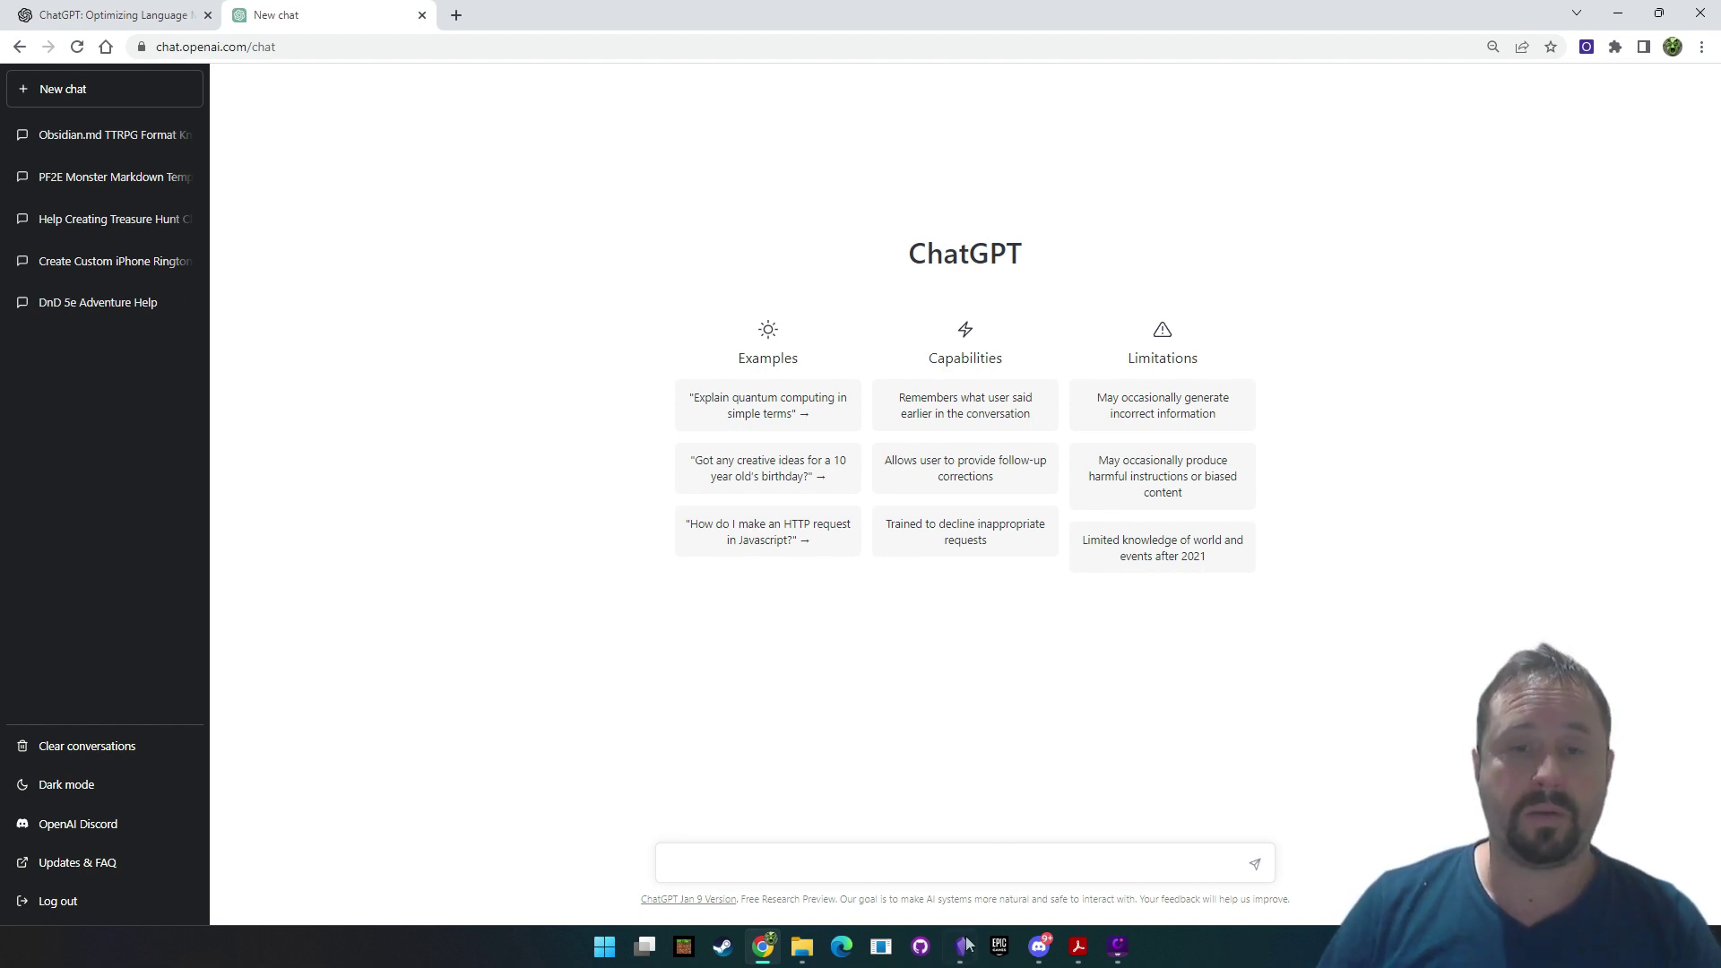
Switch to Obsidian, show the Aasimar-Redeemer bestiary note in reading view and roll its Athletics check
mouse_move(964, 943)
left_click(711, 849)
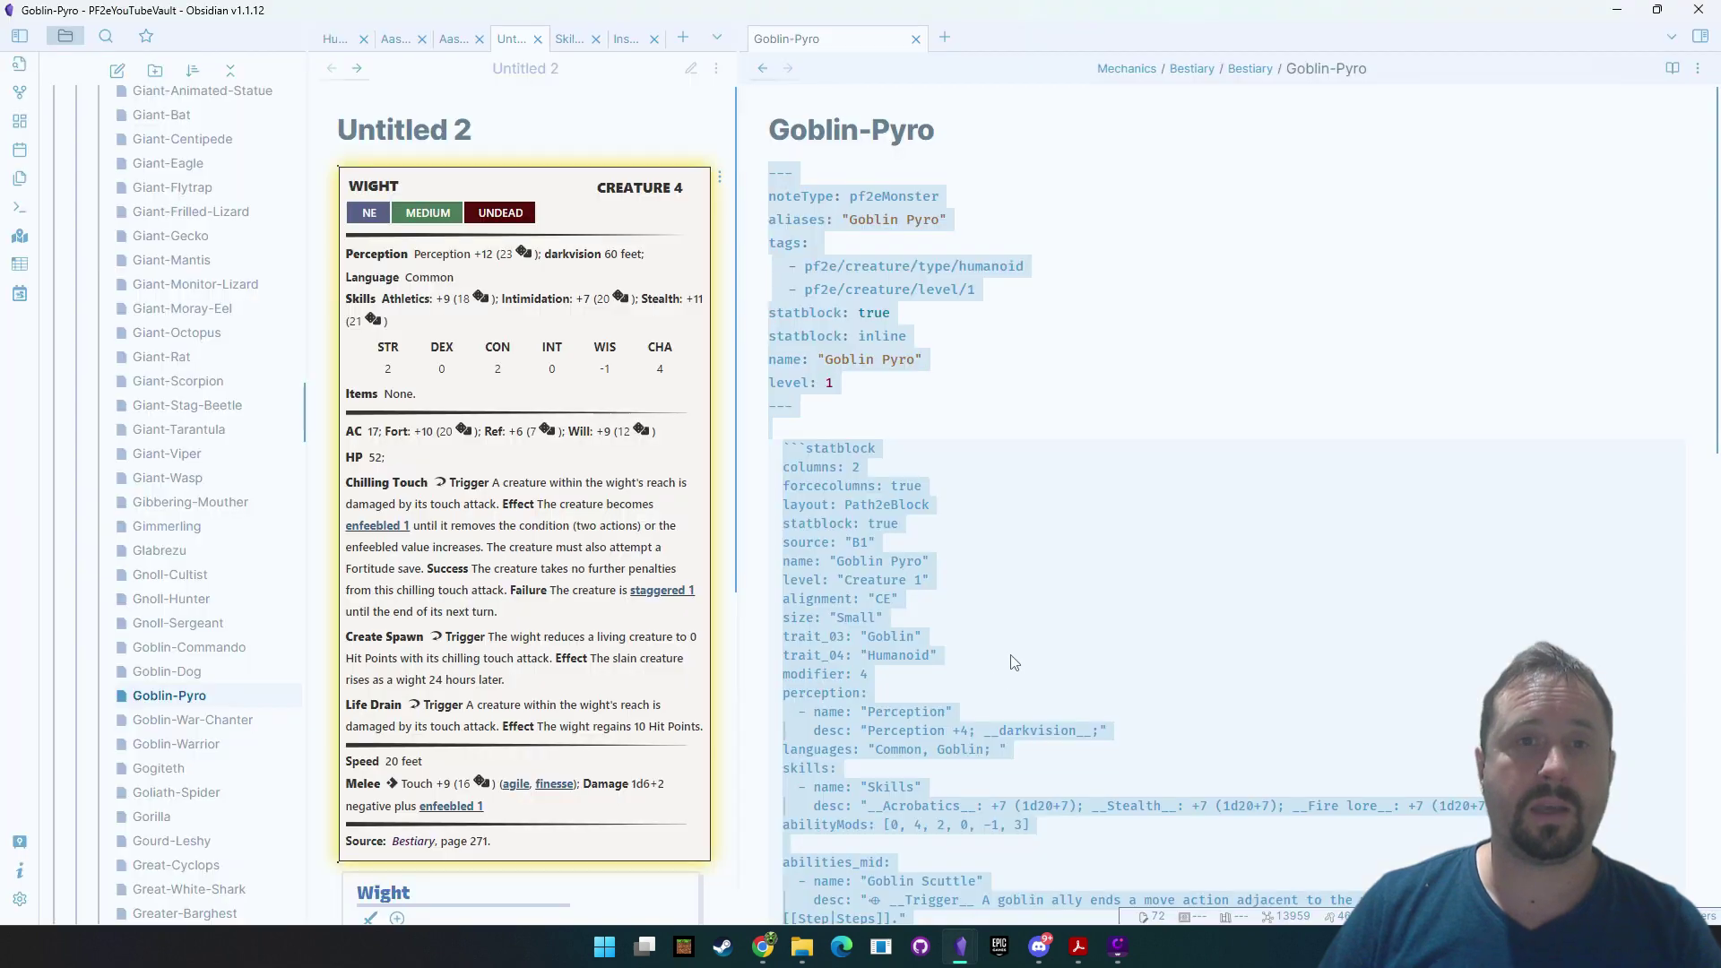
scroll(220, 394, "up", 20)
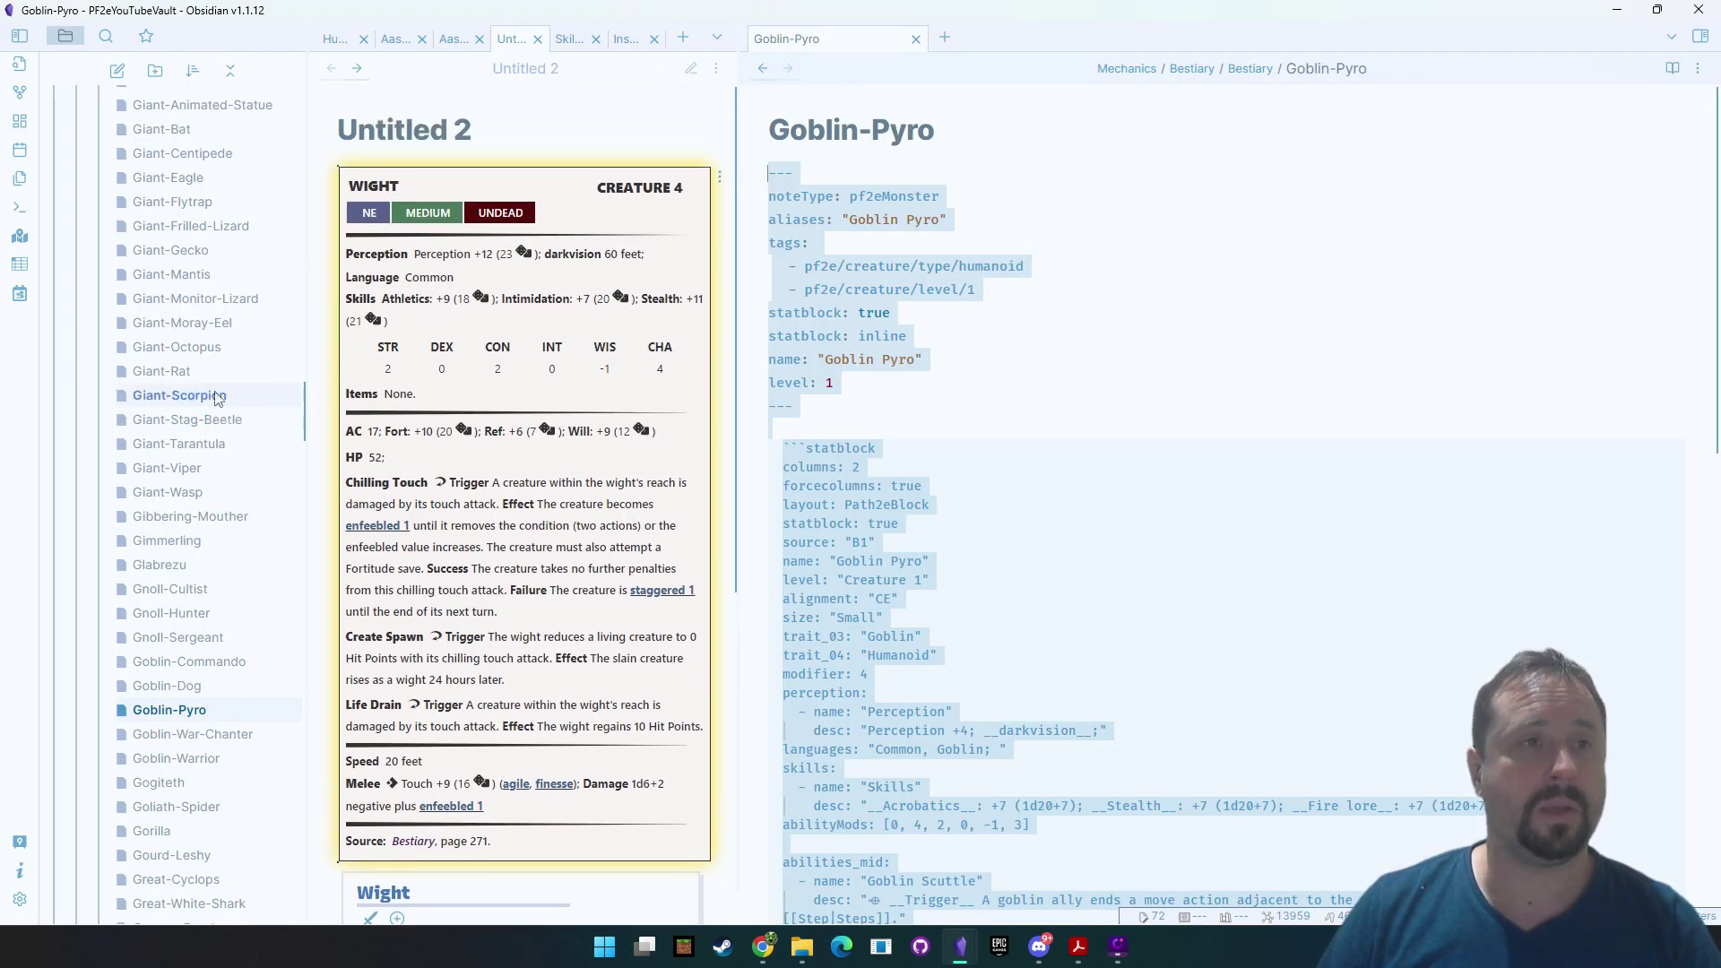
scroll(227, 418, "up", 10)
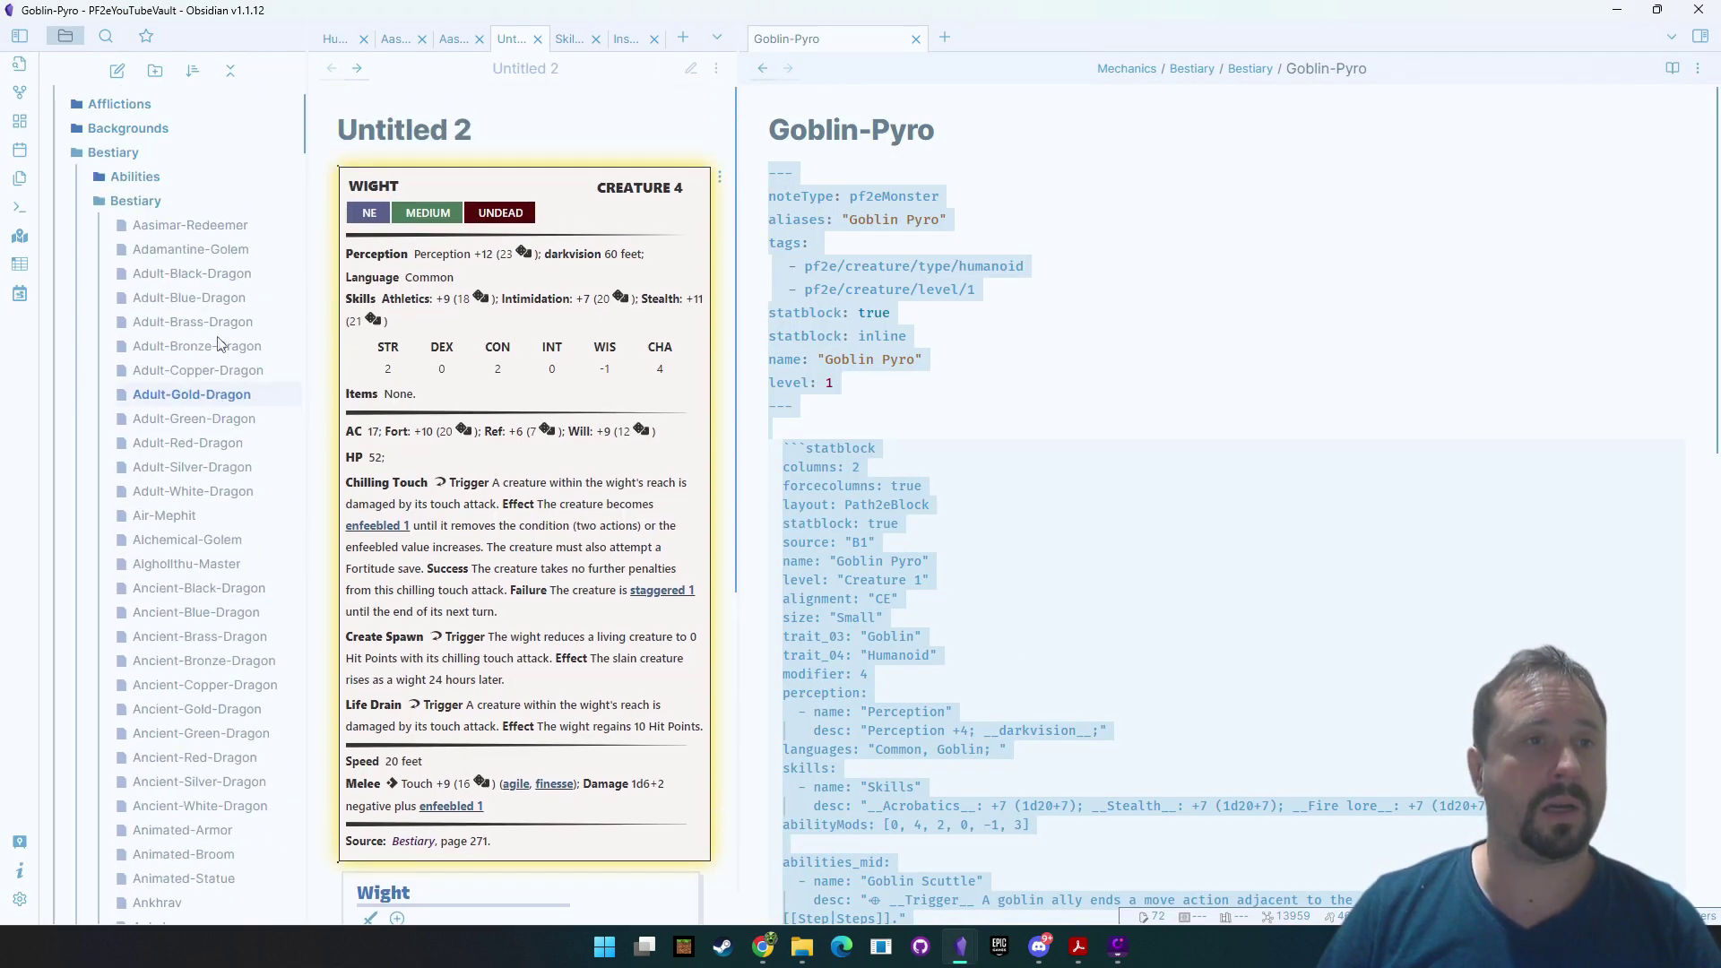
left_click(193, 225)
left_click(1670, 68)
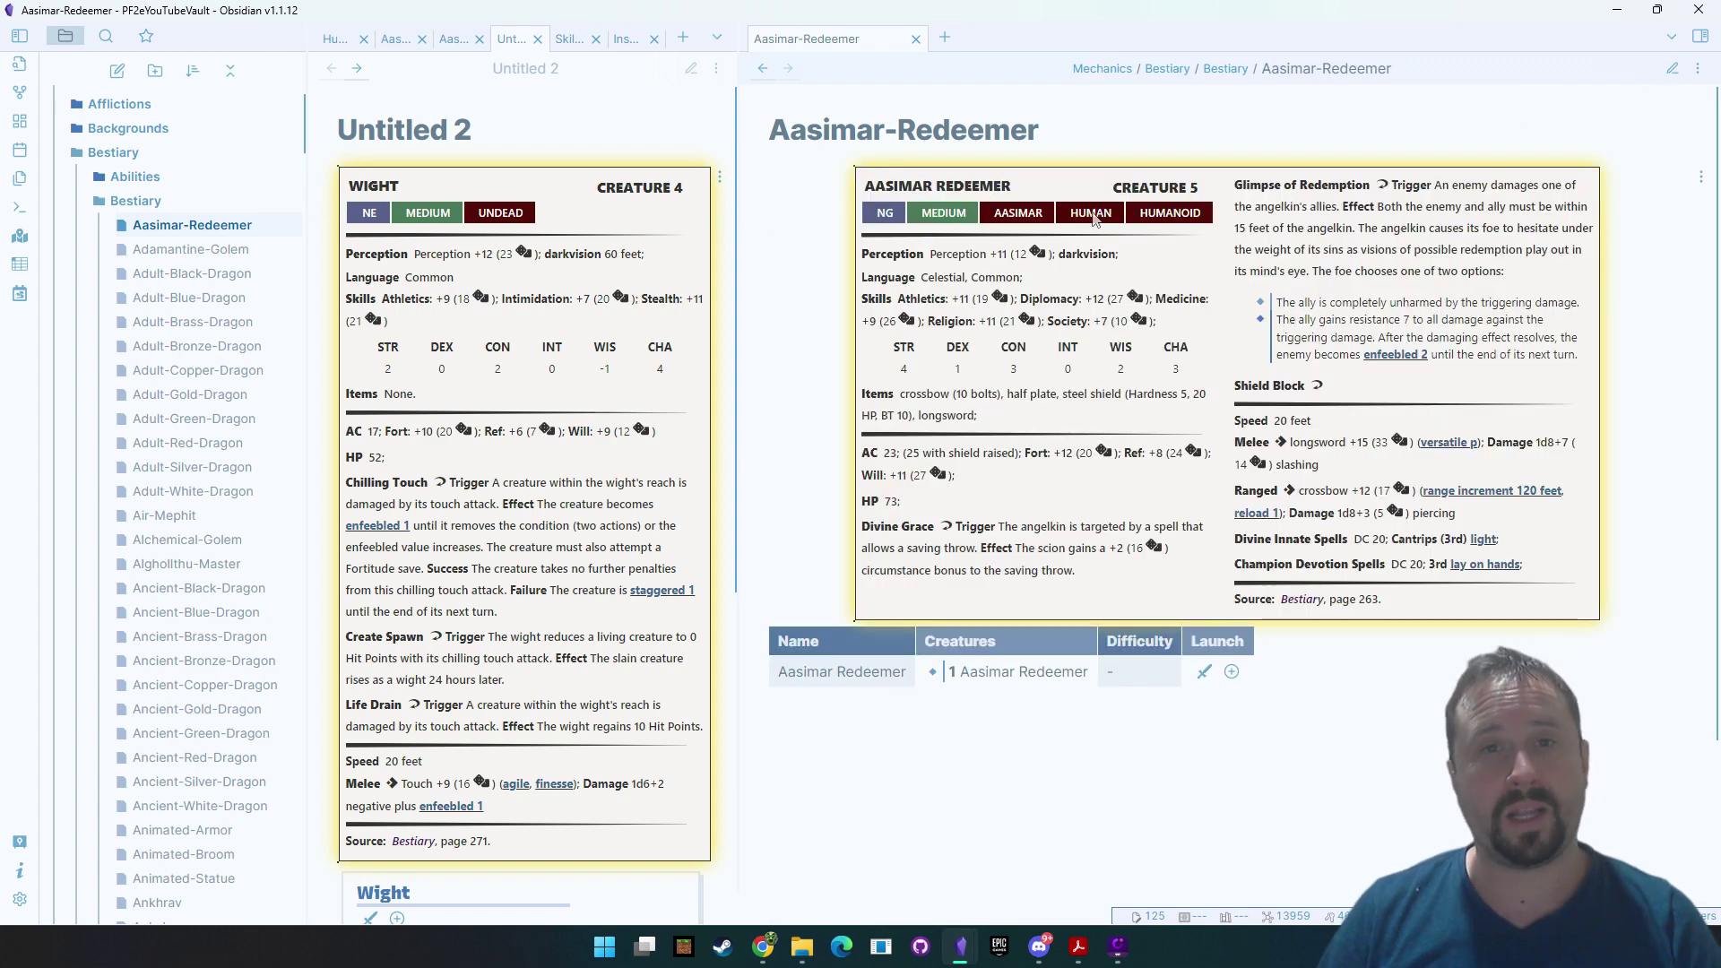
left_click(1010, 314)
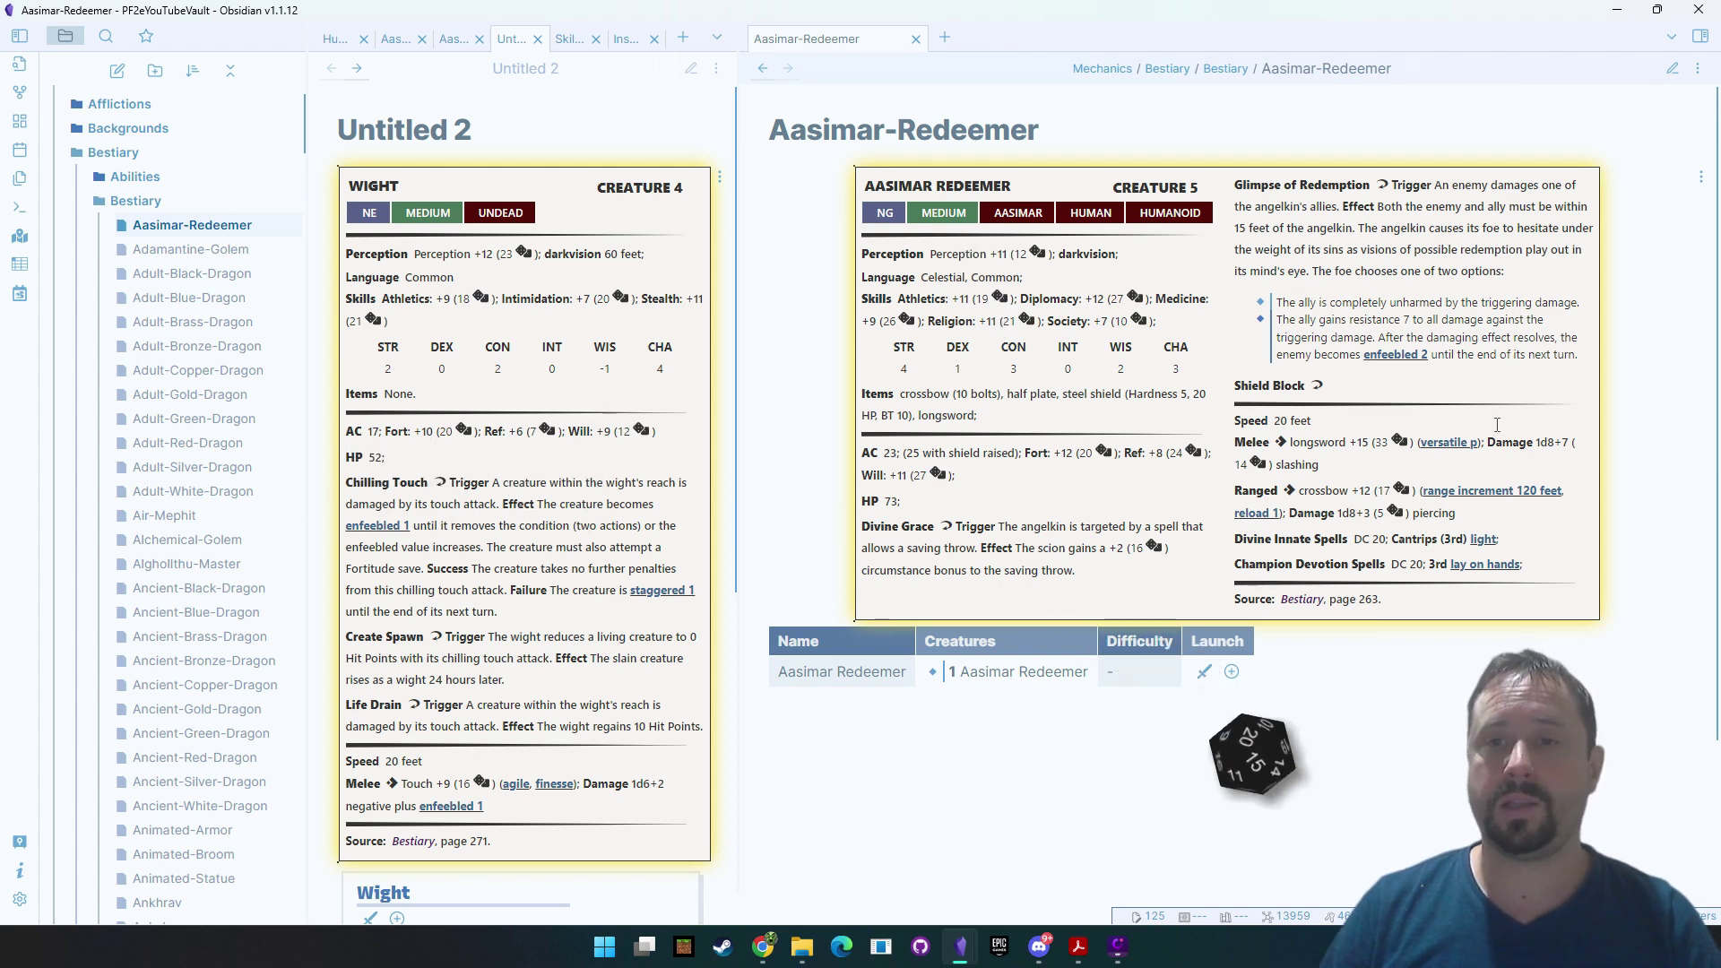
mouse_move(1395, 355)
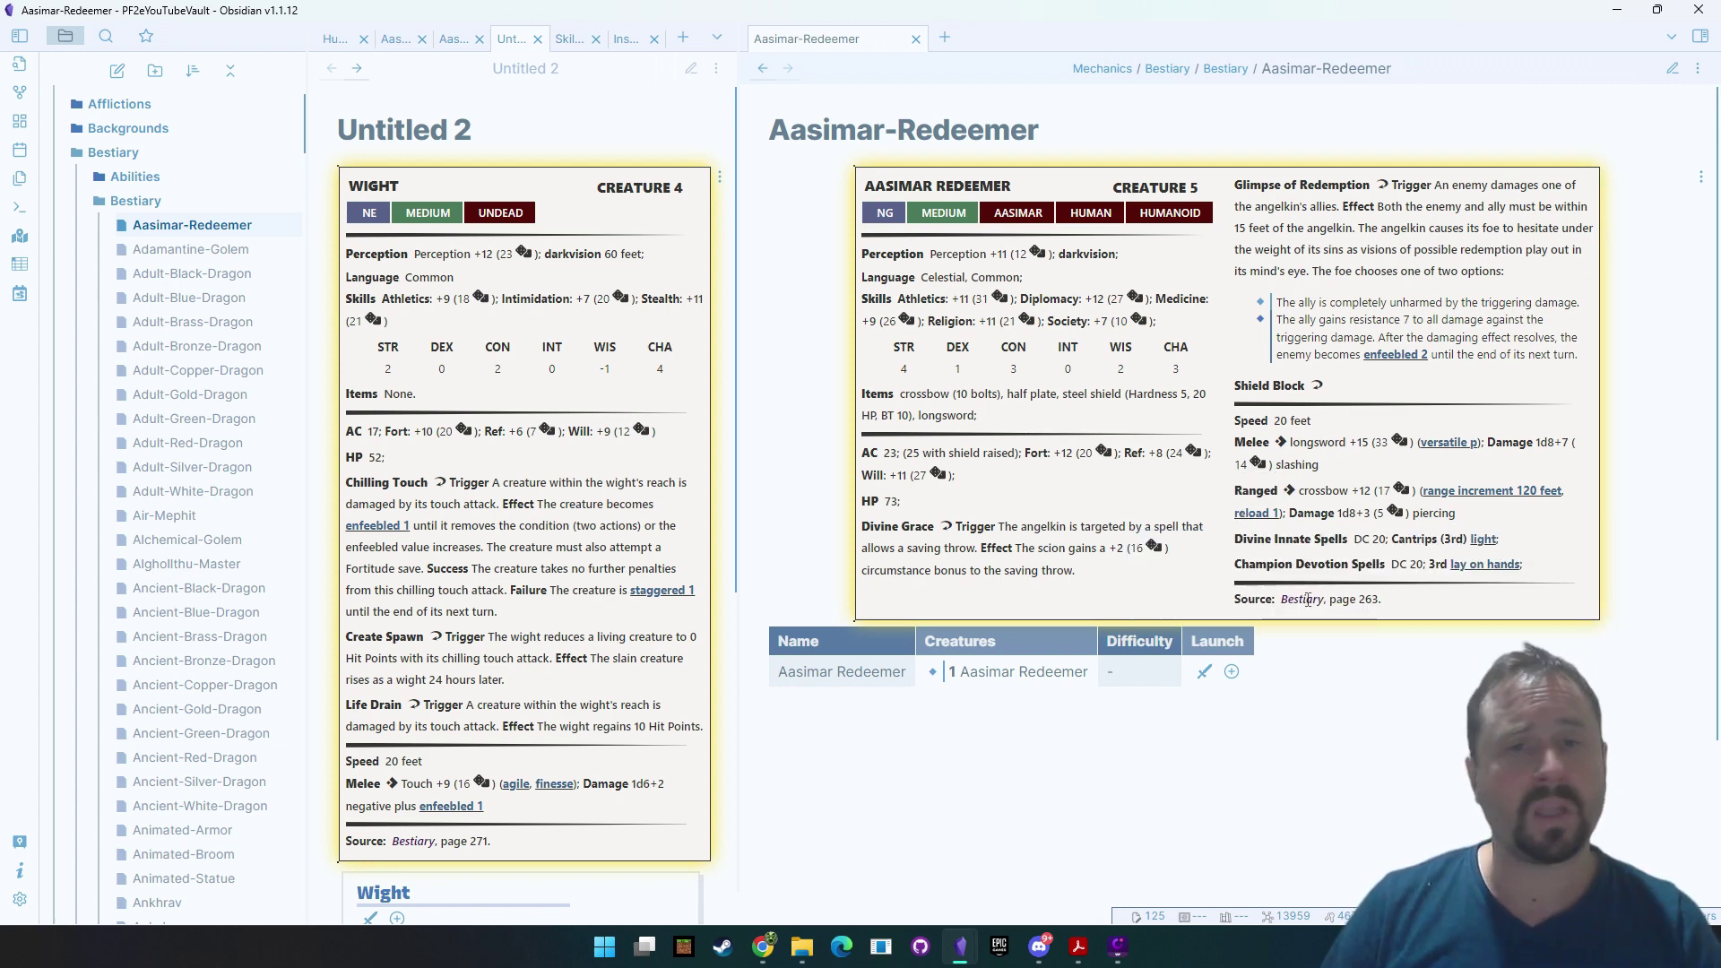
Show the Aasimar-Redeemer note's source and examine its statblock code from the layout fields through the attacks and spellcasting
left_click(1672, 68)
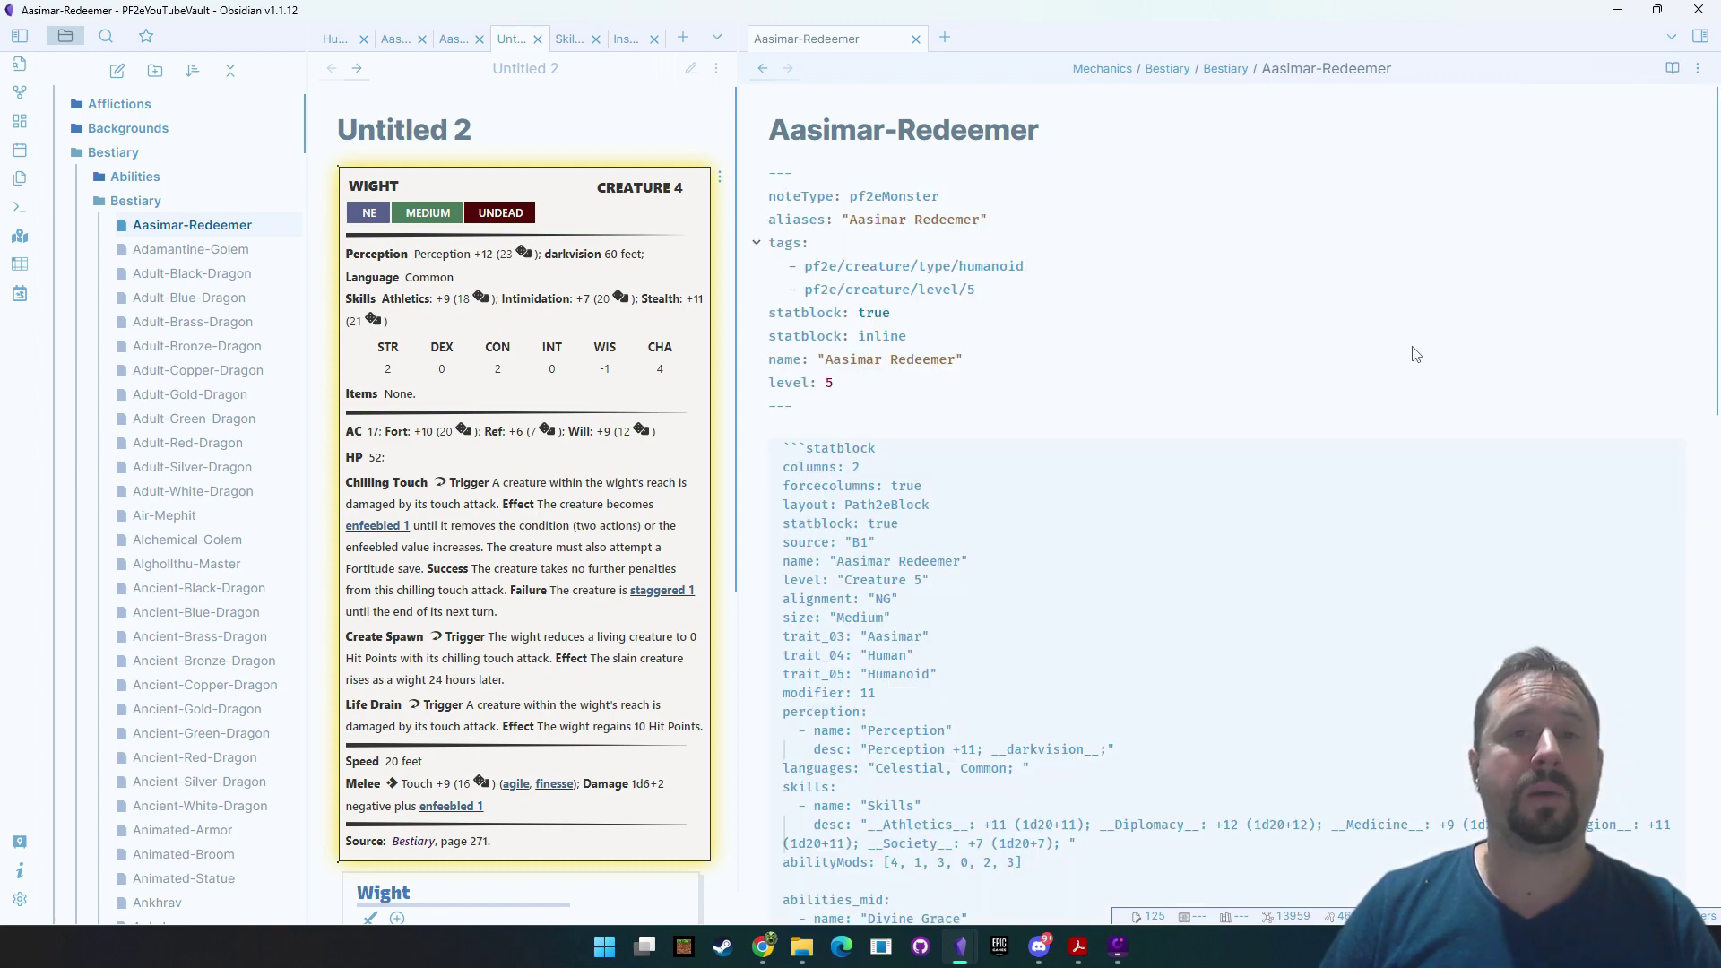
scroll(1409, 362, "down", 3)
scroll(1398, 363, "down", 7)
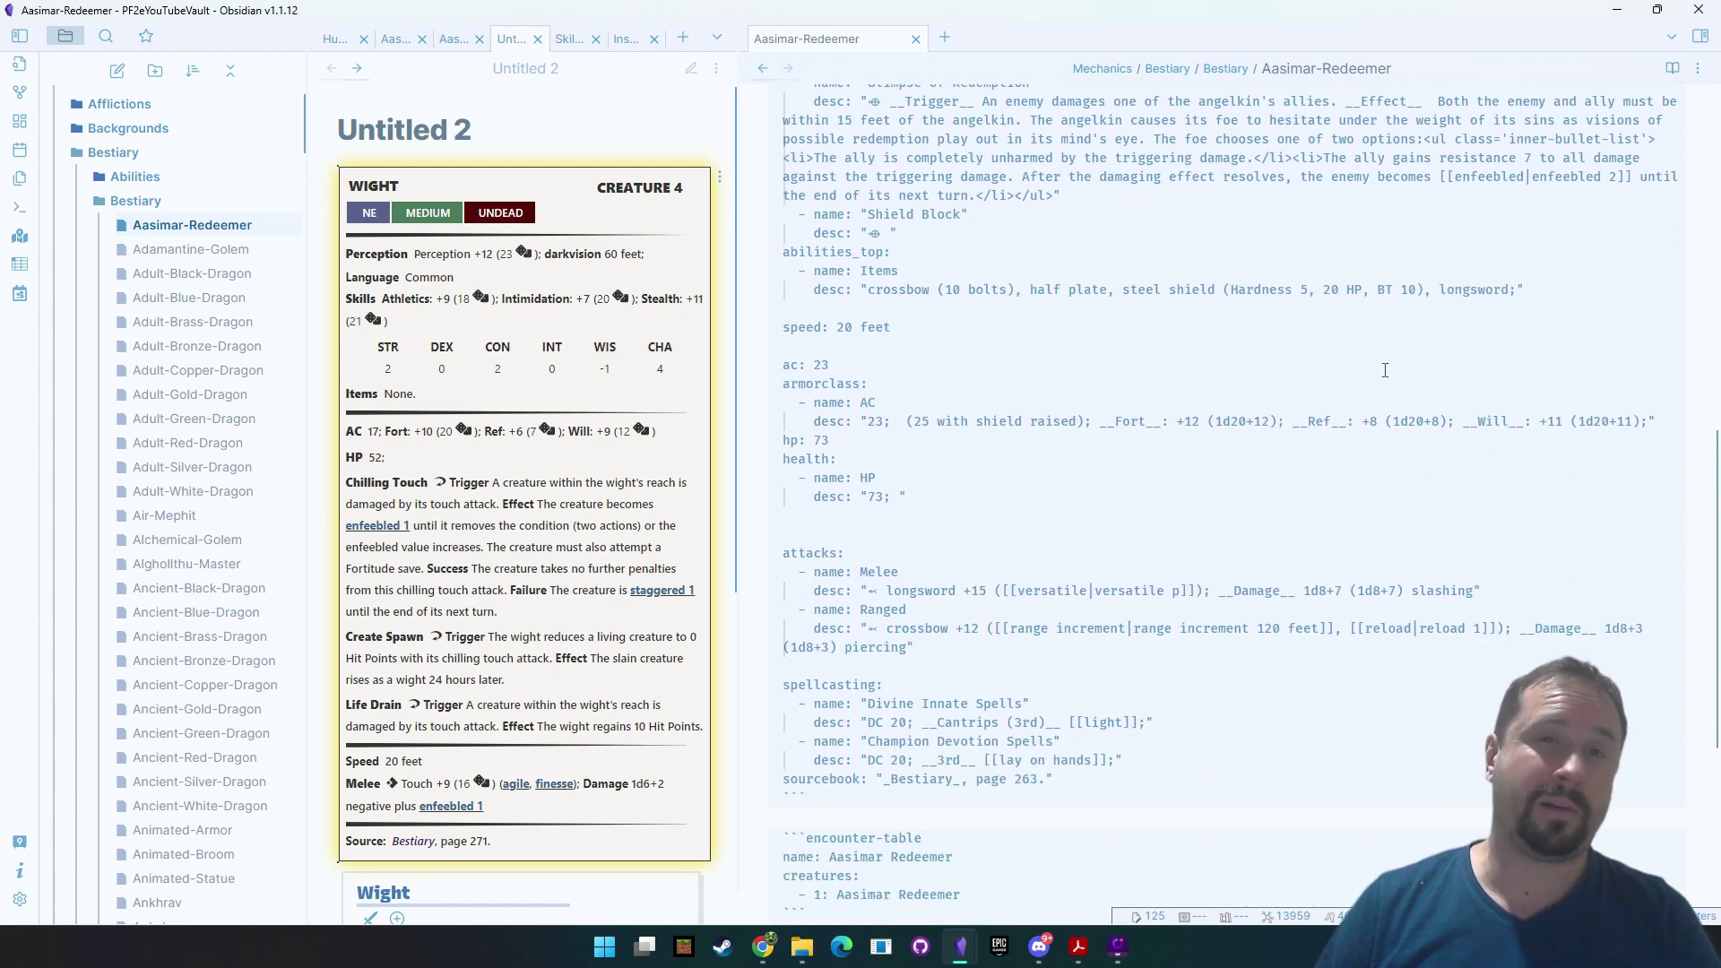
scroll(1345, 369, "up", 10)
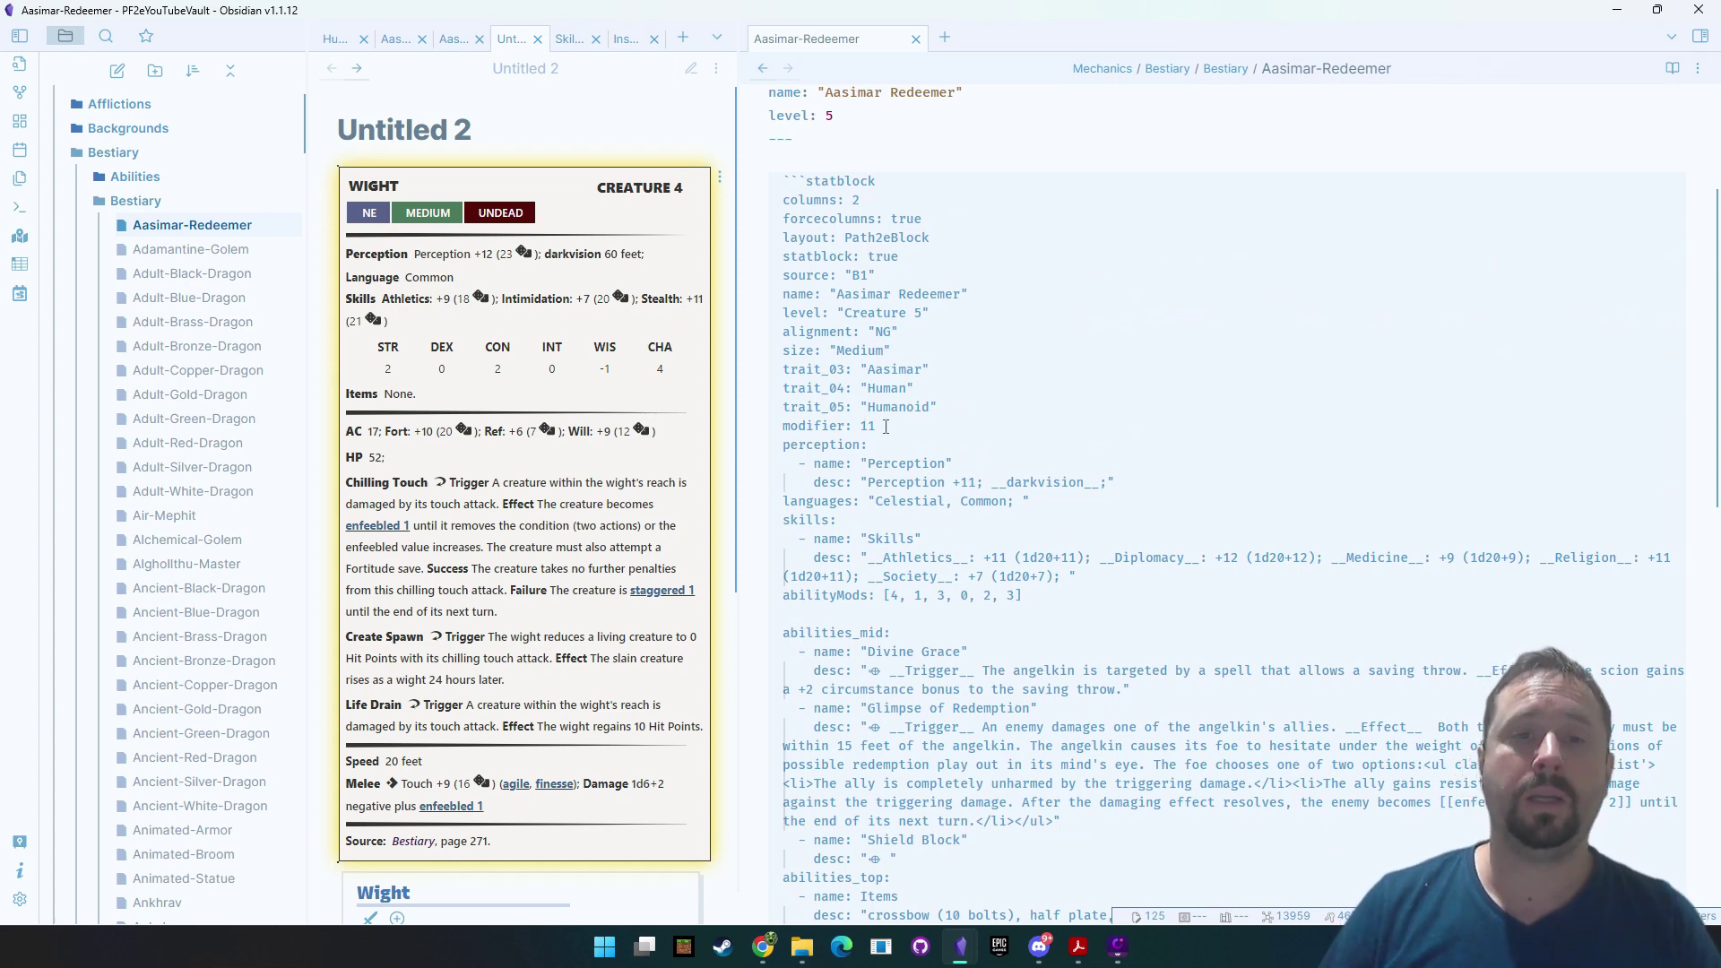
left_click_drag(883, 427, 820, 219)
left_click(1101, 242)
scroll(1101, 242, "up", 1)
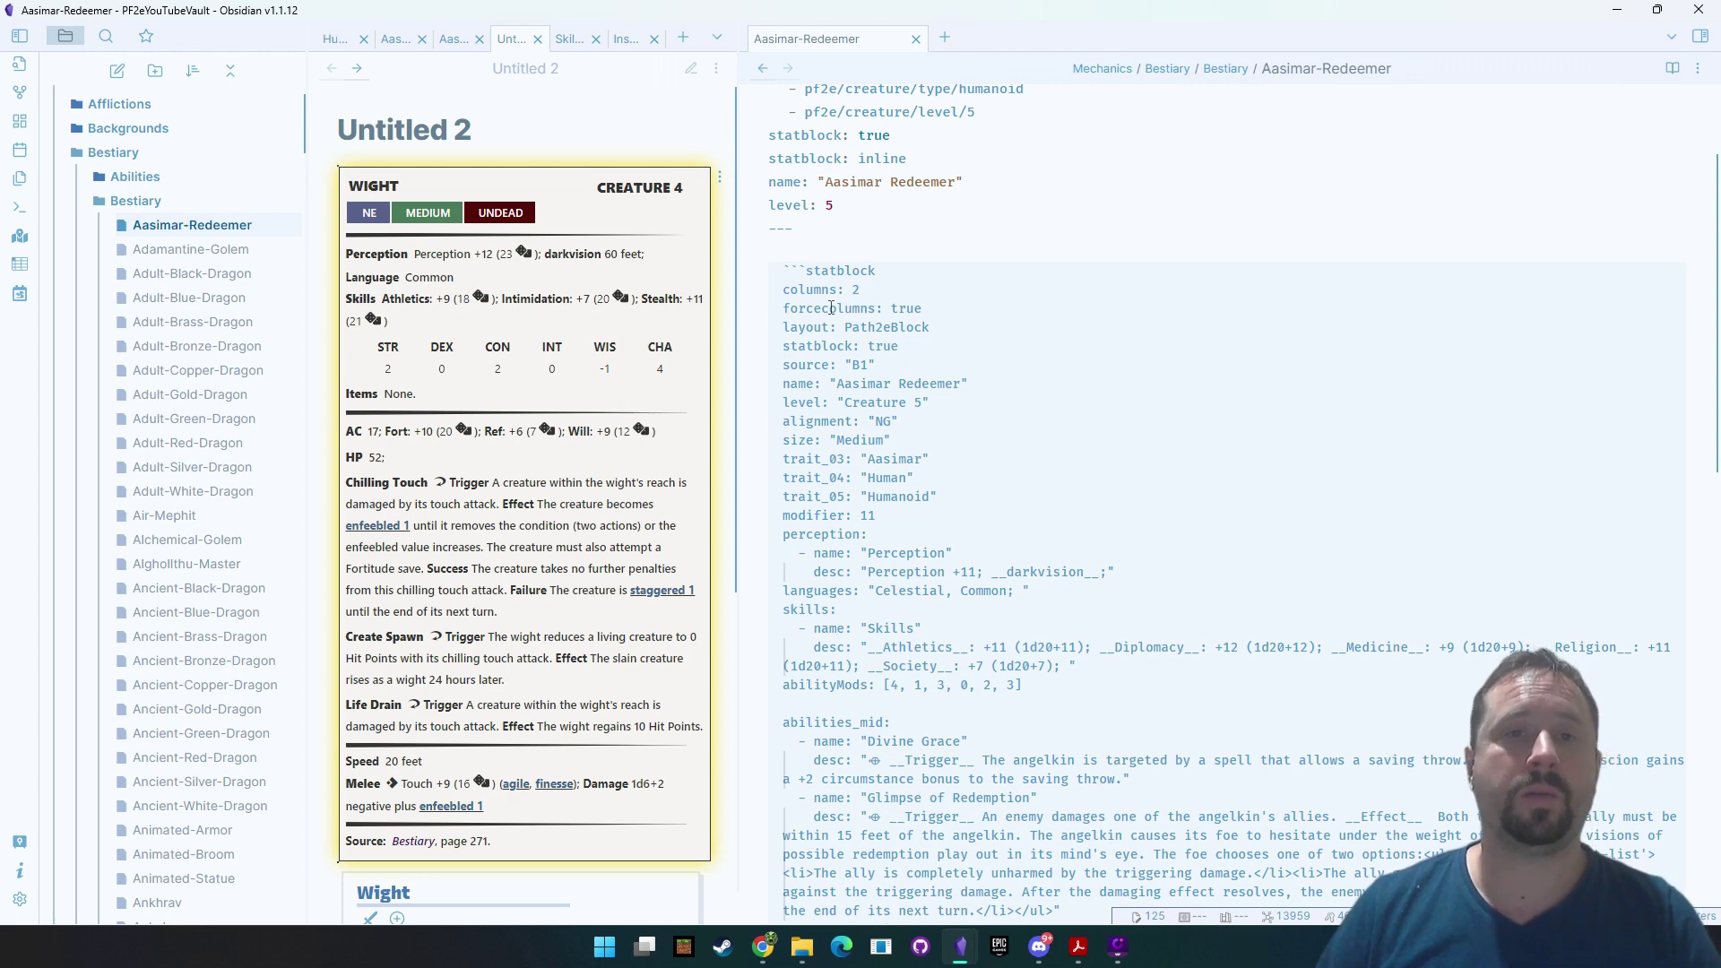
left_click_drag(785, 271, 975, 666)
scroll(1026, 567, "down", 3)
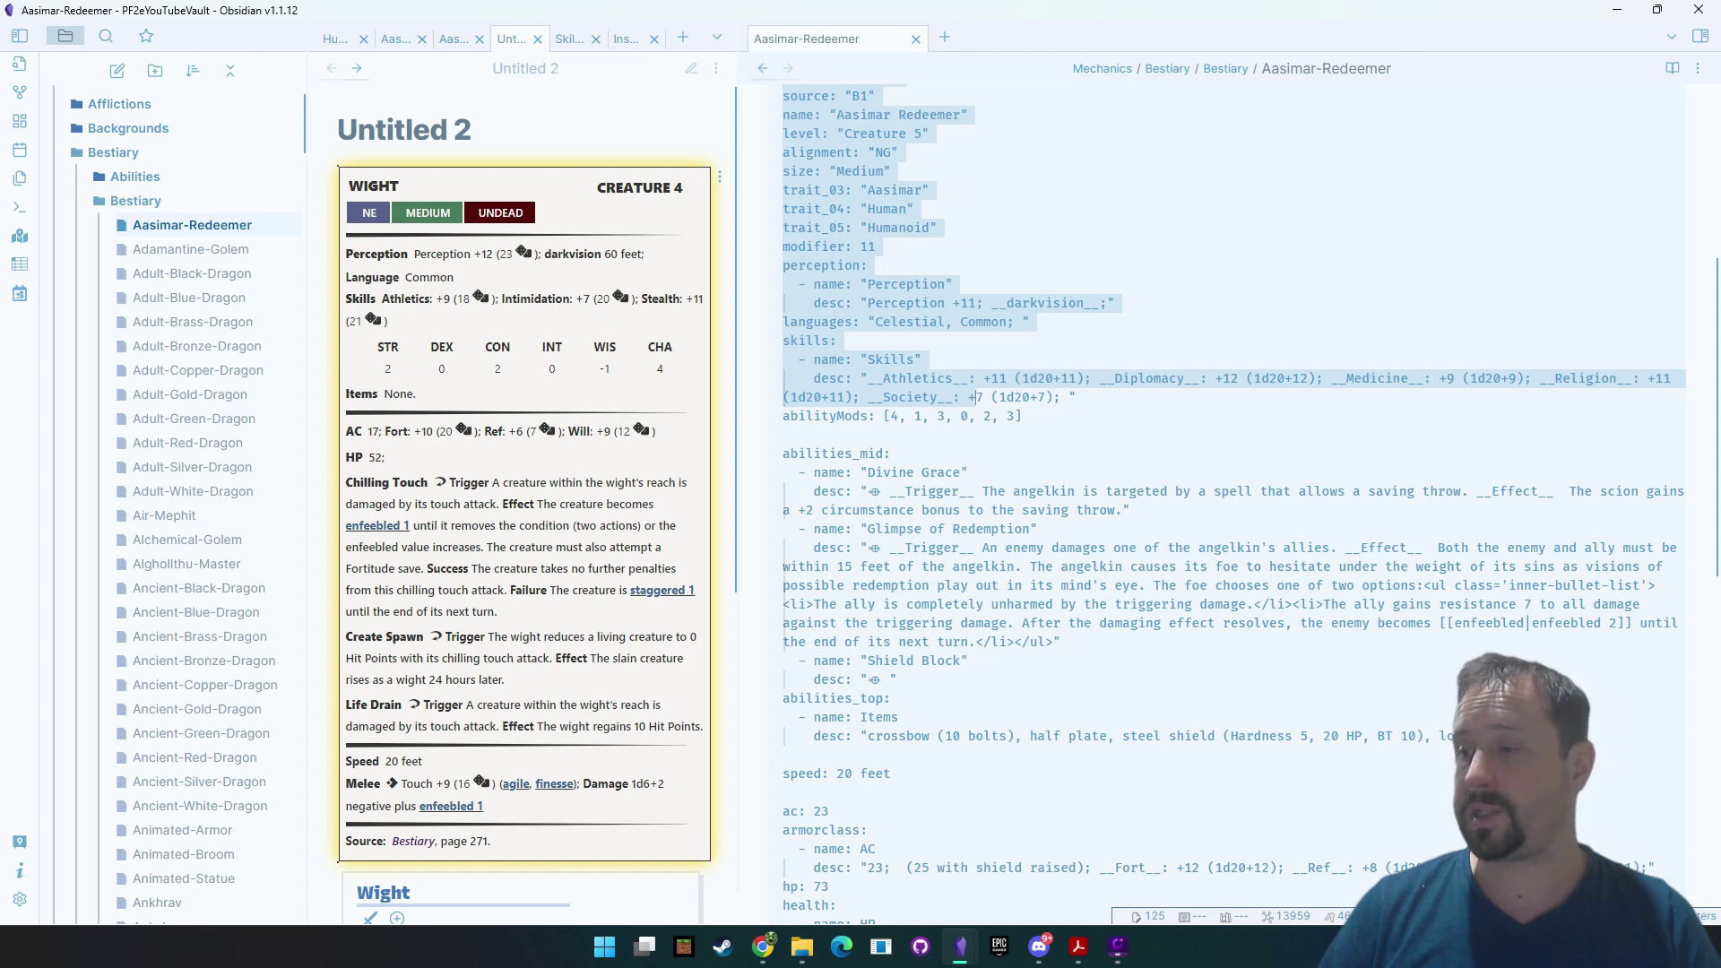
left_click(762, 945)
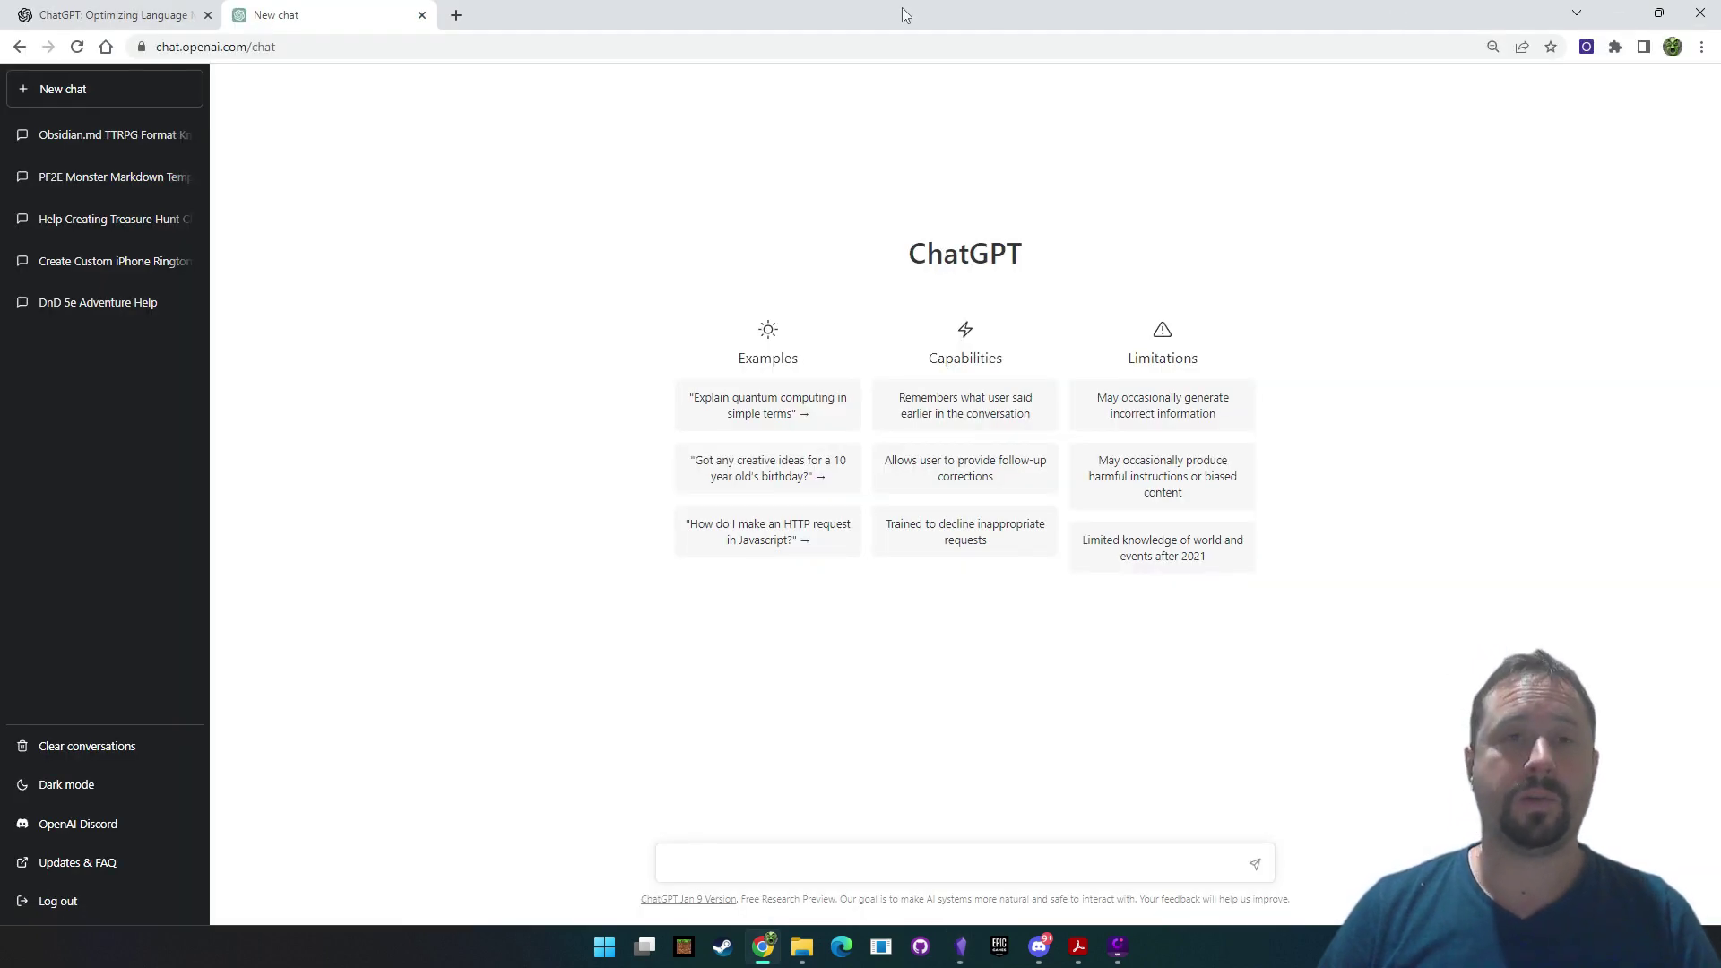
double_click(1395, 11)
left_click(1395, 128)
left_click(1208, 239)
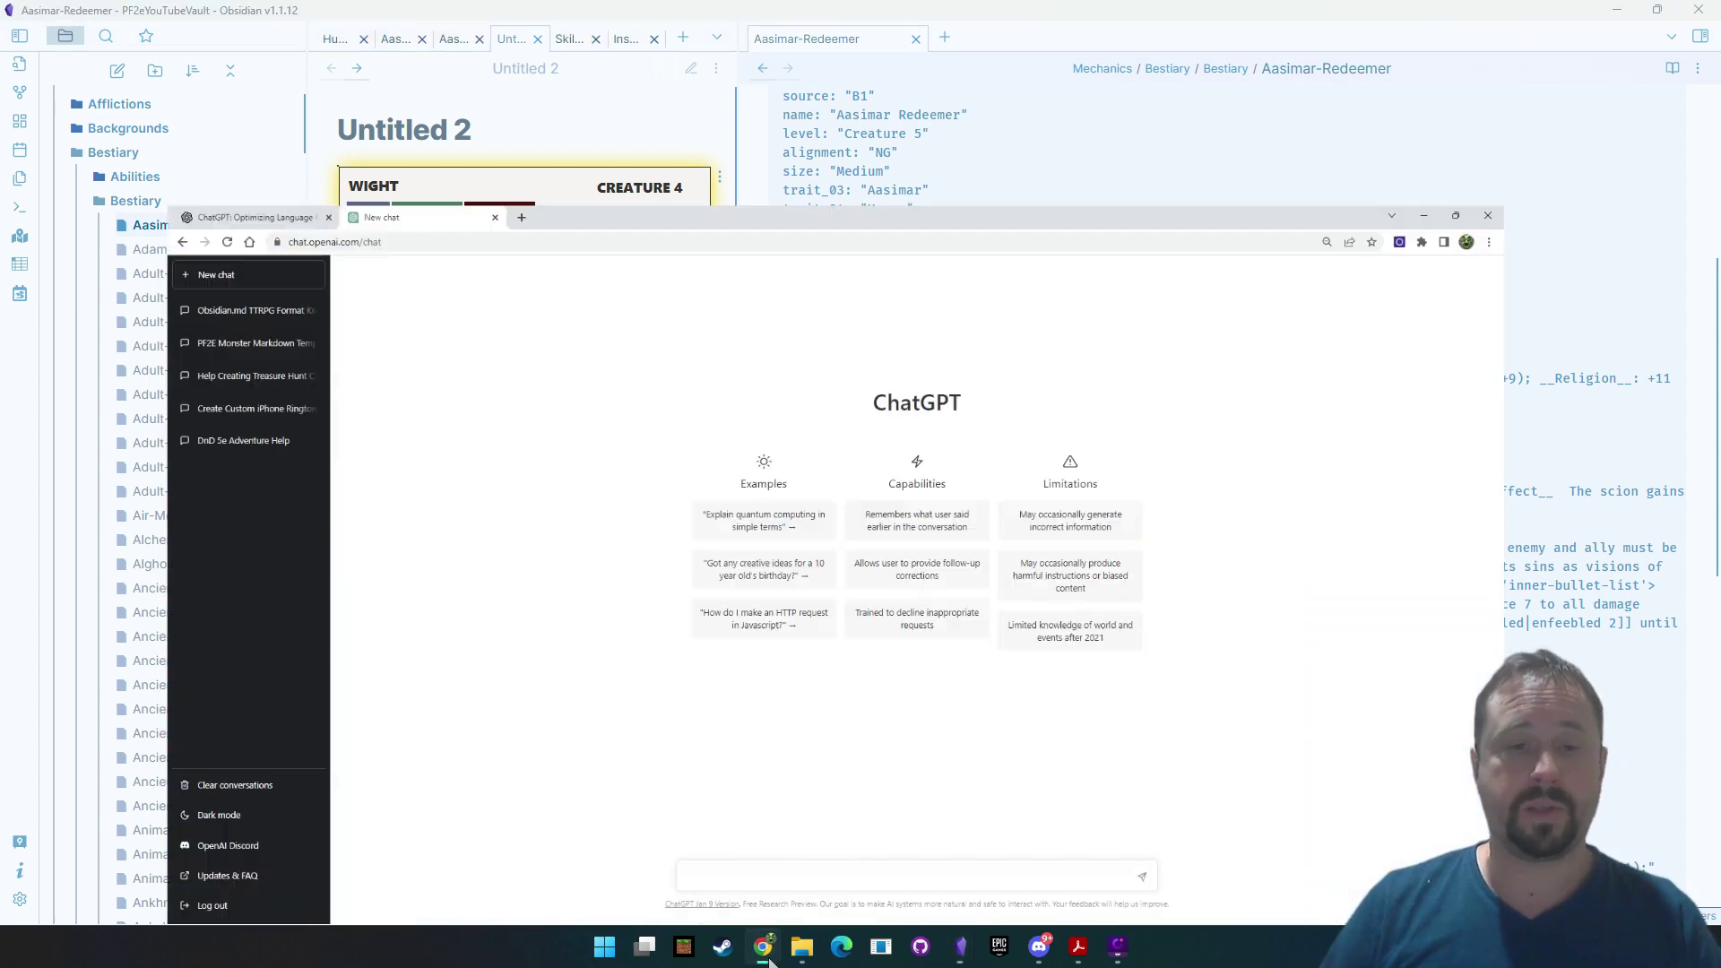
Switch to Chrome, search the web for pf2etools in a new tab and open the Pf2eTools site
left_click(762, 946)
left_click(456, 15)
left_click(482, 45)
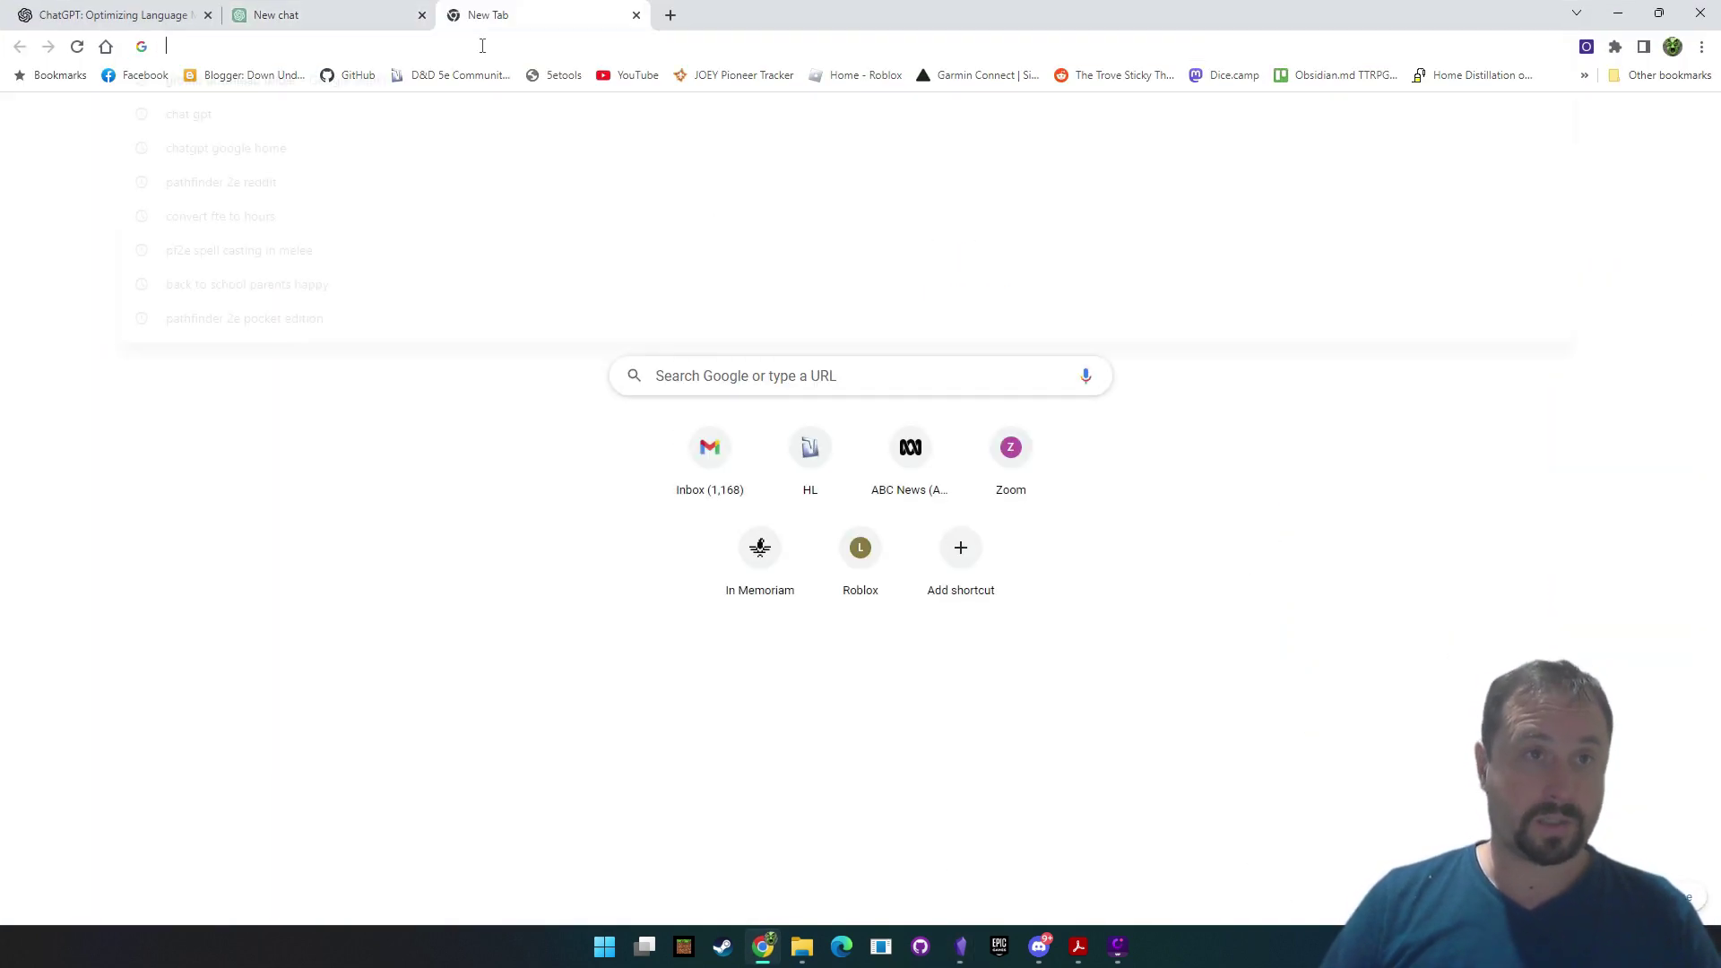
type("pf2eto")
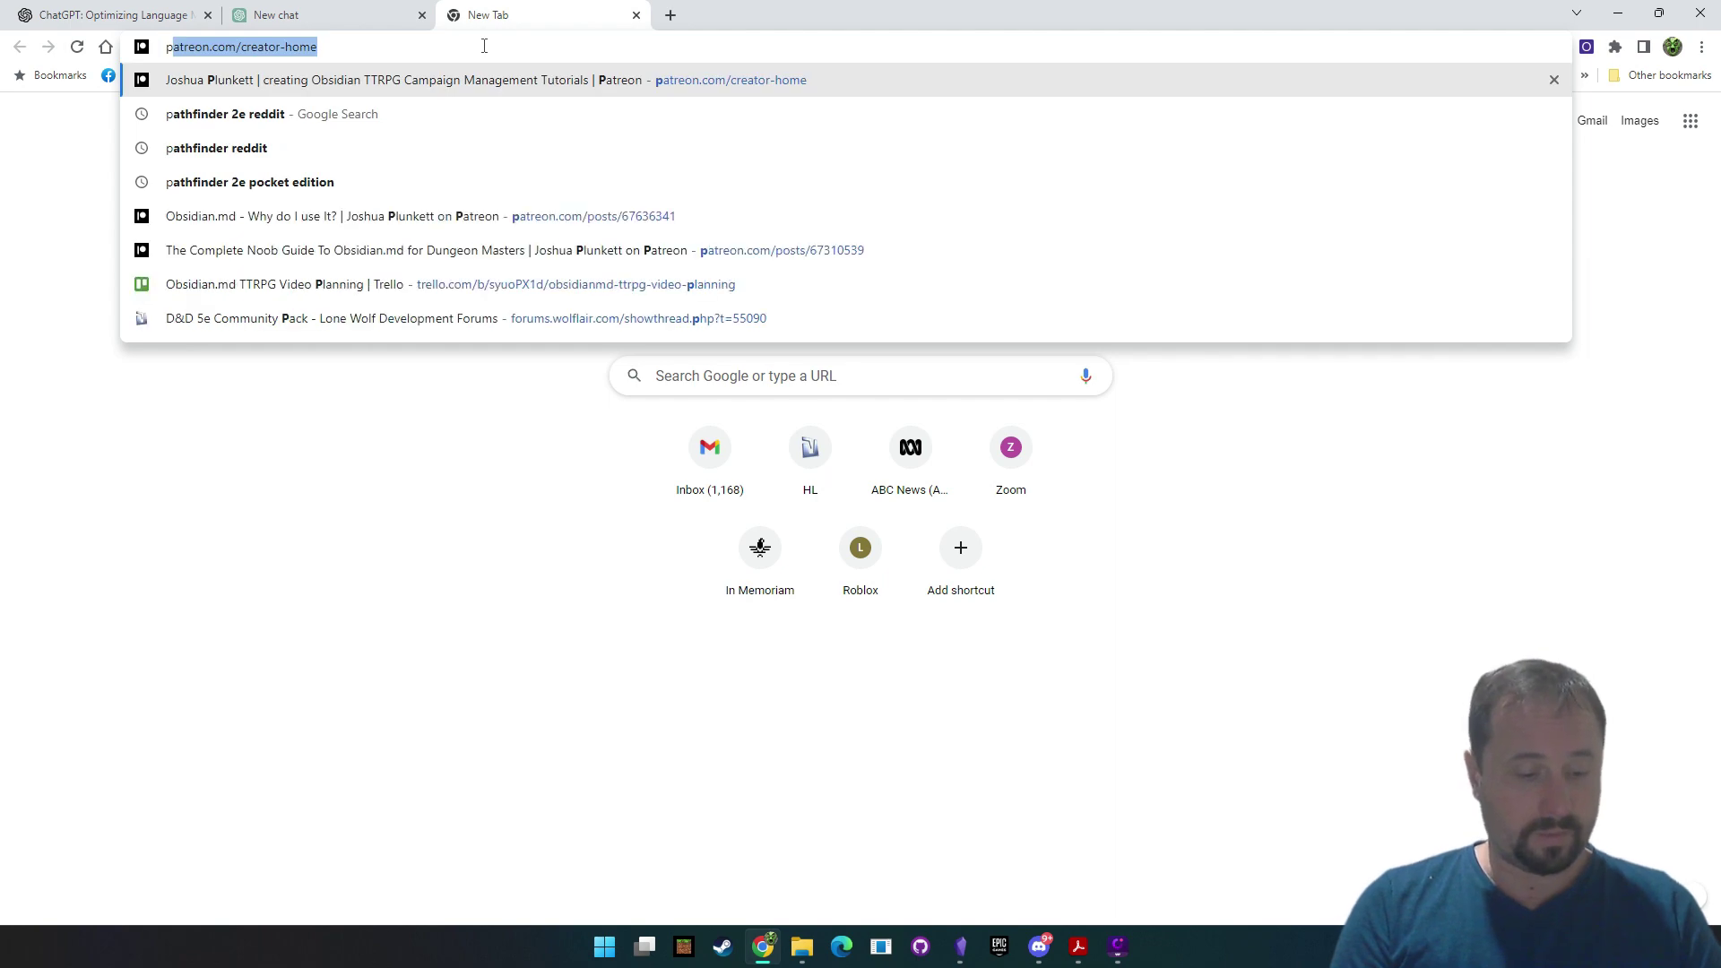
type("ols")
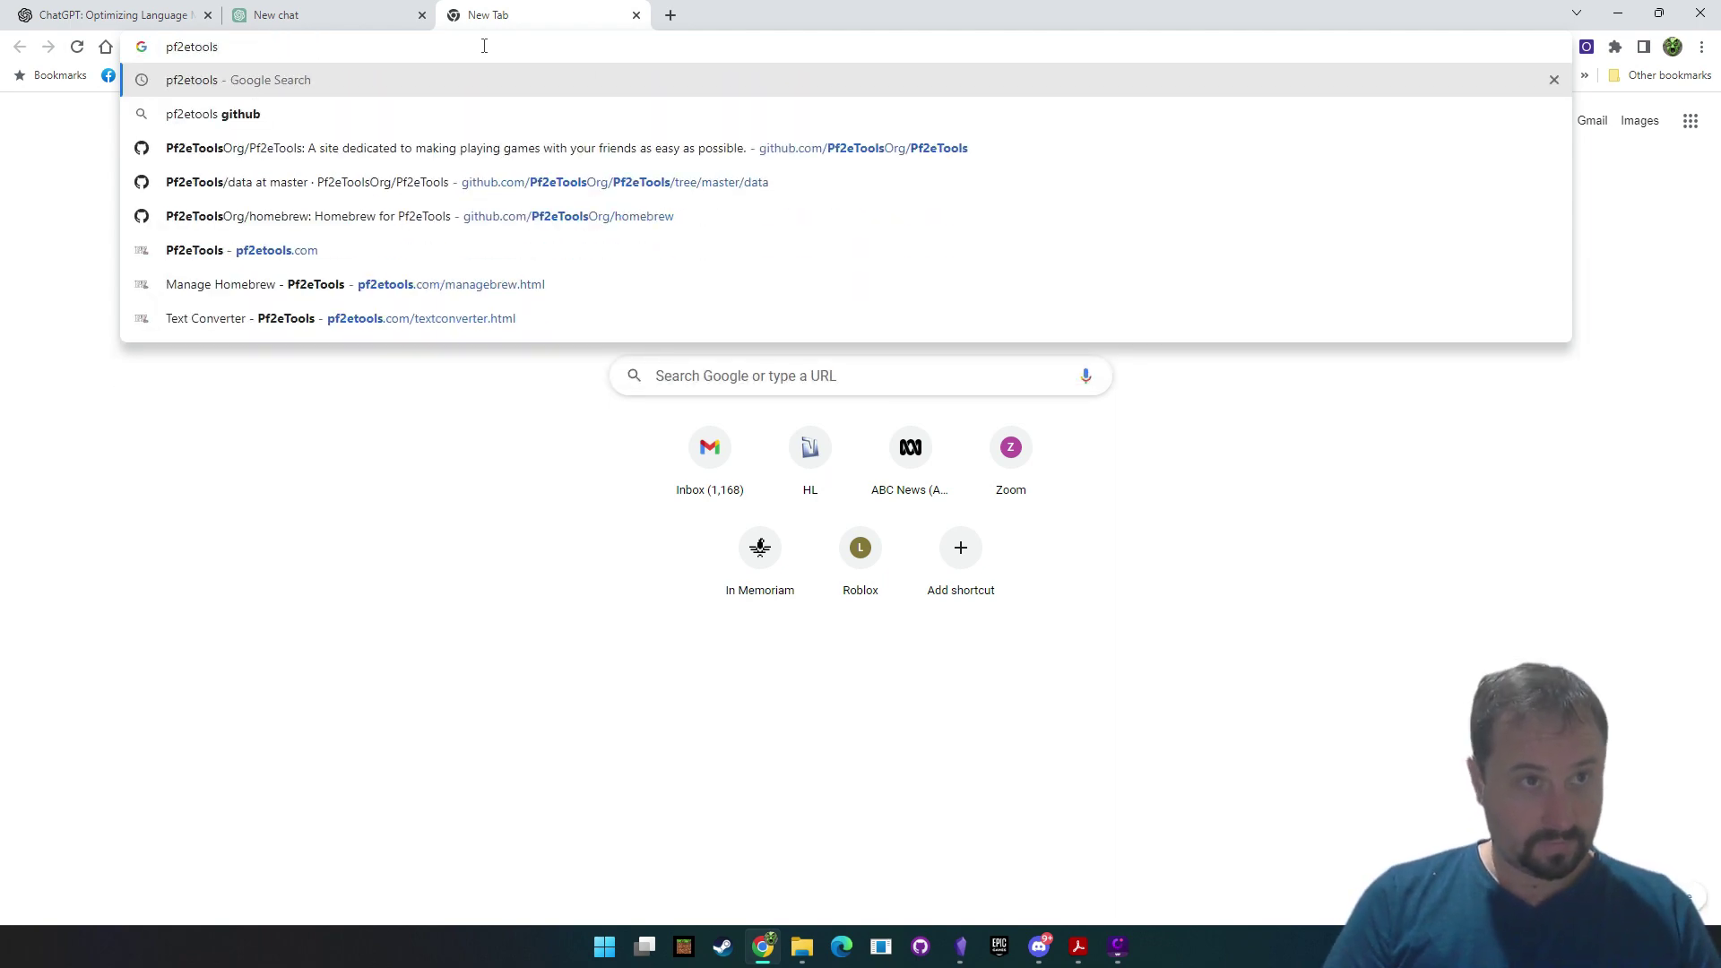
key("Return")
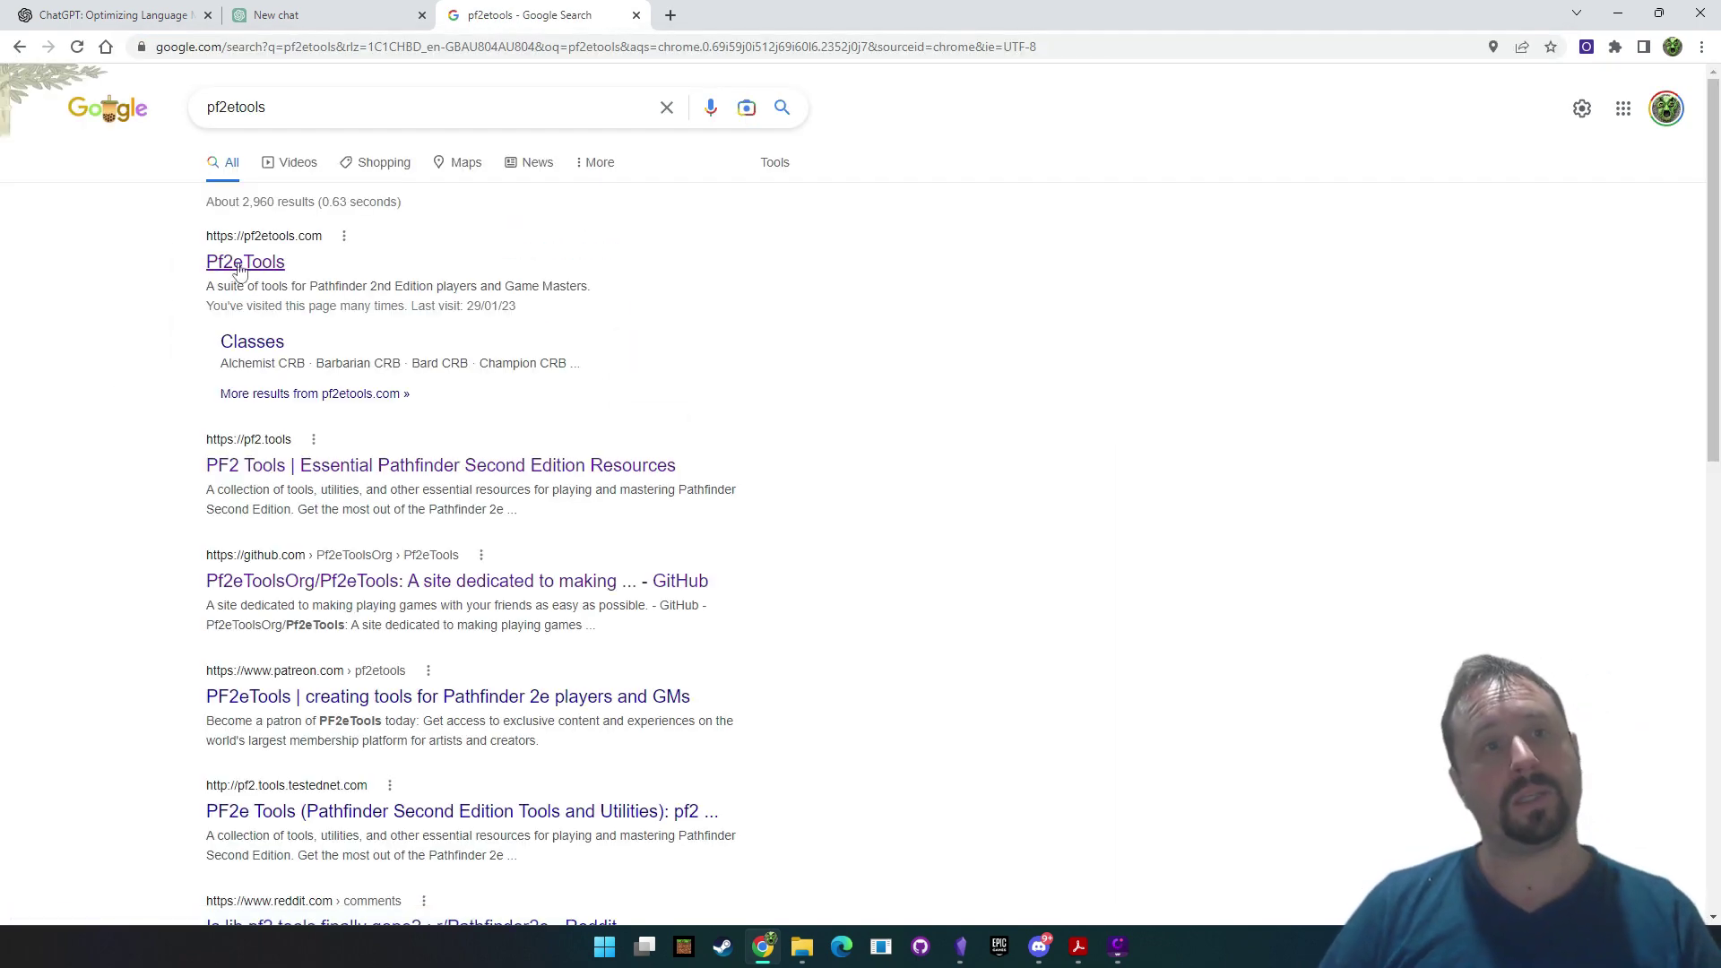
left_click(247, 262)
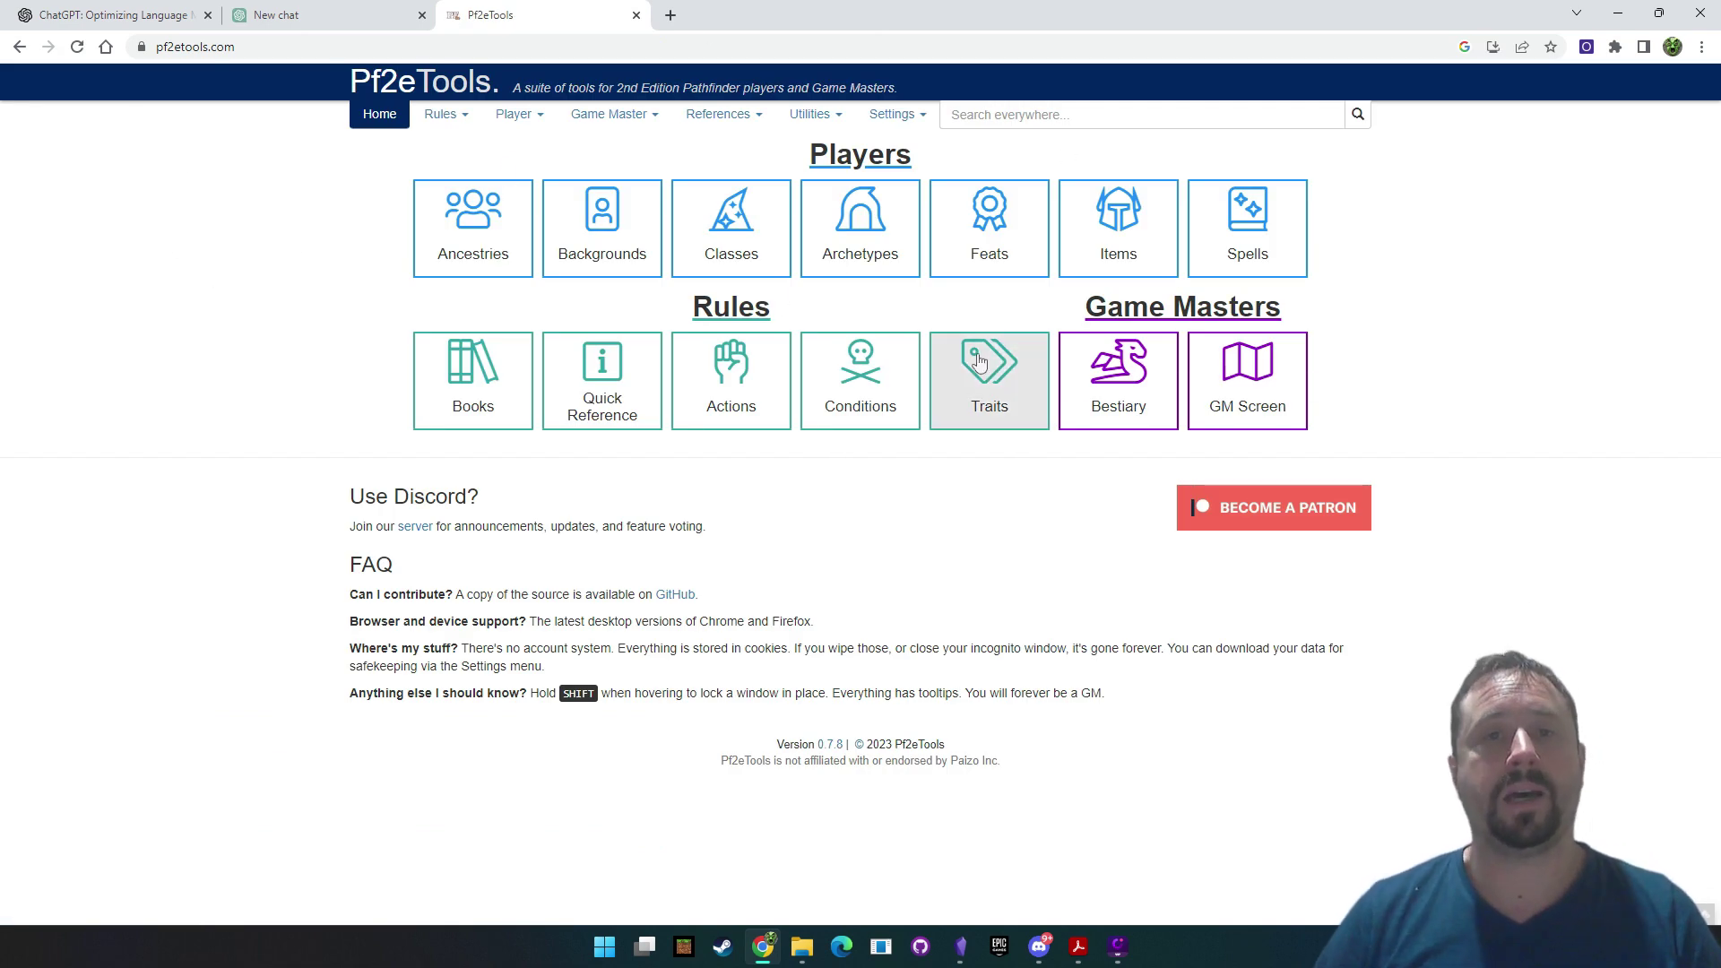
Open the Homebrew Manager in a separate tab and go to its source repository on GitHub
left_click(811, 112)
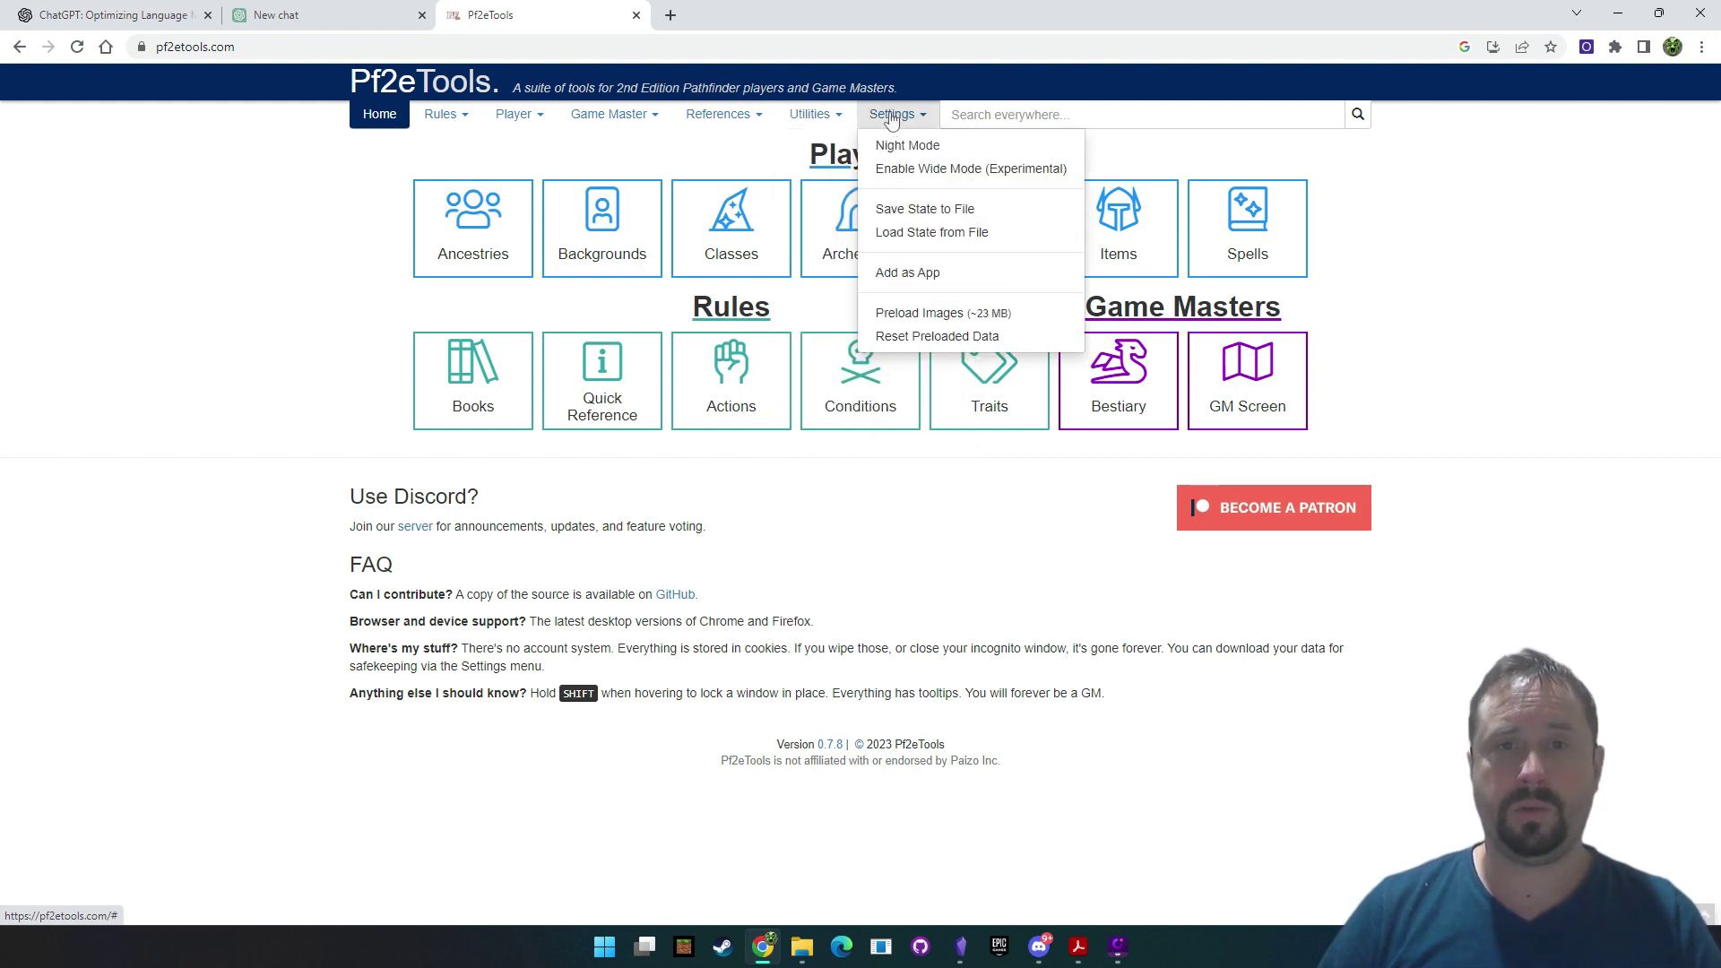
middle_click(817, 212)
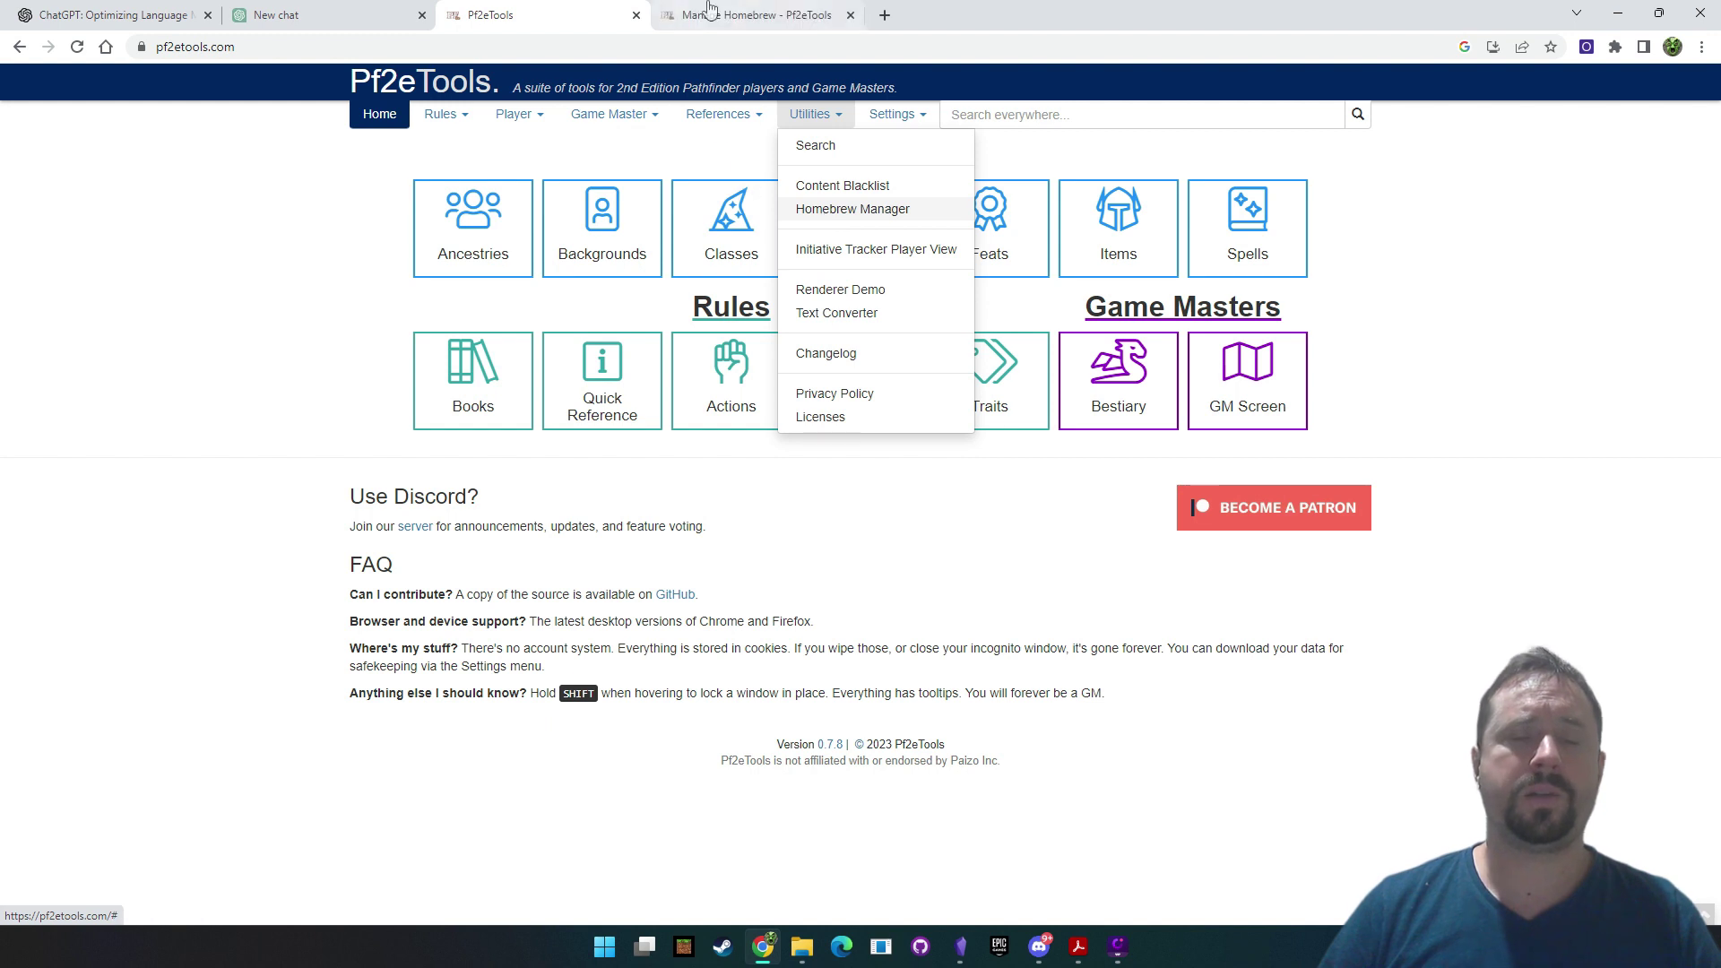
key("ctrl+Tab")
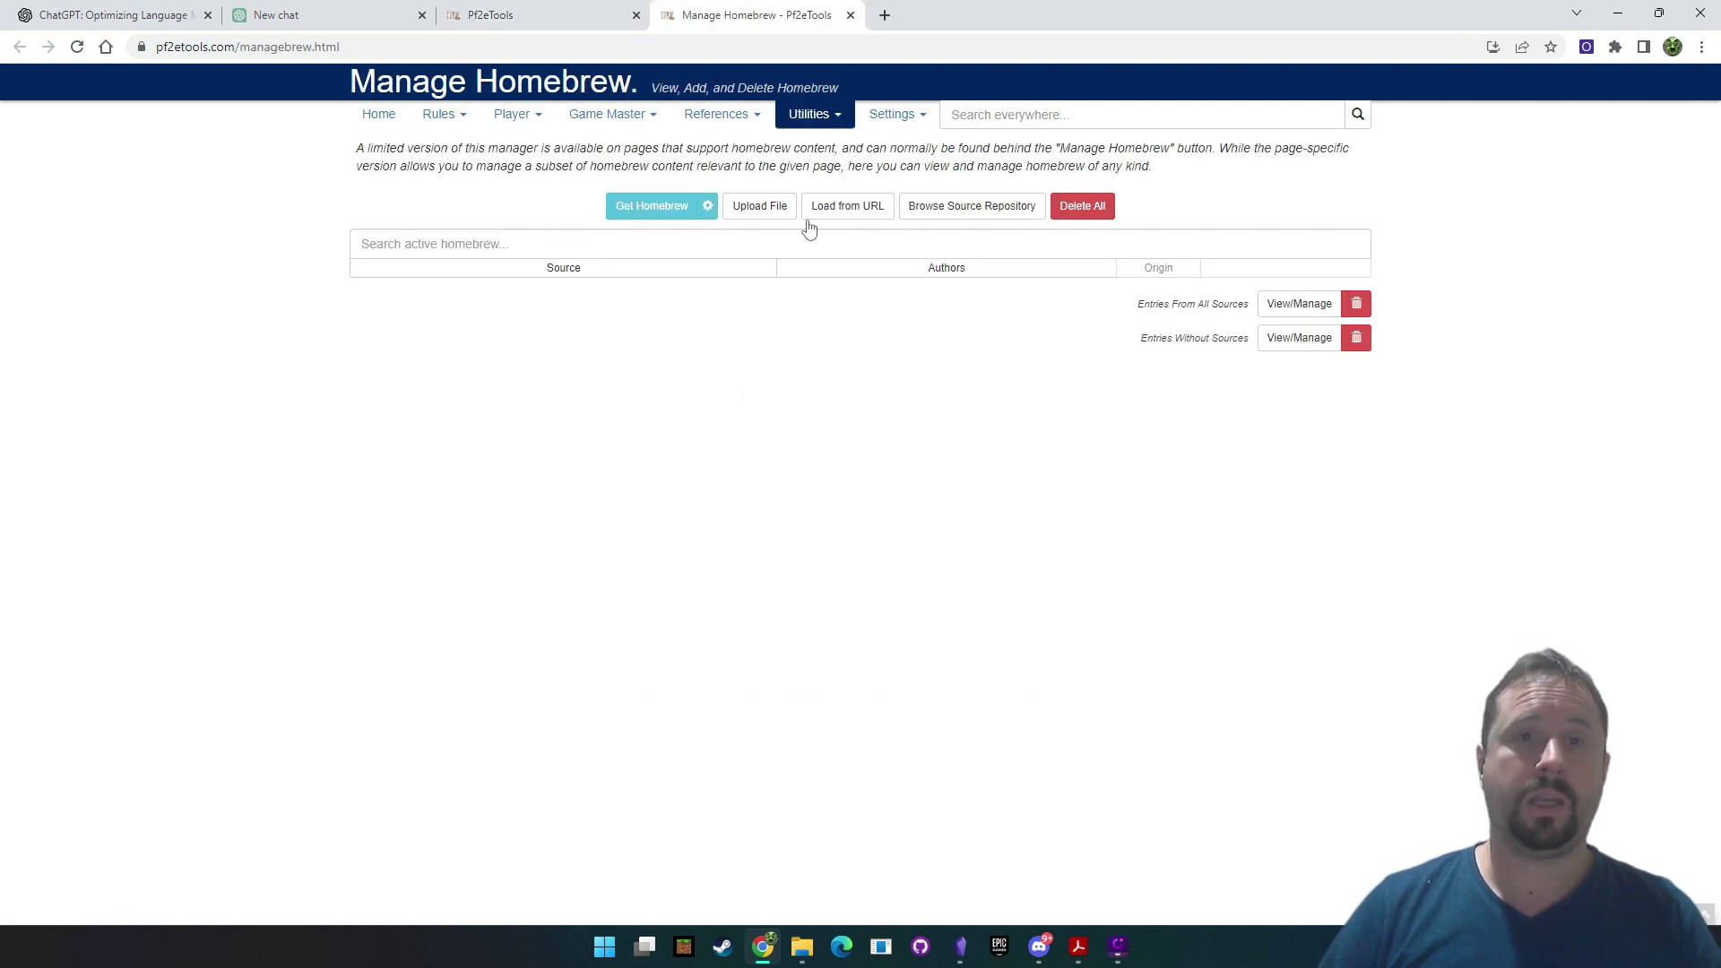
left_click(978, 212)
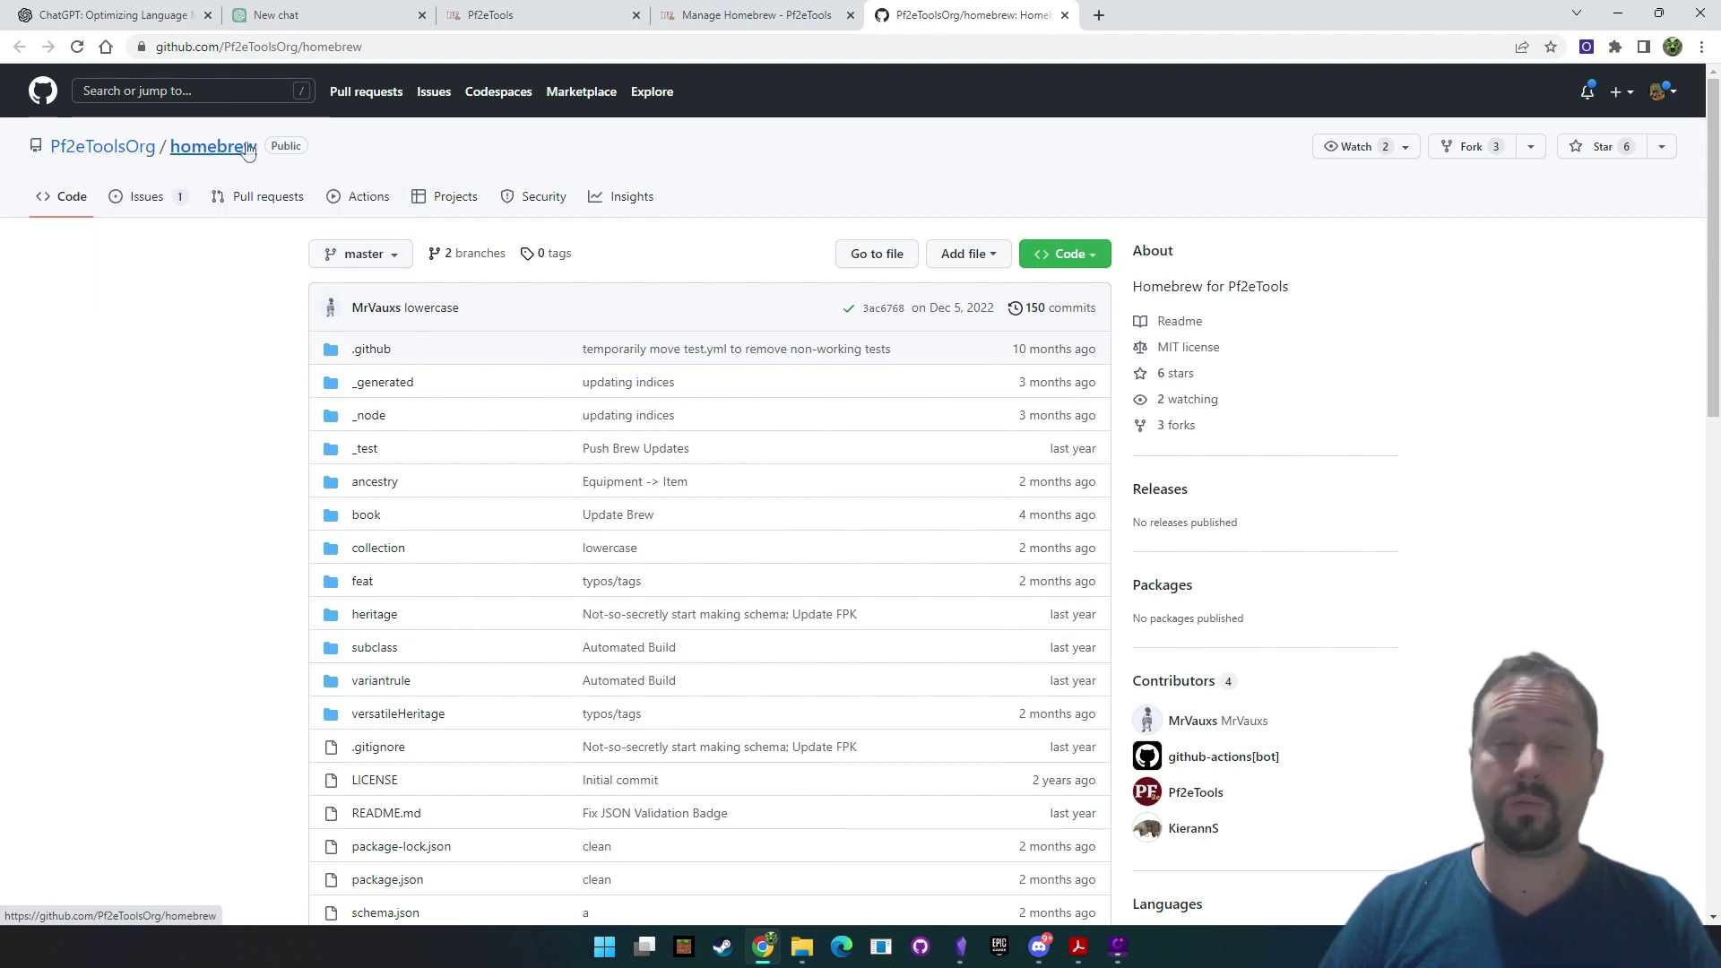
Go to the PF2eToolsOrg organization's Pf2eTools repository and look through the JSON files in its data folder
left_click(87, 148)
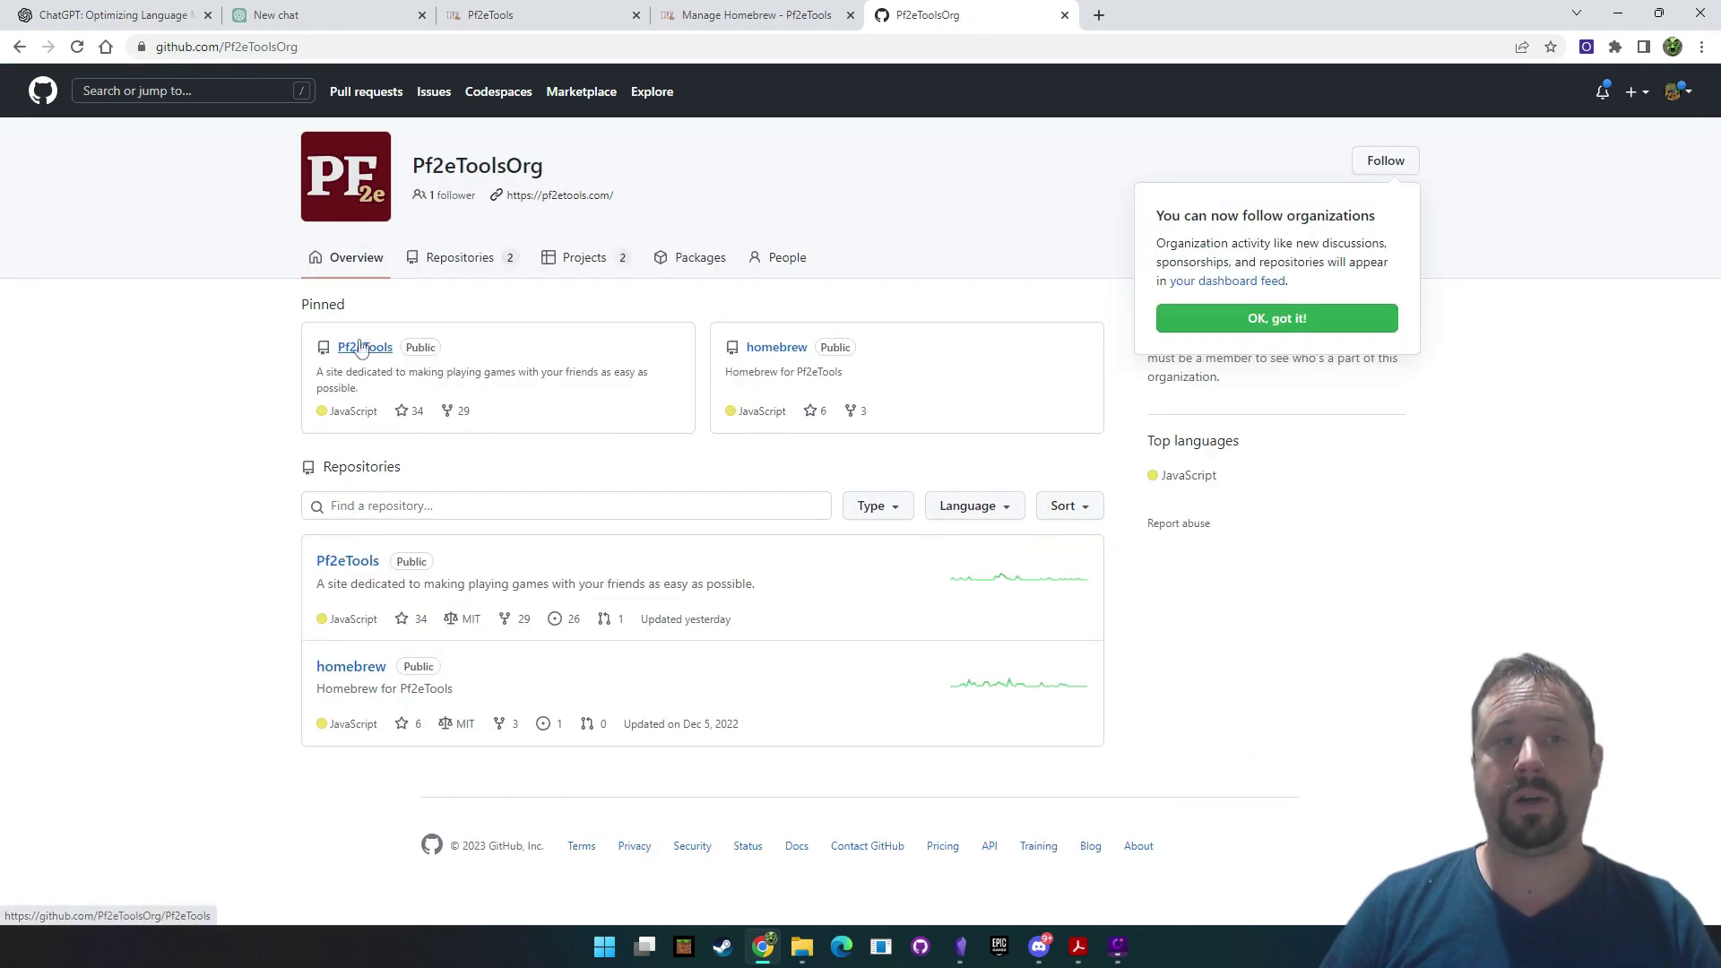
left_click(361, 349)
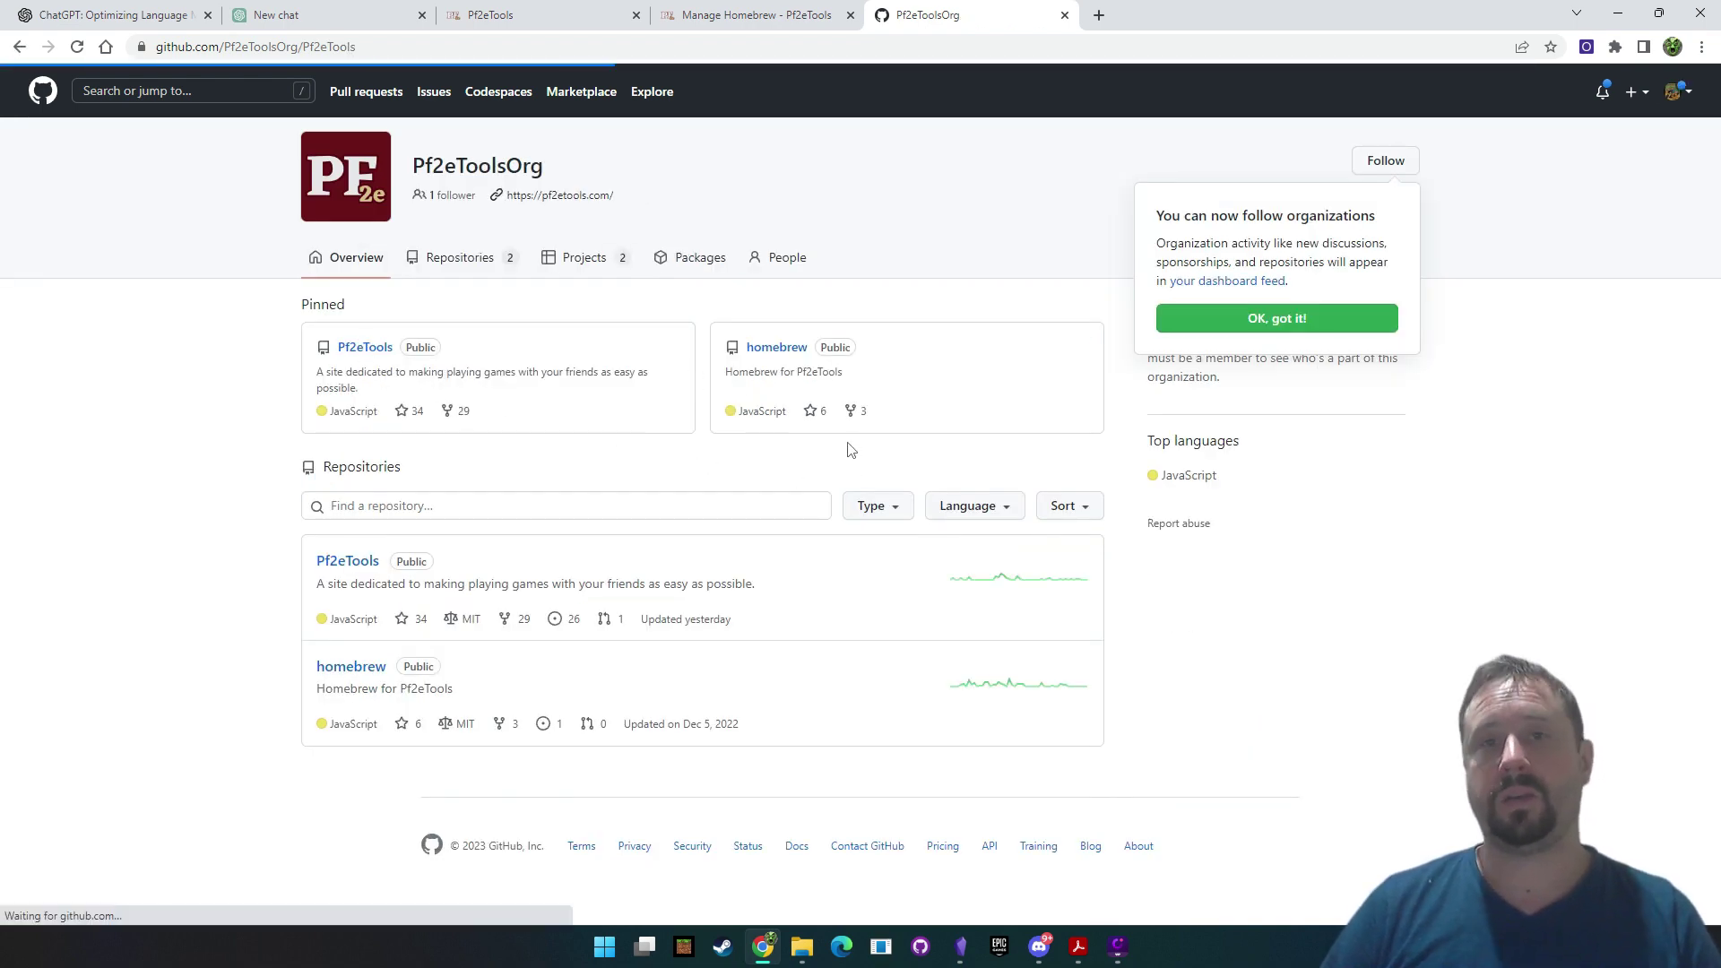
left_click(364, 448)
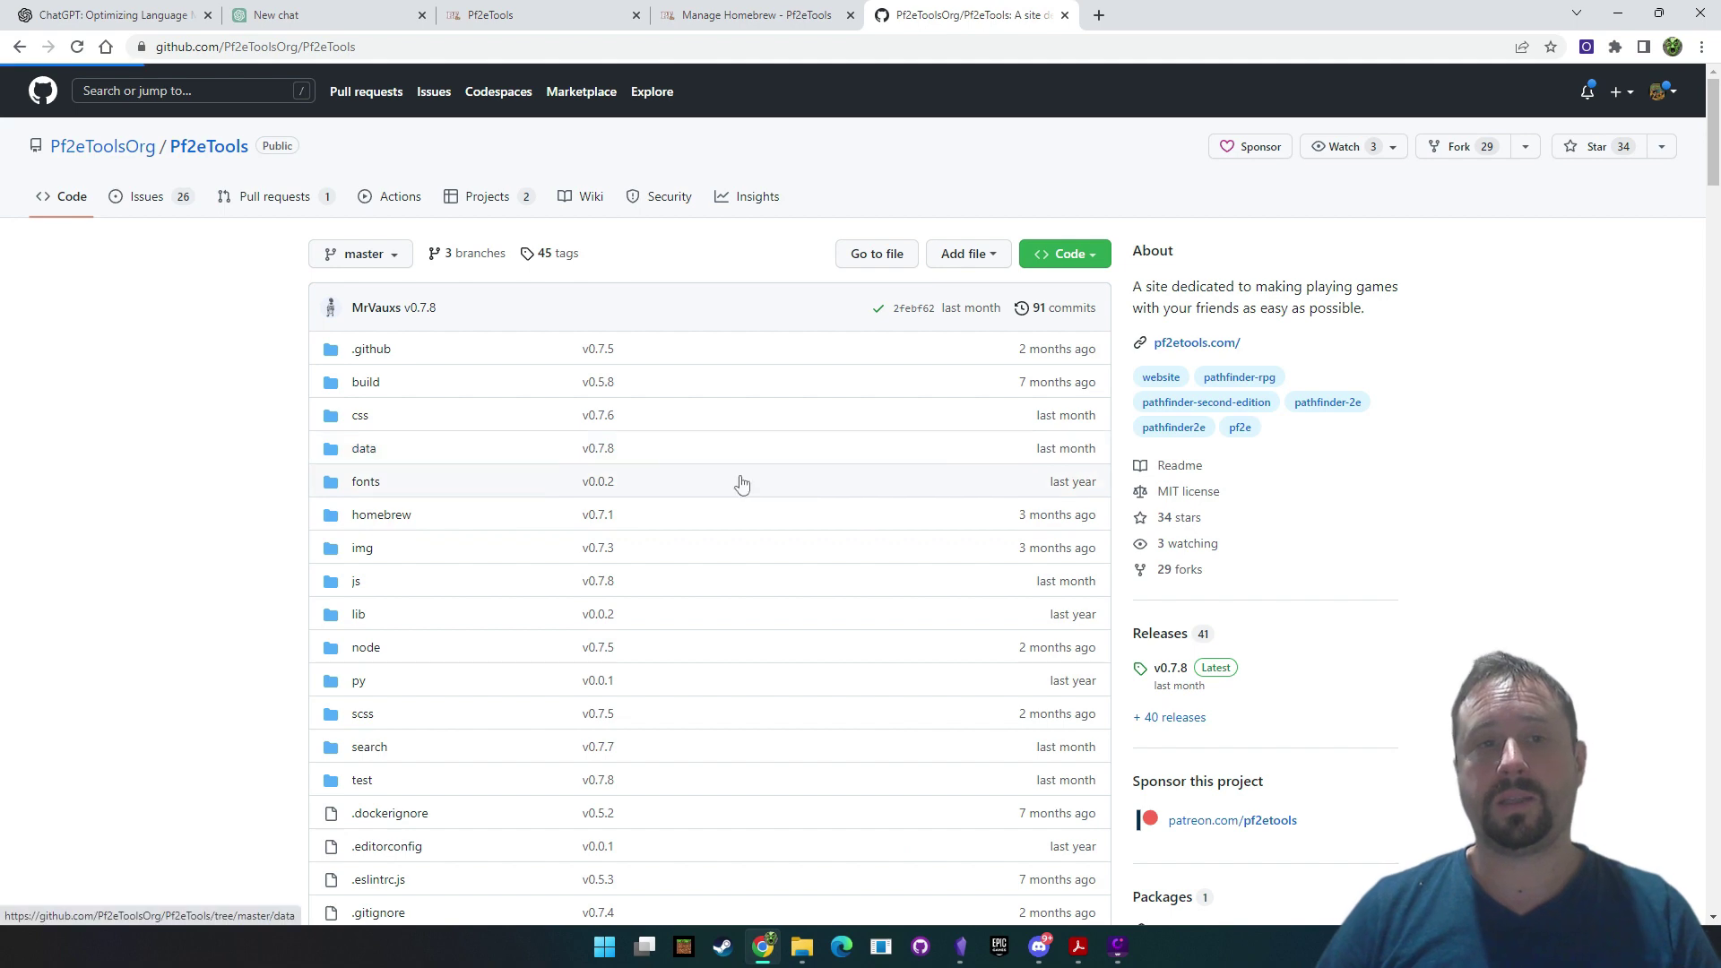
scroll(434, 338, "down", 5)
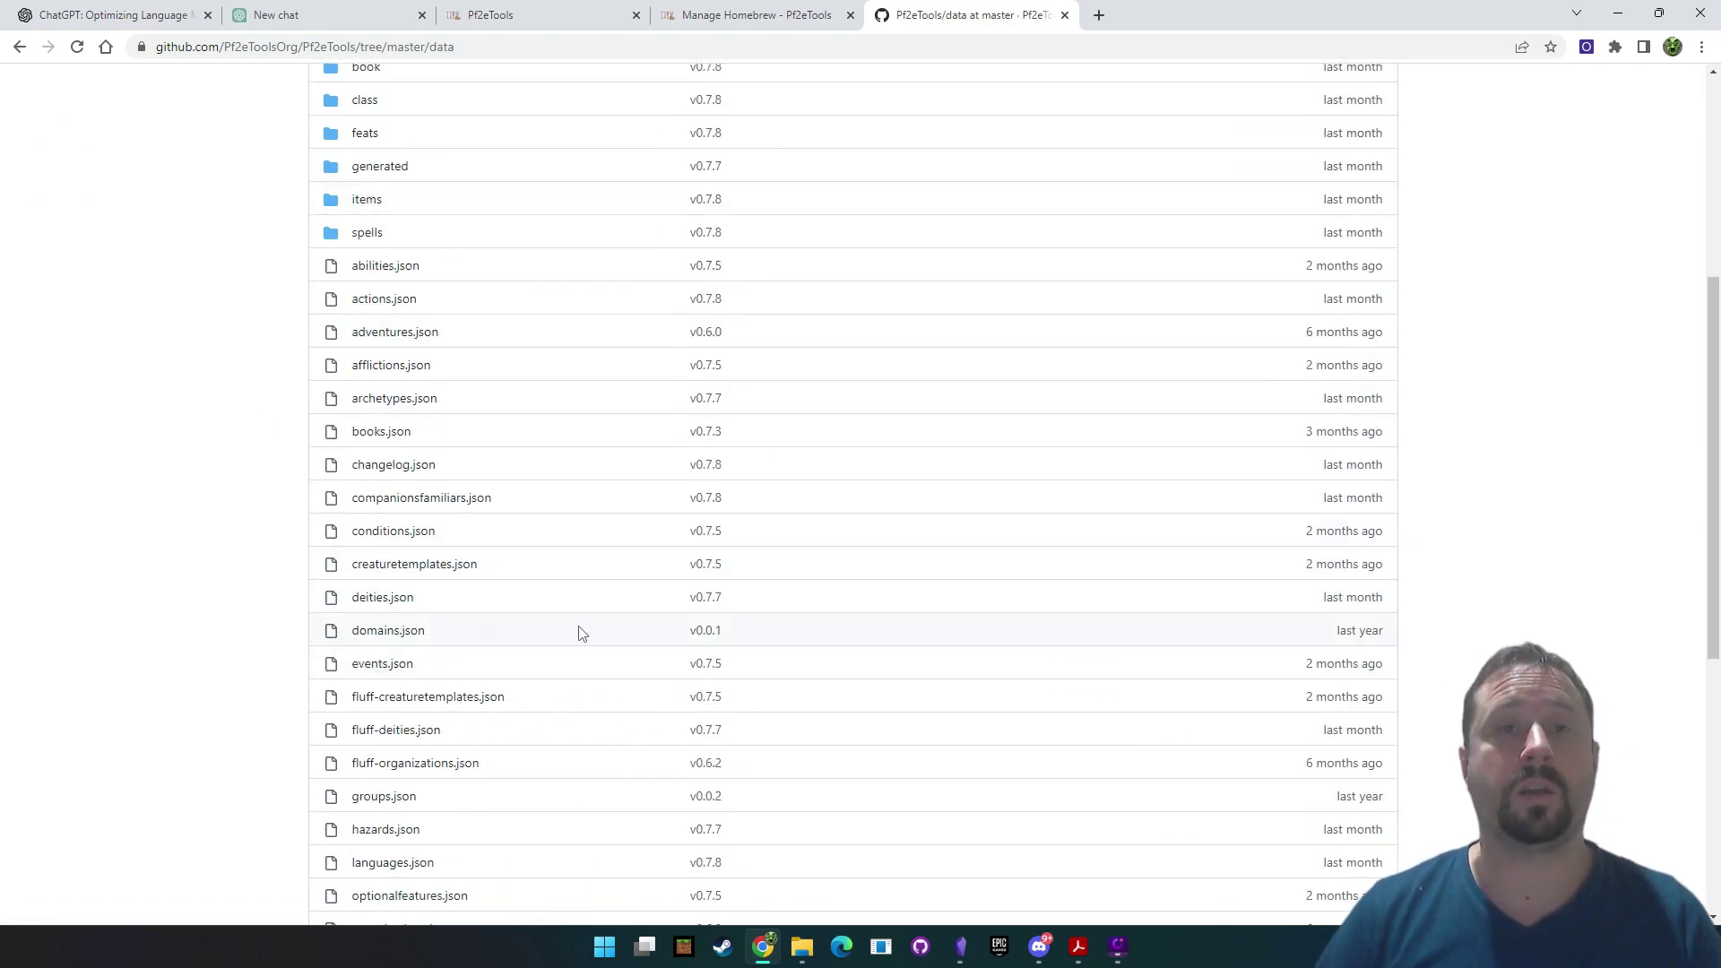
scroll(580, 632, "up", 5)
Return to the Pf2eTools site and open its Text Converter
left_click(577, 15)
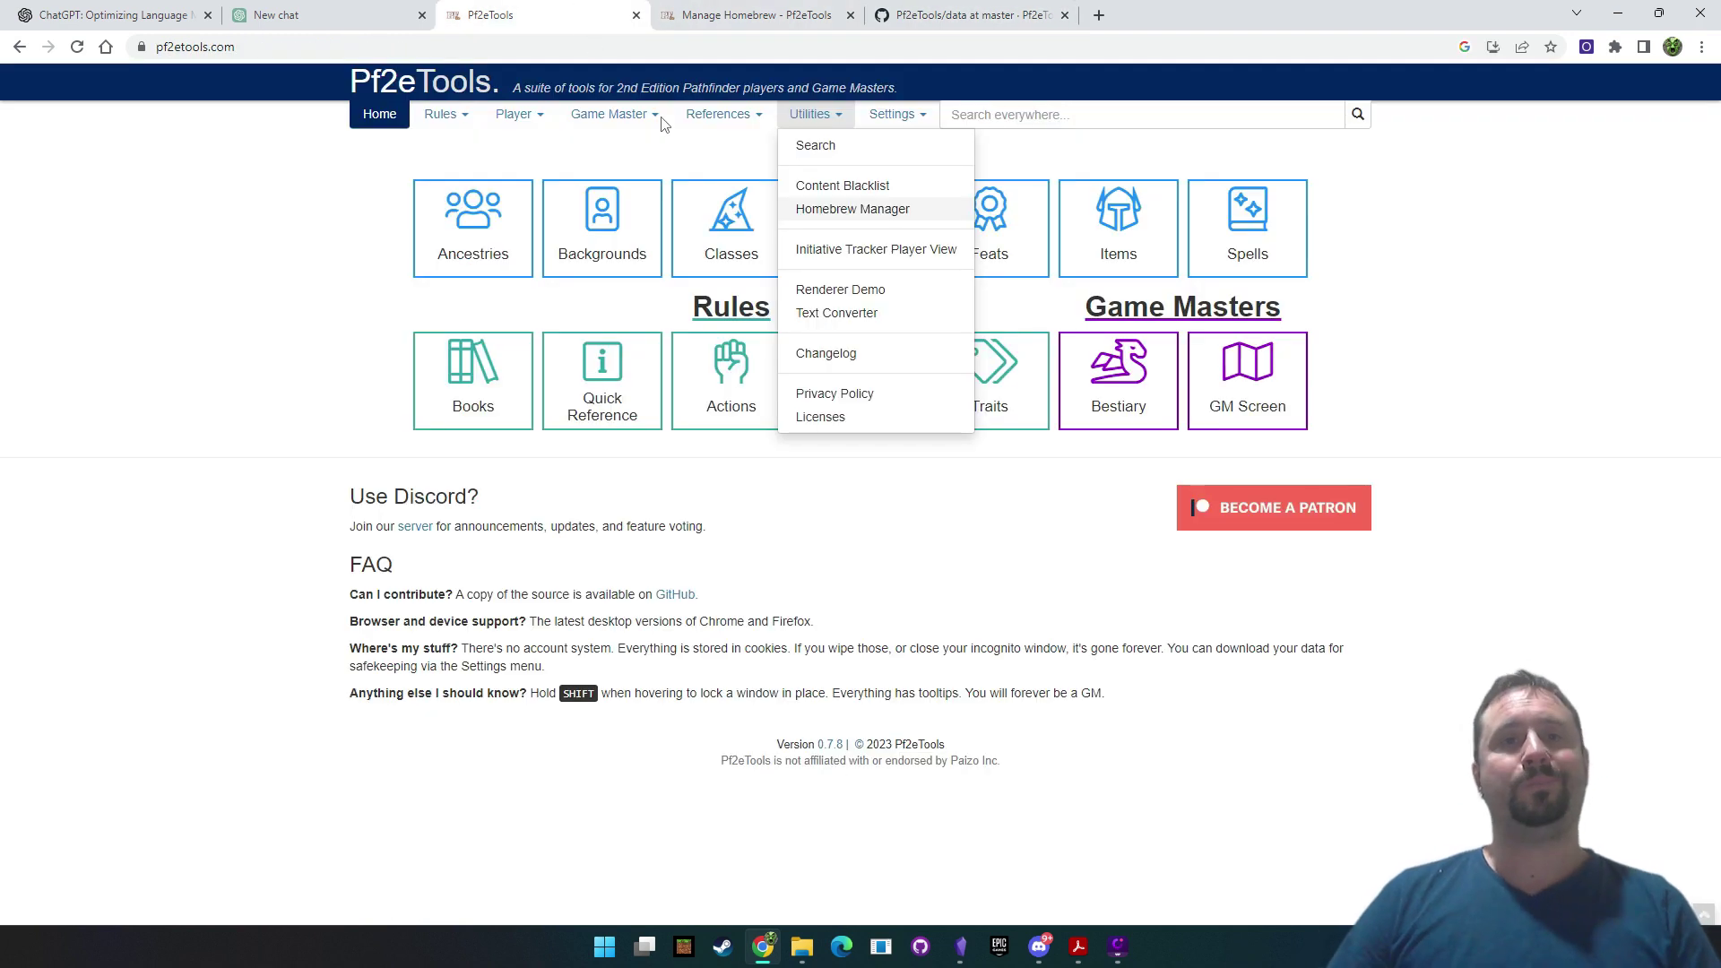
left_click(912, 583)
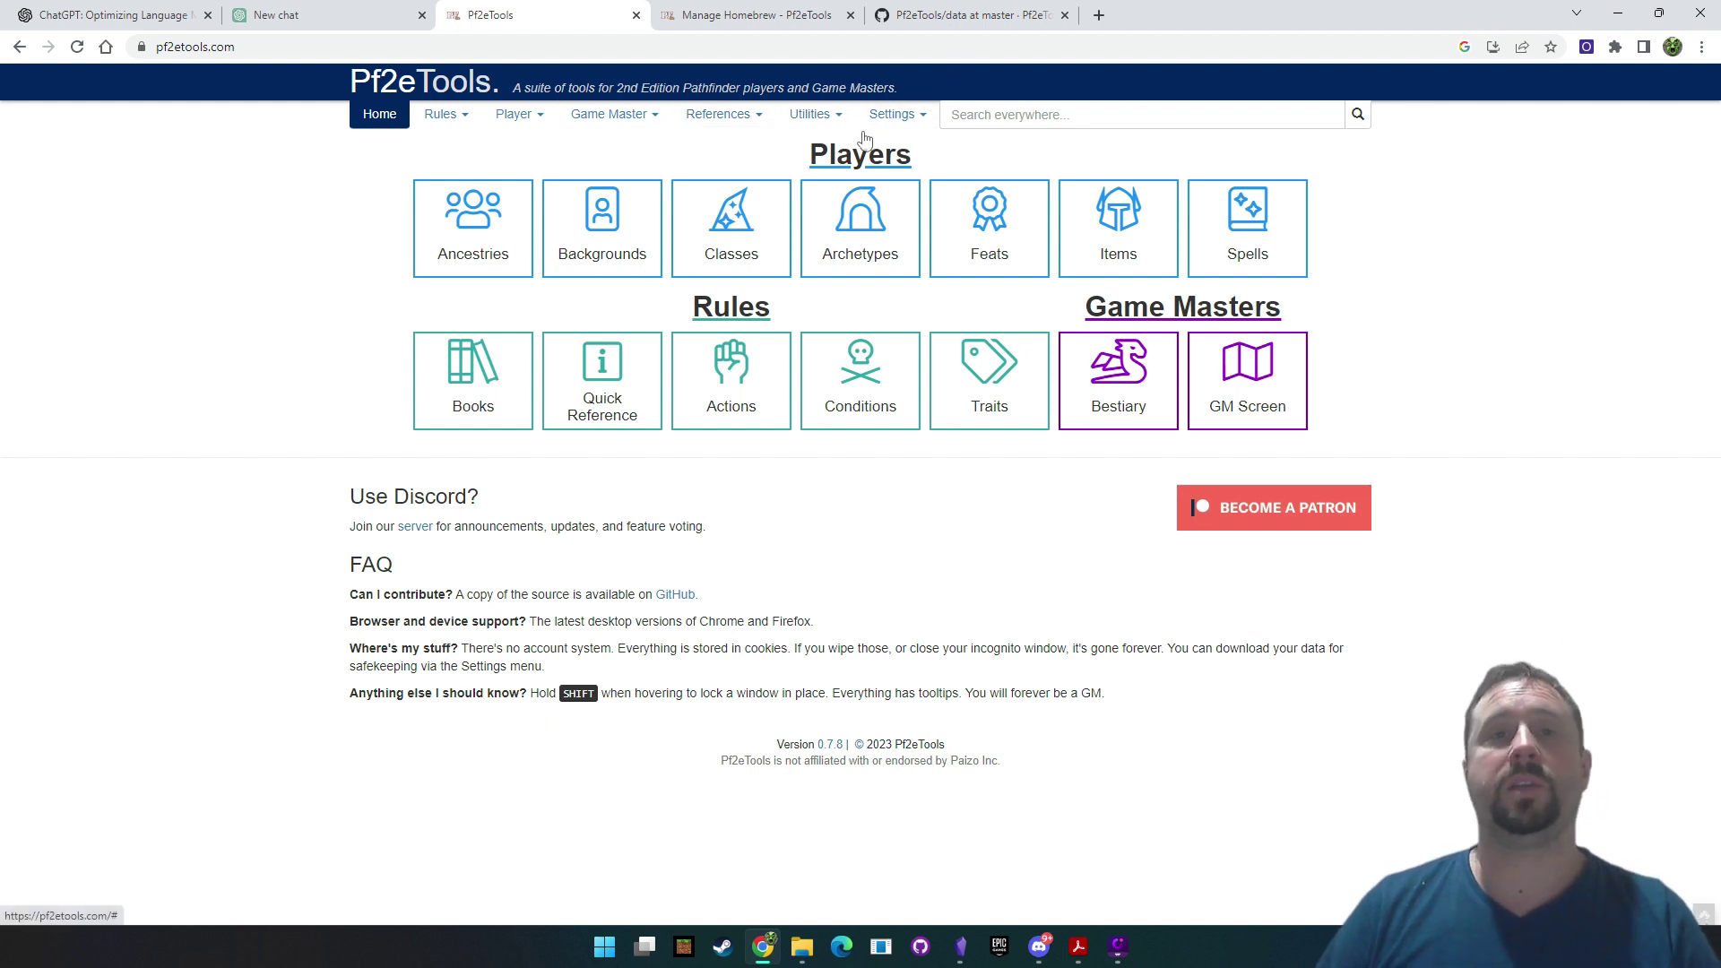
left_click(810, 116)
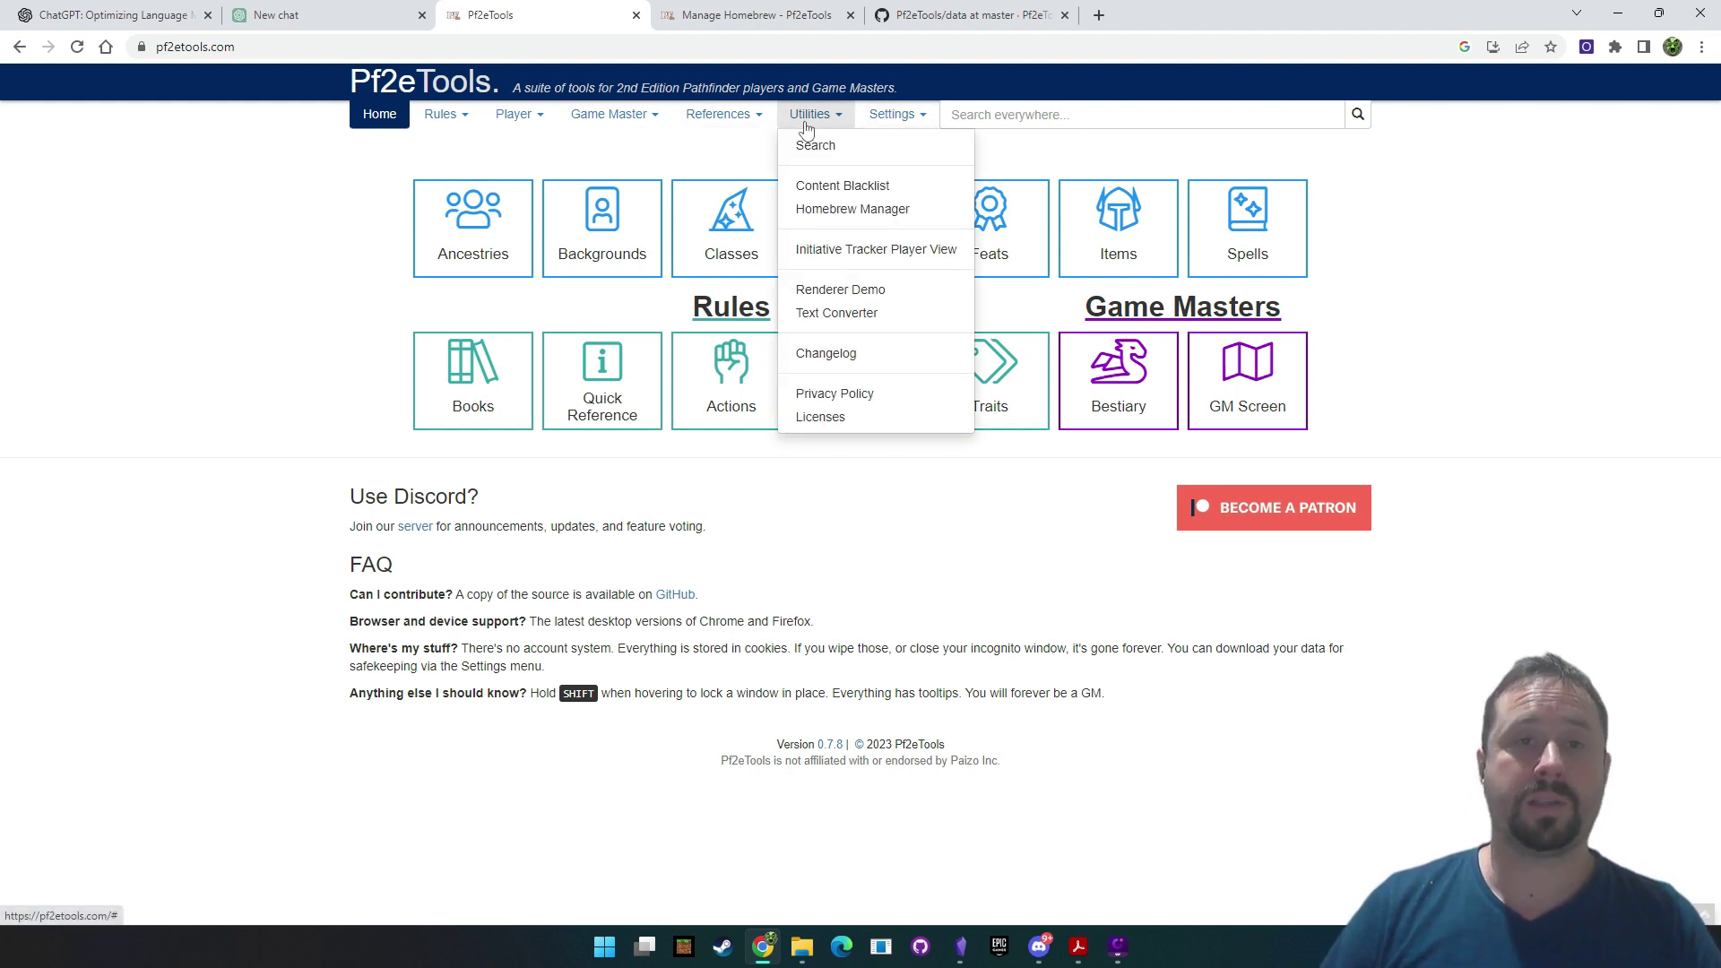
left_click(857, 321)
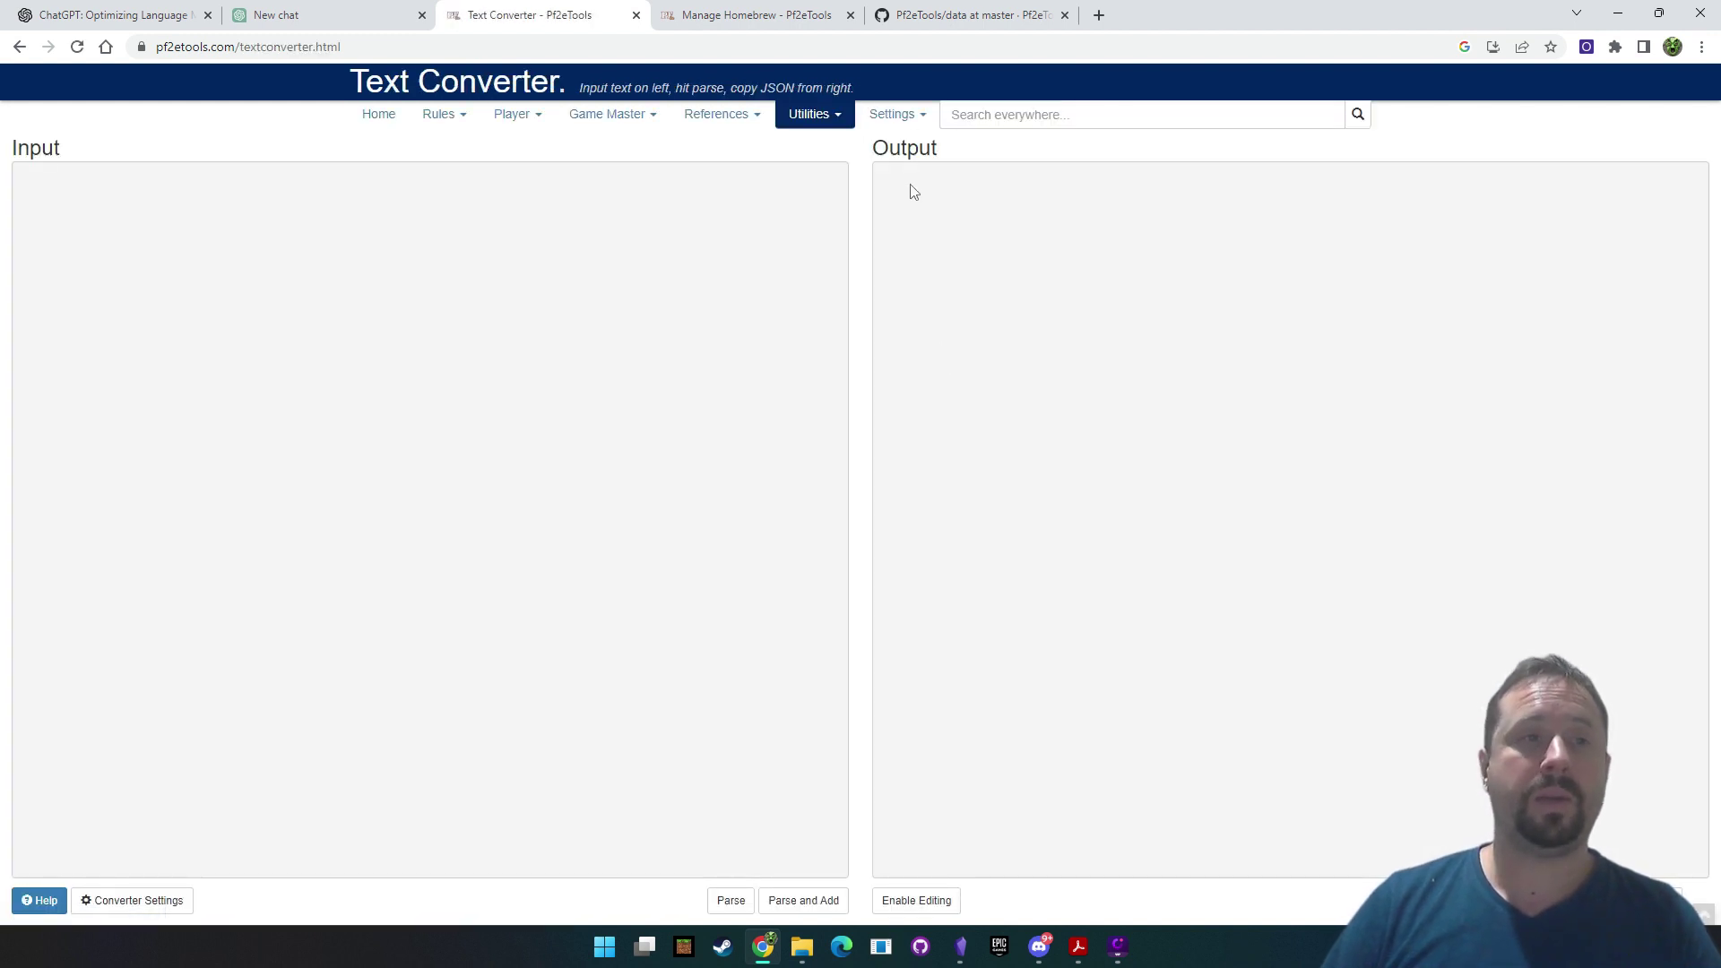
type("KOBOLD WARRIOR CREATURE -1 LE SMALL HUMANOID KOBOLD Perception +3; darkvision Skills Acrobatics +5, Craft +2 (+4 traps), Stealth +5 Str +1, Dex +3, Con +0, Int +0, Wis +1, Cha -1 Items leather armor, spear (3) AC 16; Fort +4, Ref +7, Will +3 HP 8 Stride [one-action] 25 feet Melee Strike [one-action] spear +3, Damage 1d6+1 piercing Ranged Strike [one-action] spear +5 (thrown 20 feet), Damage 1d6+1 piercing Hurried Retreat [one-action] If the kobold is adjacent to at least one enemy, the kobold Strides up to 30 feet and gains a +2 circumstance bonus to AC against reactions triggered by this movement. The kobold must end this movement in a space that’s not adjacent to any enemy. Sneak Attack The kobold warrior deals an extra 1d4 damage to creatures that have the flat-footed condition.")
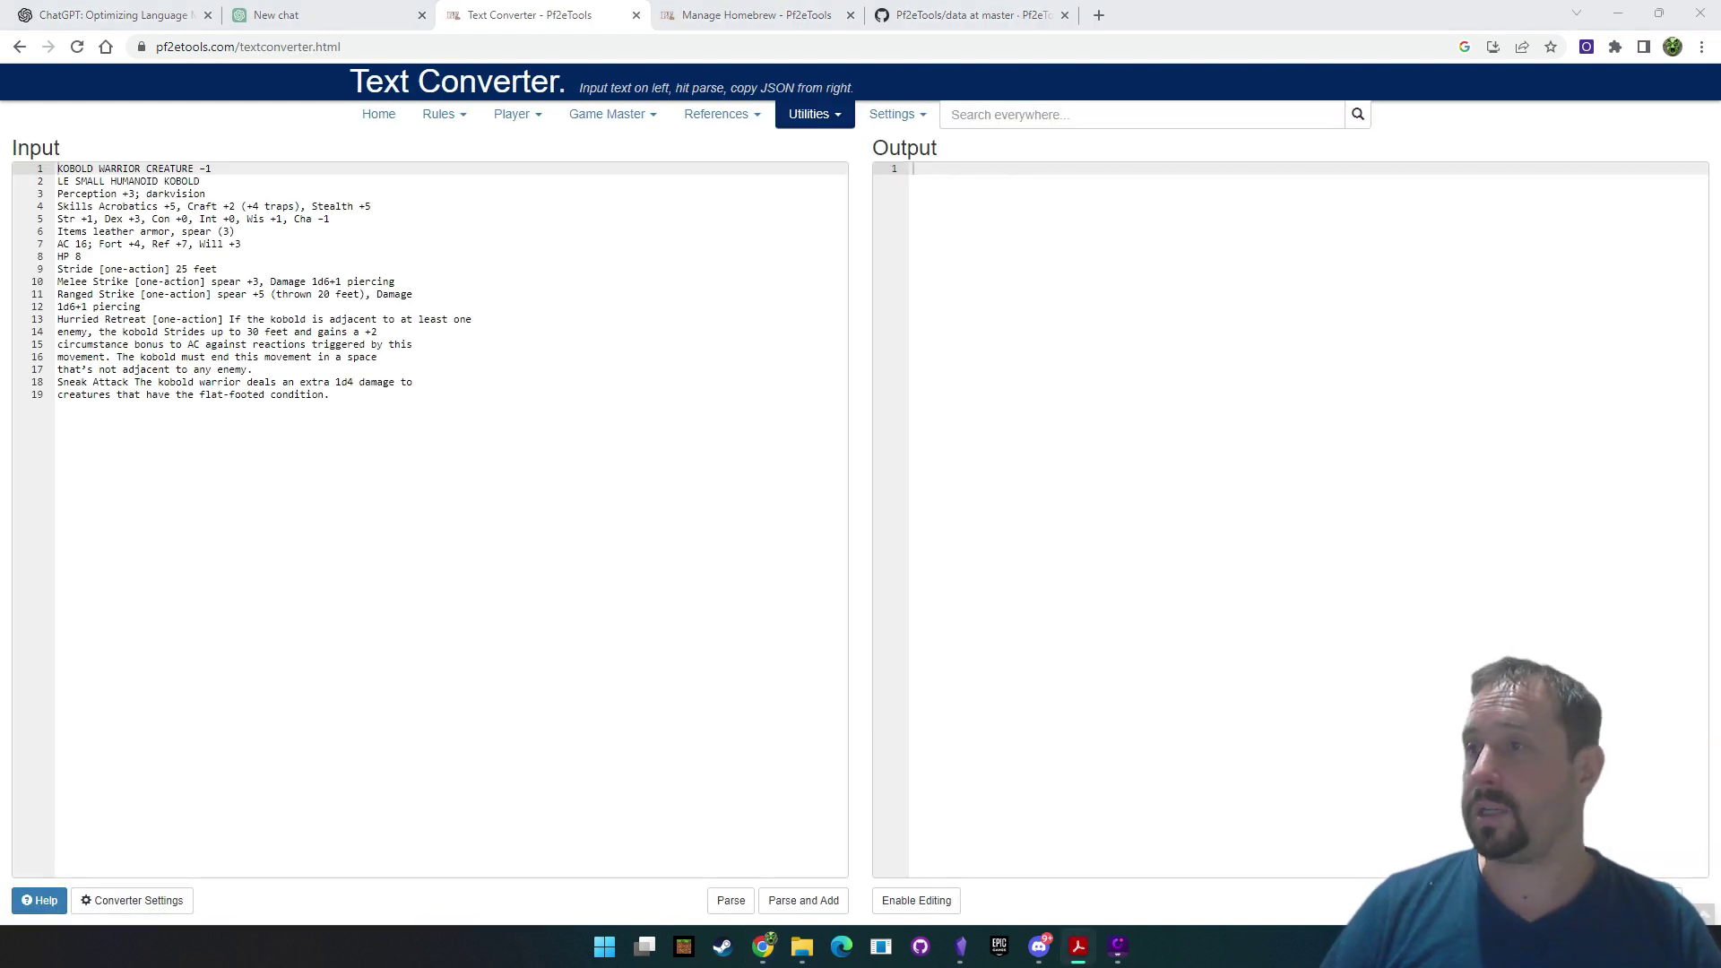
Bring up Game Masters Guide.pdf in Acrobat Reader and copy the complete Web Lurker stat block from page 79
left_click_drag(1719, 220, 1323, 193)
left_click(1174, 627)
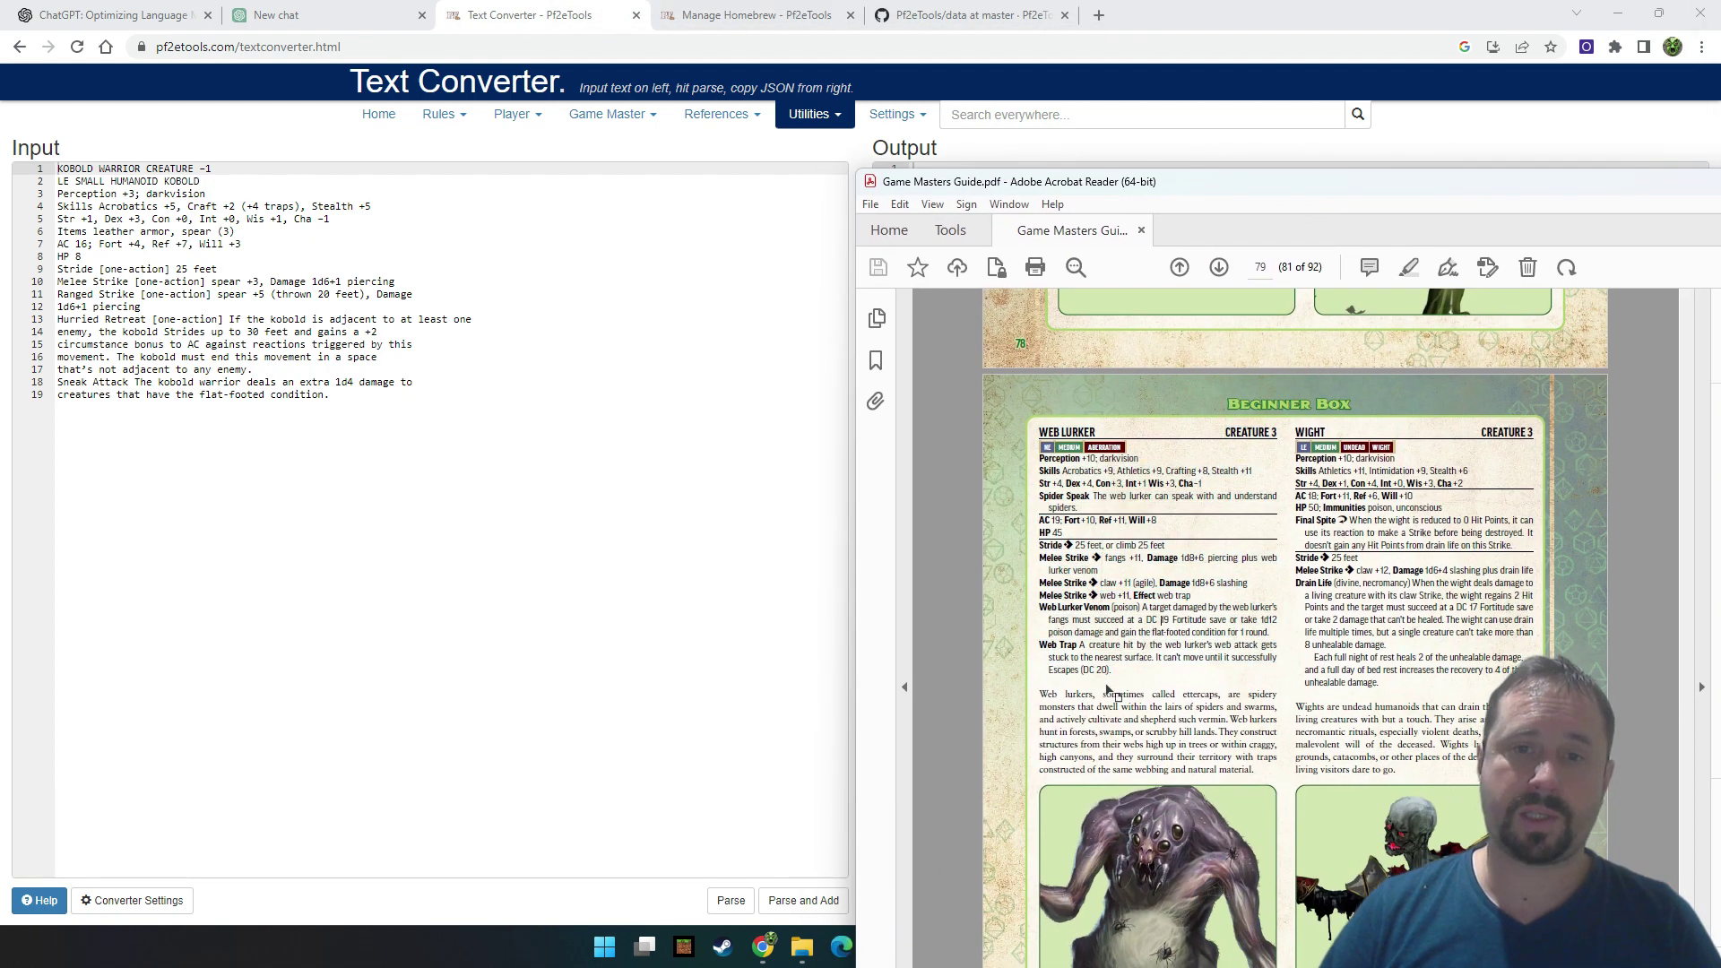
left_click_drag(1120, 676, 1032, 429)
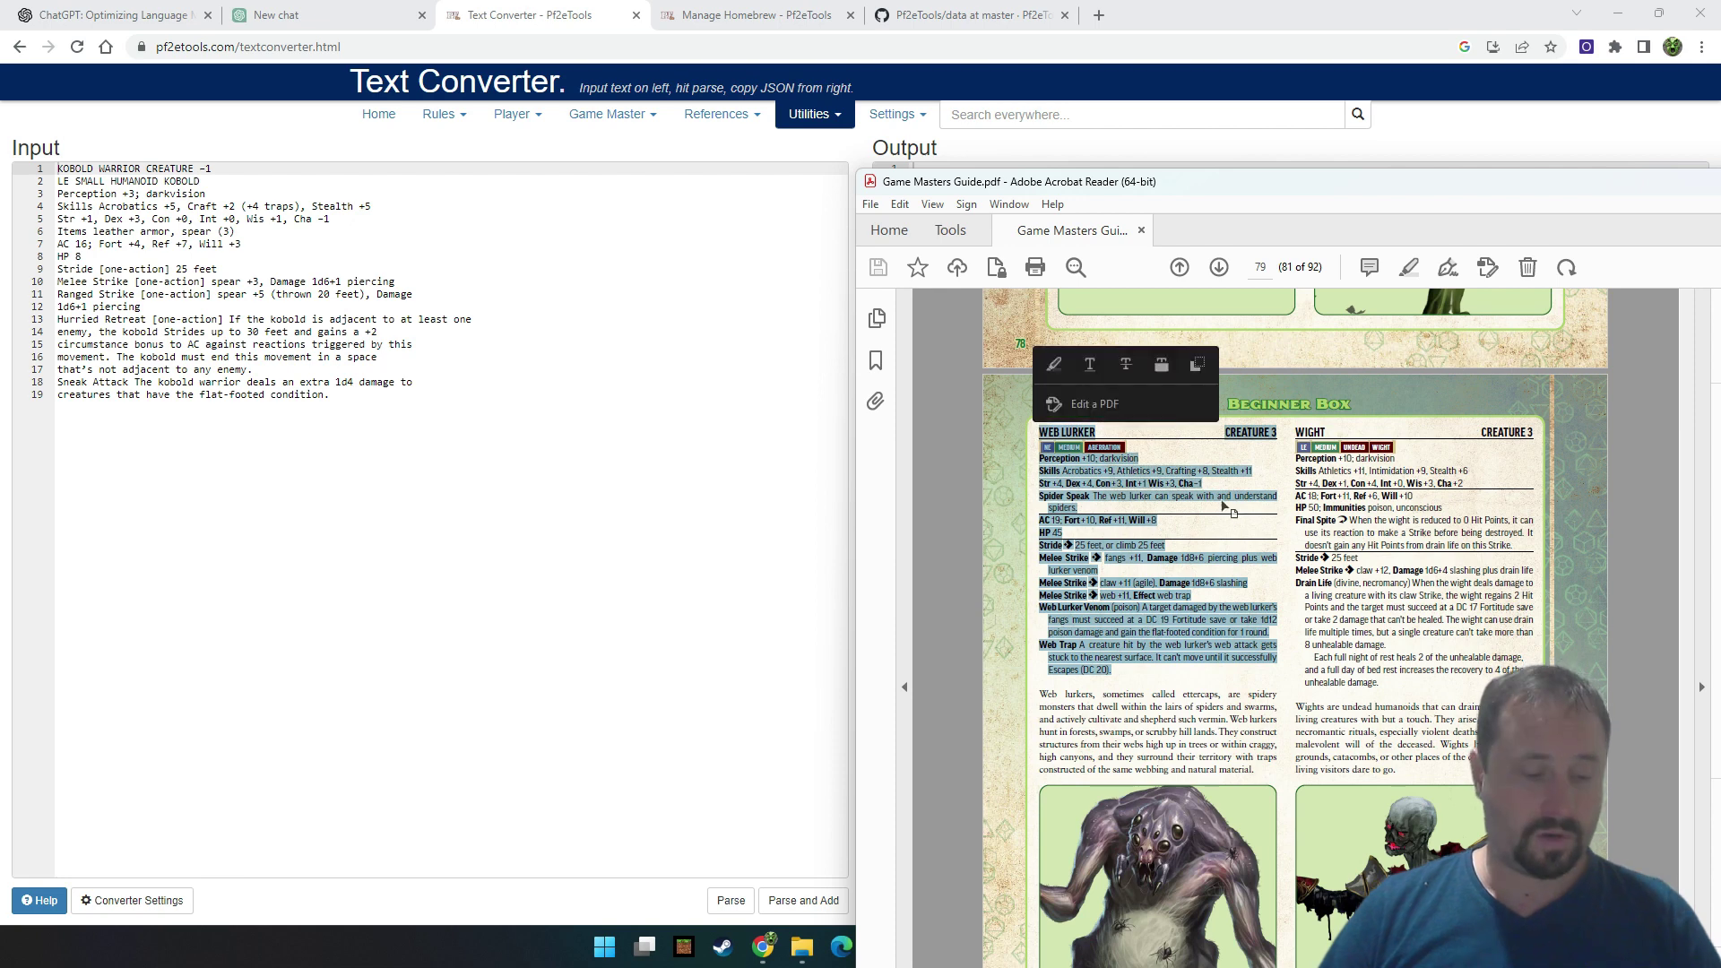
Replace the Kobold Warrior text in the converter's input with the copied Web Lurker stat block
left_click_drag(1351, 184, 1720, 218)
left_click(246, 492)
left_click_drag(358, 395, 56, 171)
type("WEB LURKER CREATURE 3 NE MEDIUM ABERRATION Perception +10; darkvision Skills Acrobatics +9, Athletics +9, Crafting +8, Stealth +11 Str +4, Dex +4, Con +3, Int +1 Wis +3, Cha -1 Spider Speak The web lurker can speak with and understand spiders. AC 19; Fort +10, Ref +11, Will +8 HP 45 Stride [one-action] 25 feet, or climb 25 feet Melee Strike [one-action] fangs +11, Damage 1d8+6 piercing plus web lurker venom Melee Strike [one-action] claw +11 (agile), Damage 1d8+6 slashing Melee Strike [one-action] web +11, Effect web trap Web Lurker Venom (poison) A target damaged by the web lurker’s fangs must succeed at a DC 19 Fortitude save or take 1d12 poison damage and gain the flat-footed condition for 1 round. Web Trap A creature hit by the web lurker’s web attack gets stuck to the nearest surface. It can’t move until it successfully Escapes (DC 20).")
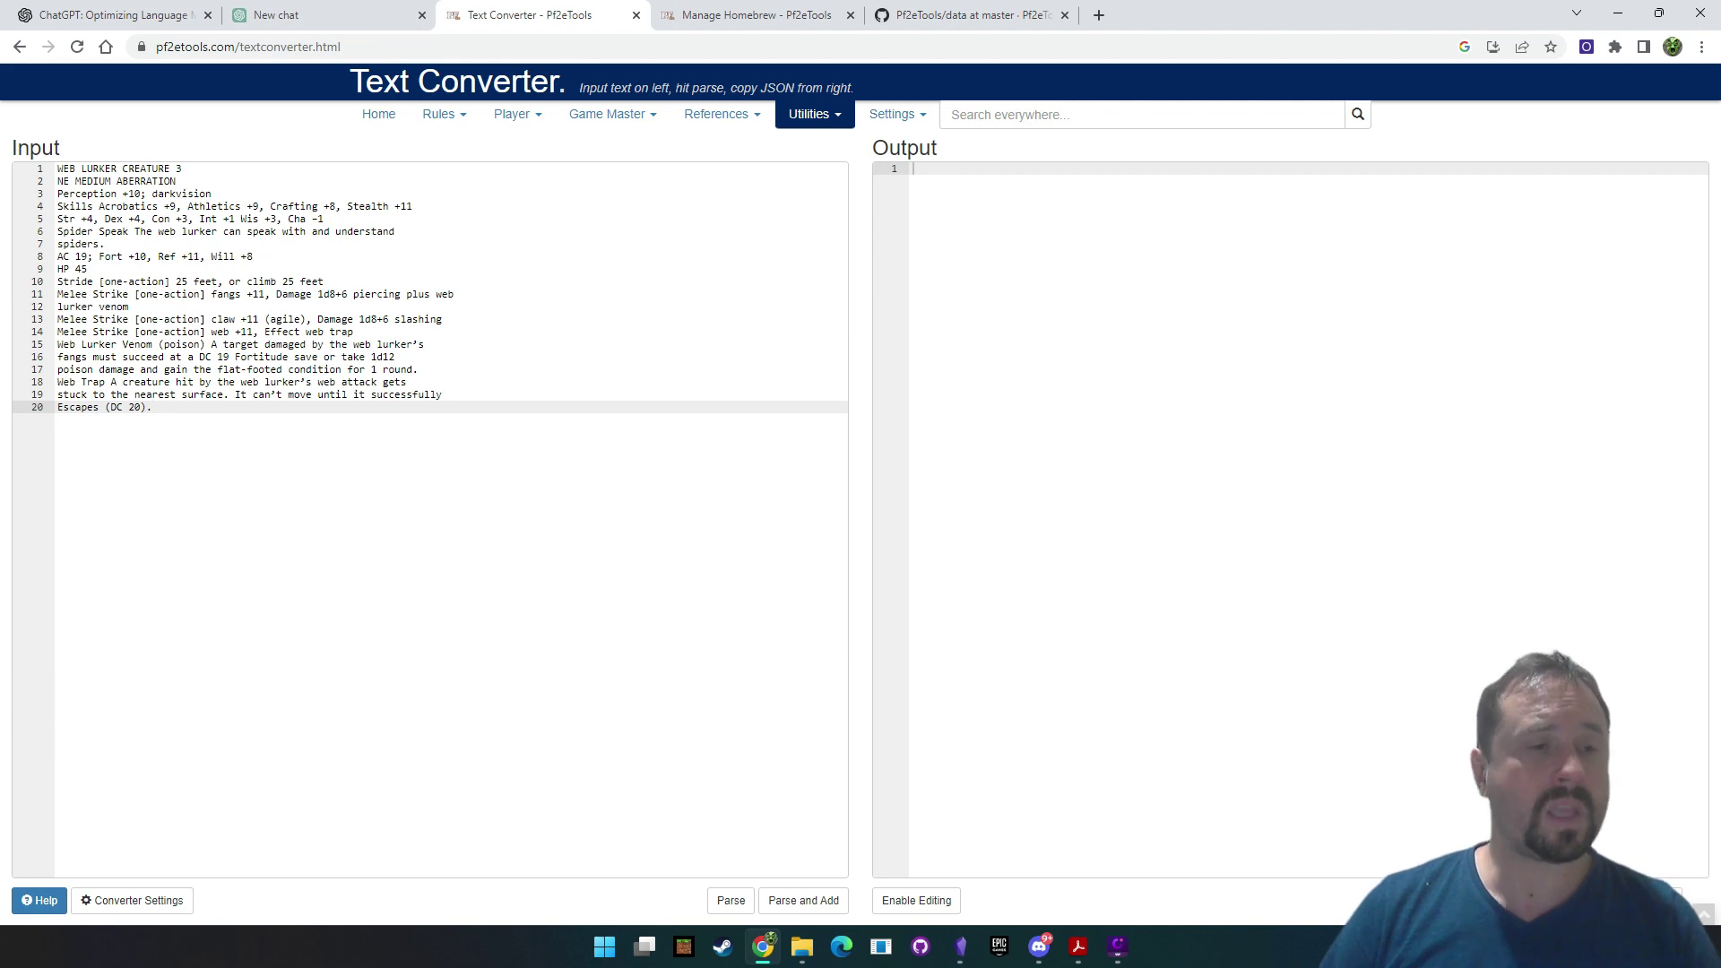
Set the converter's source to Troubles in Otari
left_click(115, 907)
left_click(749, 170)
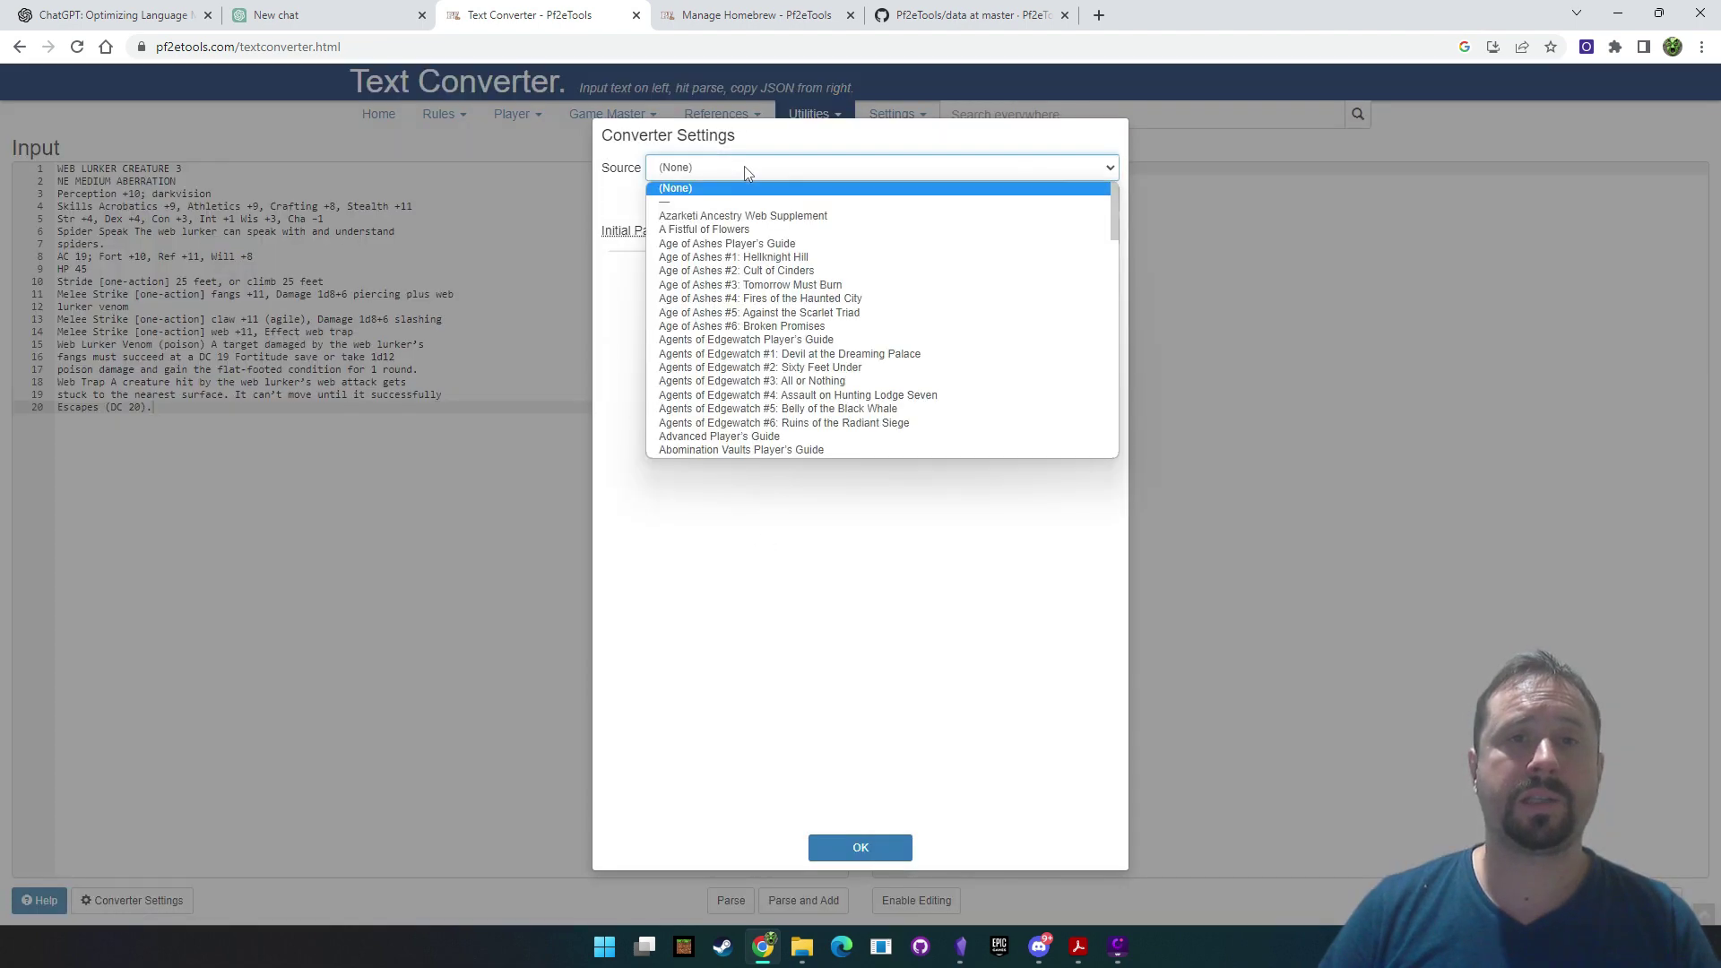
scroll(820, 282, "down", 10)
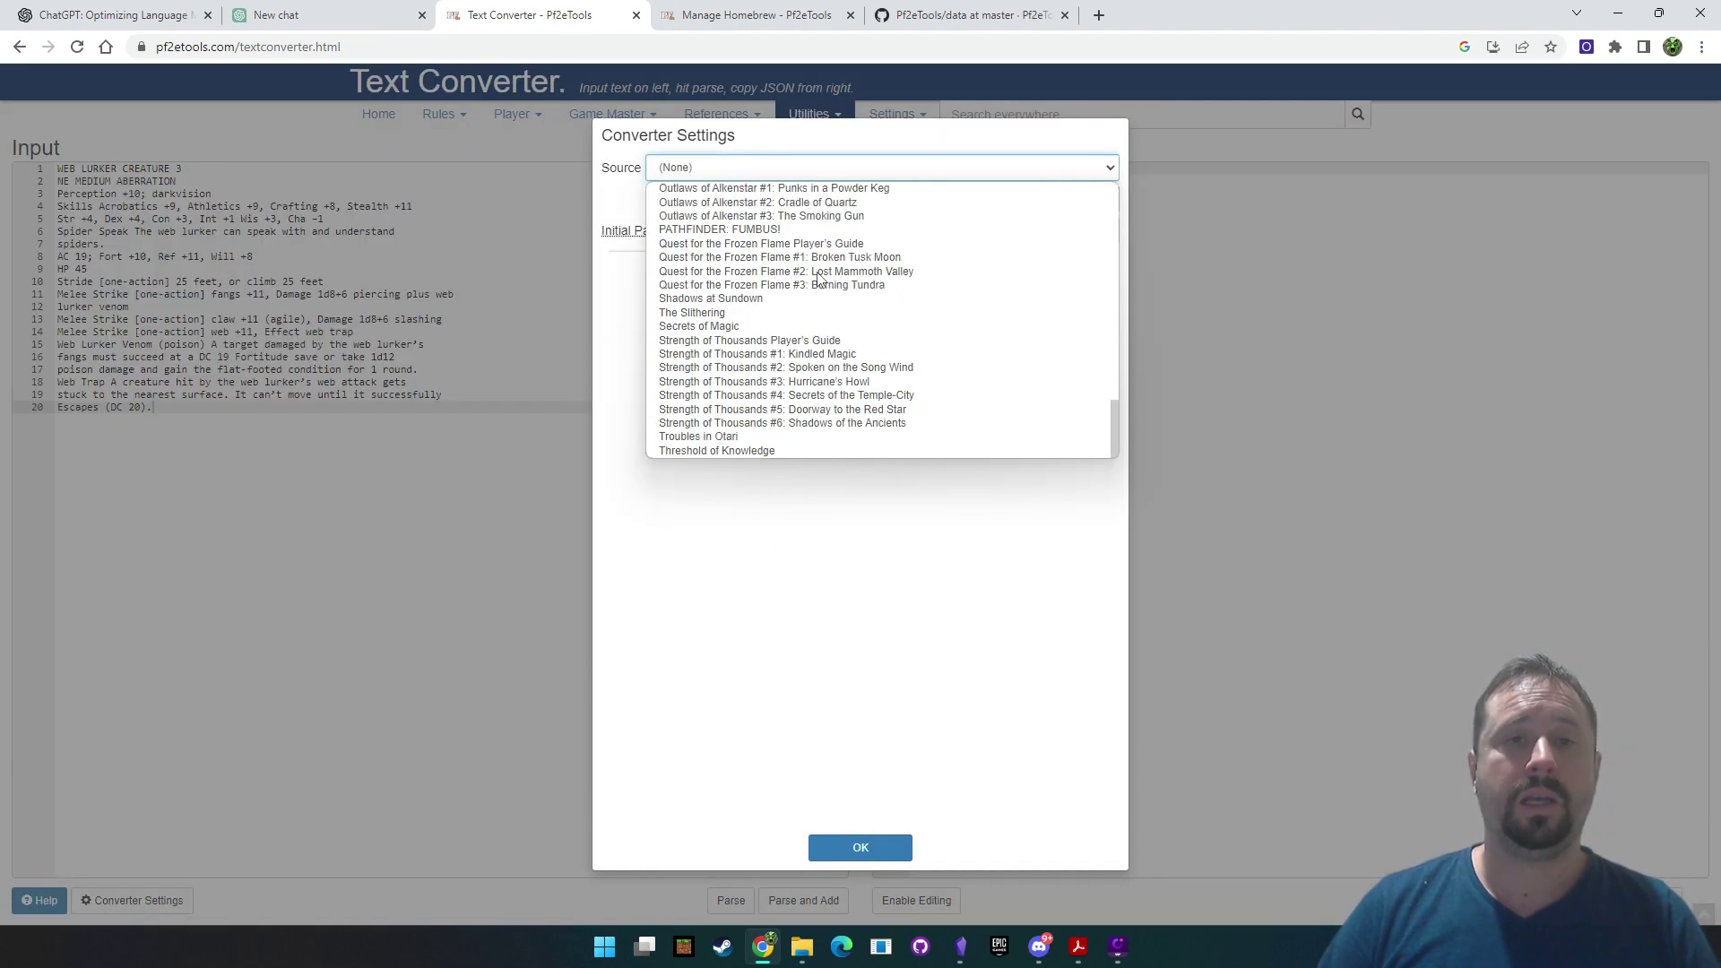
left_click(727, 438)
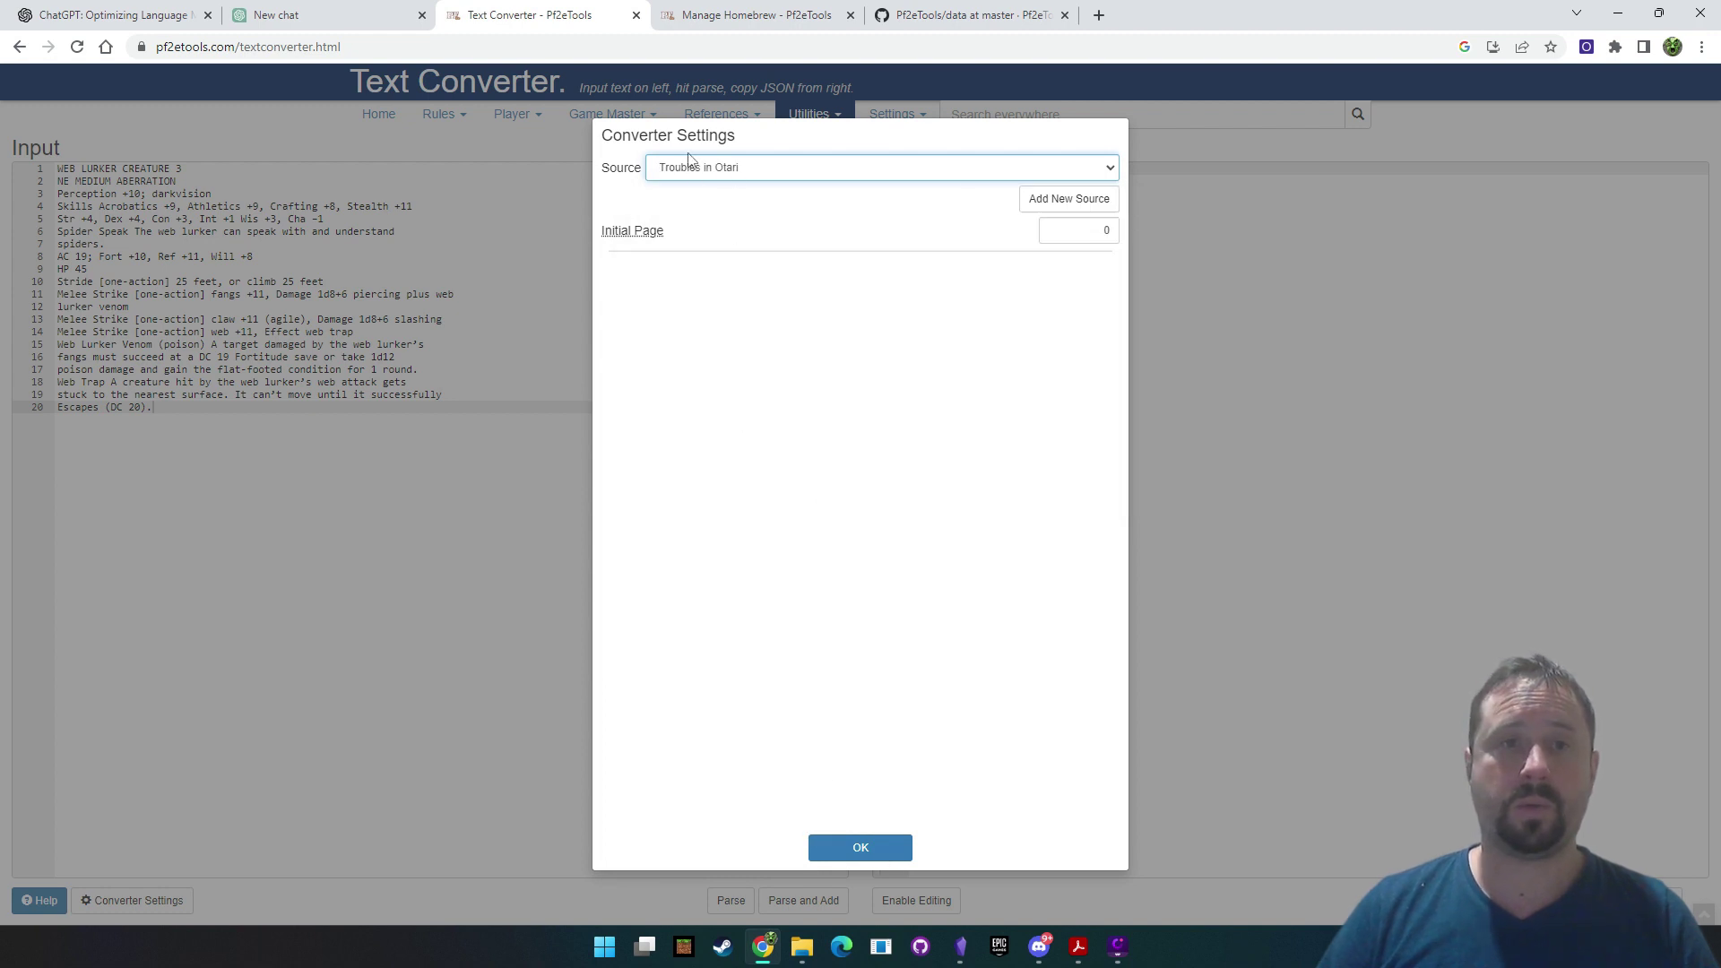
left_click(861, 847)
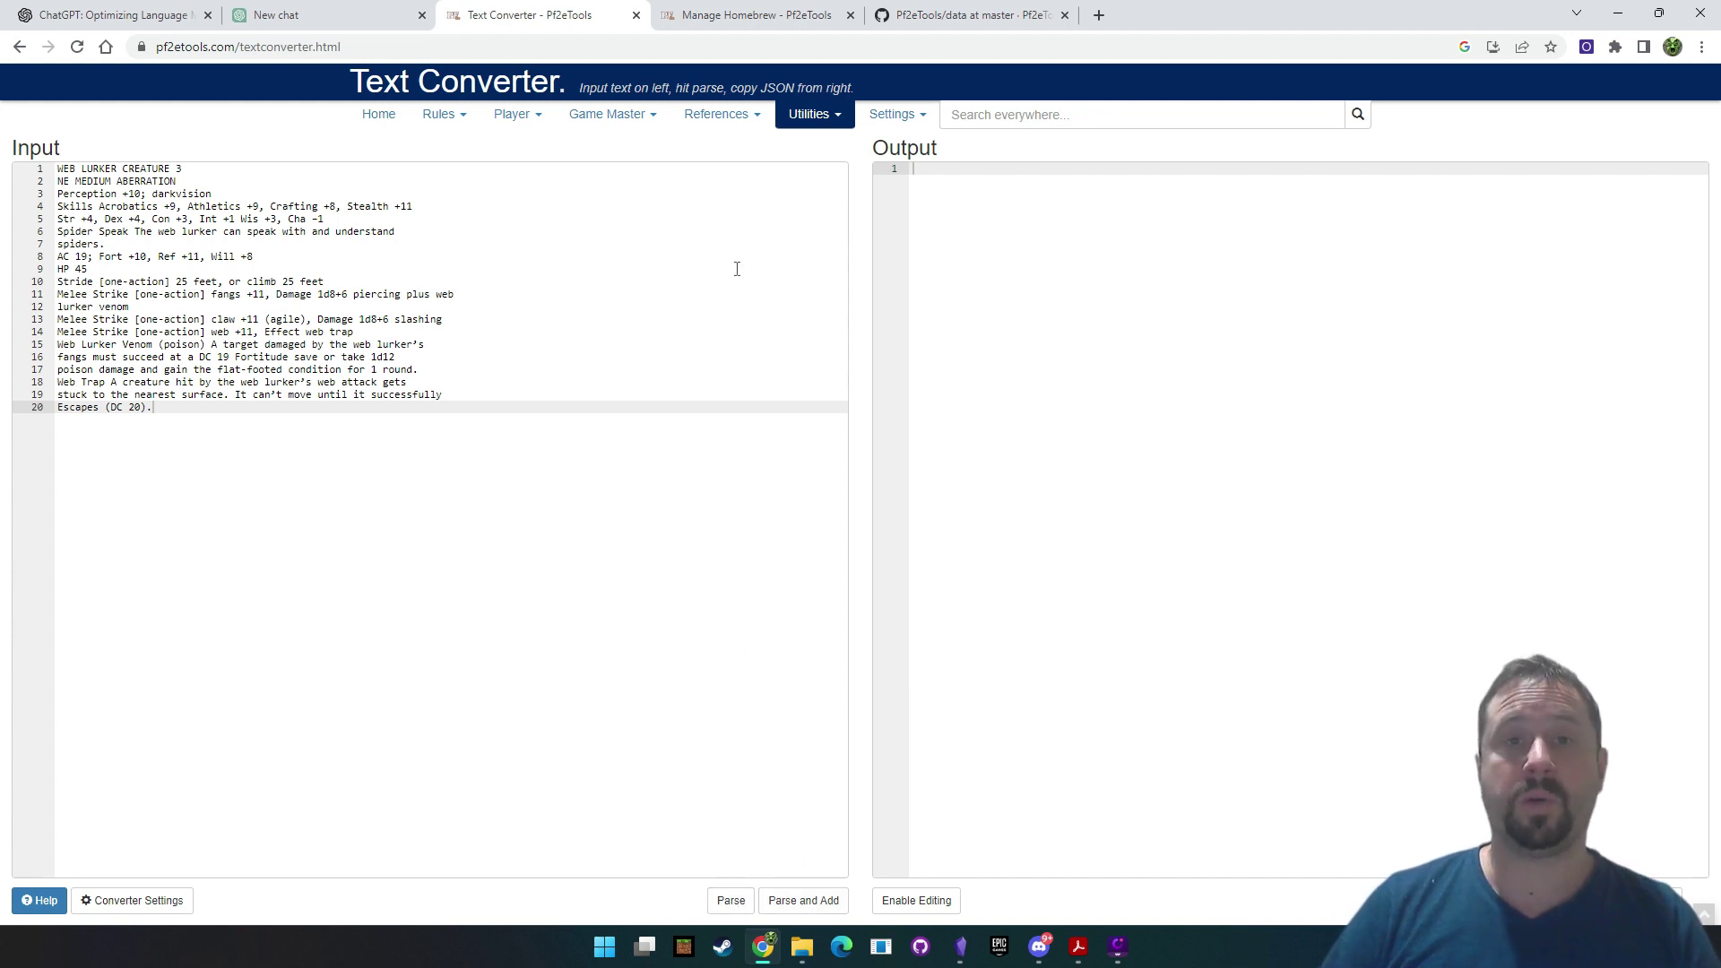
Parse the Web Lurker stat block into JSON and look through the complete output
left_click(730, 901)
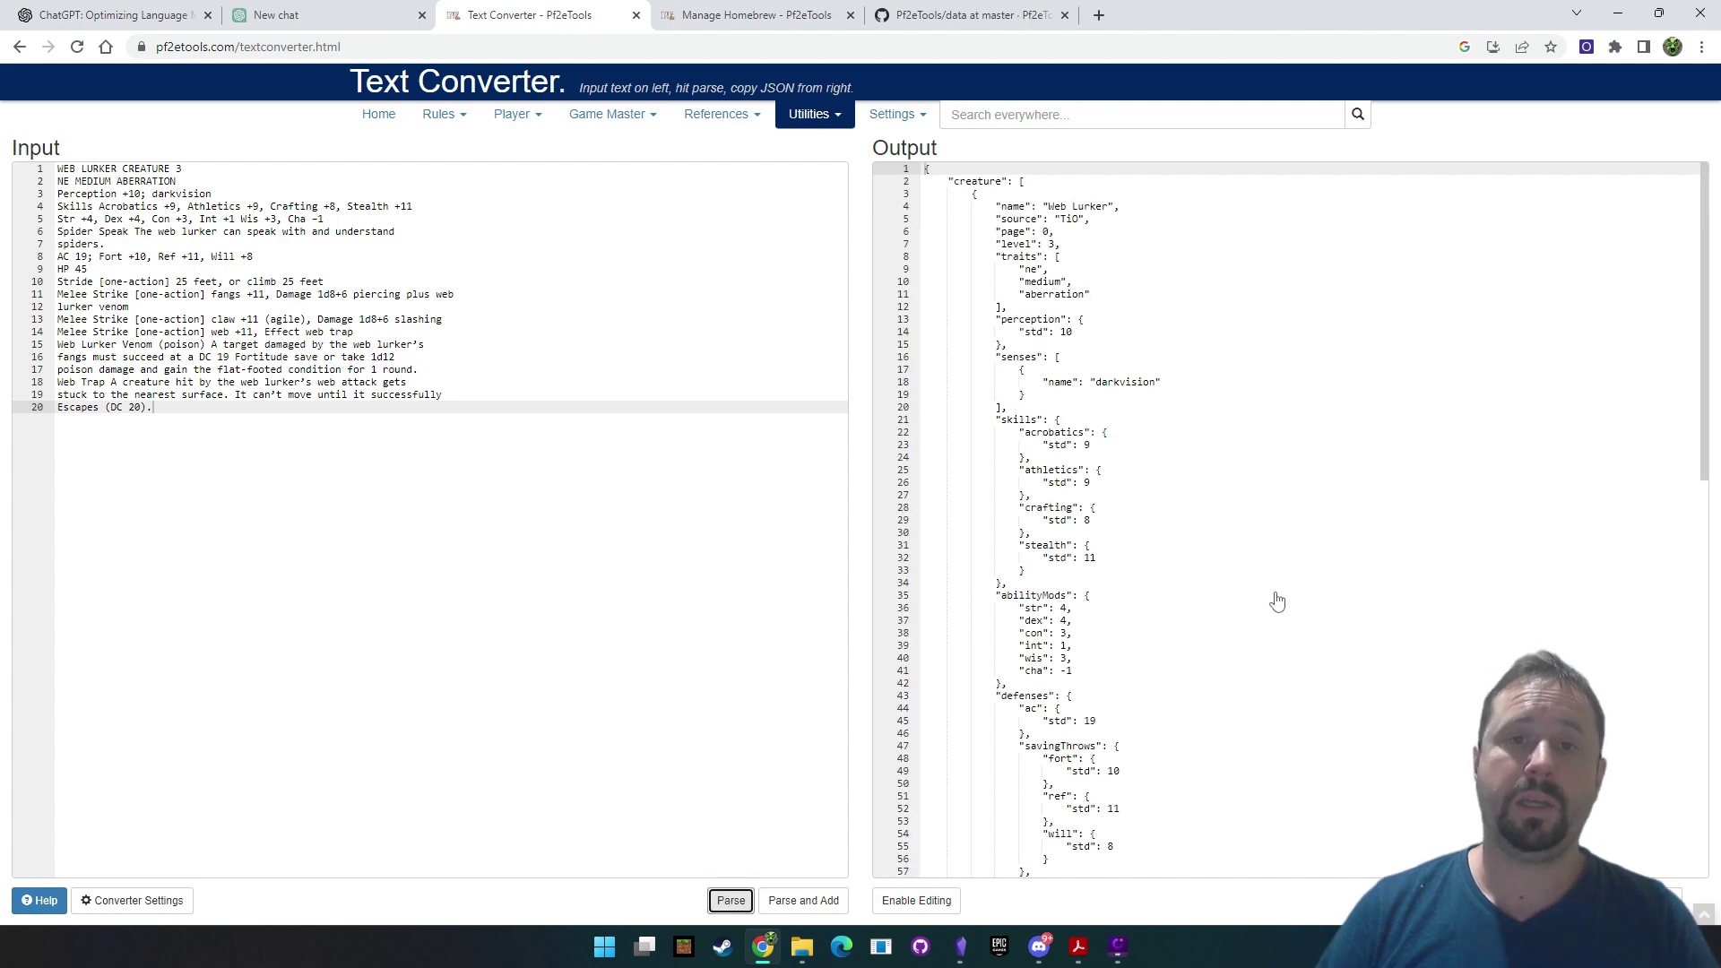
scroll(1277, 602, "down", 10)
scroll(1297, 626, "up", 10)
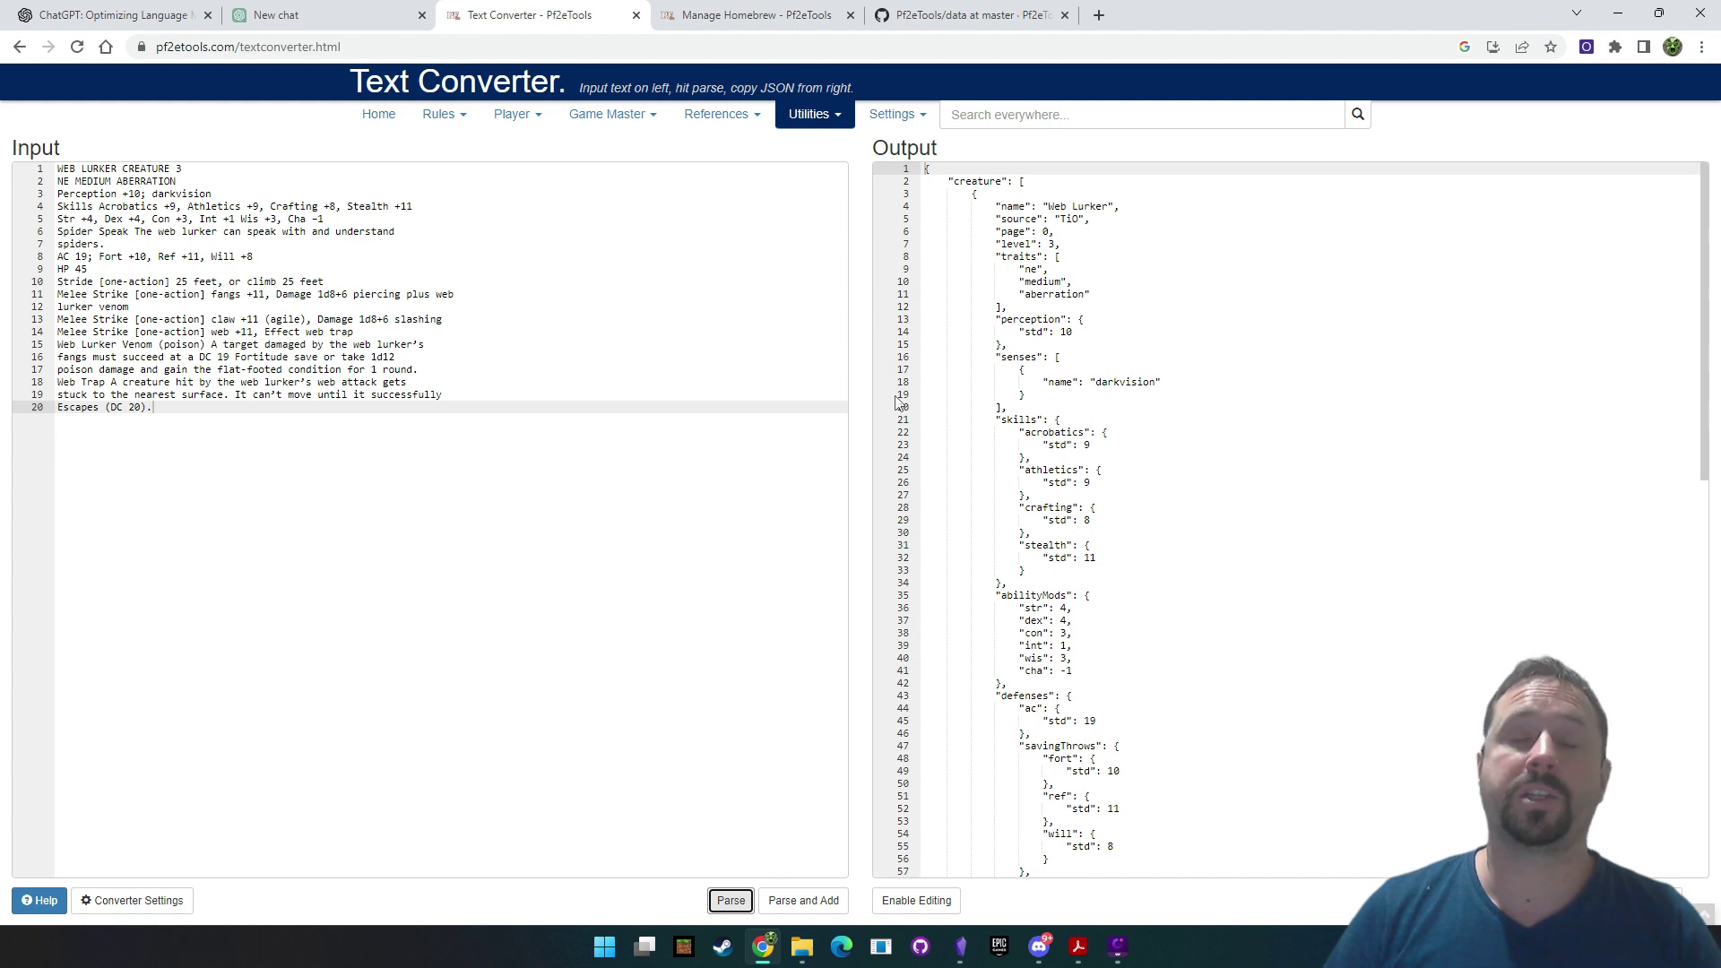
Switch to ChatGPT and start a new chat with the question "Hi who are you?"
left_click(295, 14)
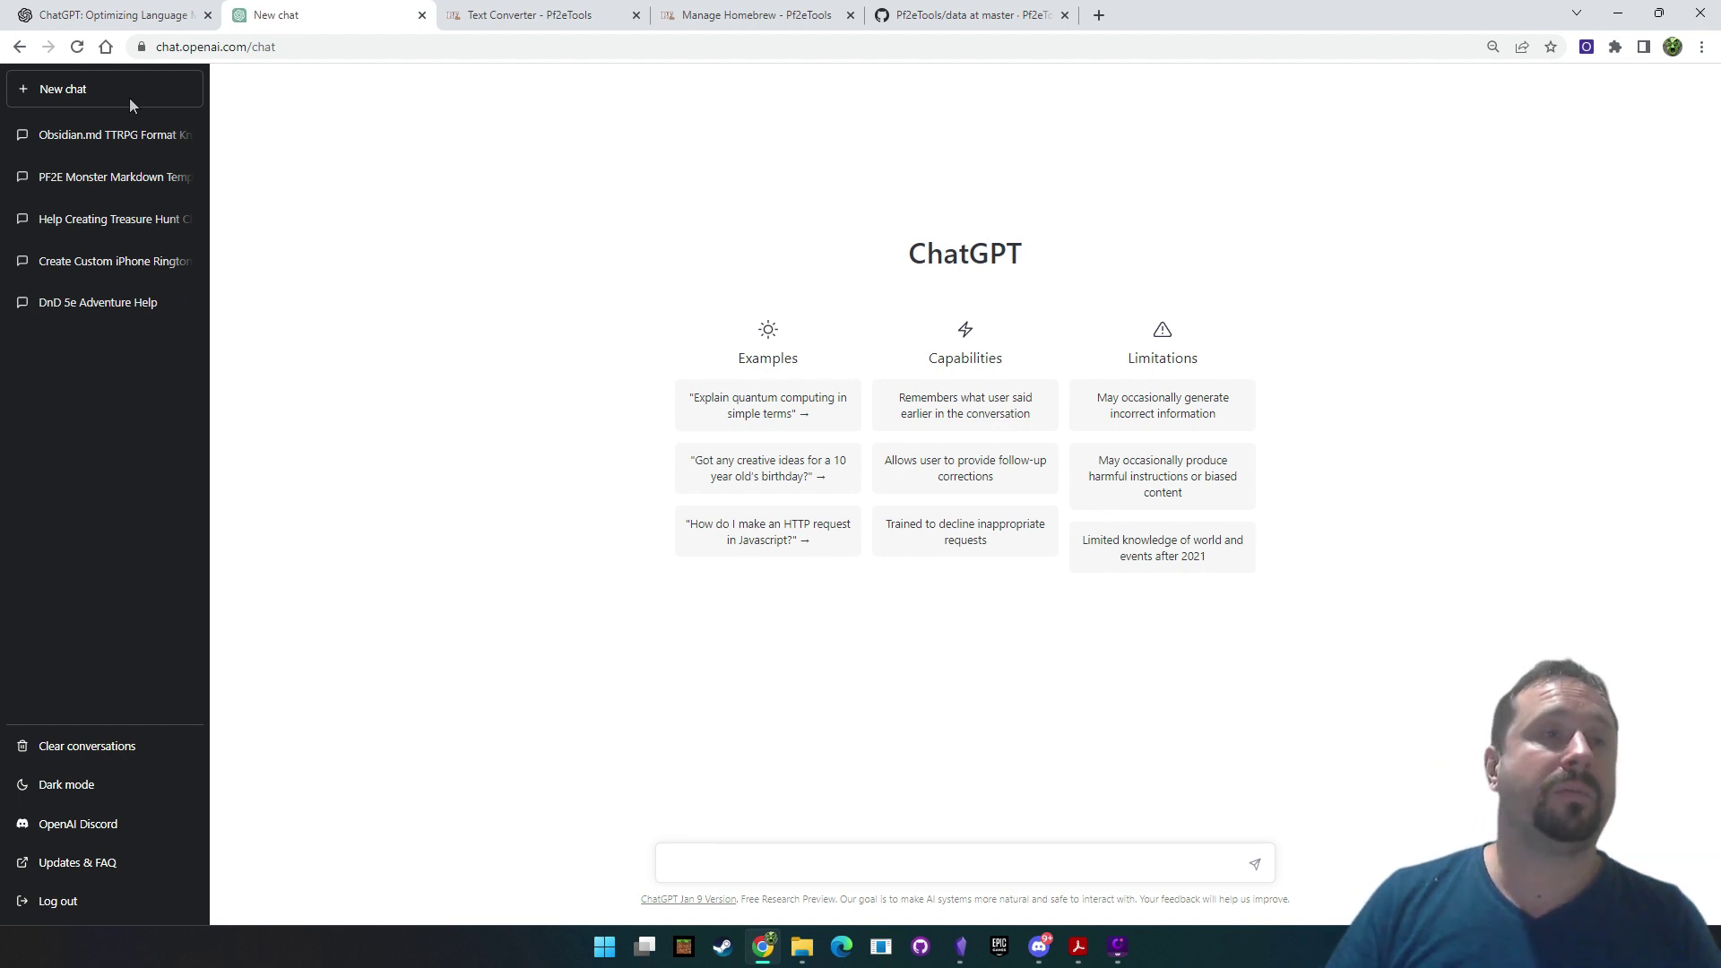
left_click_drag(62, 88, 56, 80)
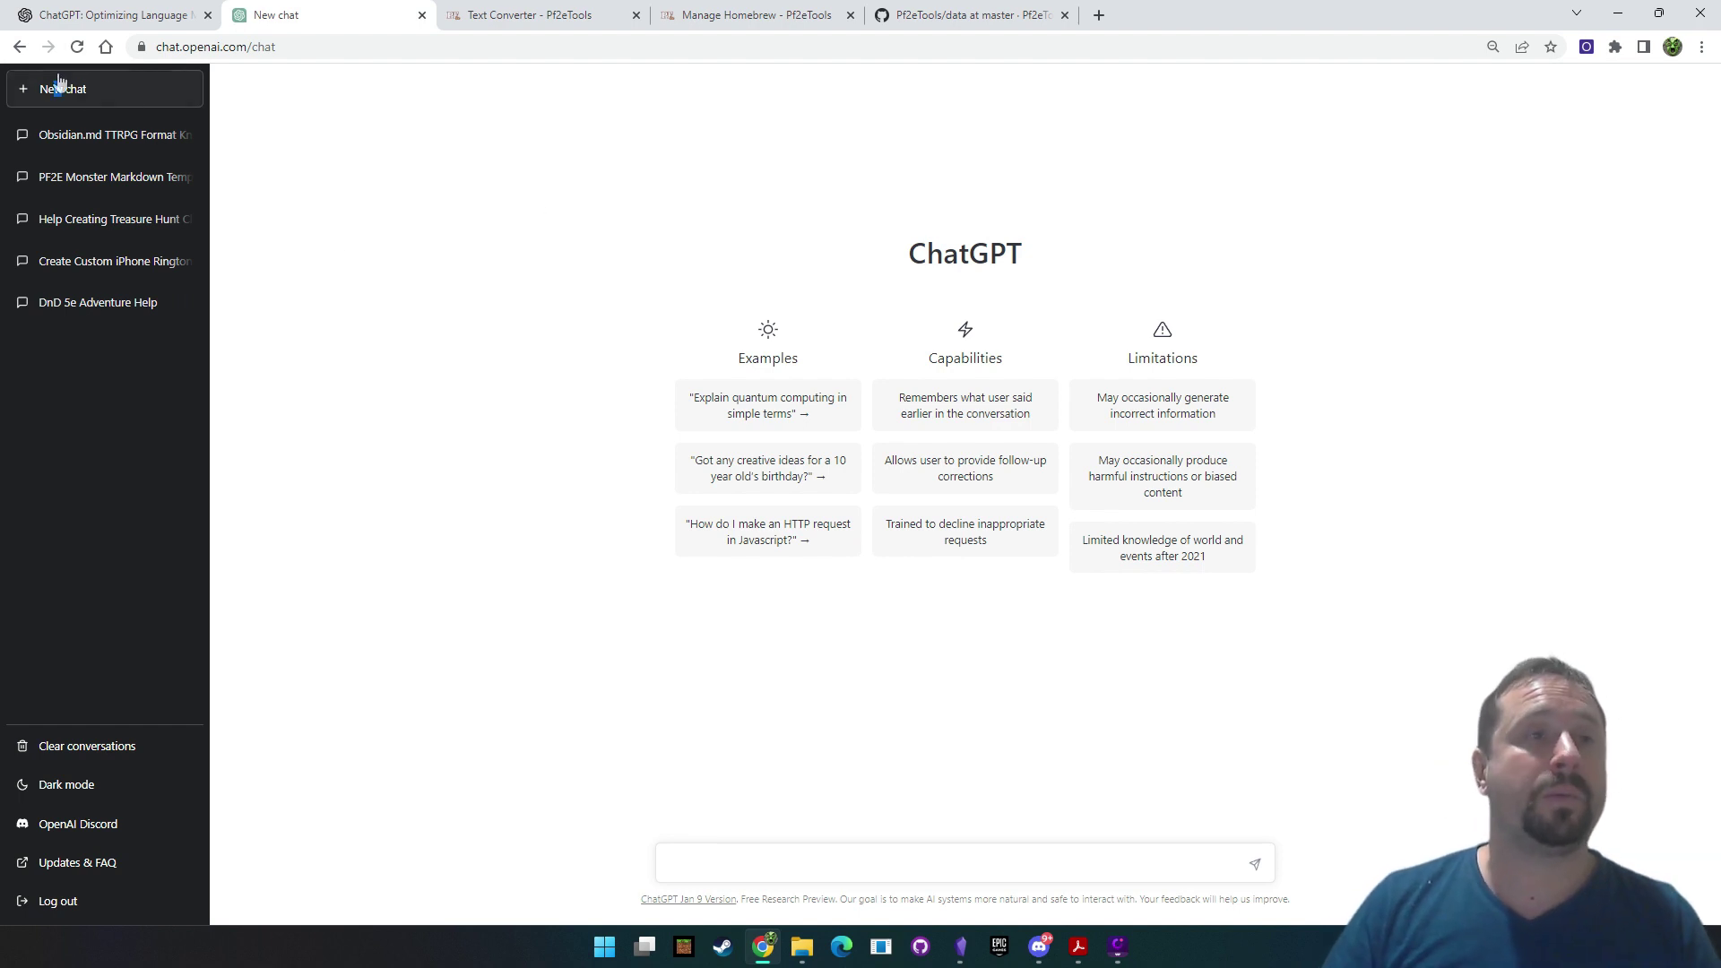
left_click(811, 858)
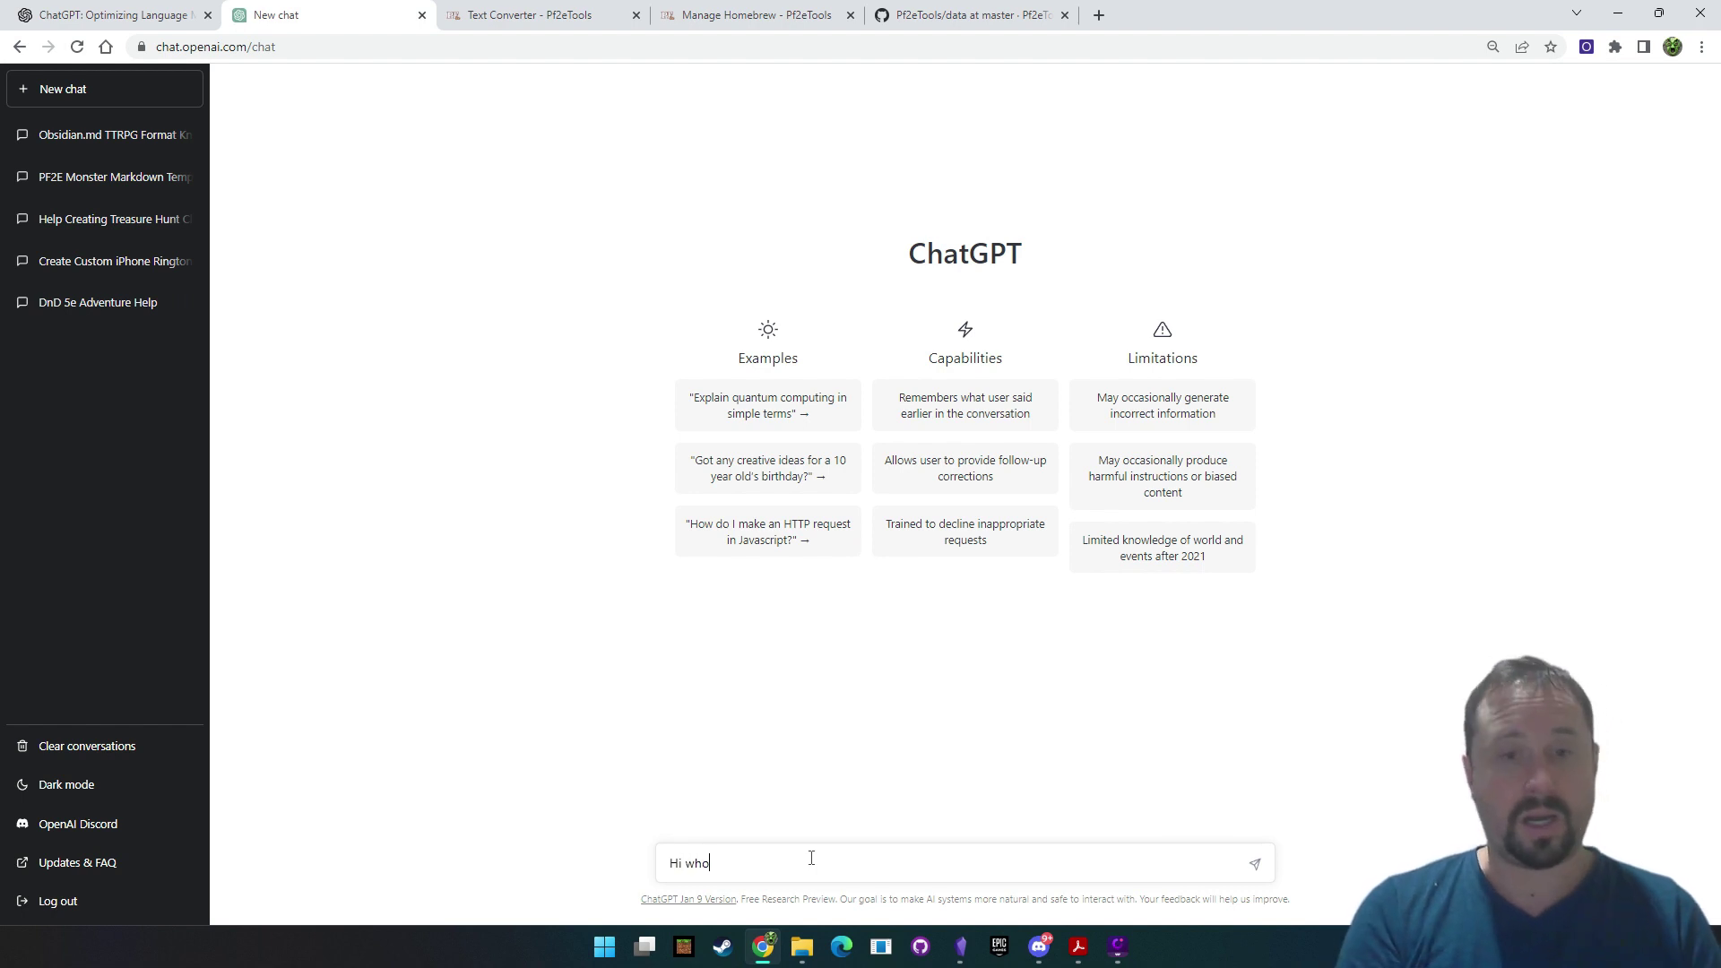
type("Hi who are you?")
key("Return")
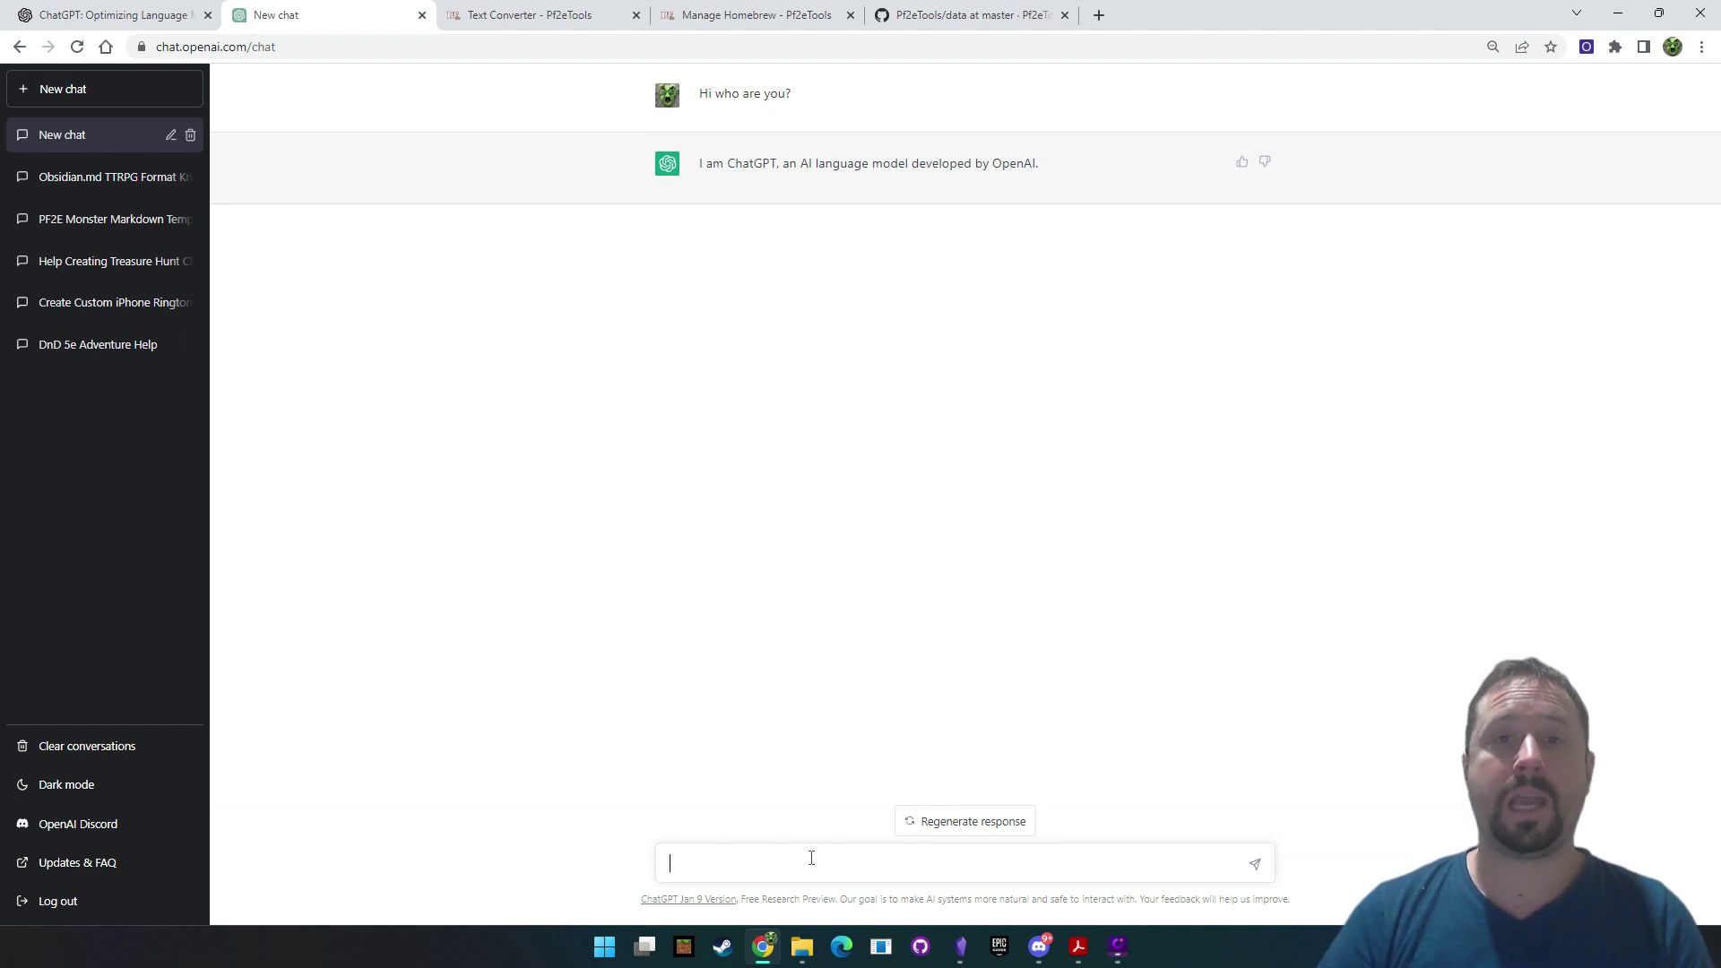
Ask ChatGPT "What can you do for me?" in the same conversation
type("W")
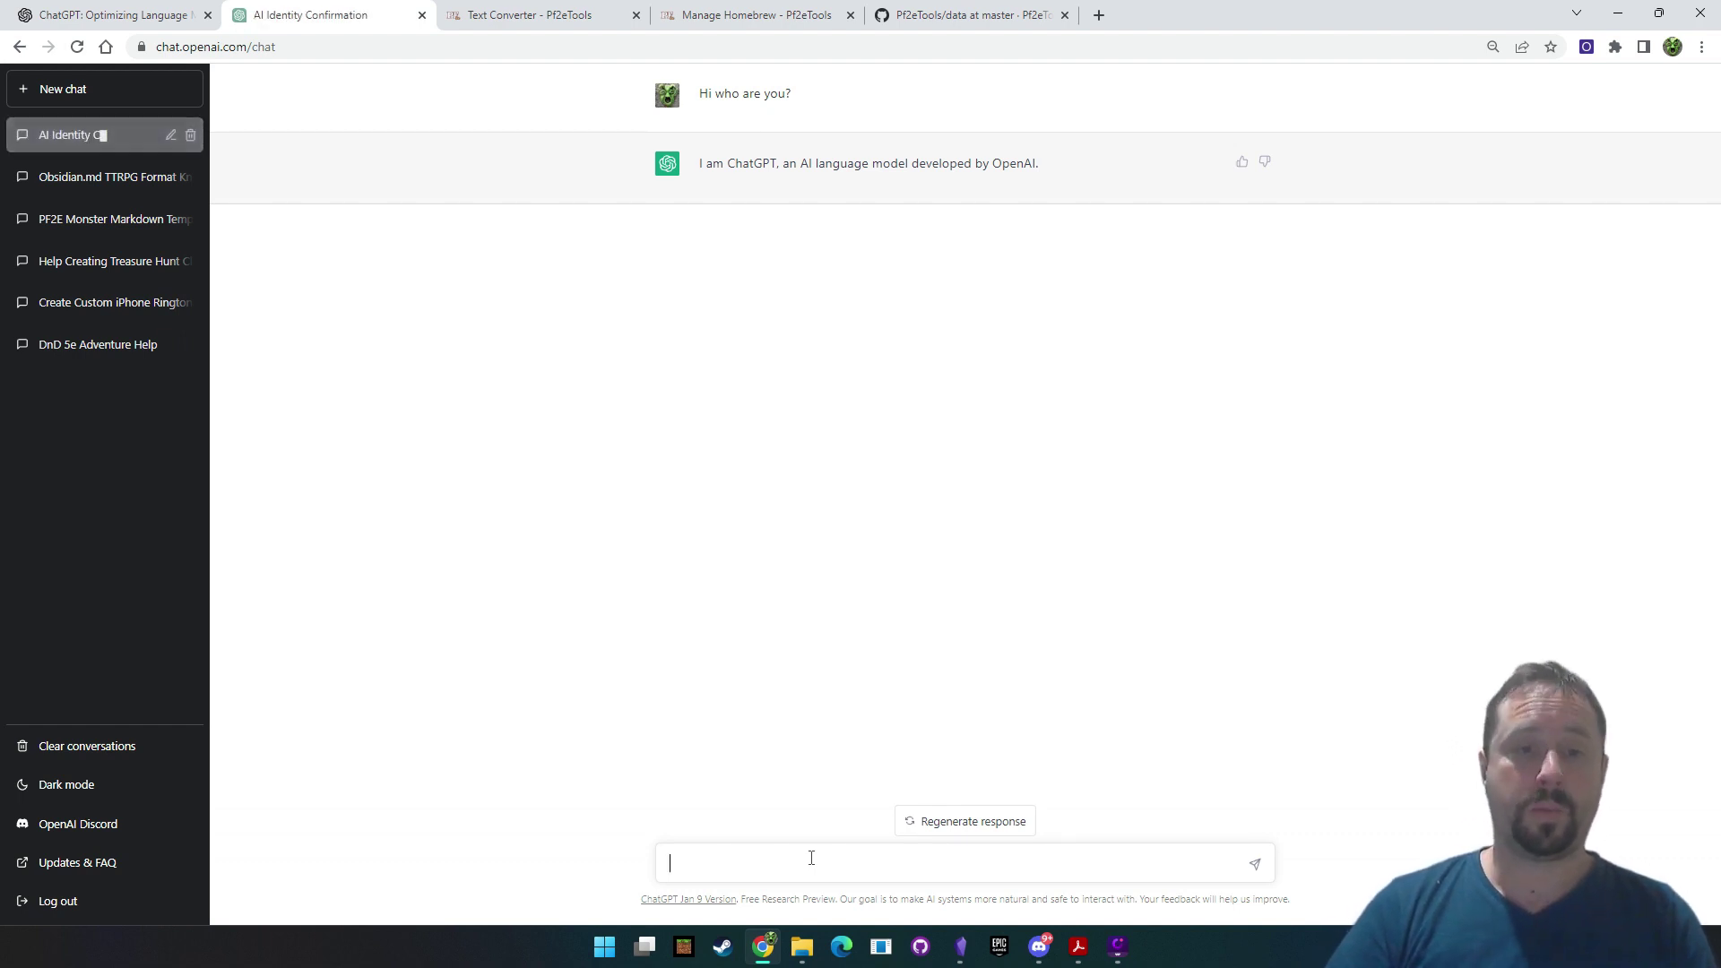
type("hat can you")
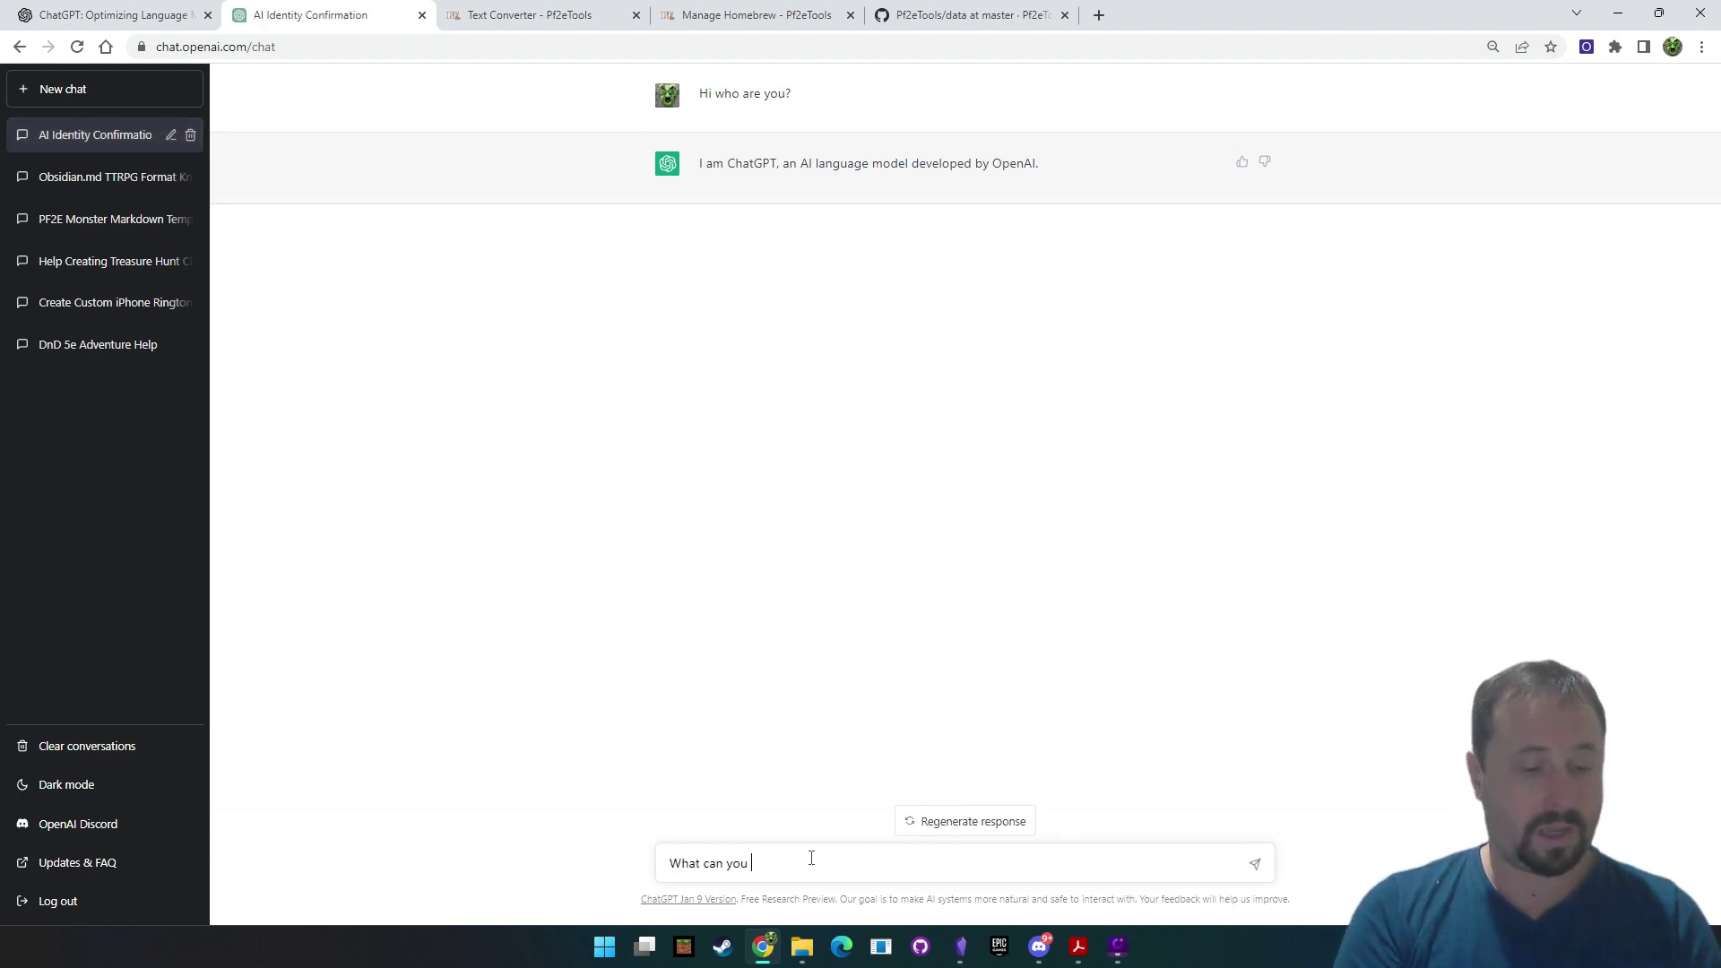
type(" do for me?")
key("Return")
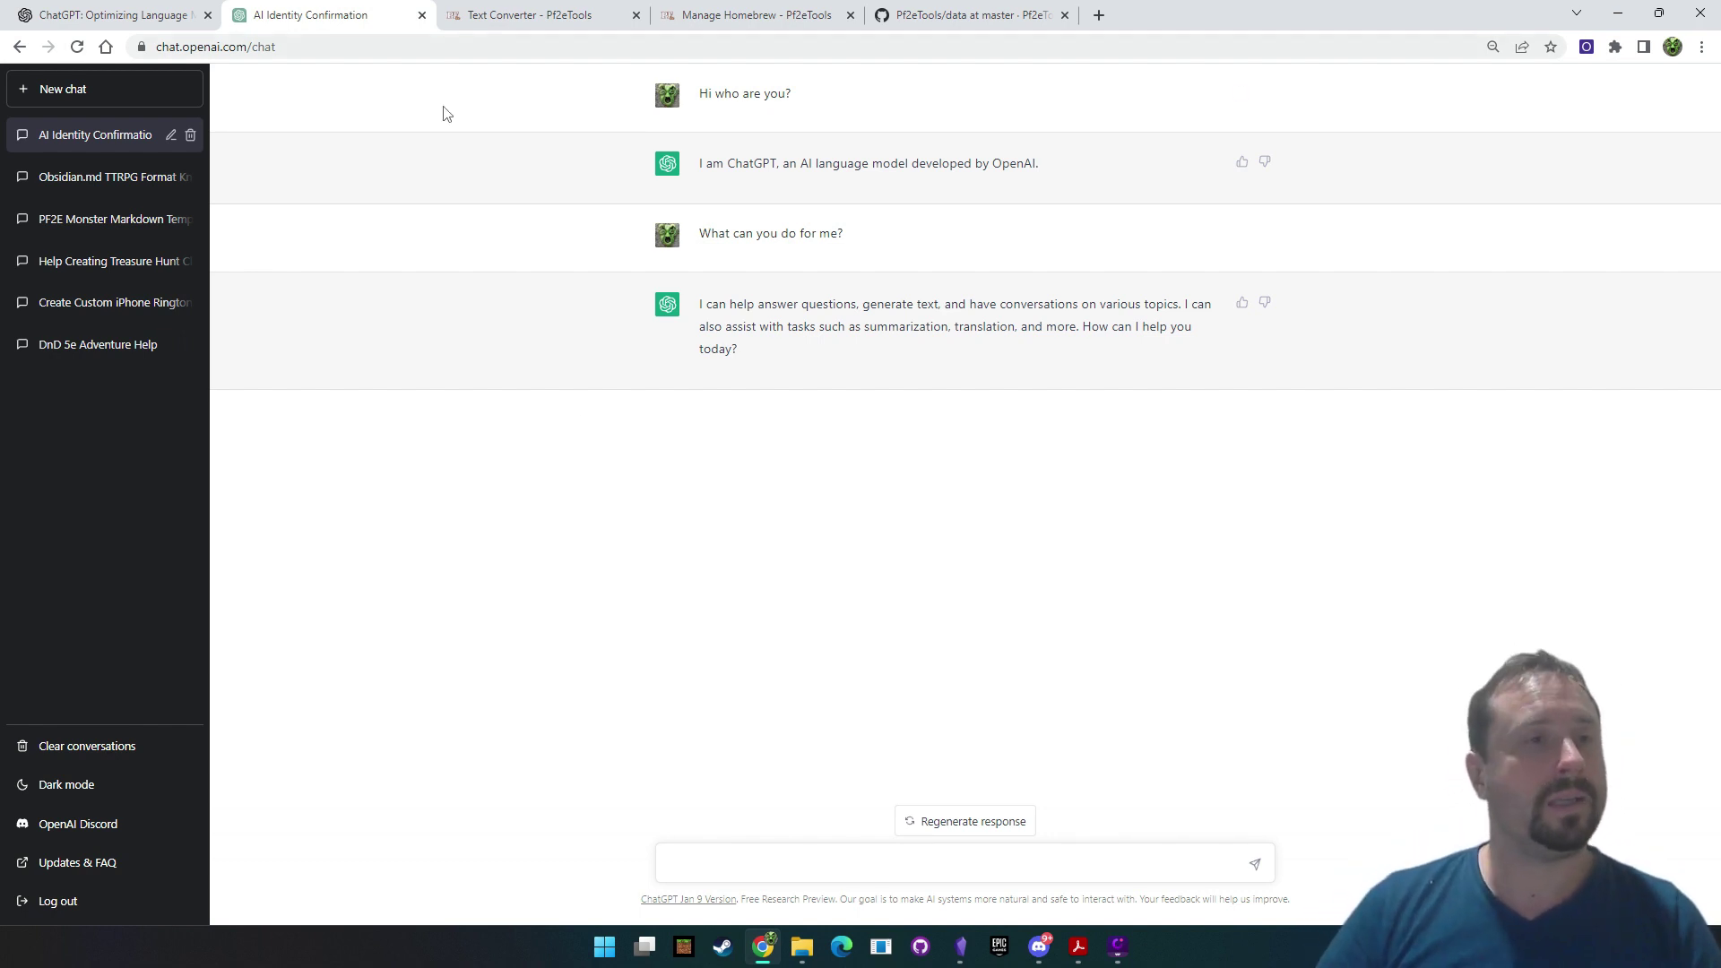
Open the earlier Obsidian.md TTRPG Format chat and read the Pathfinder 2e statblock template question and its answer
left_click(72, 177)
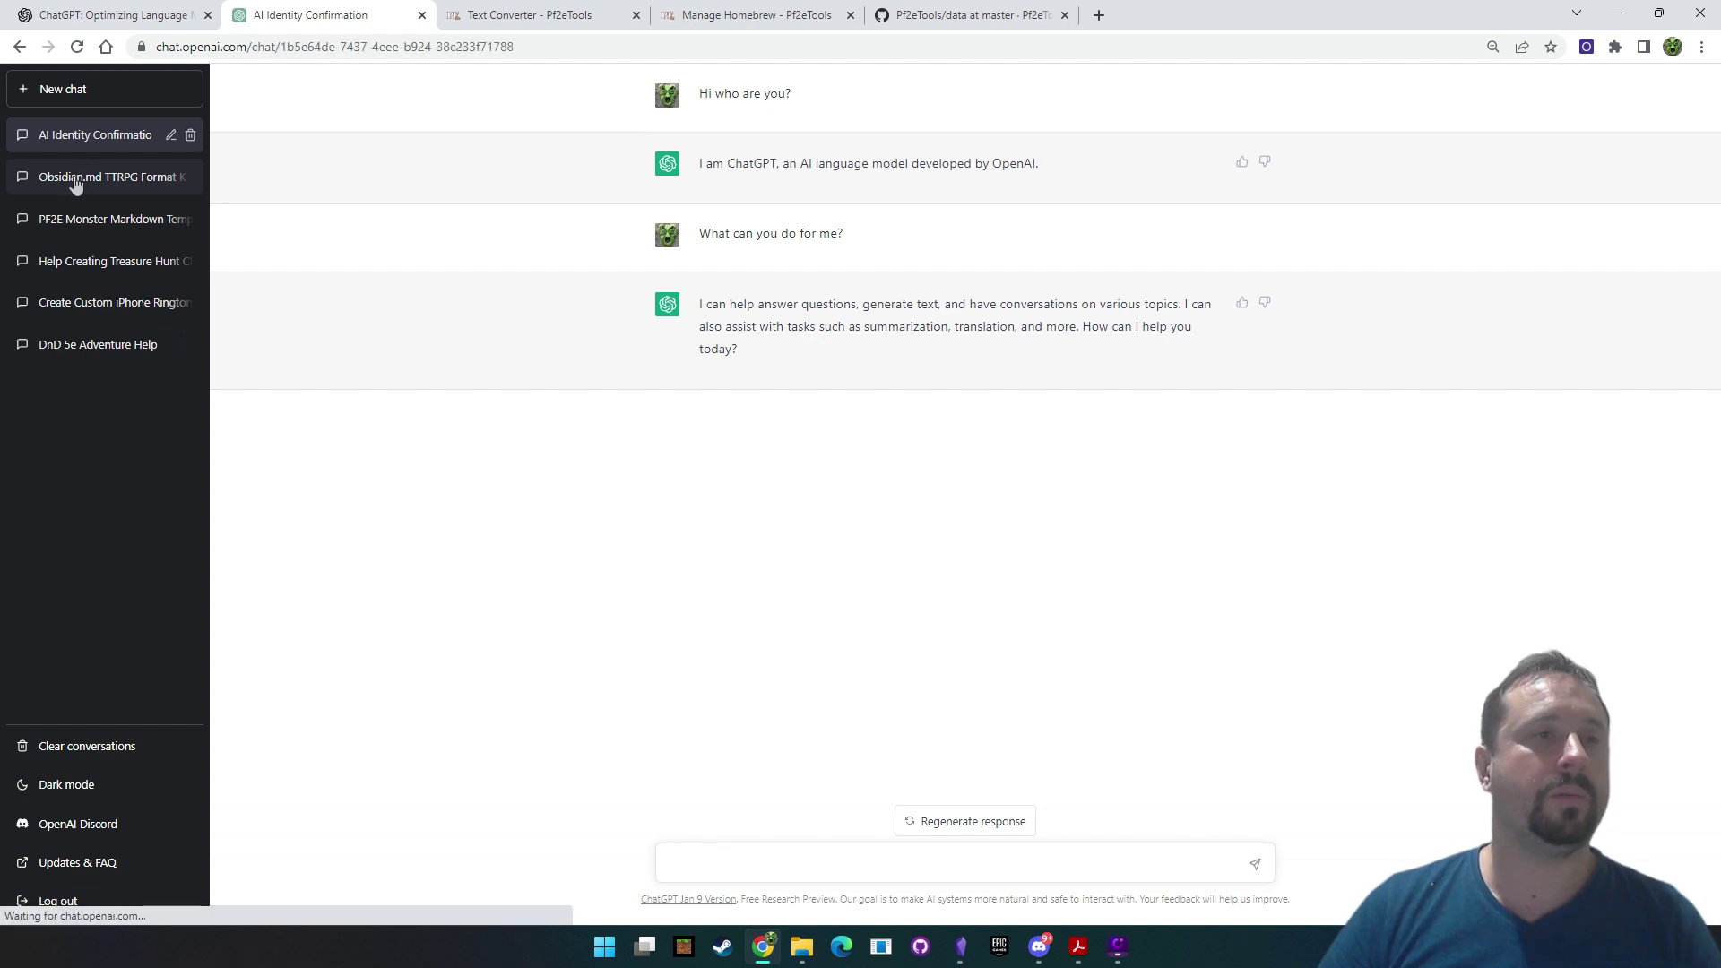
mouse_move(1242, 95)
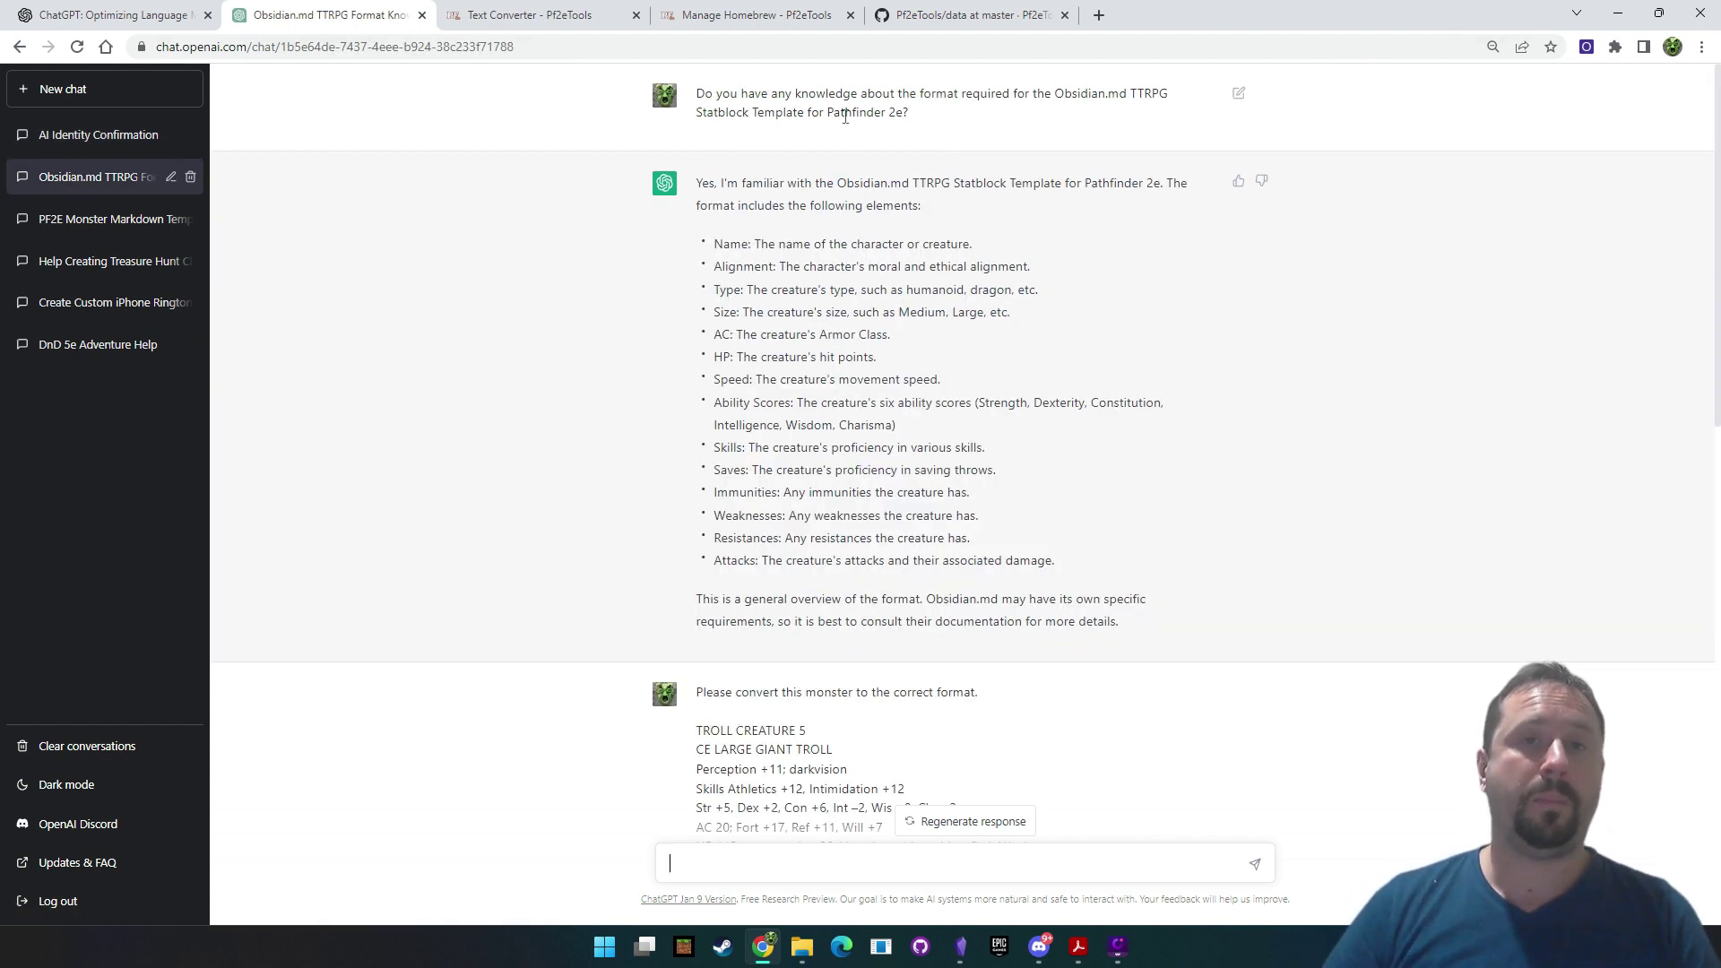
left_click_drag(935, 123, 692, 89)
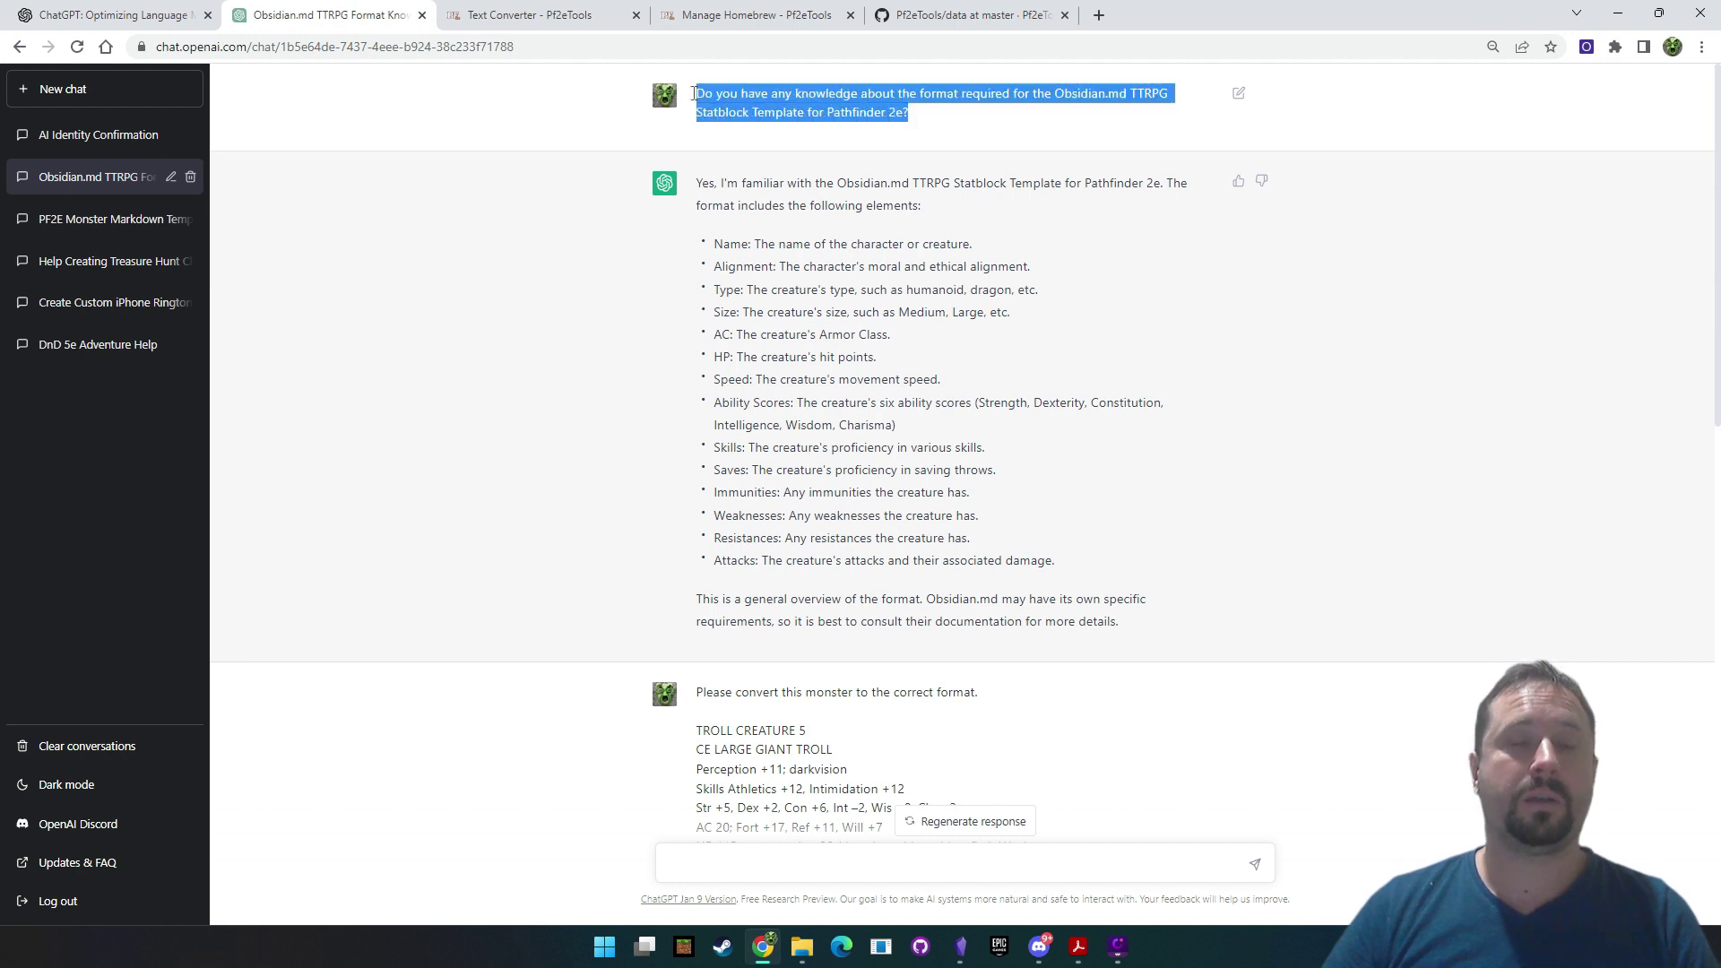
left_click(1449, 353)
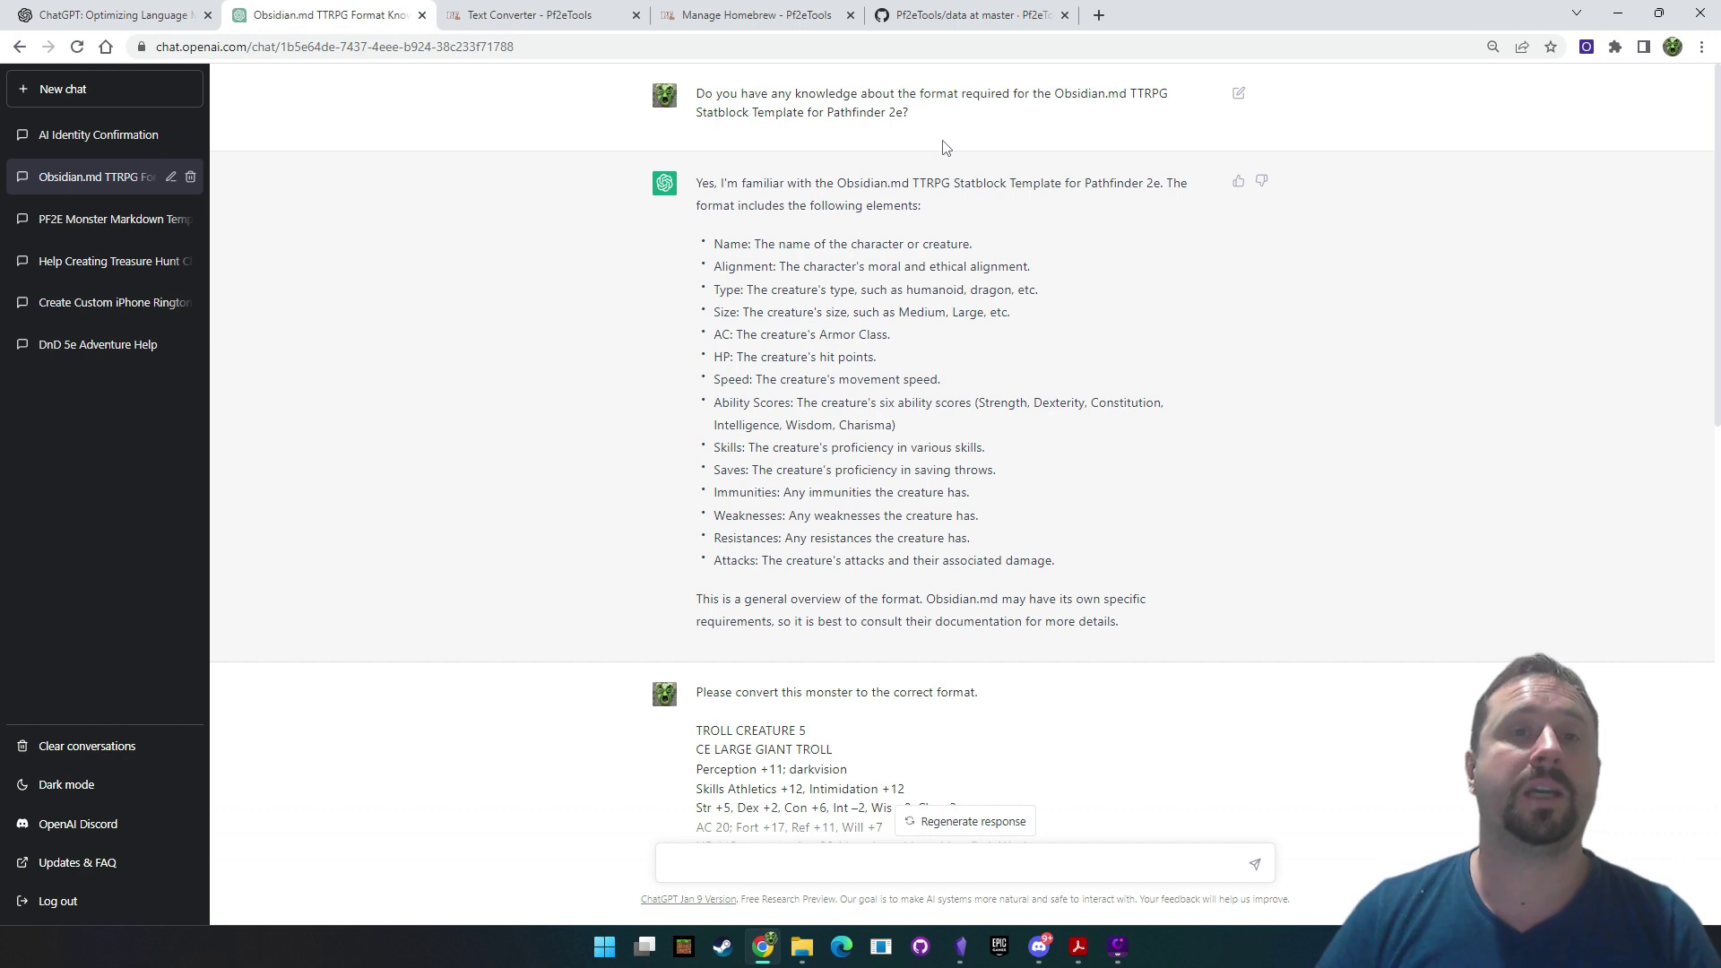
left_click_drag(1120, 625, 695, 180)
left_click(1274, 327)
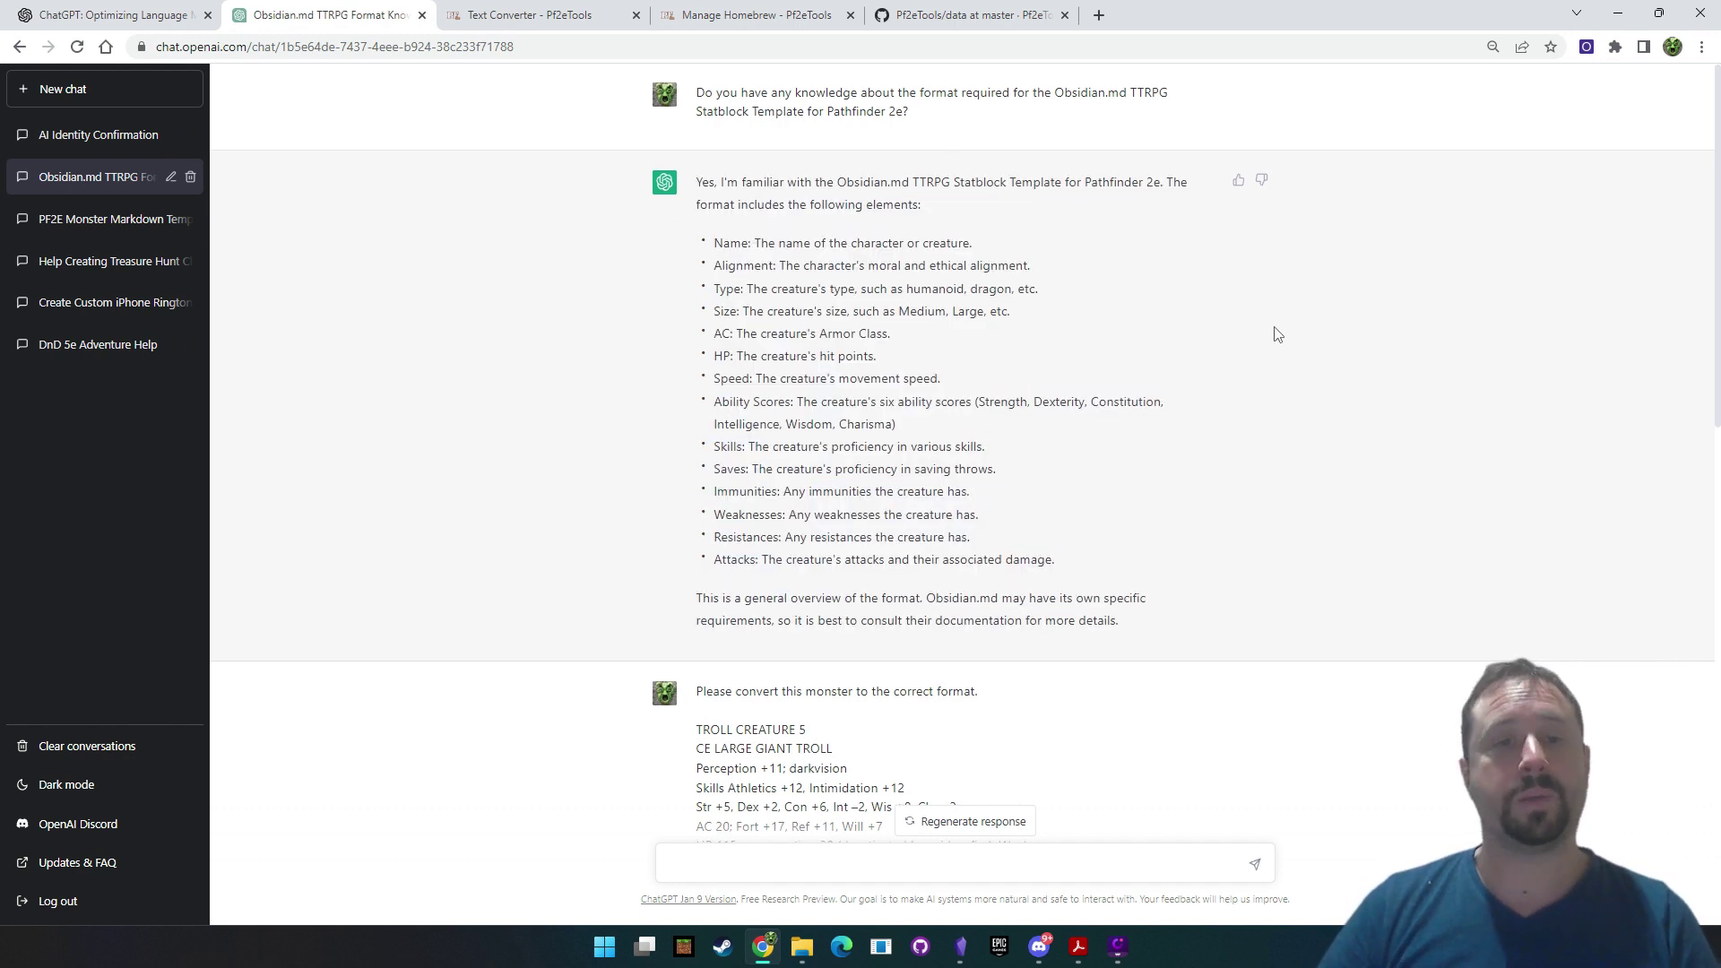
Review the prompt asking ChatGPT to convert the Troll stat block to the correct format
scroll(1289, 332, "down", 3)
scroll(1287, 332, "down", 2)
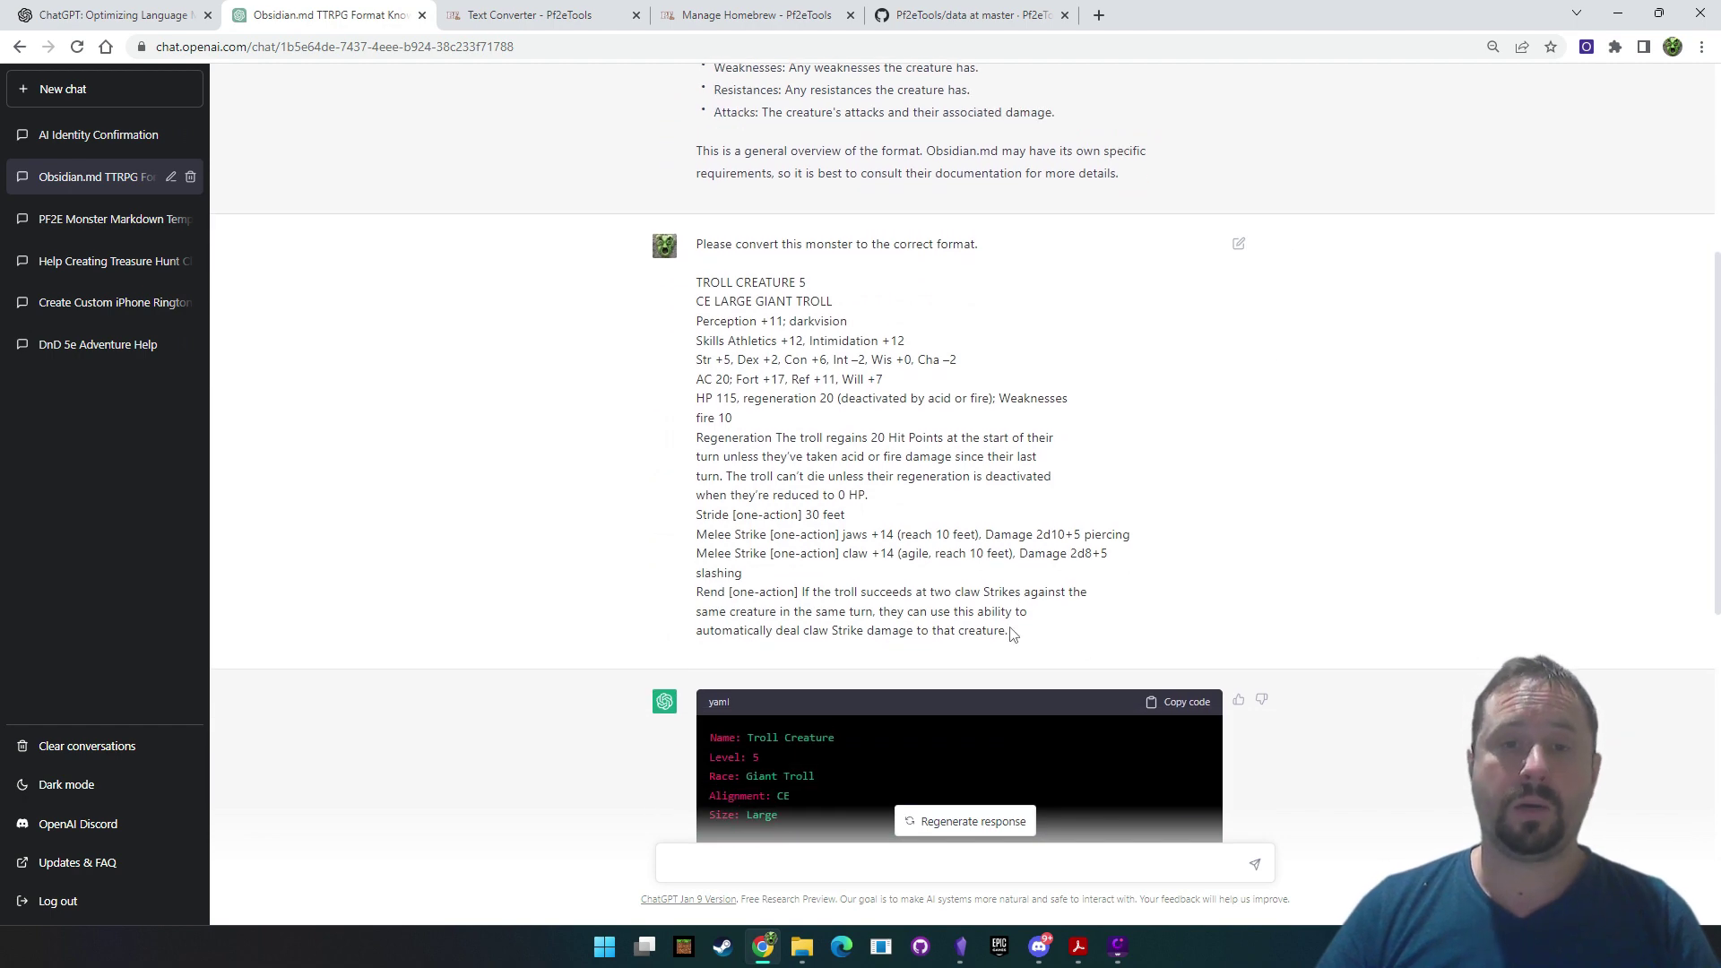
left_click_drag(1011, 631, 695, 240)
left_click(1296, 358)
scroll(1298, 357, "down", 6)
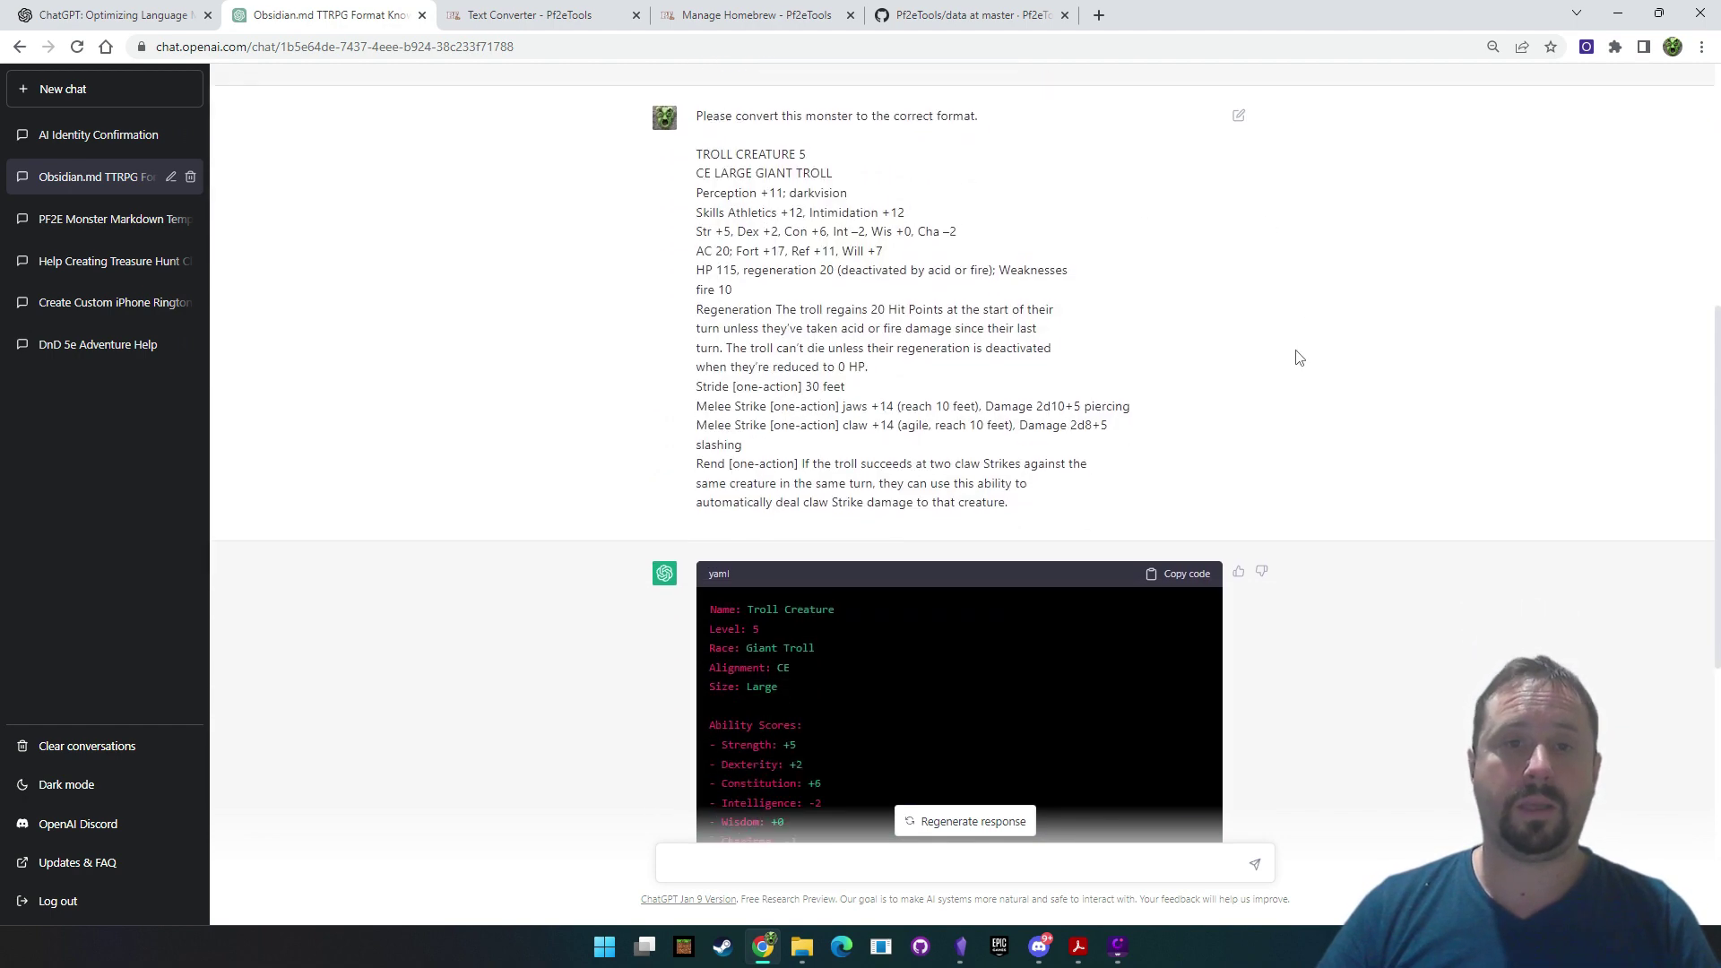
Examine the YAML conversion of the Troll, checking the one-action tags in its Speed and Attacks entries
scroll(1299, 357, "down", 1)
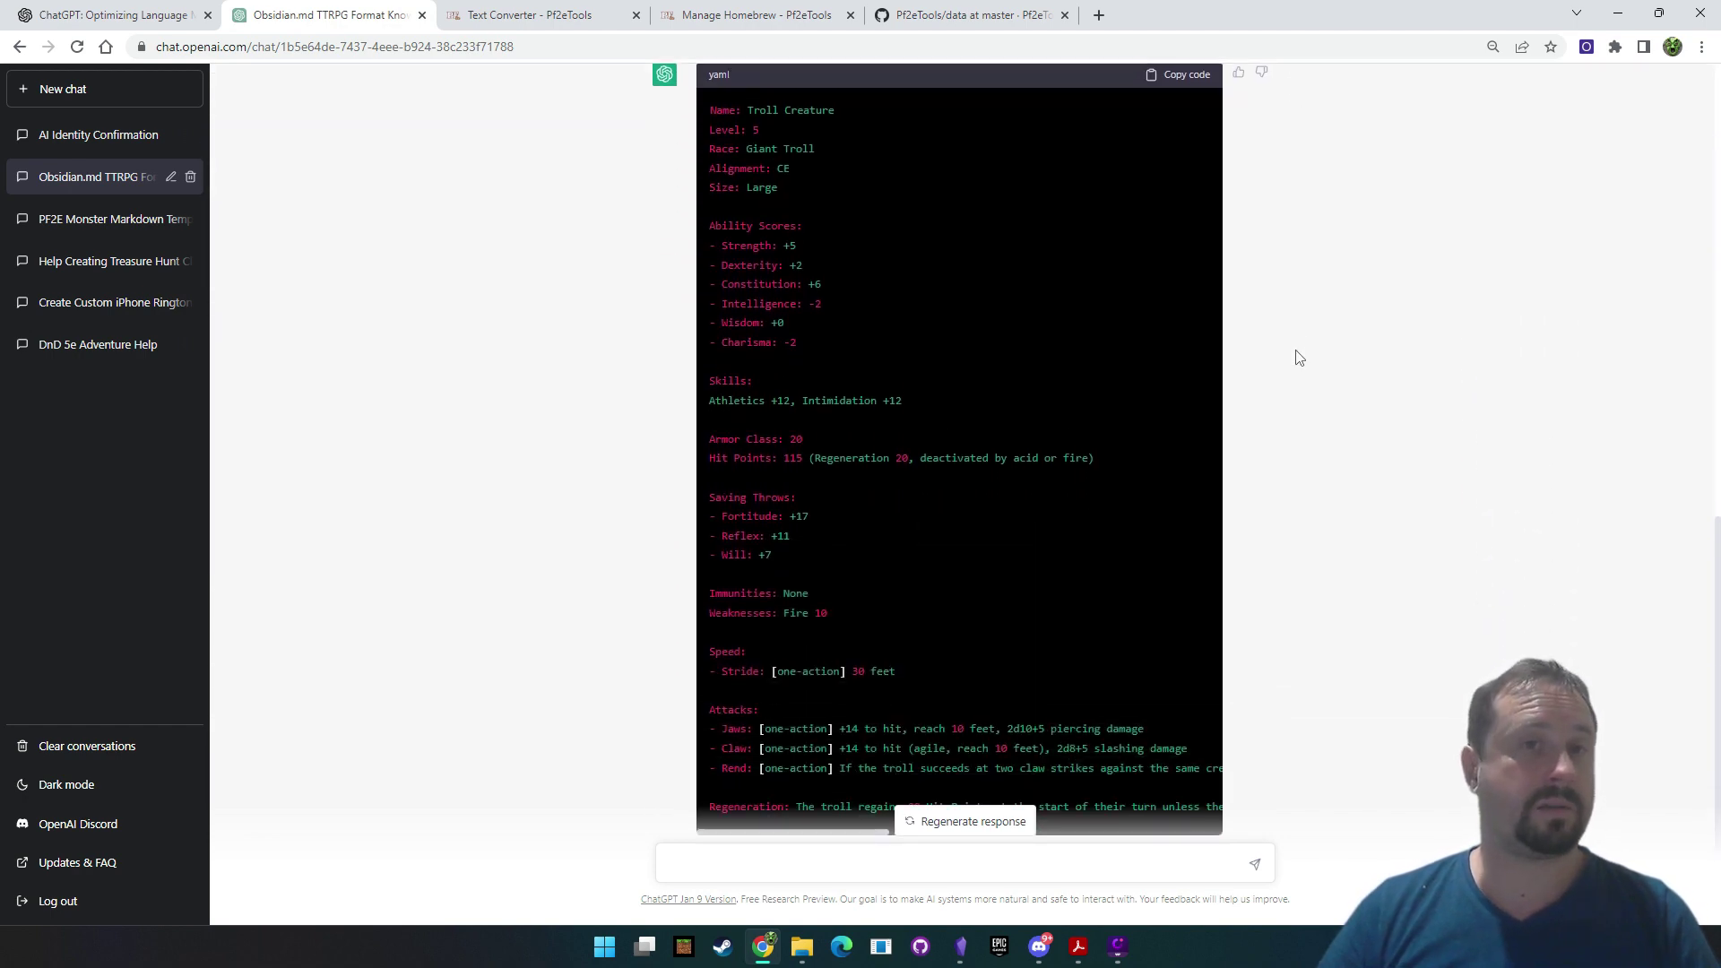
scroll(1373, 296, "down", 1)
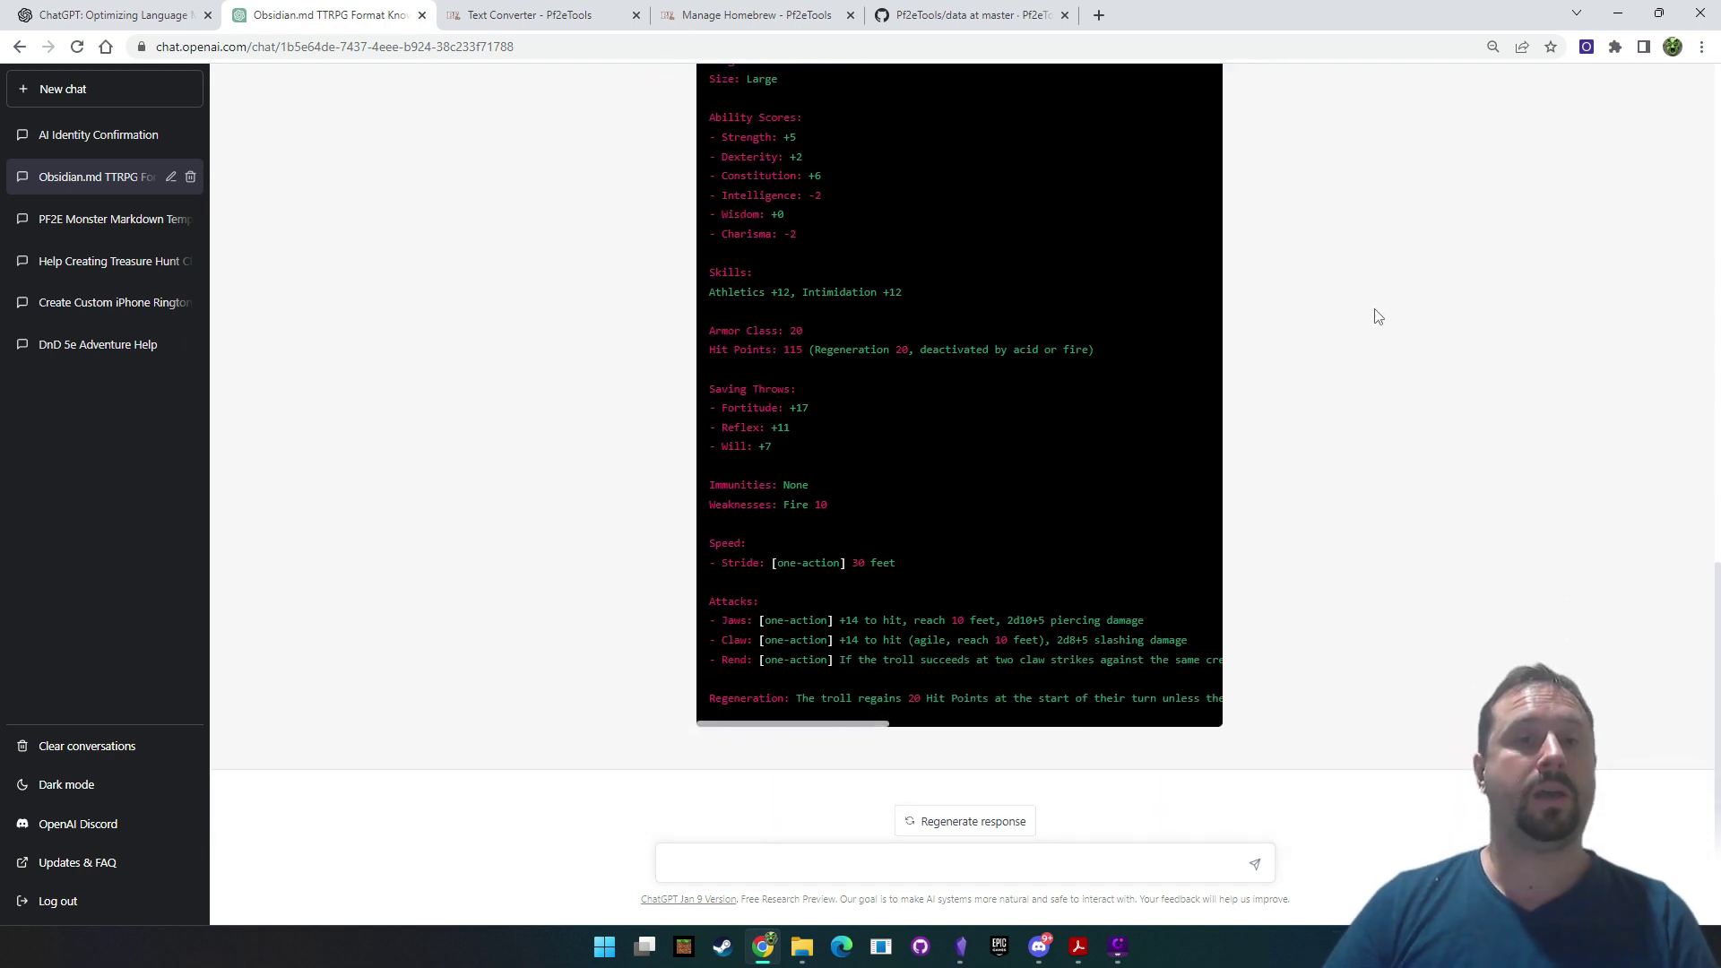
left_click_drag(832, 711, 762, 712)
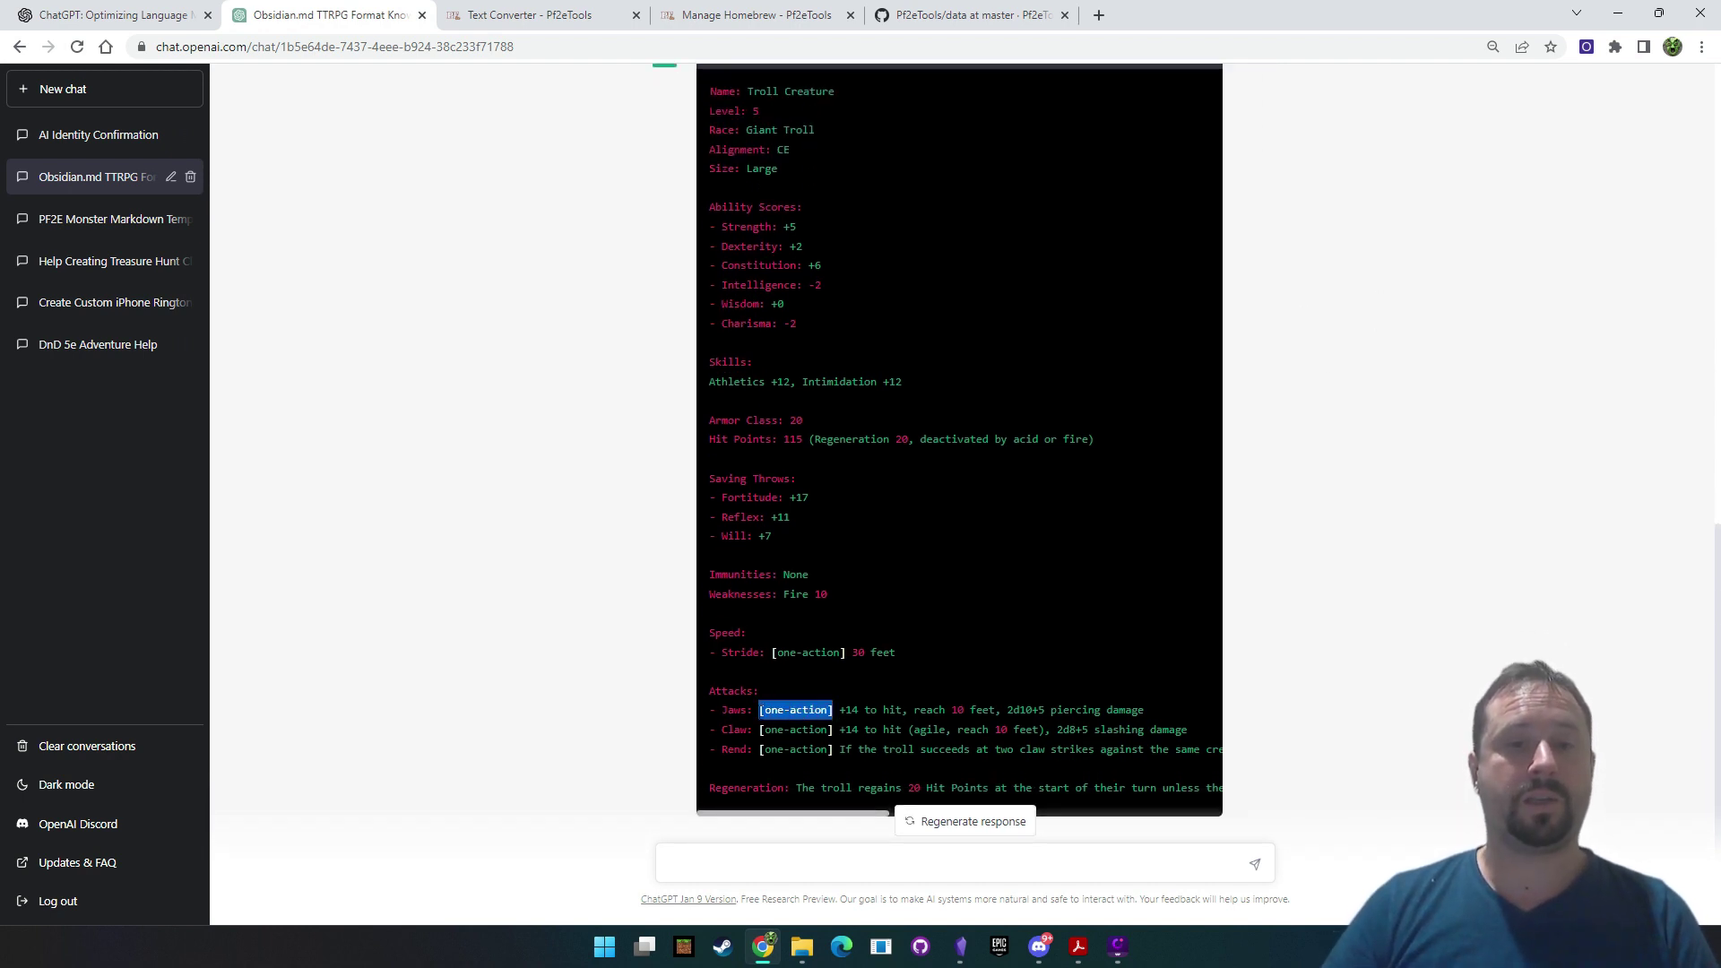
scroll(1408, 369, "down", 1)
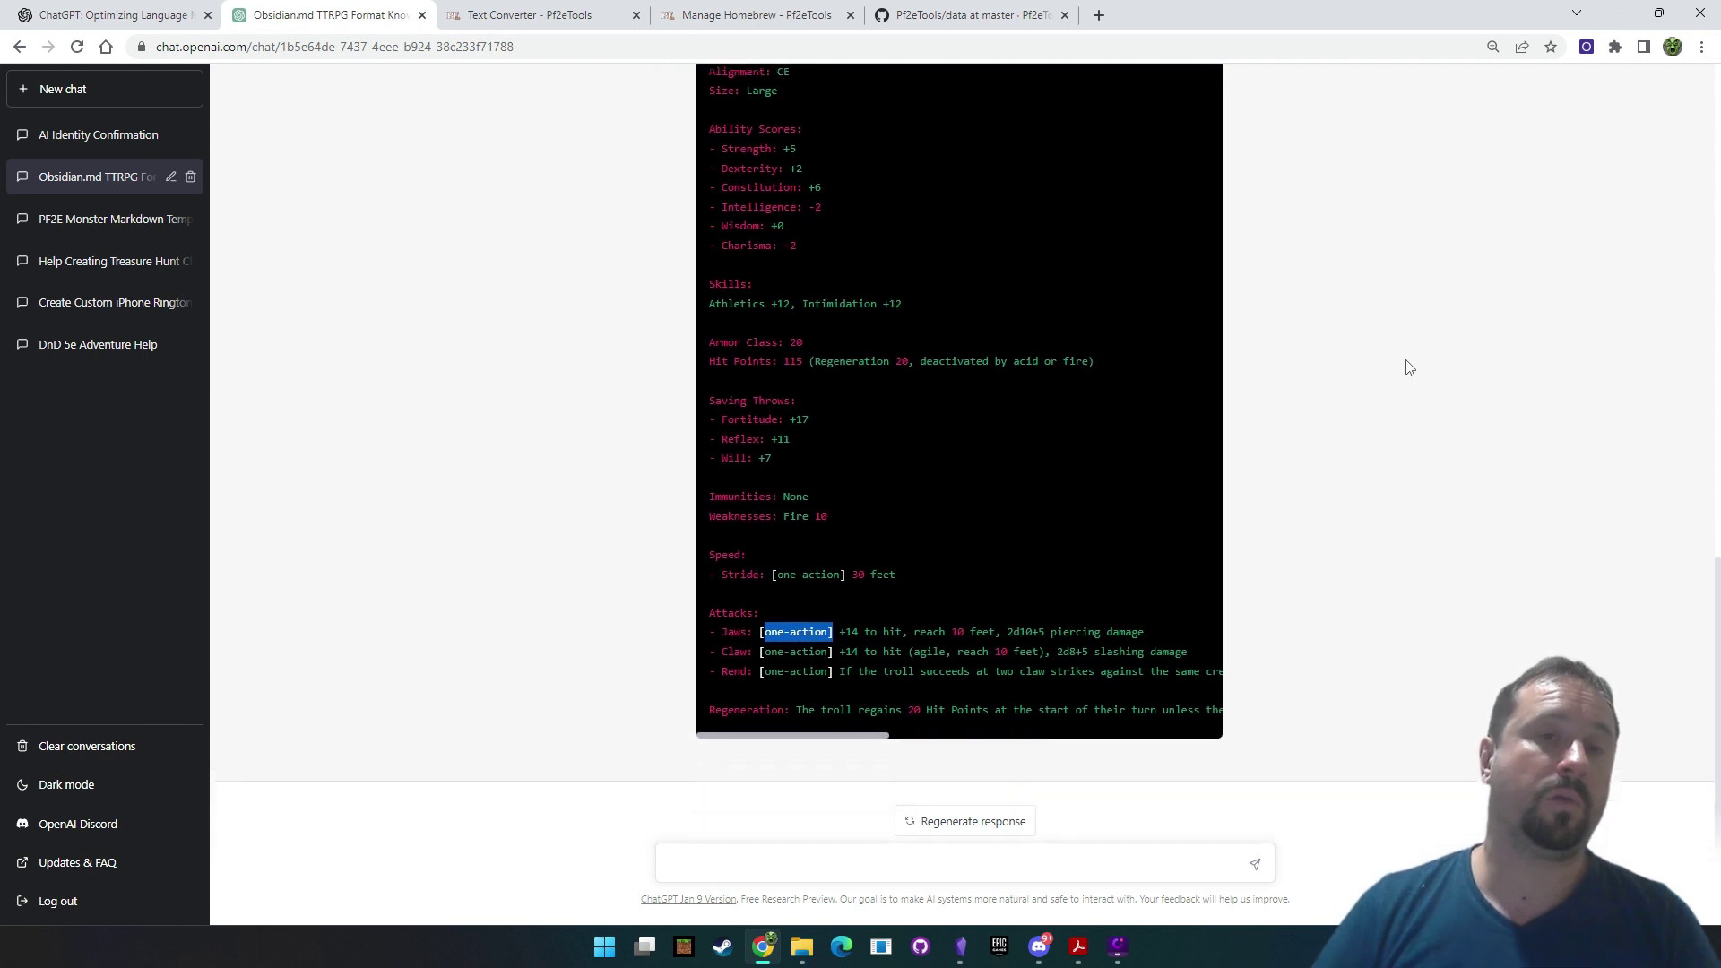
left_click(936, 619)
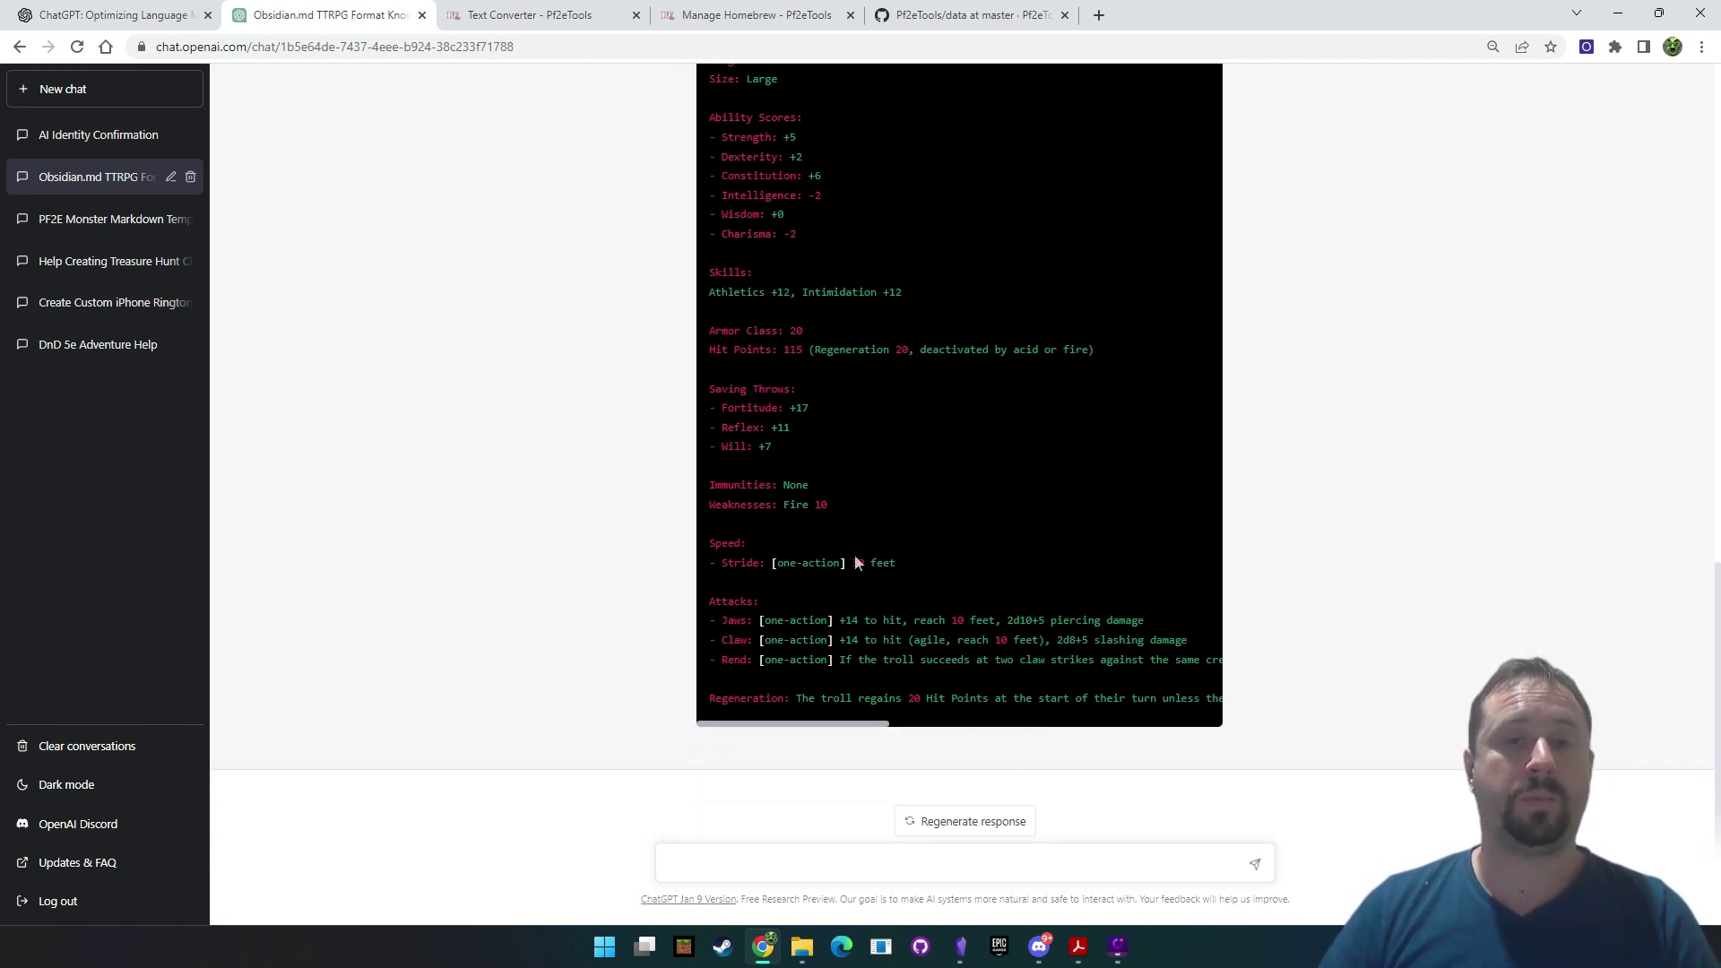
left_click_drag(847, 563, 770, 563)
left_click(1391, 415)
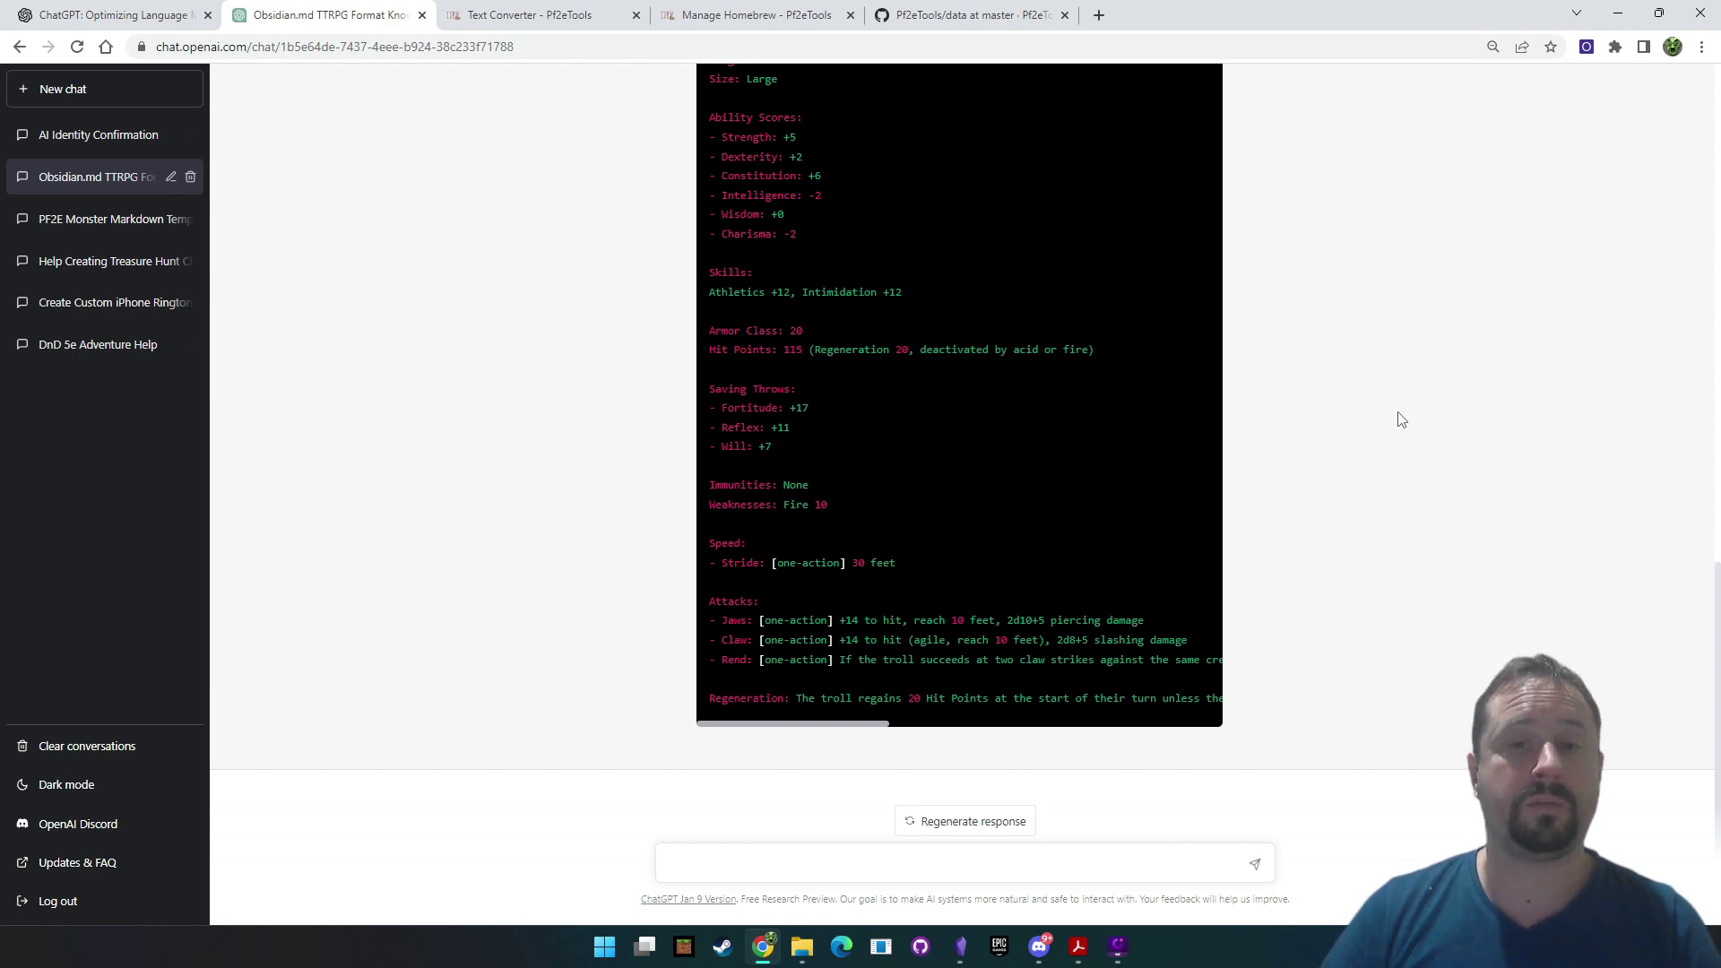
scroll(1022, 618, "up", 2)
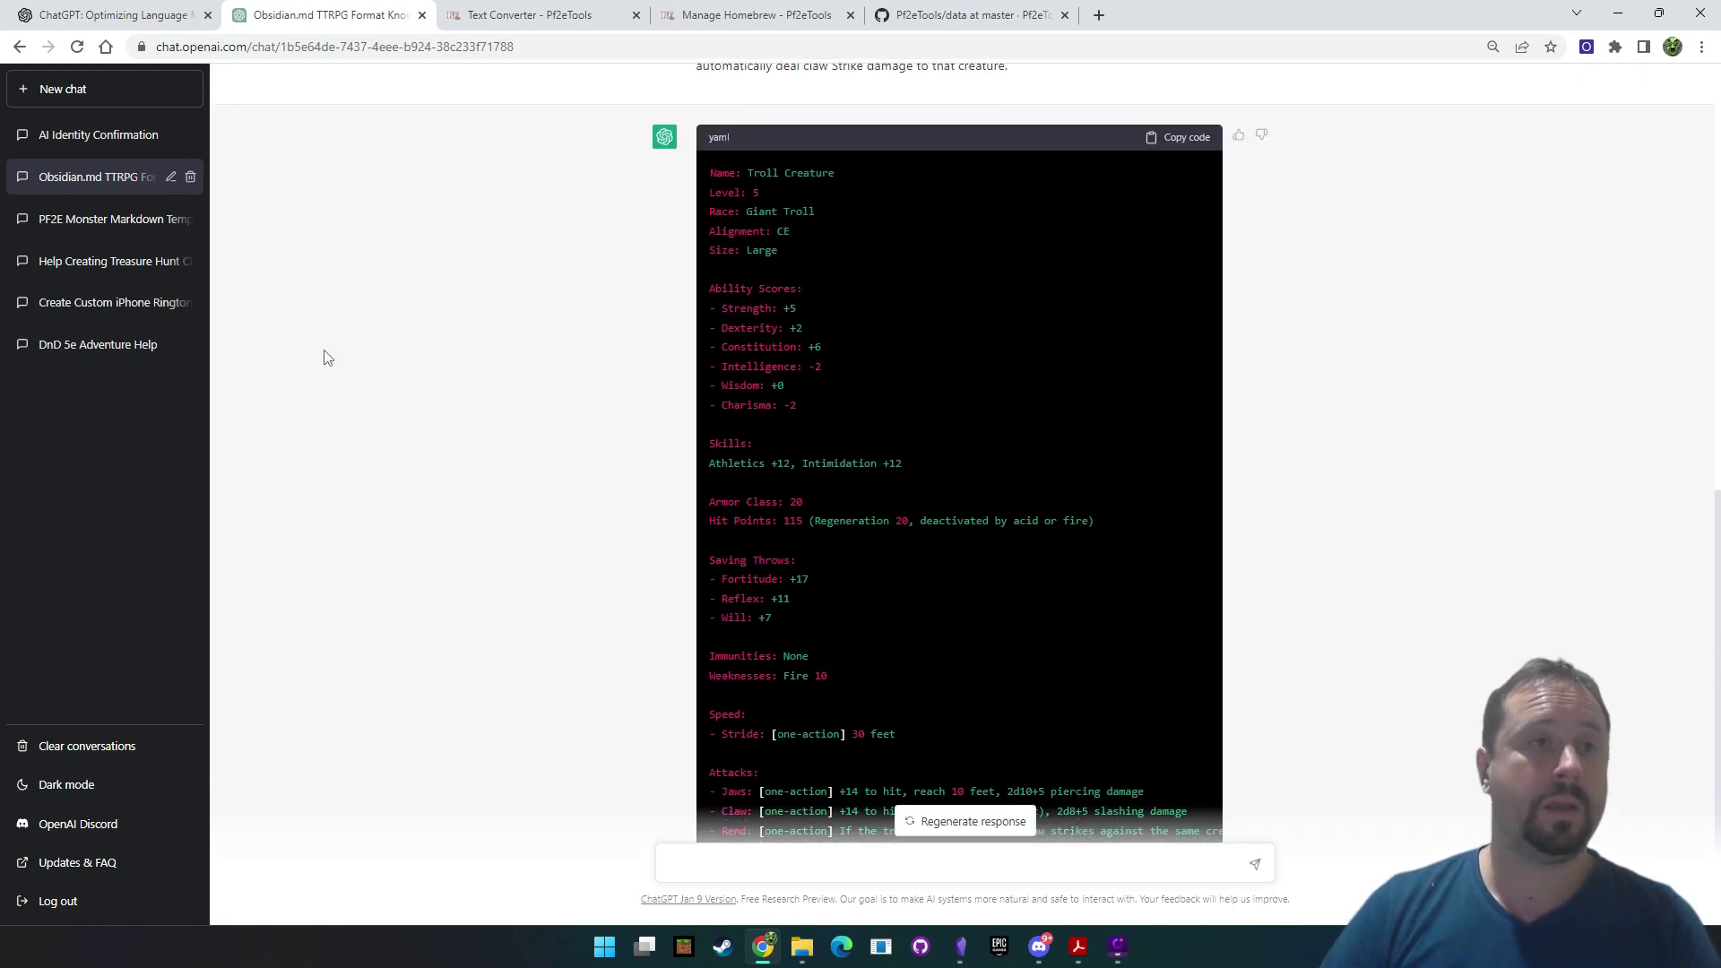
Open the PF2E Monster Markdown Template chat and read its opening request to remember the Obsidian.md monster format
left_click(90, 218)
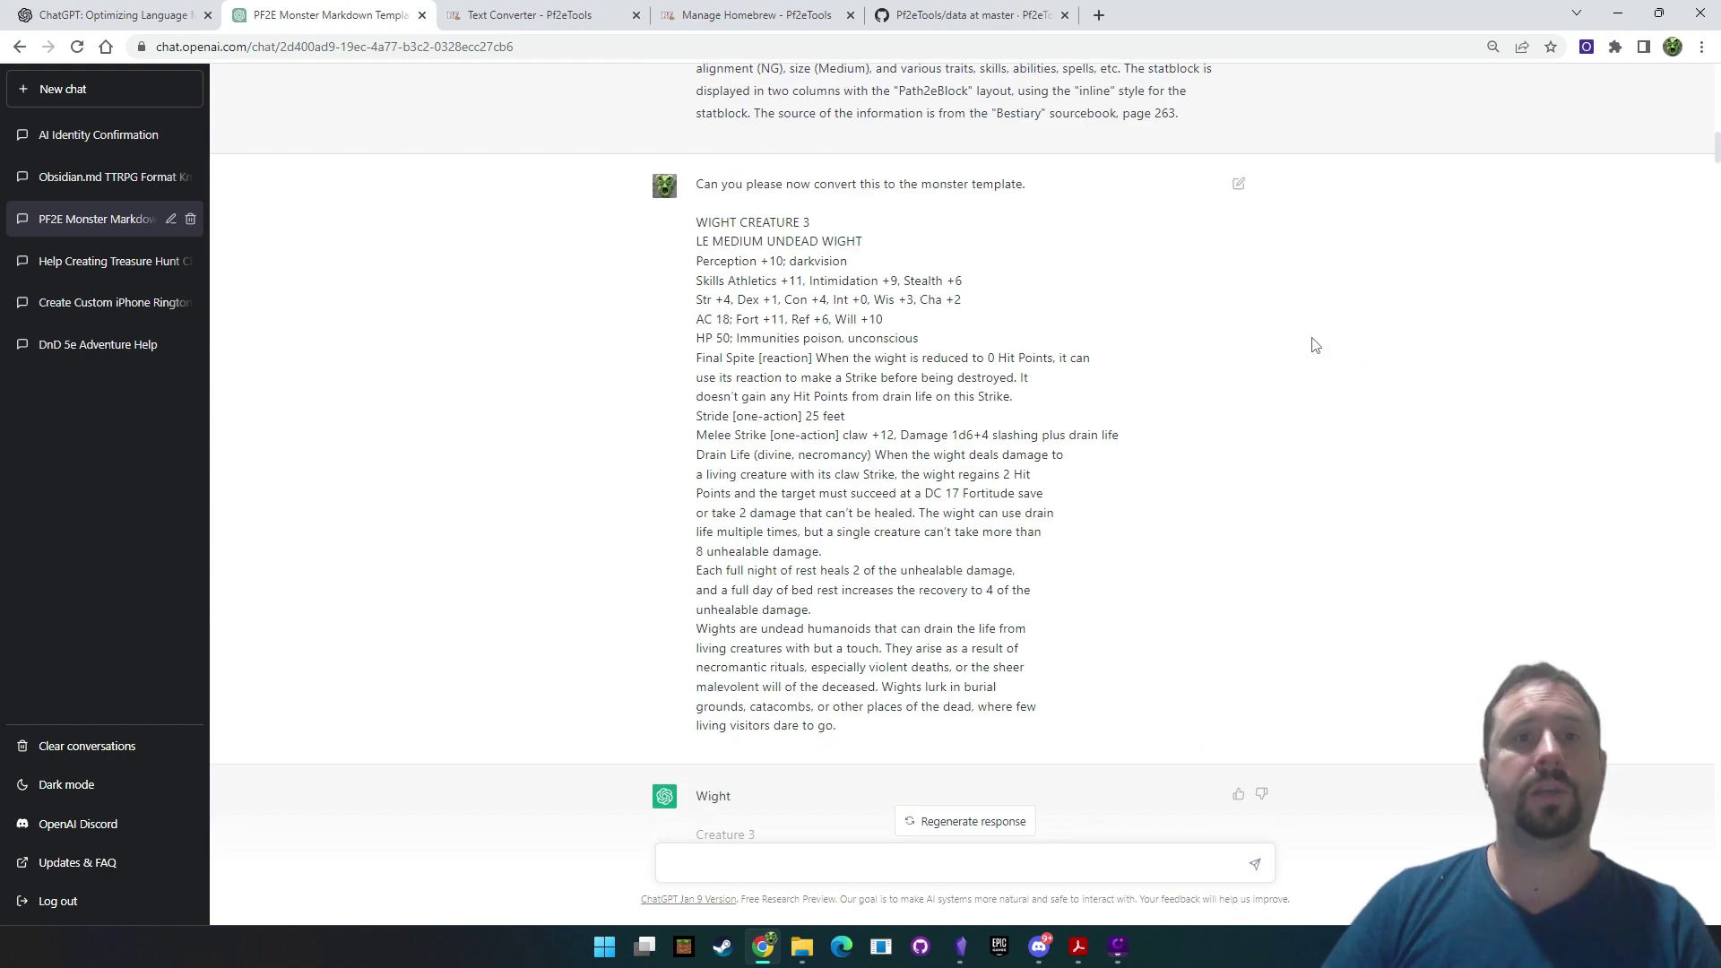
scroll(1309, 411, "up", 20)
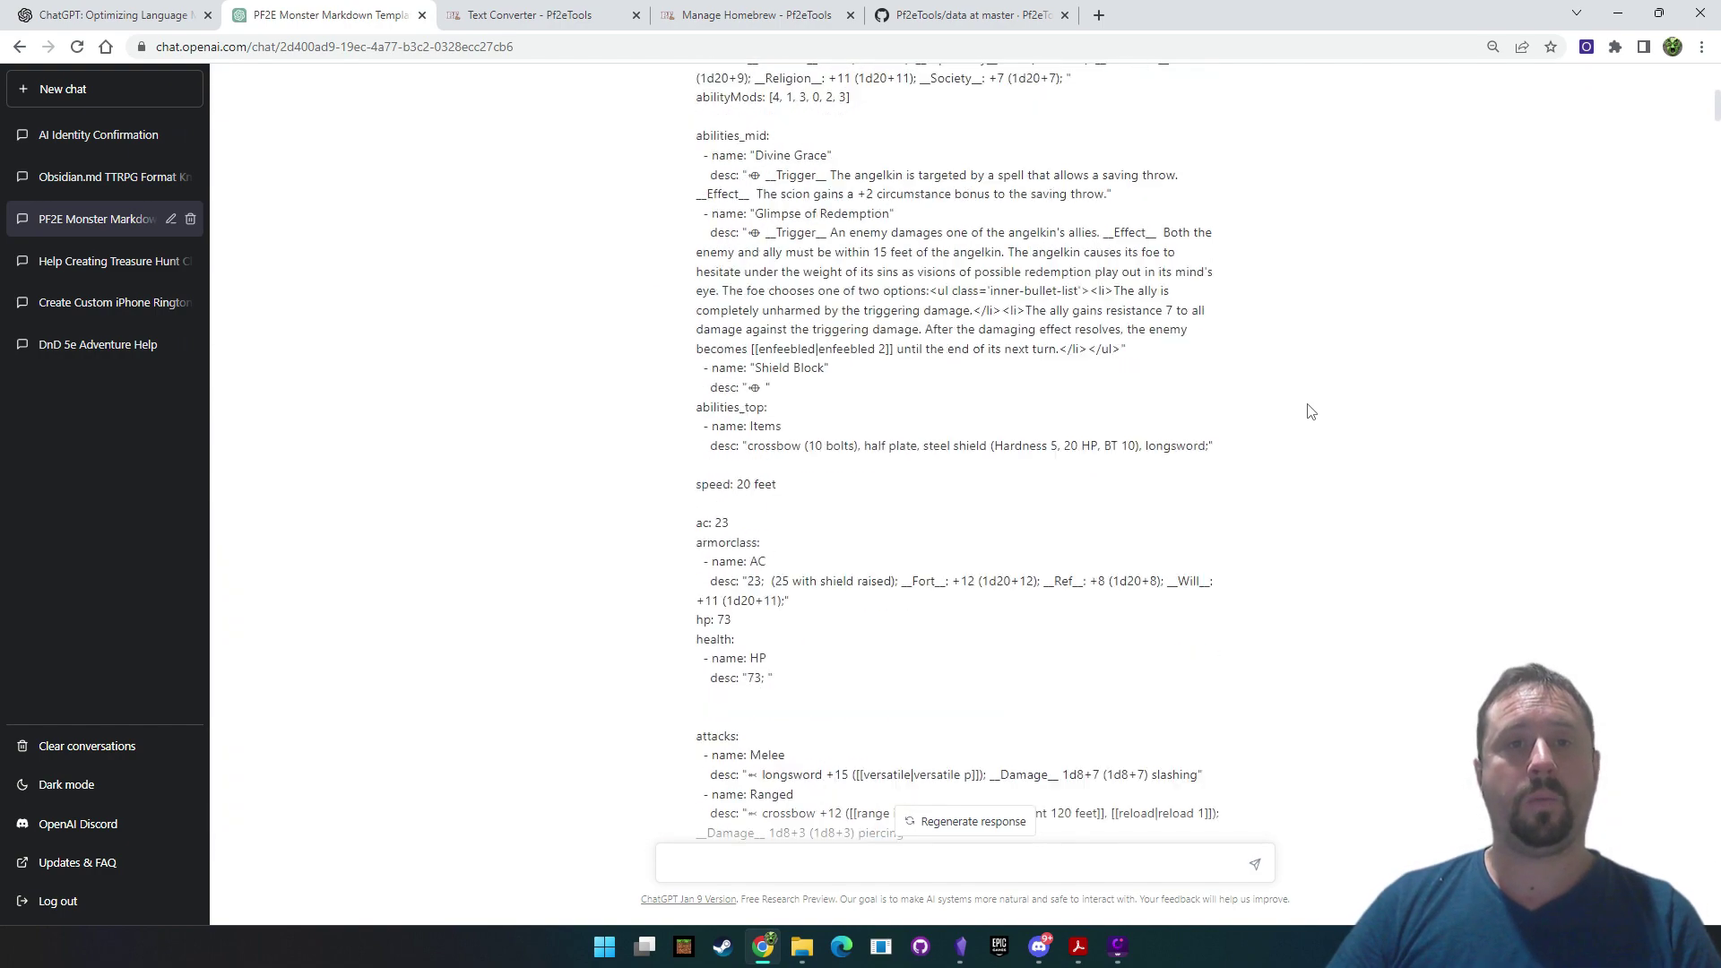
left_click_drag(697, 171, 887, 665)
left_click(1010, 512)
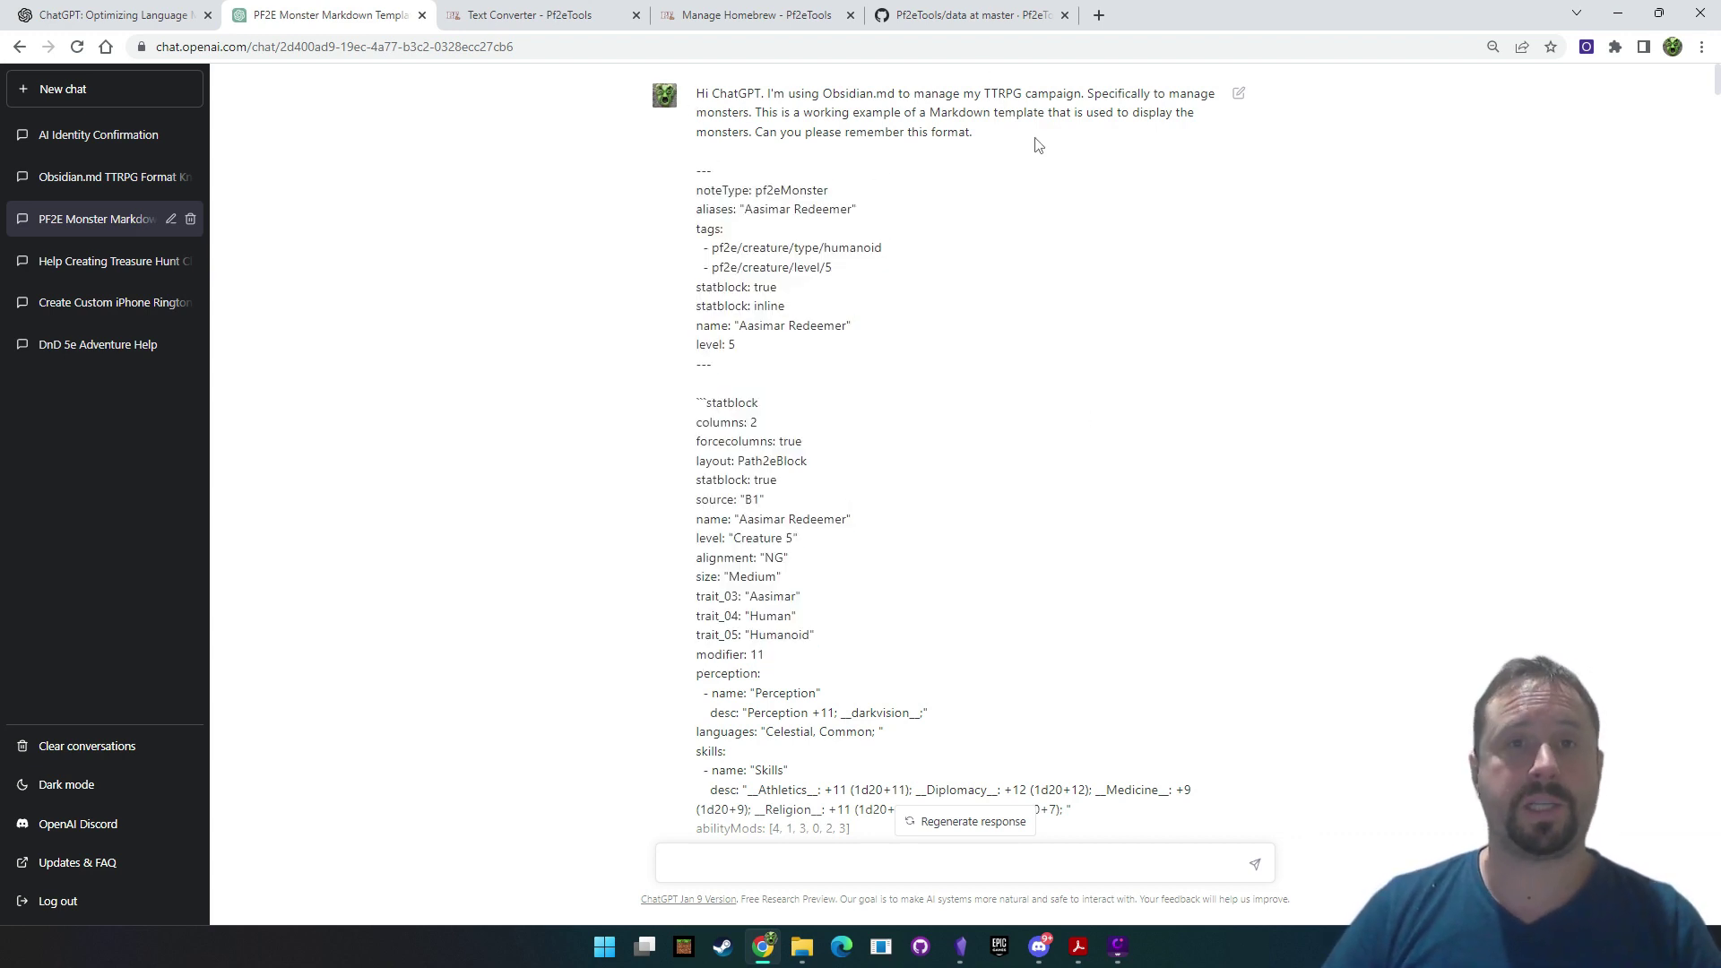
left_click_drag(978, 136, 828, 100)
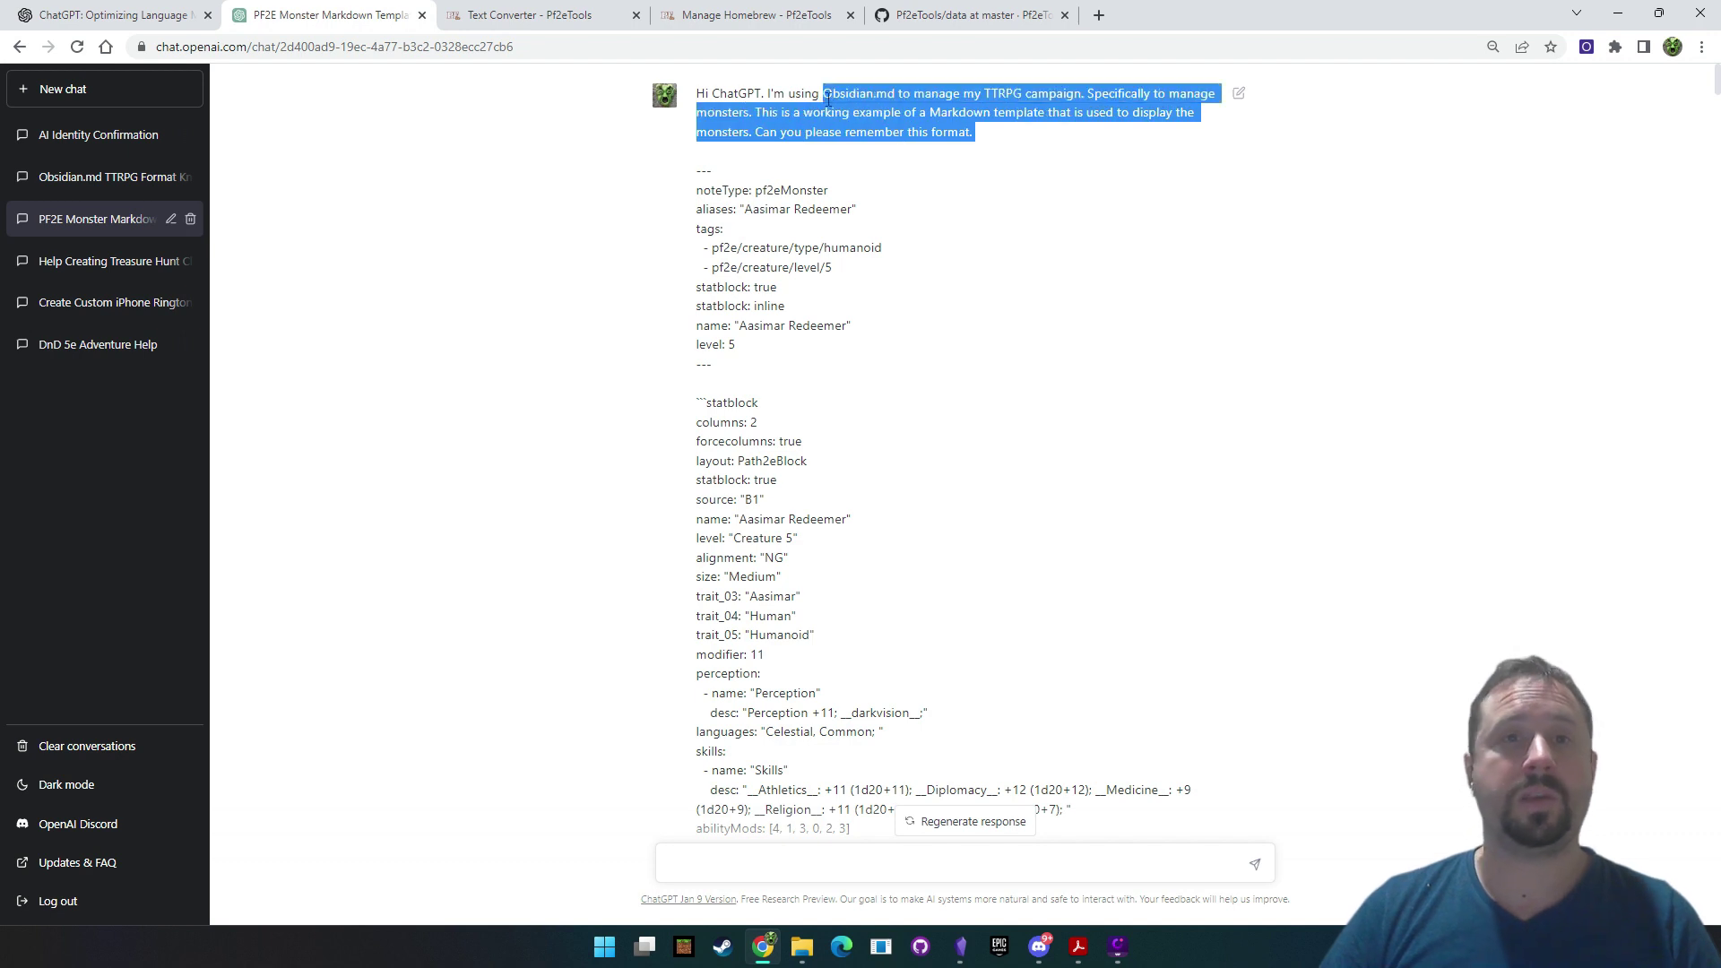
left_click(1160, 153)
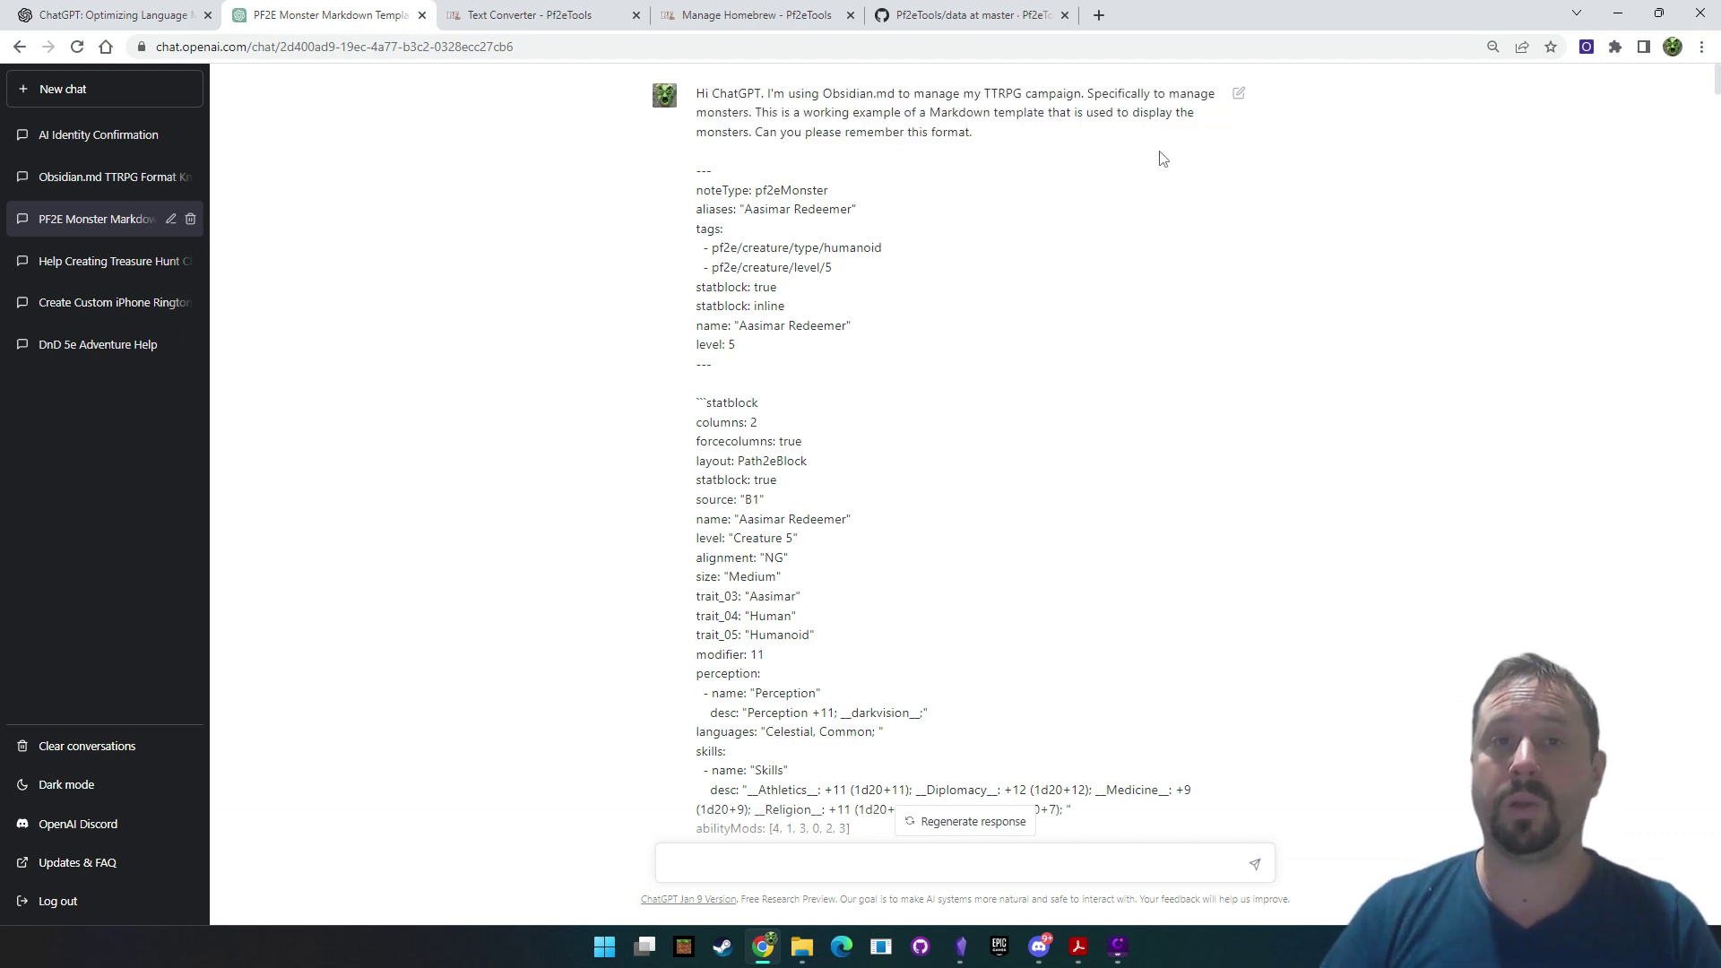
Look through the Aasimar Redeemer example template and ChatGPT's reply, down to the Wight conversion request
left_click_drag(694, 190, 889, 681)
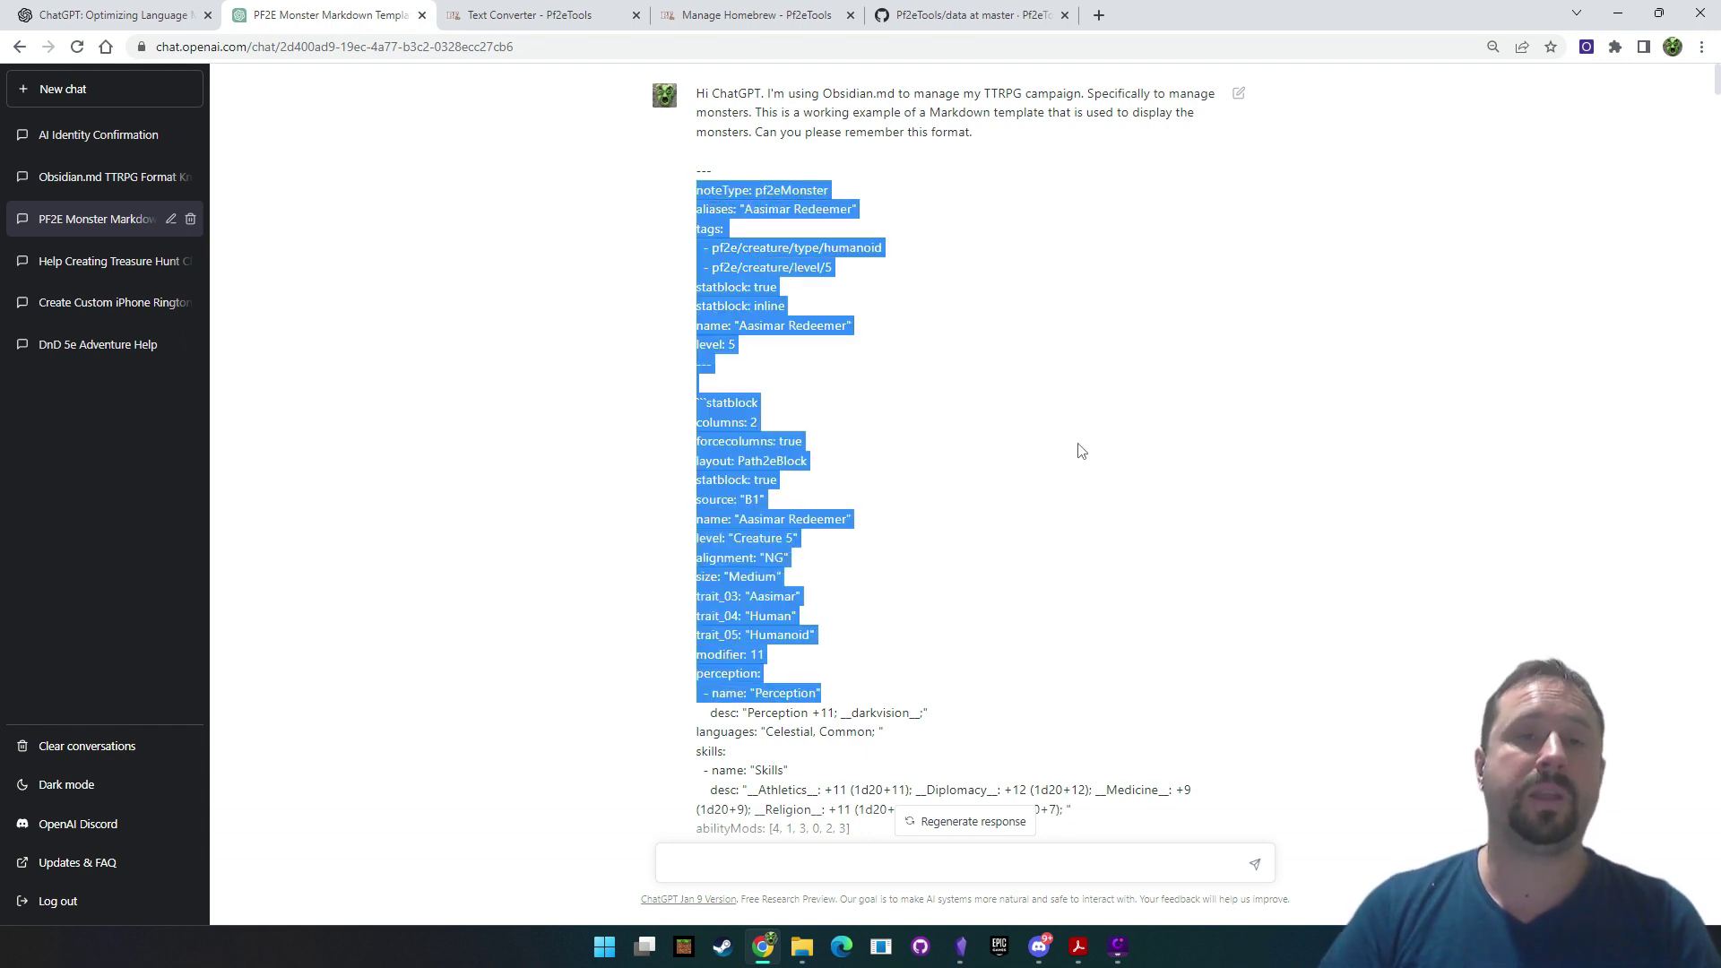
left_click(1064, 238)
scroll(1057, 240, "down", 6)
scroll(1134, 228, "down", 5)
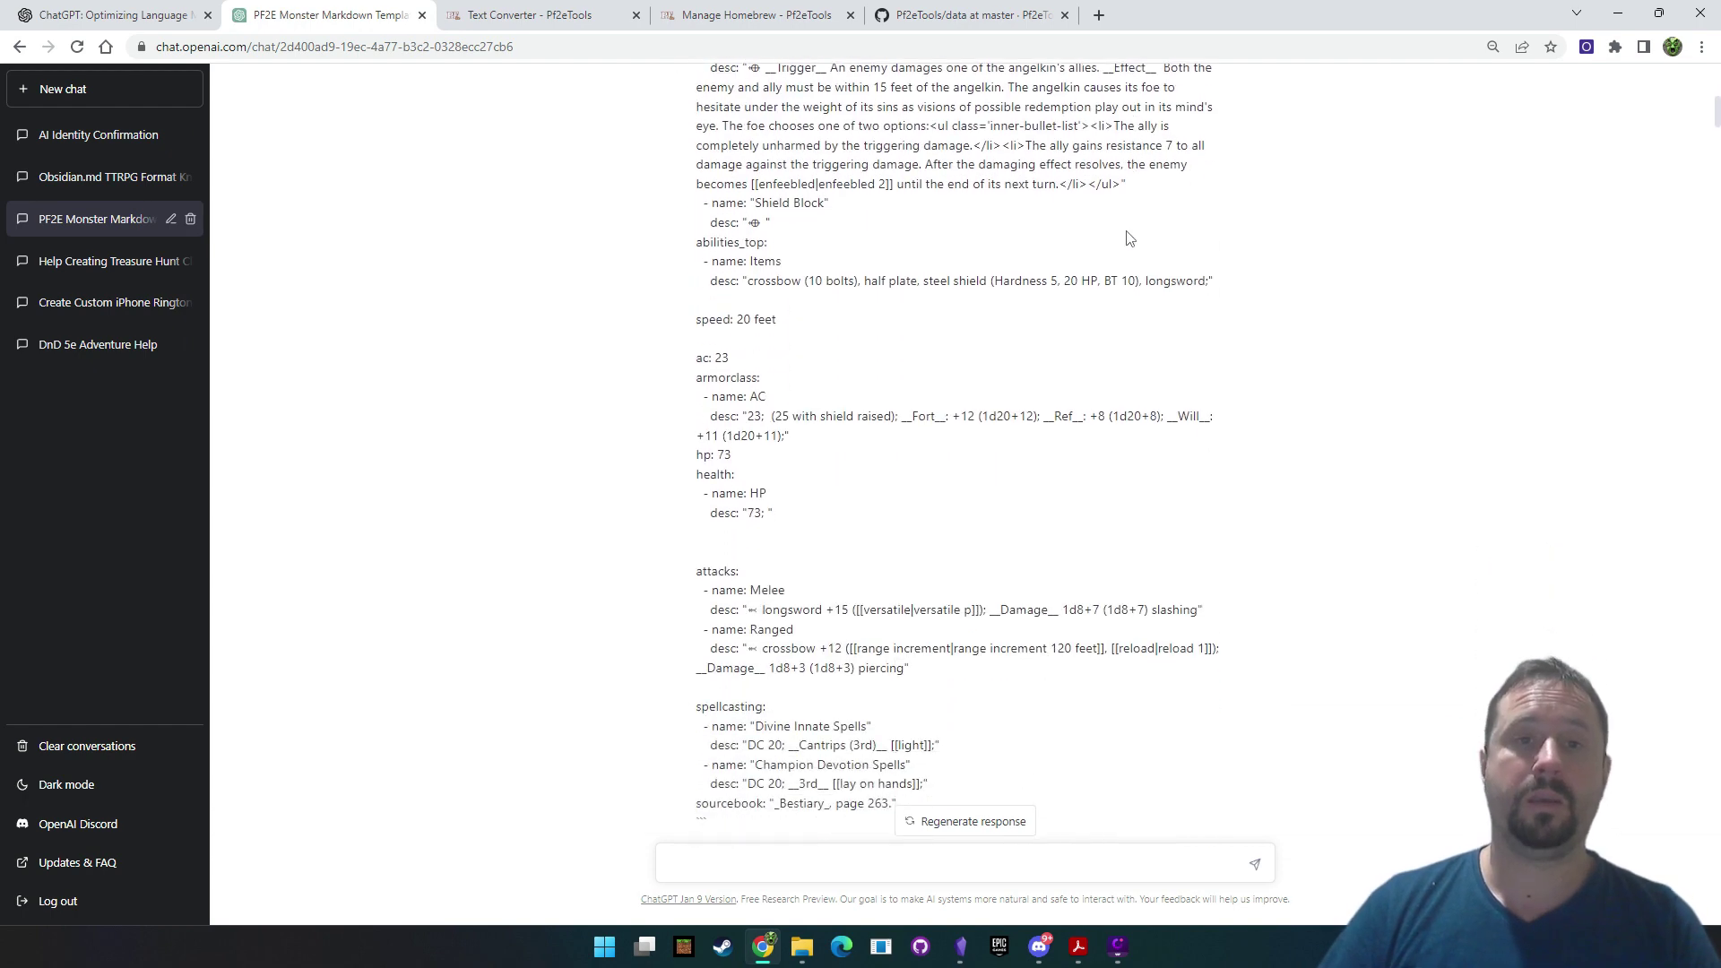
scroll(1124, 251, "down", 8)
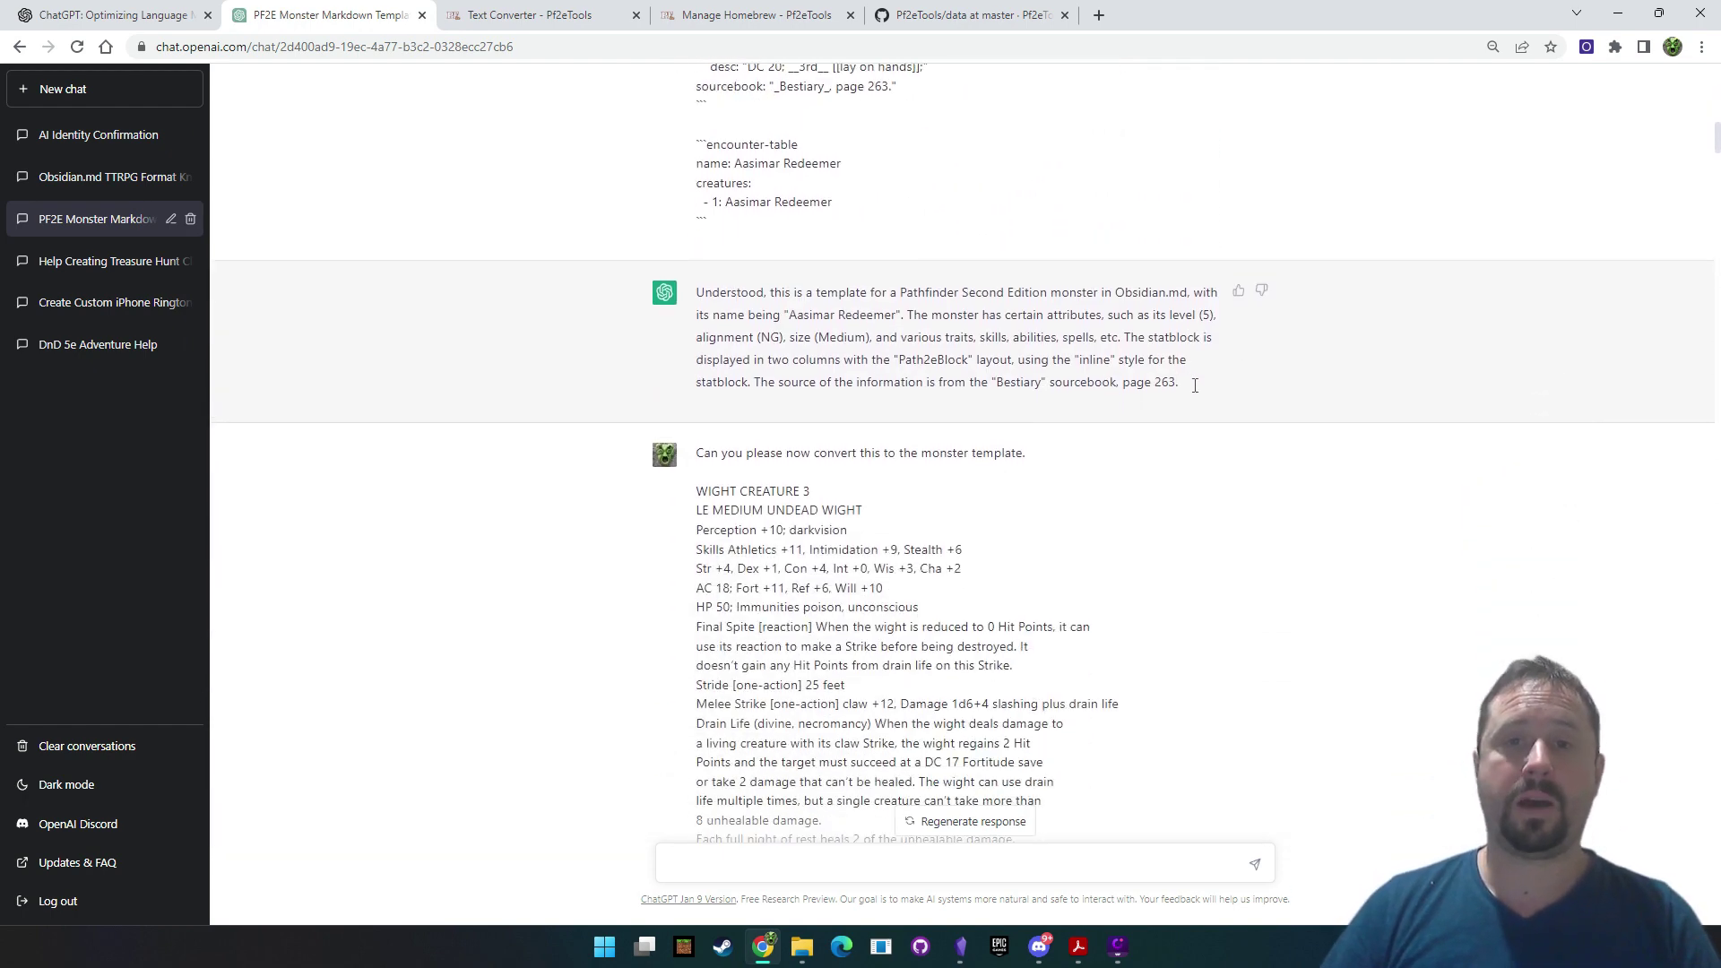
Read the request to convert the pasted Wight stat block and ChatGPT's first plain-text conversion of it
left_click_drag(1194, 385, 681, 288)
scroll(1463, 449, "down", 3)
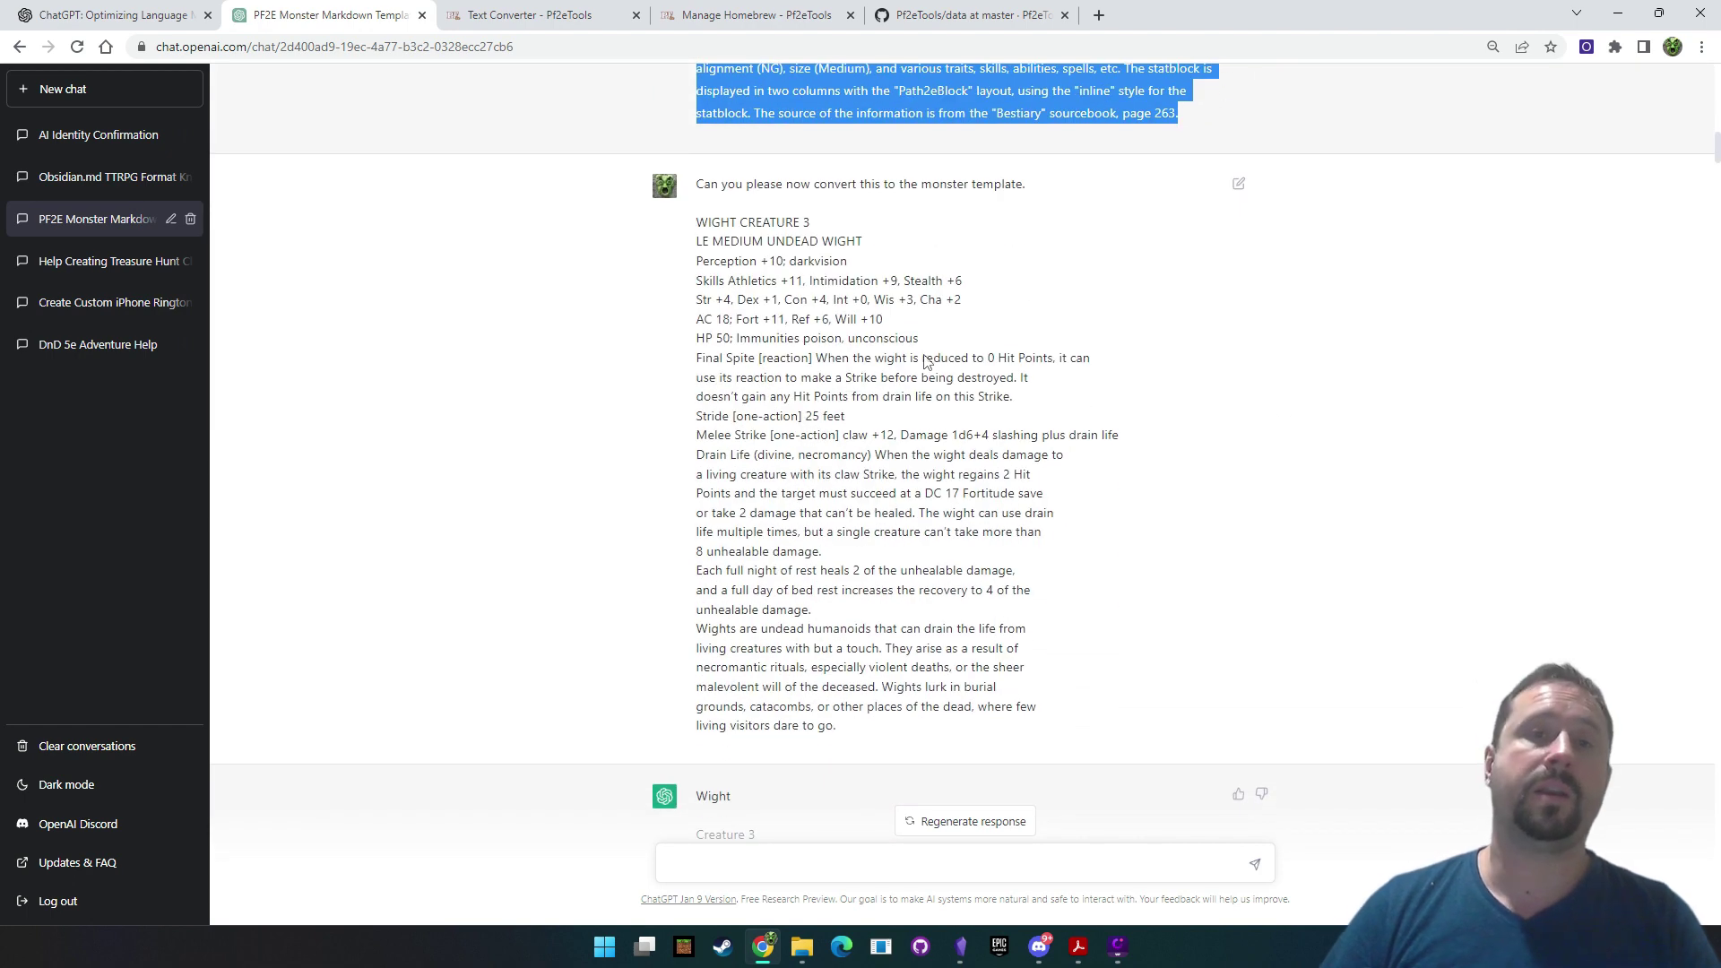
left_click_drag(847, 731, 1072, 694)
scroll(1378, 356, "down", 5)
scroll(1378, 355, "down", 2)
left_click(1368, 489)
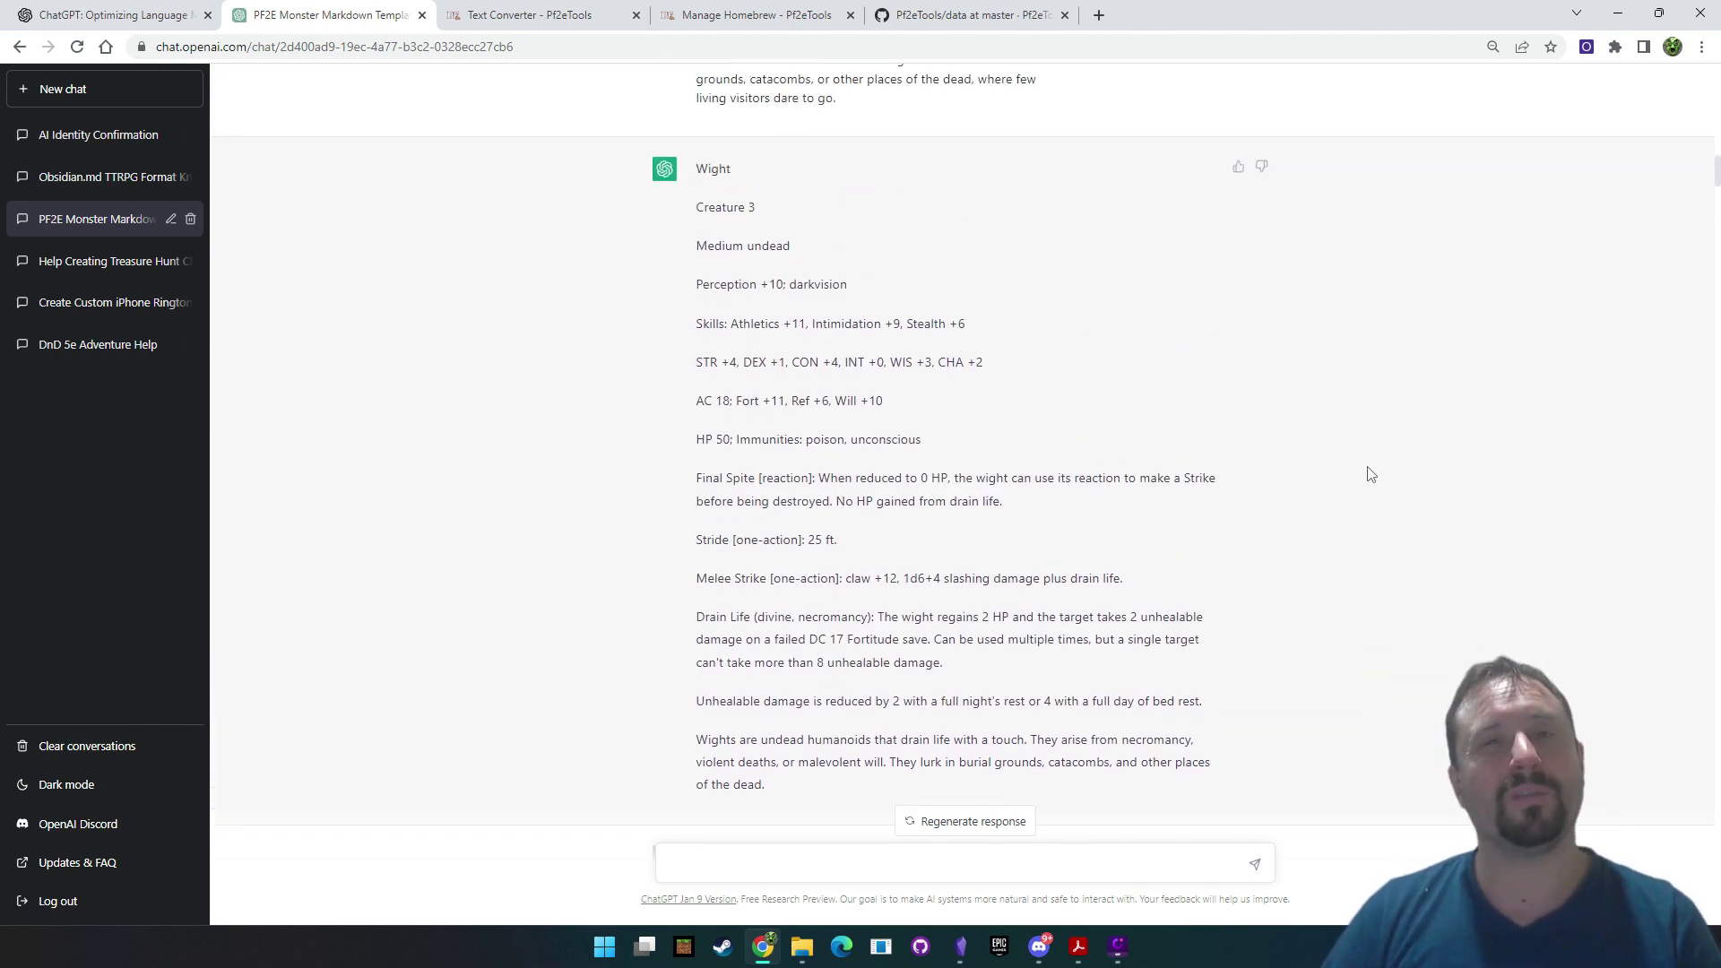
Look through the correction message that repeats the Aasimar Redeemer template, down to the start of ChatGPT's corrected version
scroll(1344, 395, "down", 8)
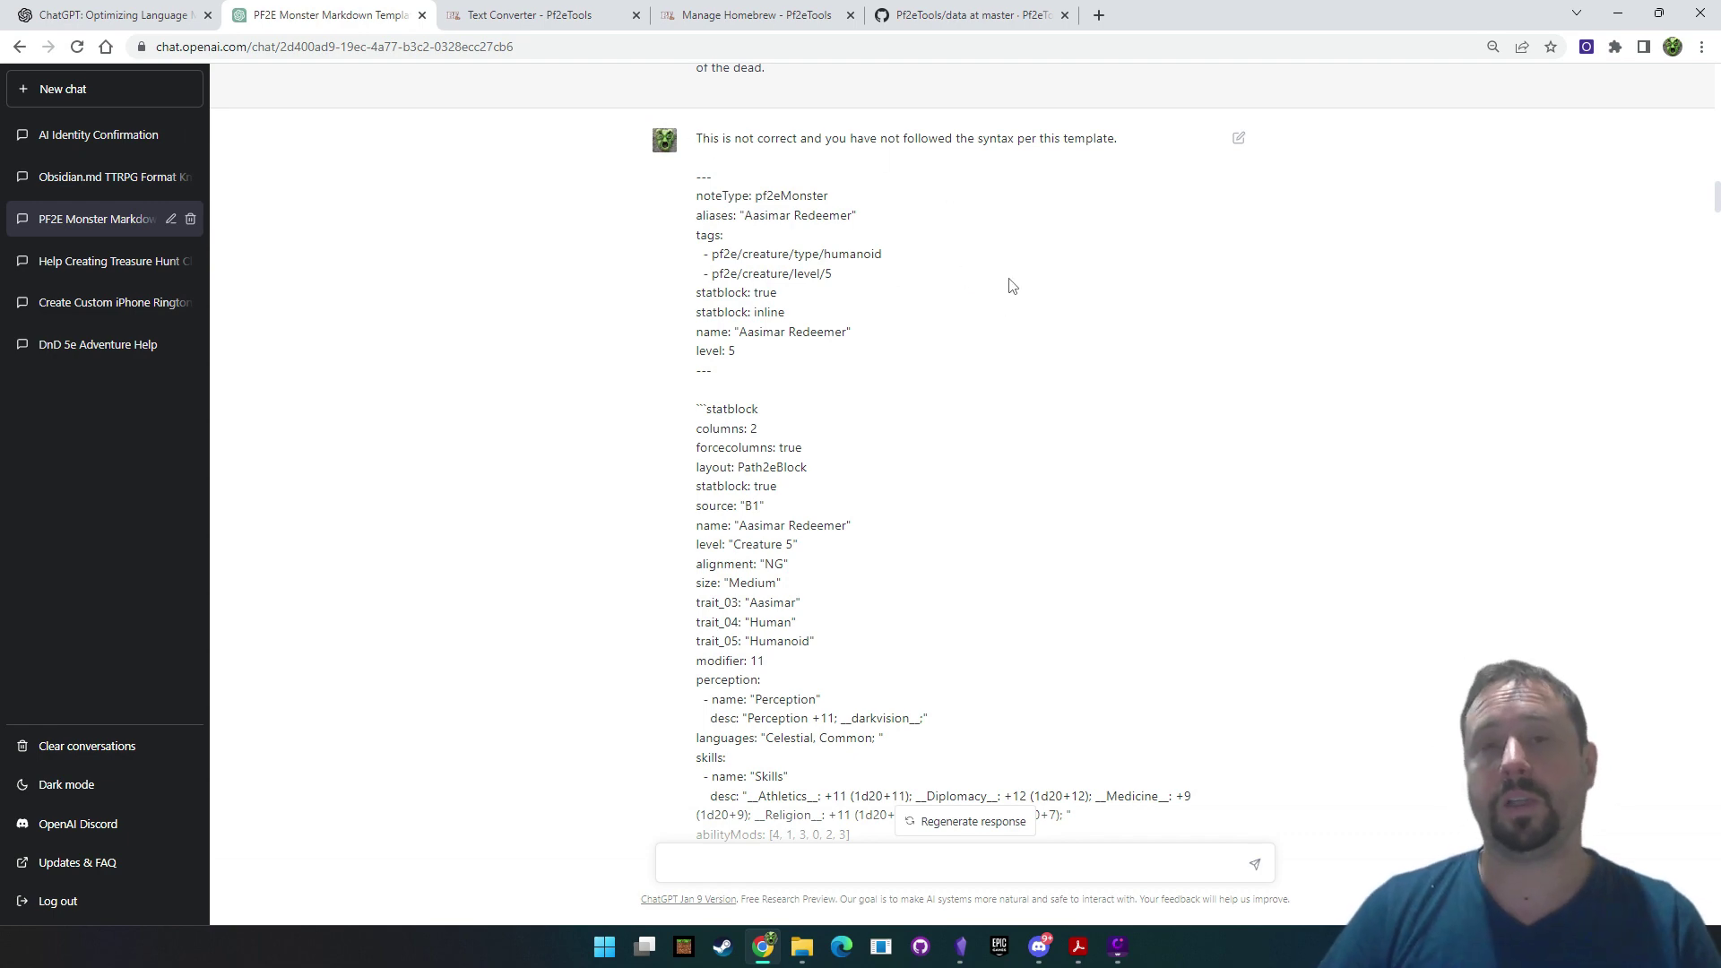
scroll(1009, 285, "down", 1)
scroll(1002, 324, "down", 9)
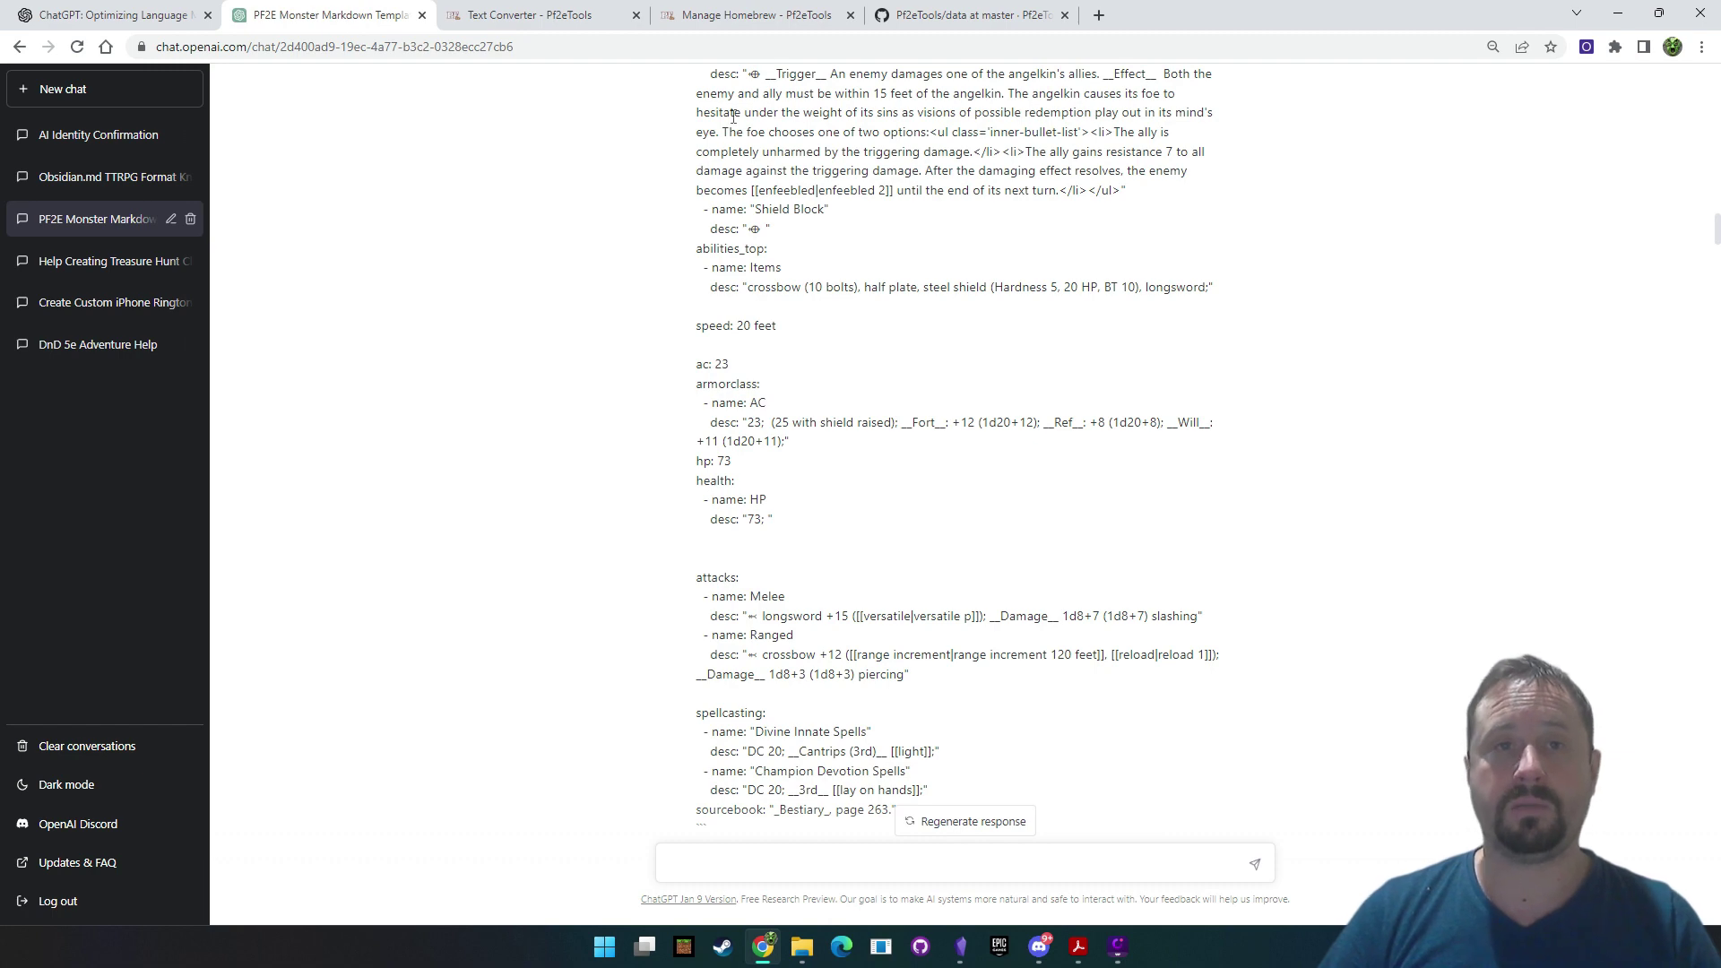
scroll(852, 295, "down", 3)
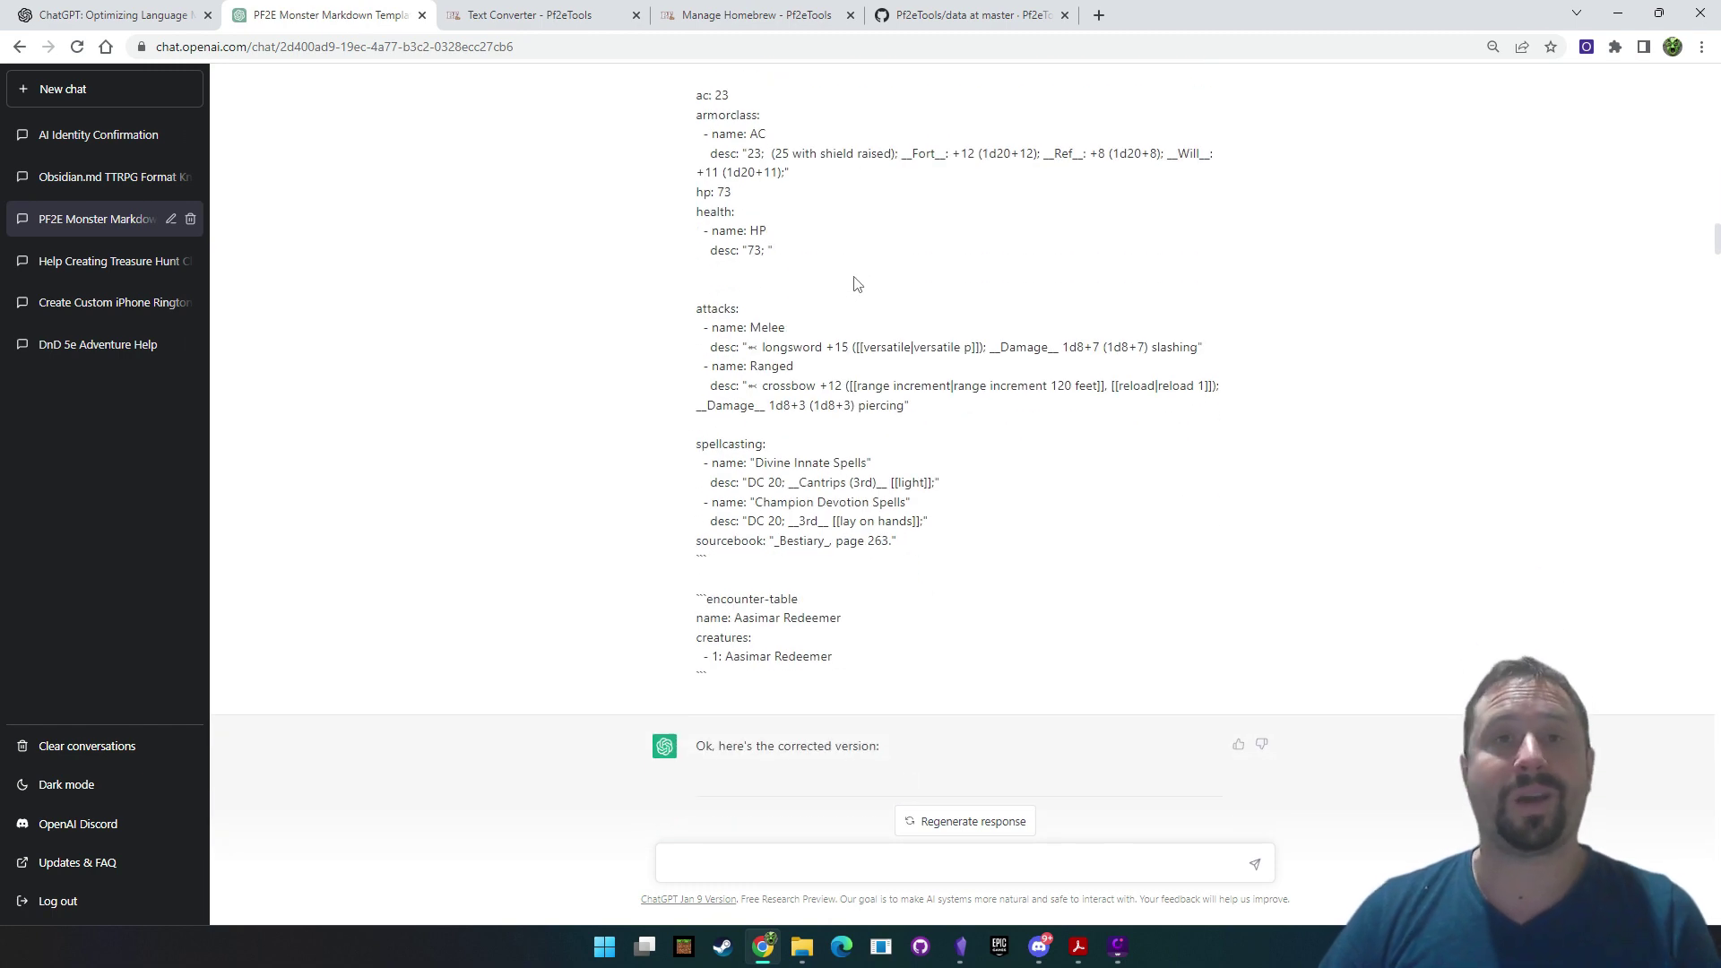
scroll(891, 308, "down", 6)
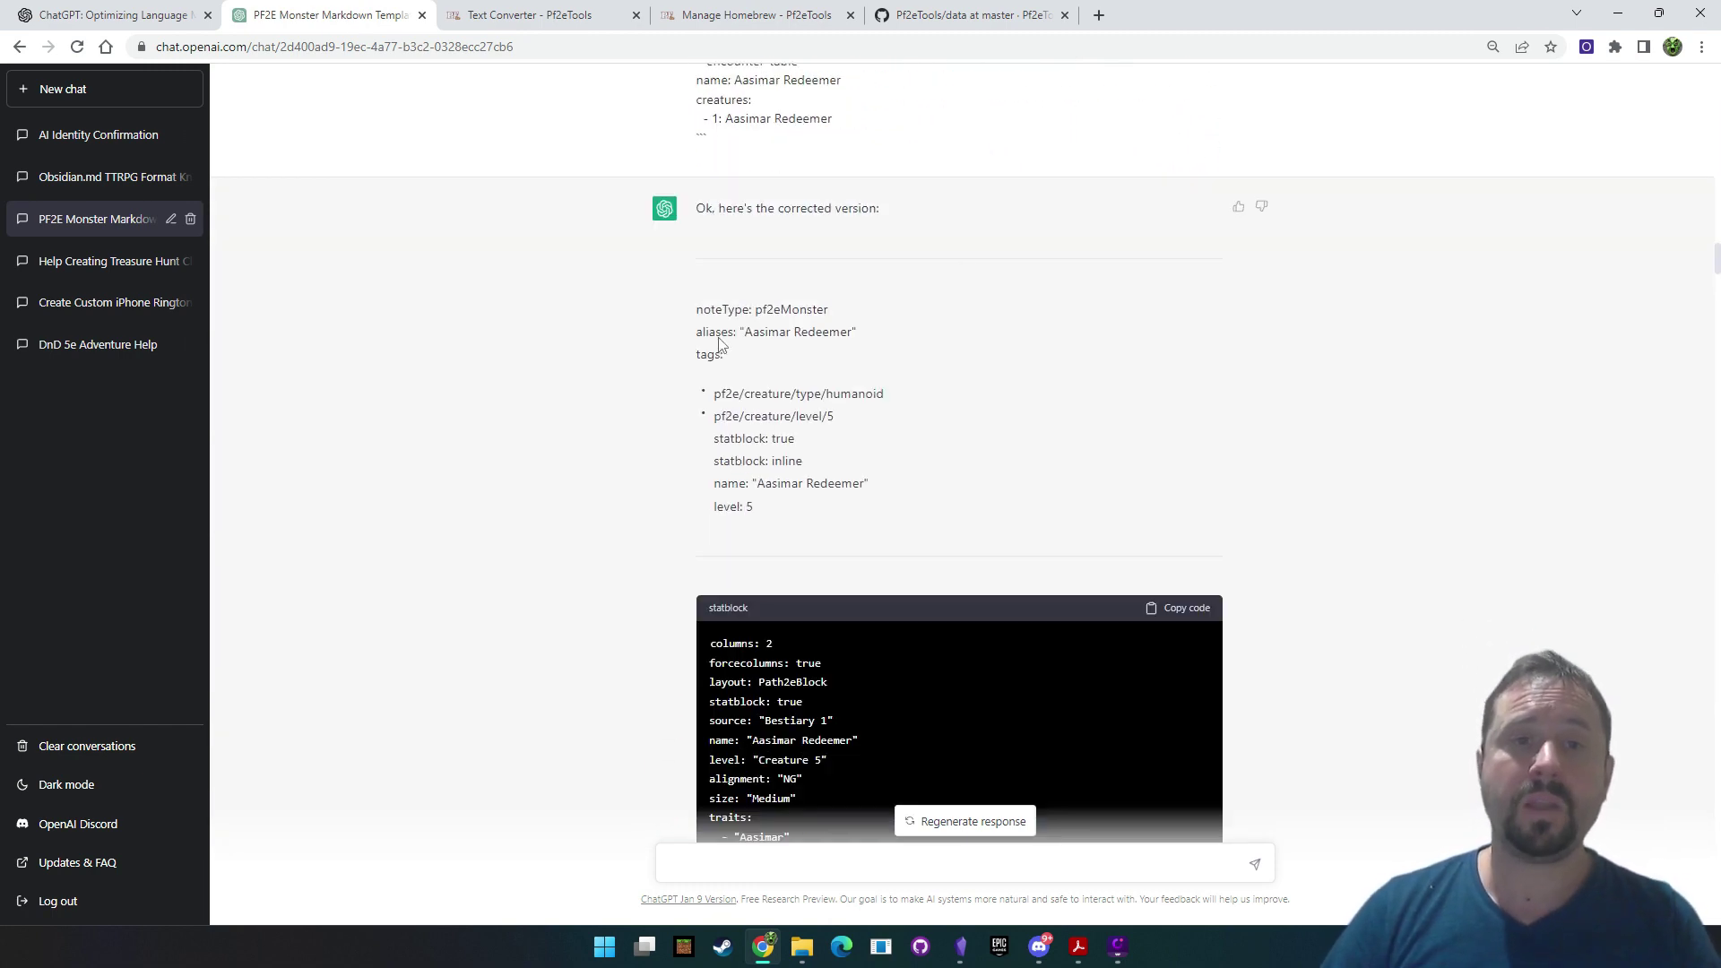
scroll(985, 255, "down", 1)
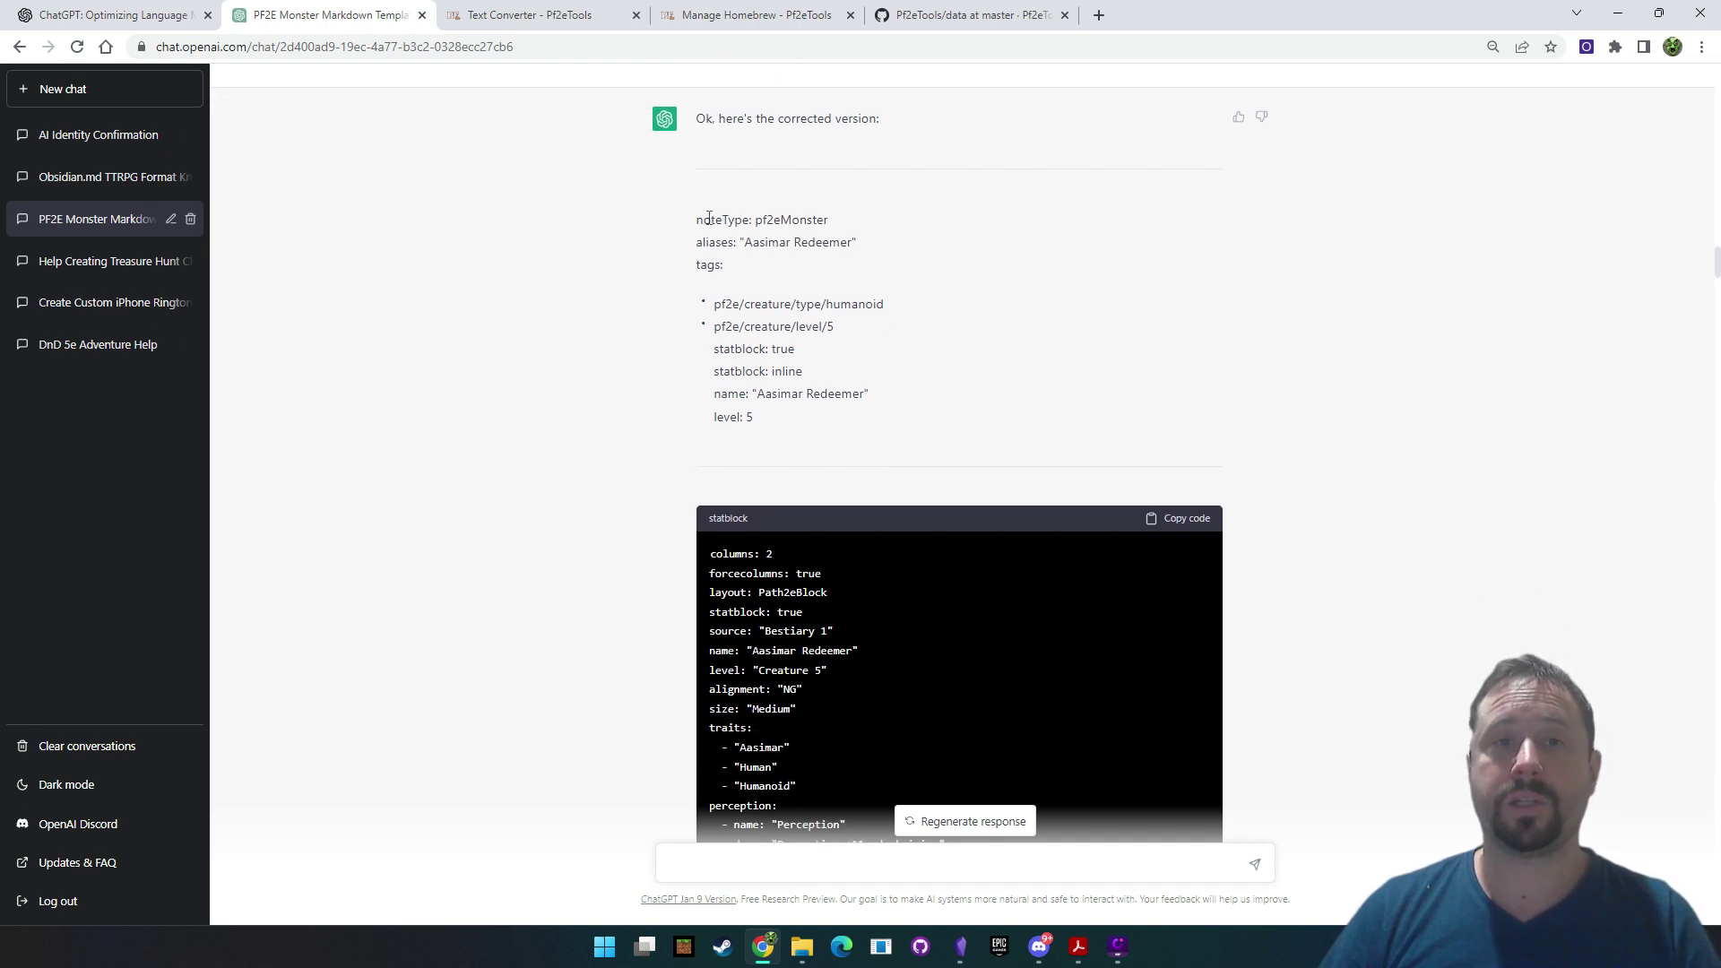
Compare the noteType, aliases and tags header in ChatGPT's corrected version with the header in the correction message
left_click_drag(708, 218, 820, 418)
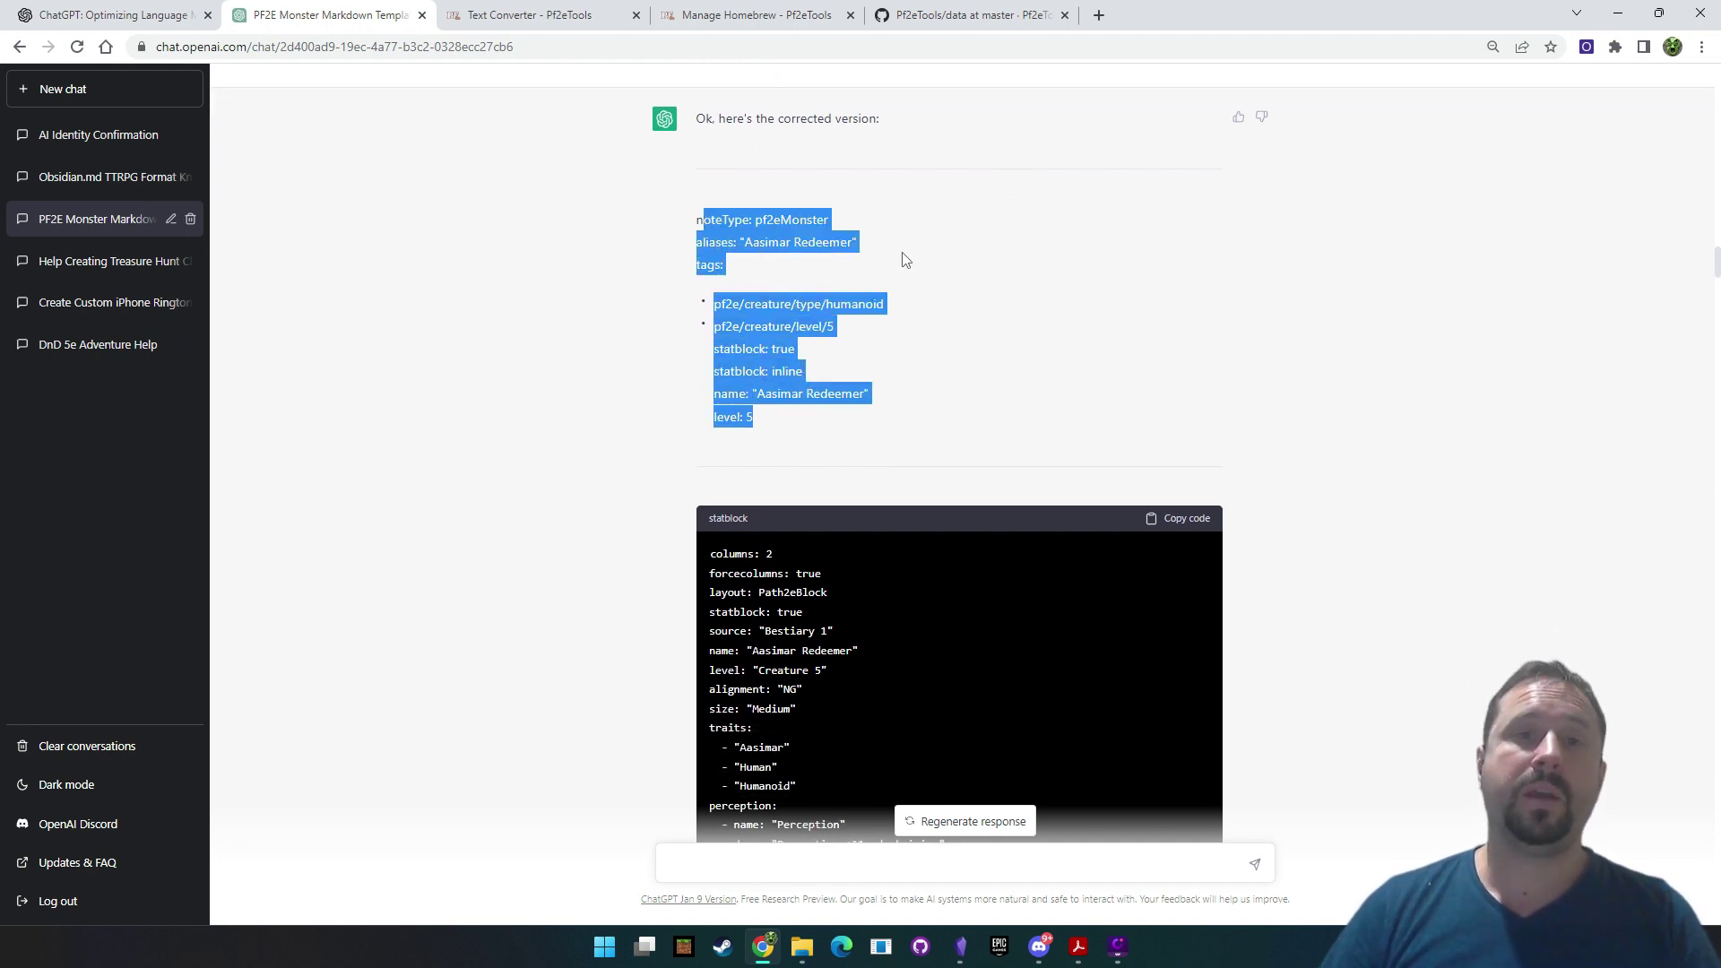
left_click(785, 219)
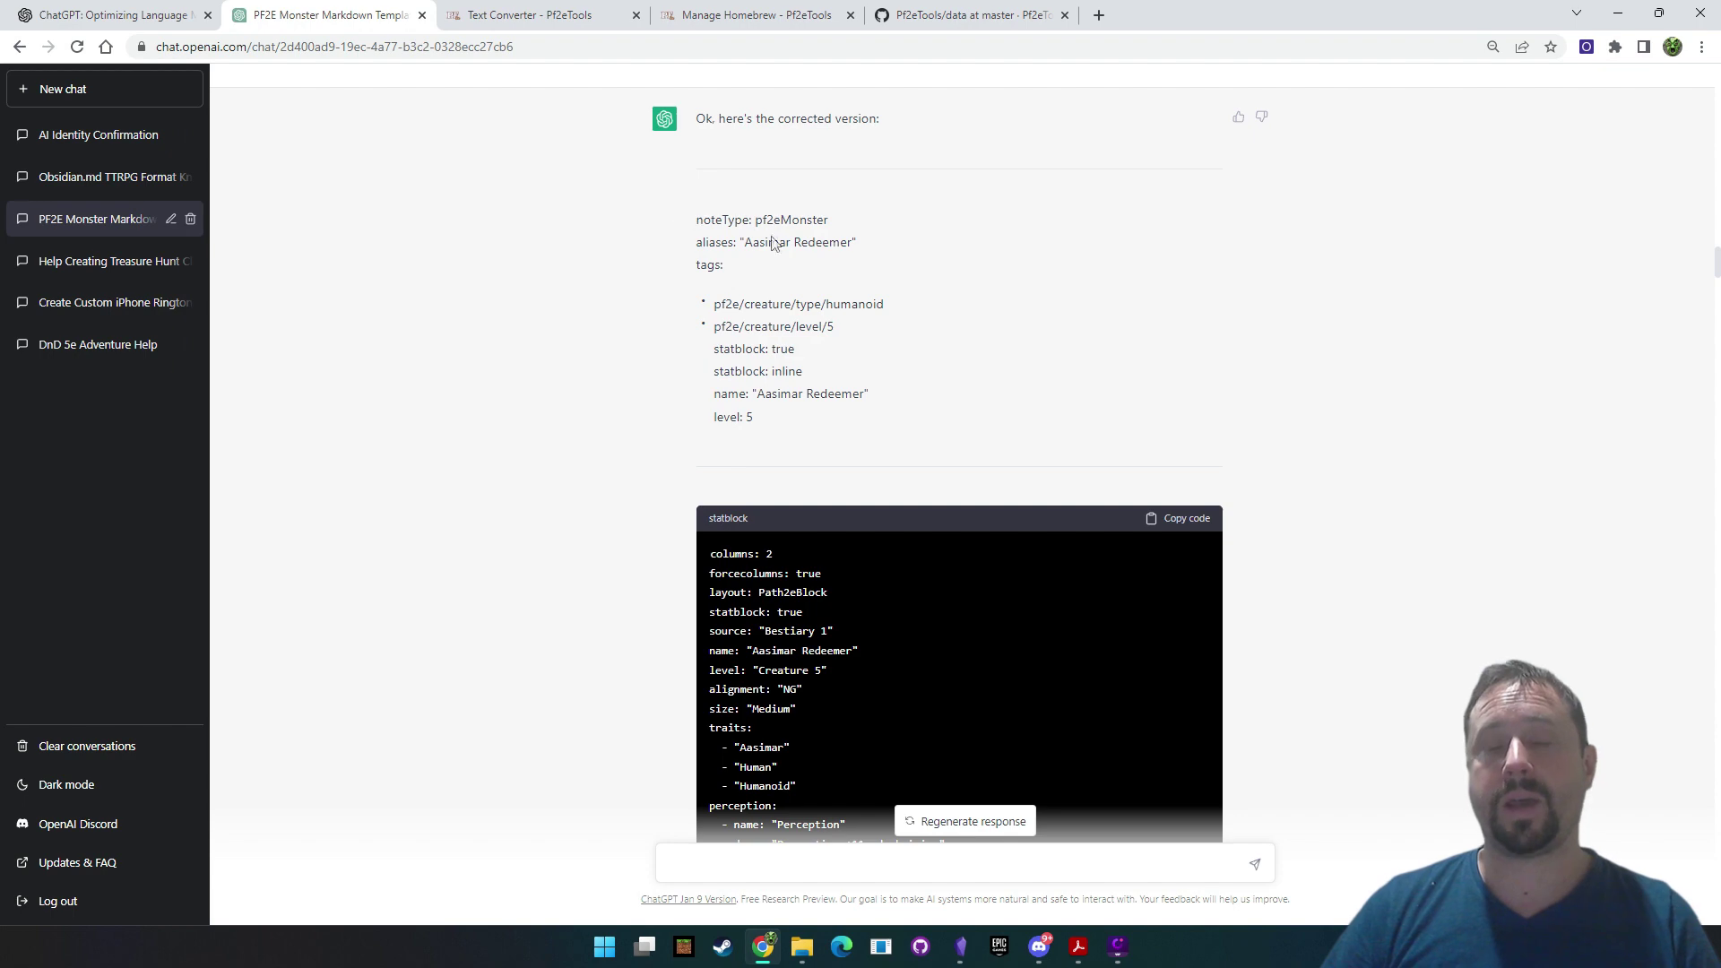
scroll(757, 221, "up", 10)
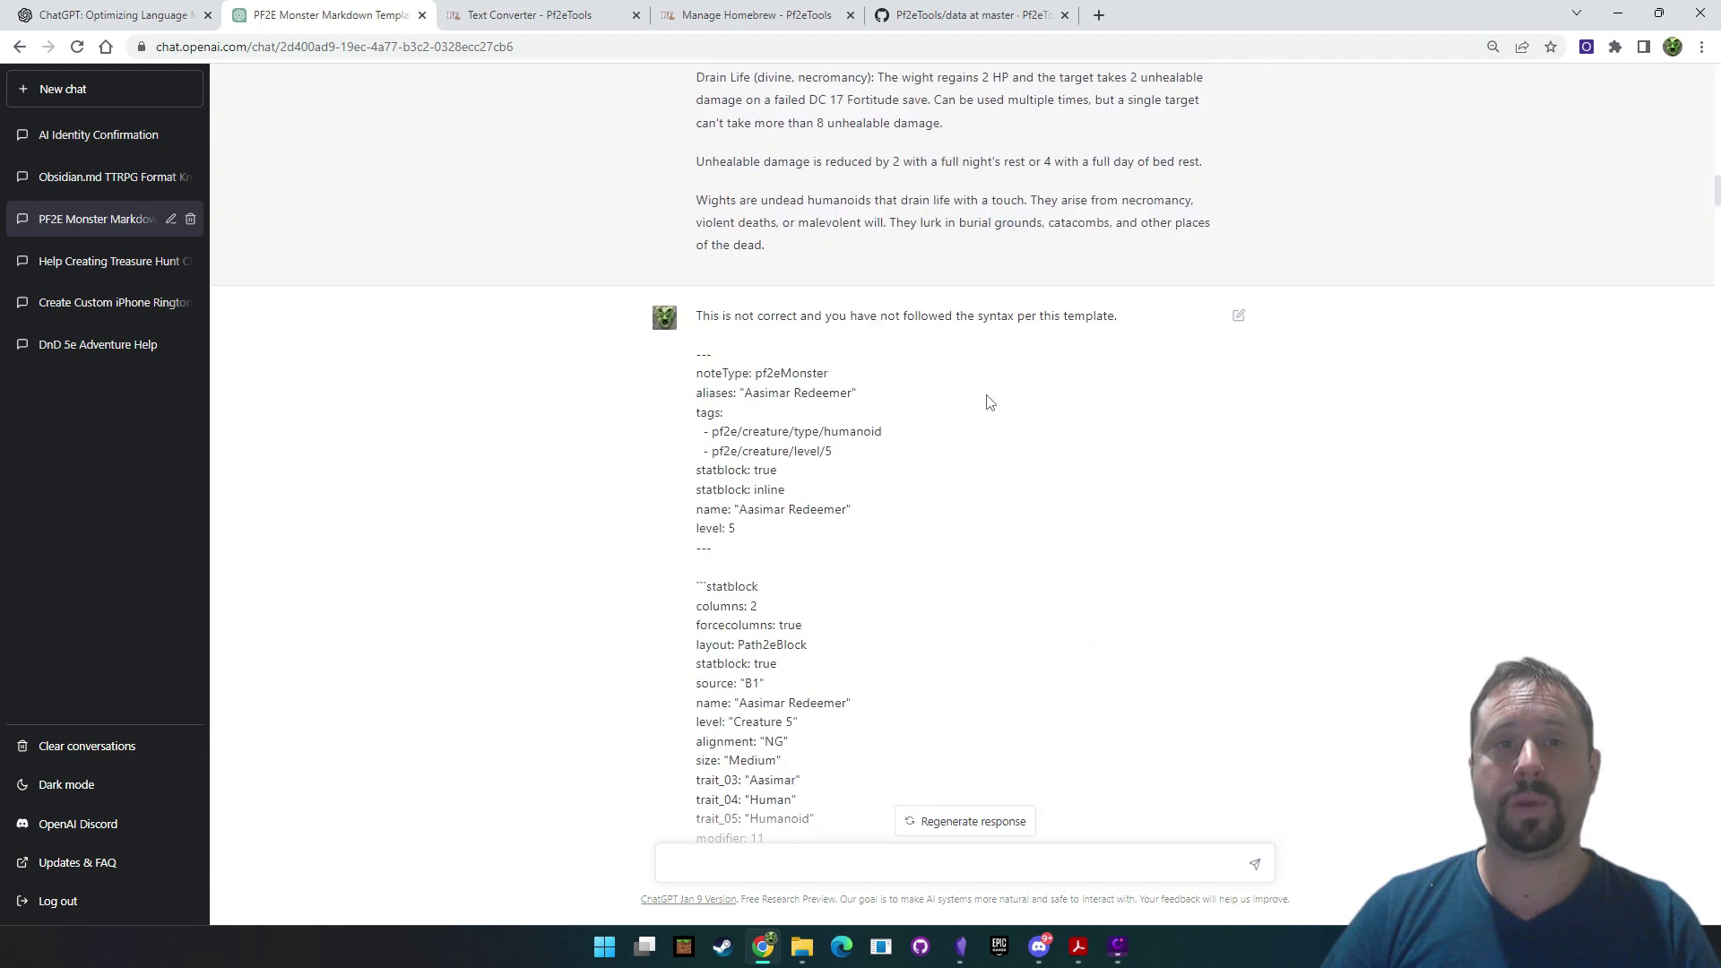
scroll(982, 394, "down", 4)
left_click_drag(866, 288, 674, 293)
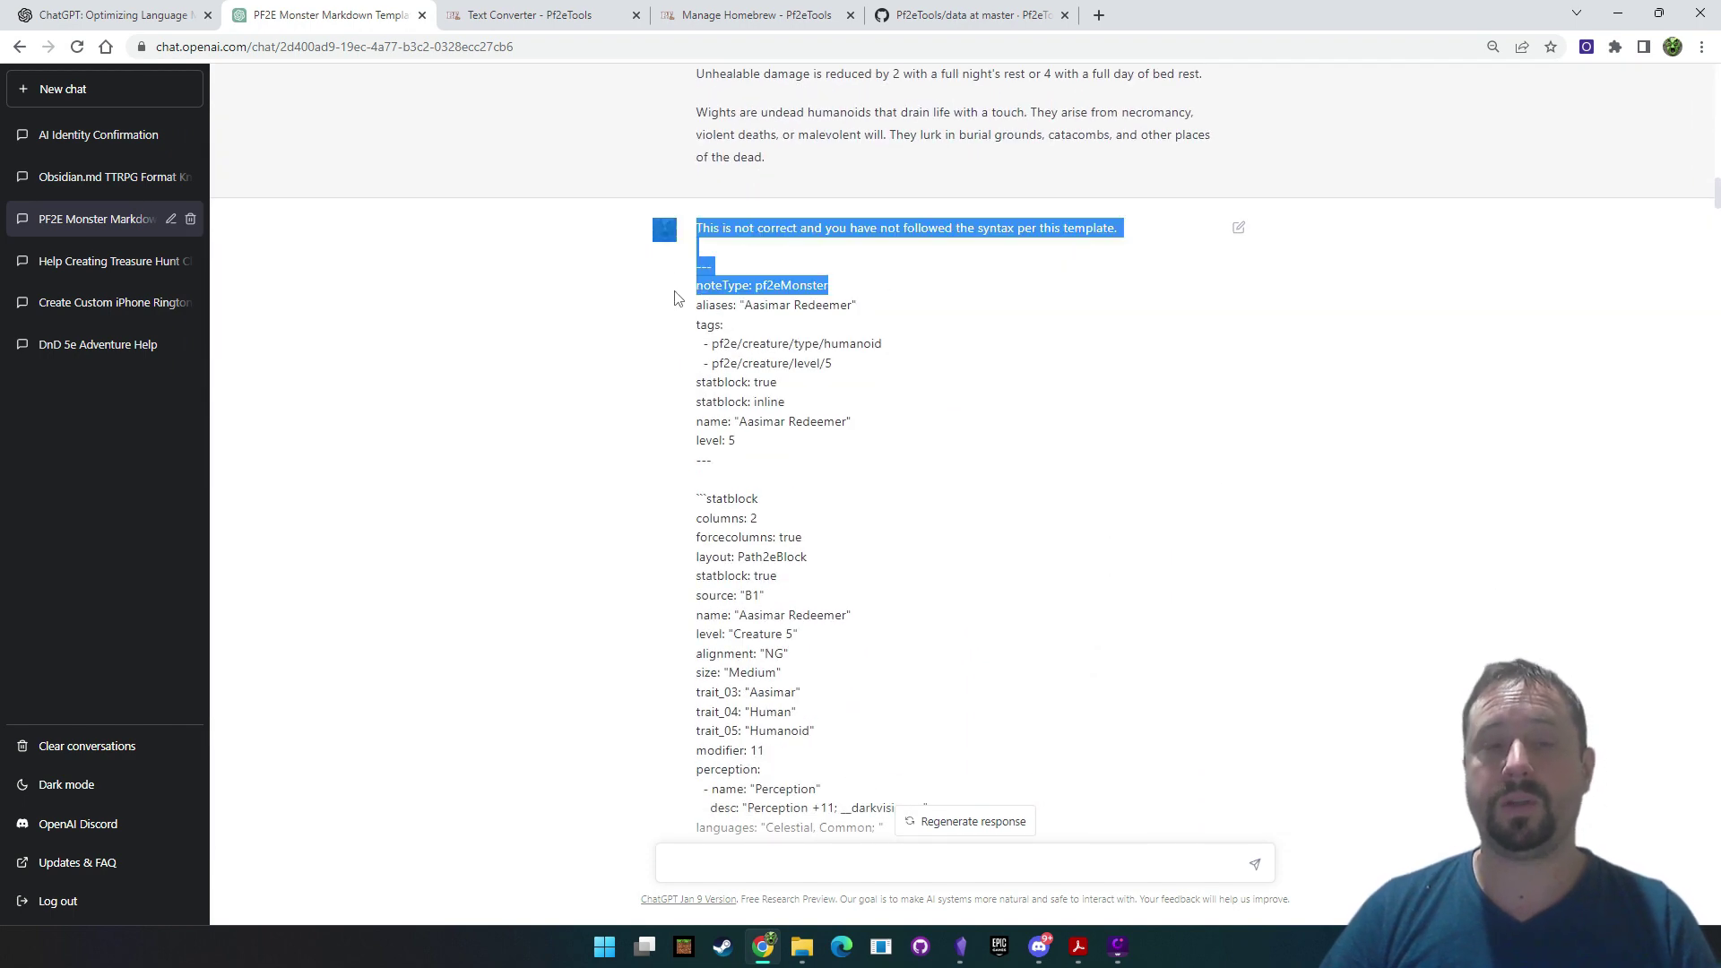
left_click(674, 293)
scroll(929, 338, "down", 15)
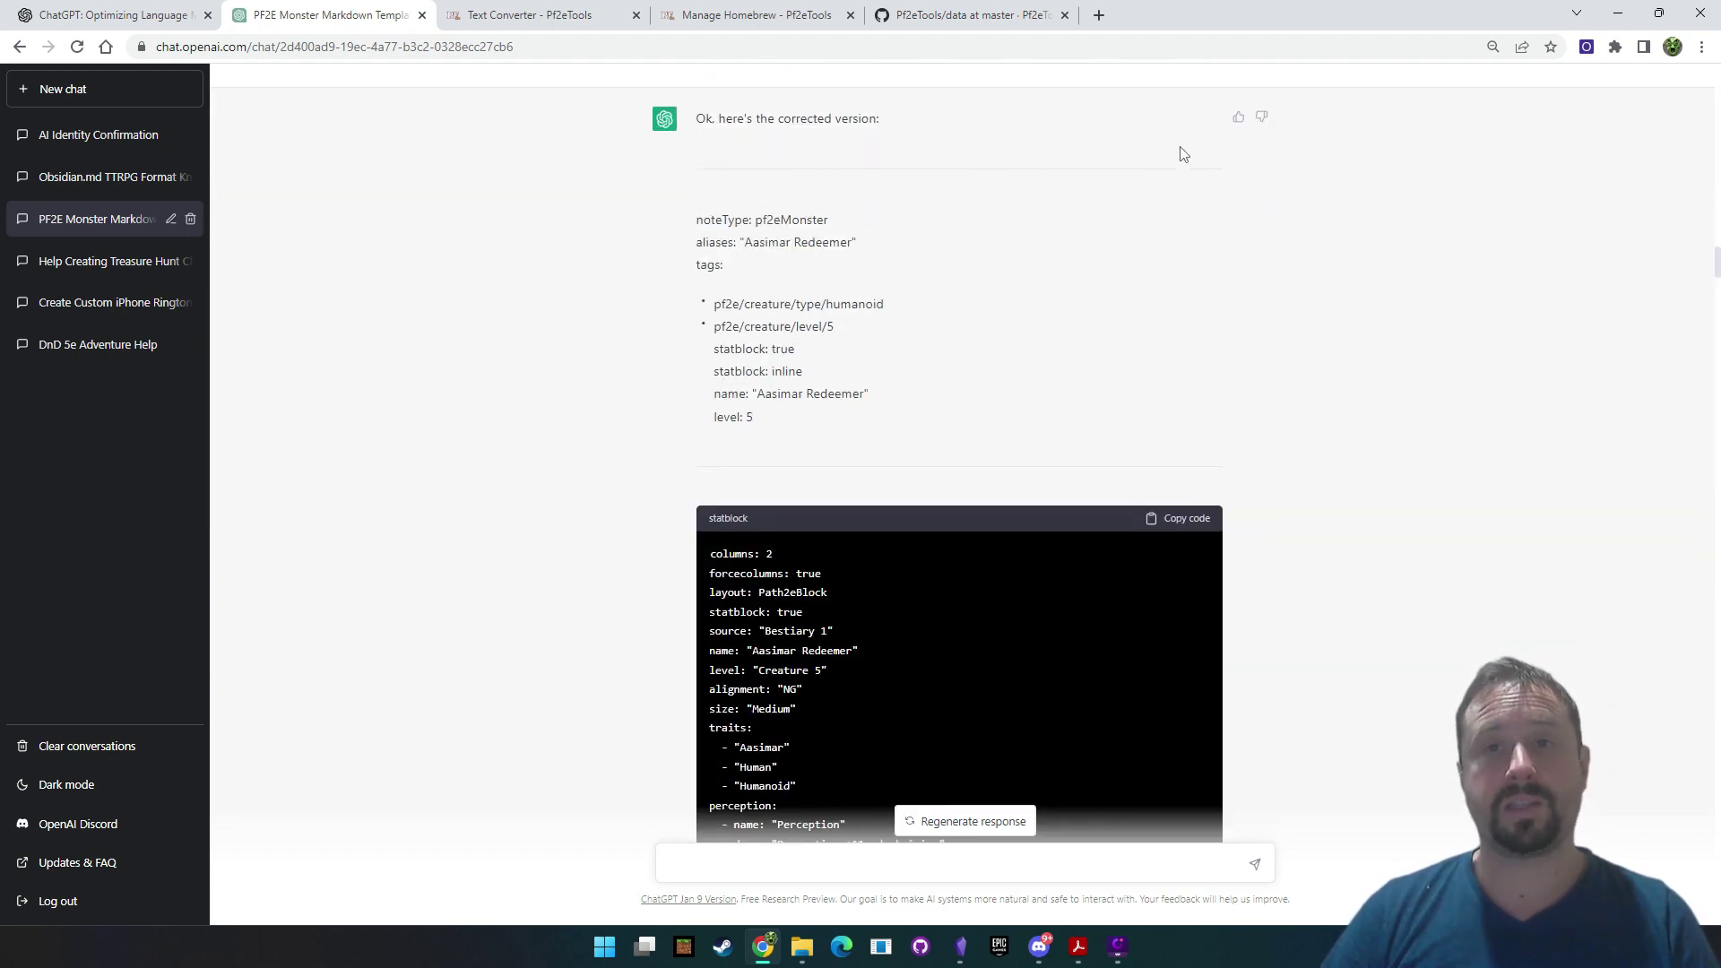
left_click_drag(1181, 153, 896, 223)
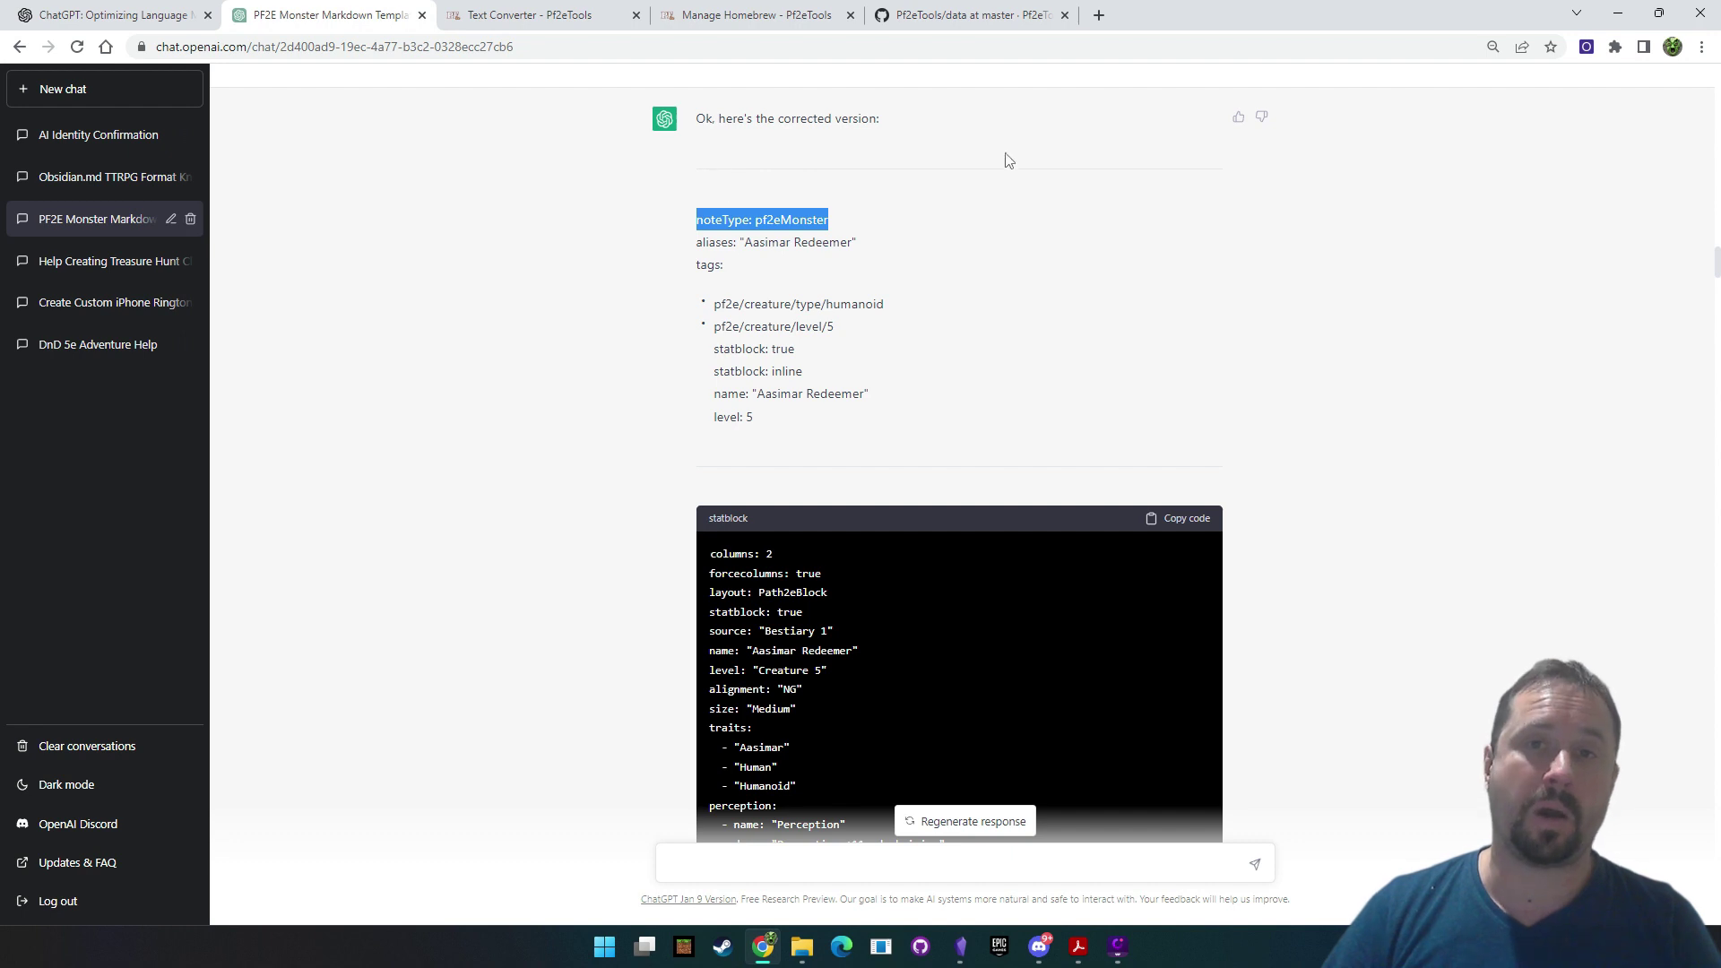
Examine the statblock code of the corrected Aasimar Redeemer, from the columns setting down to its spellcasting entries
scroll(1017, 242, "down", 4)
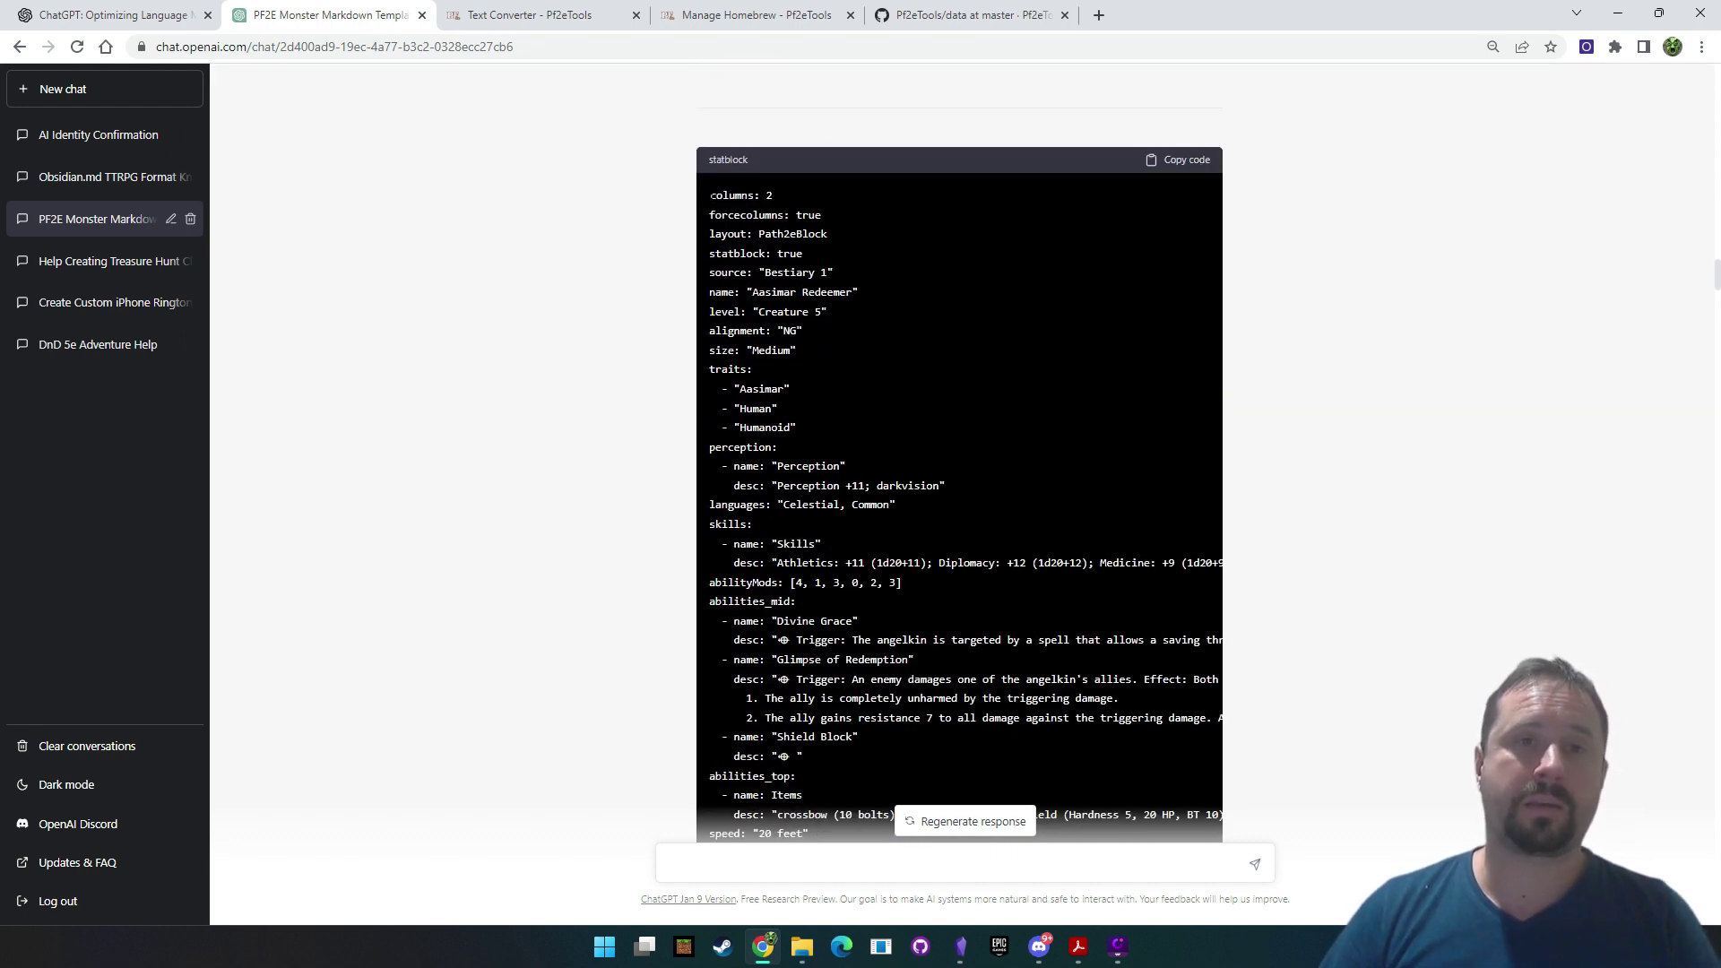
left_click_drag(710, 194, 846, 467)
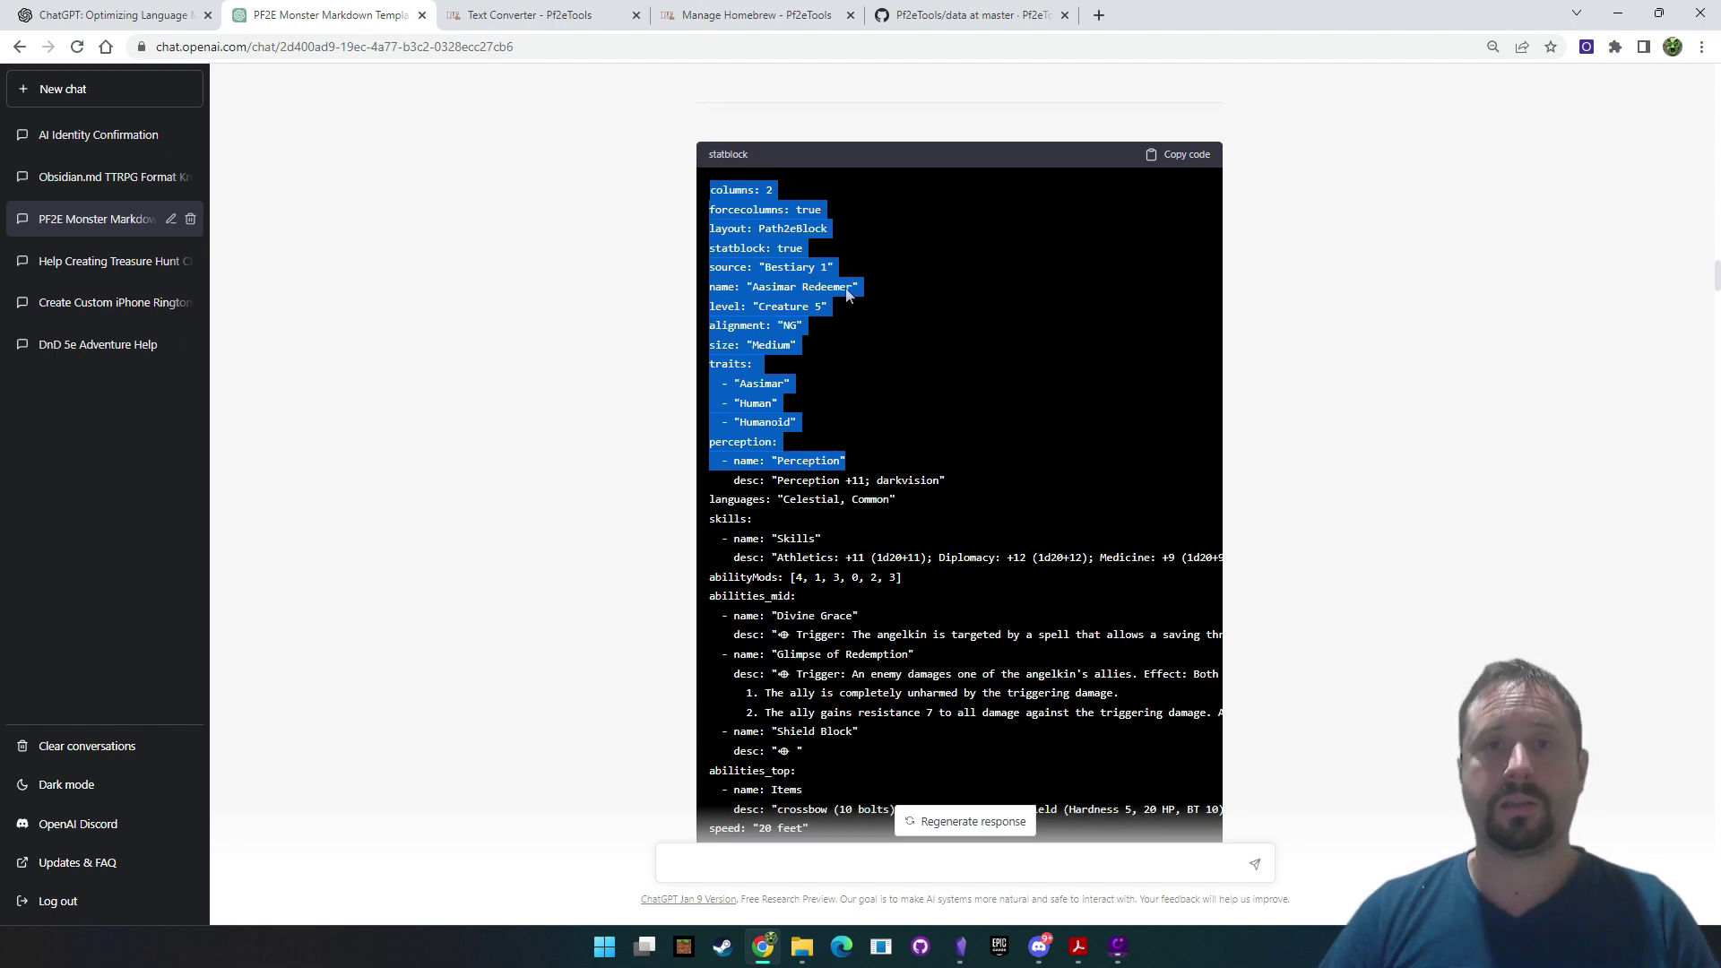
scroll(931, 287, "down", 2)
scroll(923, 269, "up", 1)
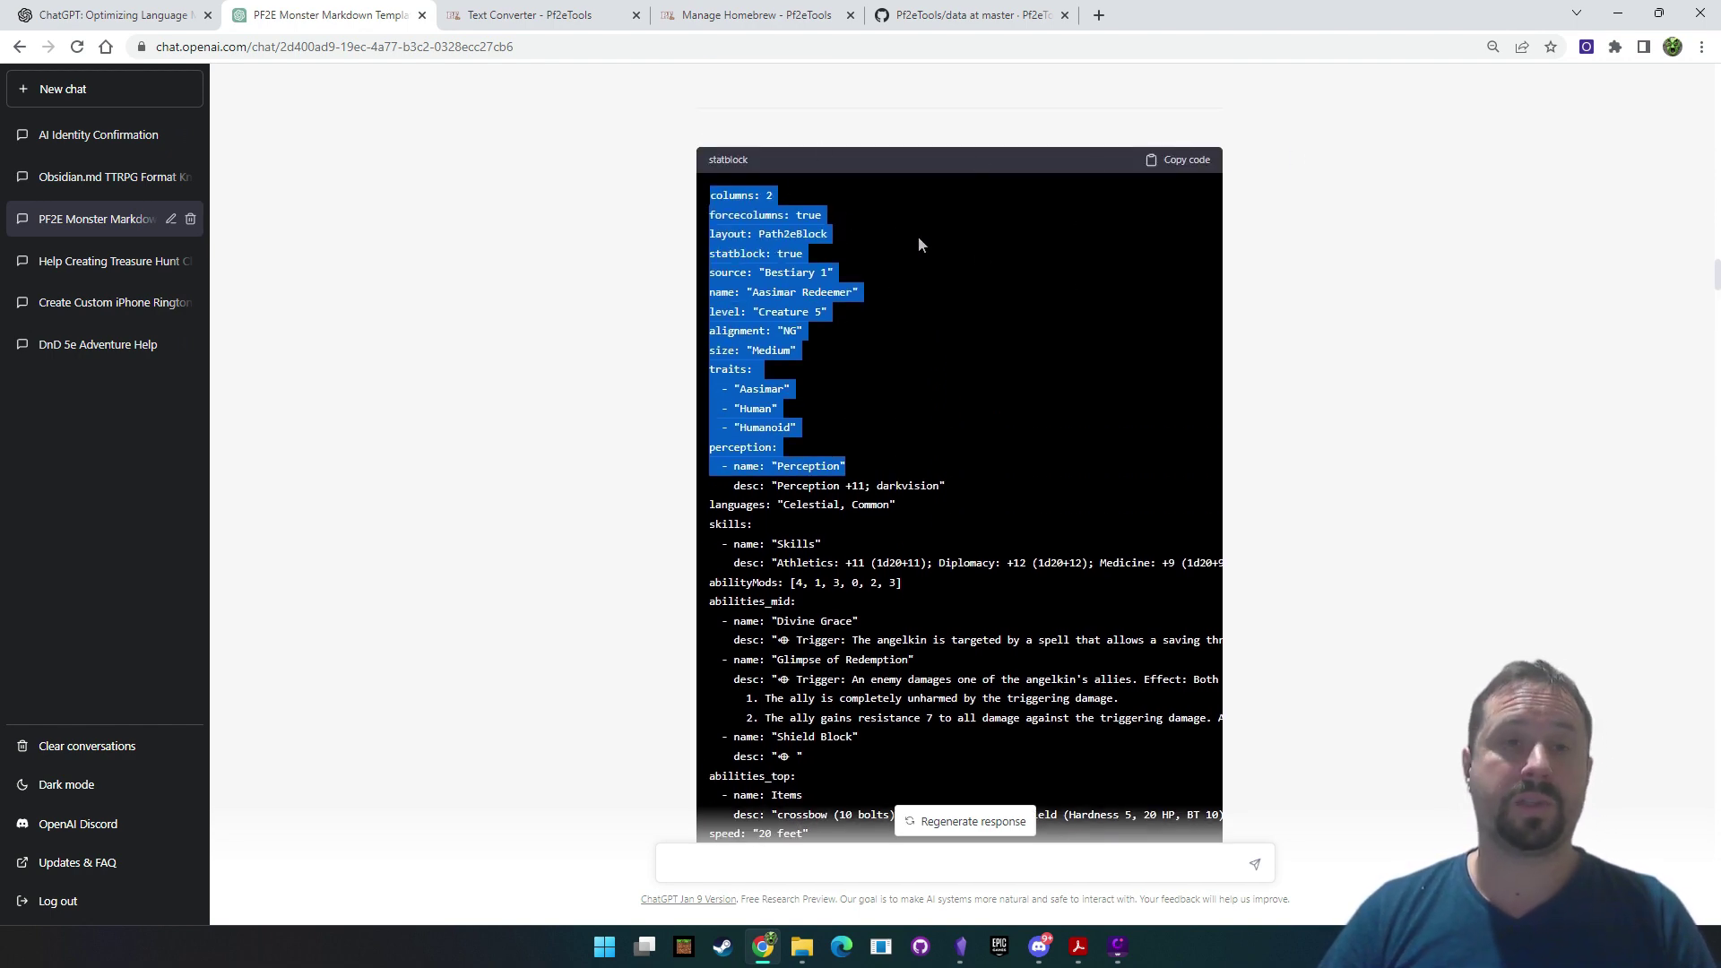
scroll(918, 244, "down", 5)
scroll(947, 349, "up", 3)
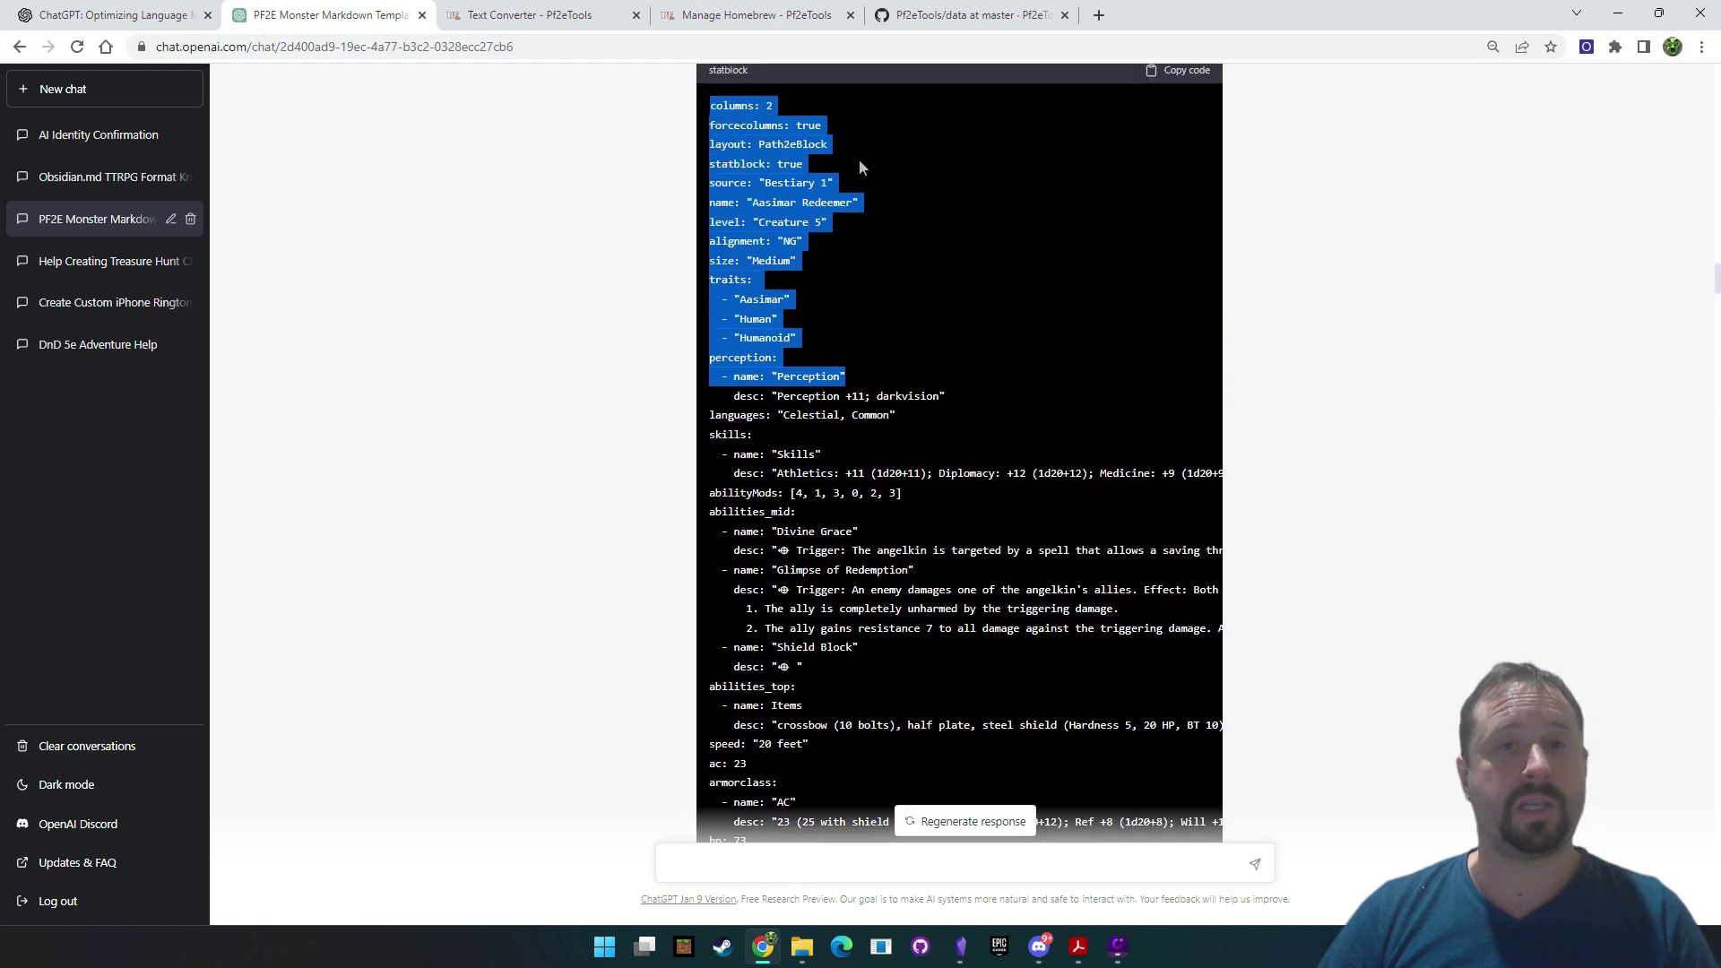
left_click(861, 160)
scroll(1017, 238, "down", 2)
scroll(1018, 236, "down", 4)
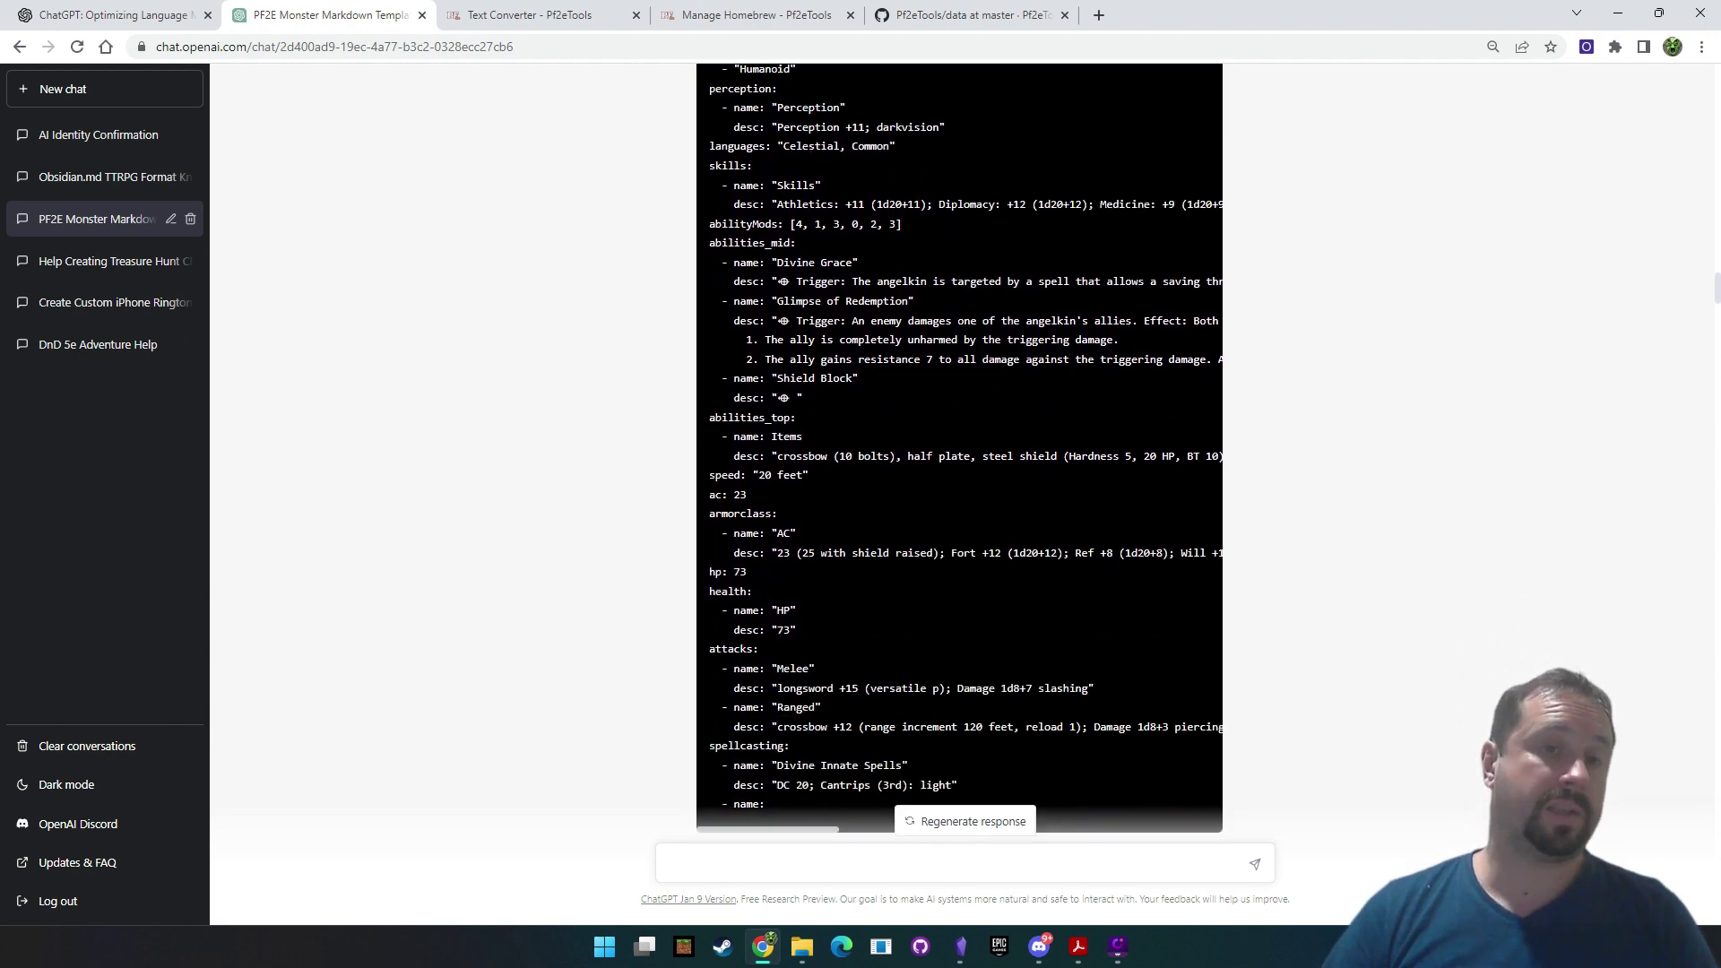
Read the follow-up messages asking why ChatGPT stopped and requesting the Wight in this format
scroll(941, 244, "down", 2)
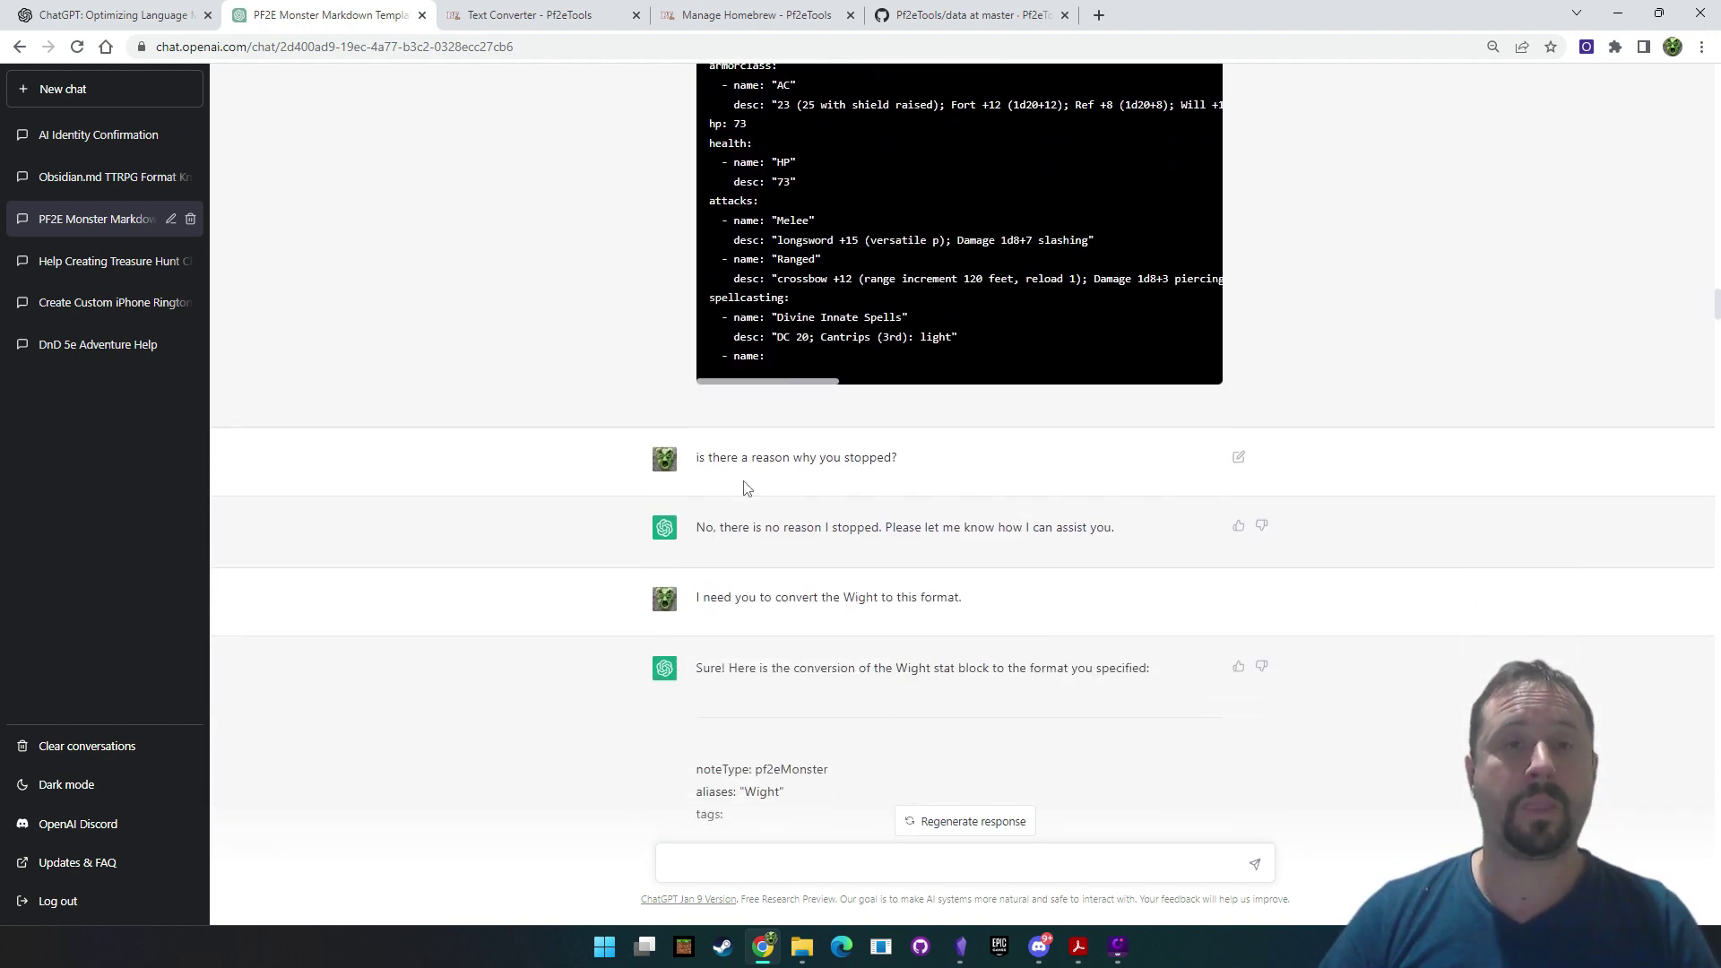
left_click_drag(898, 458, 718, 470)
scroll(1089, 394, "down", 2)
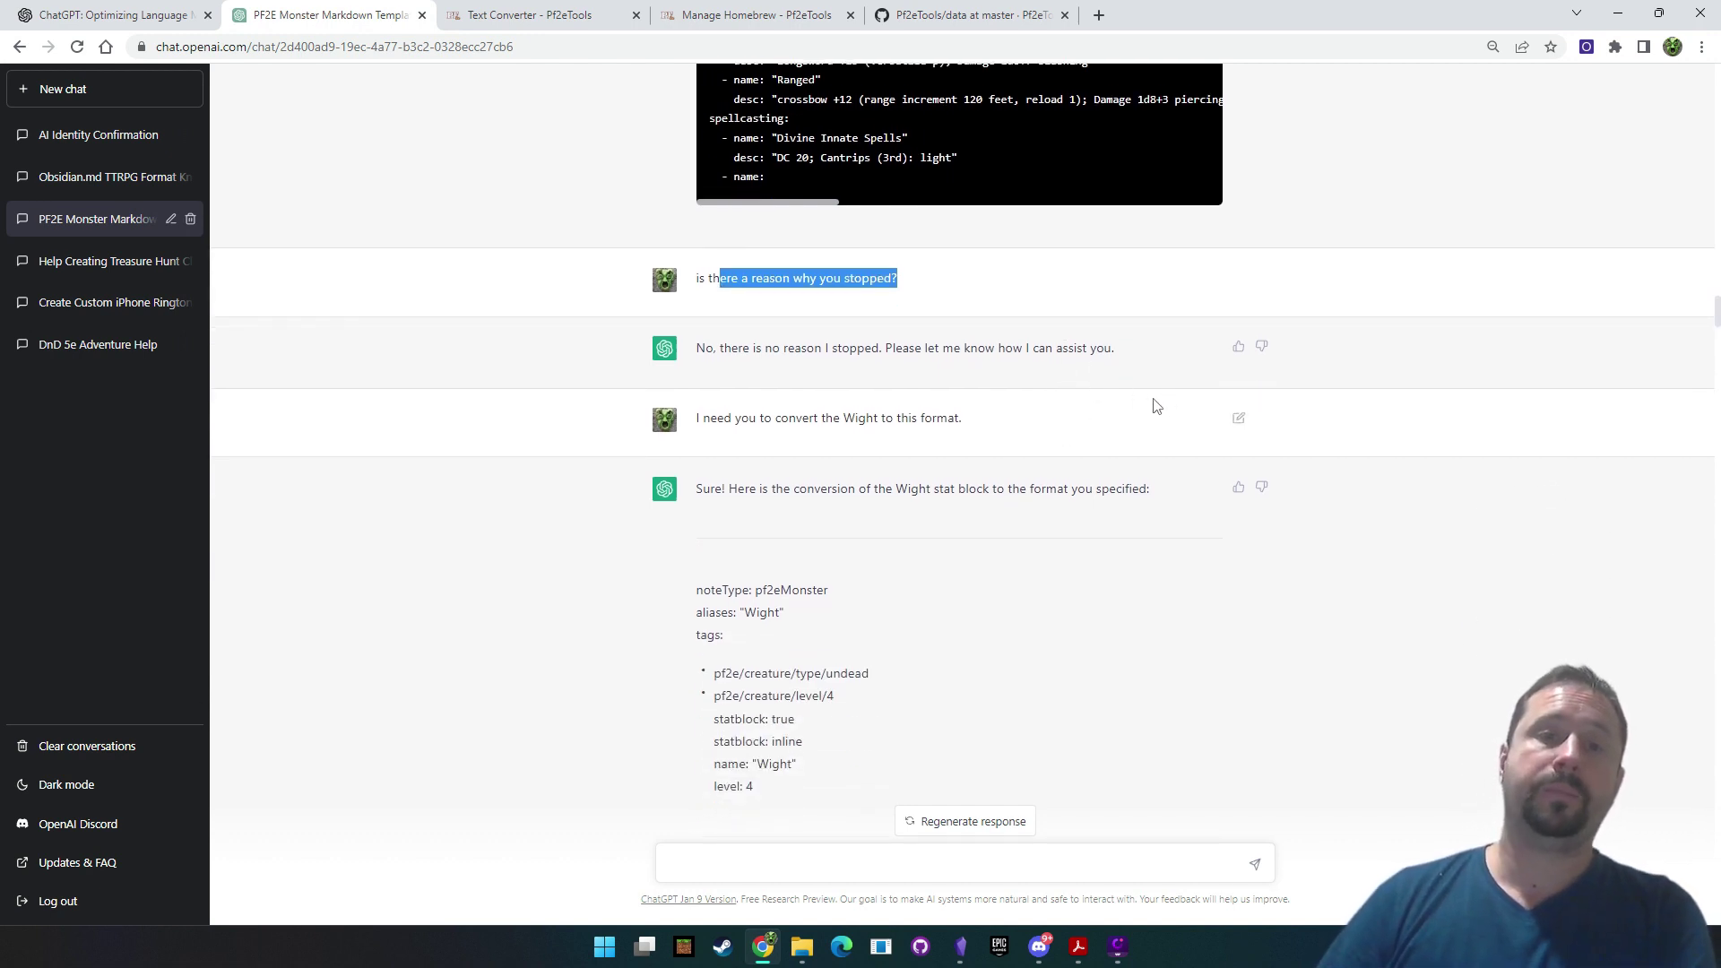
scroll(1156, 406, "down", 2)
left_click_drag(1007, 253, 545, 239)
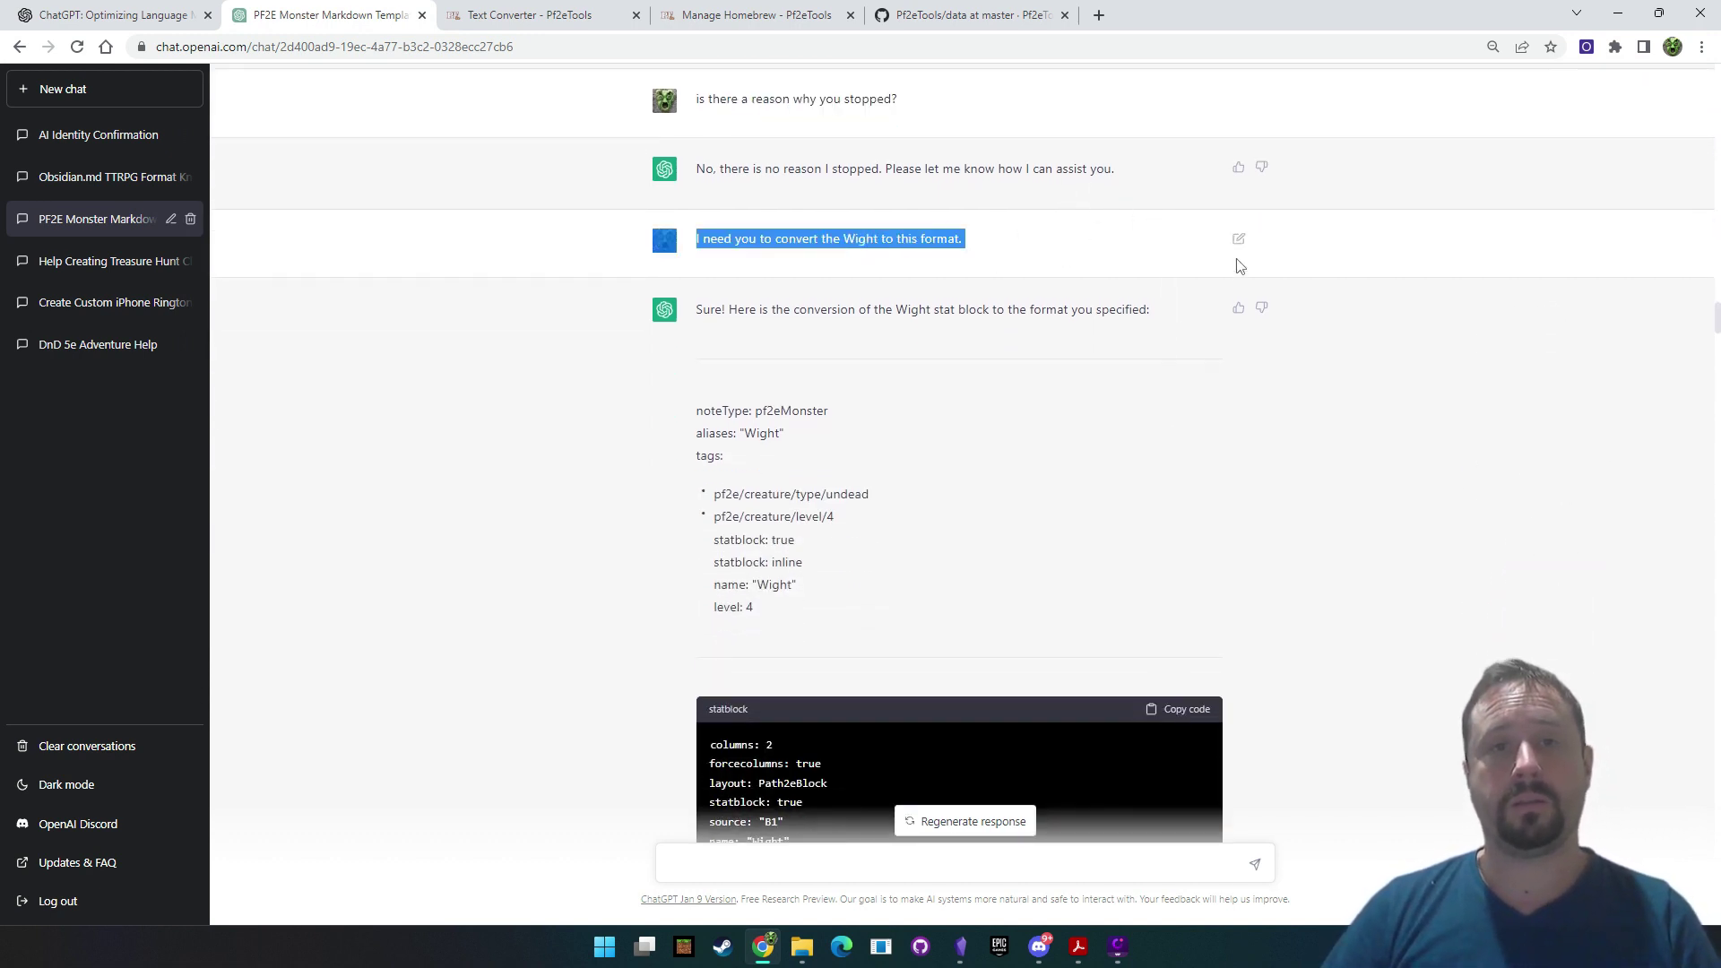
Compare the template statblock in the correction message with the Aasimar Redeemer code block ChatGPT returned
scroll(1156, 304, "up", 15)
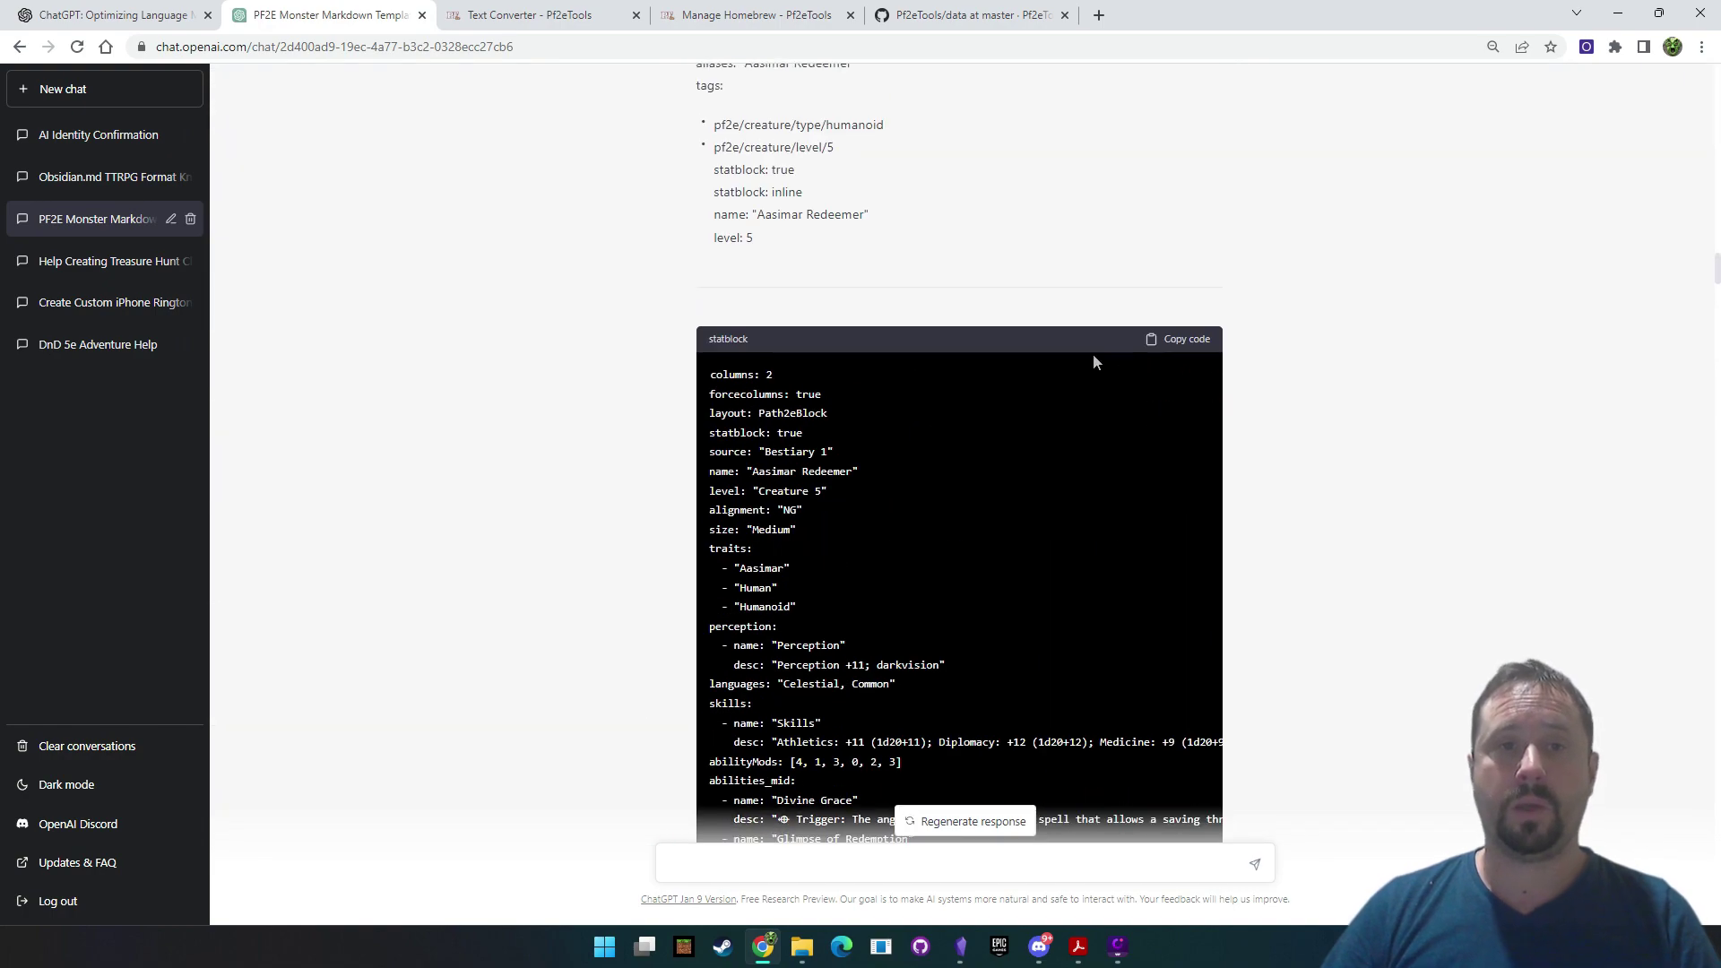
scroll(1093, 360, "up", 15)
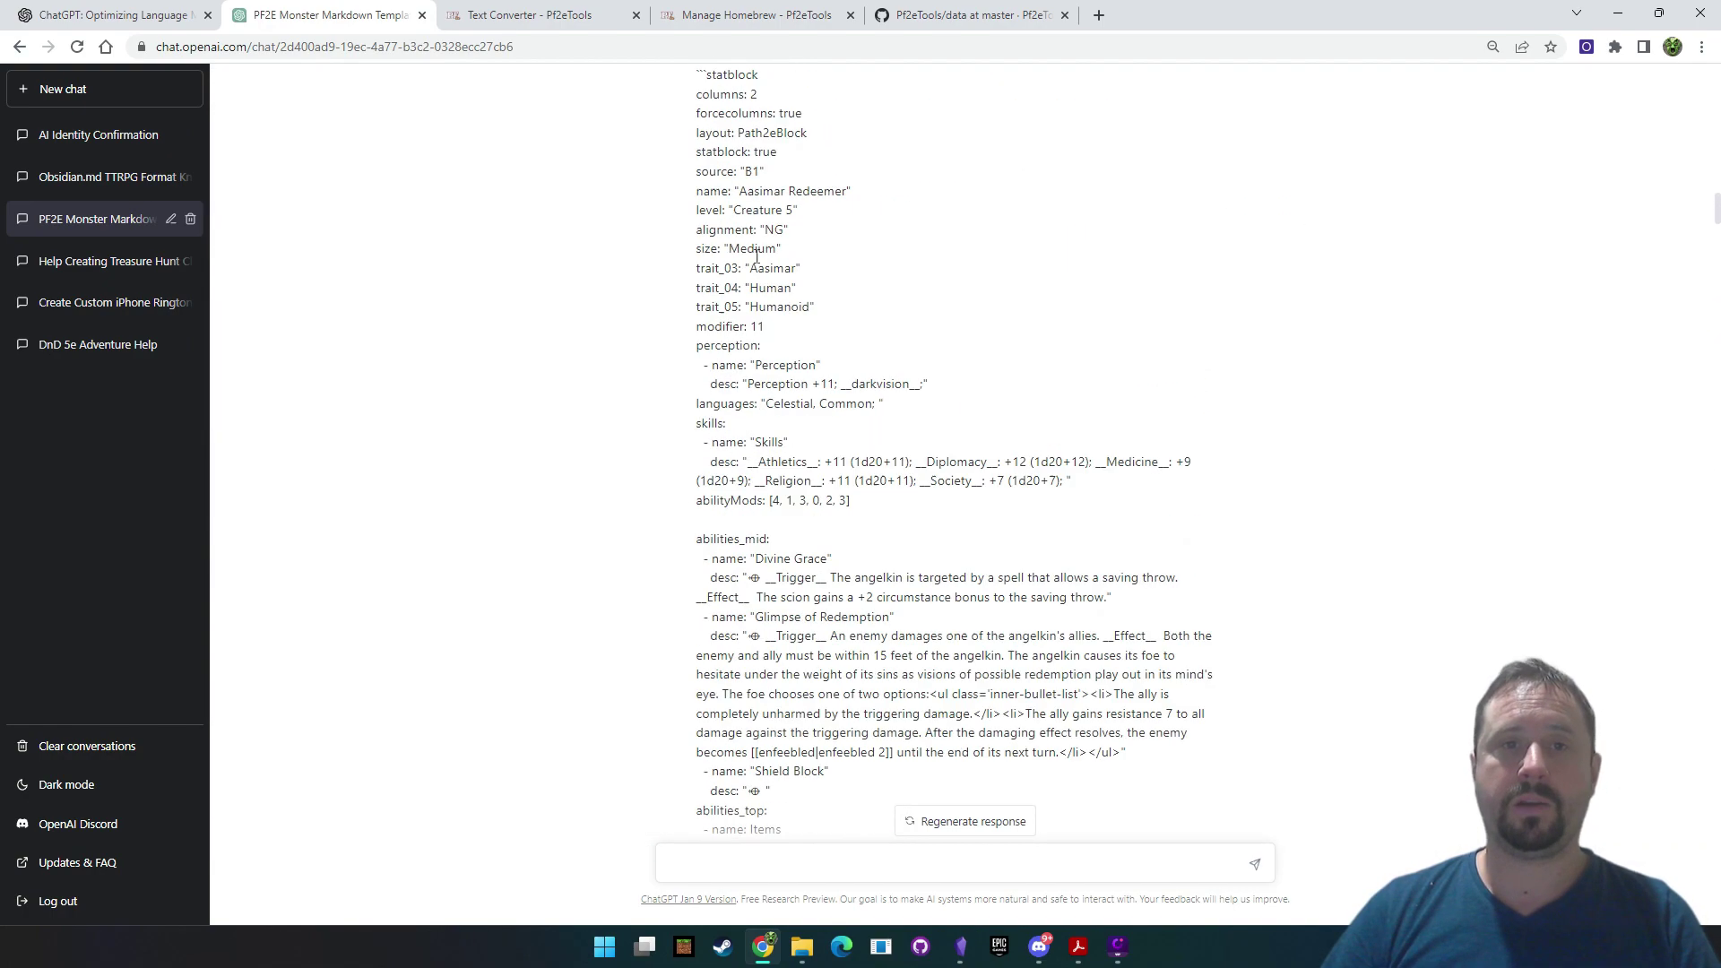
scroll(755, 256, "up", 3)
left_click_drag(699, 154, 861, 588)
scroll(900, 530, "down", 15)
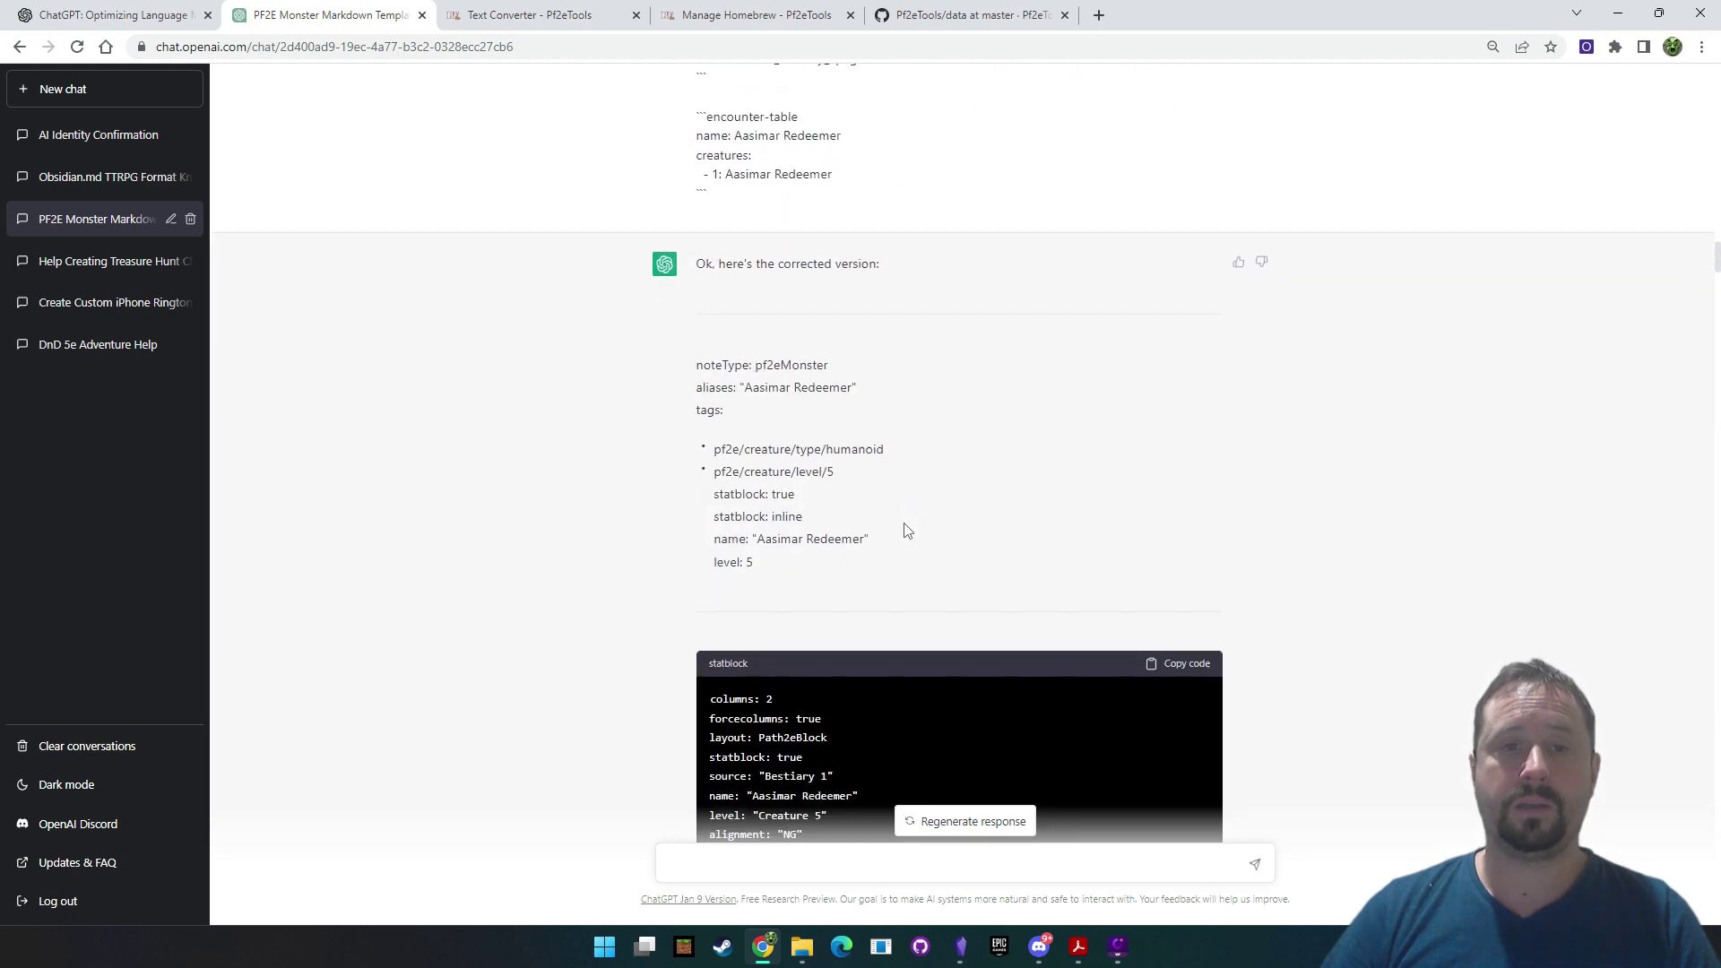
scroll(905, 530, "down", 5)
left_click_drag(757, 293, 1003, 702)
scroll(1398, 412, "down", 8)
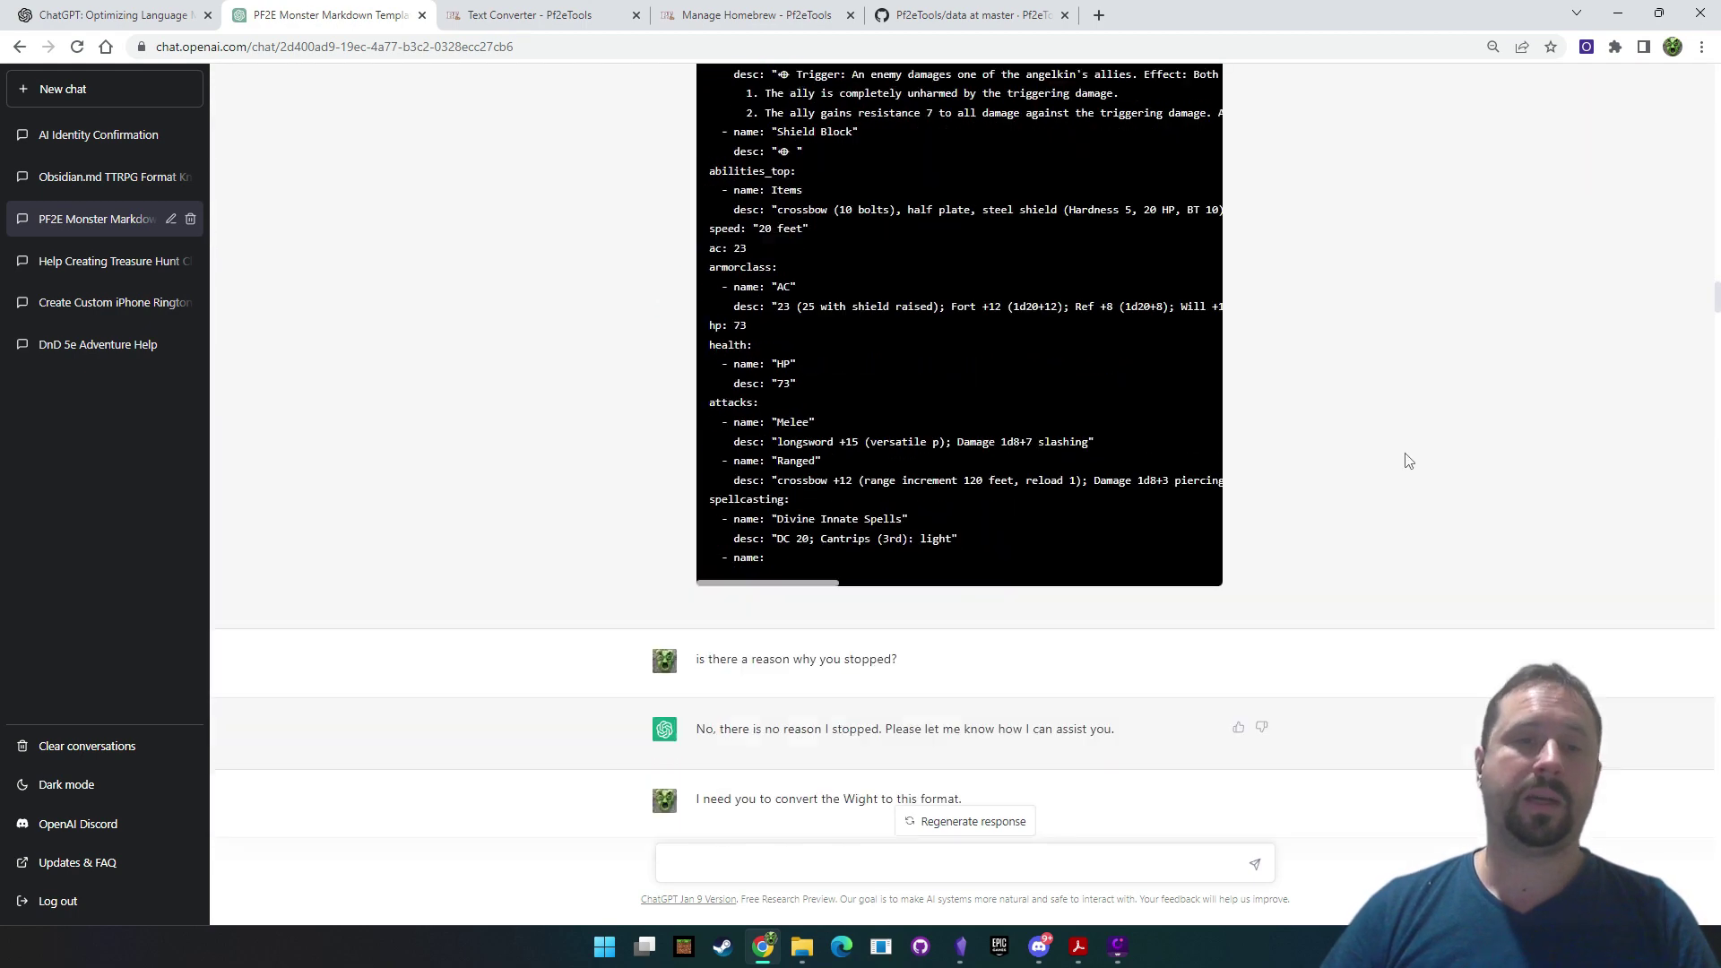
Revisit the request to convert the Wight and the note header that opens ChatGPT's reply
scroll(1403, 461, "up", 10)
scroll(1396, 430, "down", 3)
scroll(1344, 422, "up", 3)
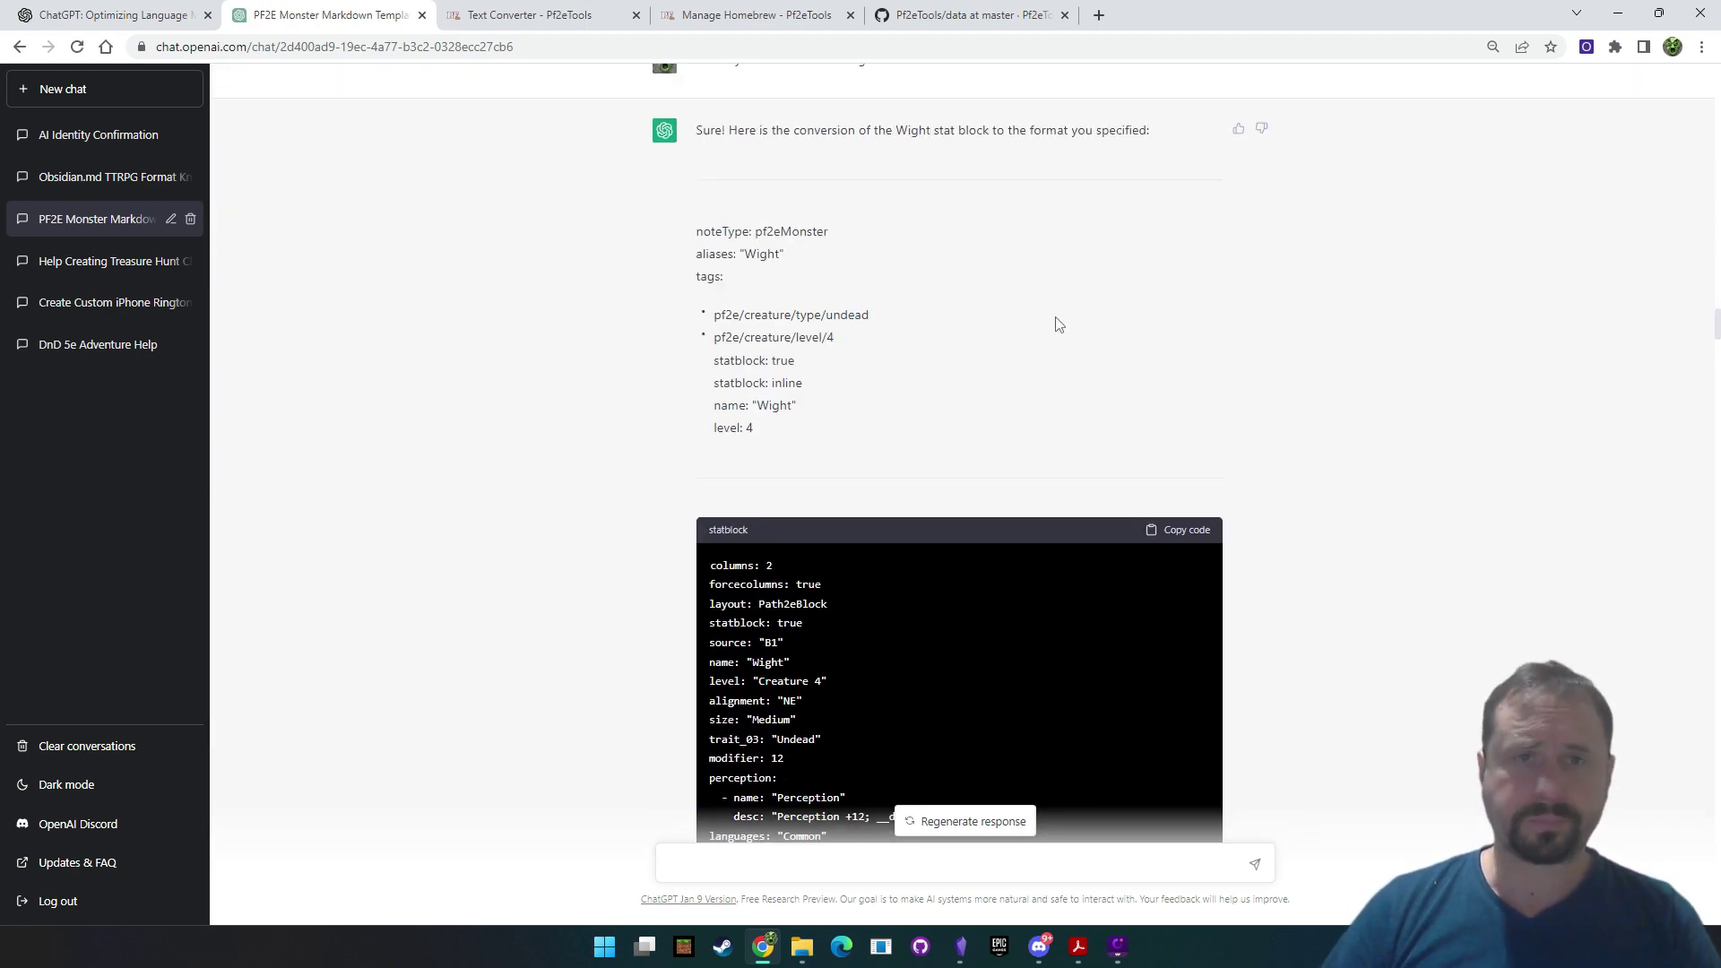
scroll(1057, 324, "up", 3)
left_click_drag(1006, 326, 717, 321)
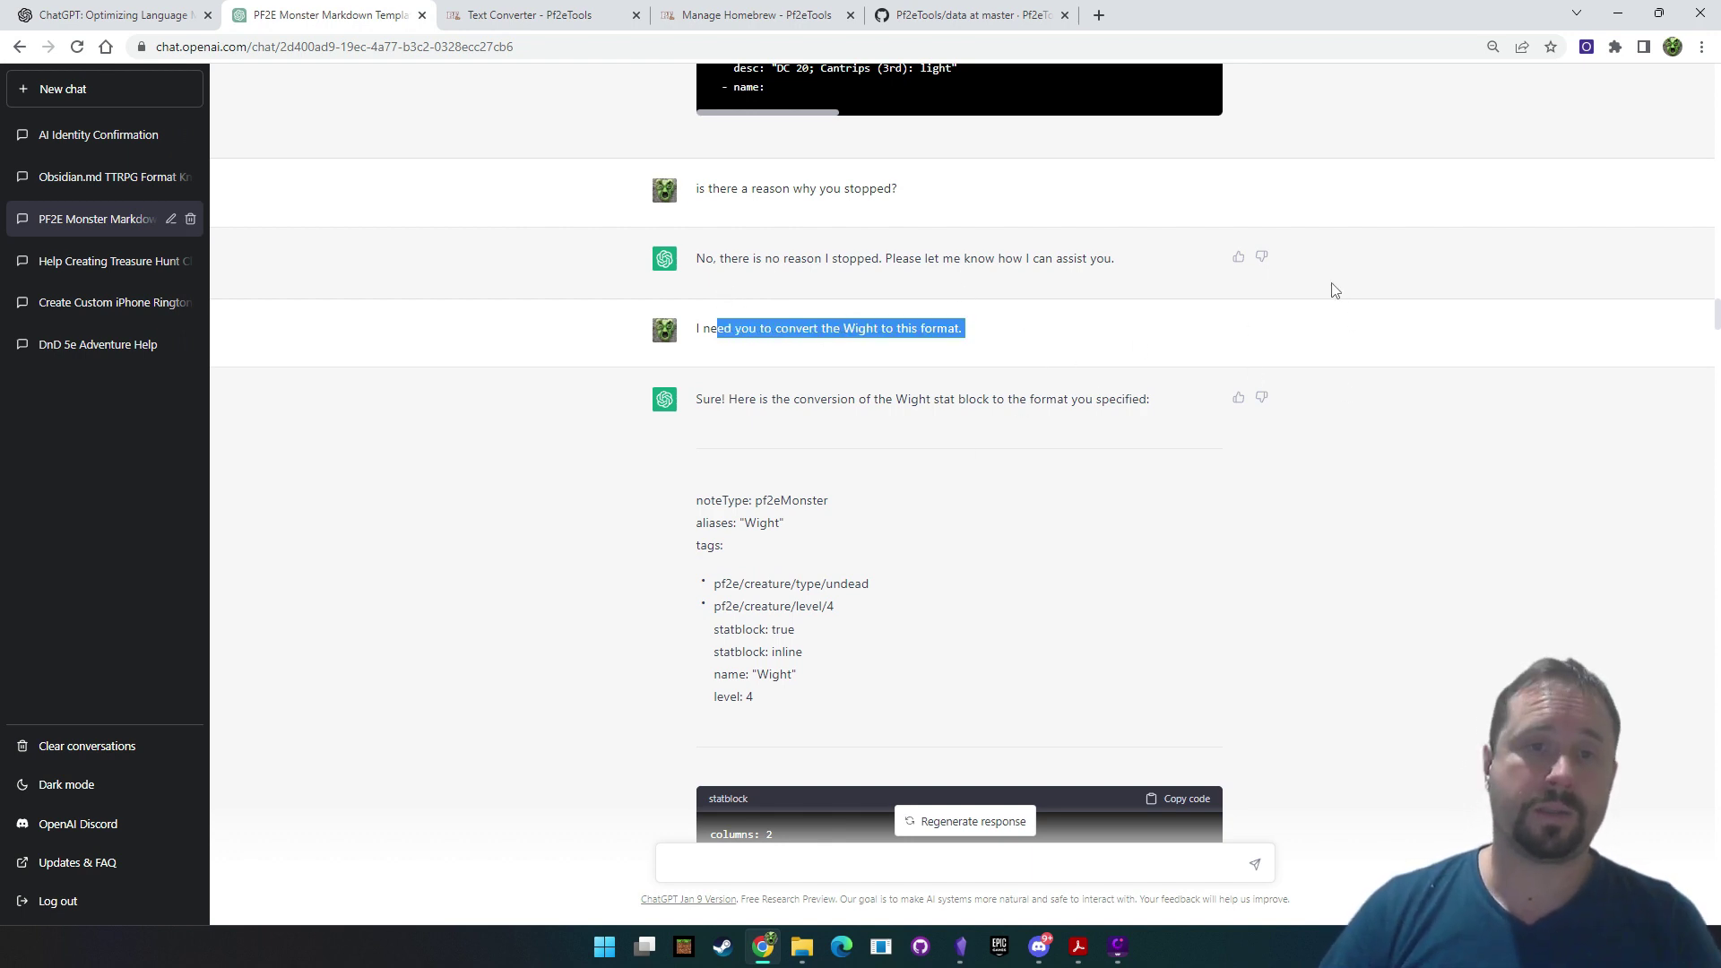
scroll(1363, 300, "down", 1)
Return to the original Wight Creature 3 stat block and review its full pasted text
scroll(1091, 427, "up", 10)
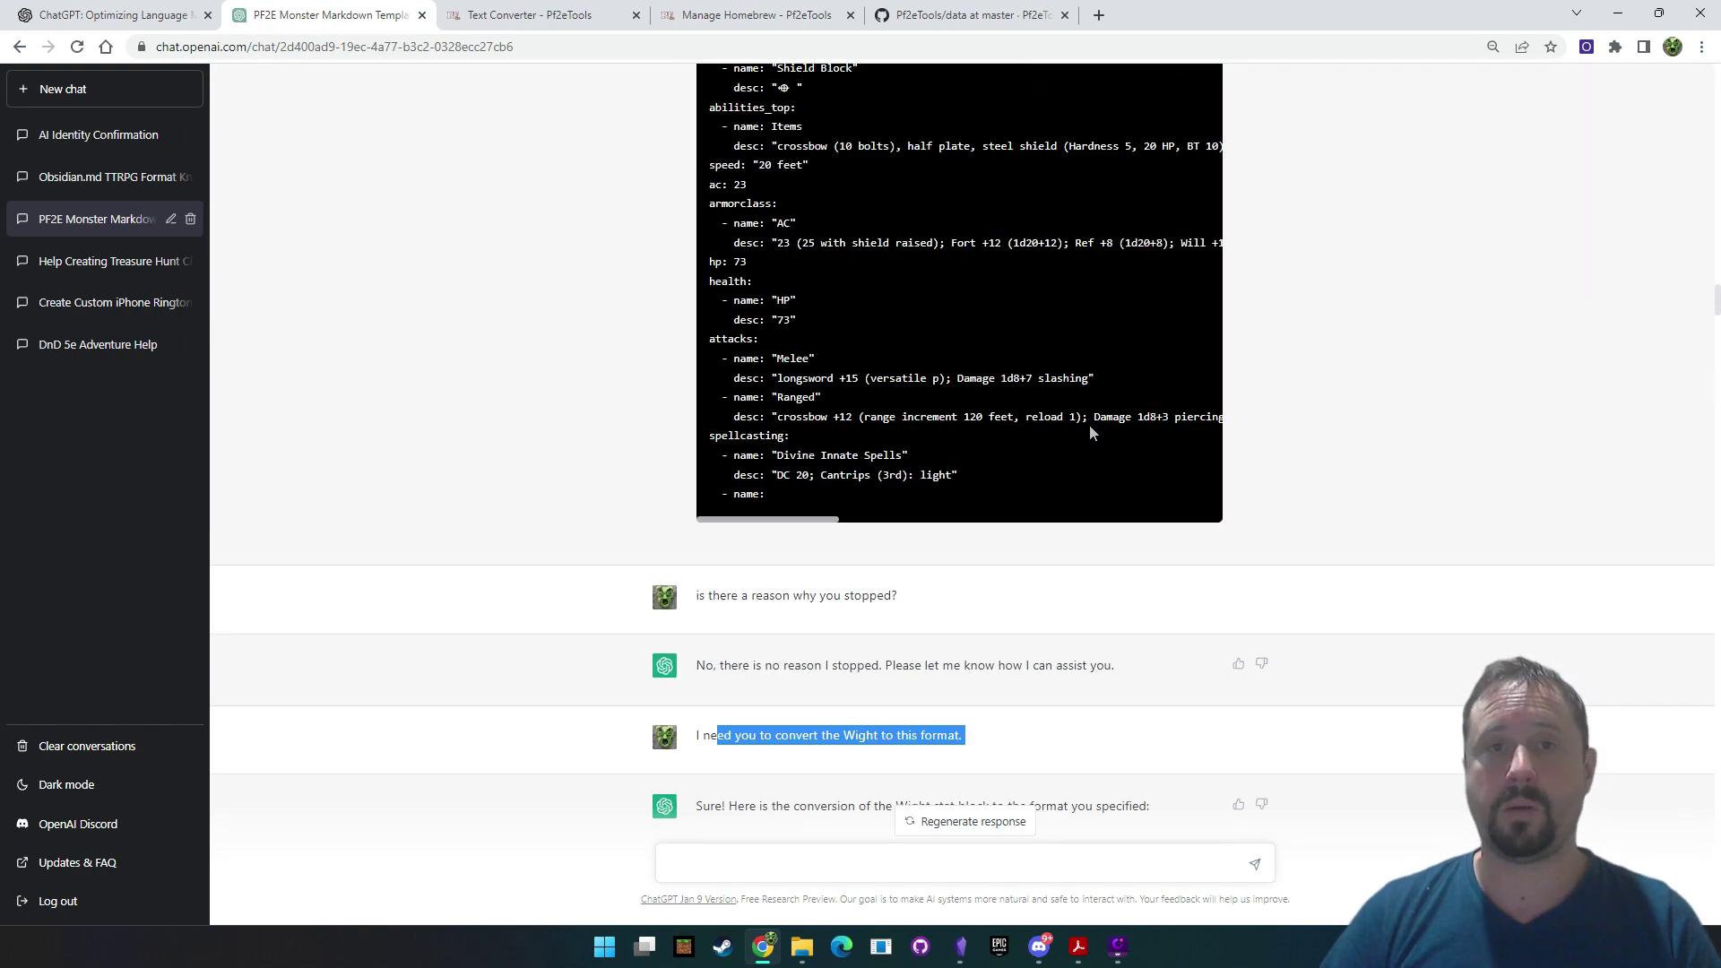
scroll(1094, 417, "up", 15)
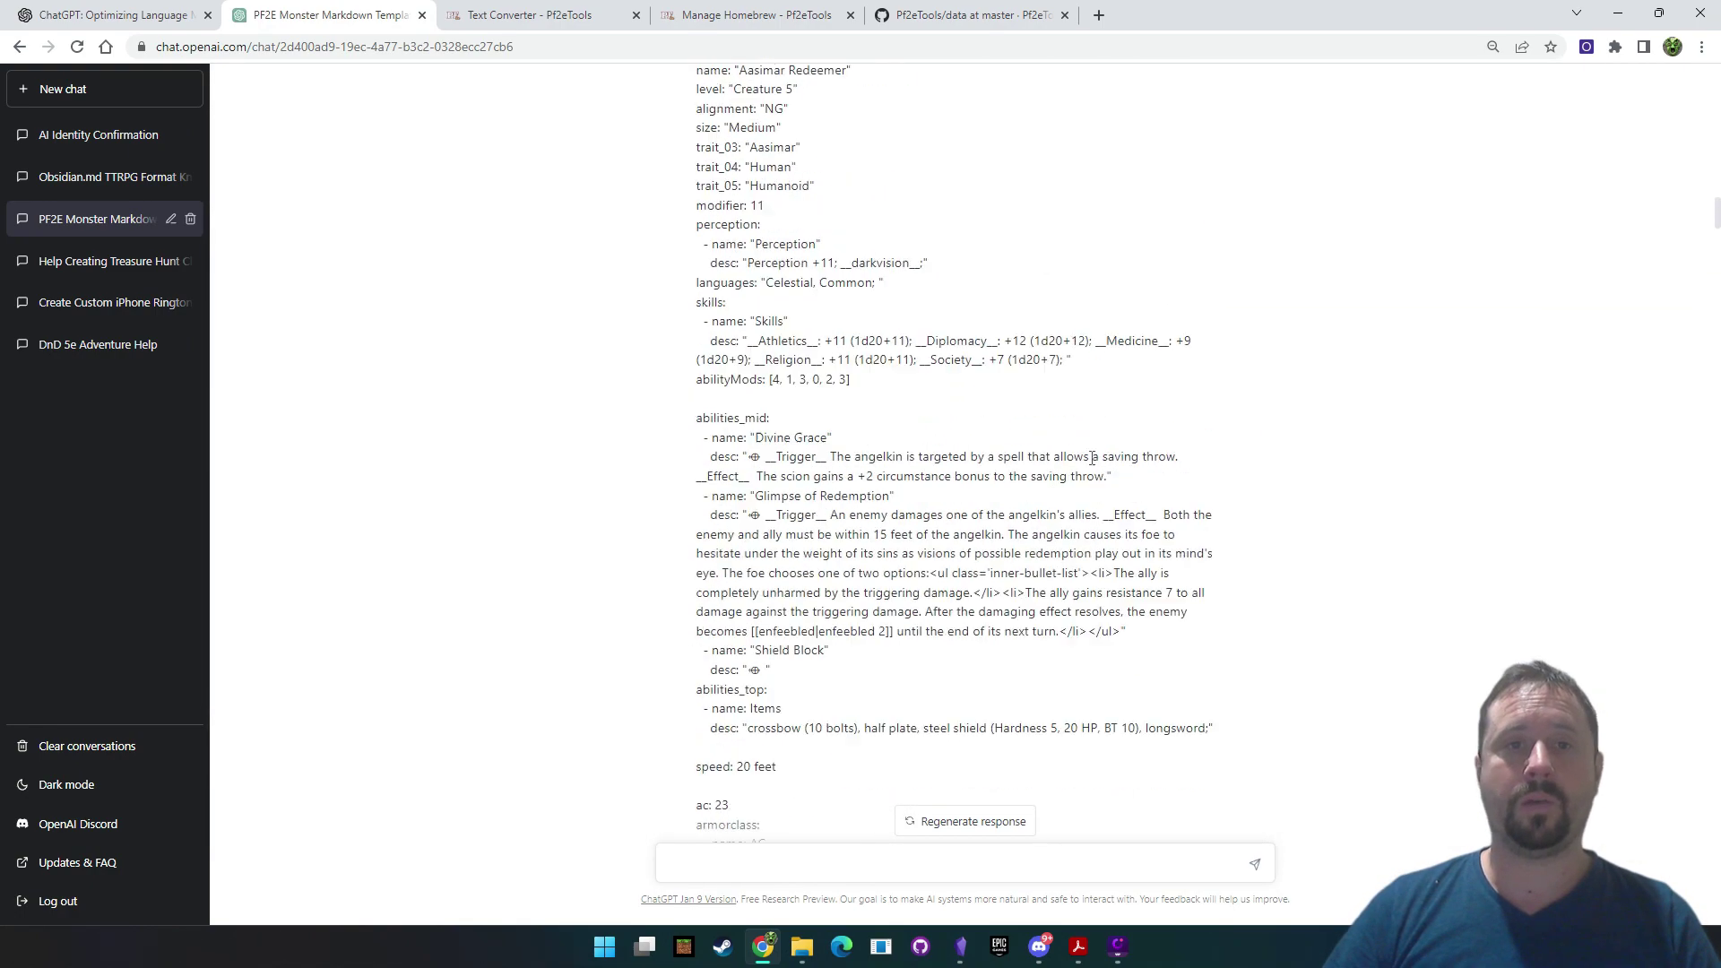
scroll(1099, 469, "up", 8)
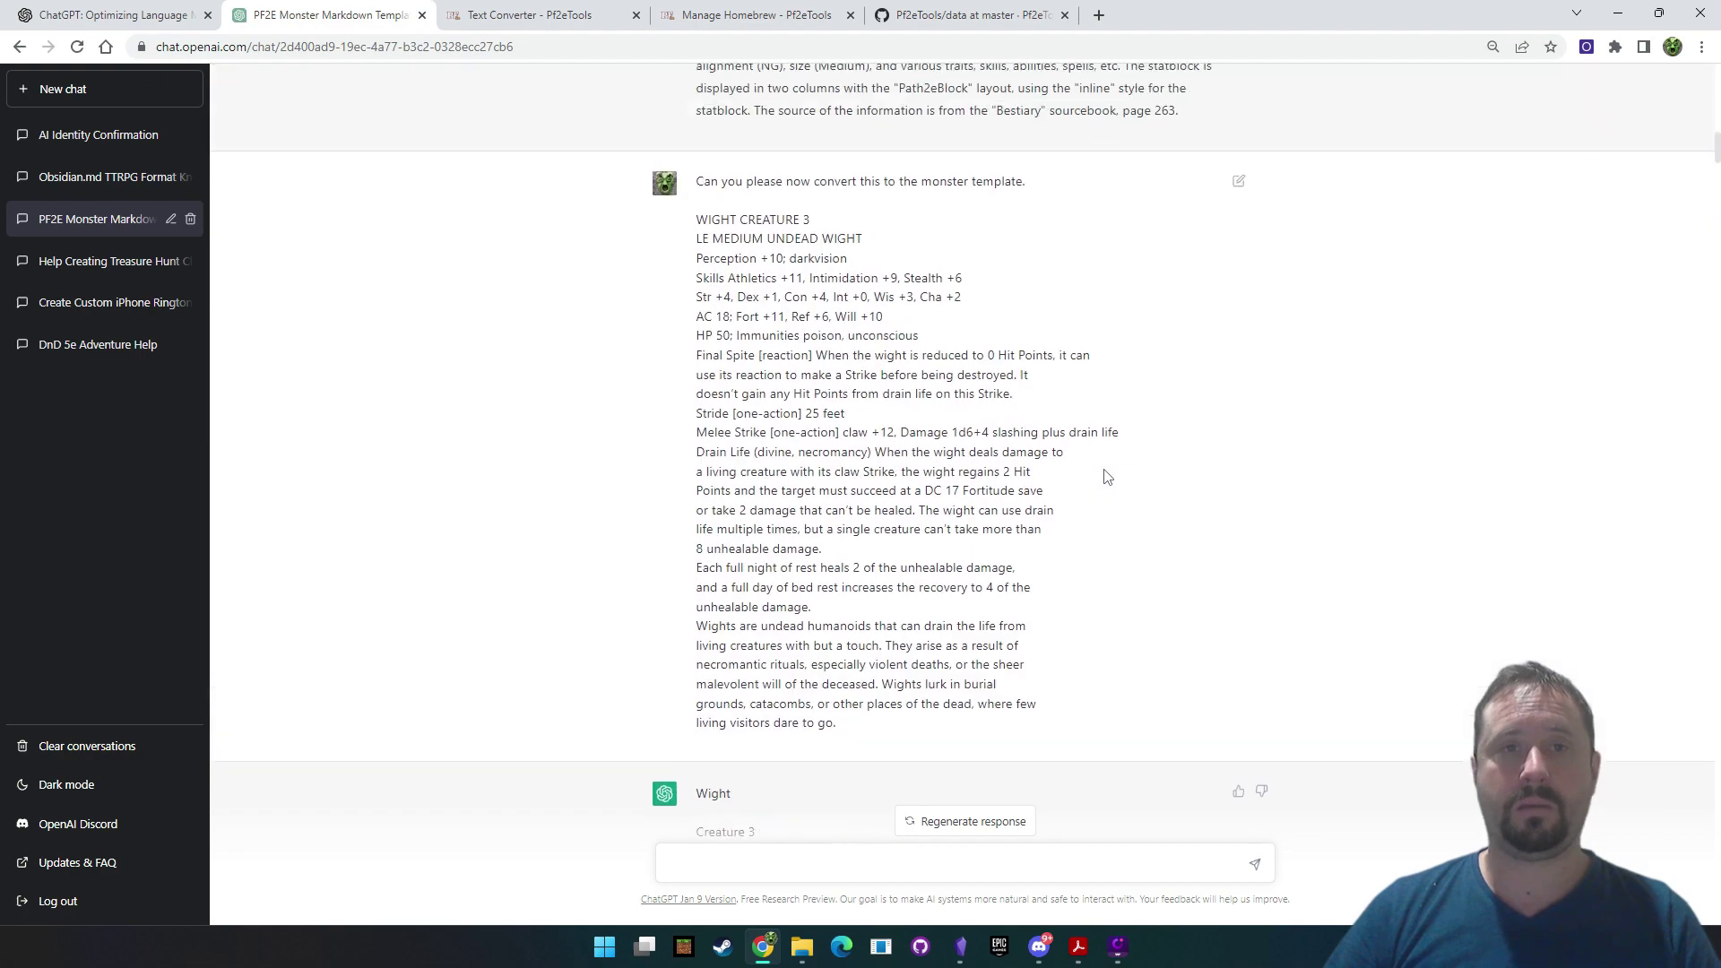
left_click_drag(850, 728, 691, 233)
Examine the converted Wight statblock code, from its basic attributes through abilities and attacks to the encounter block
scroll(1345, 385, "down", 15)
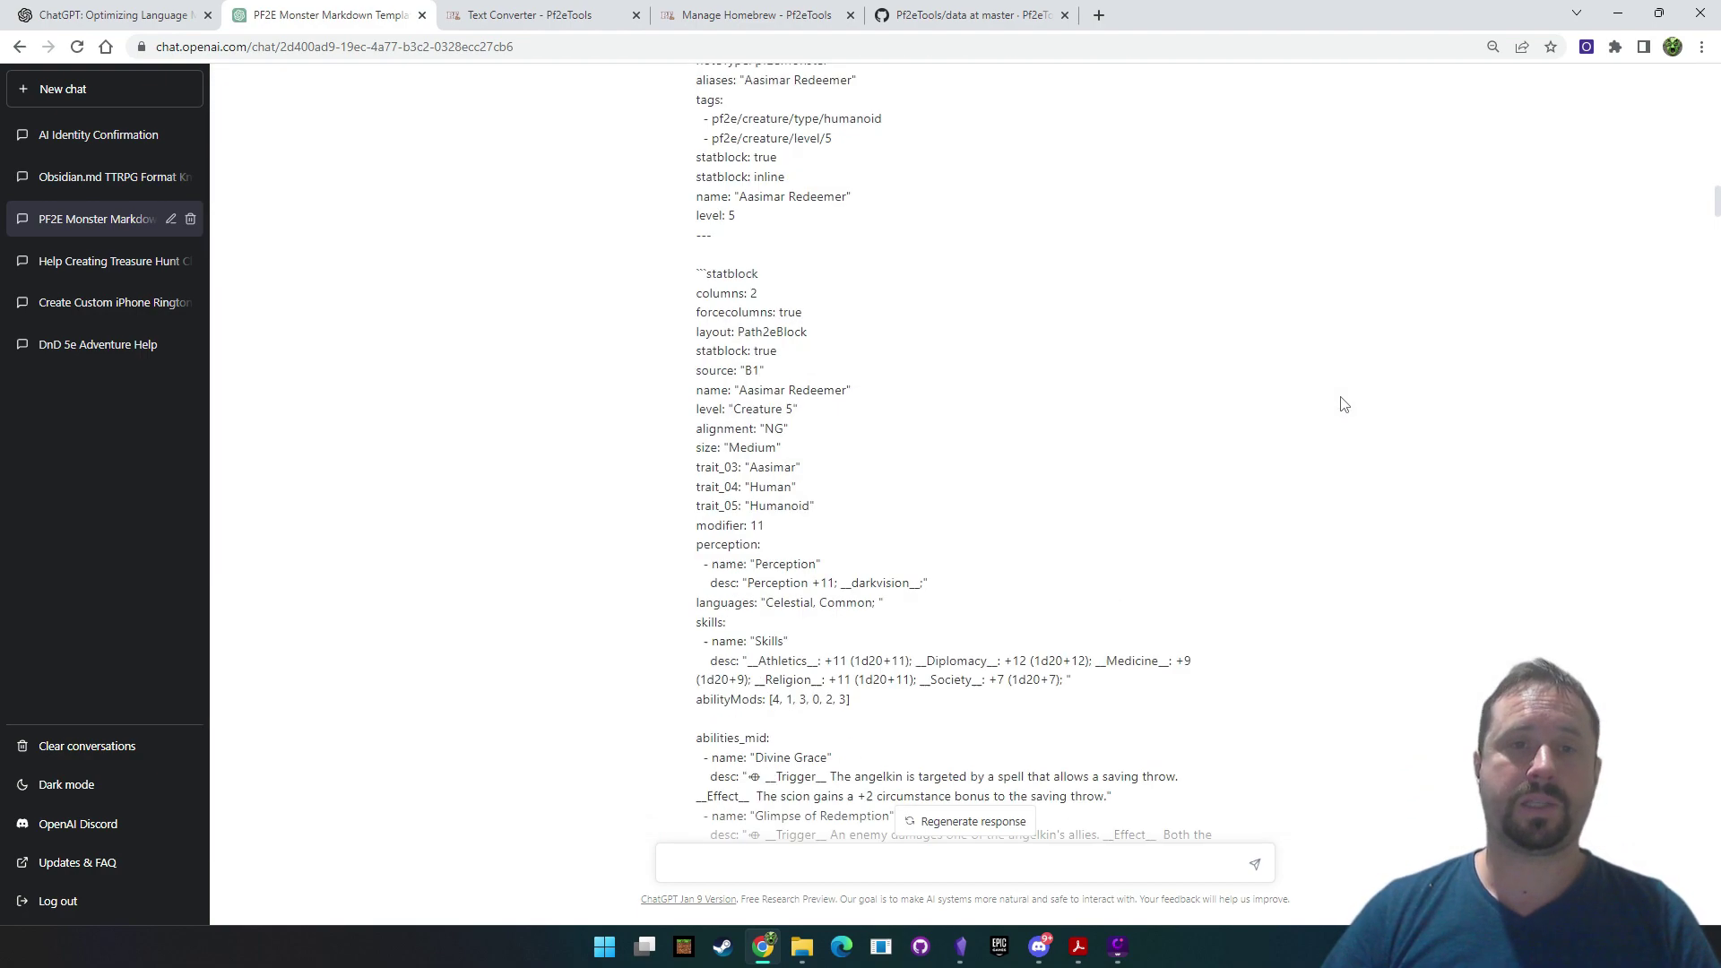
scroll(1339, 410, "down", 20)
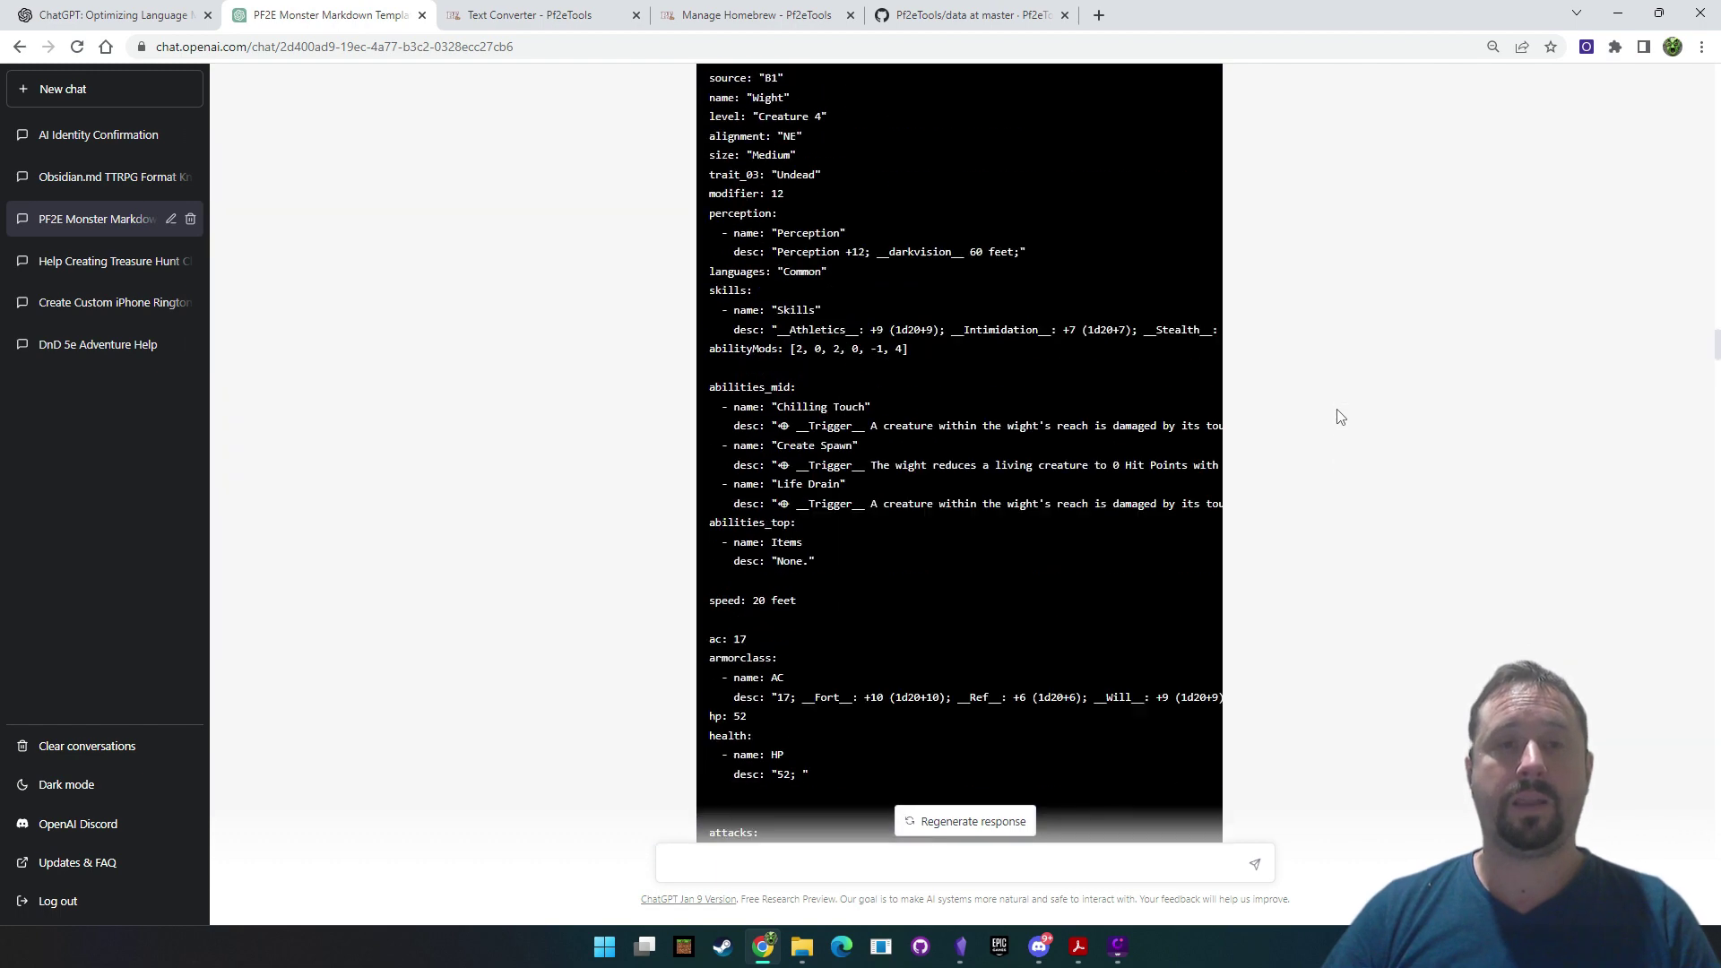
scroll(1336, 410, "up", 3)
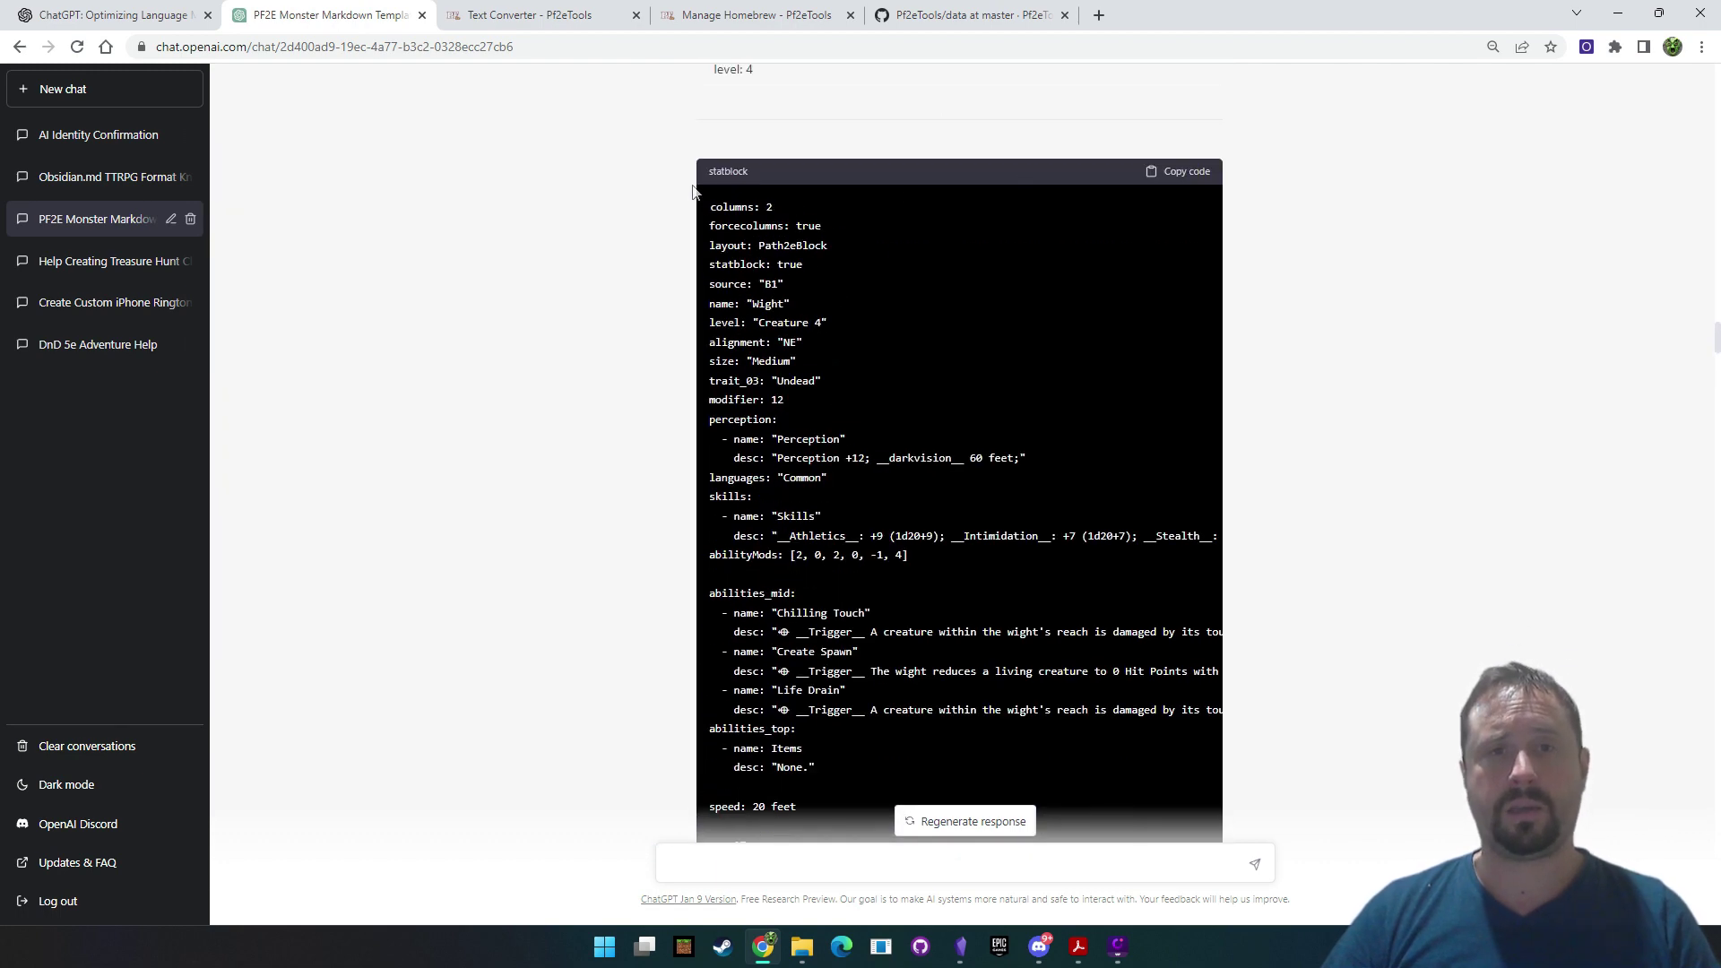
left_click_drag(692, 191, 885, 613)
scroll(891, 574, "down", 5)
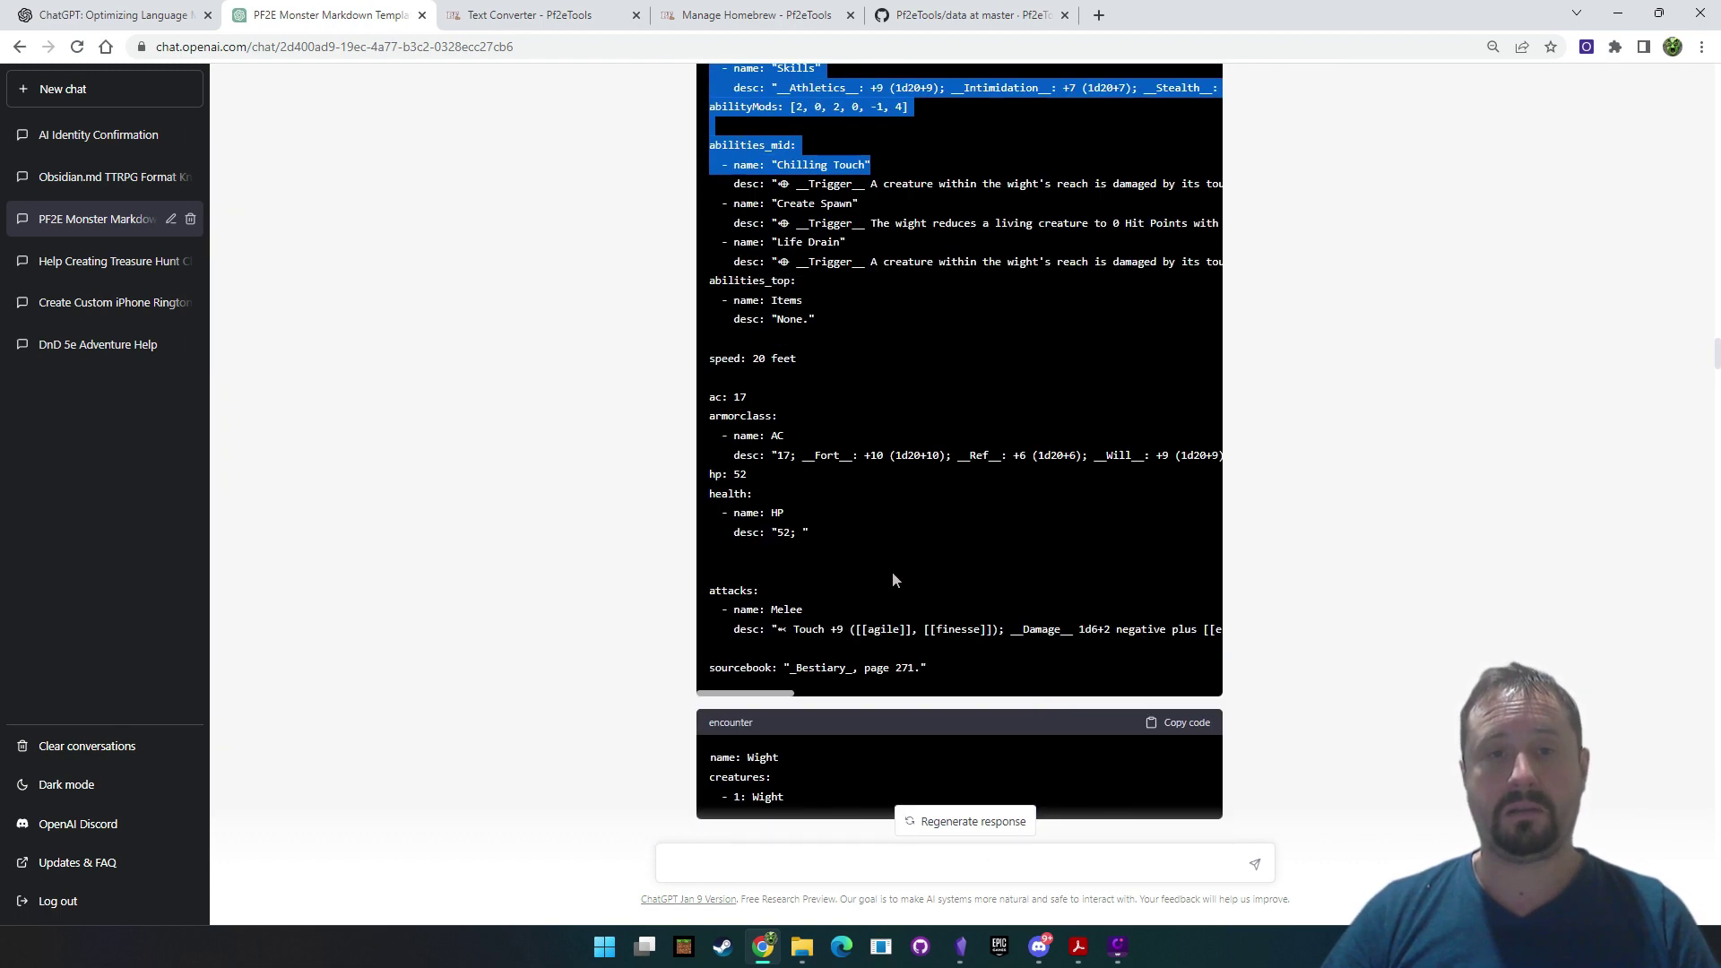
scroll(1161, 466, "up", 6)
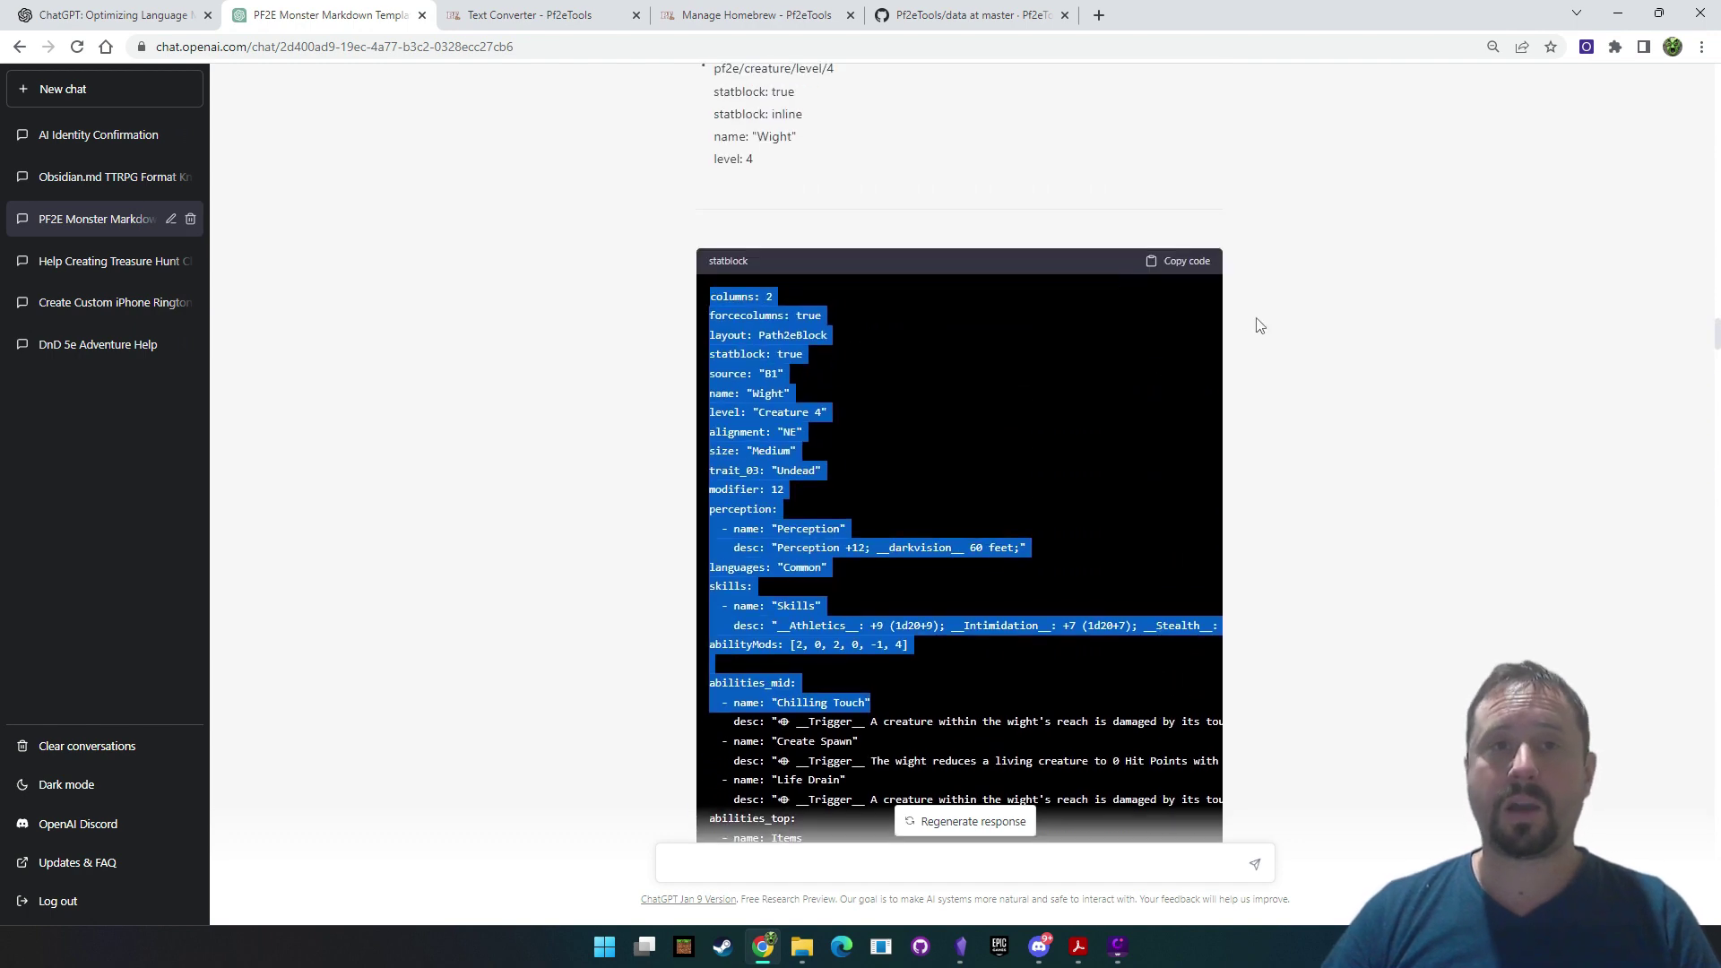
Copy ChatGPT's converted Wight output, from the encounter block back up through the statblock and note header
scroll(1254, 325, "down", 8)
scroll(799, 384, "up", 7)
left_click_drag(808, 482, 697, 235)
scroll(789, 376, "up", 4)
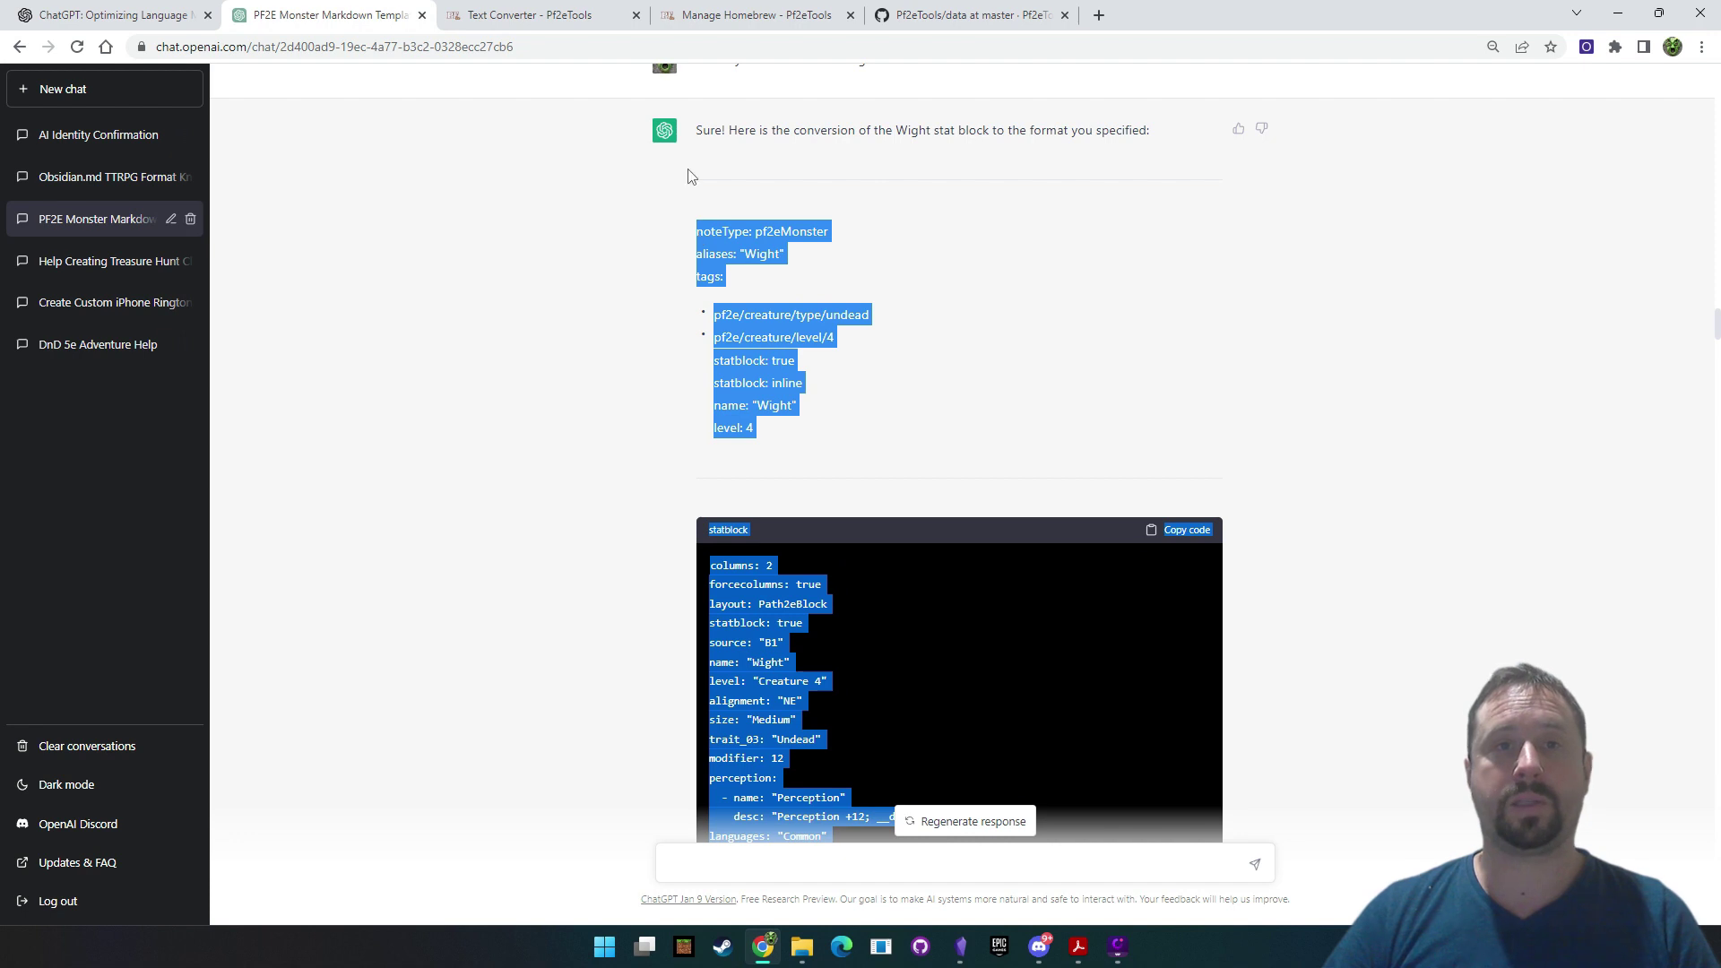
left_click_drag(690, 176, 1130, 148)
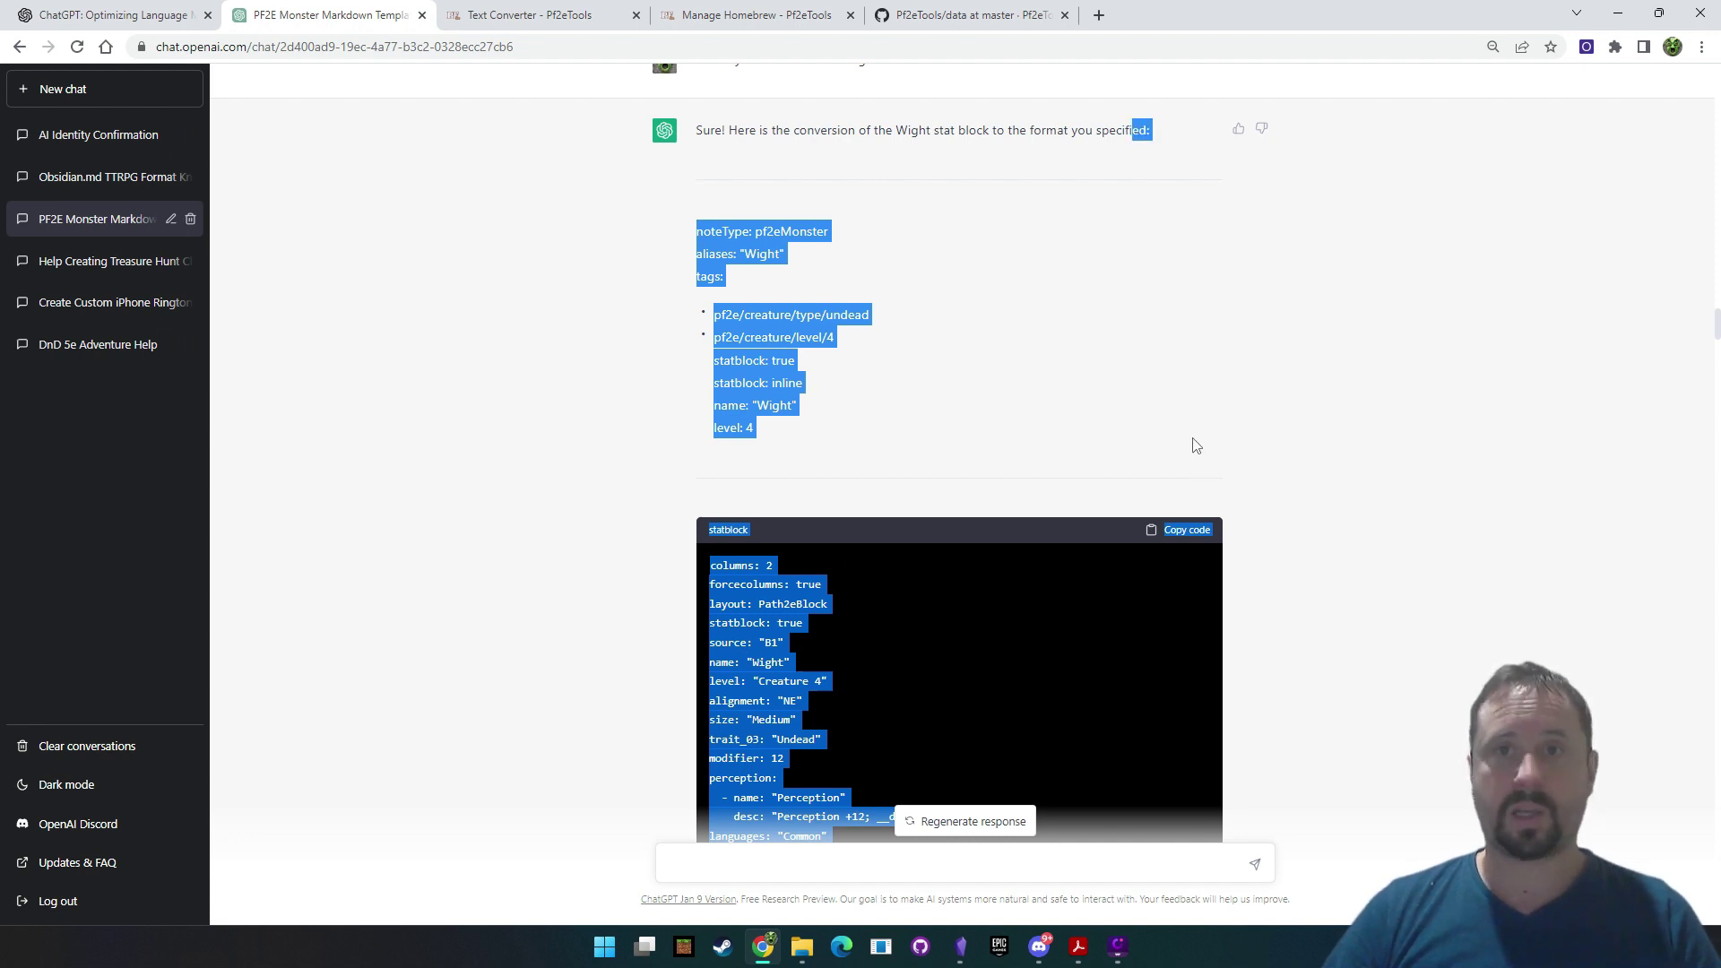
Switch to the PF2eYouTubeVault window in Obsidian and create a new blank note
mouse_move(960, 948)
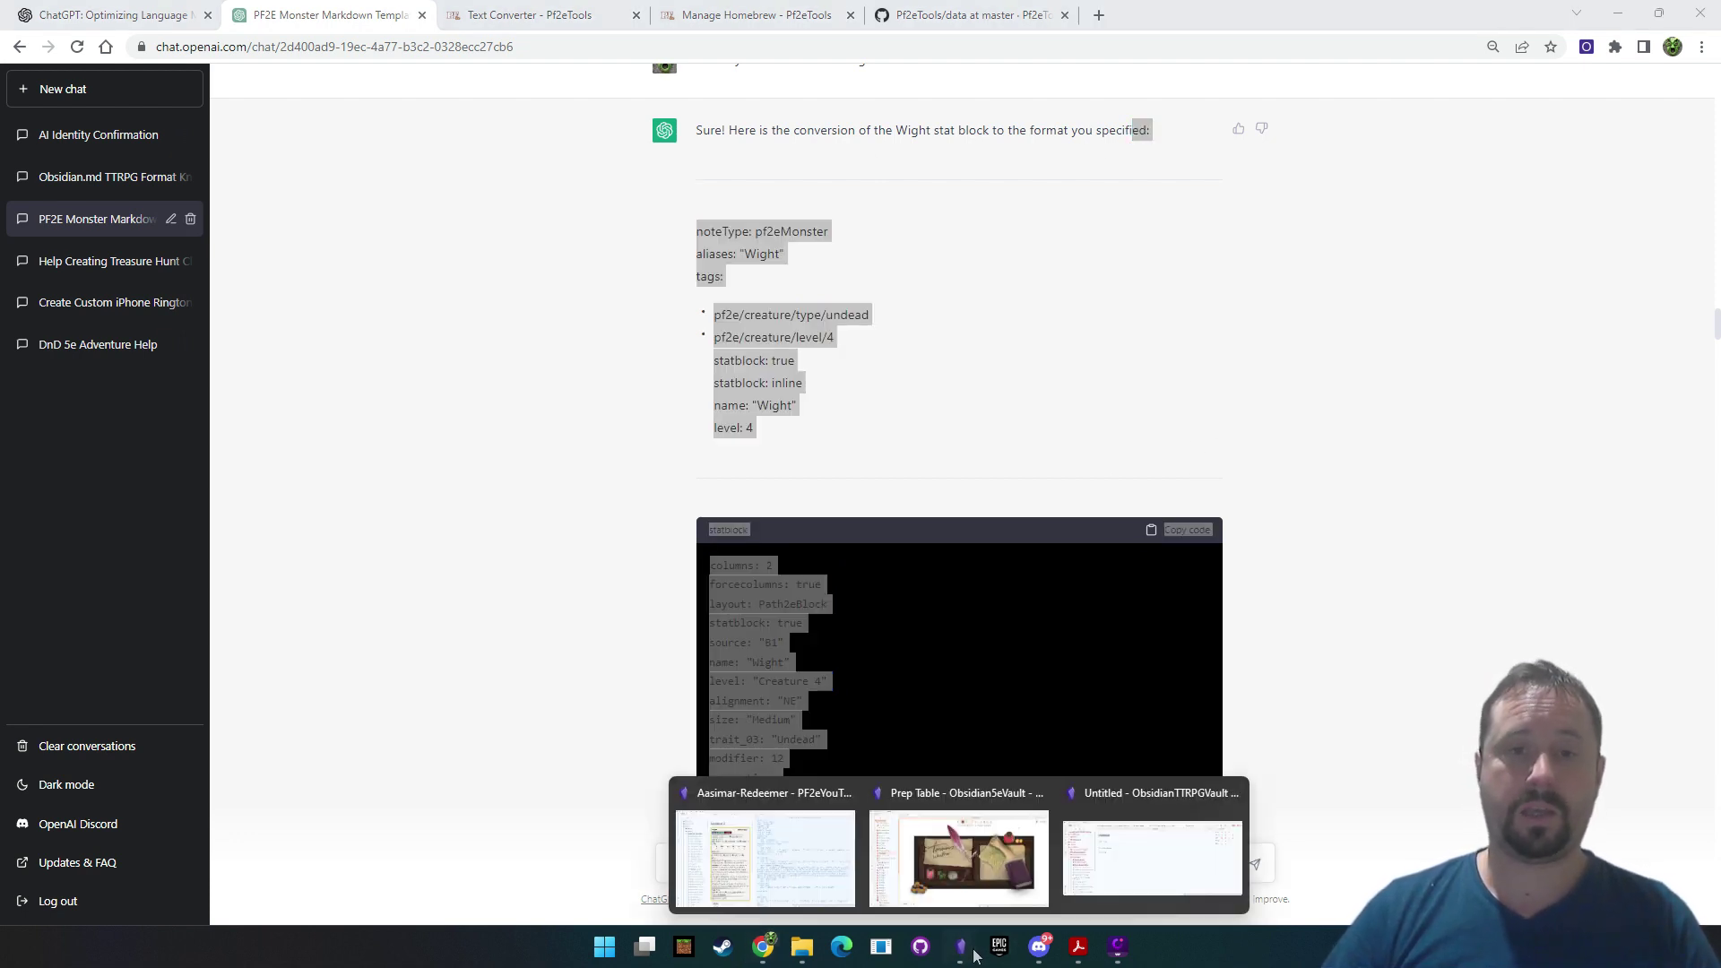
left_click(771, 838)
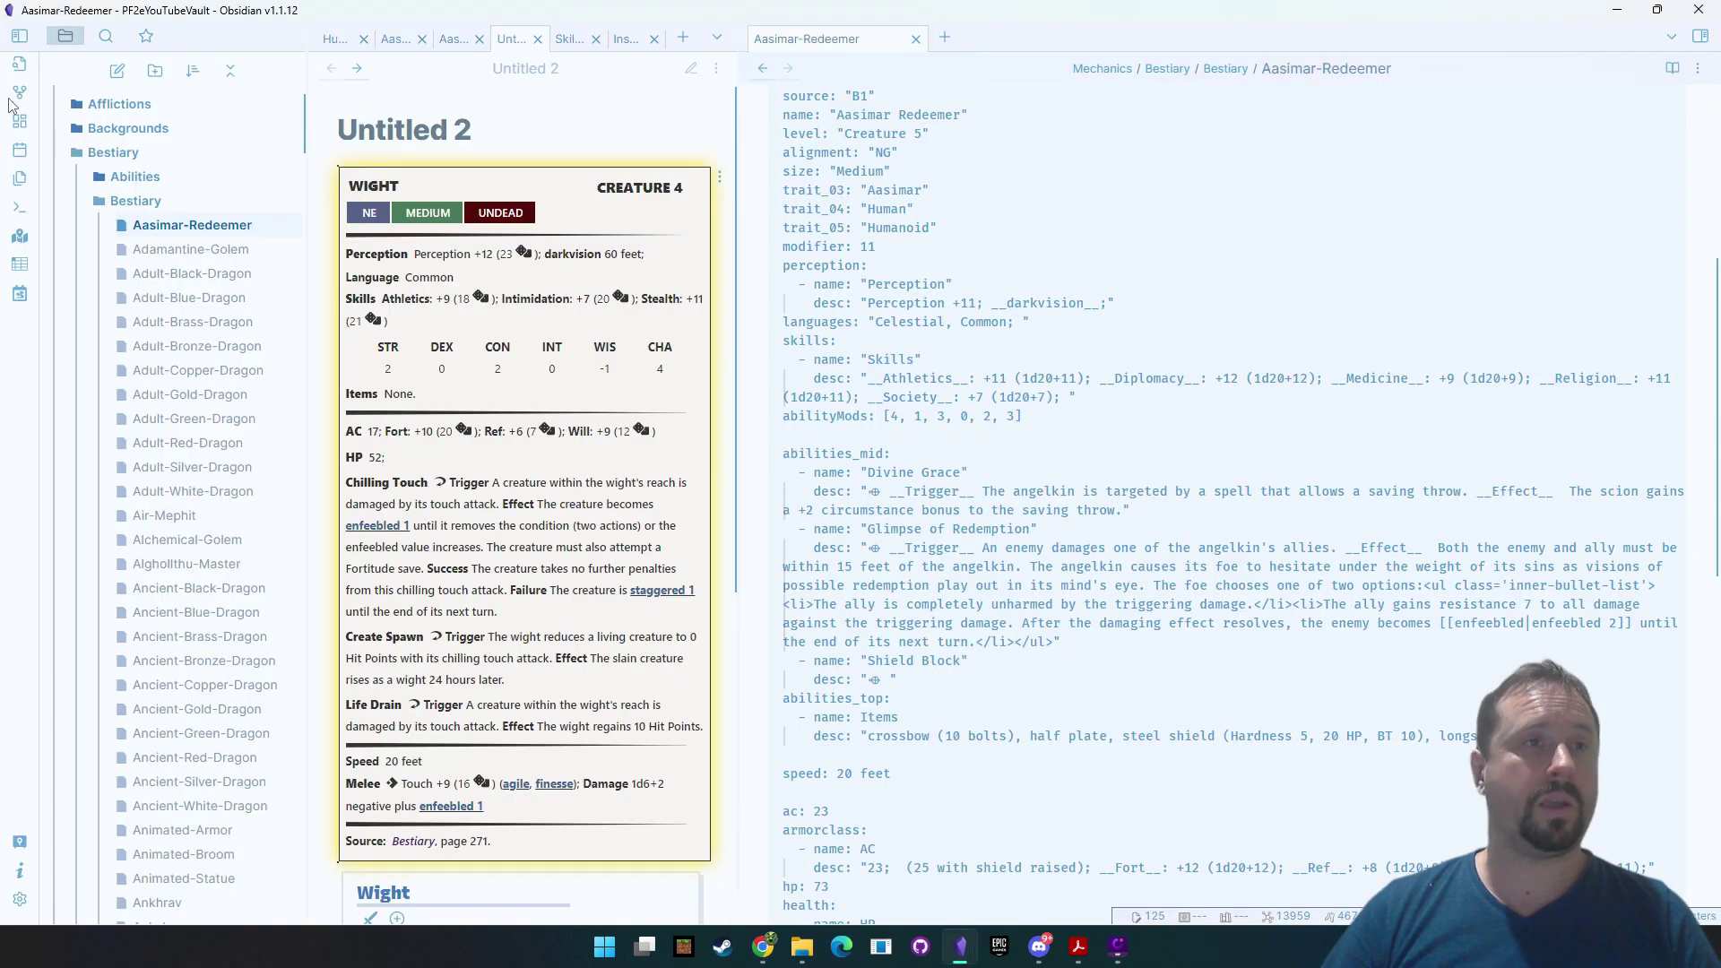
left_click(116, 70)
left_click(931, 237)
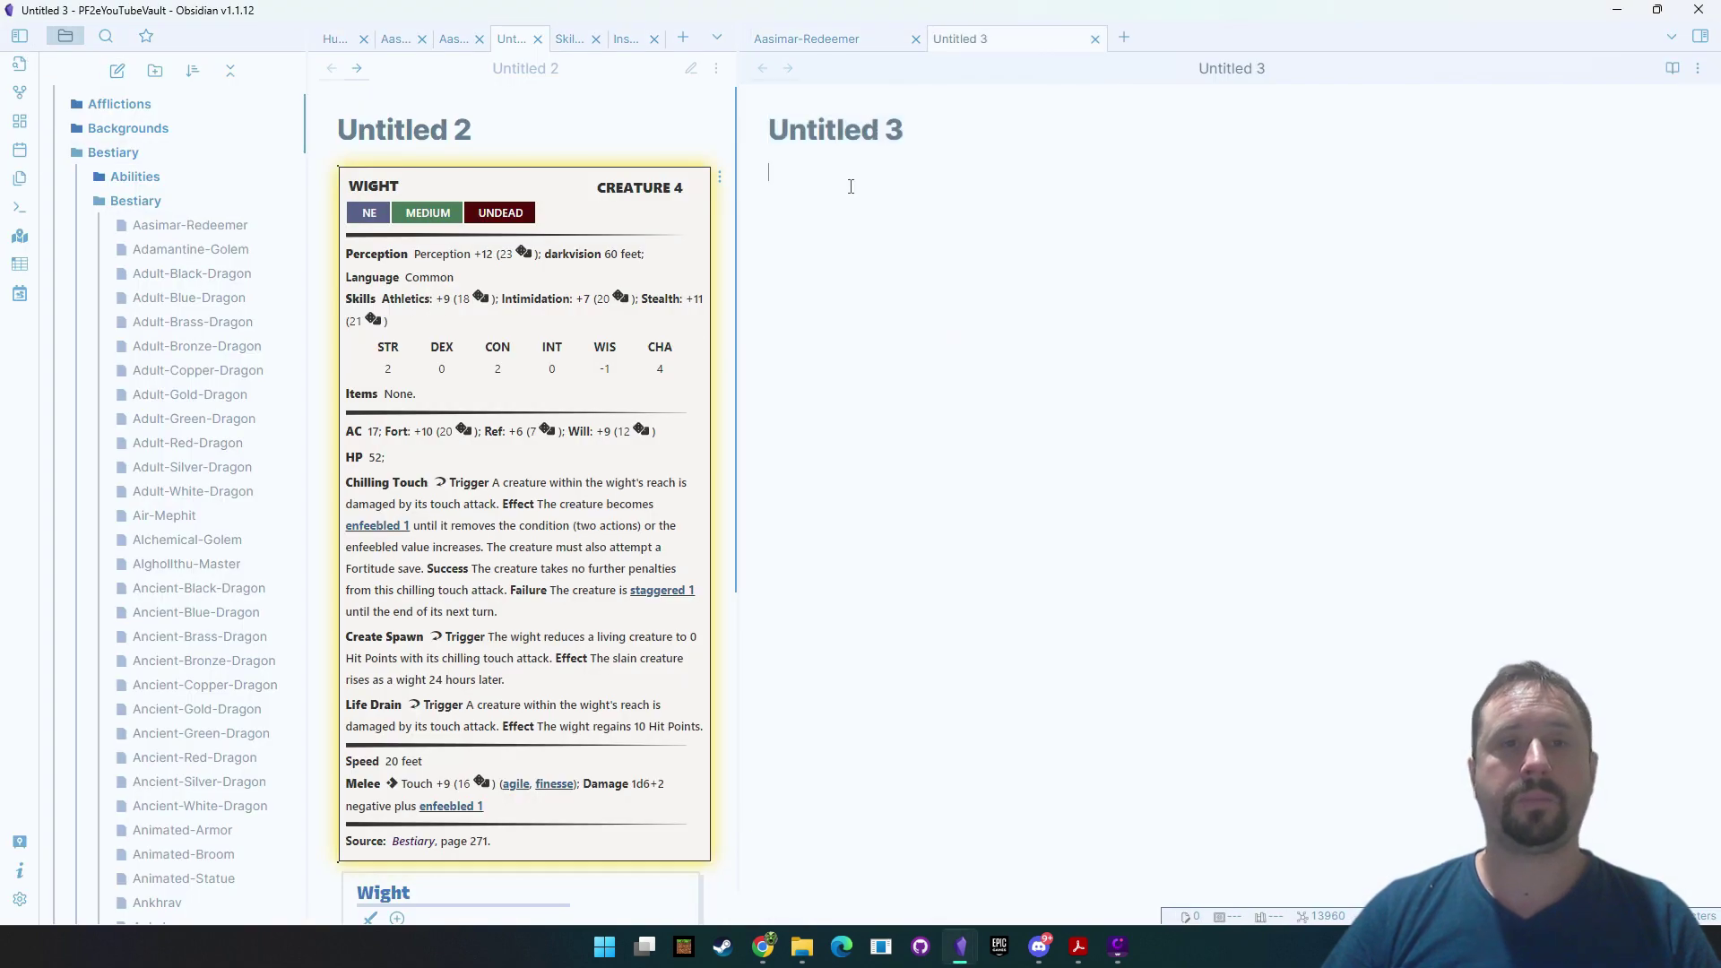
Paste the converted Wight text into the new note as plain text, undoing the formatted paste
key("ctrl+v")
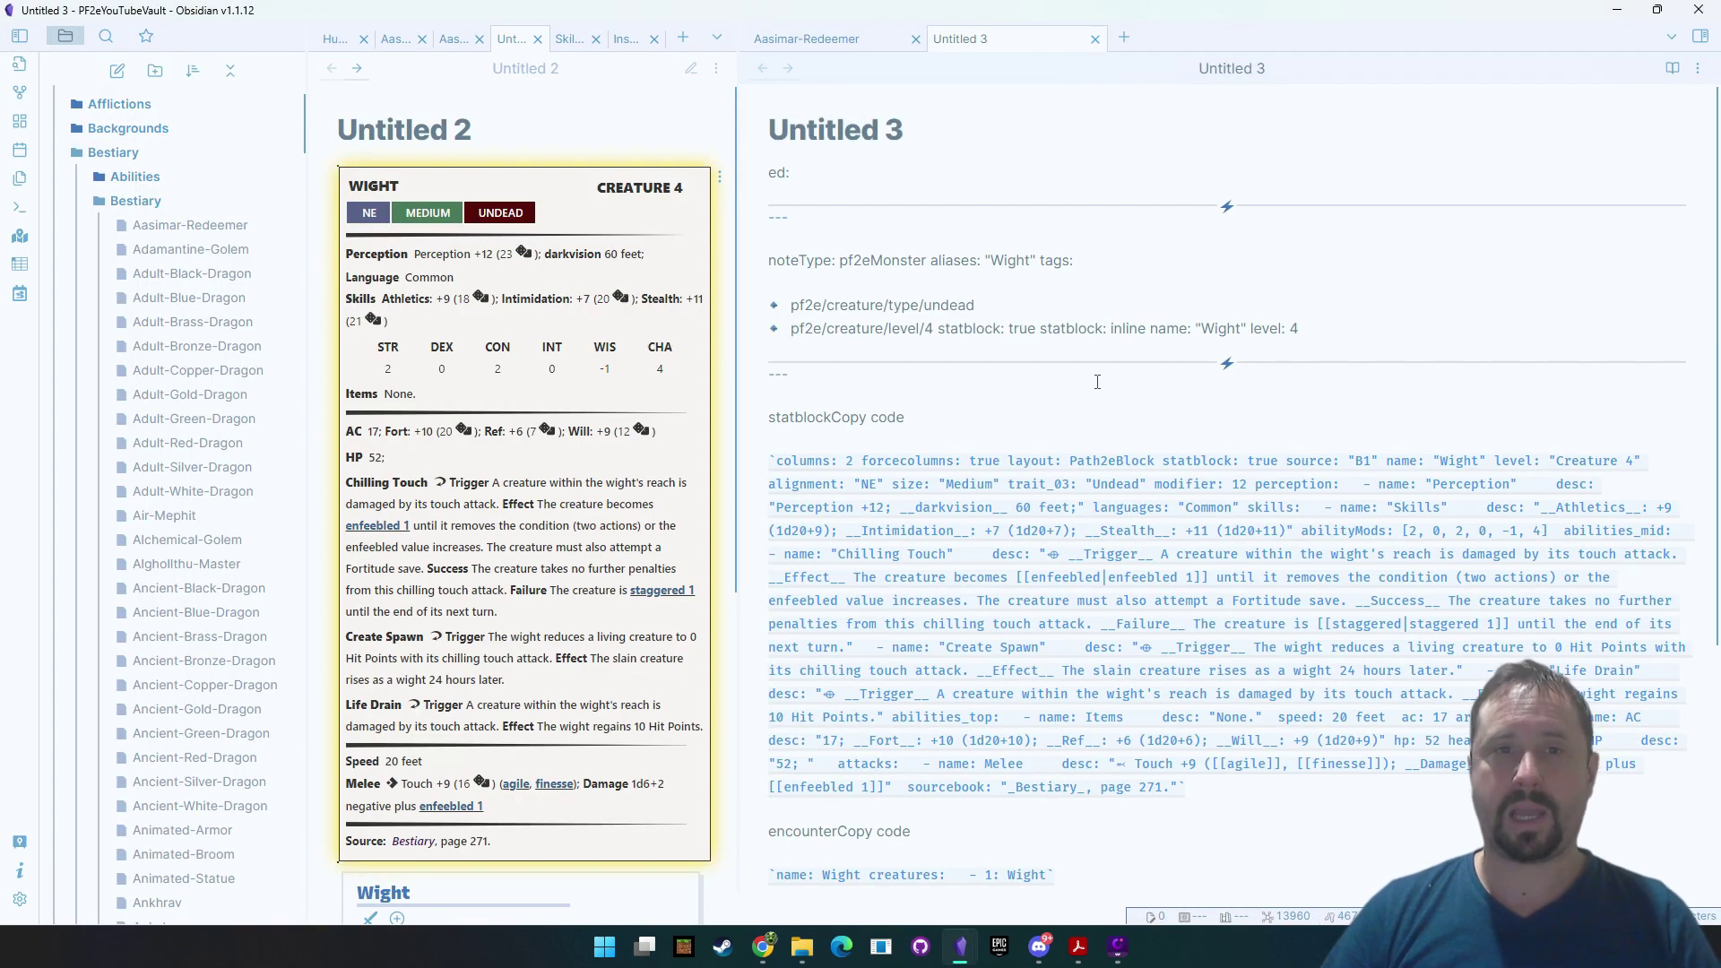
key("ctrl+z")
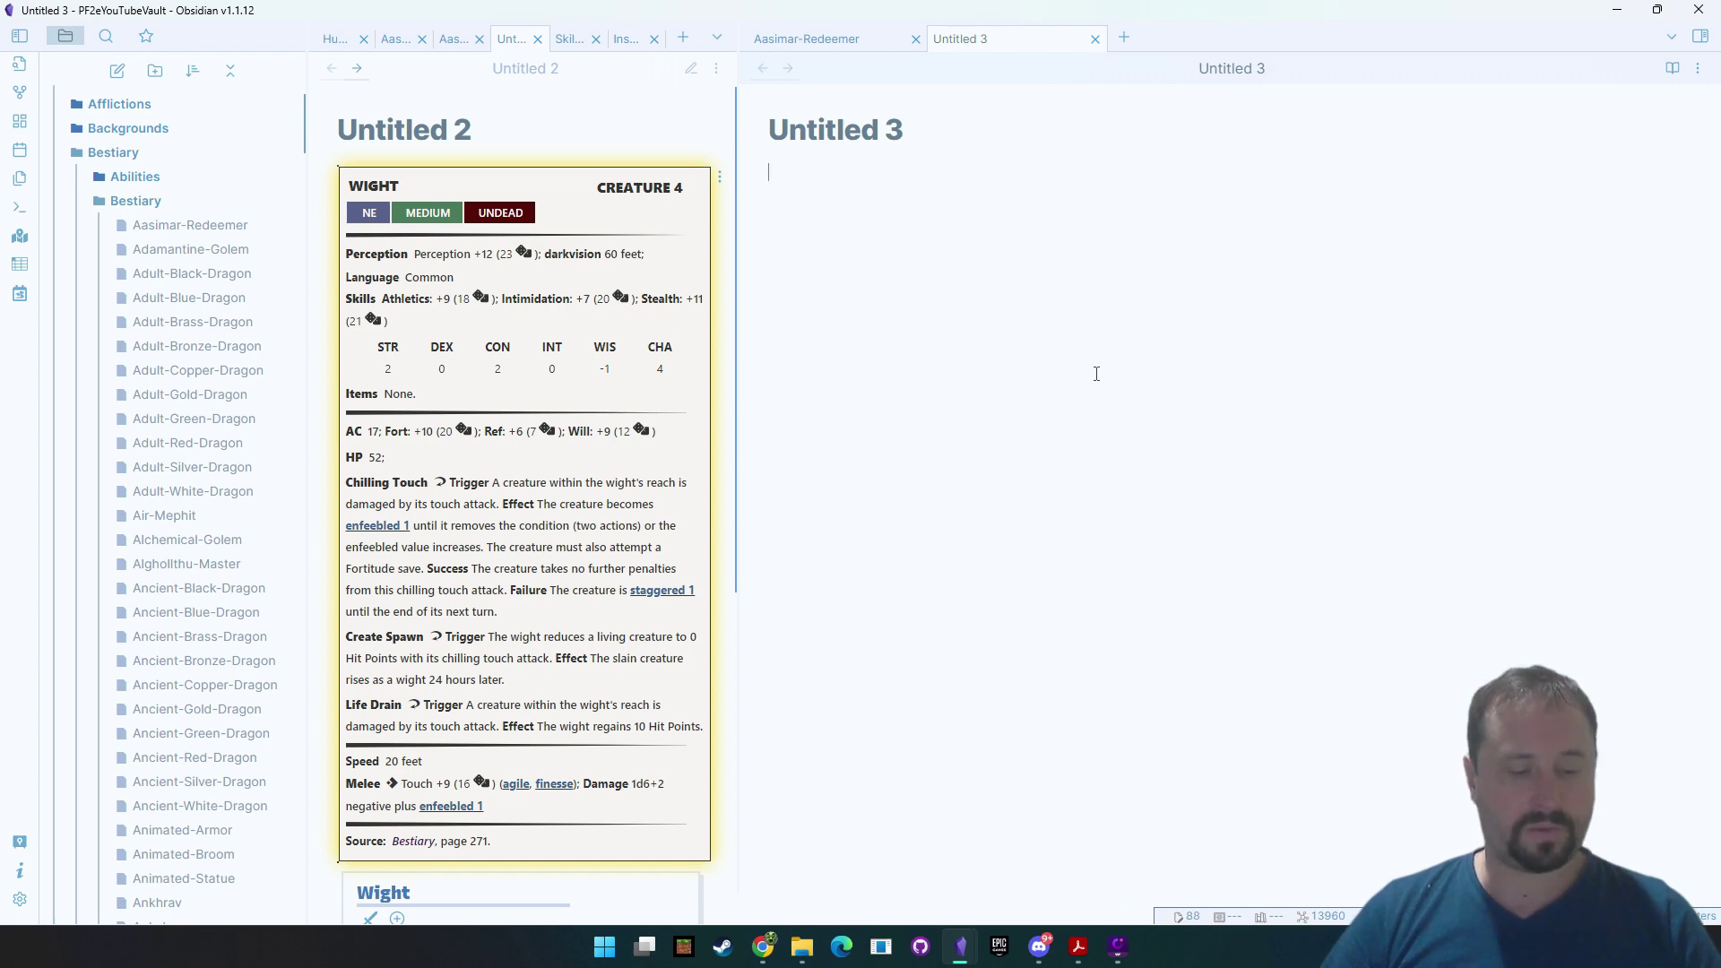
key("ctrl+v")
key("Escape")
scroll(1066, 380, "up", 10)
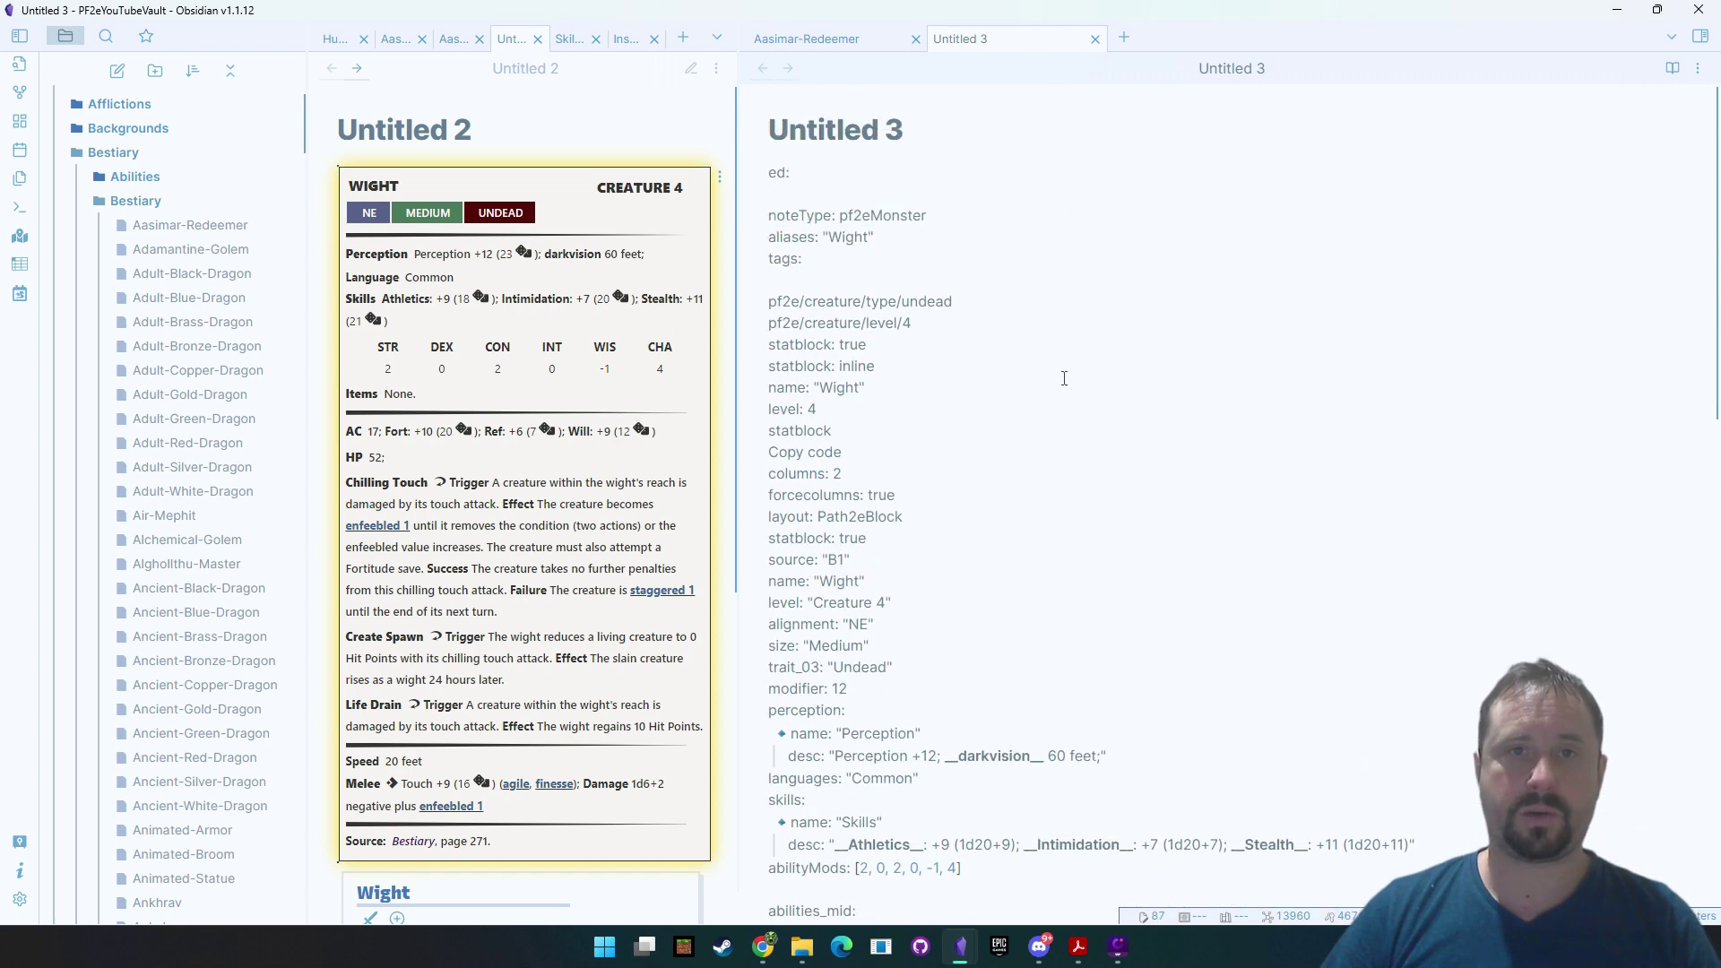
Replace the stray "ed:" line with the opening frontmatter delimiter "---" and remove the blank line beneath "tags:"
key("BackSpace")
key("BackSpace")
key("BackSpace")
key("BackSpace")
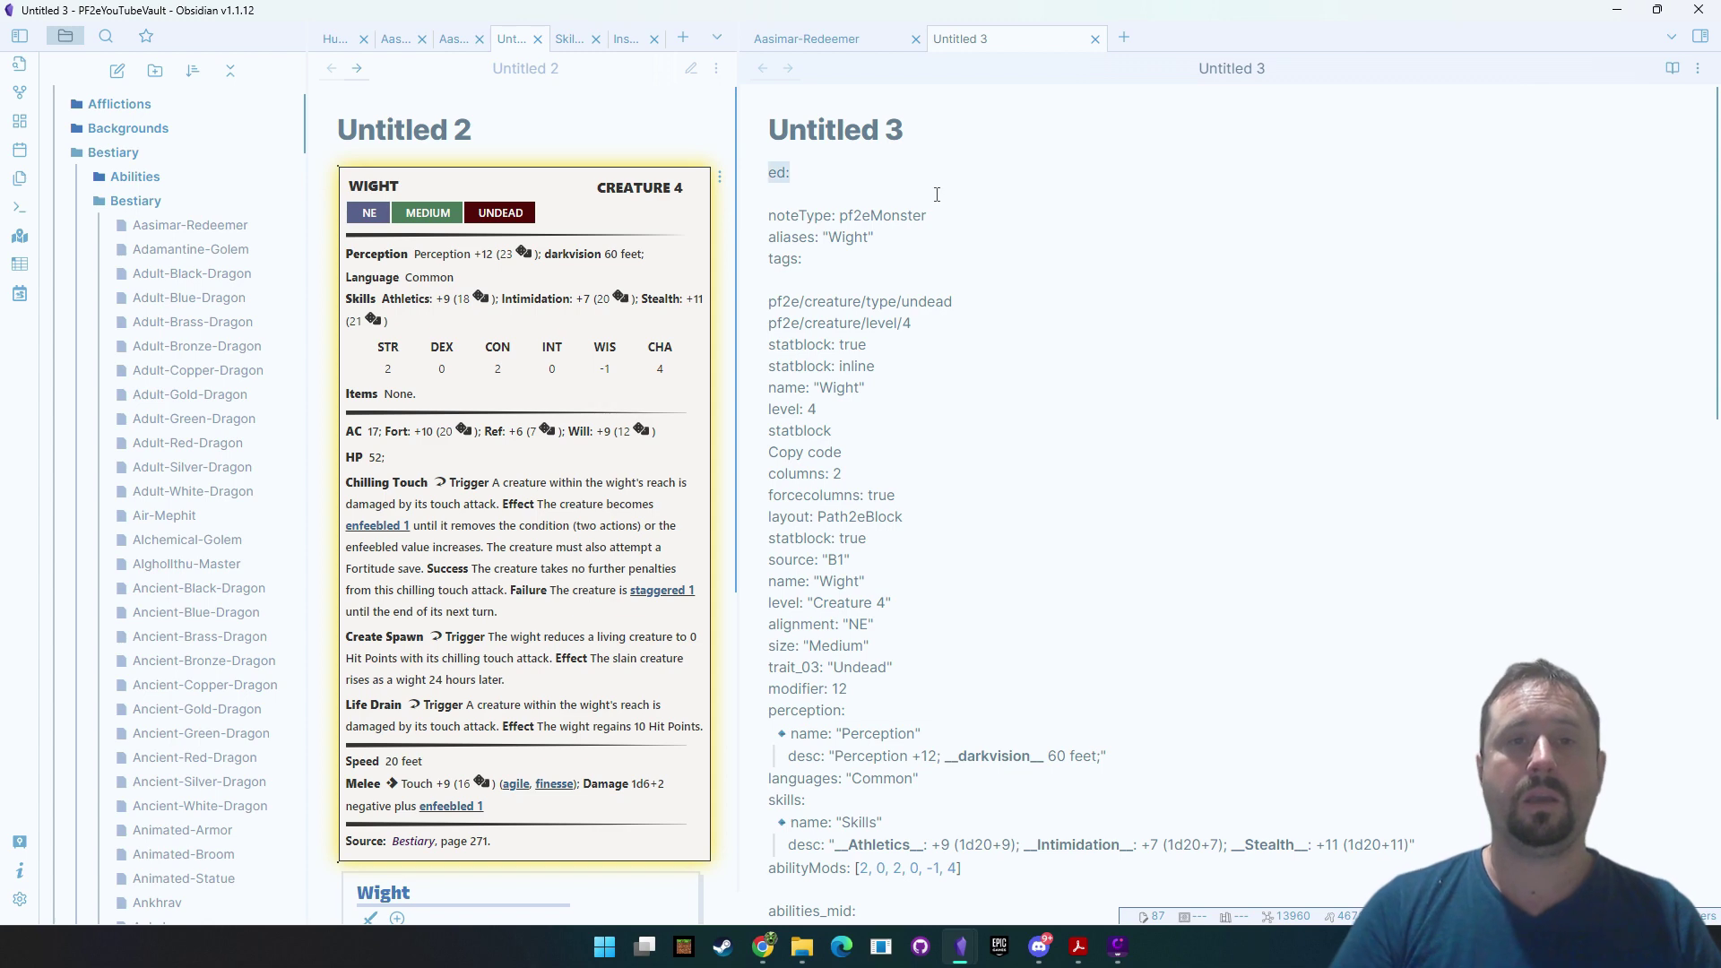
type("---")
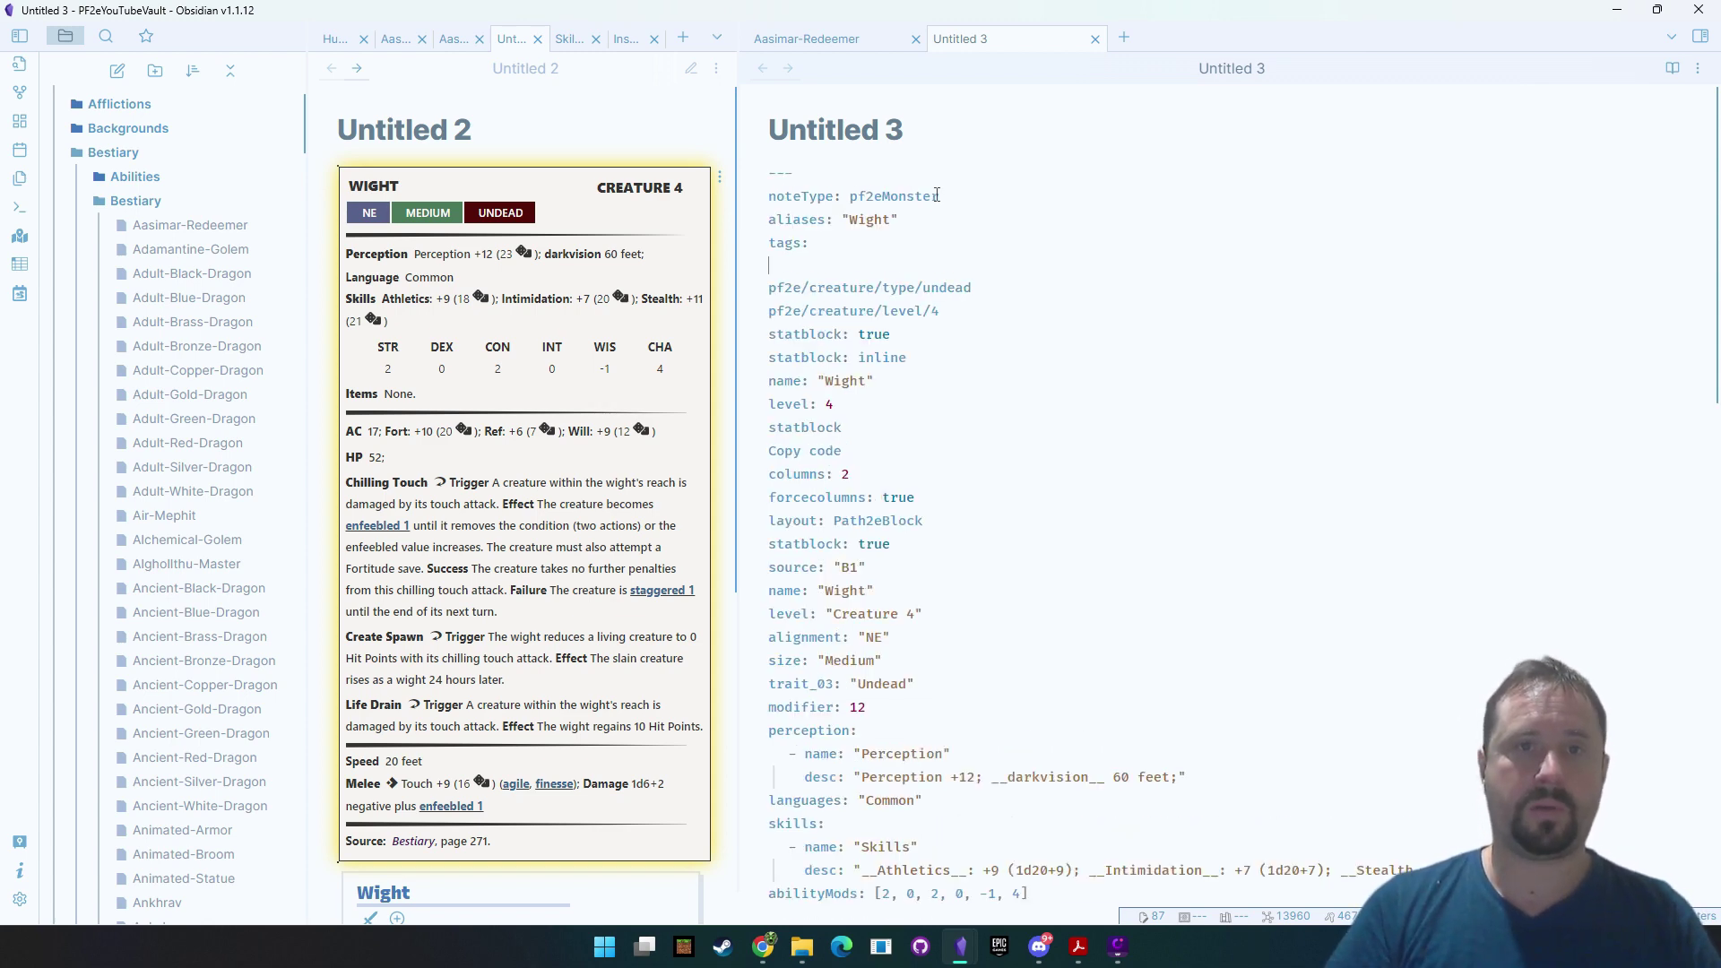
key("Return")
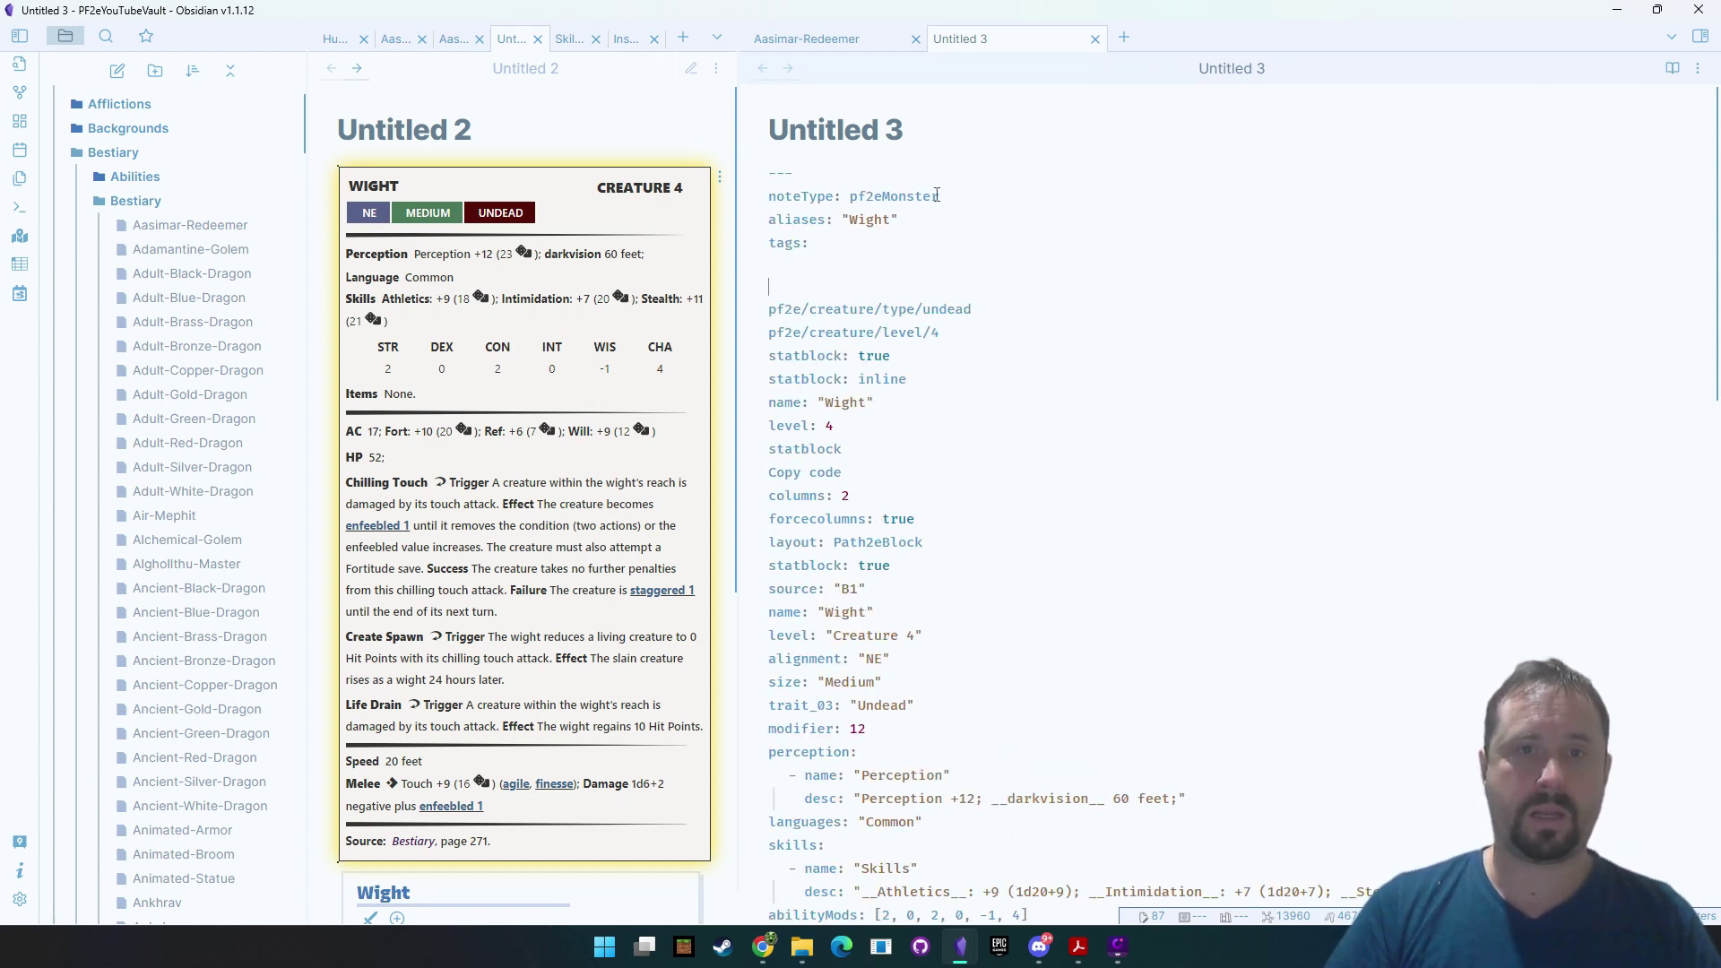
key("Delete")
key("Delete")
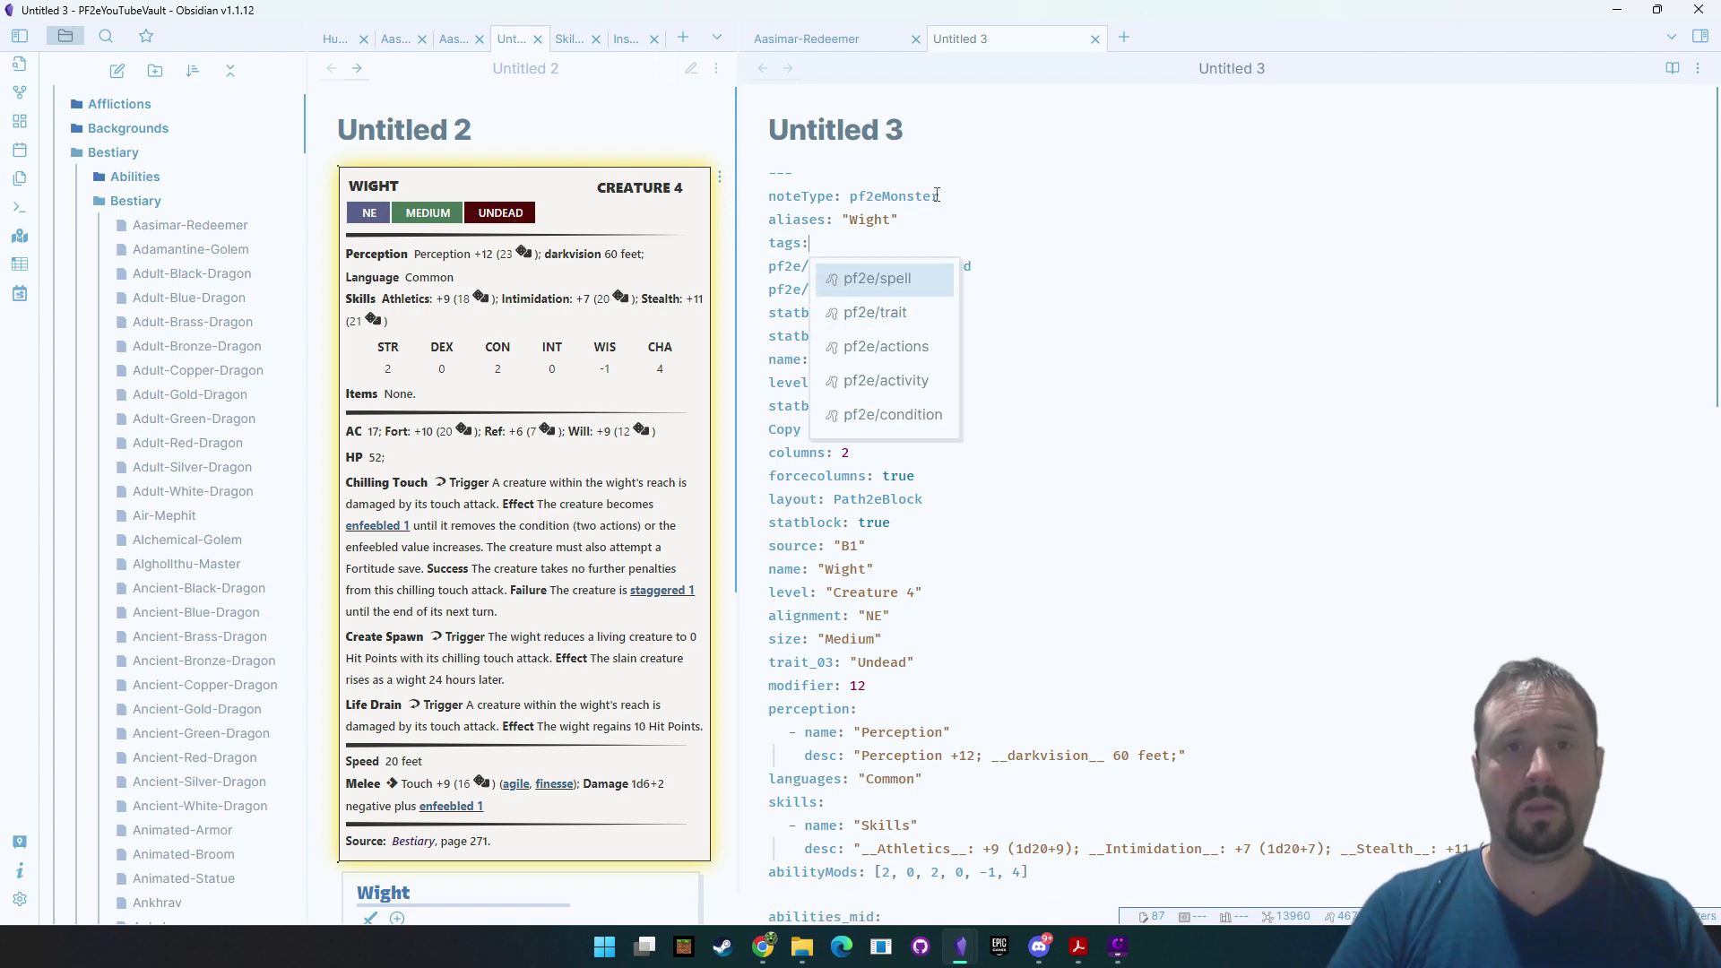
left_click(1084, 134)
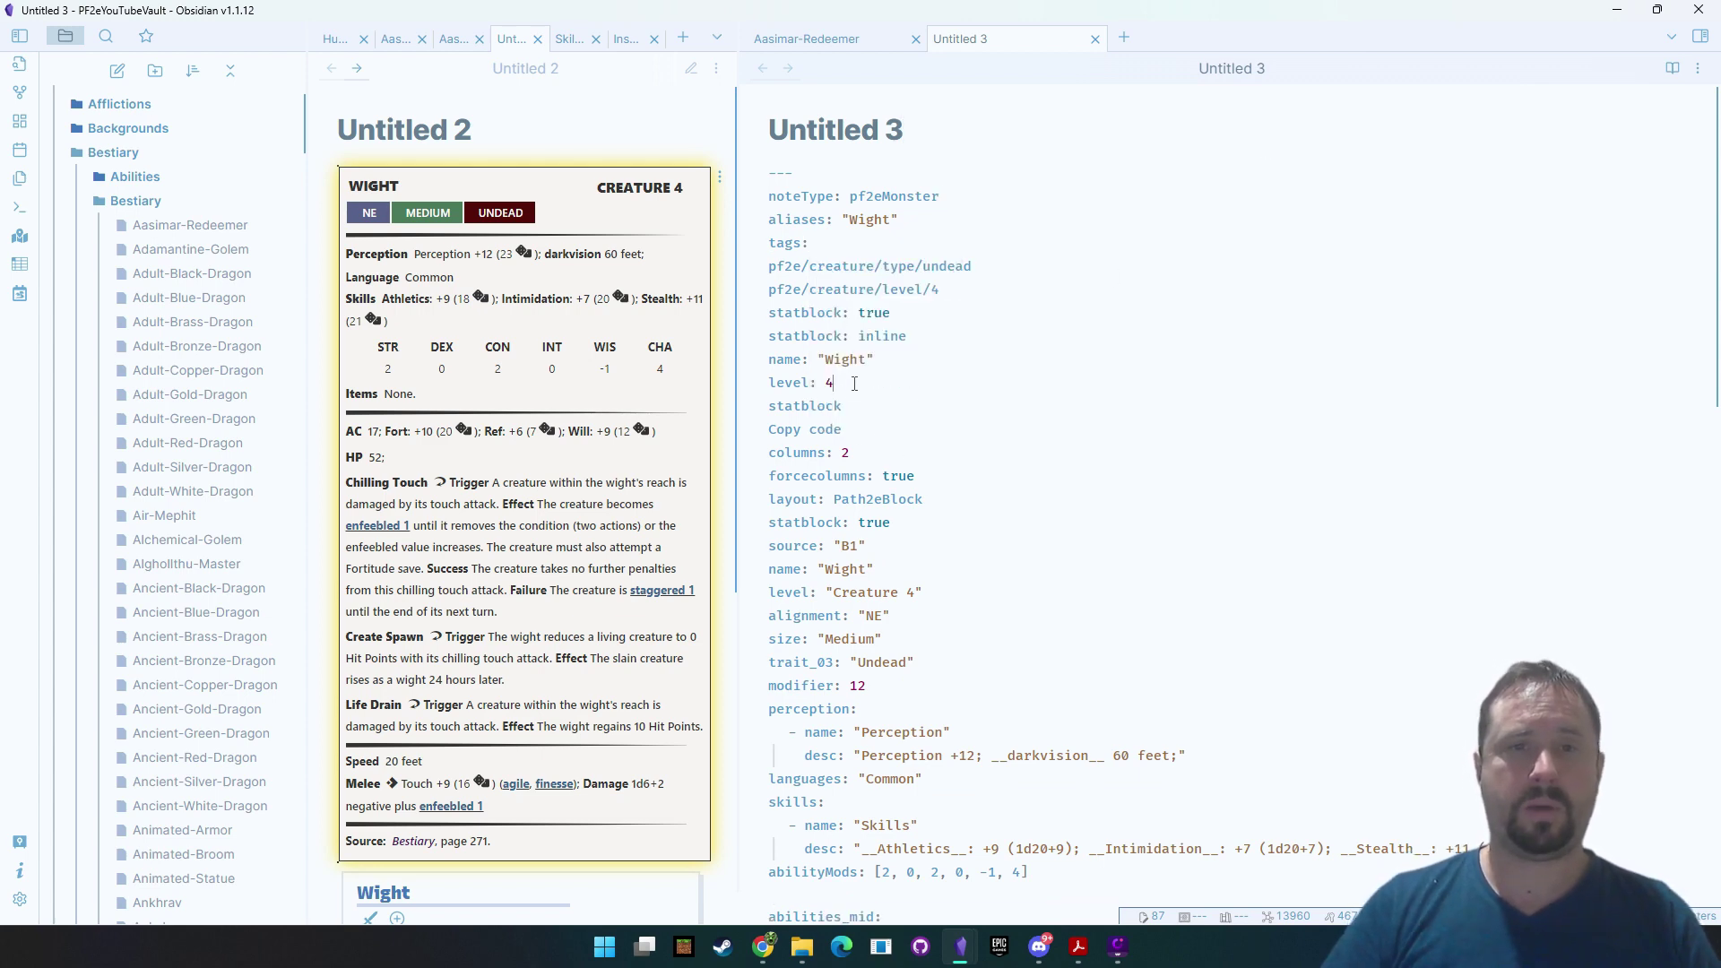
Close the frontmatter with a "---" line directly after "level: 4"
key("Return")
type("---")
key("Return")
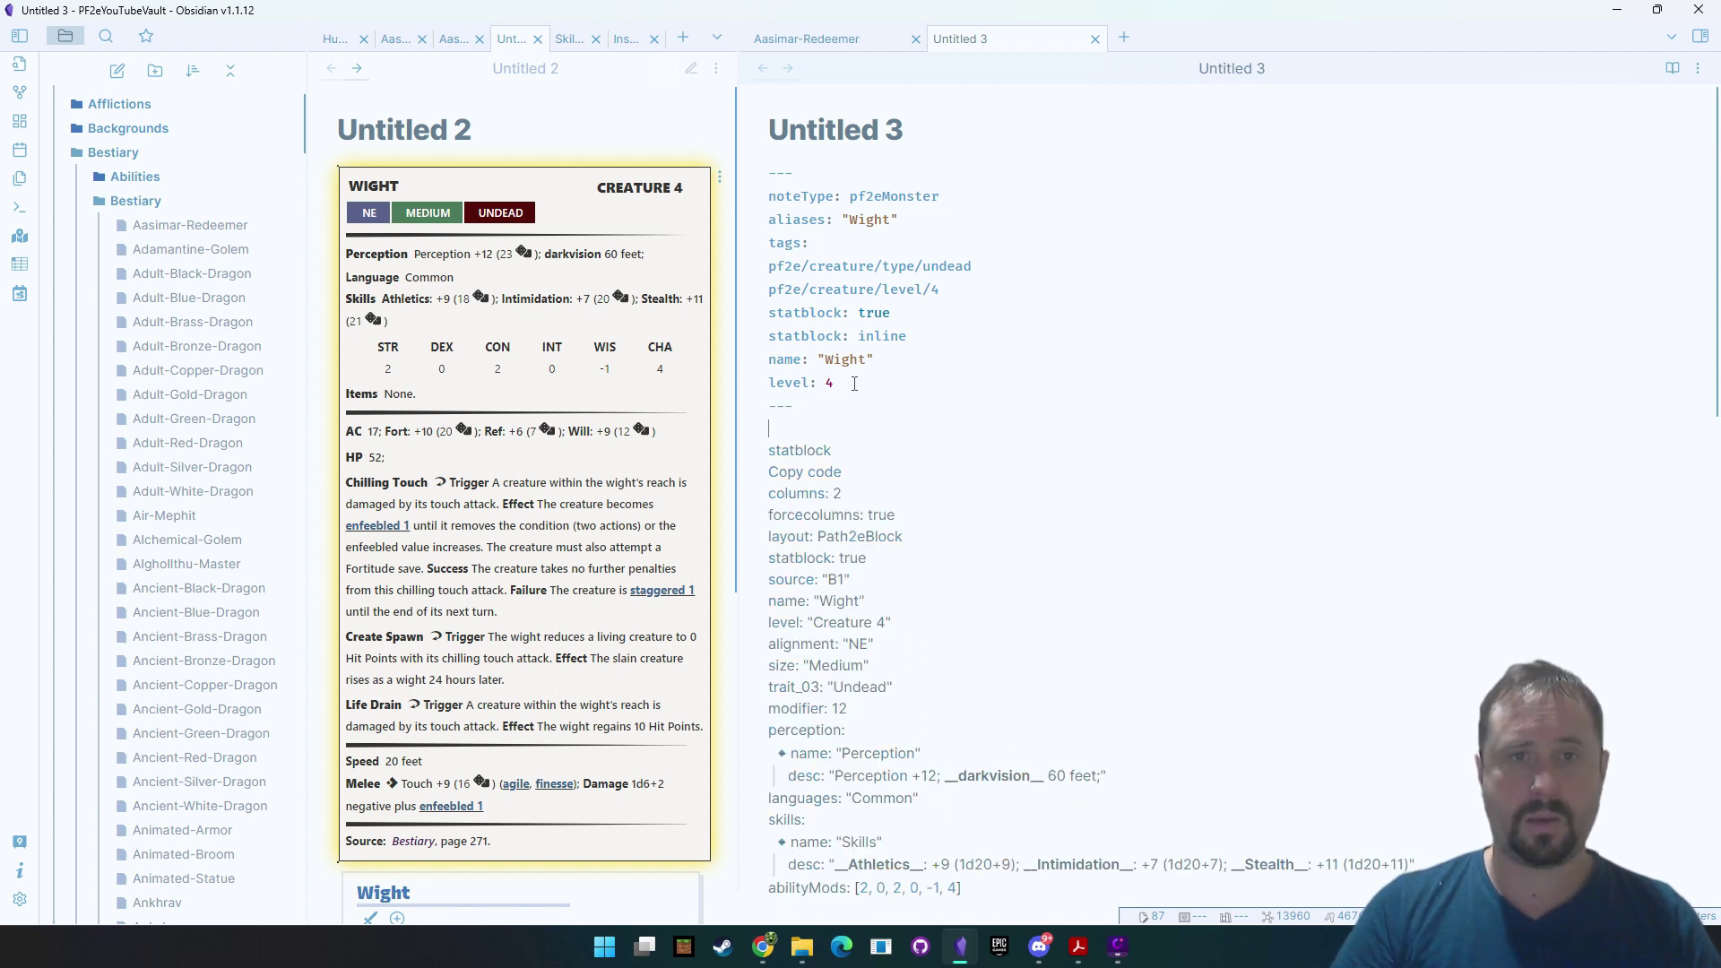
Start a code block labelled "statblock" below the frontmatter, moving the loose word onto the opening fence and removing the automatic closing fence
key("Return")
type("```")
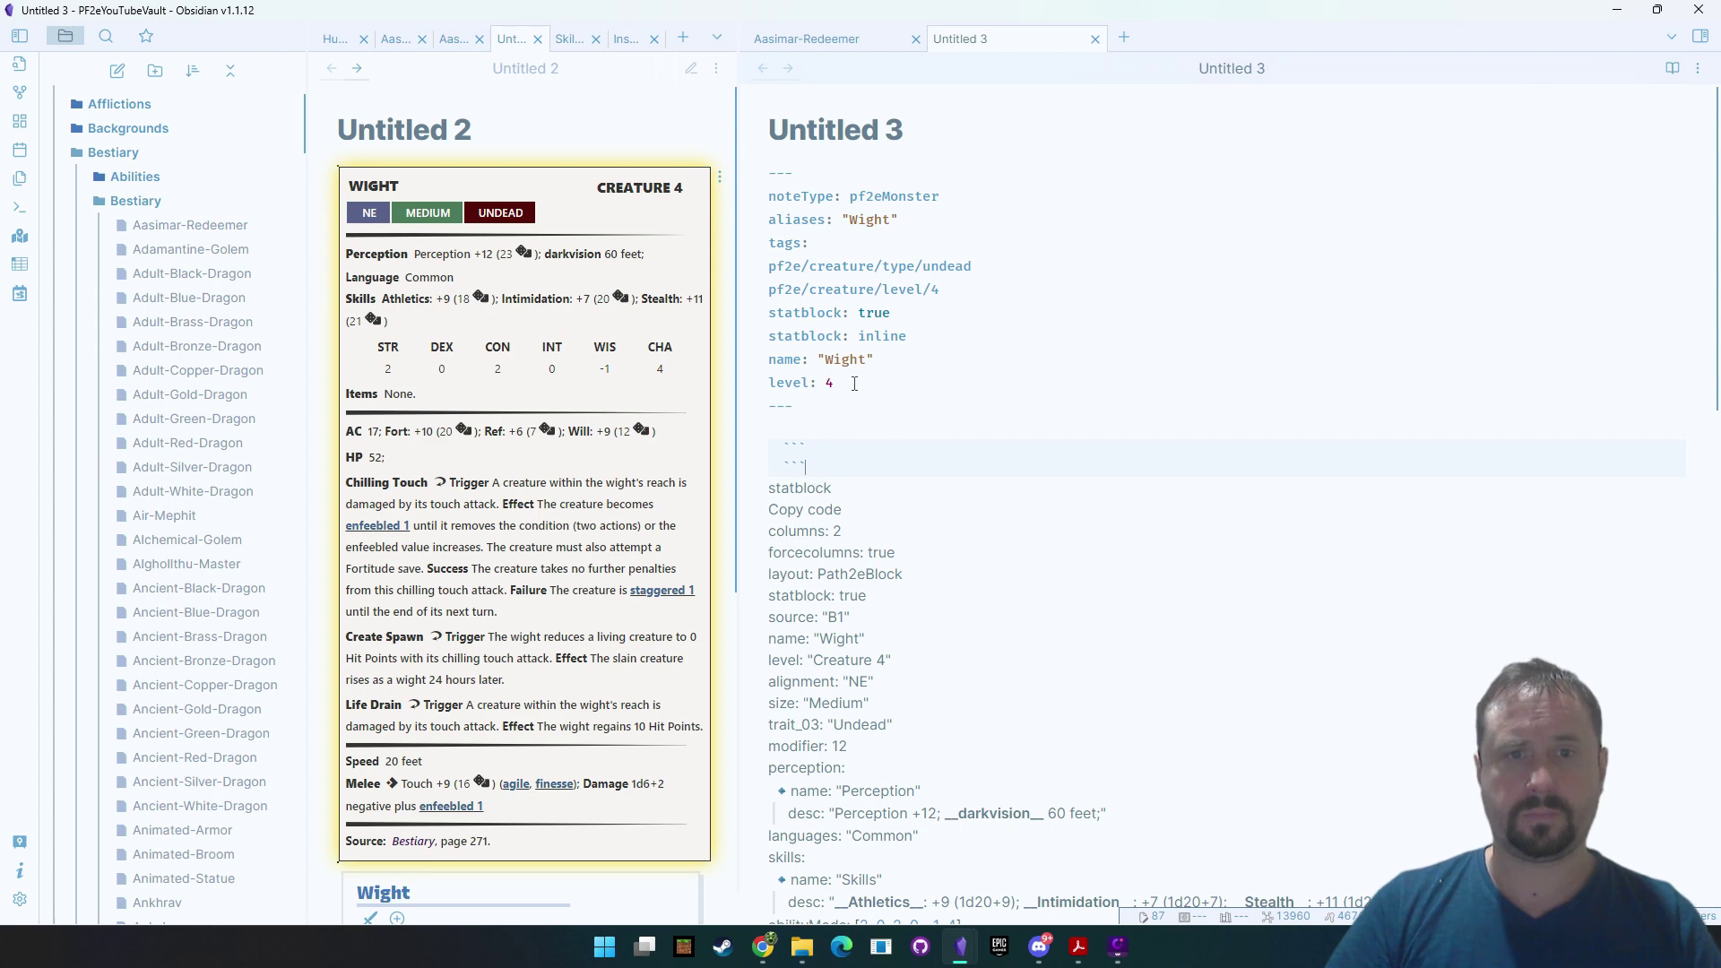
key("shift+Home")
key("ctrl+x")
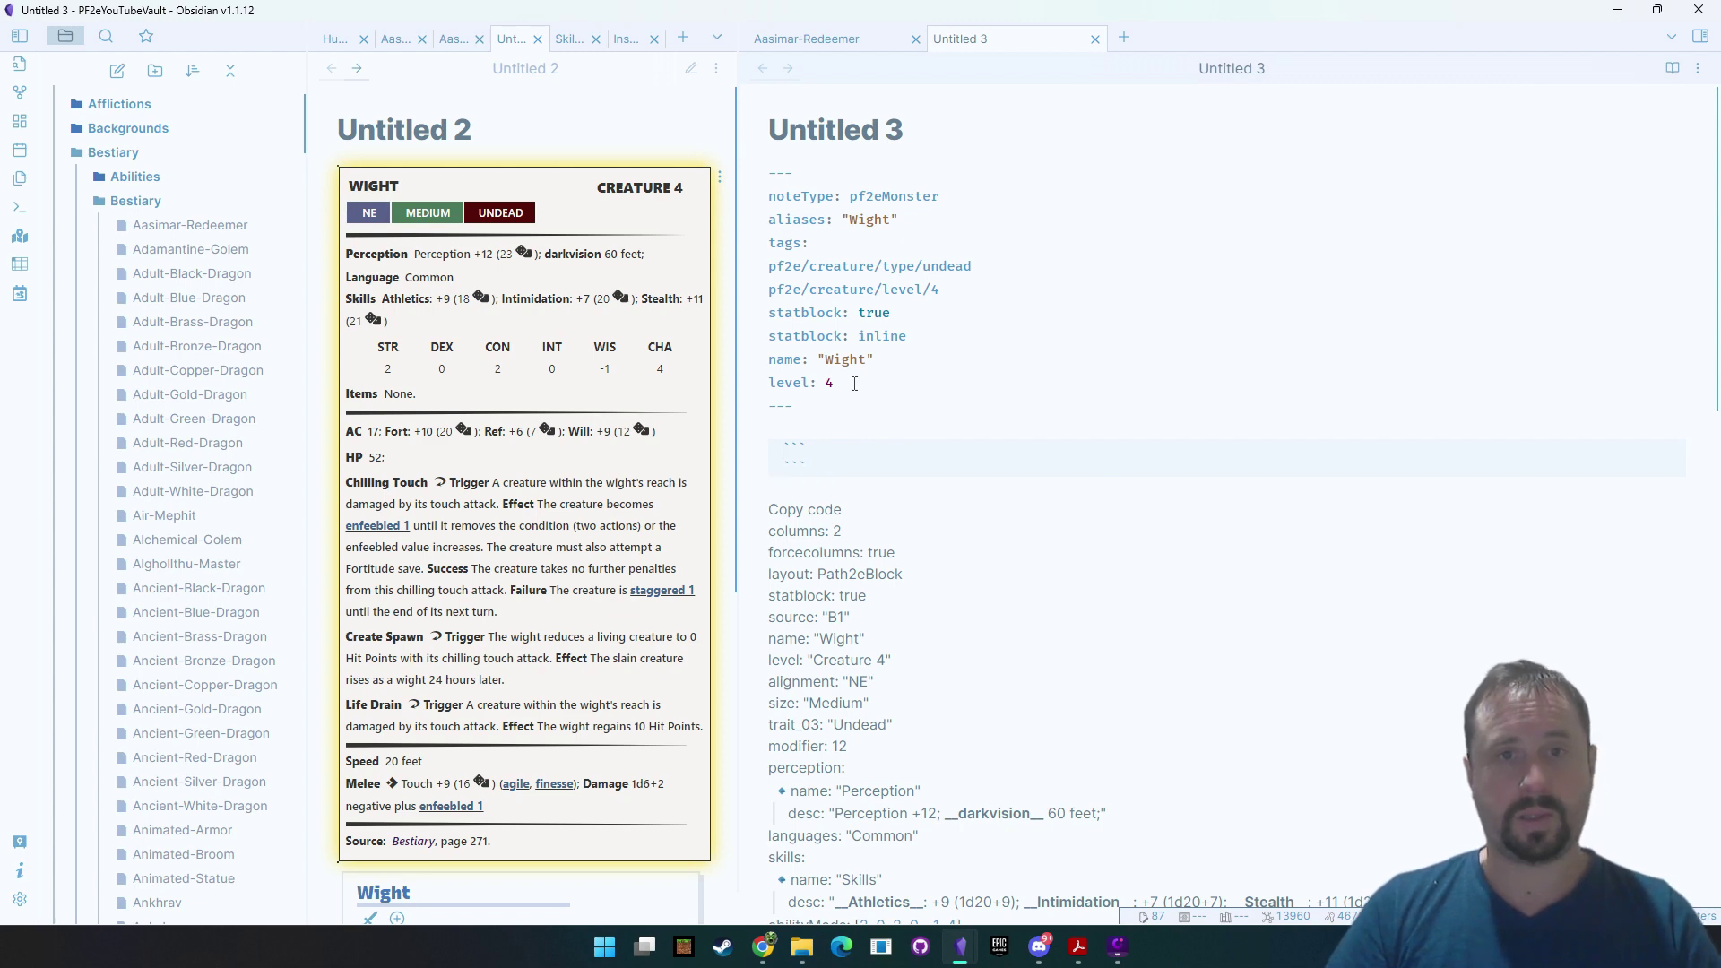
key("ctrl+v")
key("BackSpace")
key("BackSpace")
key("BackSpace")
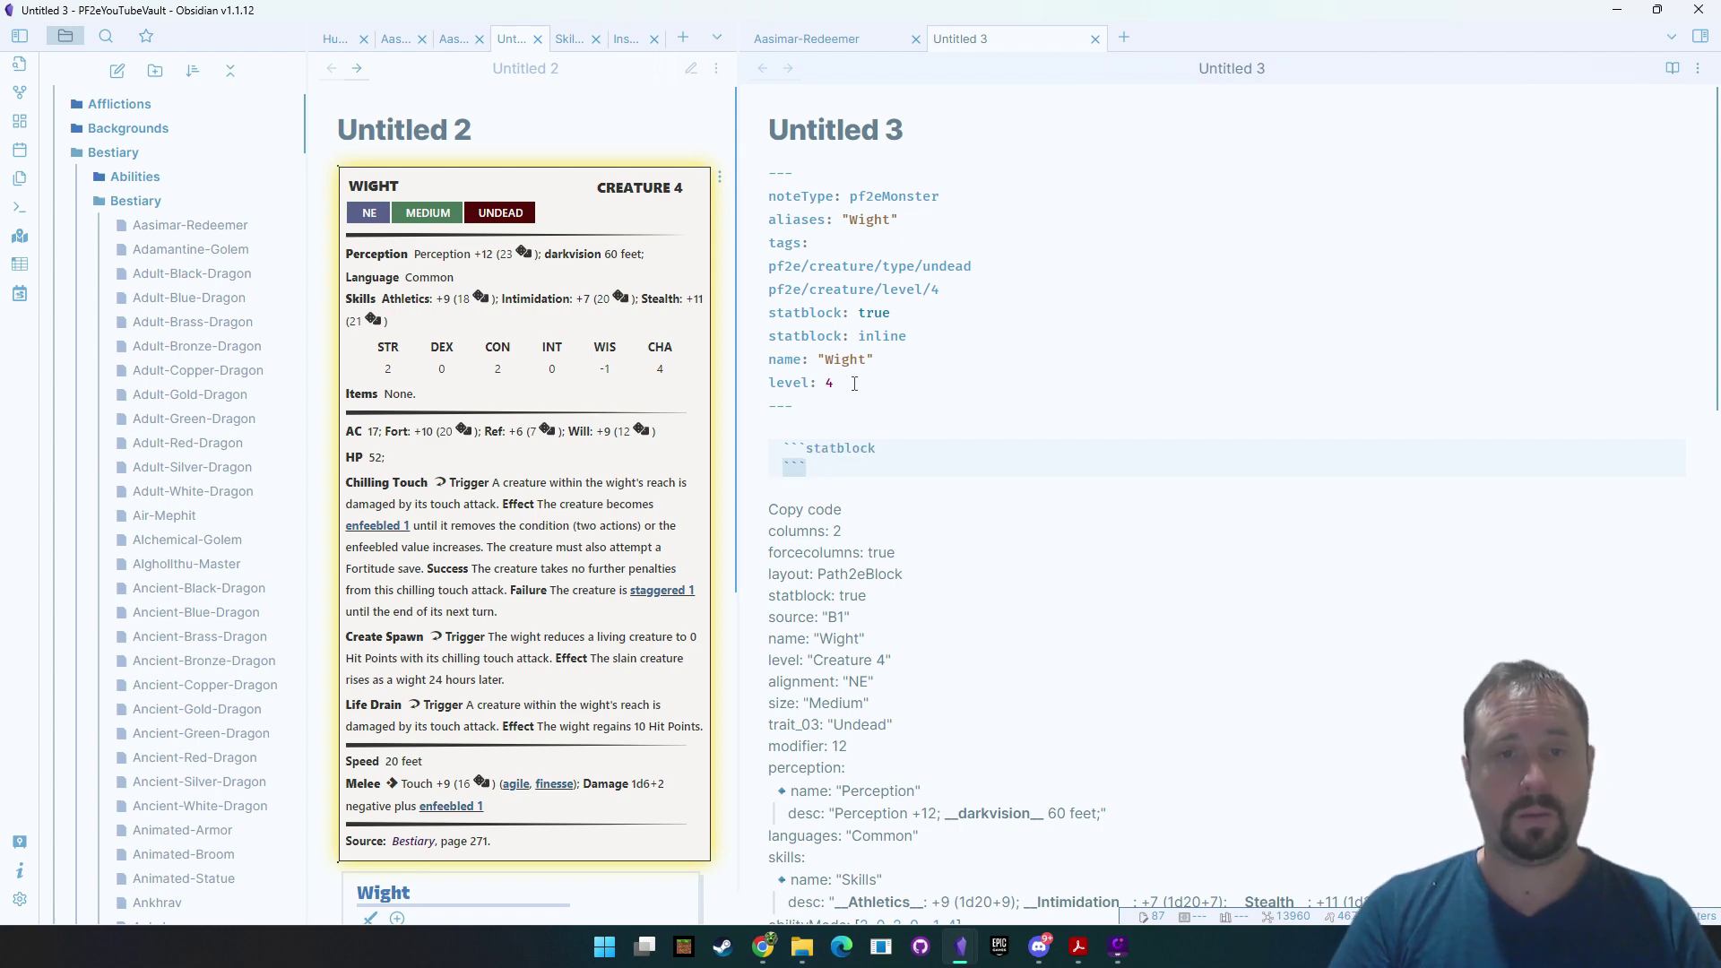
key("shift+Page_Down")
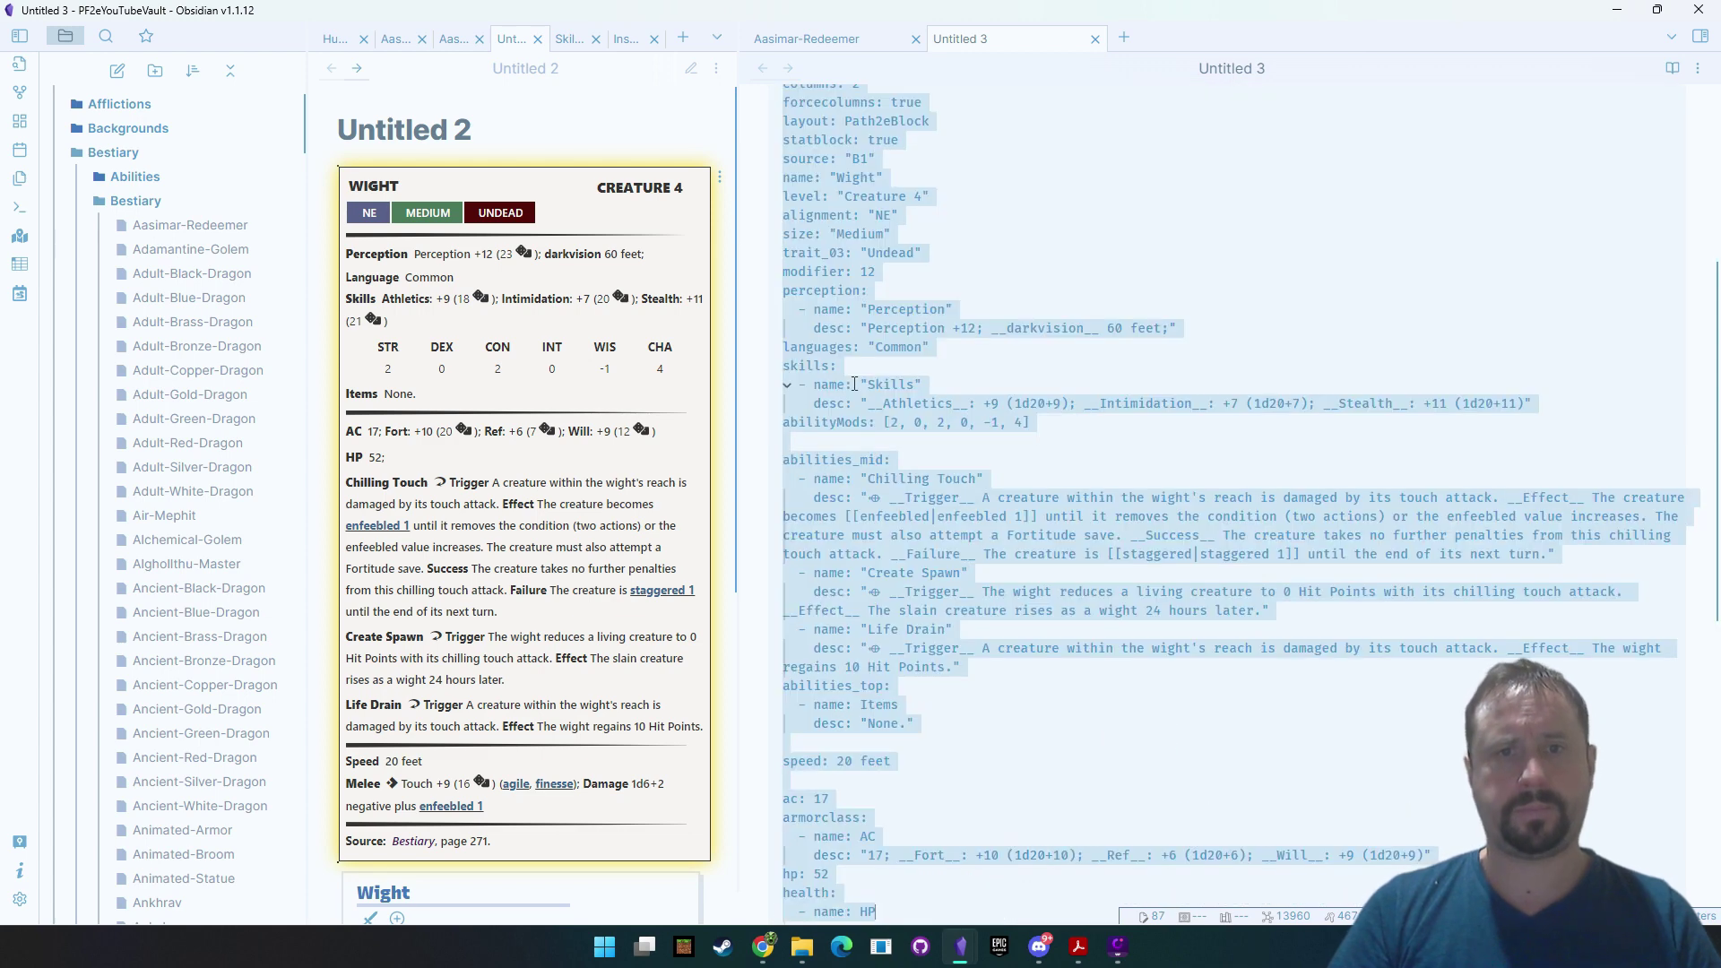
Delete the leftover "Copy code" line and blank lines so "columns: 2" directly follows the statblock opening
key("ctrl+Home")
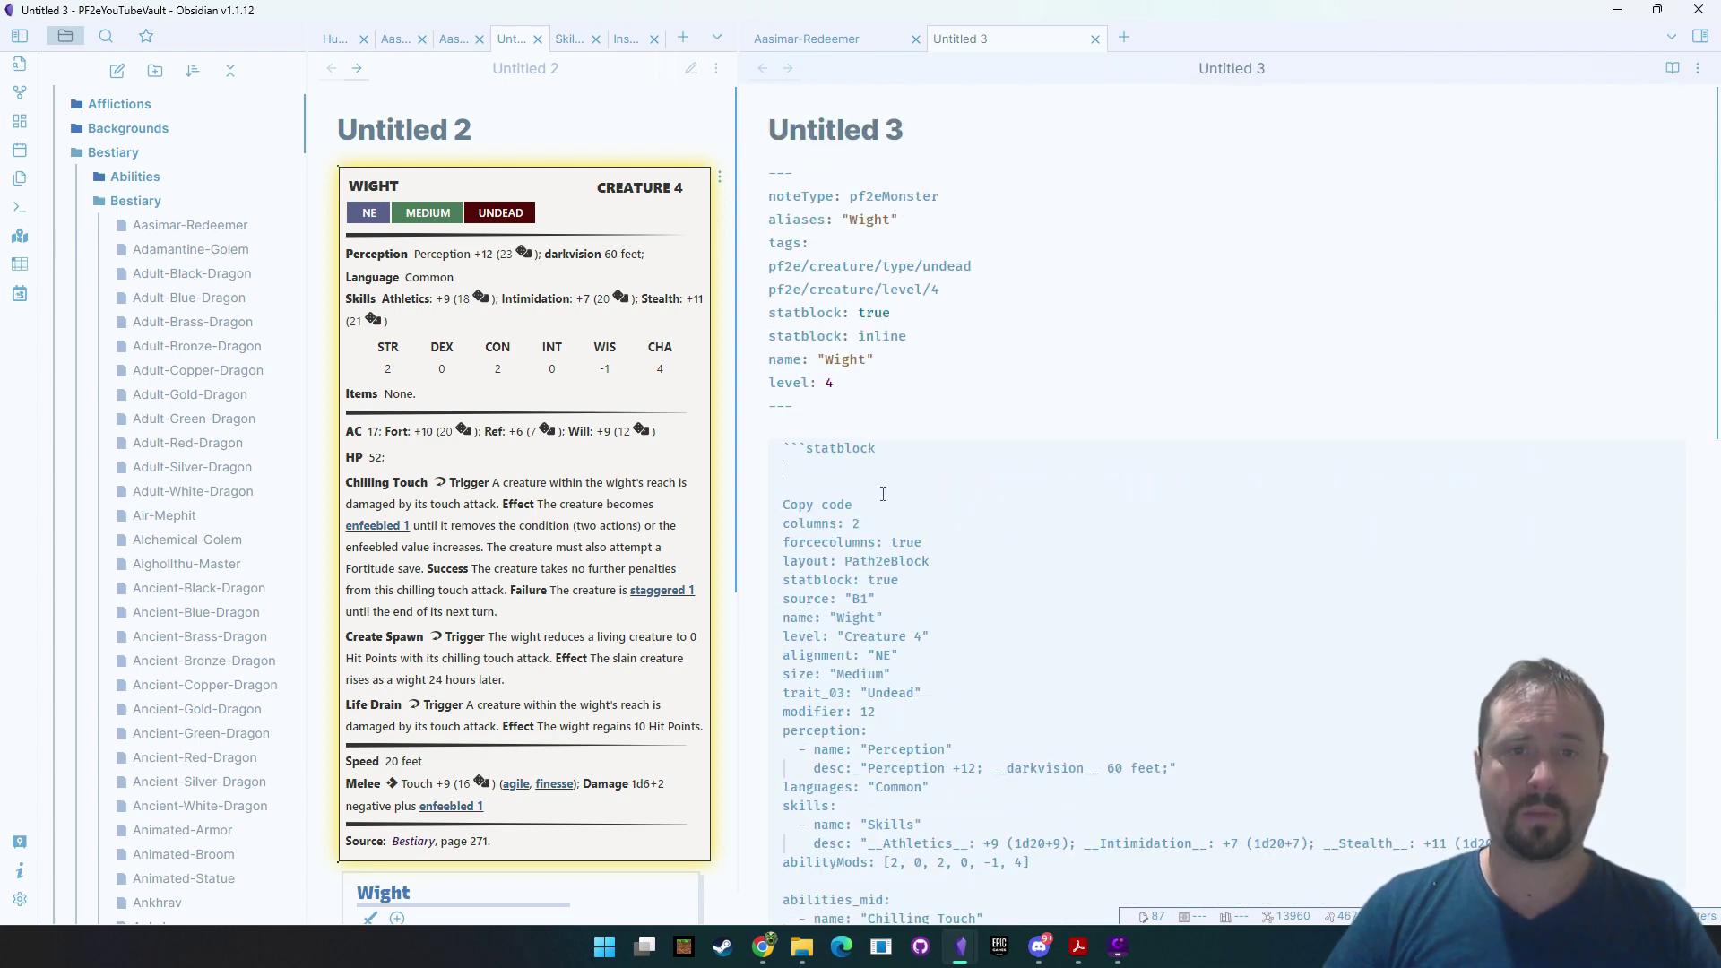
key("shift+Home")
key("BackSpace")
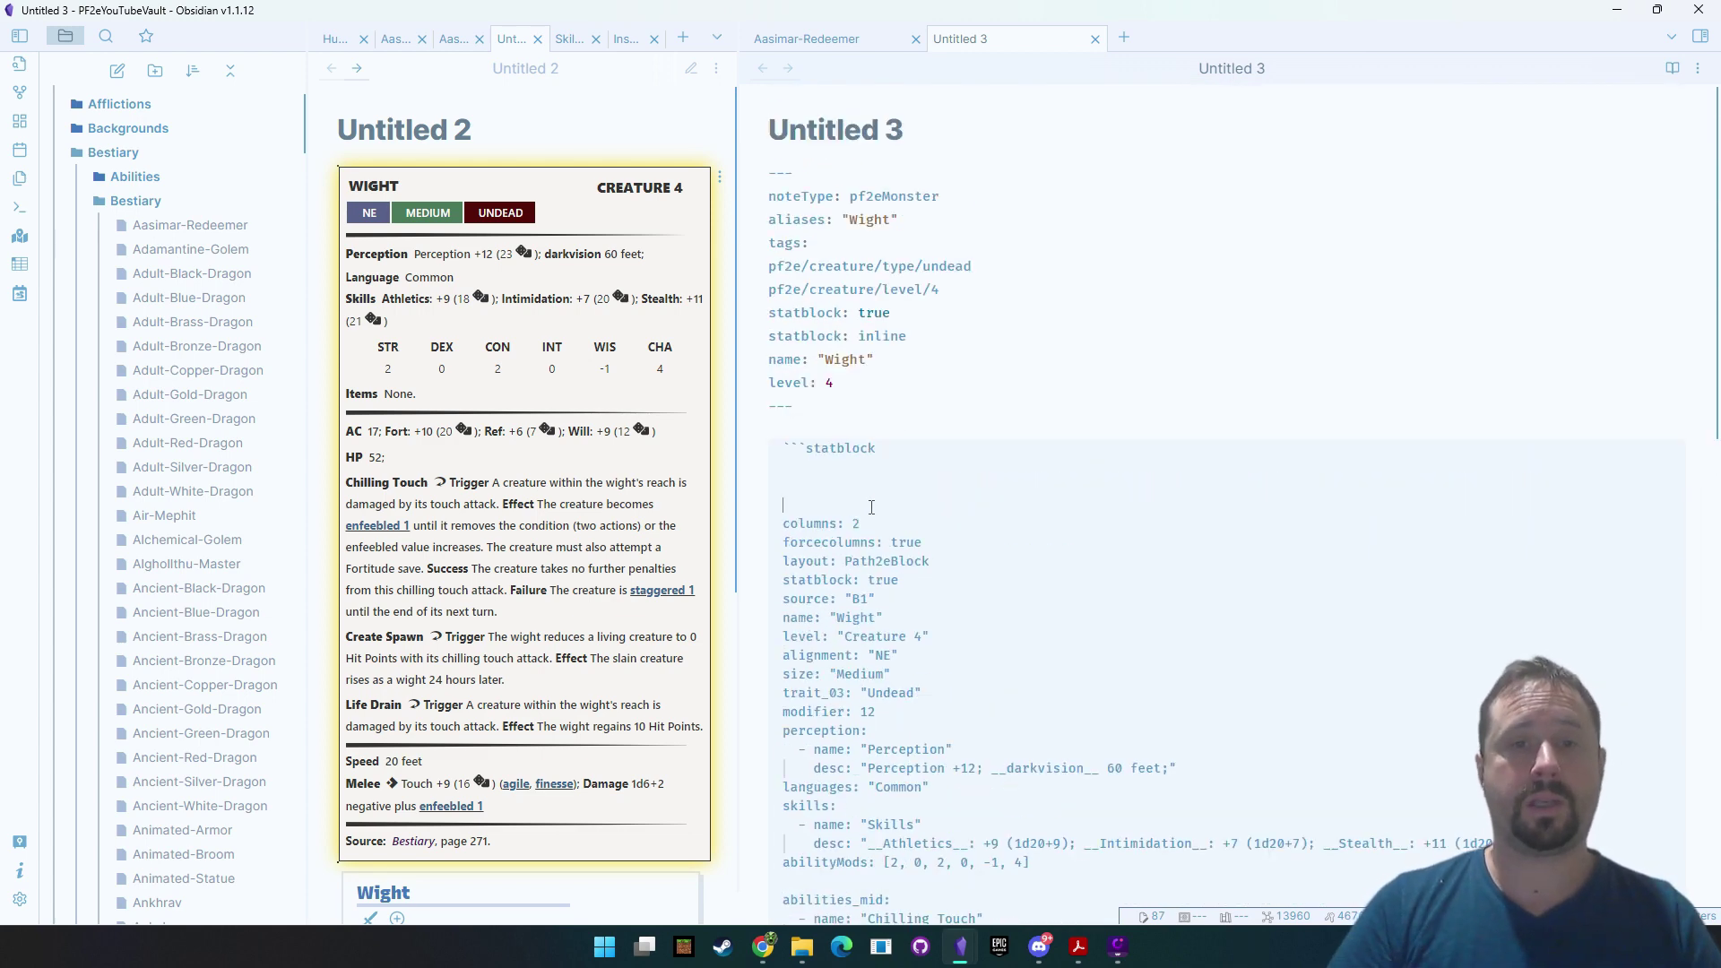
key("BackSpace")
key("BackSpace")
key("BackSpace")
Close the statblock code block after the sourcebook line, separating it from the encounter text
scroll(986, 430, "down", 10)
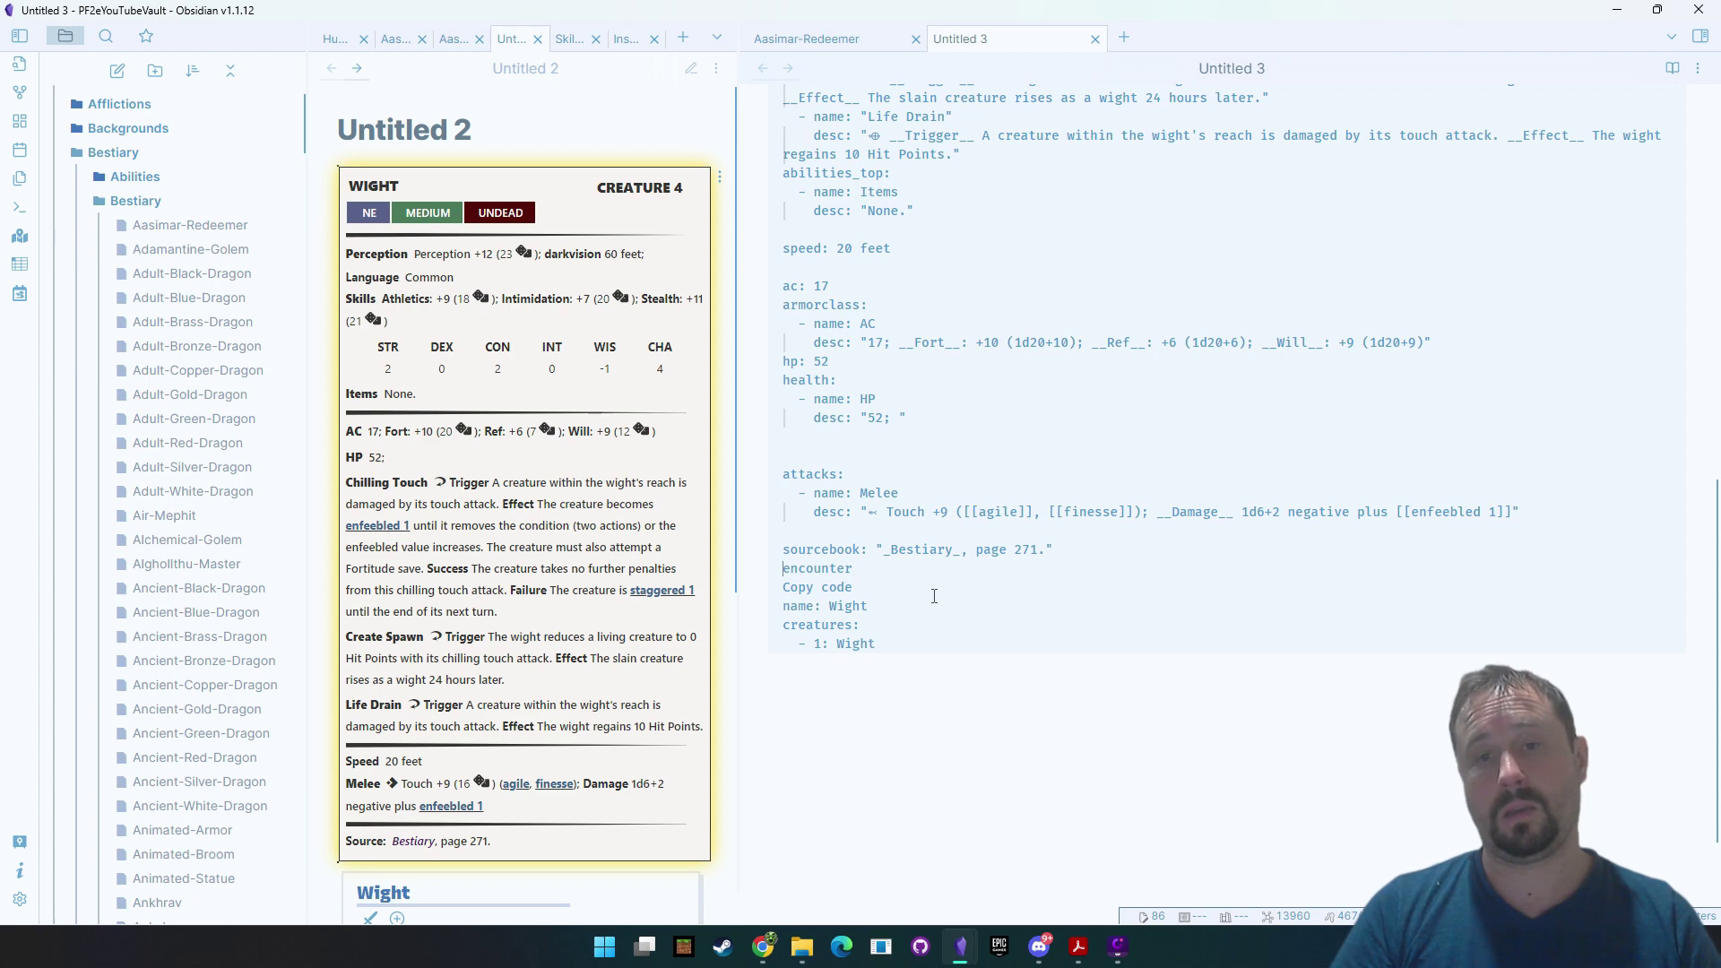
key("Return")
key("Up")
type("```")
key("Return")
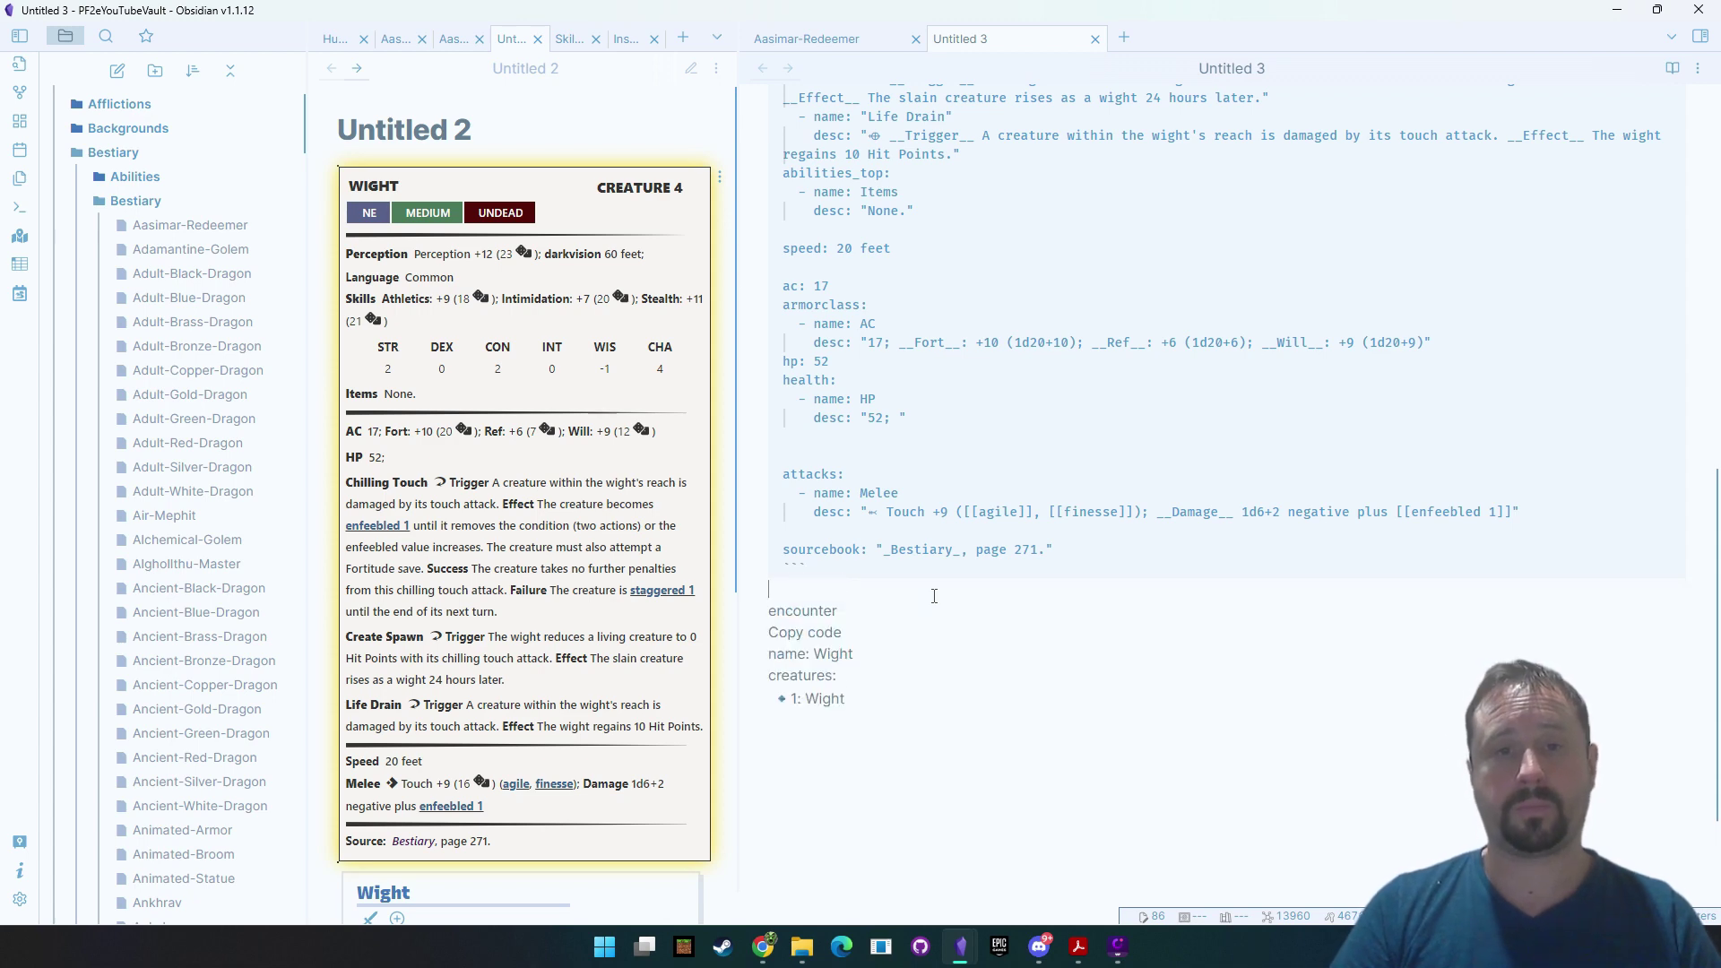
Wrap the Wight encounter lines in a code block labelled "encounter" and remove the extra closing fence
type("```")
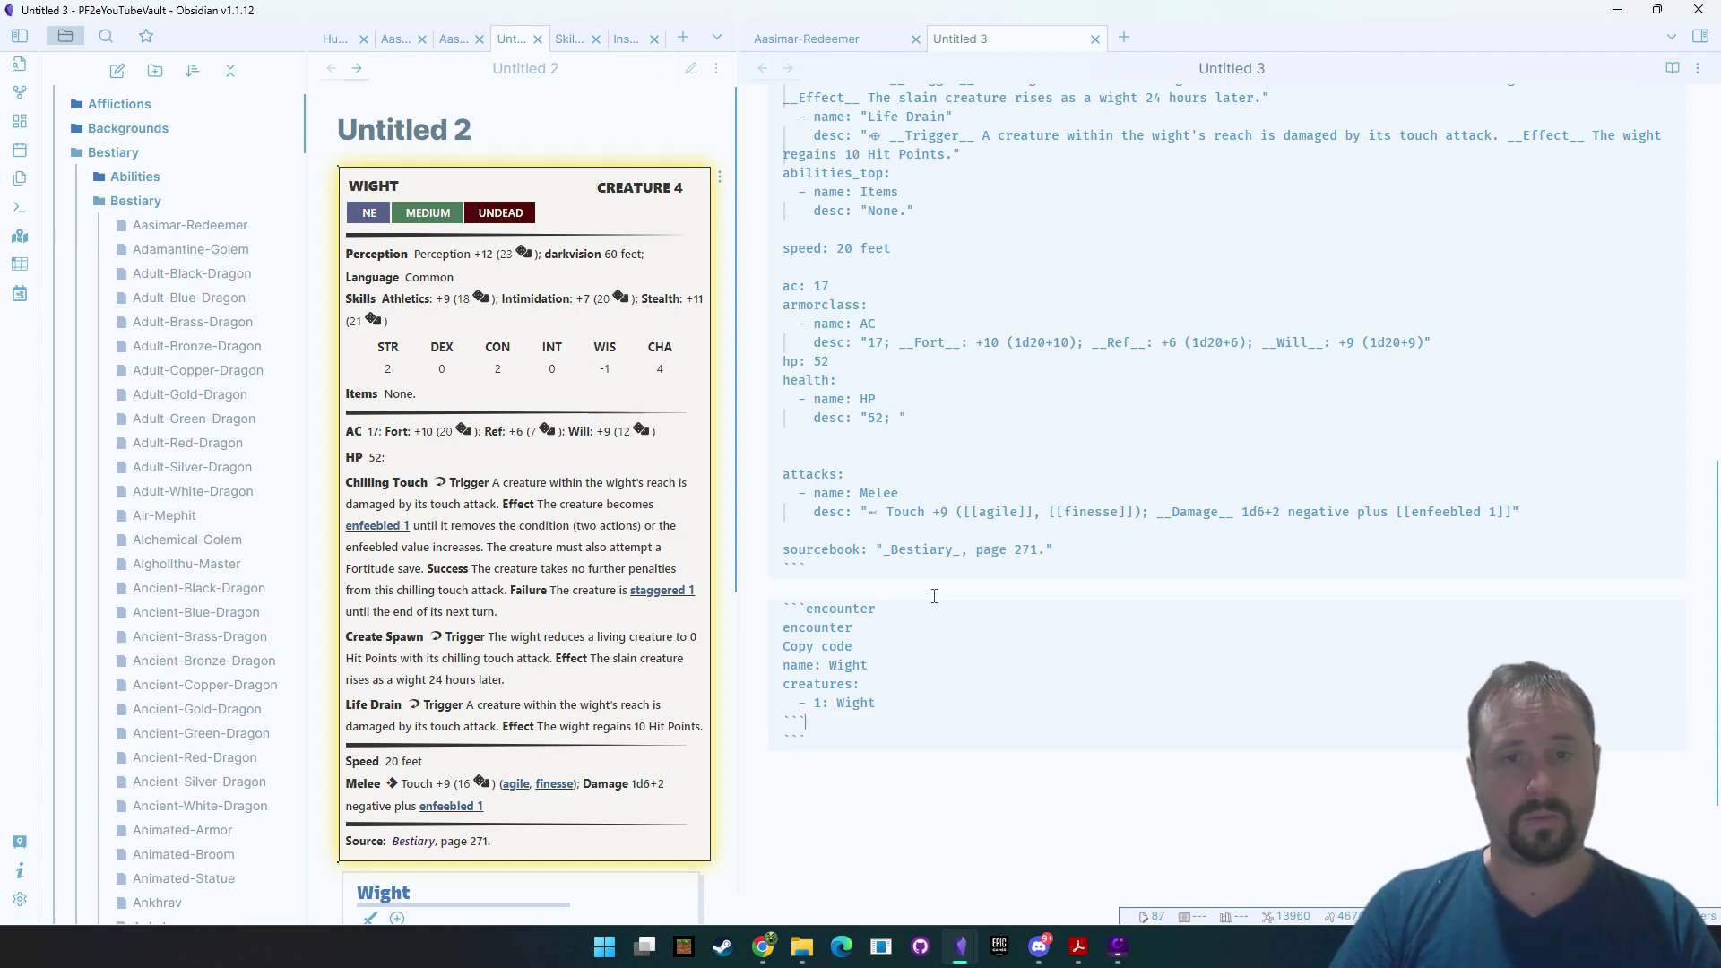
key("BackSpace")
key("BackSpace")
key("BackSpace")
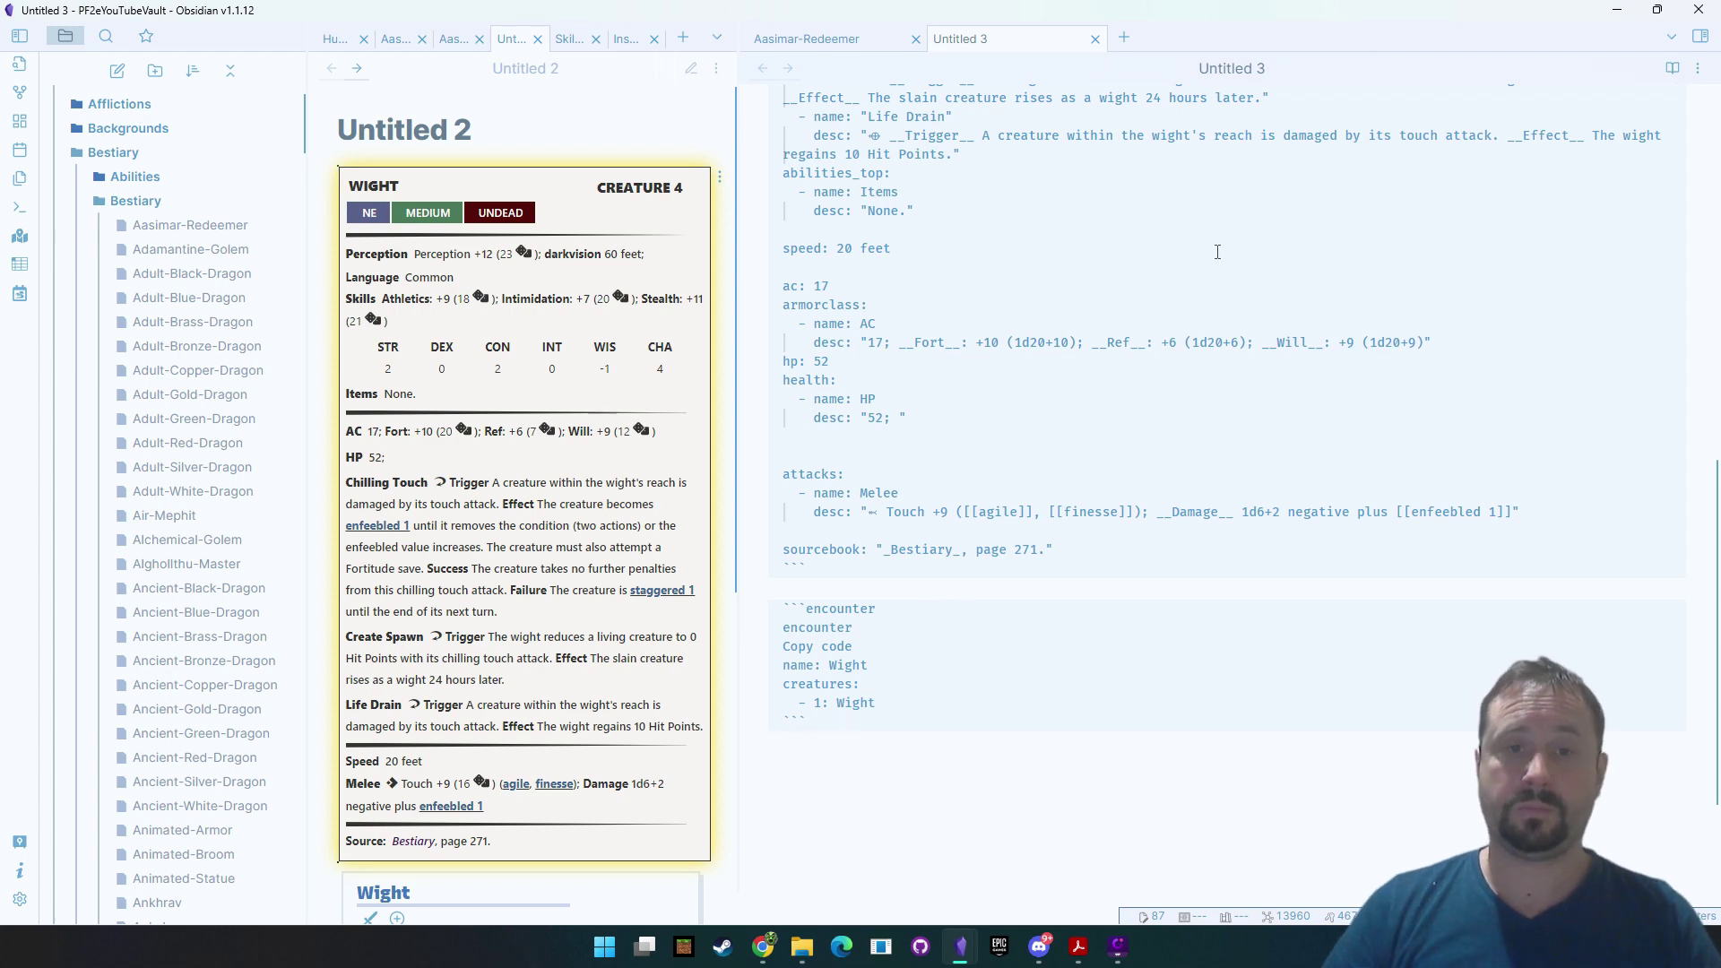
Delete the duplicate "encounter" and "Copy code" lines inside the encounter code block
key("ctrl+BackSpace")
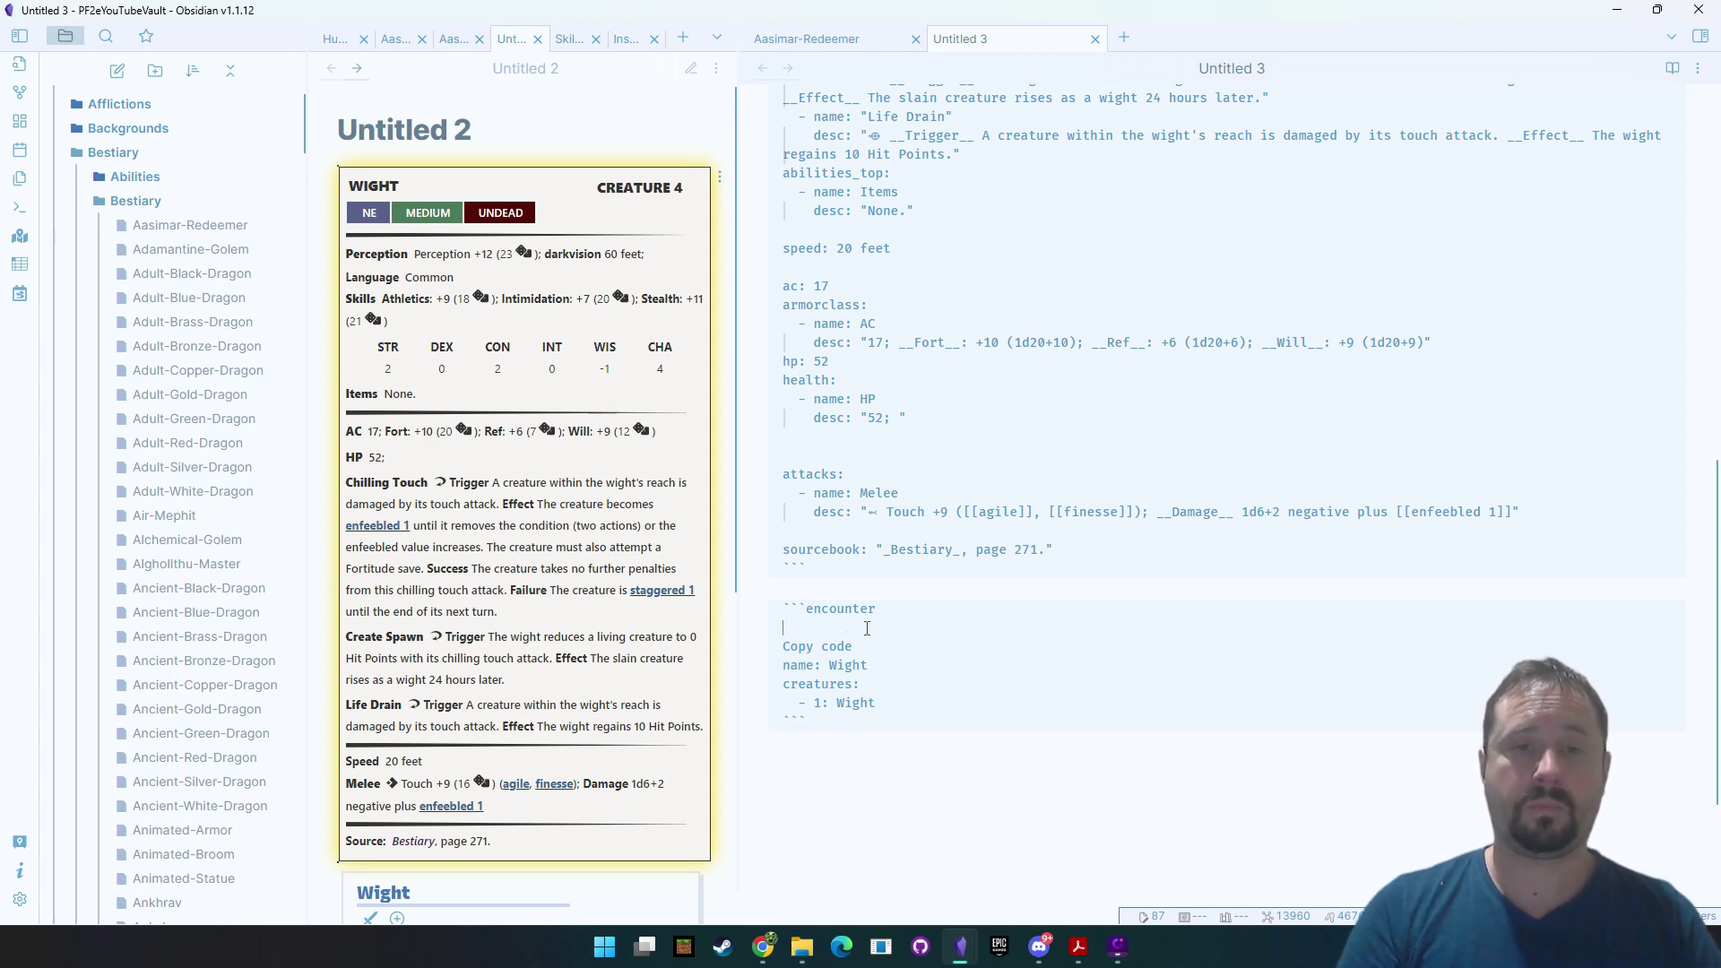
key("shift+End")
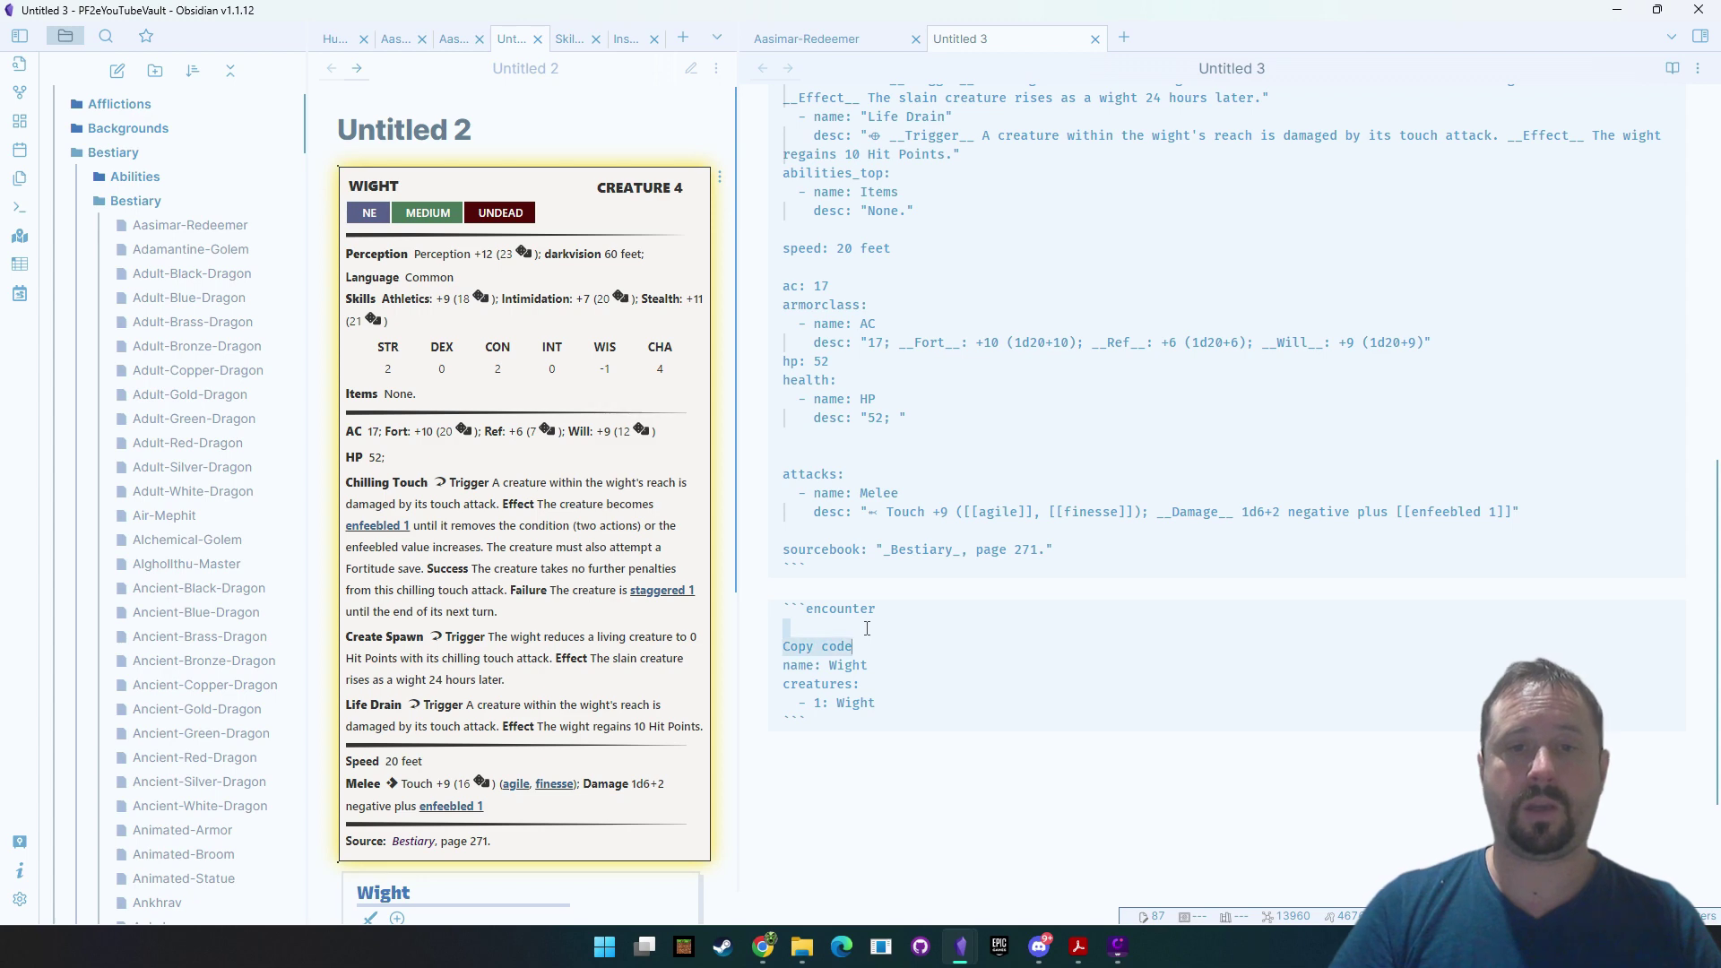
key("BackSpace")
key("Delete")
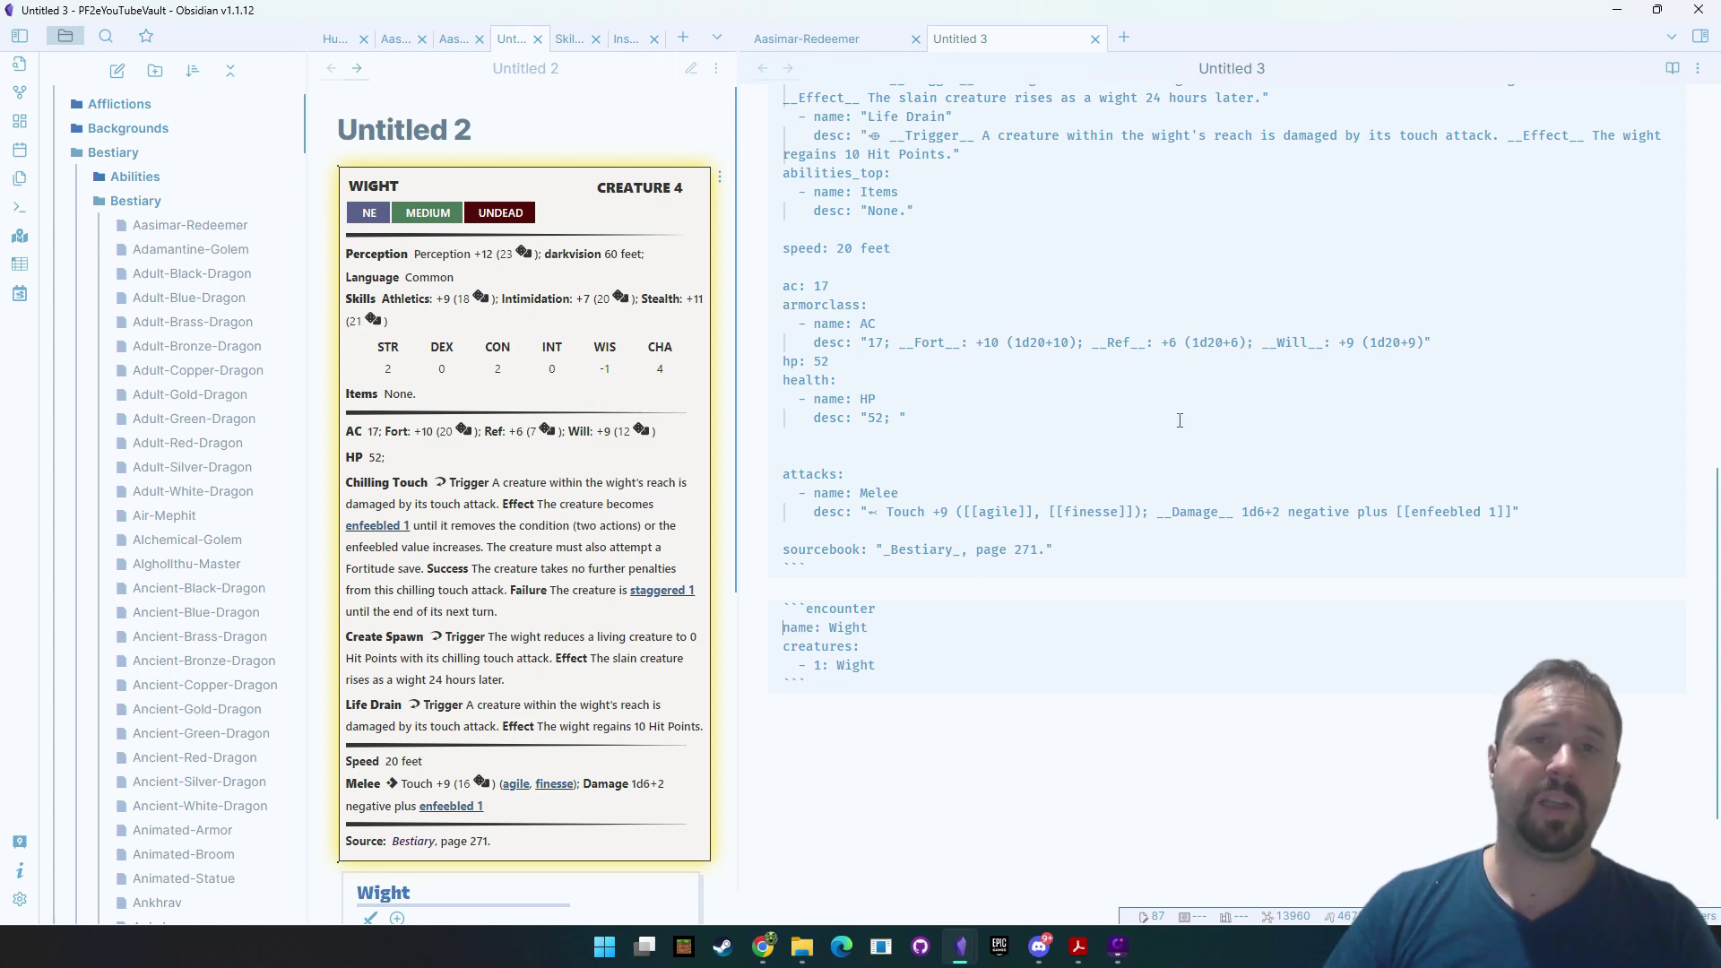
Show the note in reading view and start the Wight encounter in the initiative tracker
scroll(1179, 420, "up", 15)
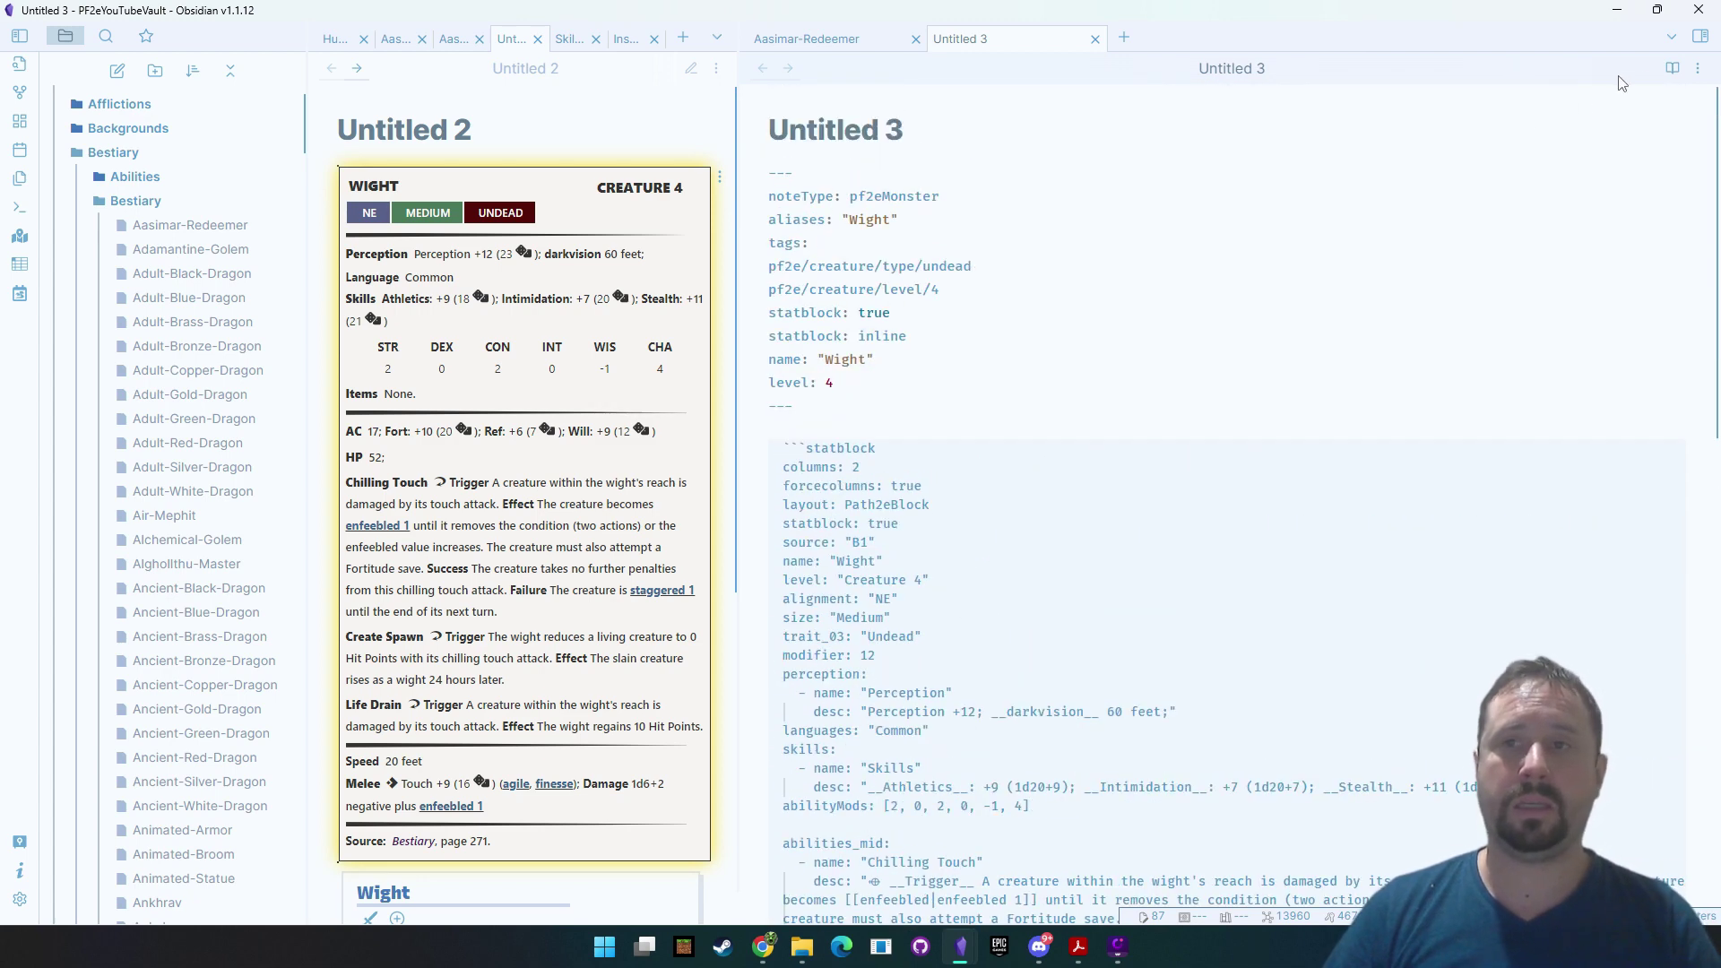
left_click(1671, 68)
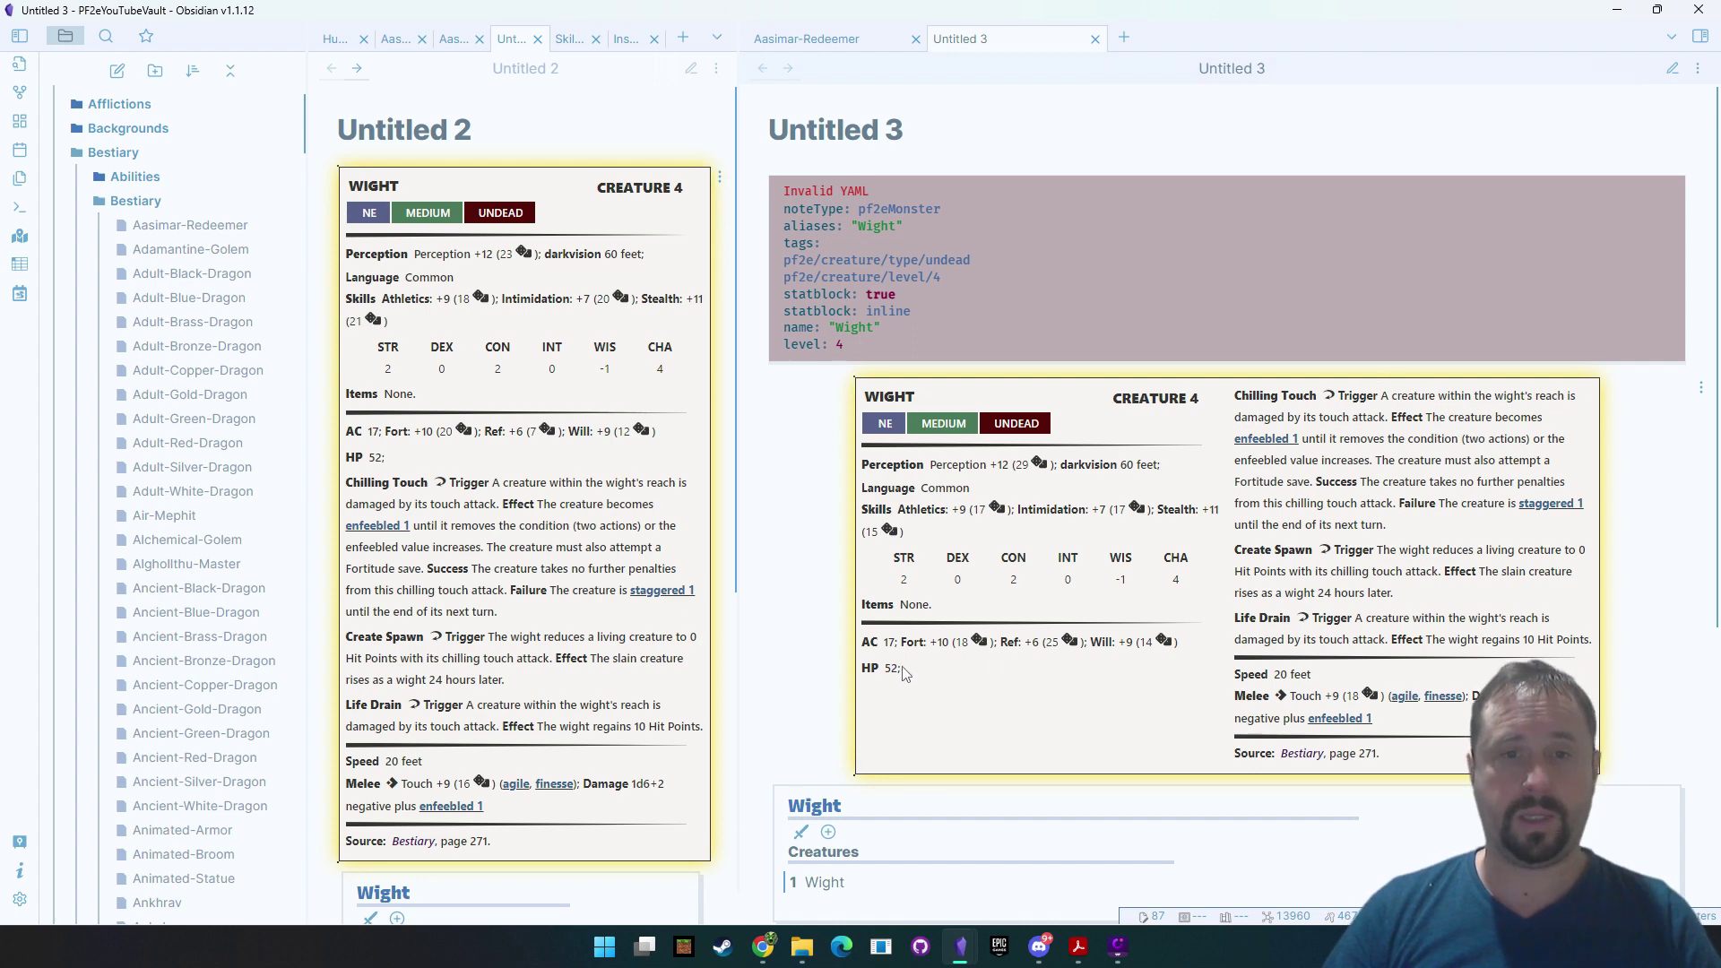
scroll(1008, 735, "down", 1)
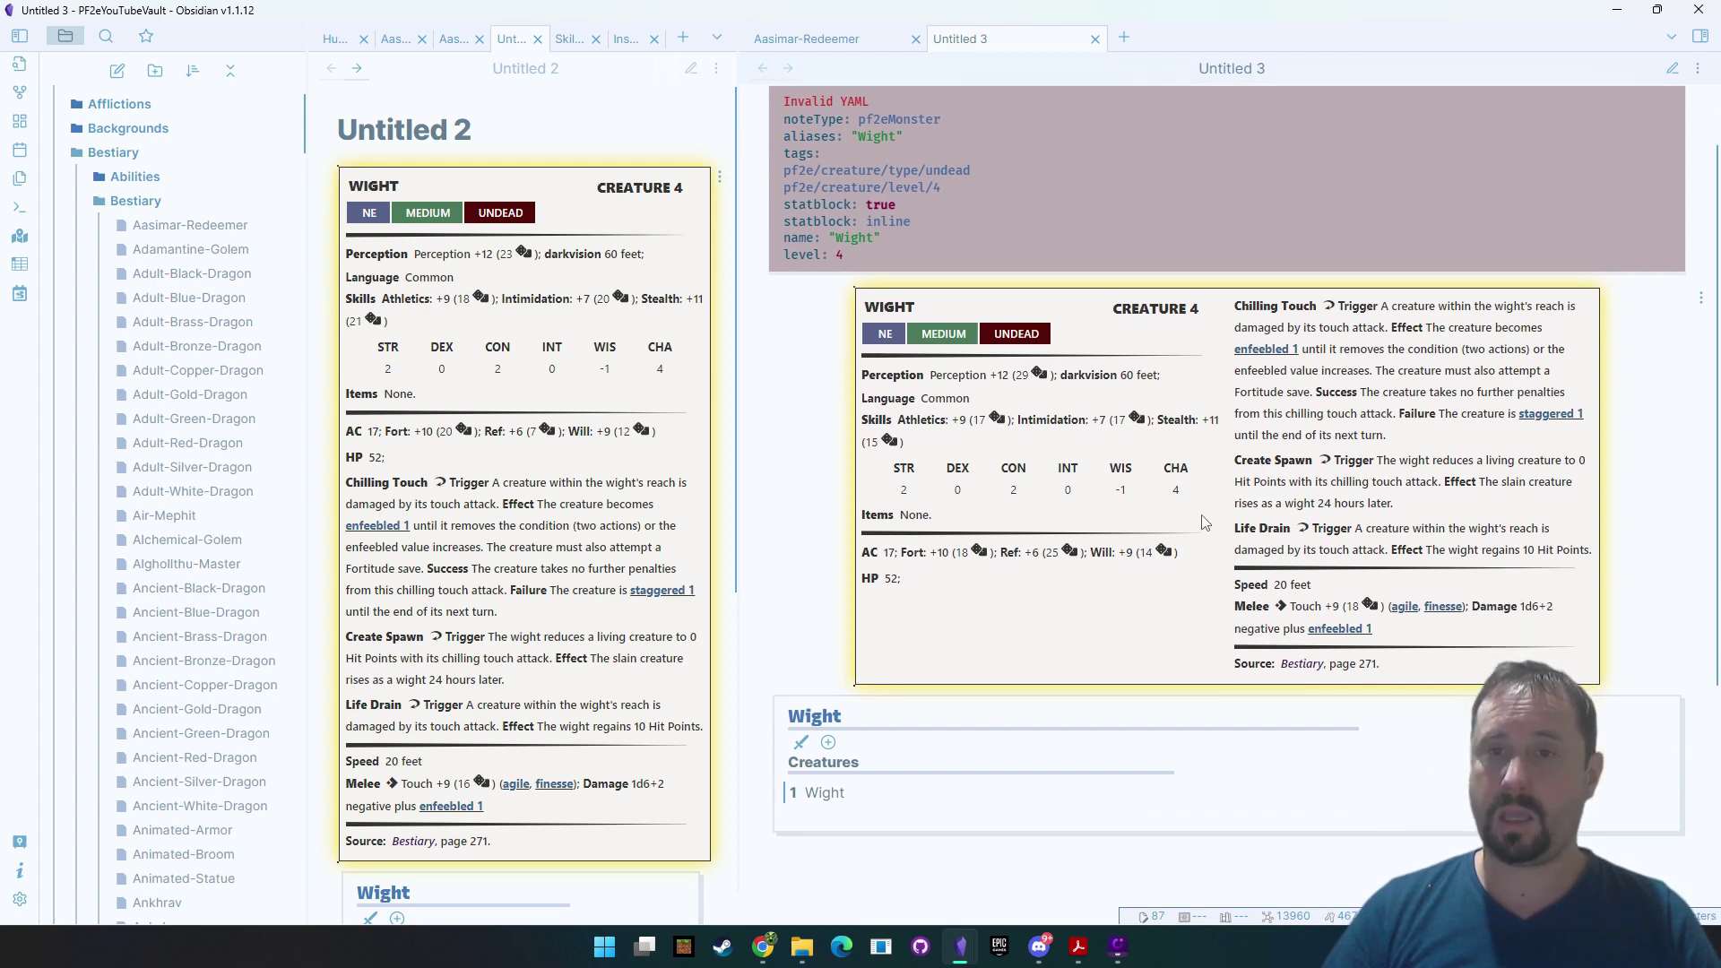
left_click(800, 742)
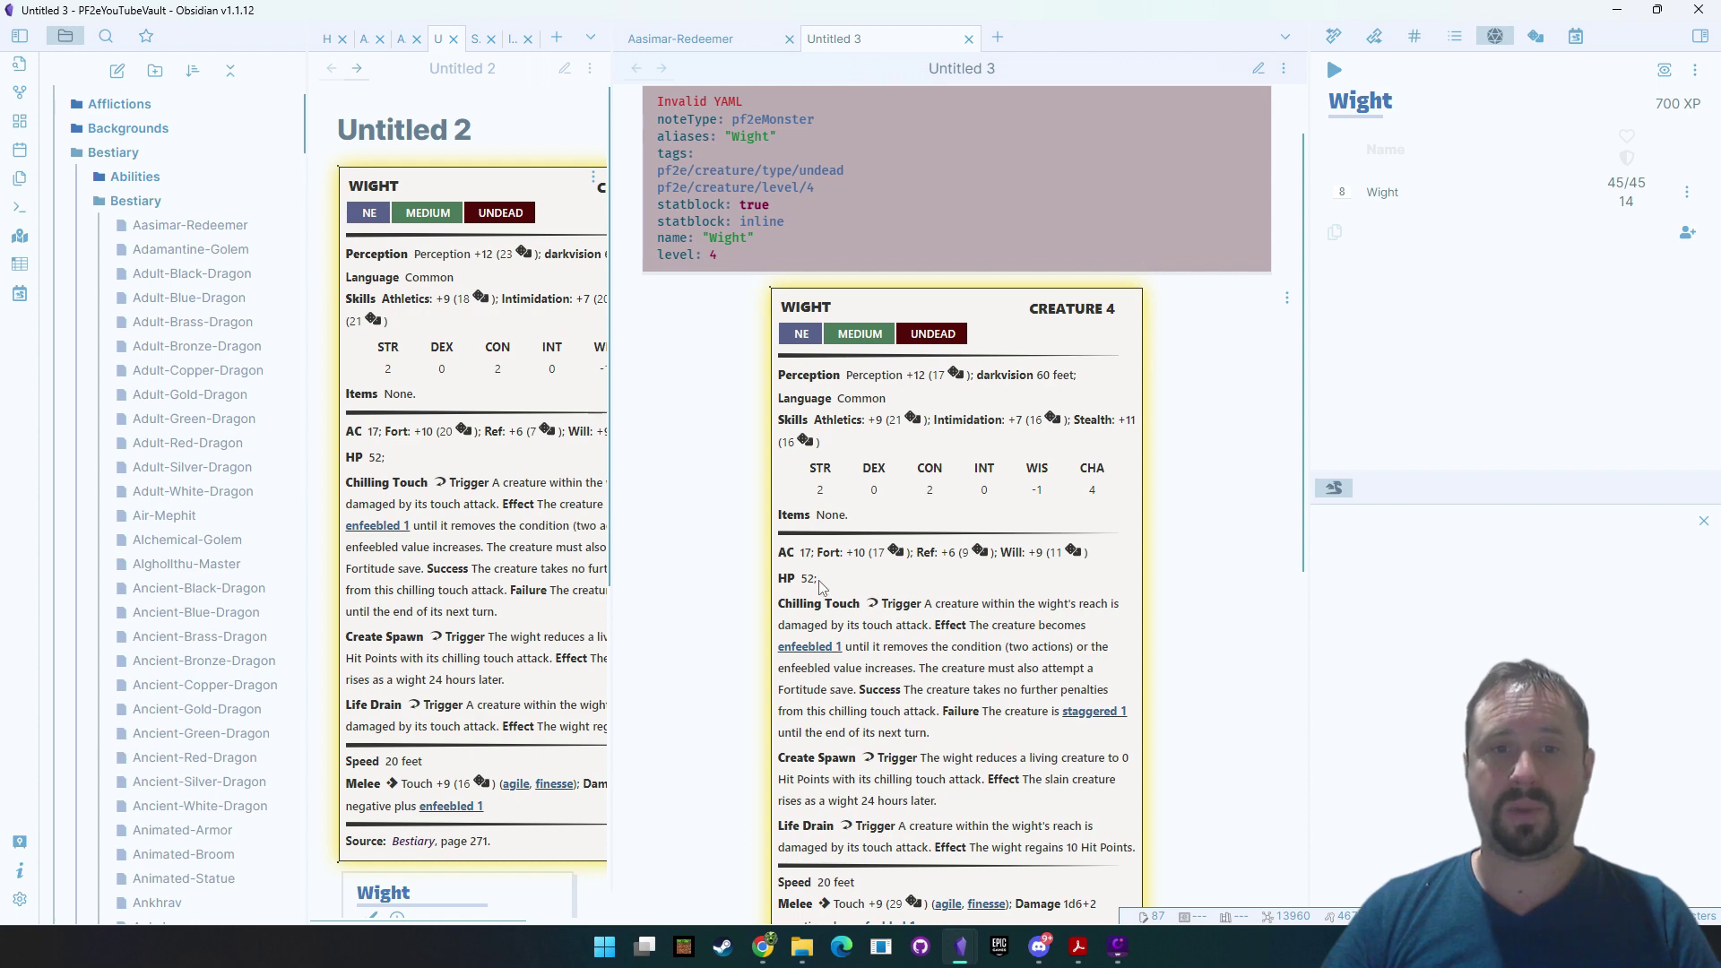
Inspect the armor class and hit point entries in the note's source, and return to the rendered Wight statblock
left_click(1258, 68)
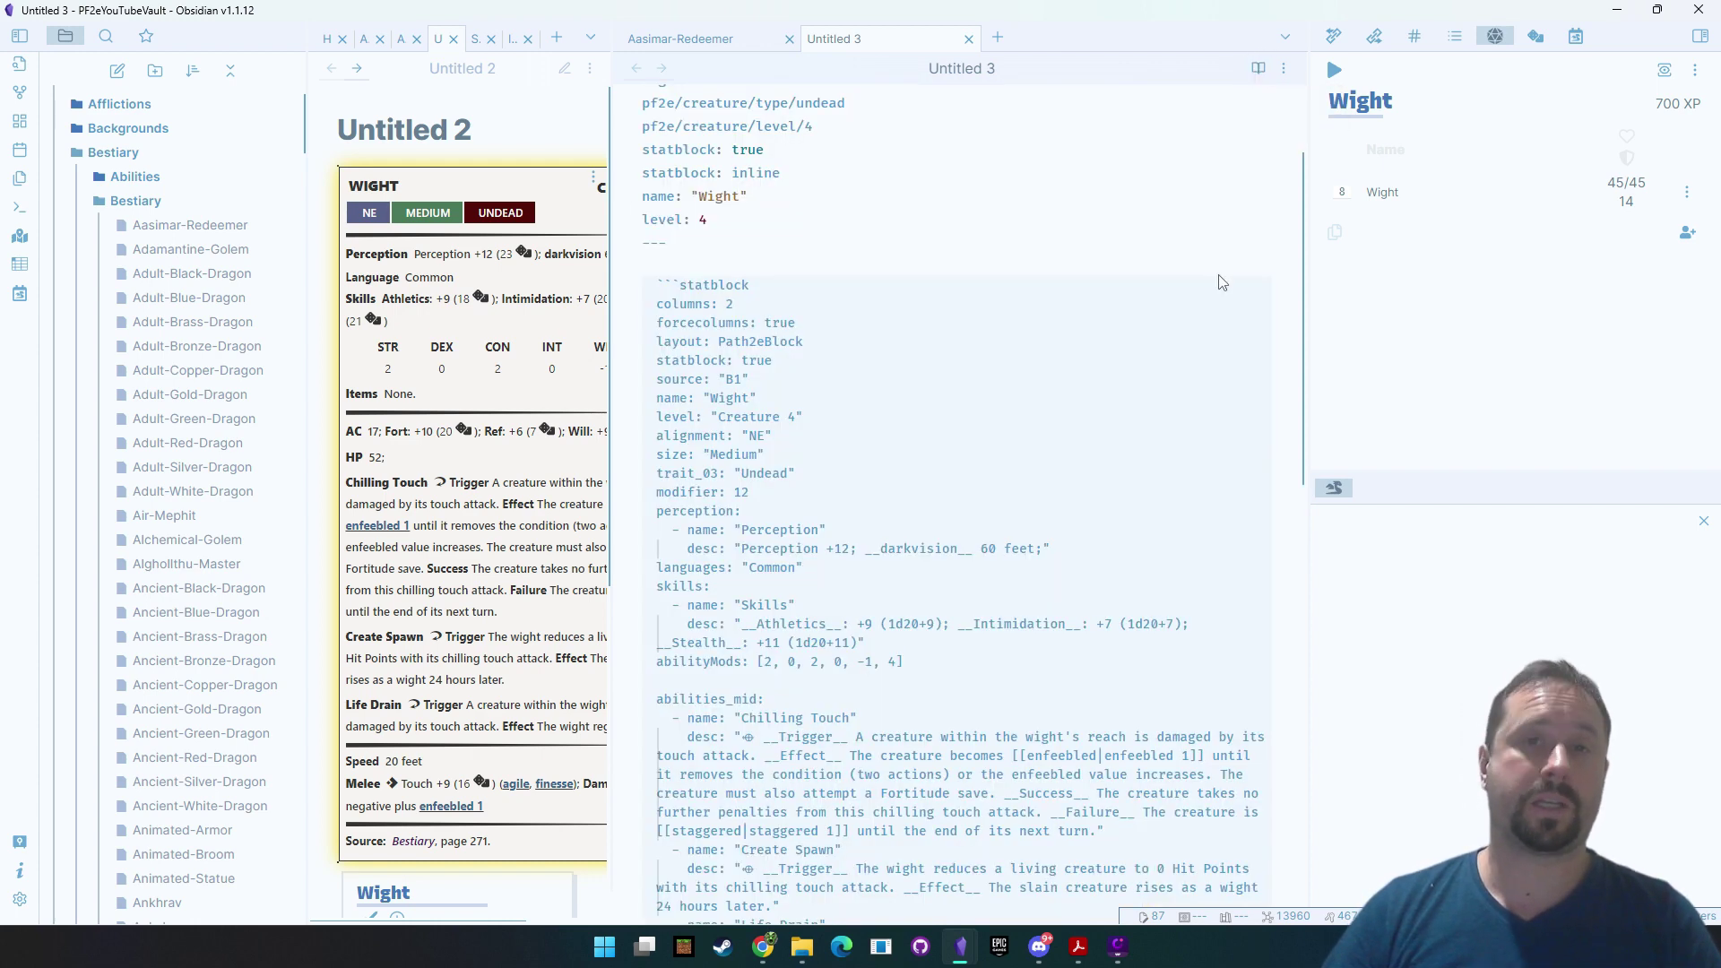
scroll(1165, 386, "down", 7)
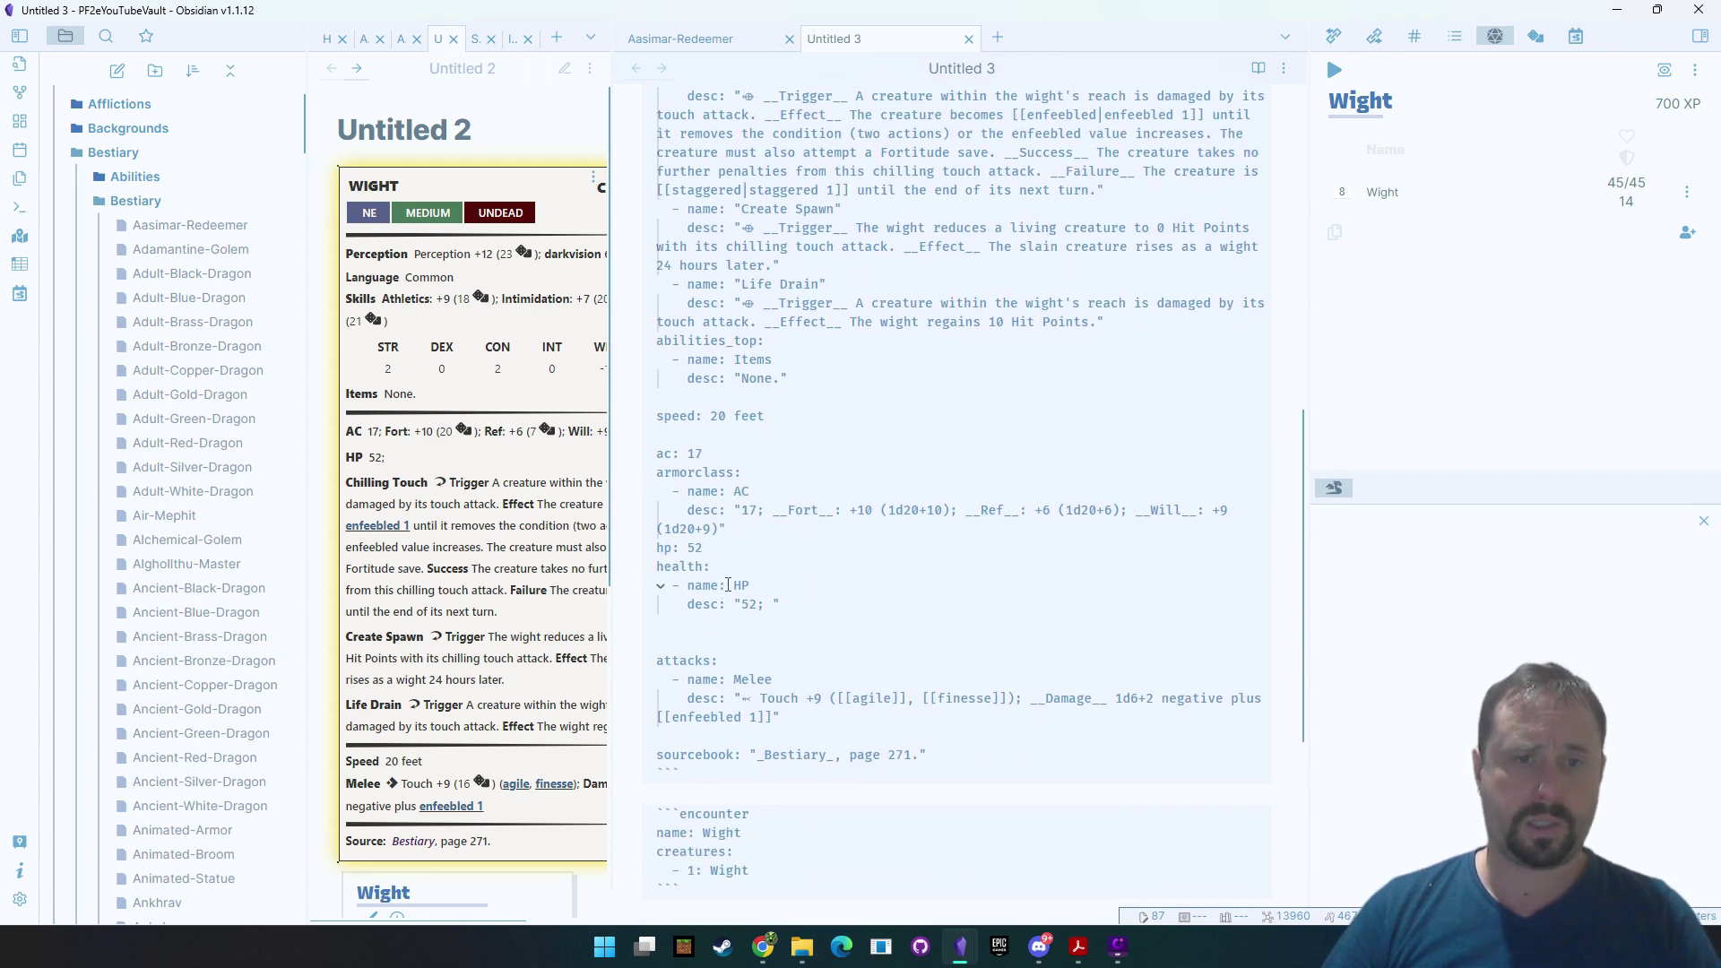
scroll(735, 538, "down", 1)
left_click_drag(710, 474, 642, 477)
left_click(1146, 296)
left_click(1259, 69)
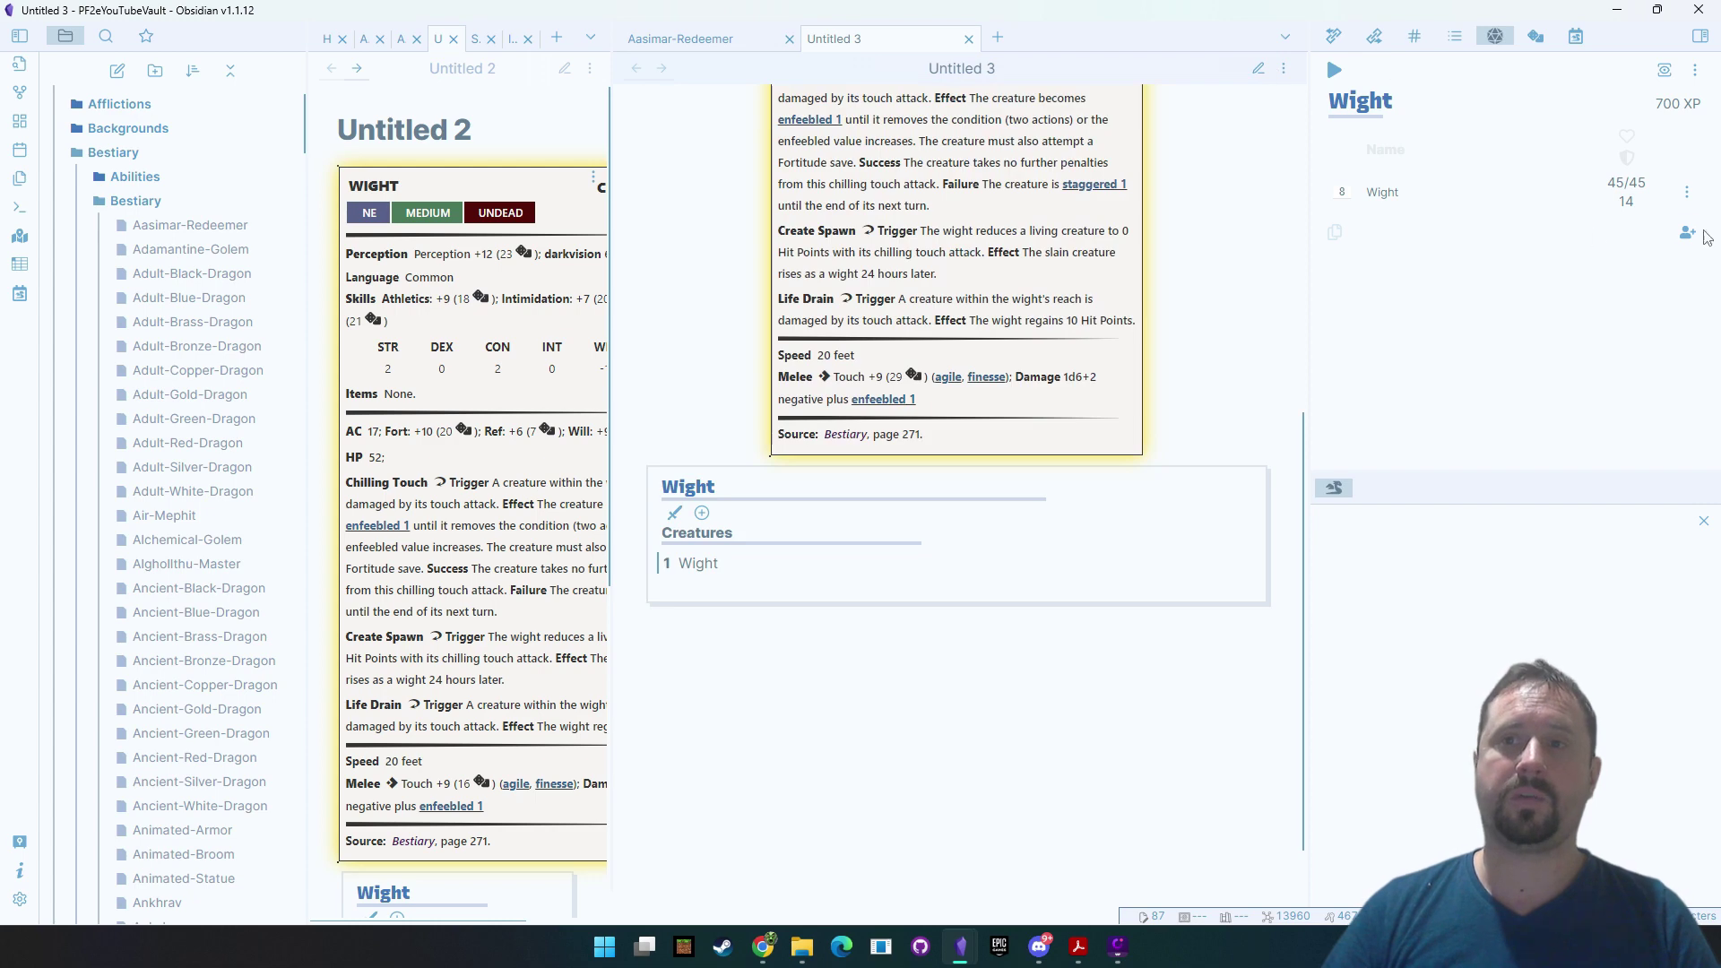
scroll(985, 349, "up", 10)
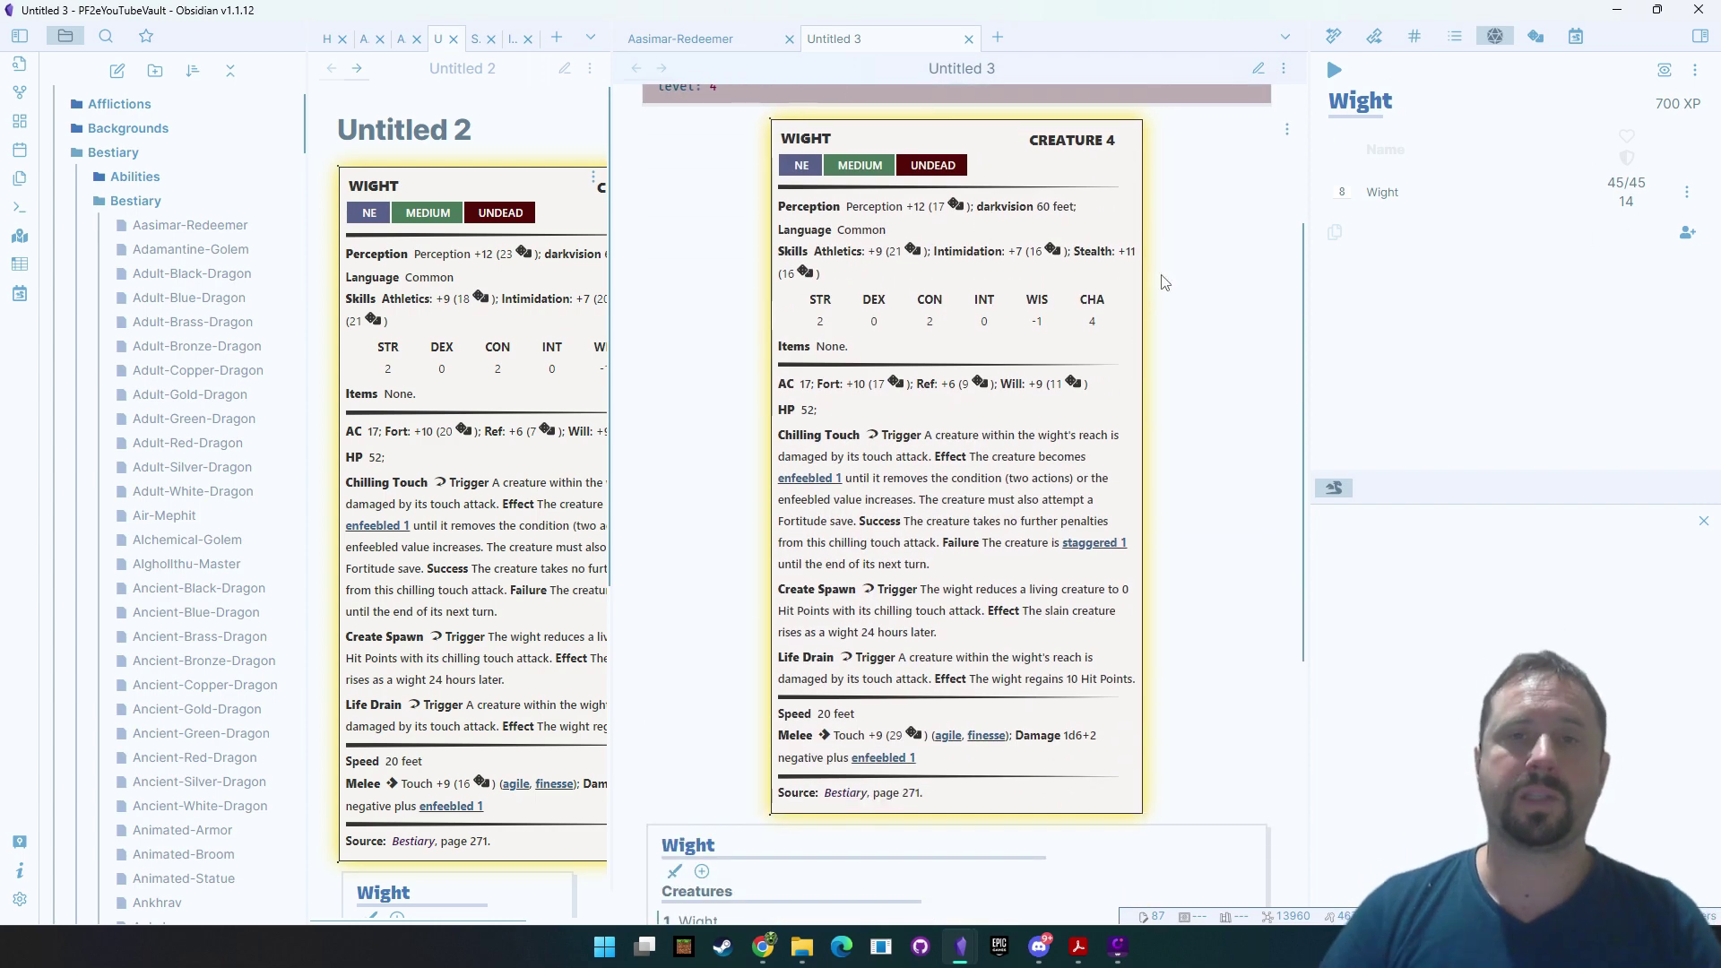
Turn the creature type and level tags in the Wight note's front matter into an indented dashed list, and return to reading view
left_click(1259, 69)
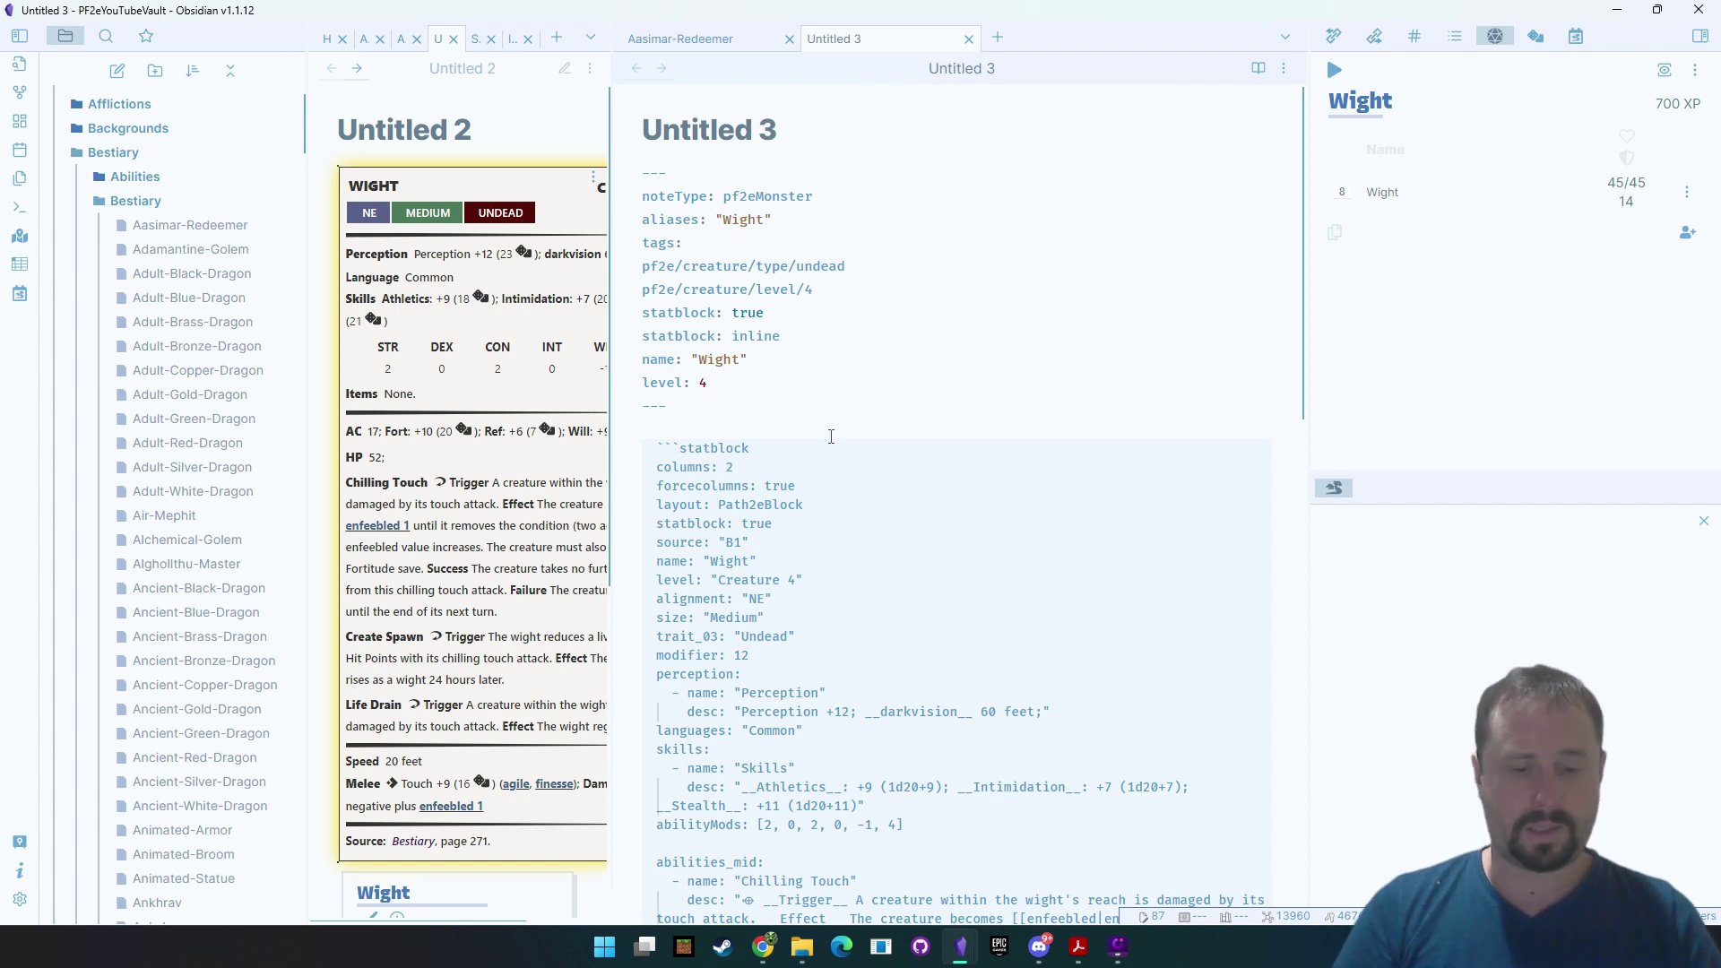
type("-")
key("Escape")
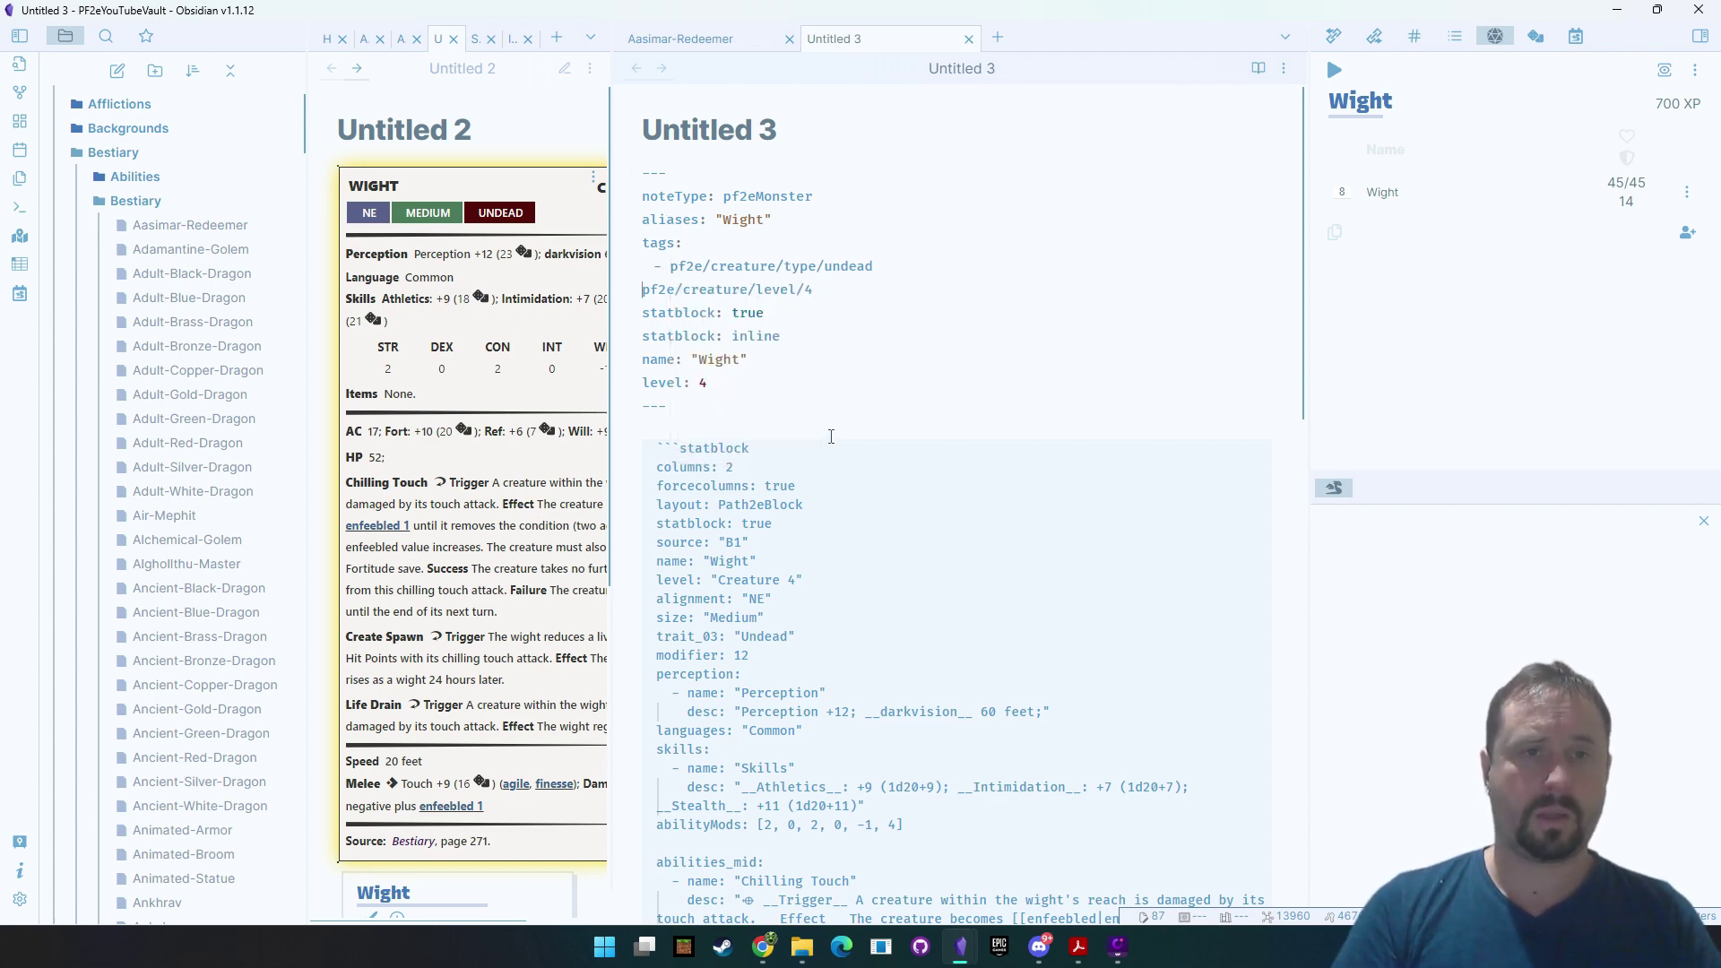
type("-")
key("Escape")
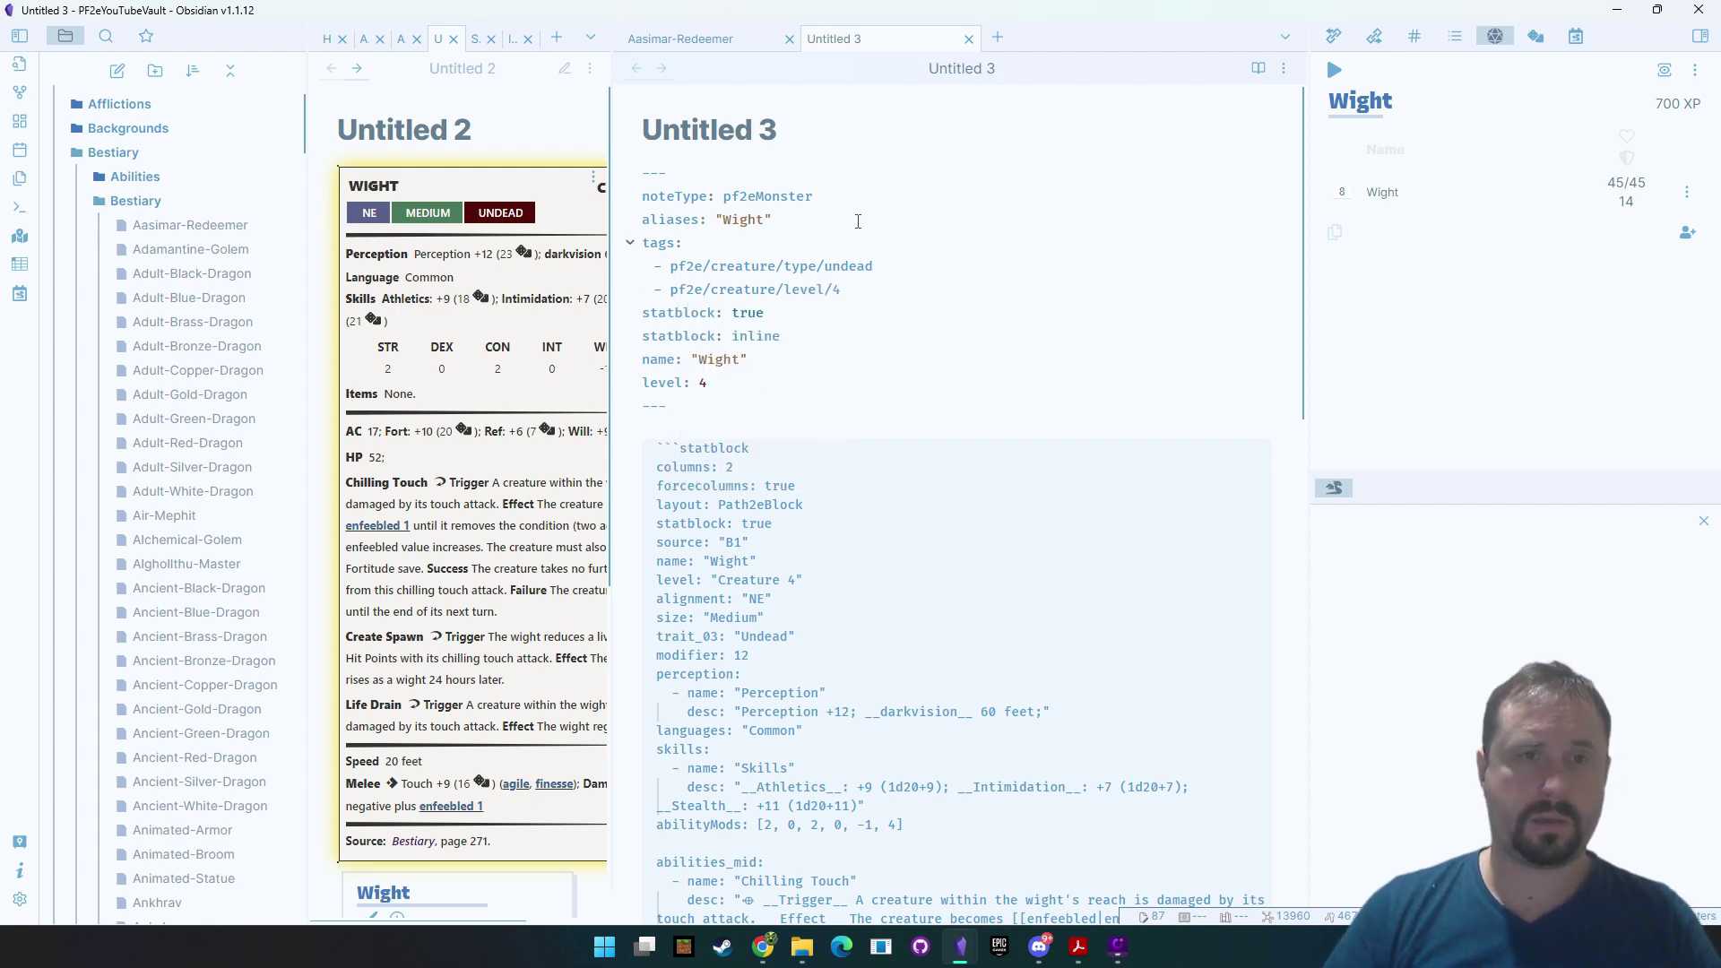
left_click(1262, 70)
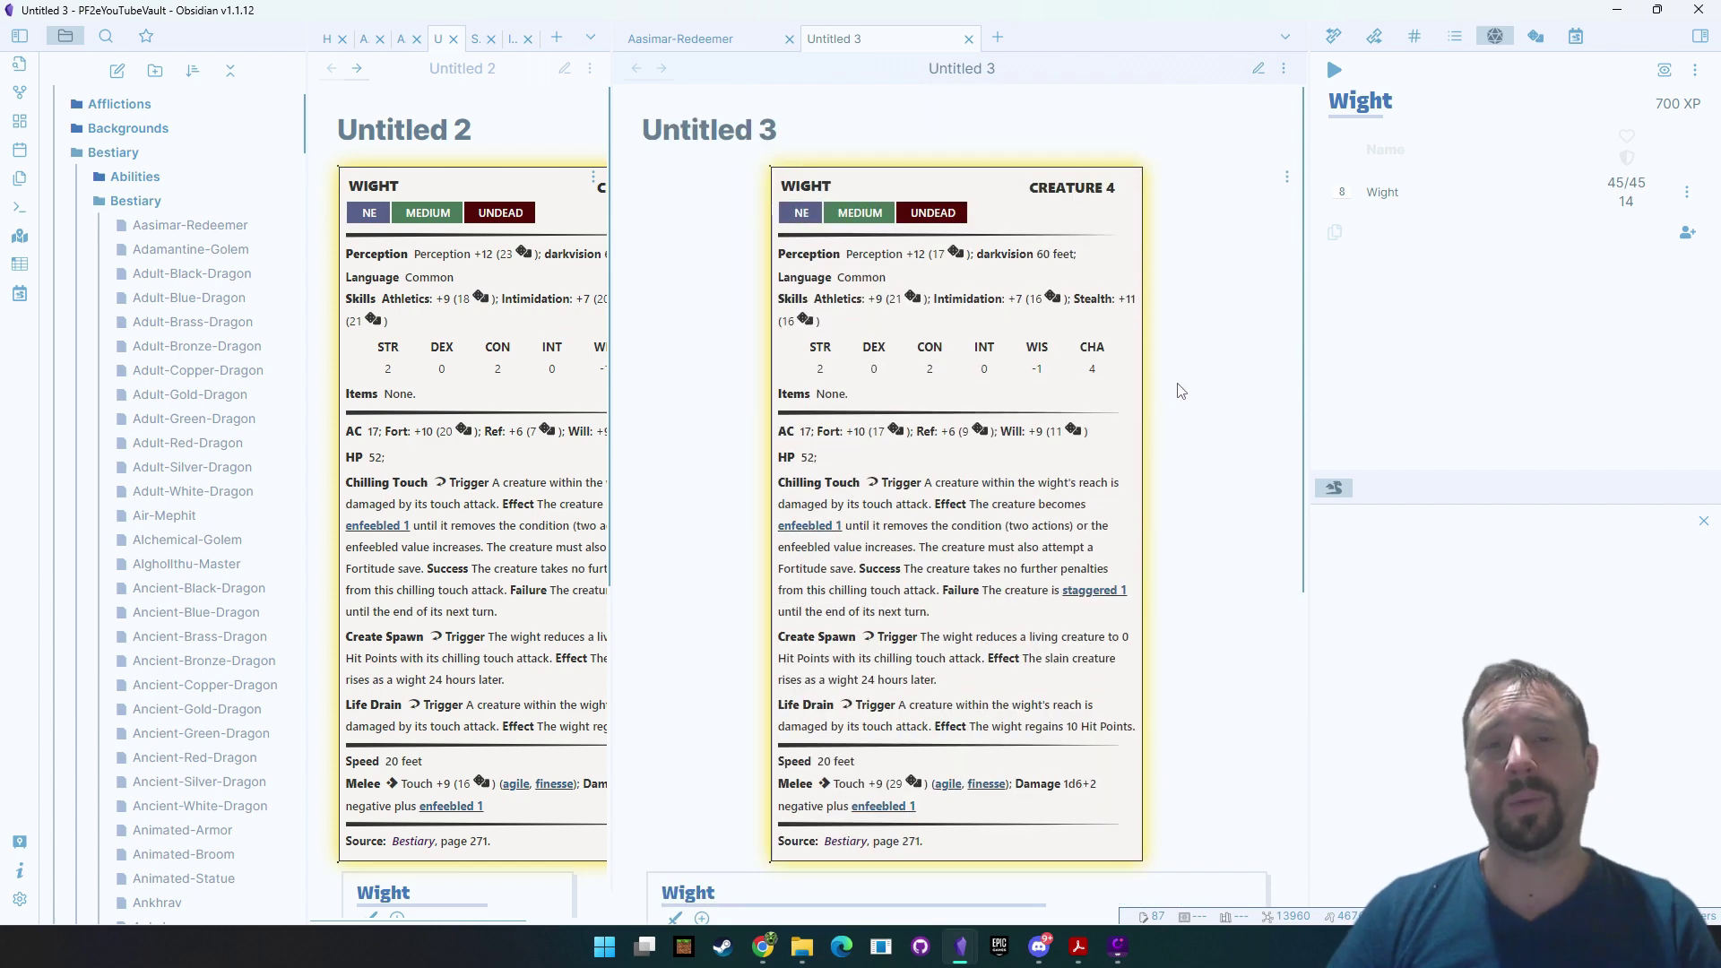
Switch to the ChatGPT monster template conversation and examine the first troll conversion request and the reply to it
left_click(762, 946)
scroll(933, 541, "down", 5)
scroll(1309, 542, "down", 15)
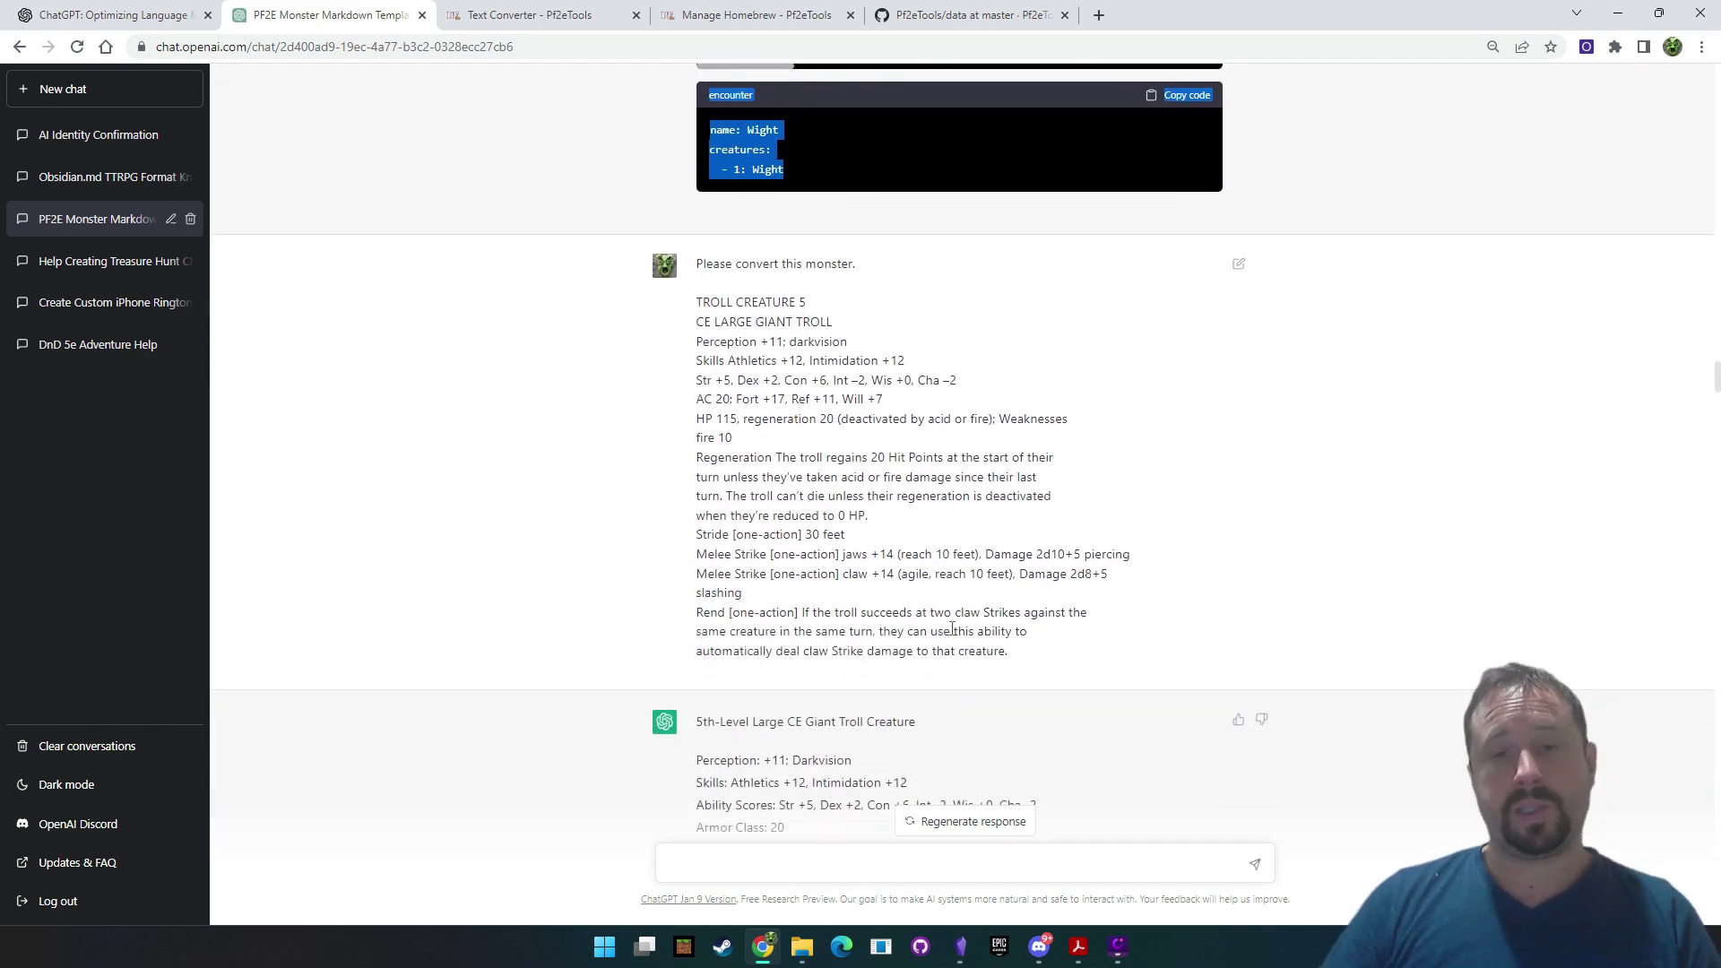
left_click_drag(1013, 652, 667, 266)
scroll(1120, 439, "down", 3)
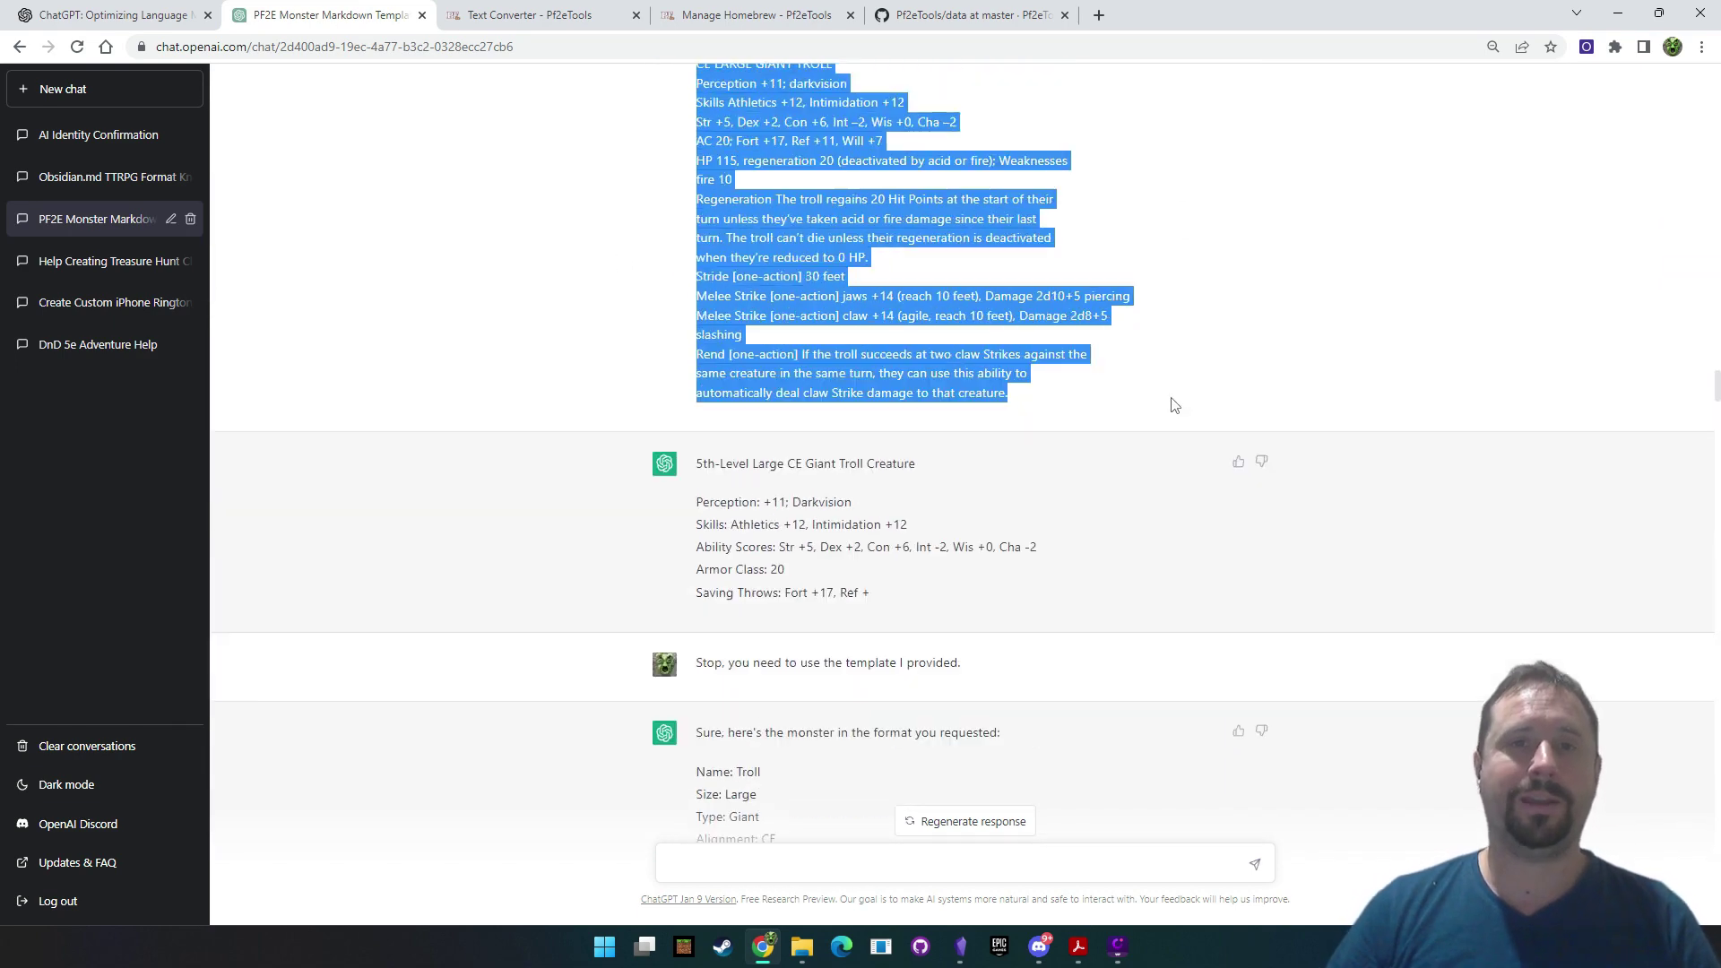
scroll(1120, 439, "up", 3)
left_click(1181, 407)
scroll(1181, 407, "down", 6)
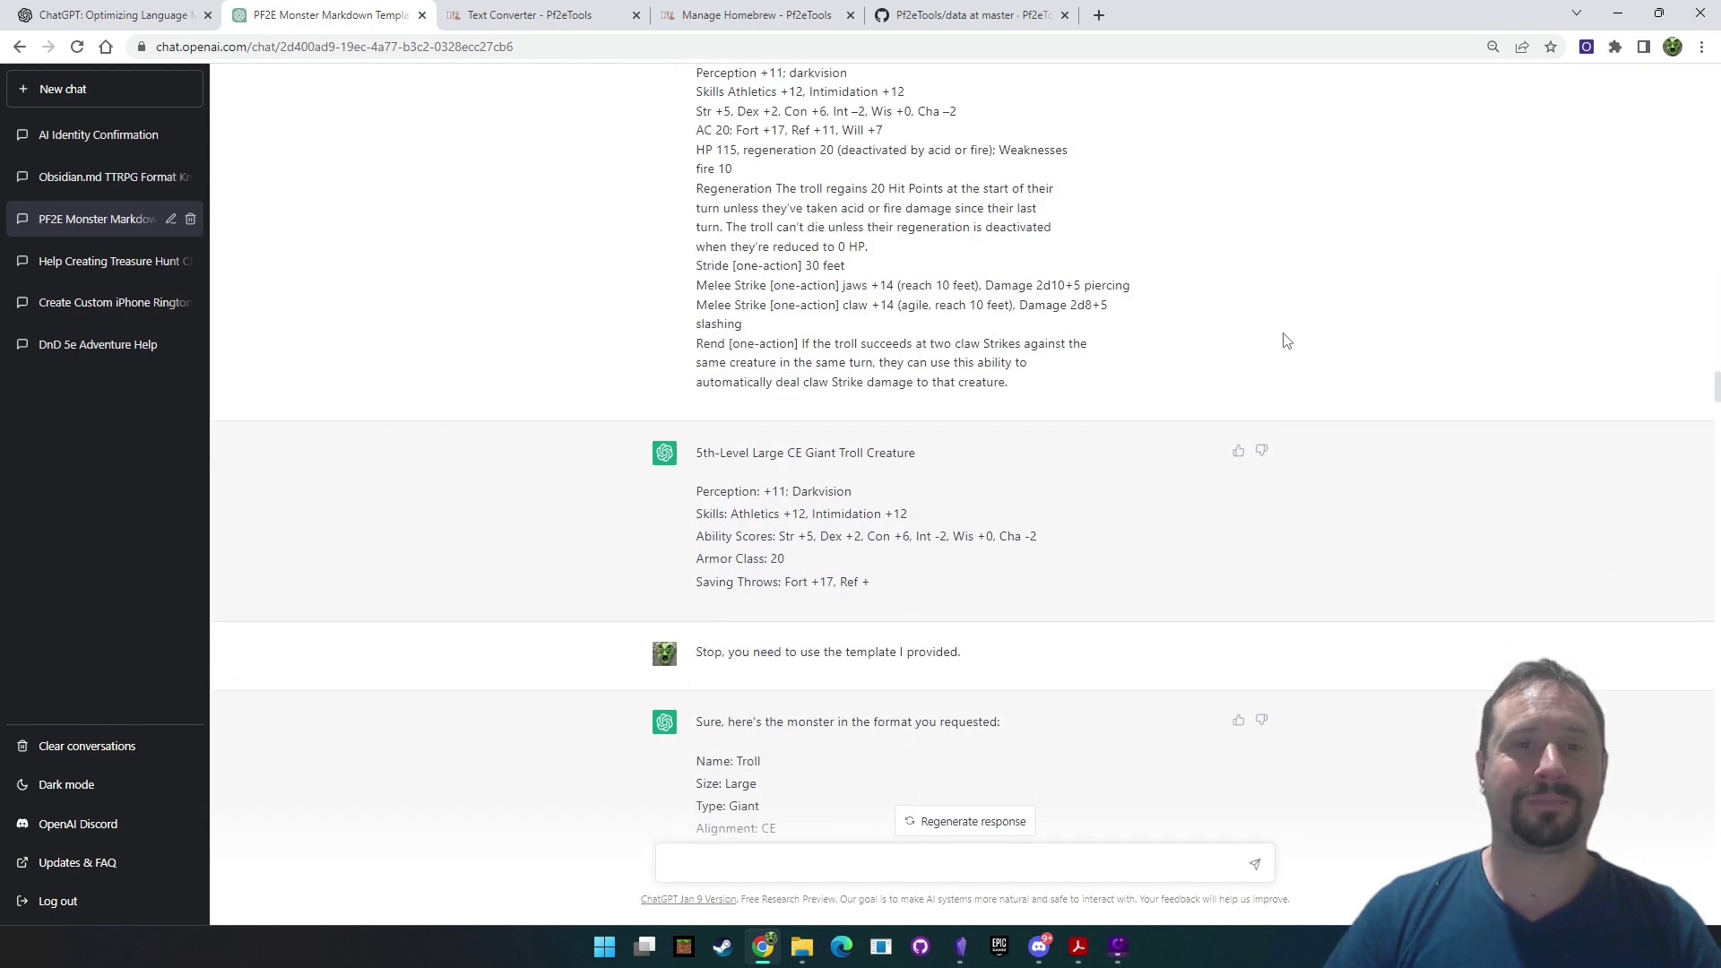
left_click_drag(887, 318, 705, 184)
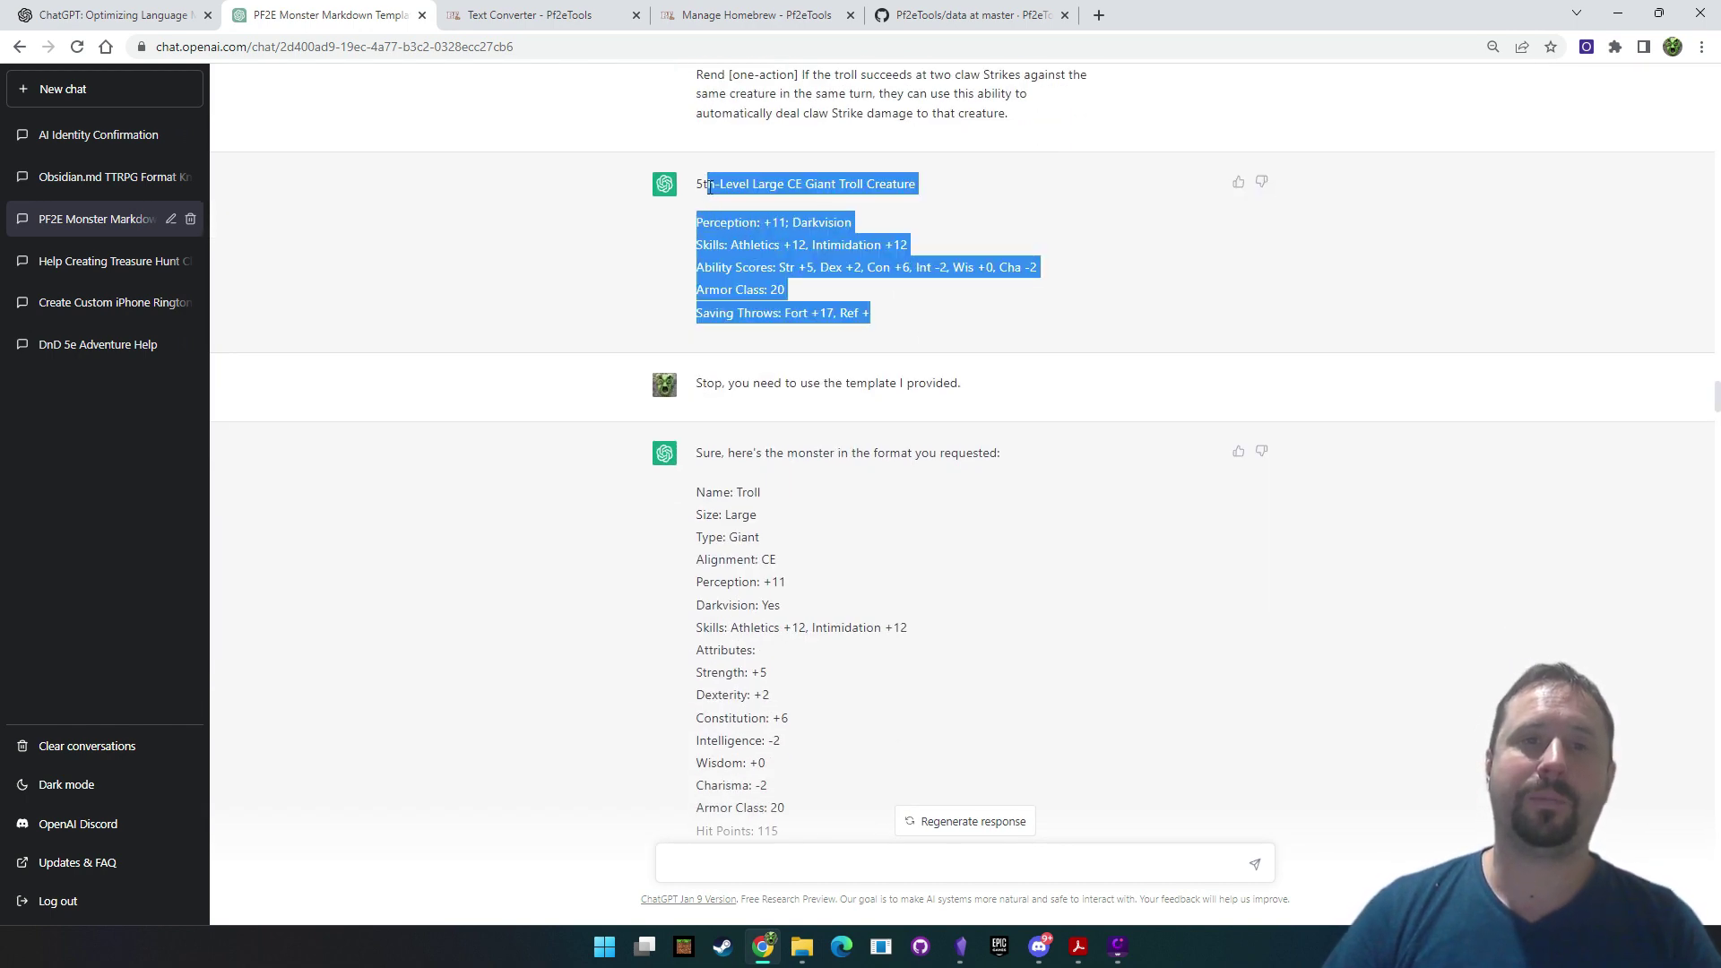
left_click(1122, 193)
scroll(995, 283, "down", 1)
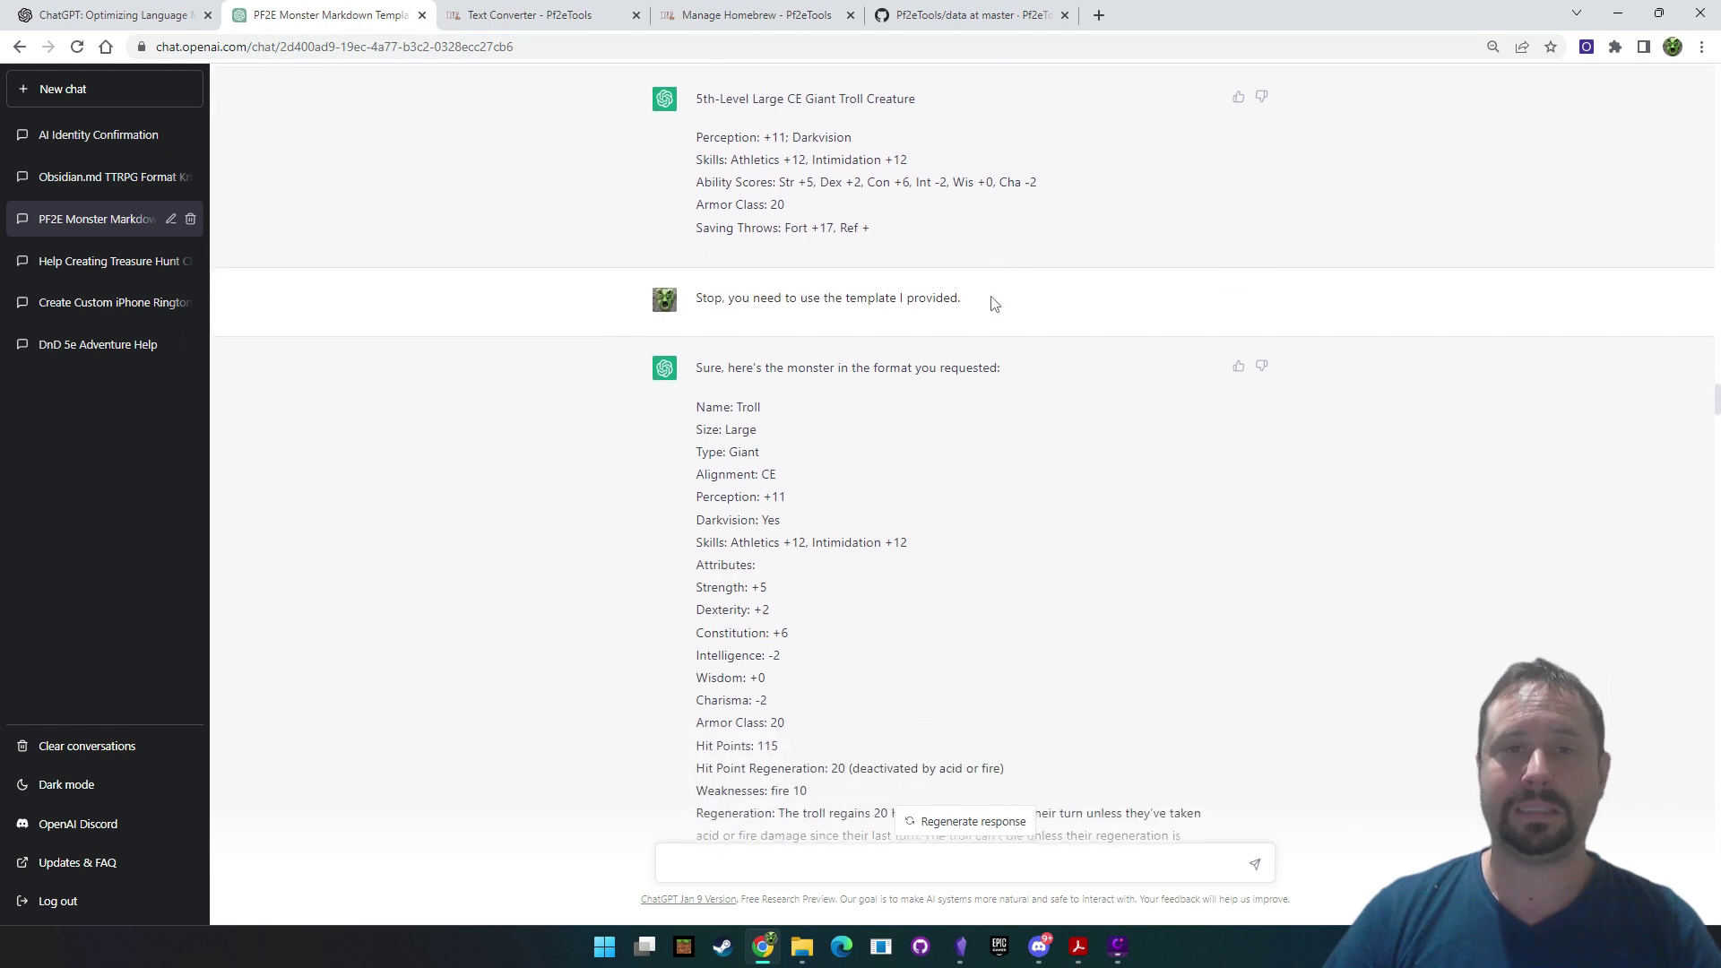
Read the follow-up prompts asking ChatGPT to use the provided template, along with the troll conversions given in reply
left_click_drag(976, 296, 617, 307)
left_click(953, 460)
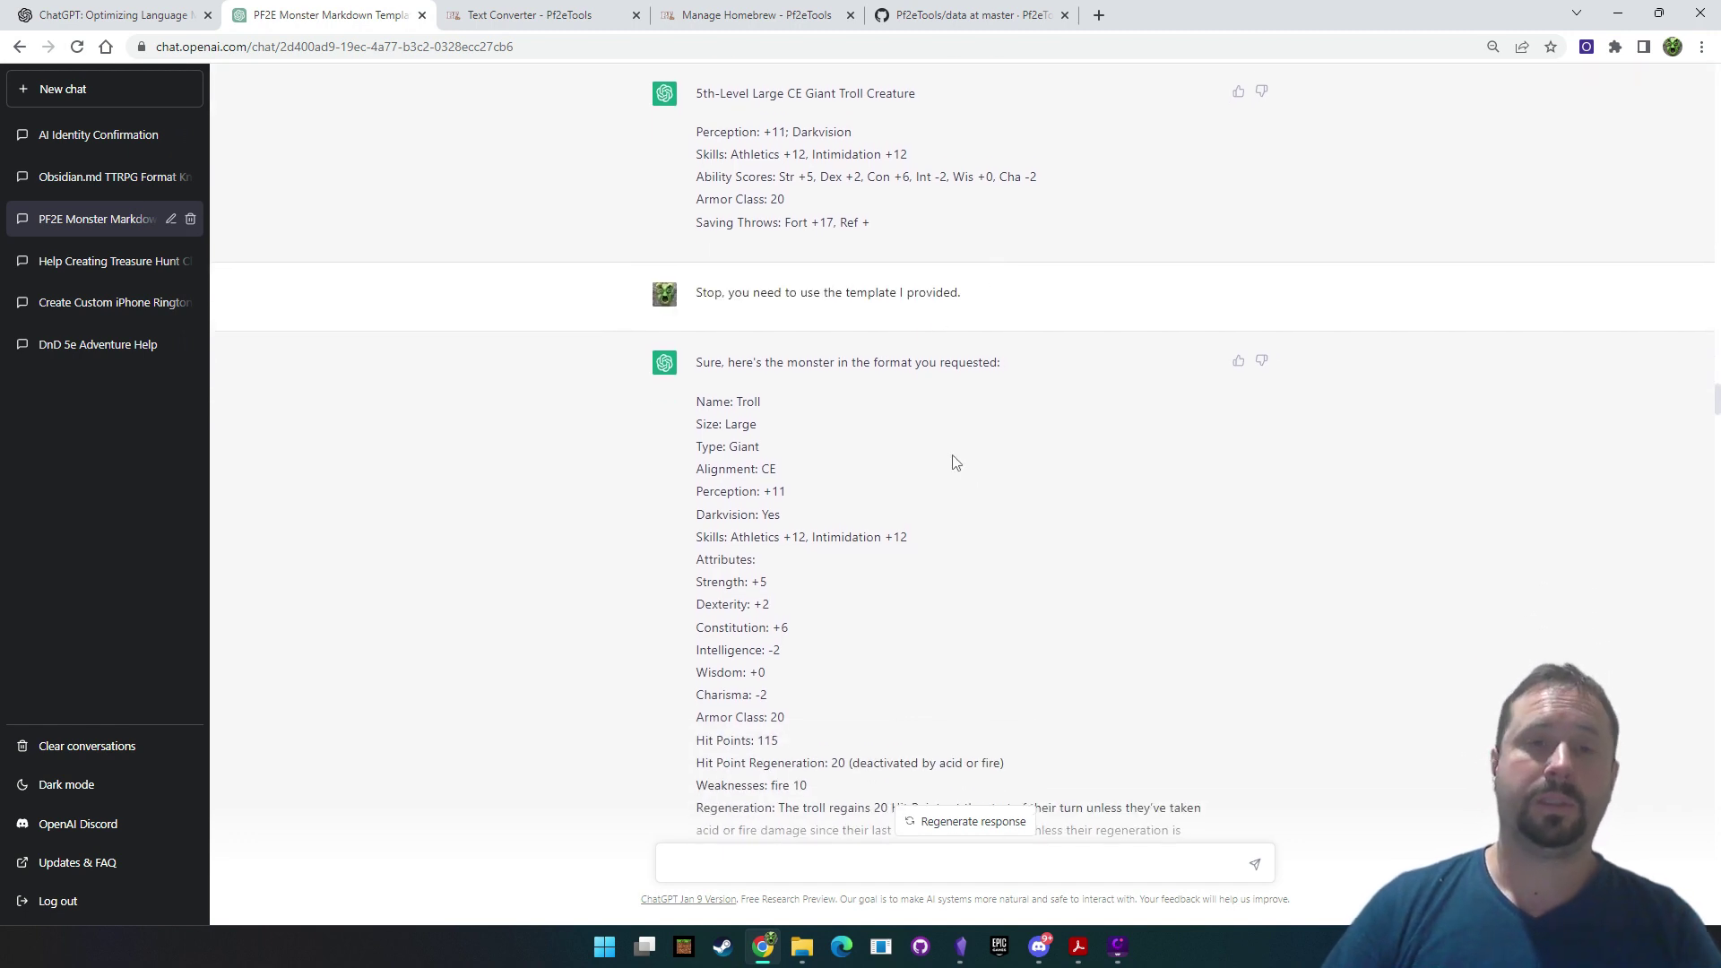
scroll(953, 461, "down", 1)
left_click_drag(721, 273, 1181, 468)
scroll(1186, 534, "down", 1)
scroll(1181, 474, "down", 7)
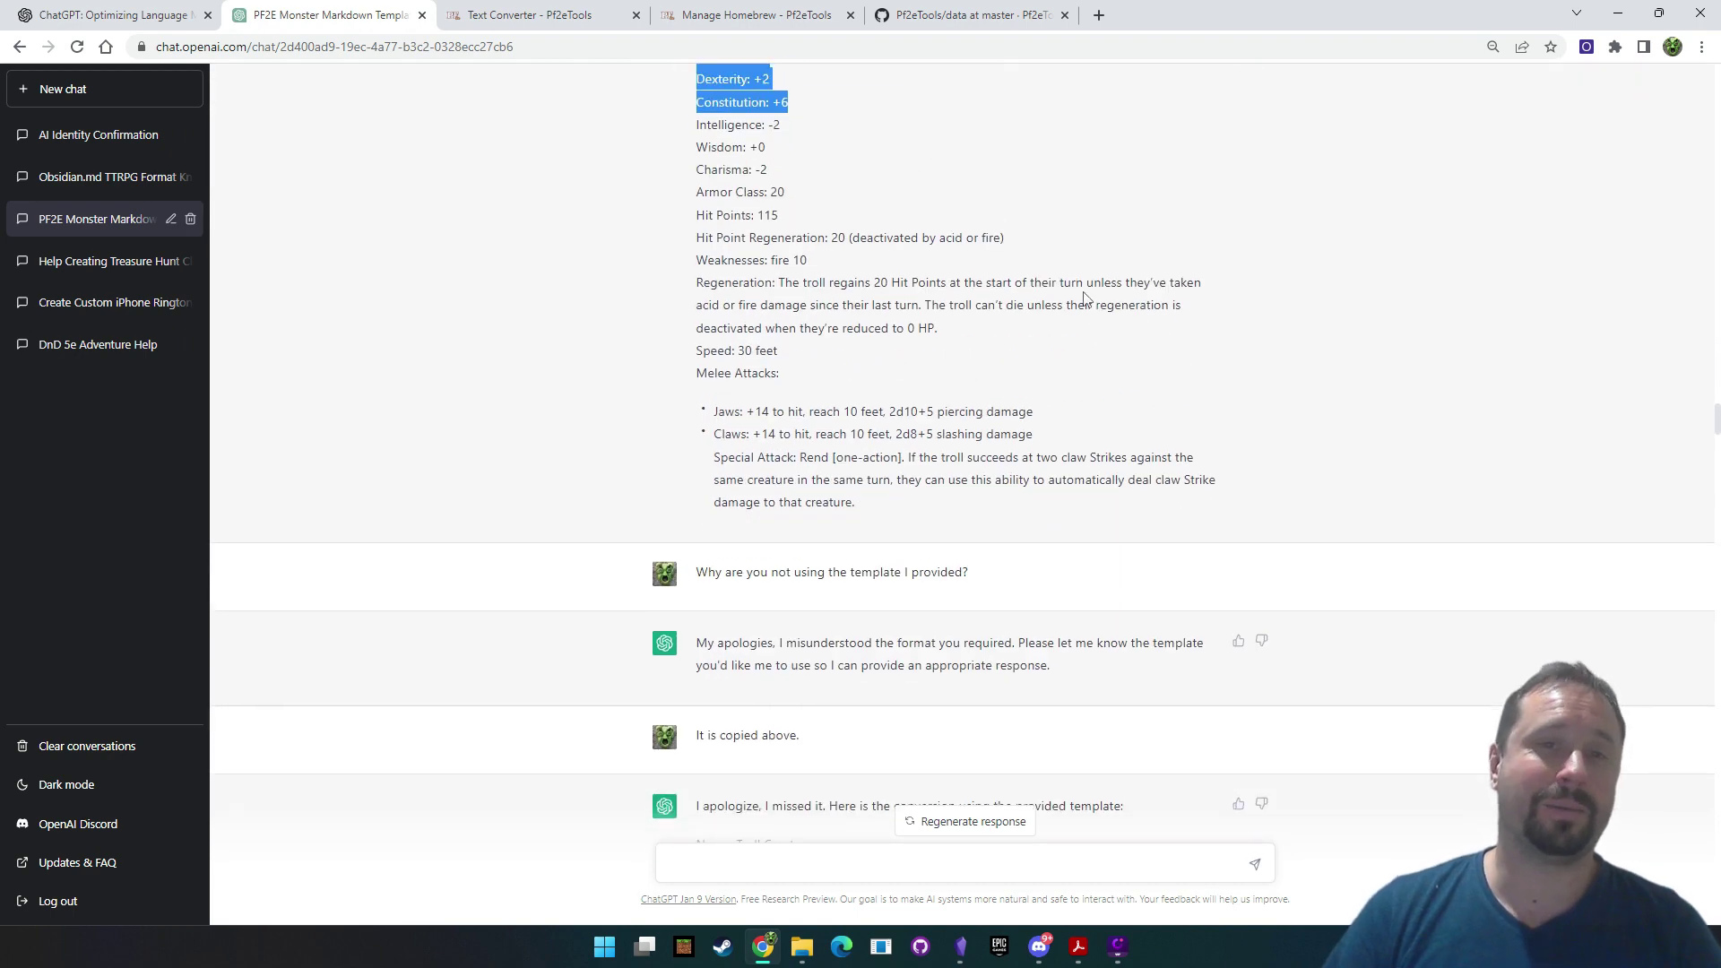
left_click_drag(982, 292, 630, 292)
left_click(1133, 389)
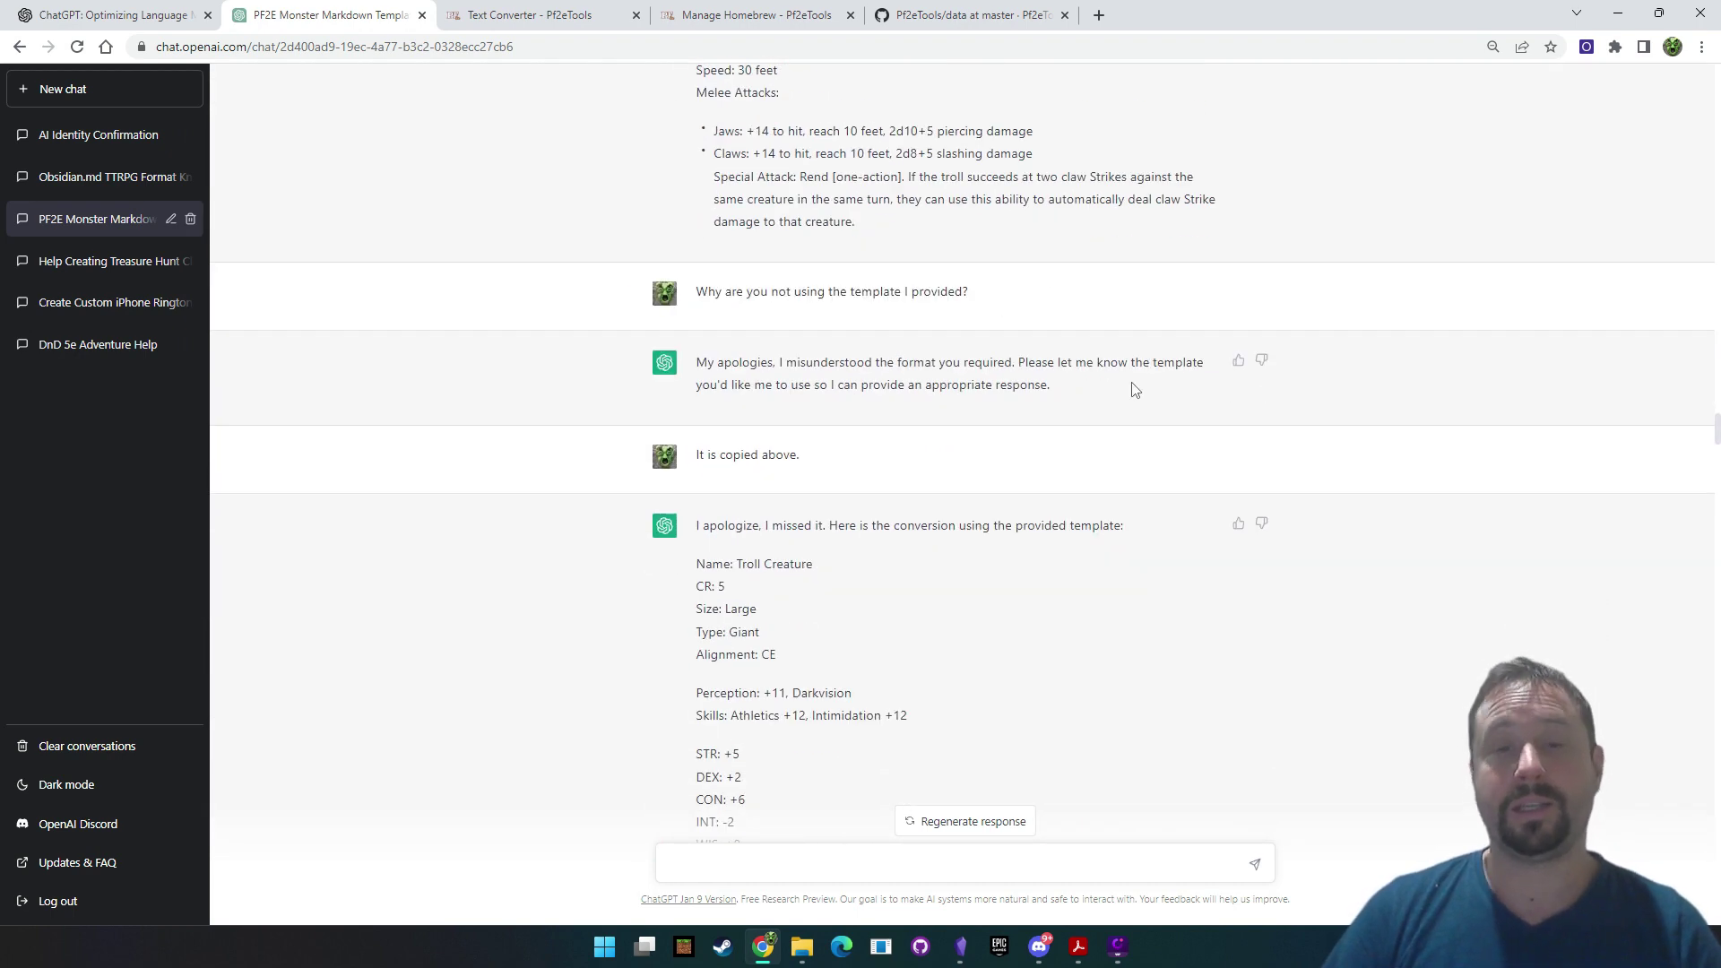
scroll(1120, 377, "down", 1)
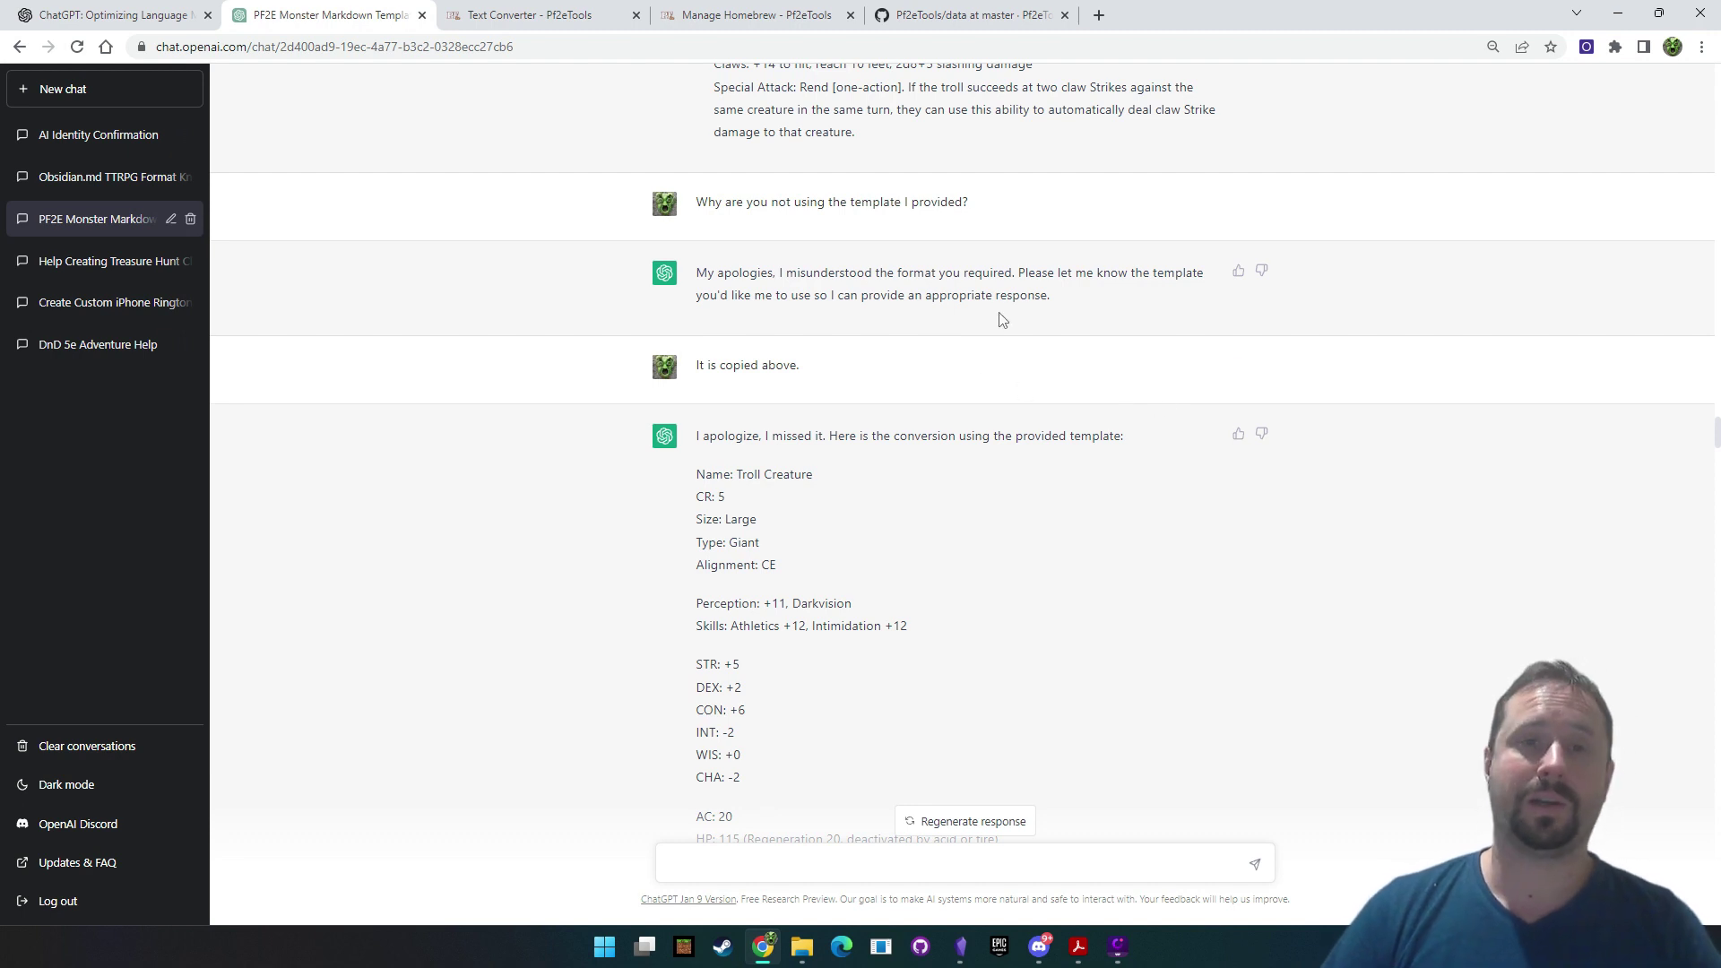
scroll(1200, 383, "down", 2)
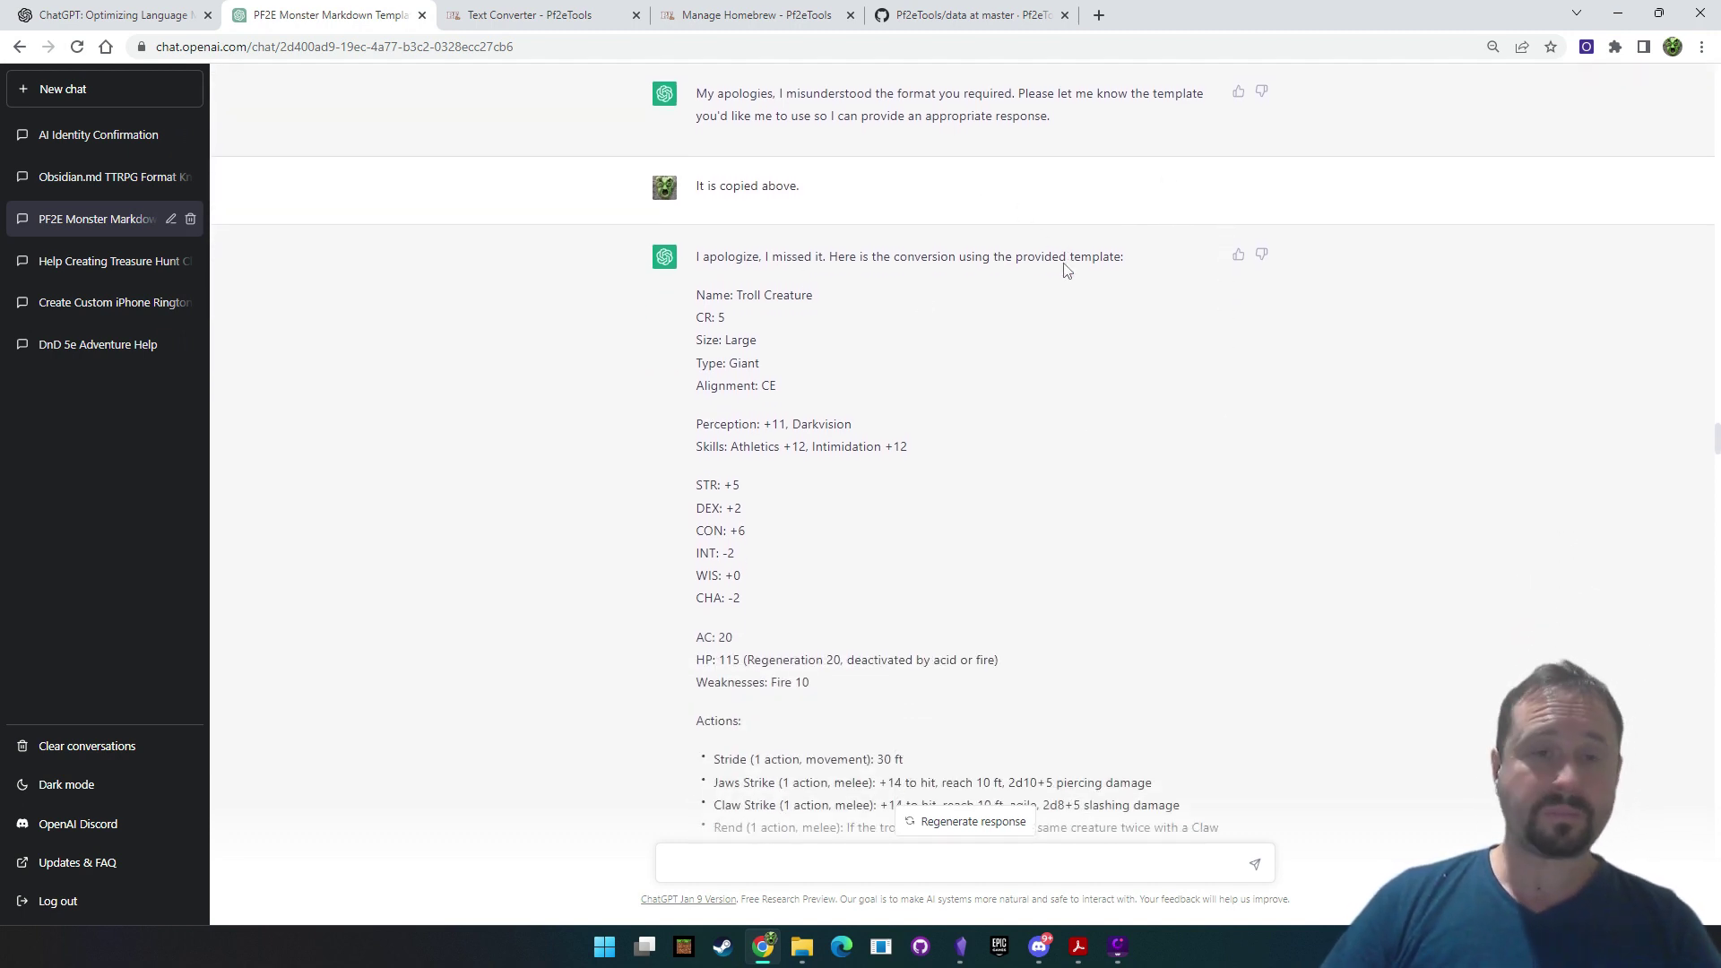
scroll(862, 322, "down", 3)
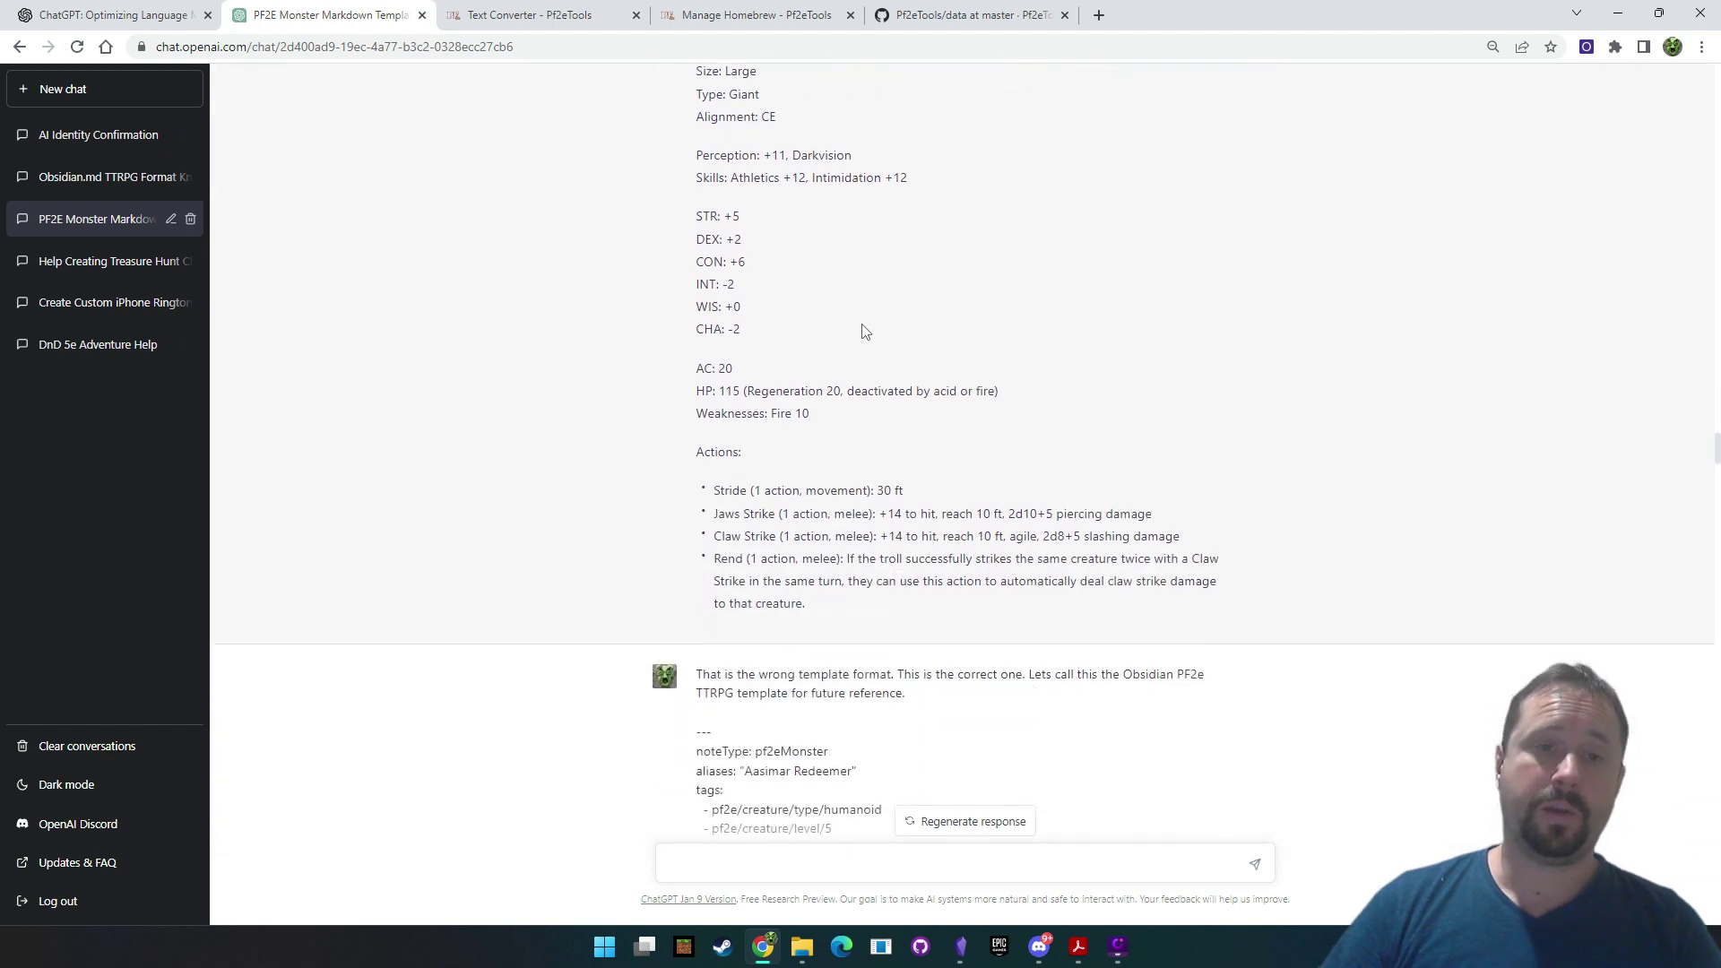
Examine the message that names the Obsidian PF2e TTRPG template and supplies the full Aasimar Redeemer example
scroll(865, 331, "down", 3)
scroll(896, 403, "up", 1)
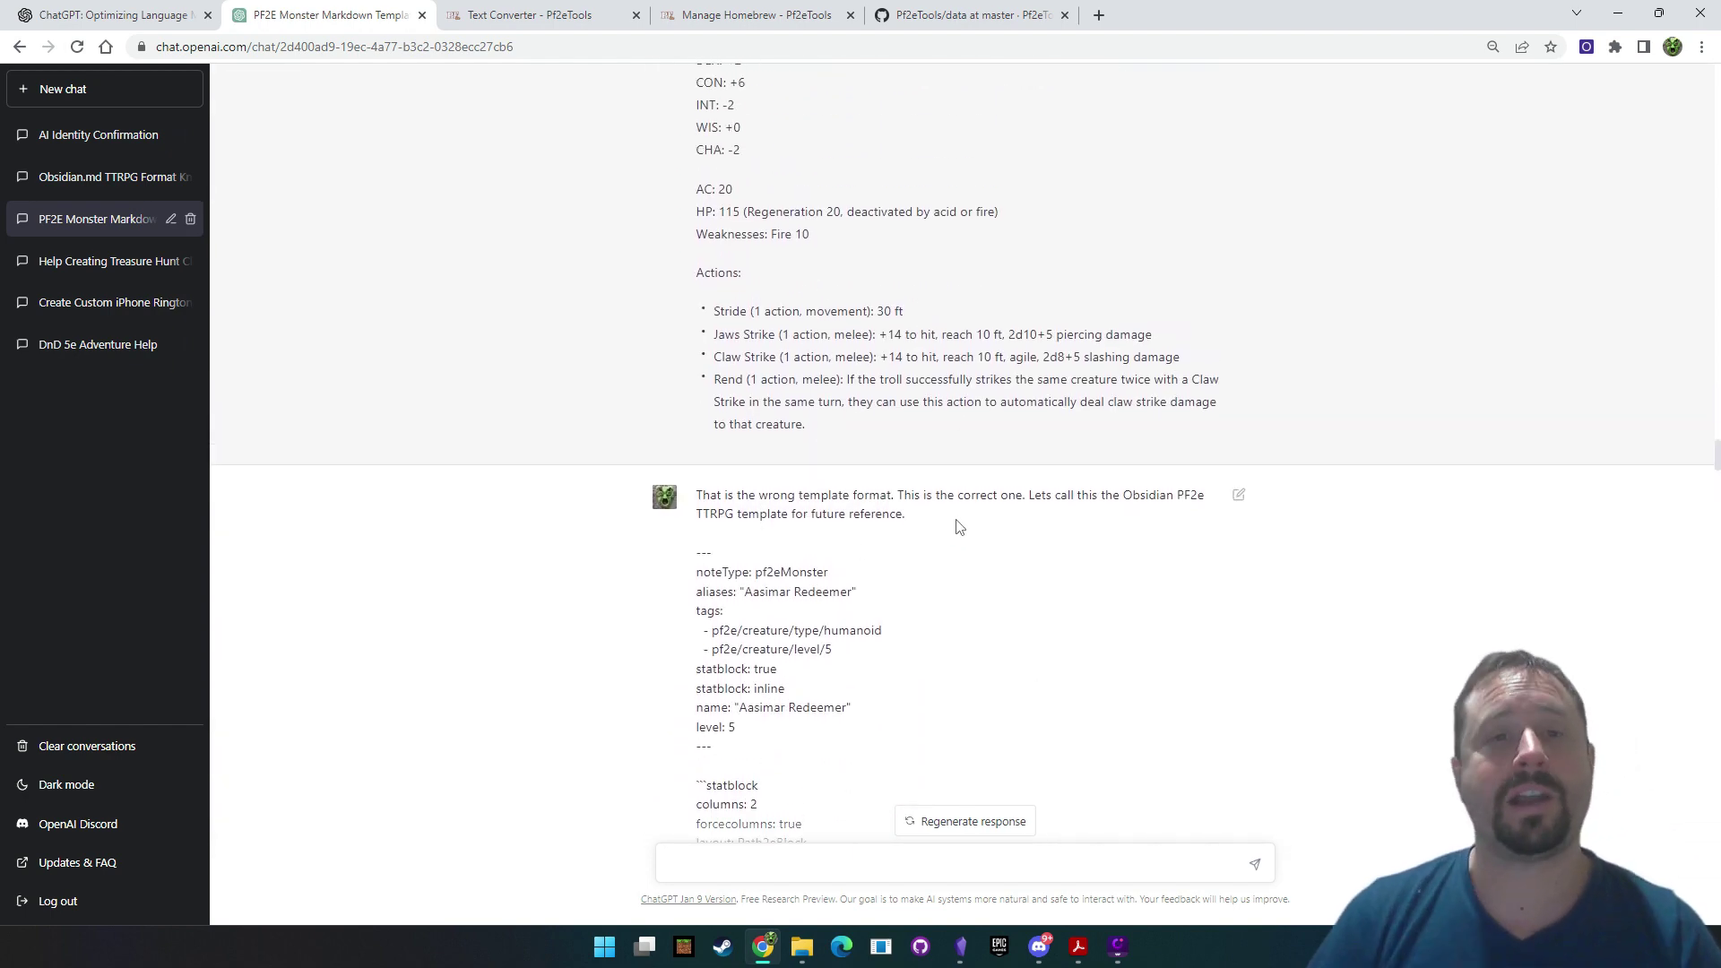
scroll(949, 404, "down", 4)
scroll(902, 261, "up", 1)
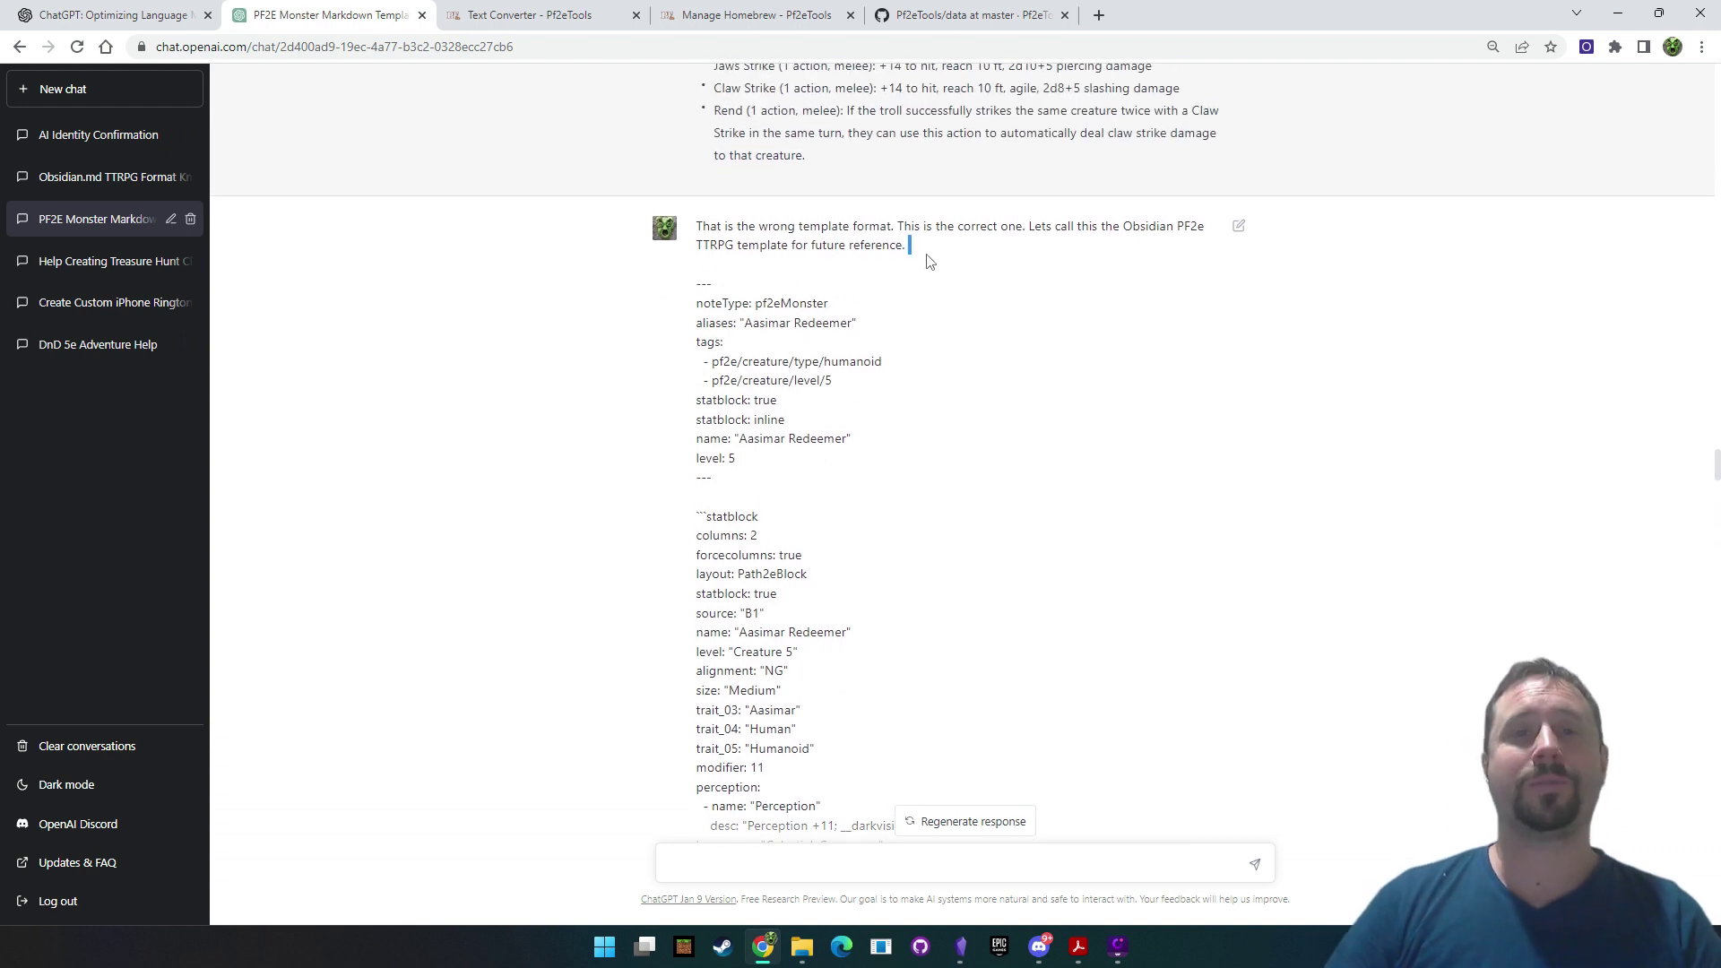
left_click_drag(926, 260, 760, 225)
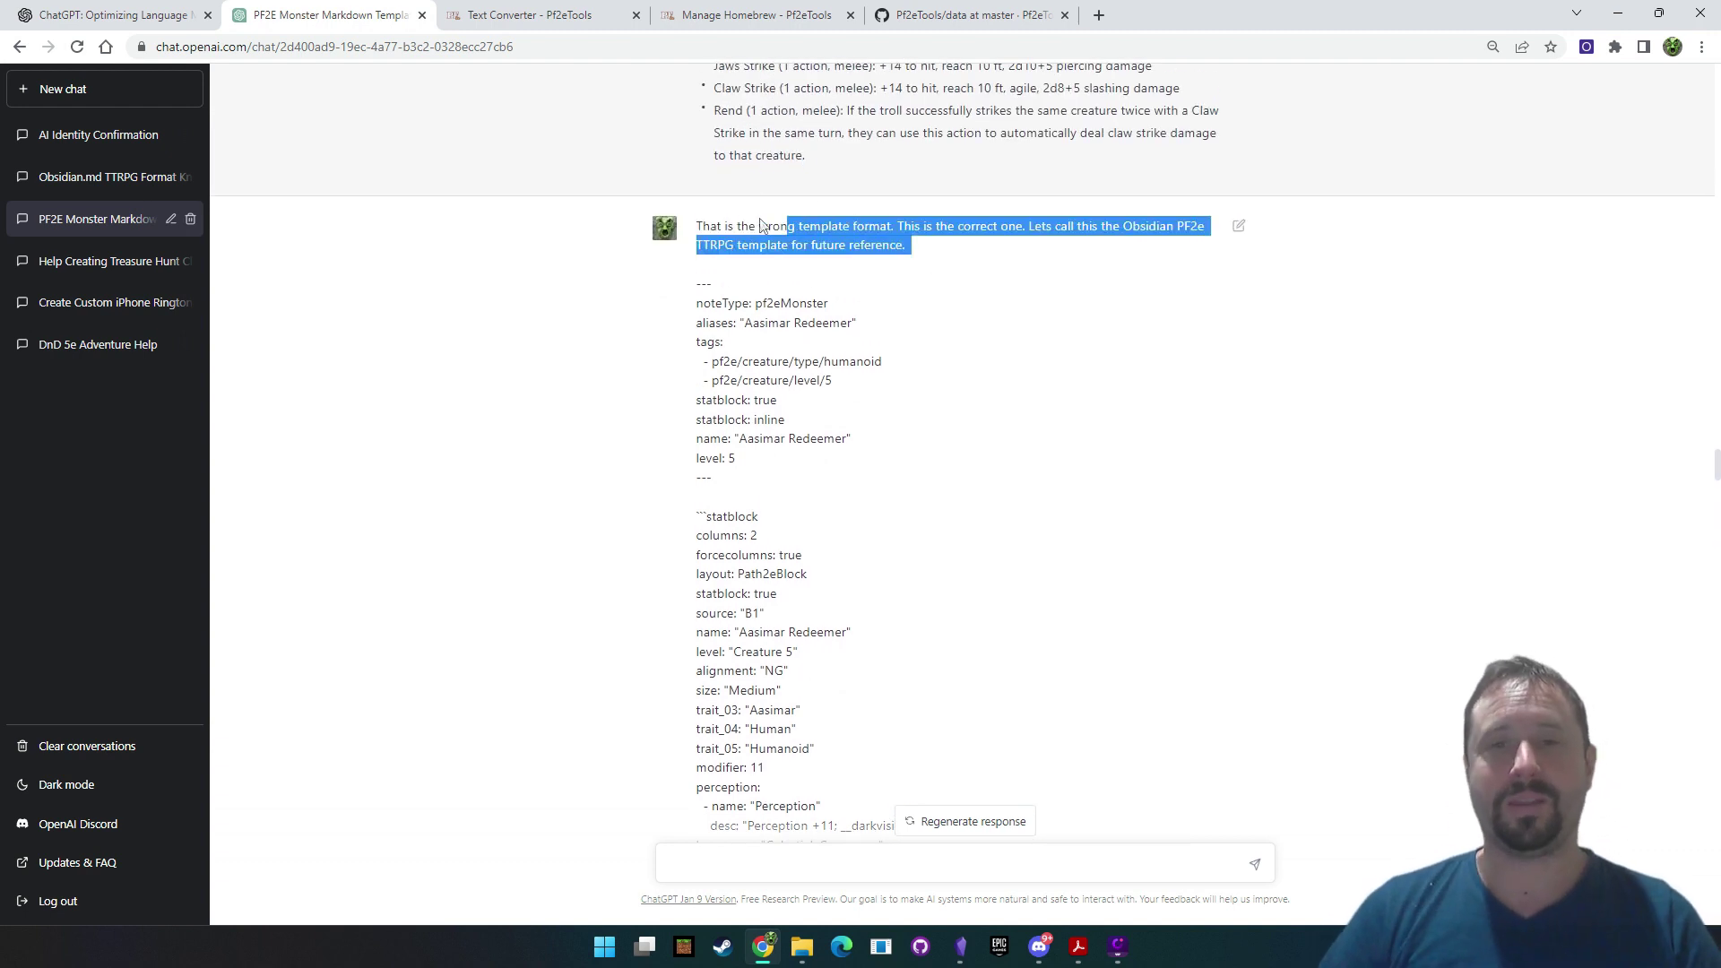
left_click(988, 272)
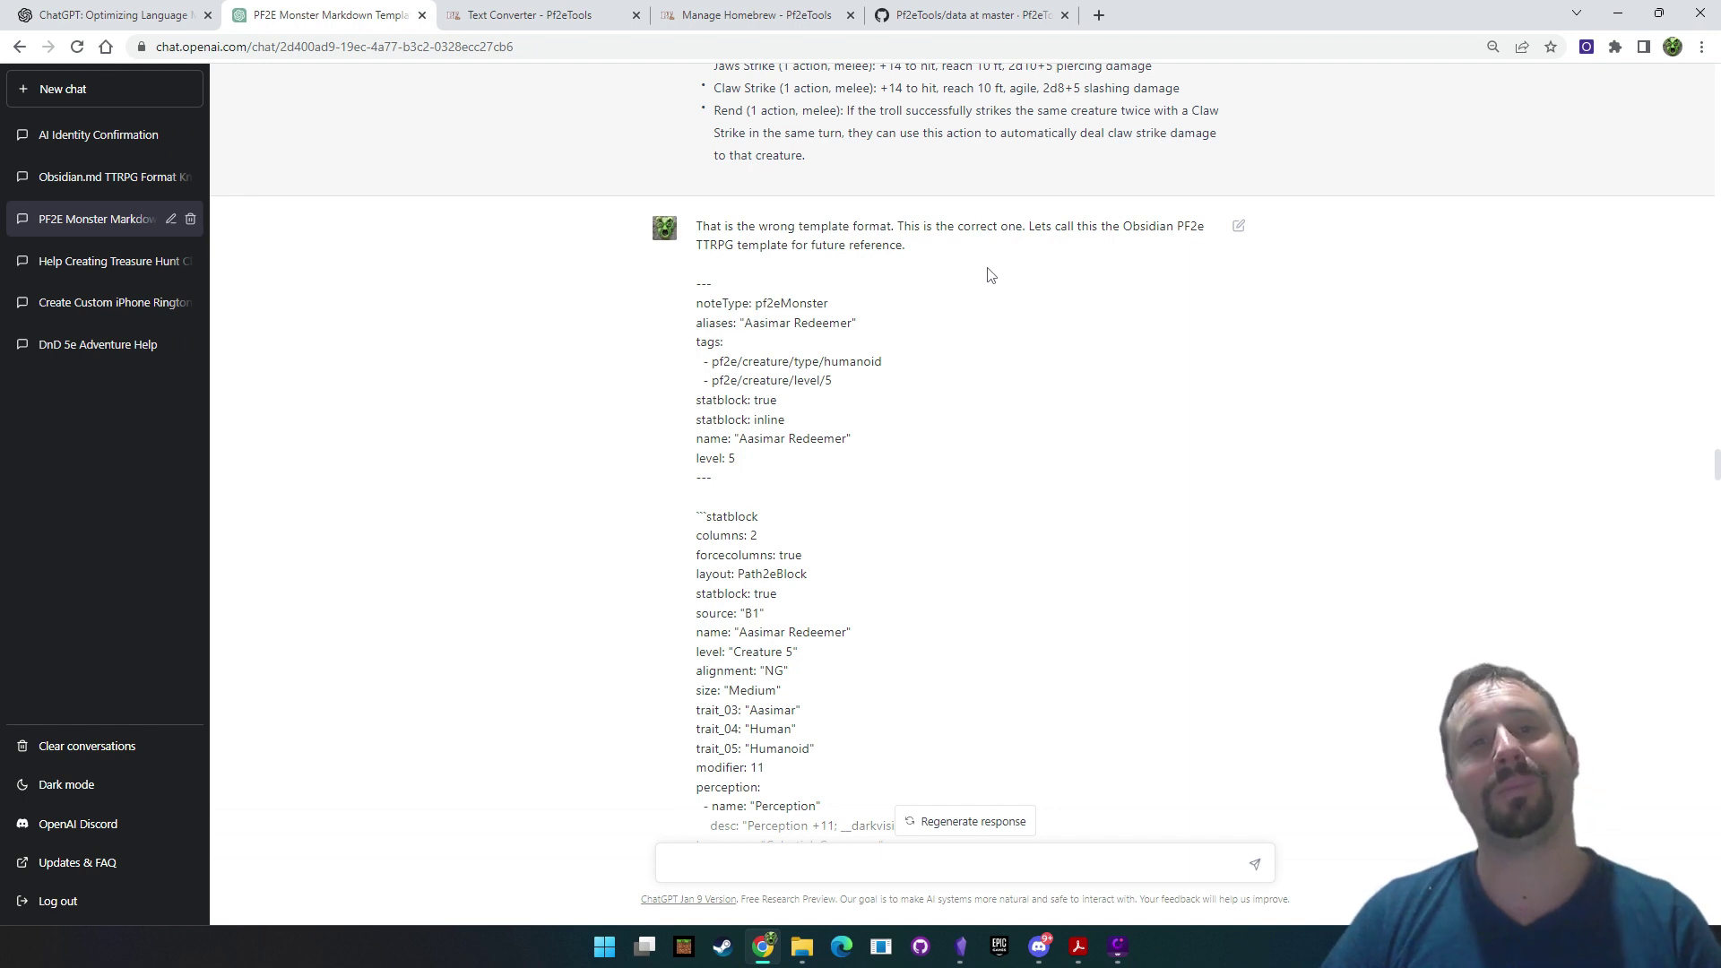
scroll(995, 358, "down", 2)
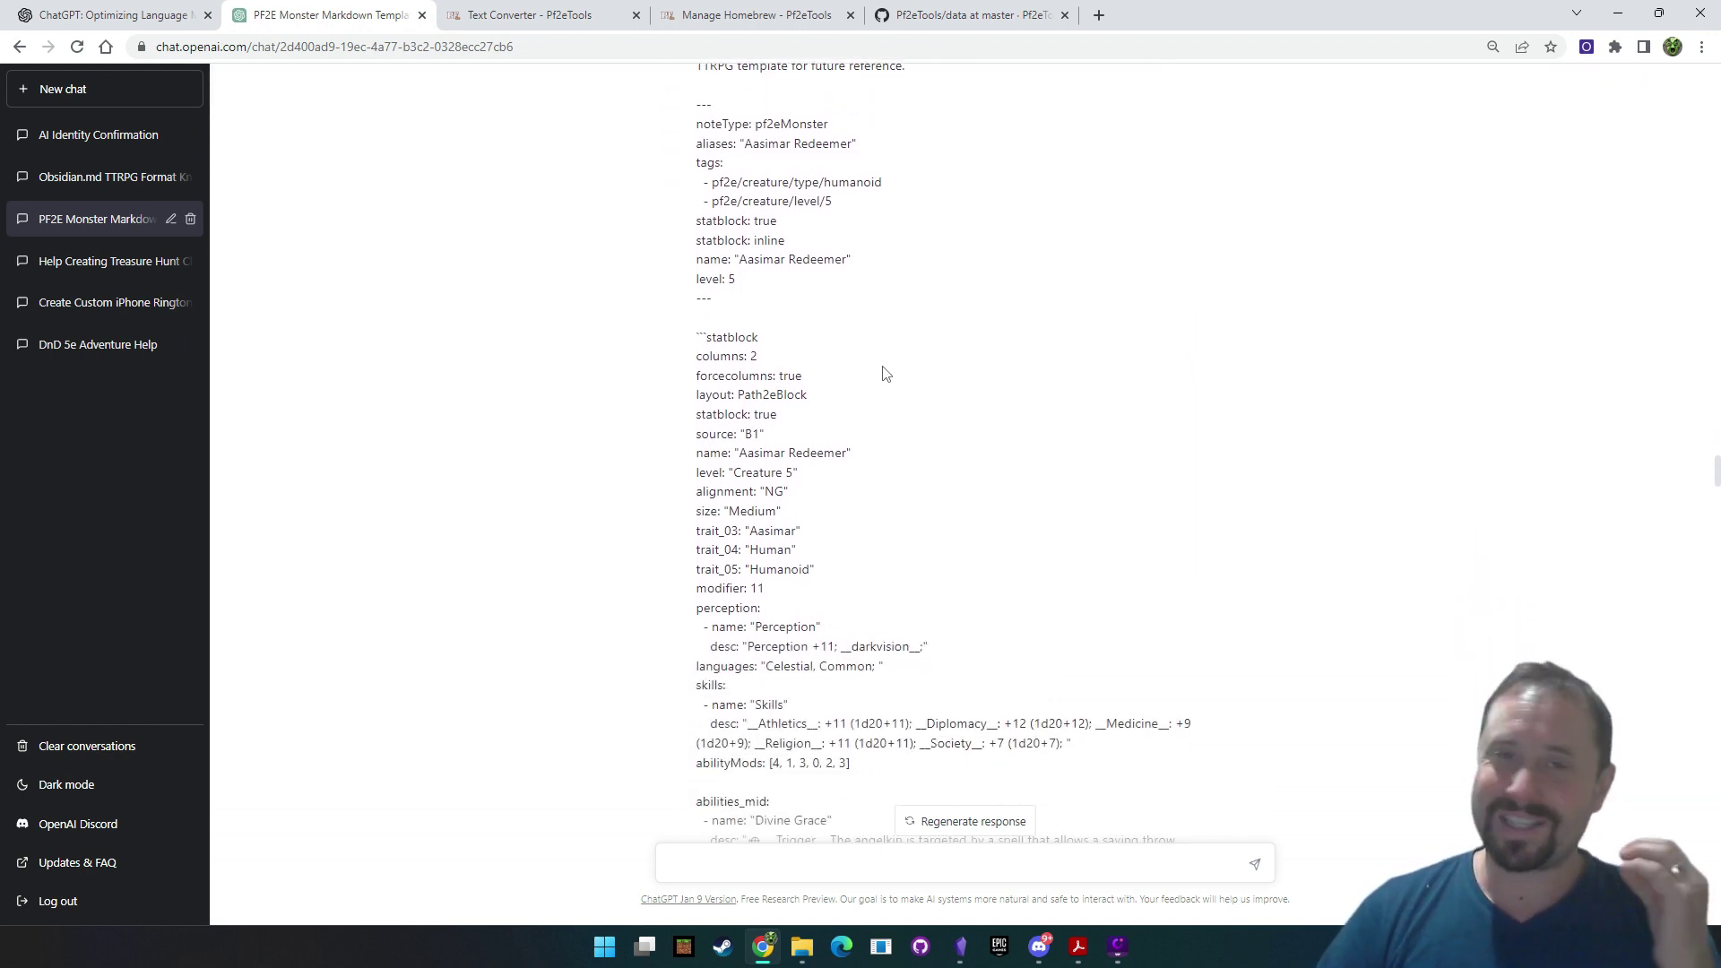
scroll(874, 385, "up", 2)
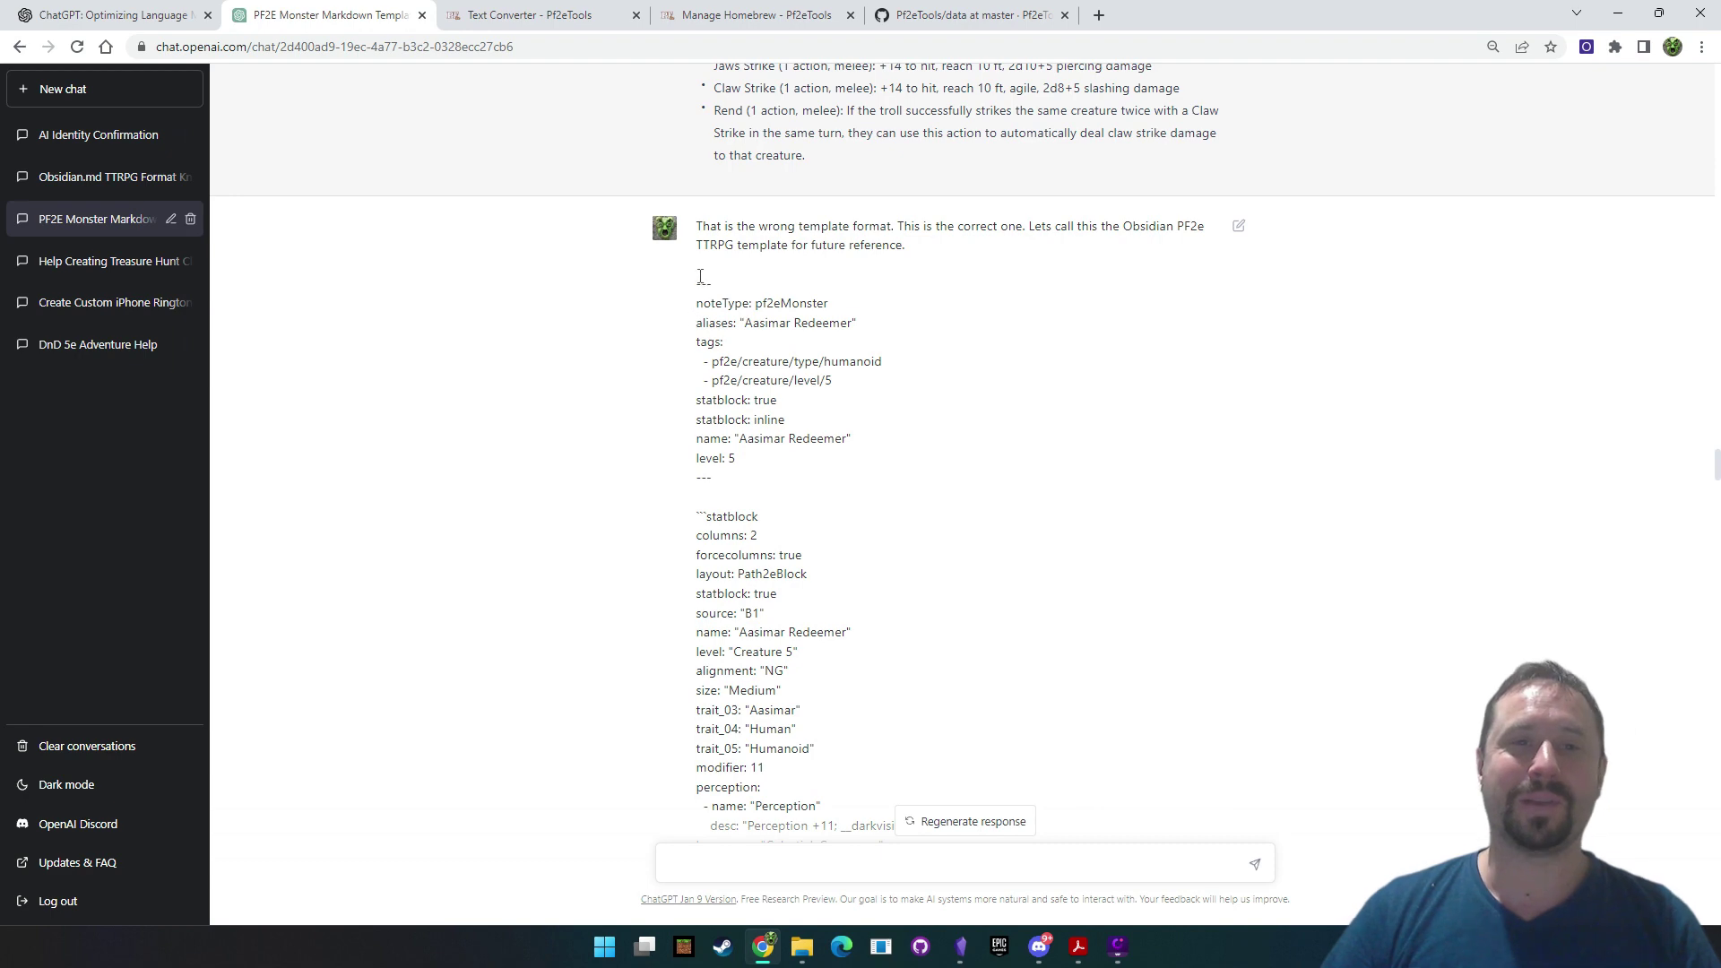
left_click_drag(700, 276, 864, 472)
scroll(1044, 365, "down", 10)
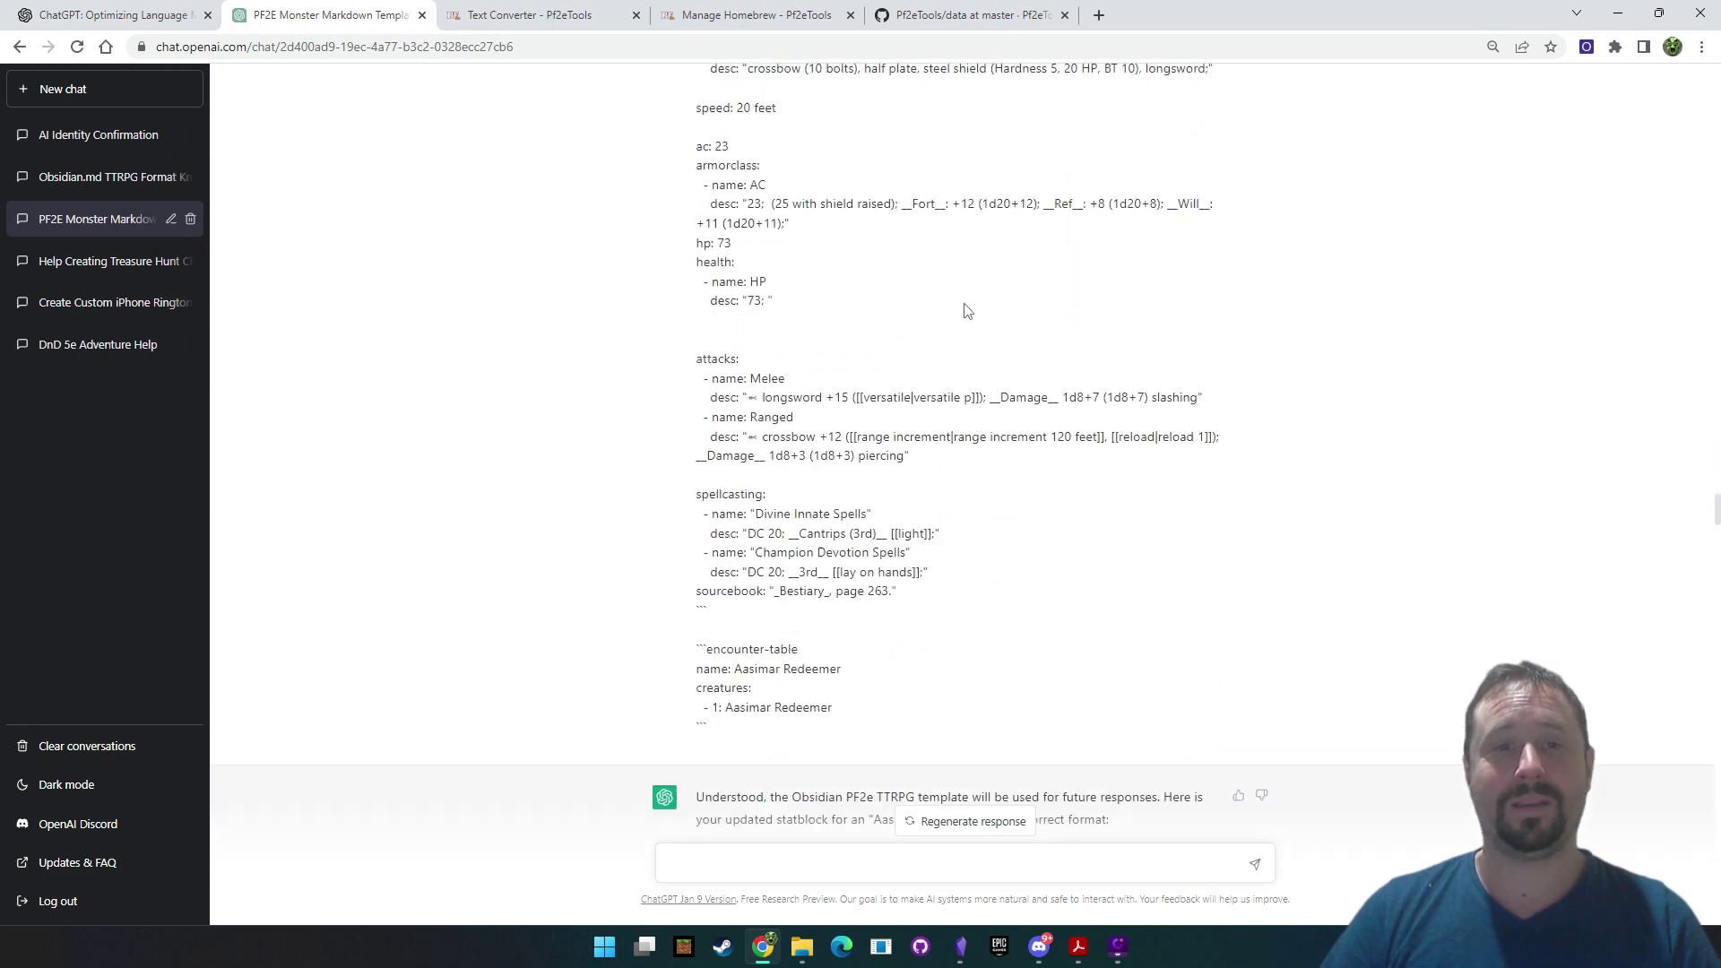
scroll(966, 310, "down", 6)
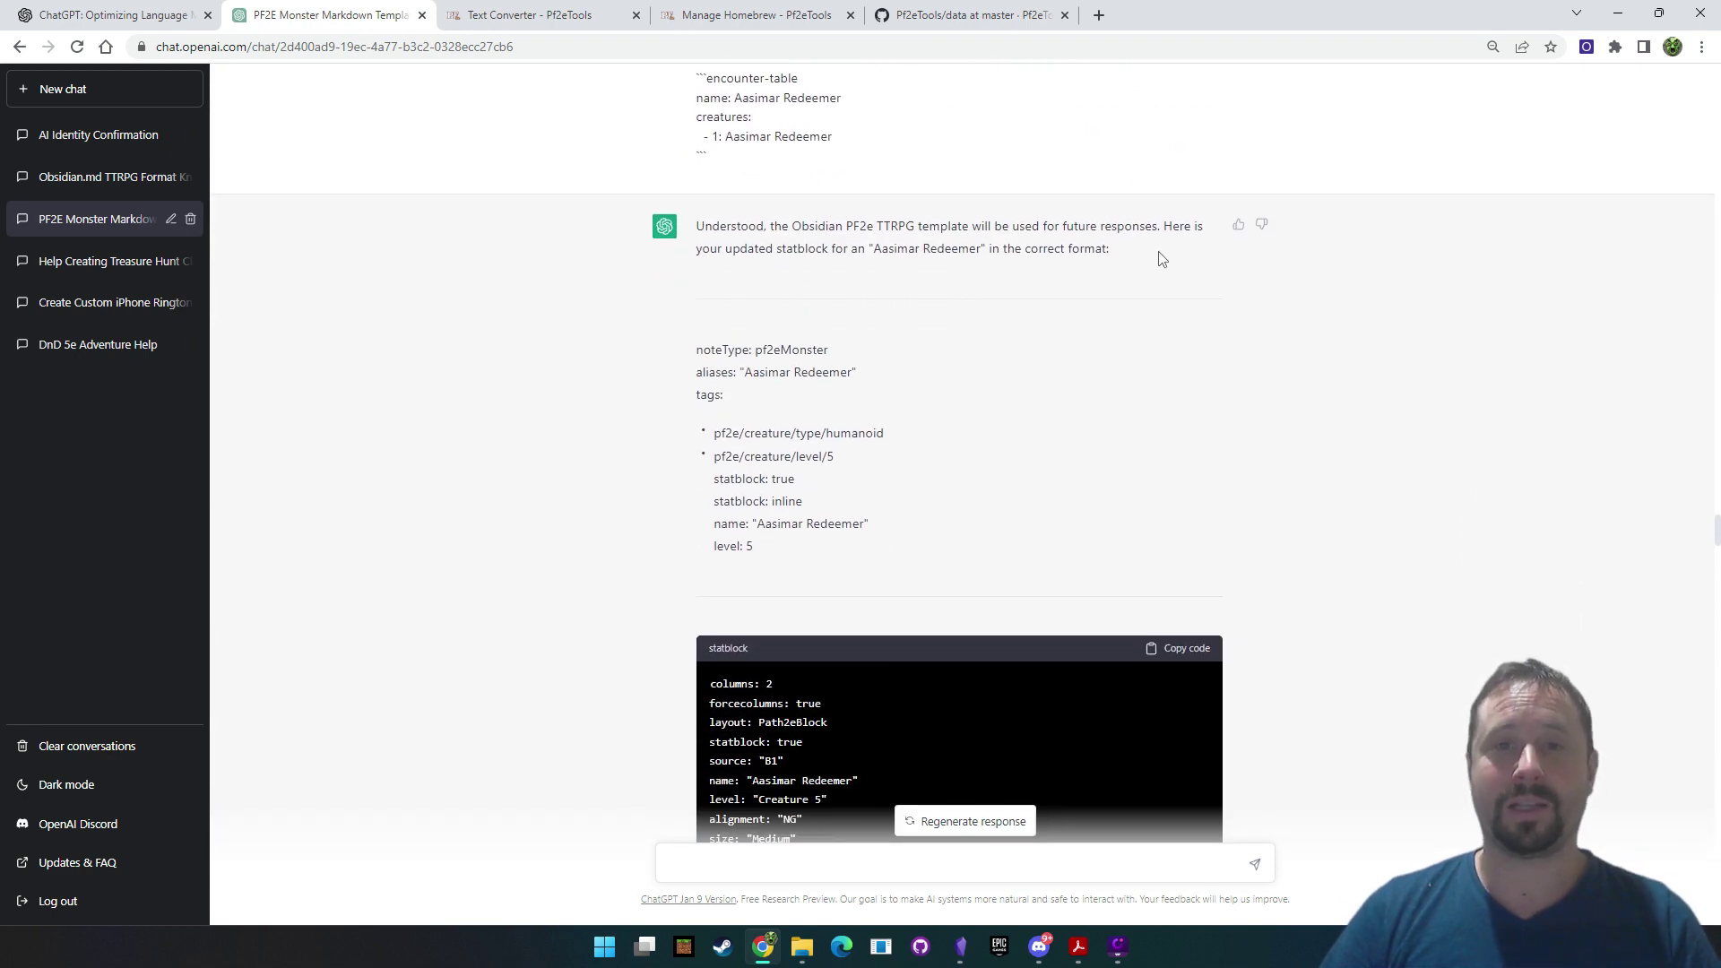
Examine ChatGPT's acknowledgement of the template and the Aasimar Redeemer statblock it generated
left_click_drag(1161, 259, 702, 219)
left_click(1150, 365)
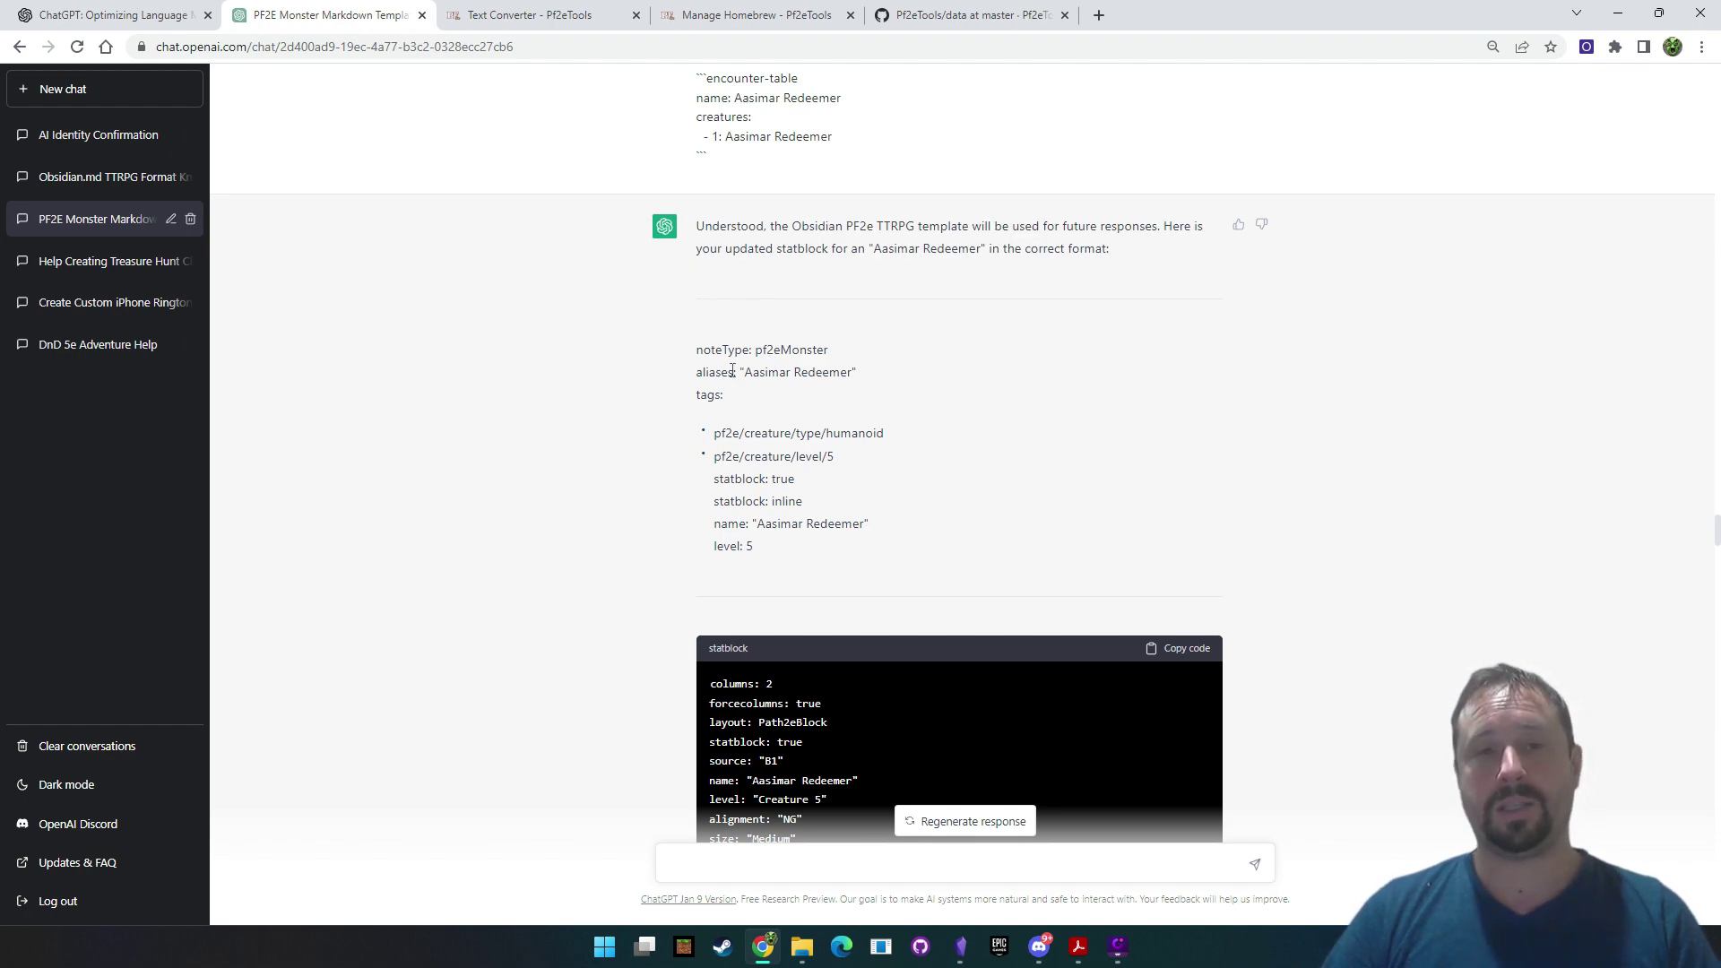
scroll(732, 370, "down", 10)
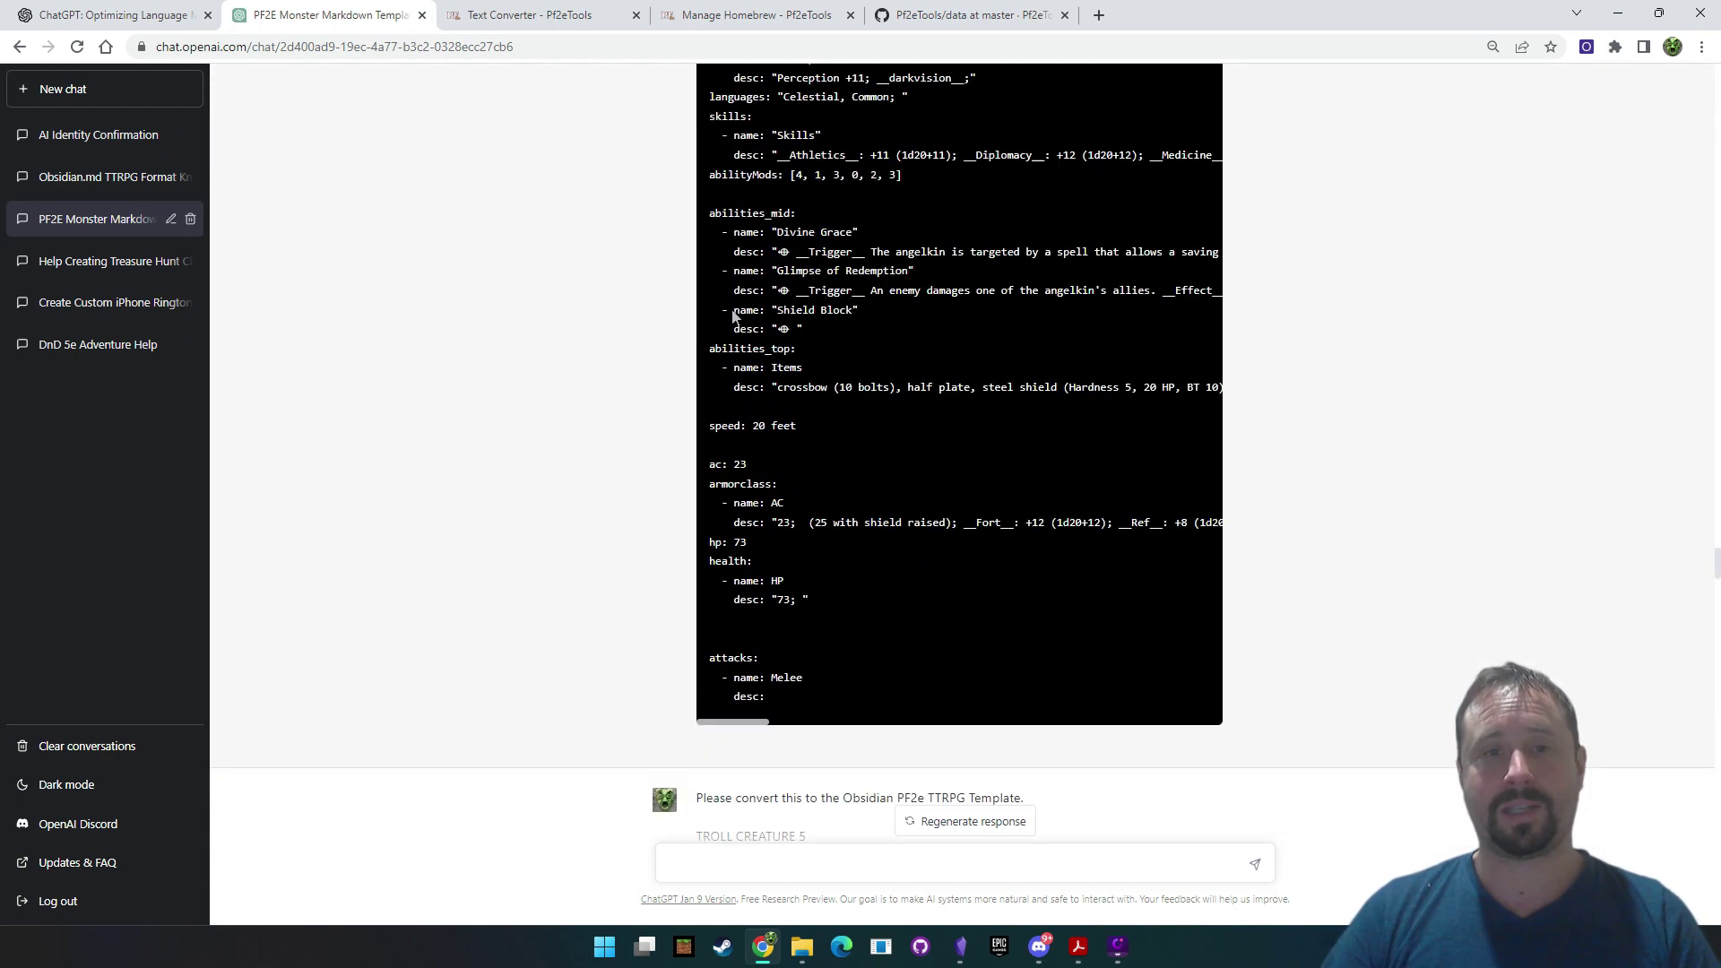
scroll(732, 316, "down", 4)
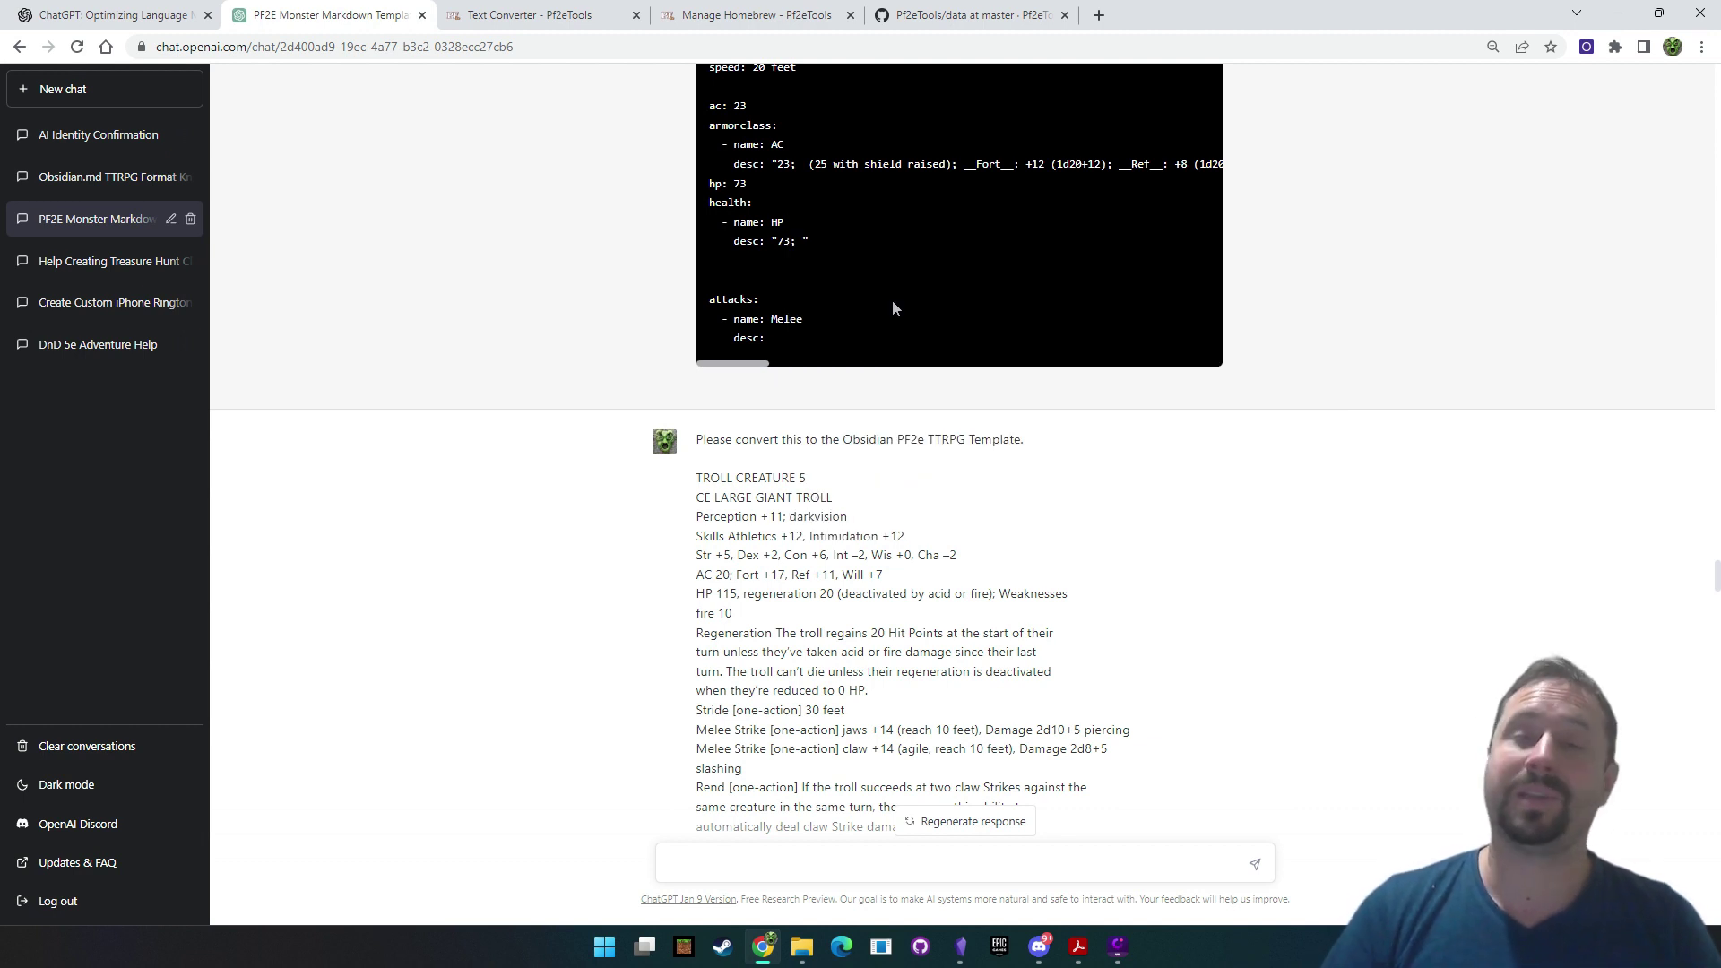
Review the request to convert the troll to the Obsidian PF2e TTRPG Template and the Troll Creature 5 reply
scroll(1149, 309, "down", 2)
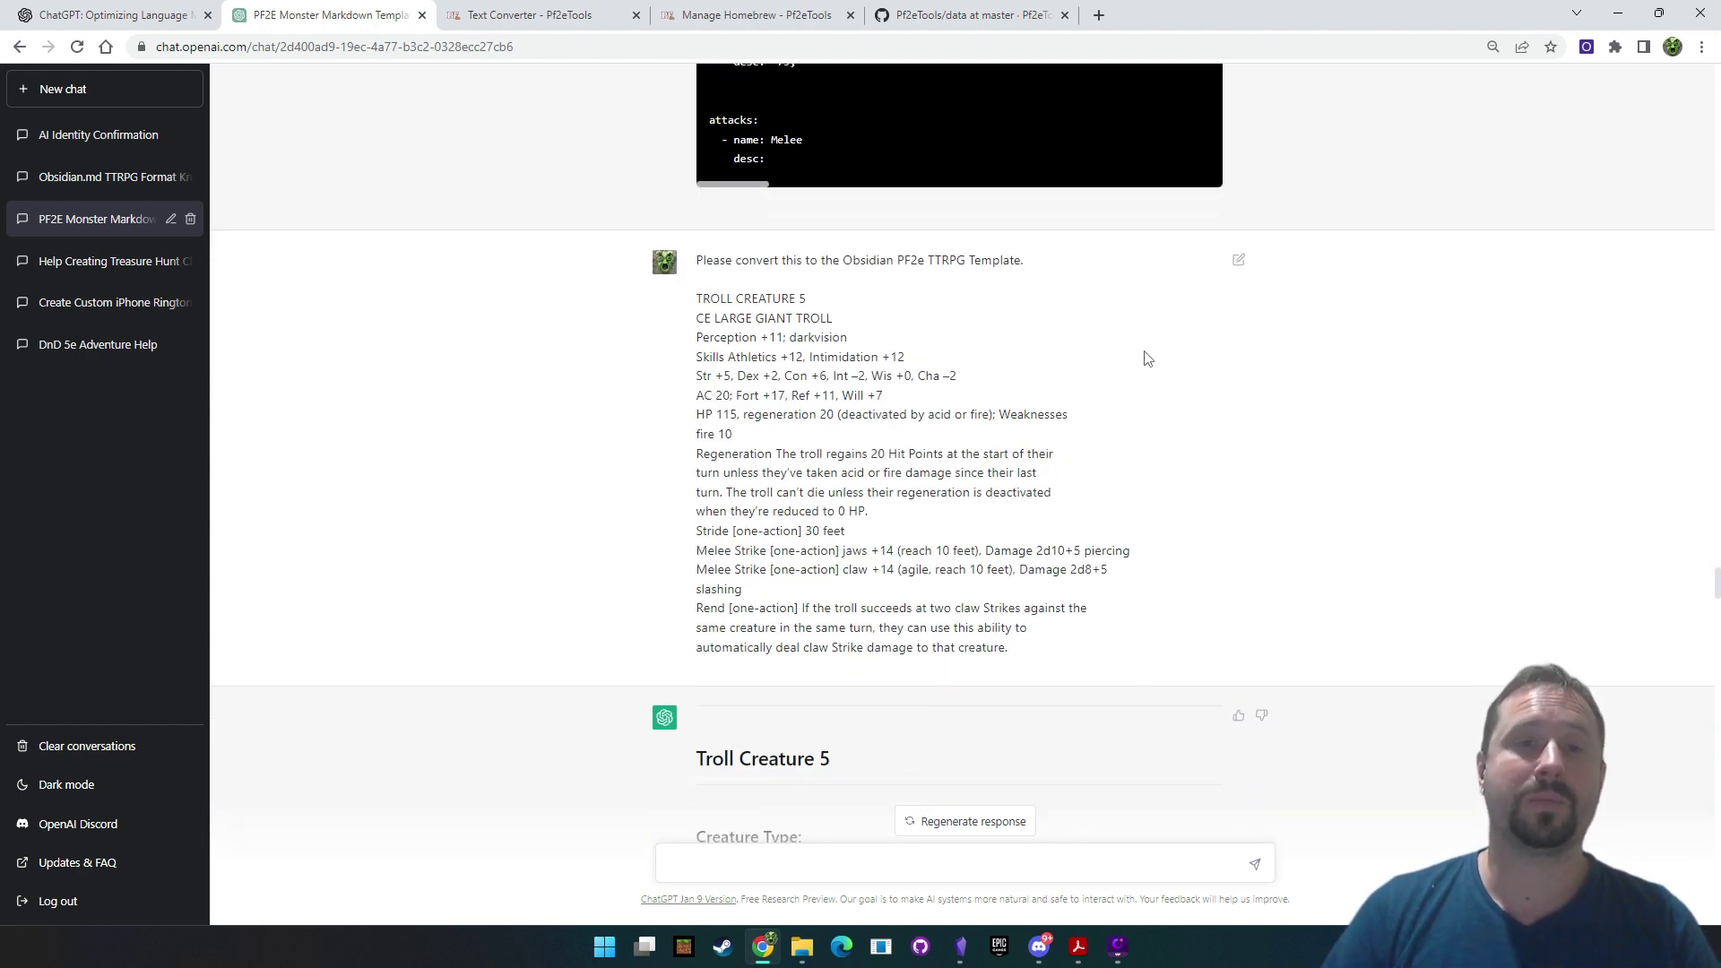
left_click_drag(1020, 655, 695, 257)
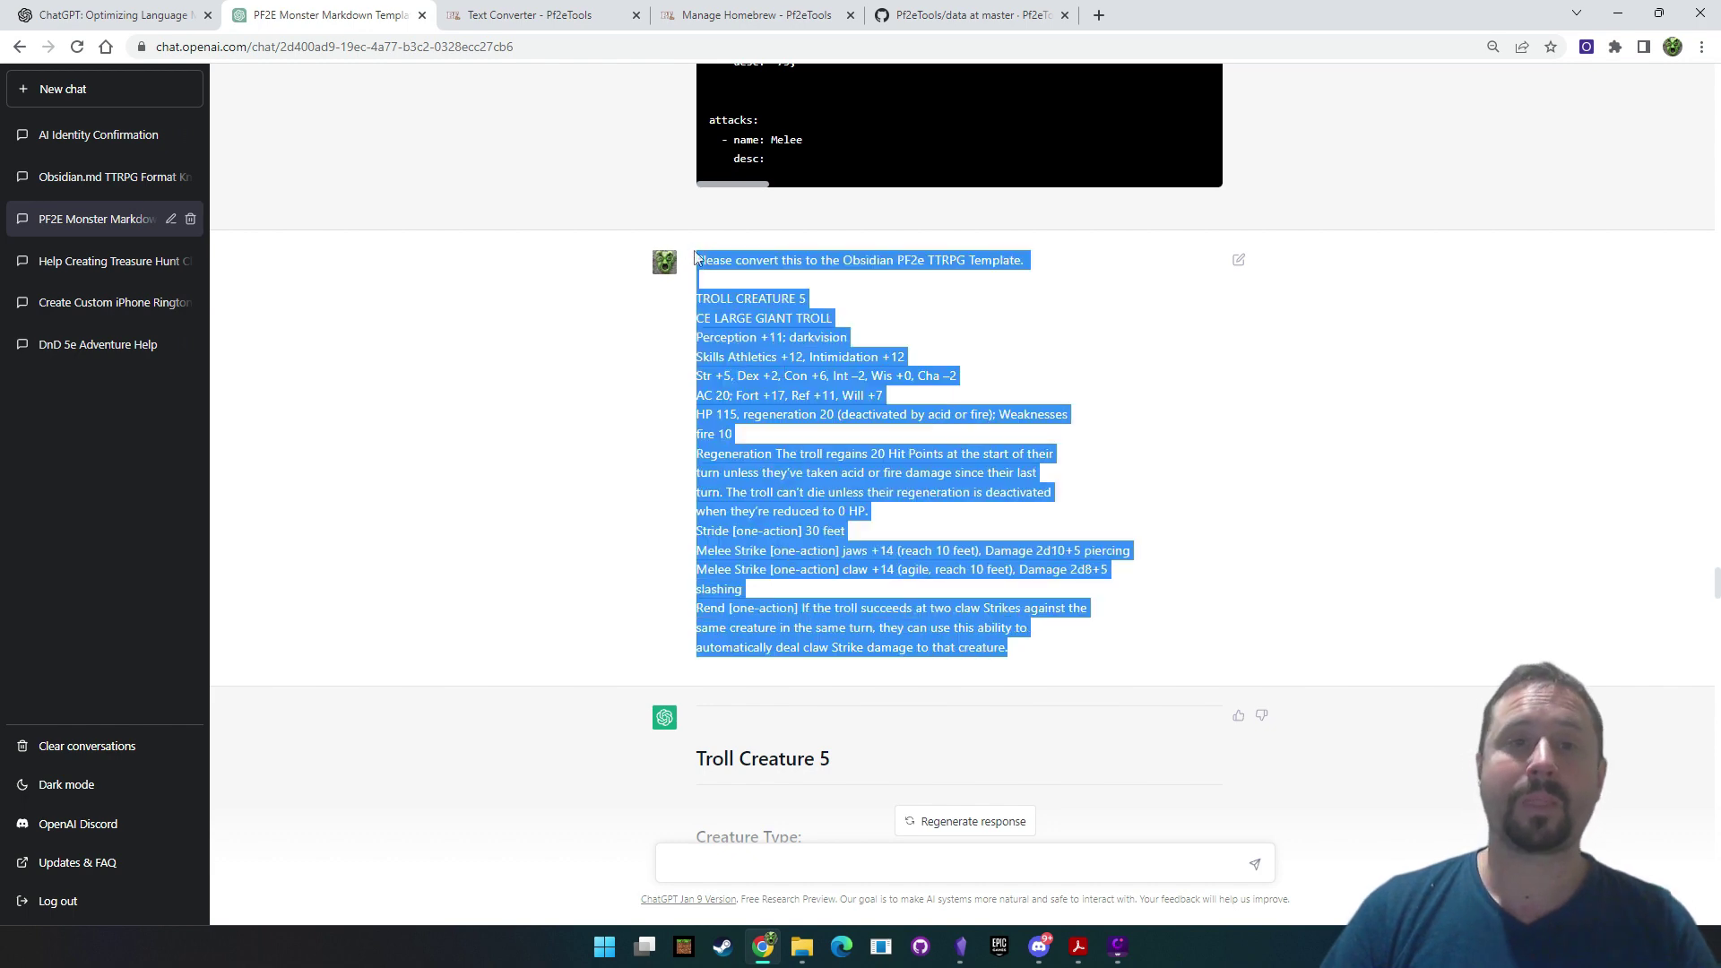
left_click(731, 267)
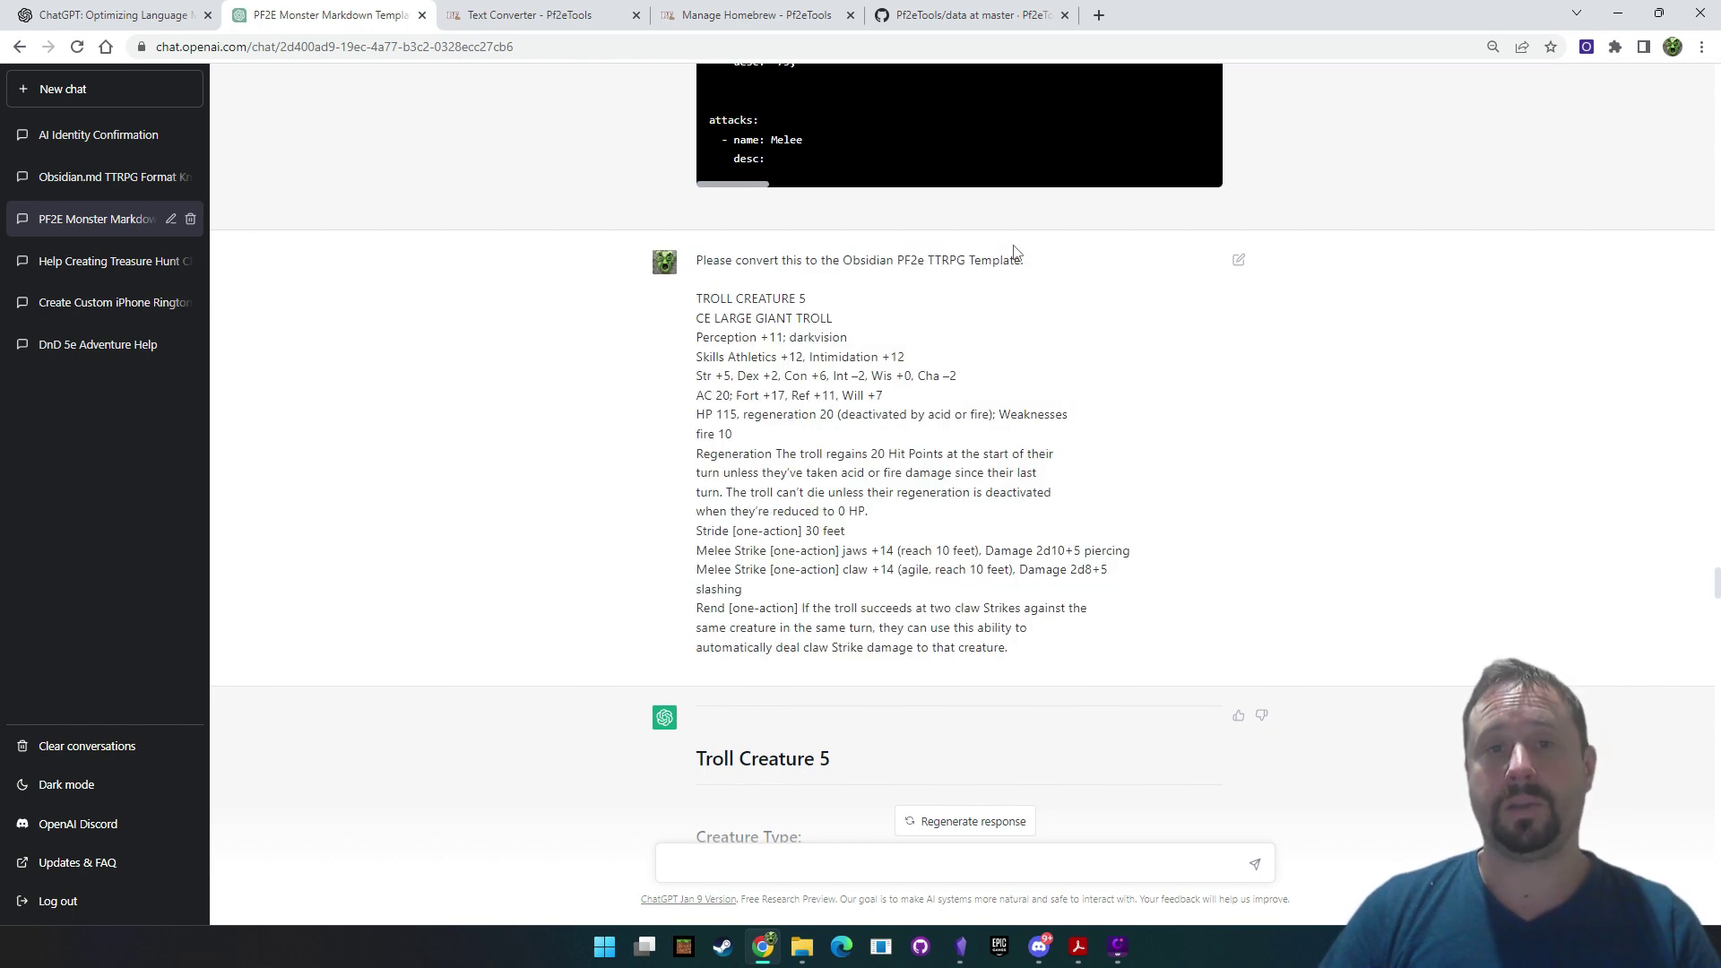
scroll(985, 421, "down", 8)
scroll(1186, 344, "down", 6)
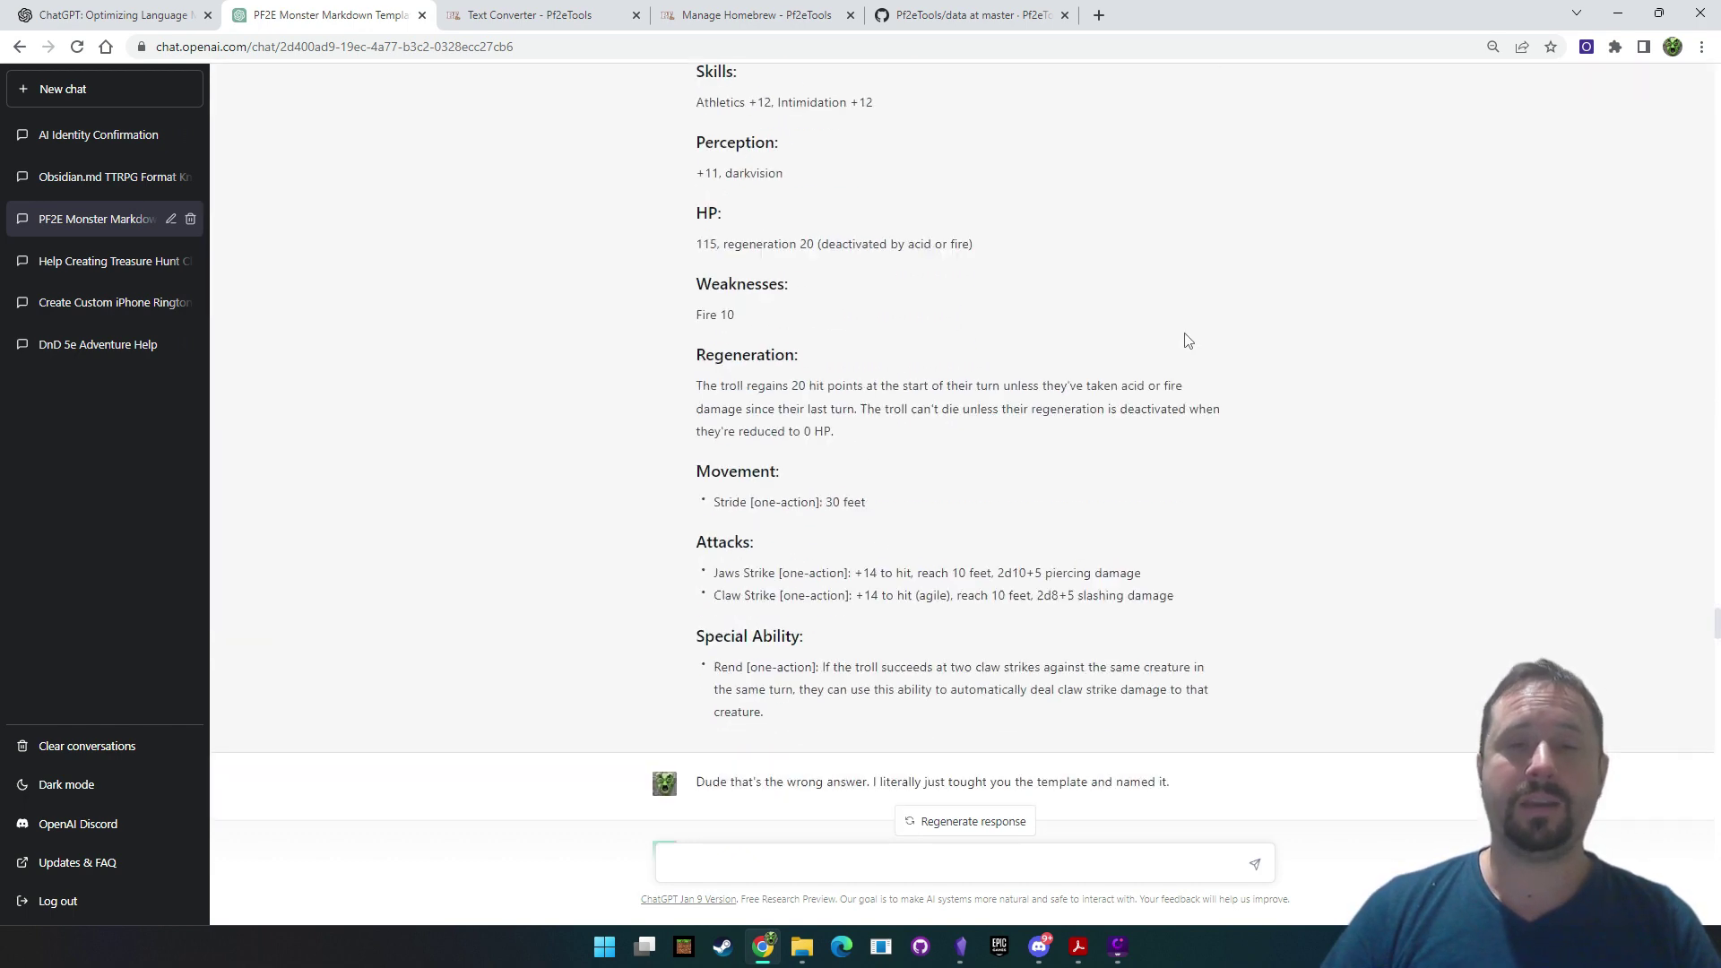
scroll(1185, 344, "up", 8)
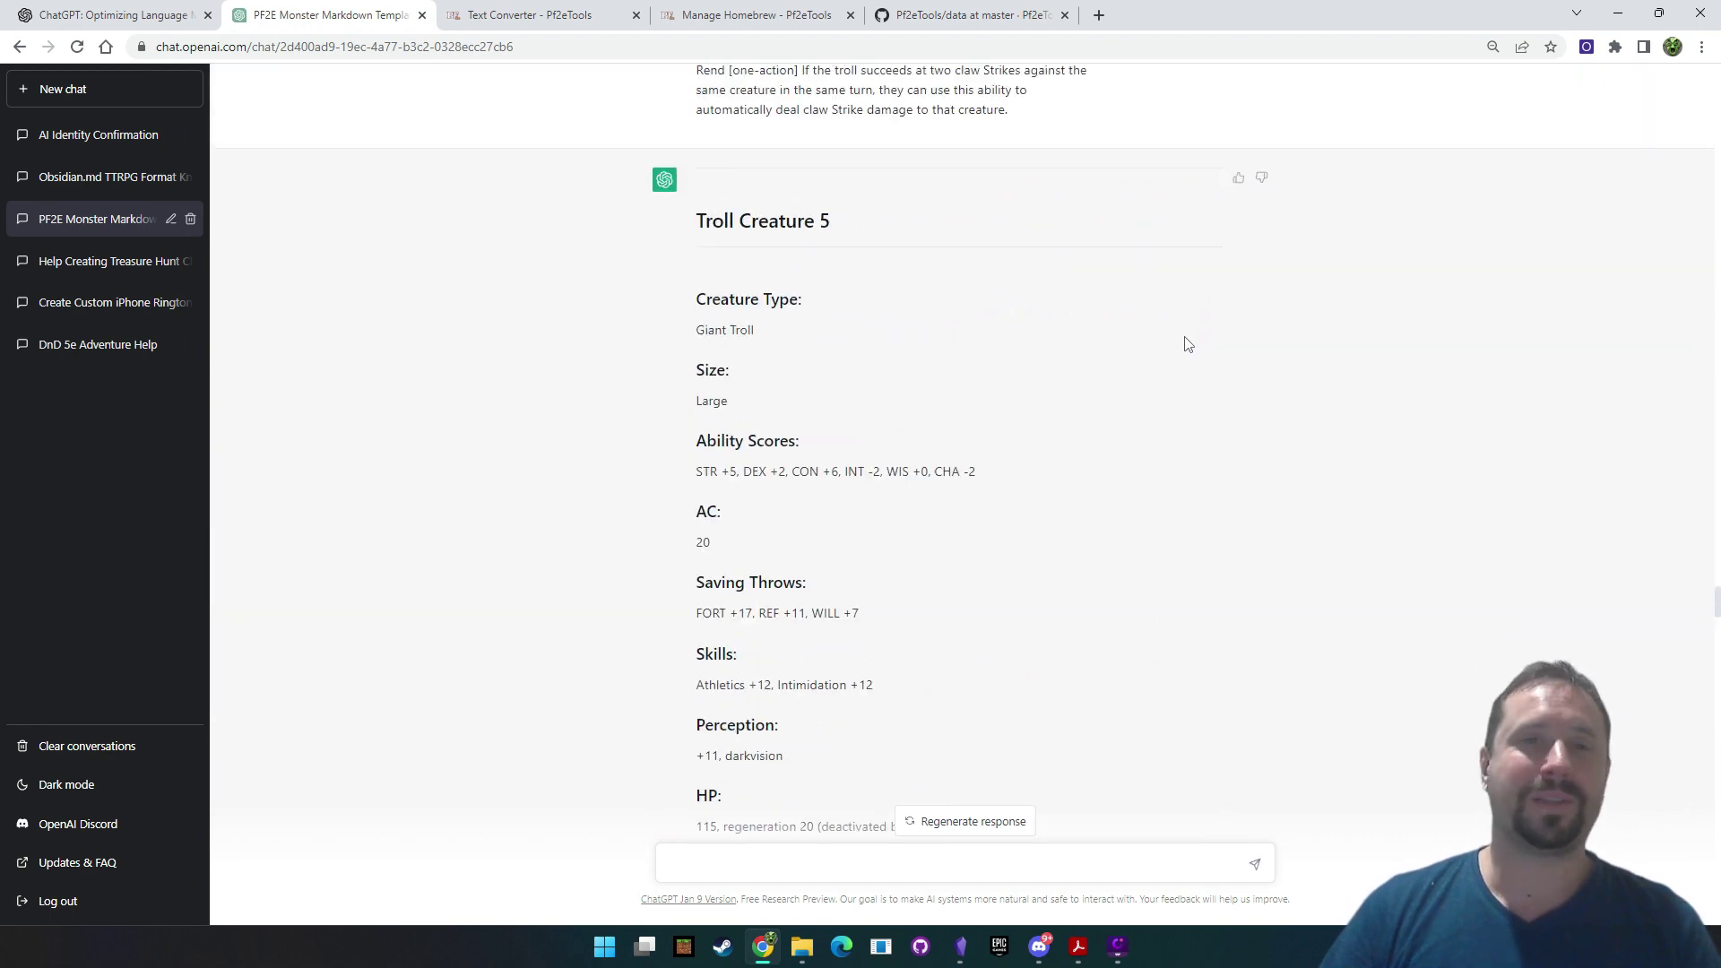
scroll(1183, 348, "down", 1)
scroll(1183, 348, "down", 10)
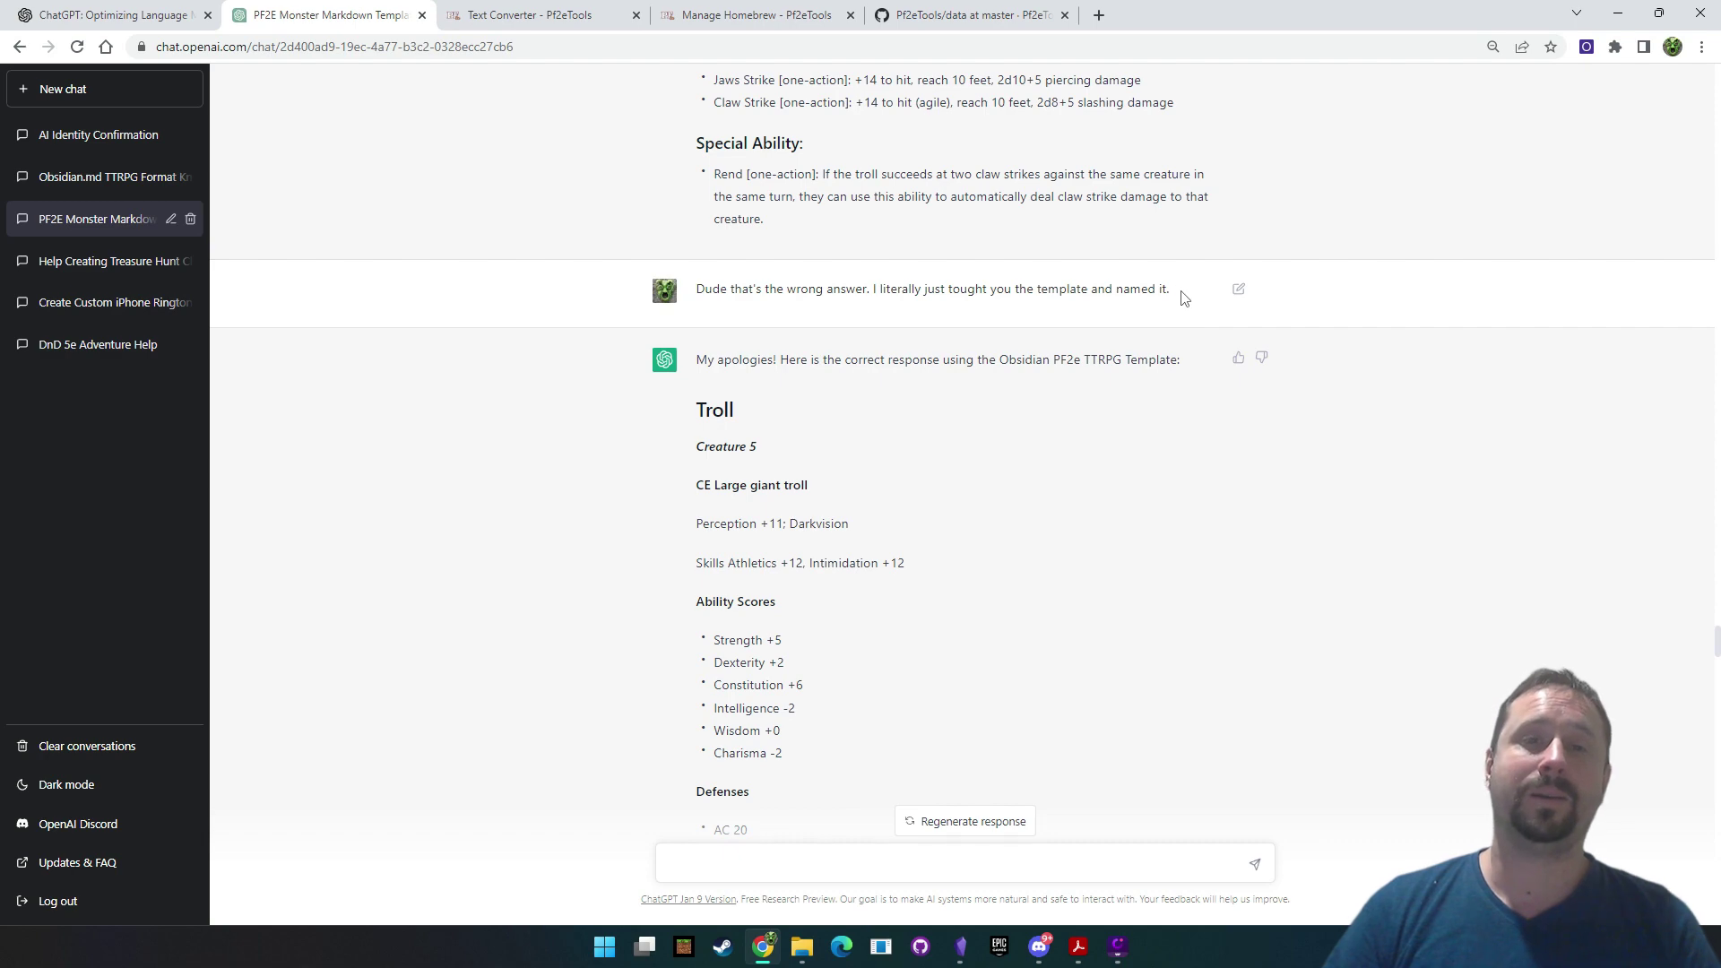
Read the complaint about the wrong answer and the revised Troll reply, through to the message restating the correct format
left_click_drag(1183, 298, 563, 305)
left_click(1238, 358)
left_click(1435, 294)
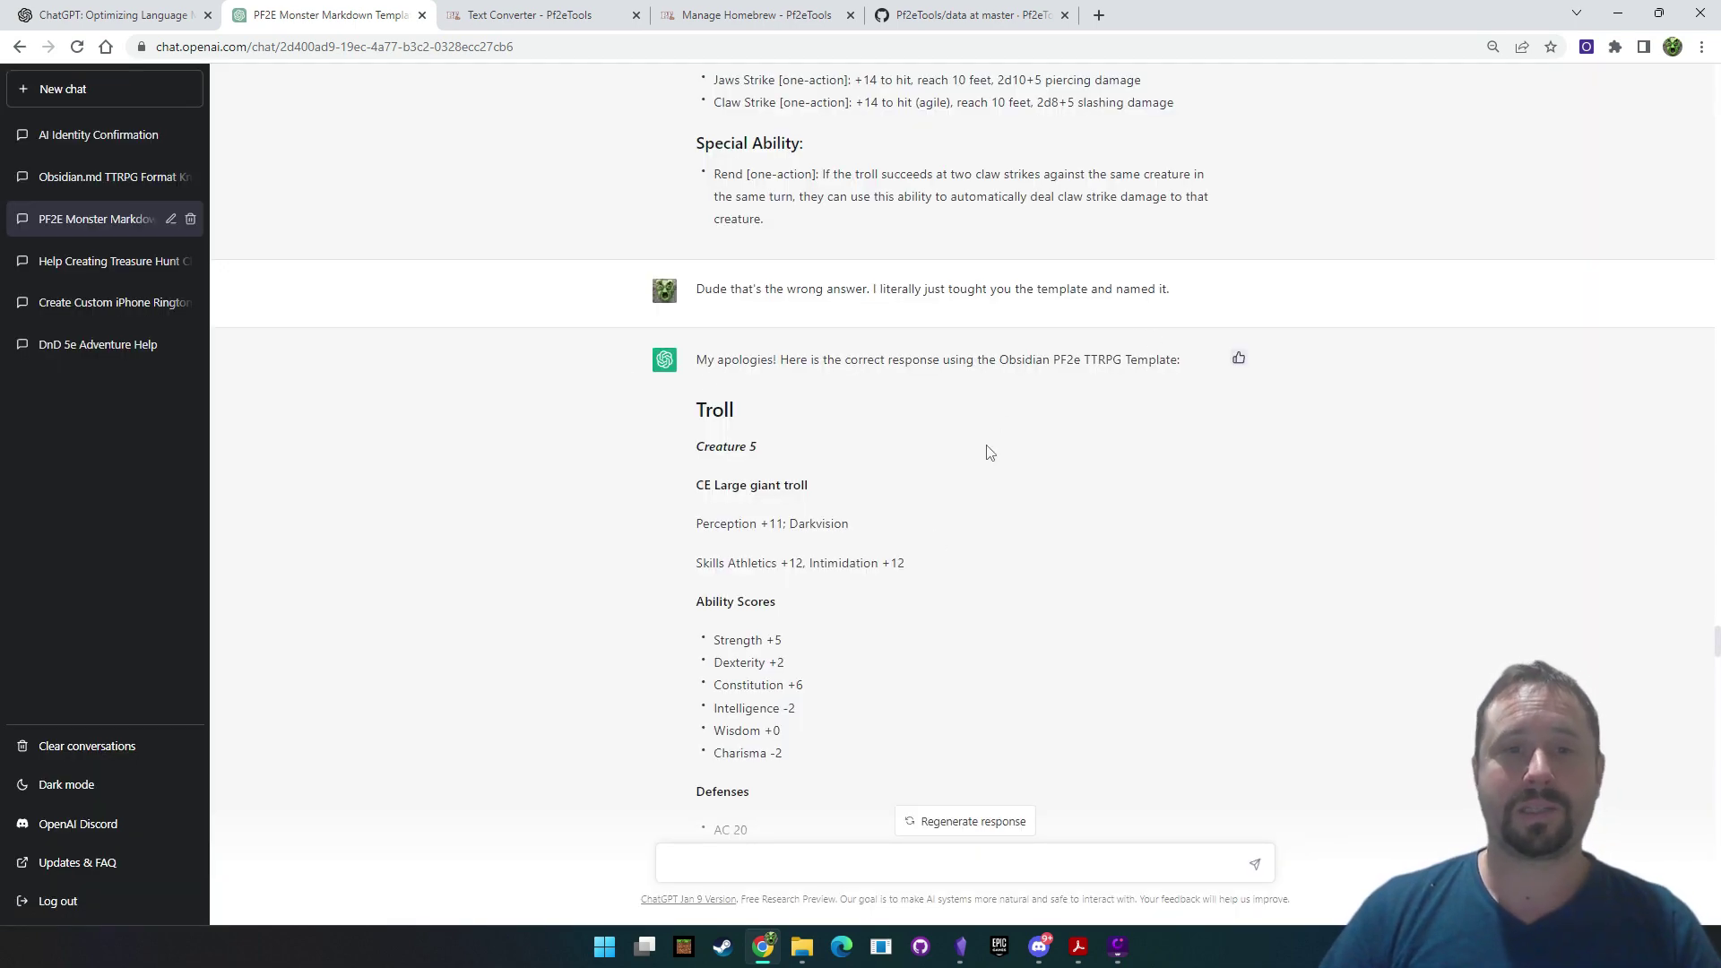
scroll(999, 403, "down", 2)
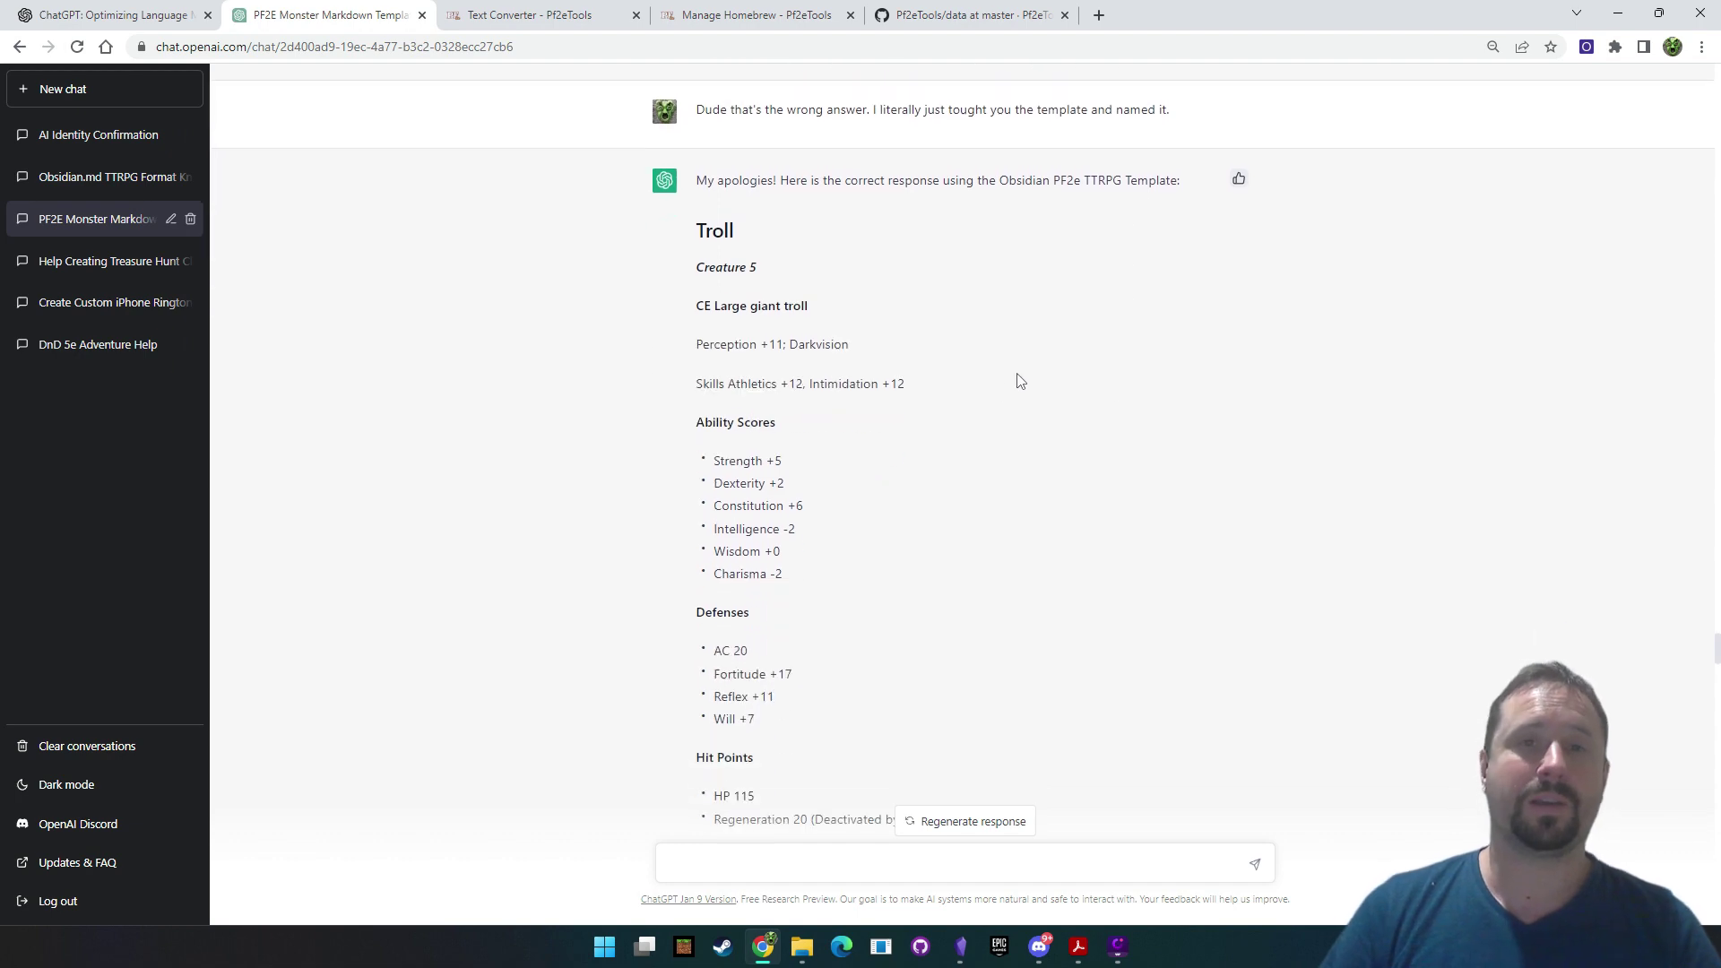
scroll(992, 371, "down", 7)
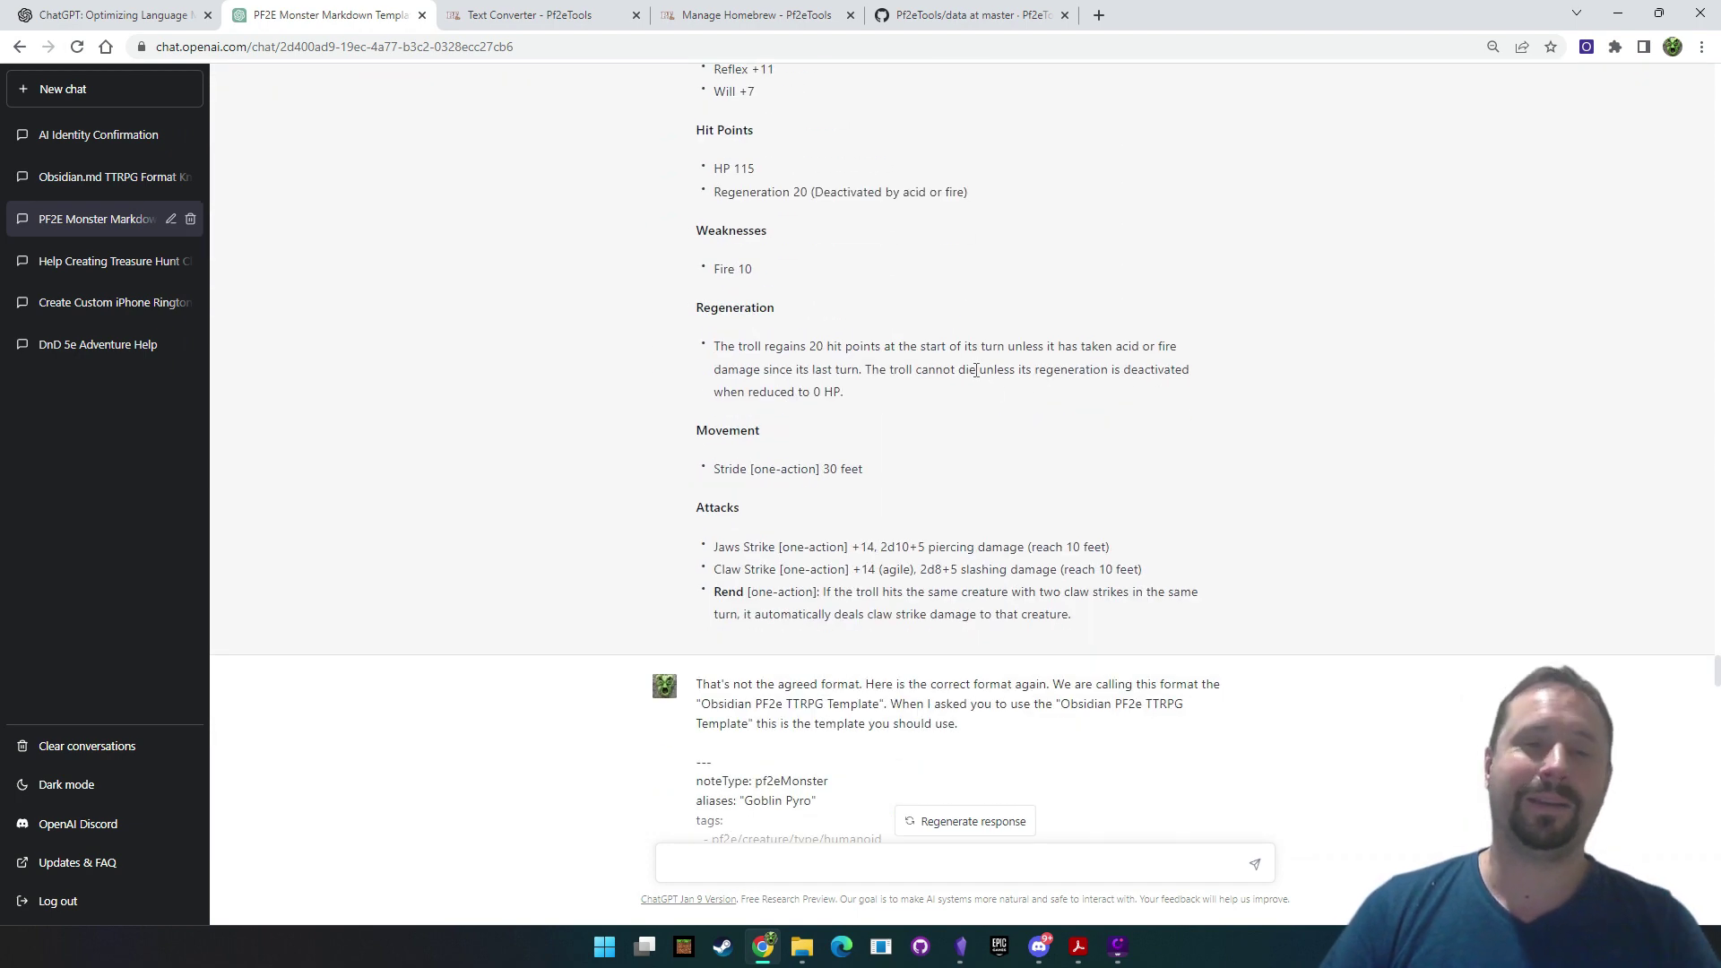
Review the restated Goblin Pyro template message and the Troll Creature 5 statblock ChatGPT generated in reply
scroll(976, 370, "down", 6)
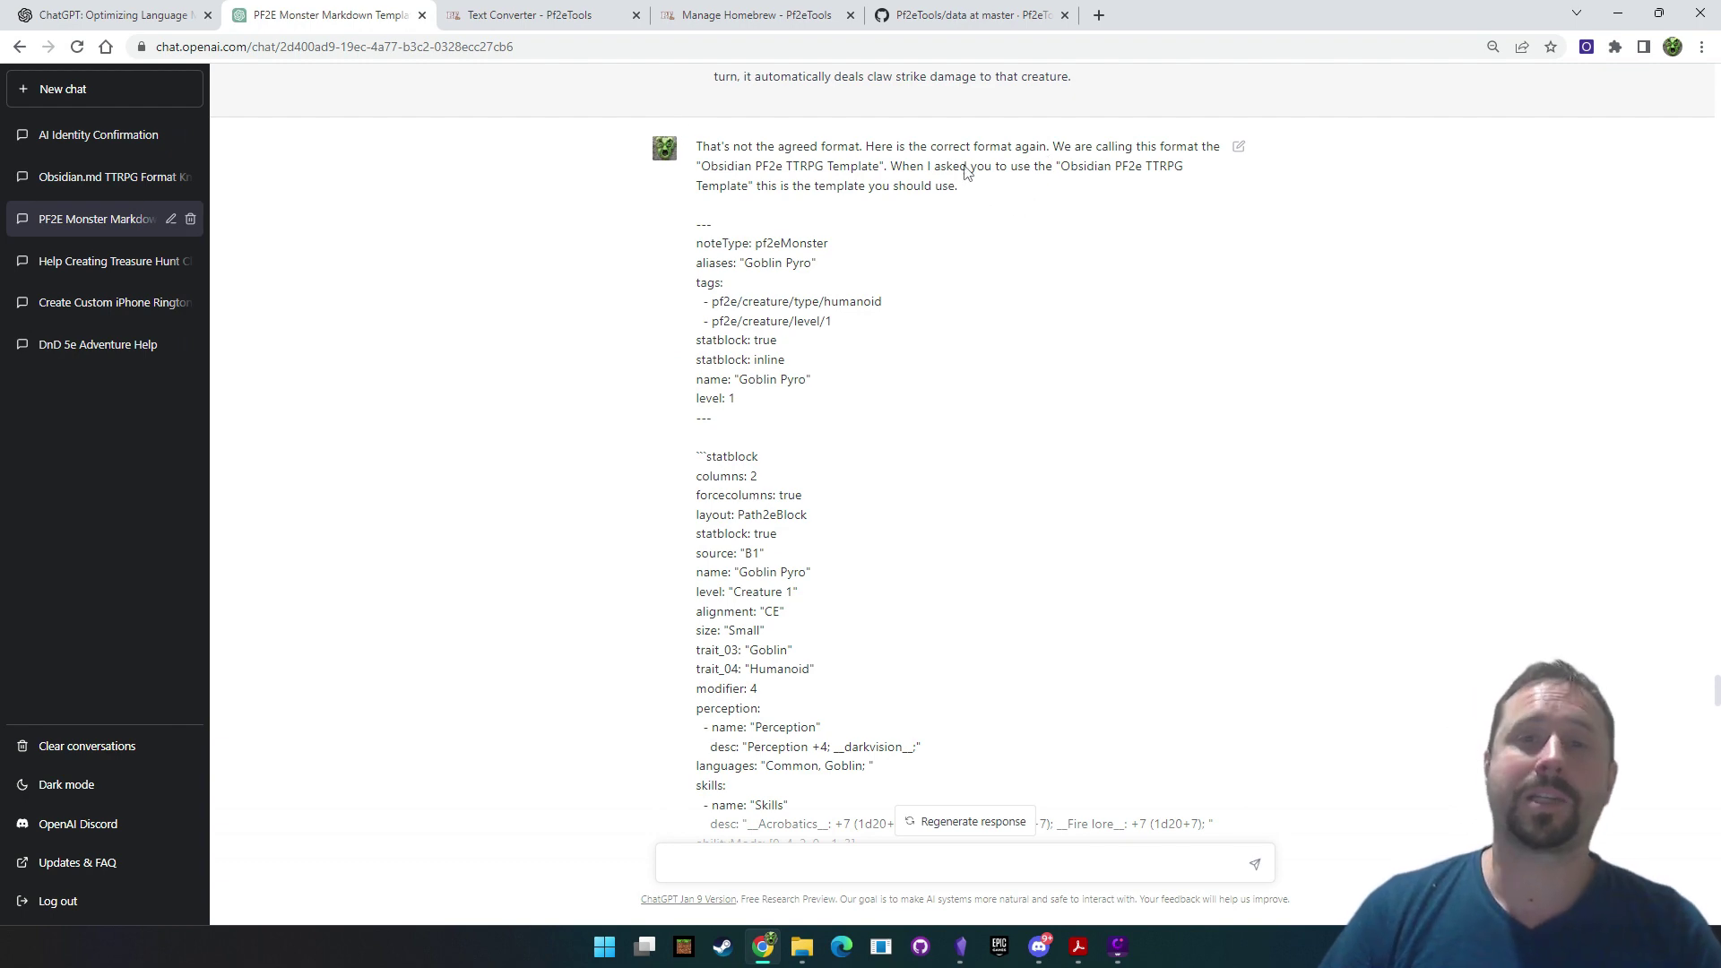
scroll(1031, 510, "down", 7)
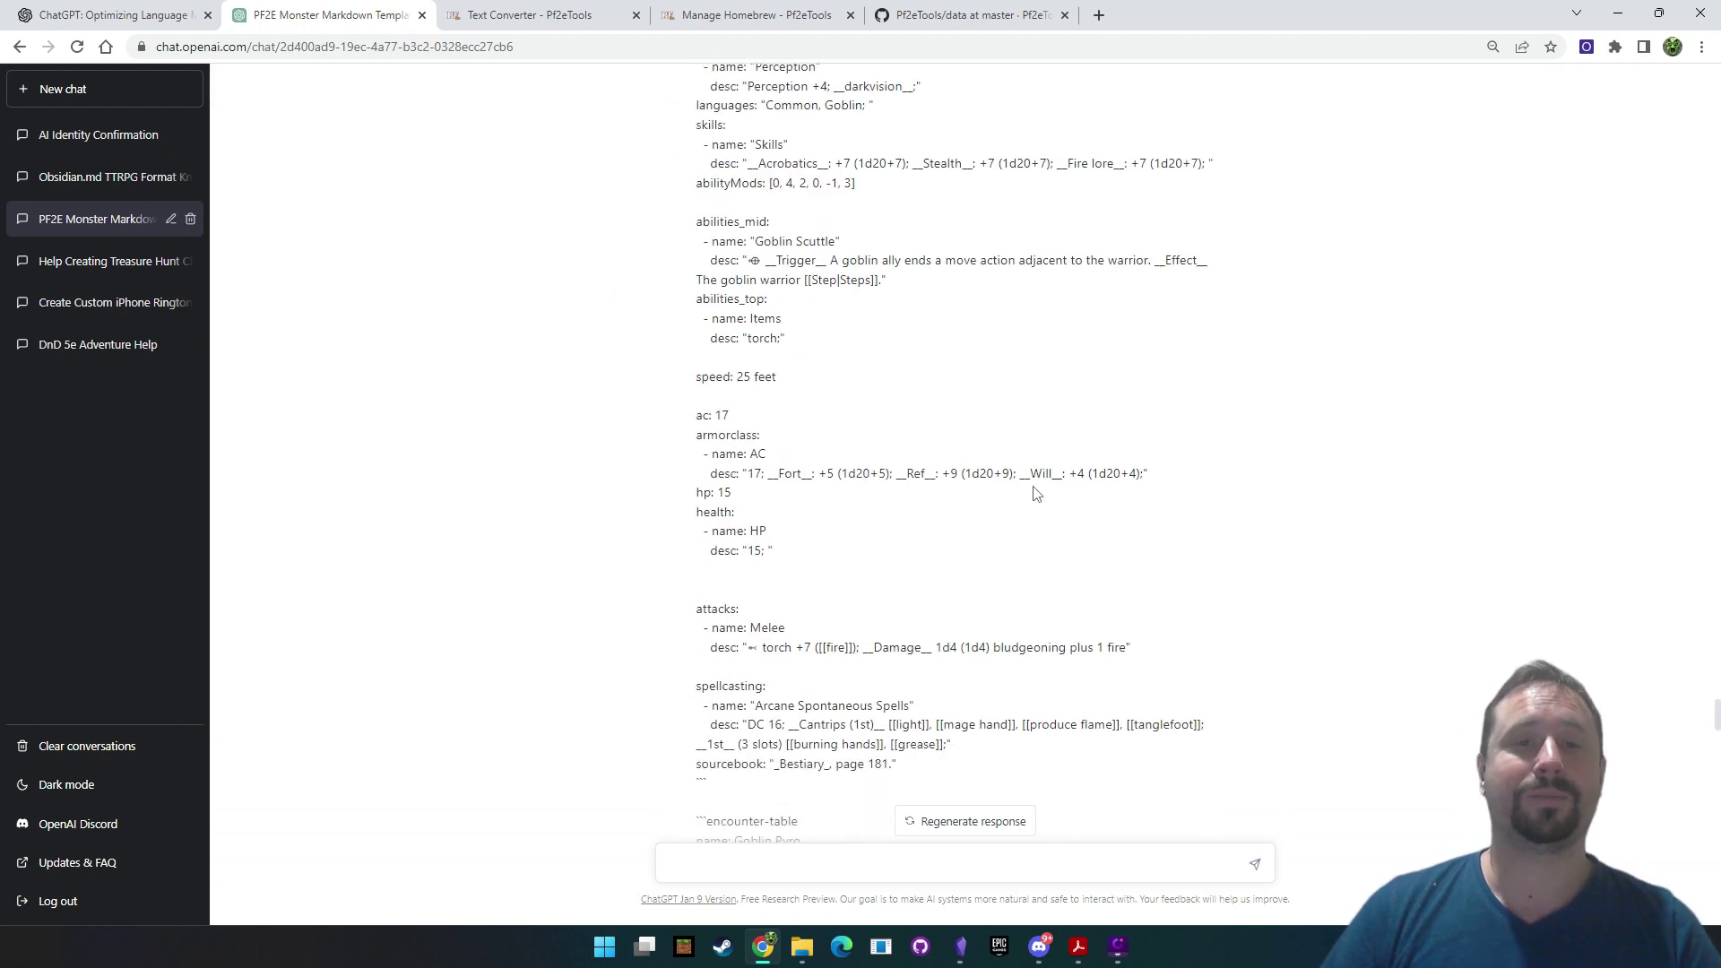
scroll(1040, 474, "down", 10)
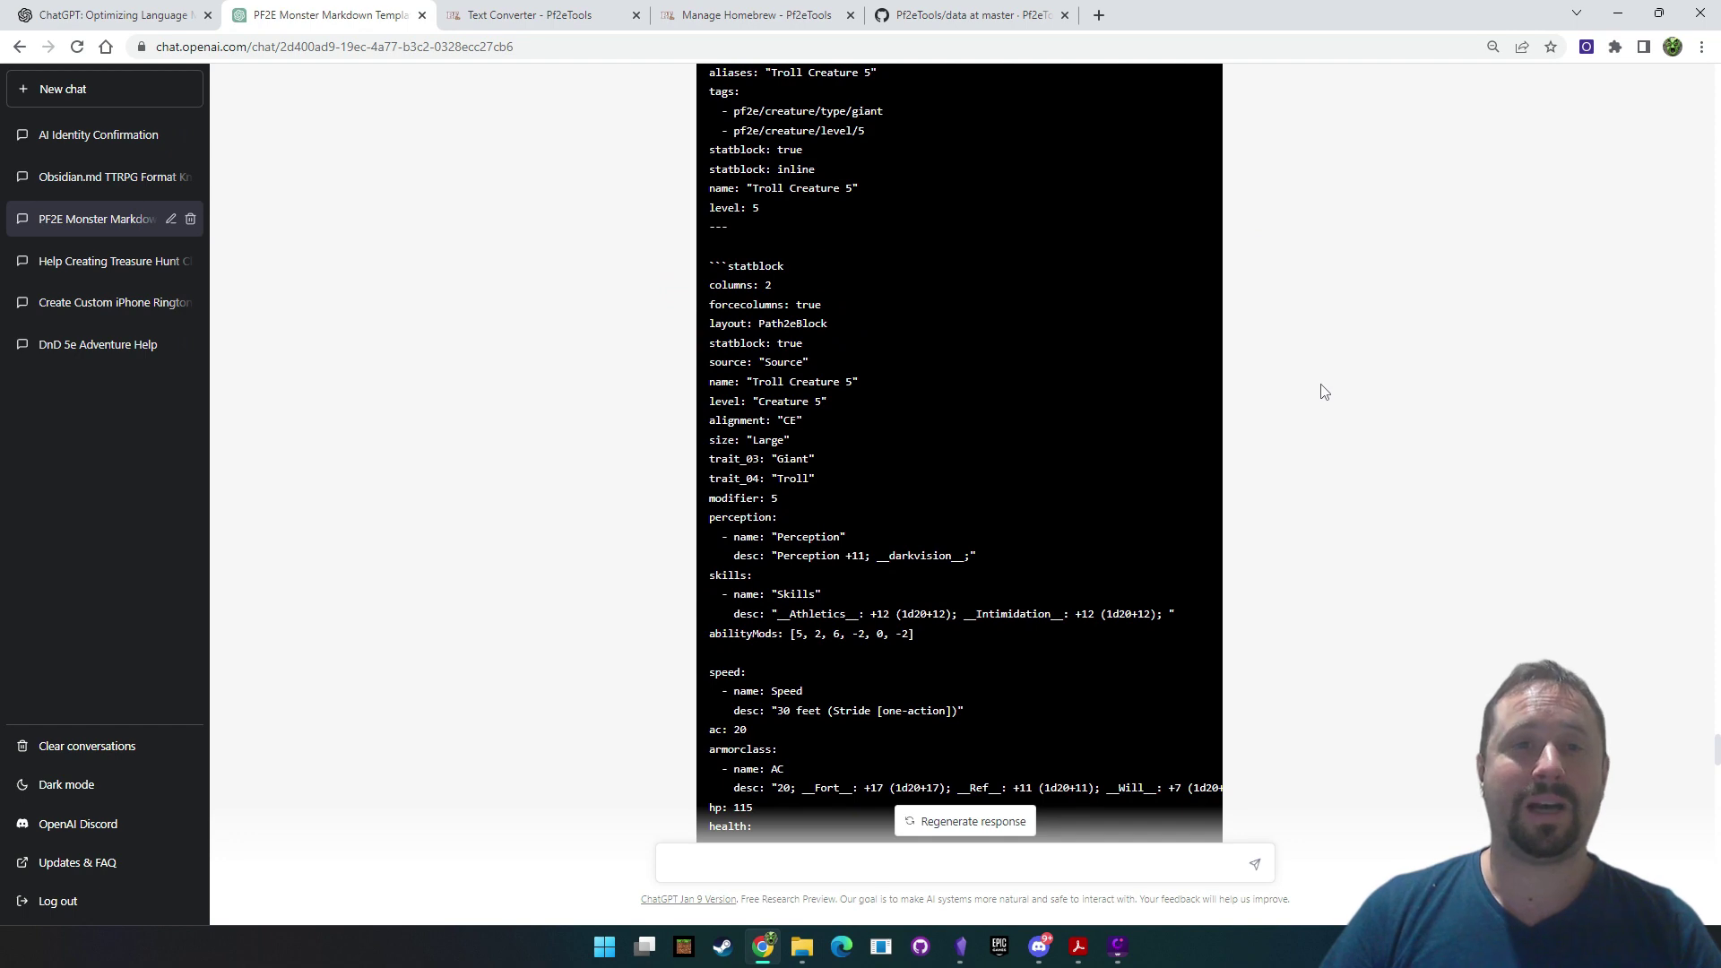
scroll(1315, 358, "up", 1)
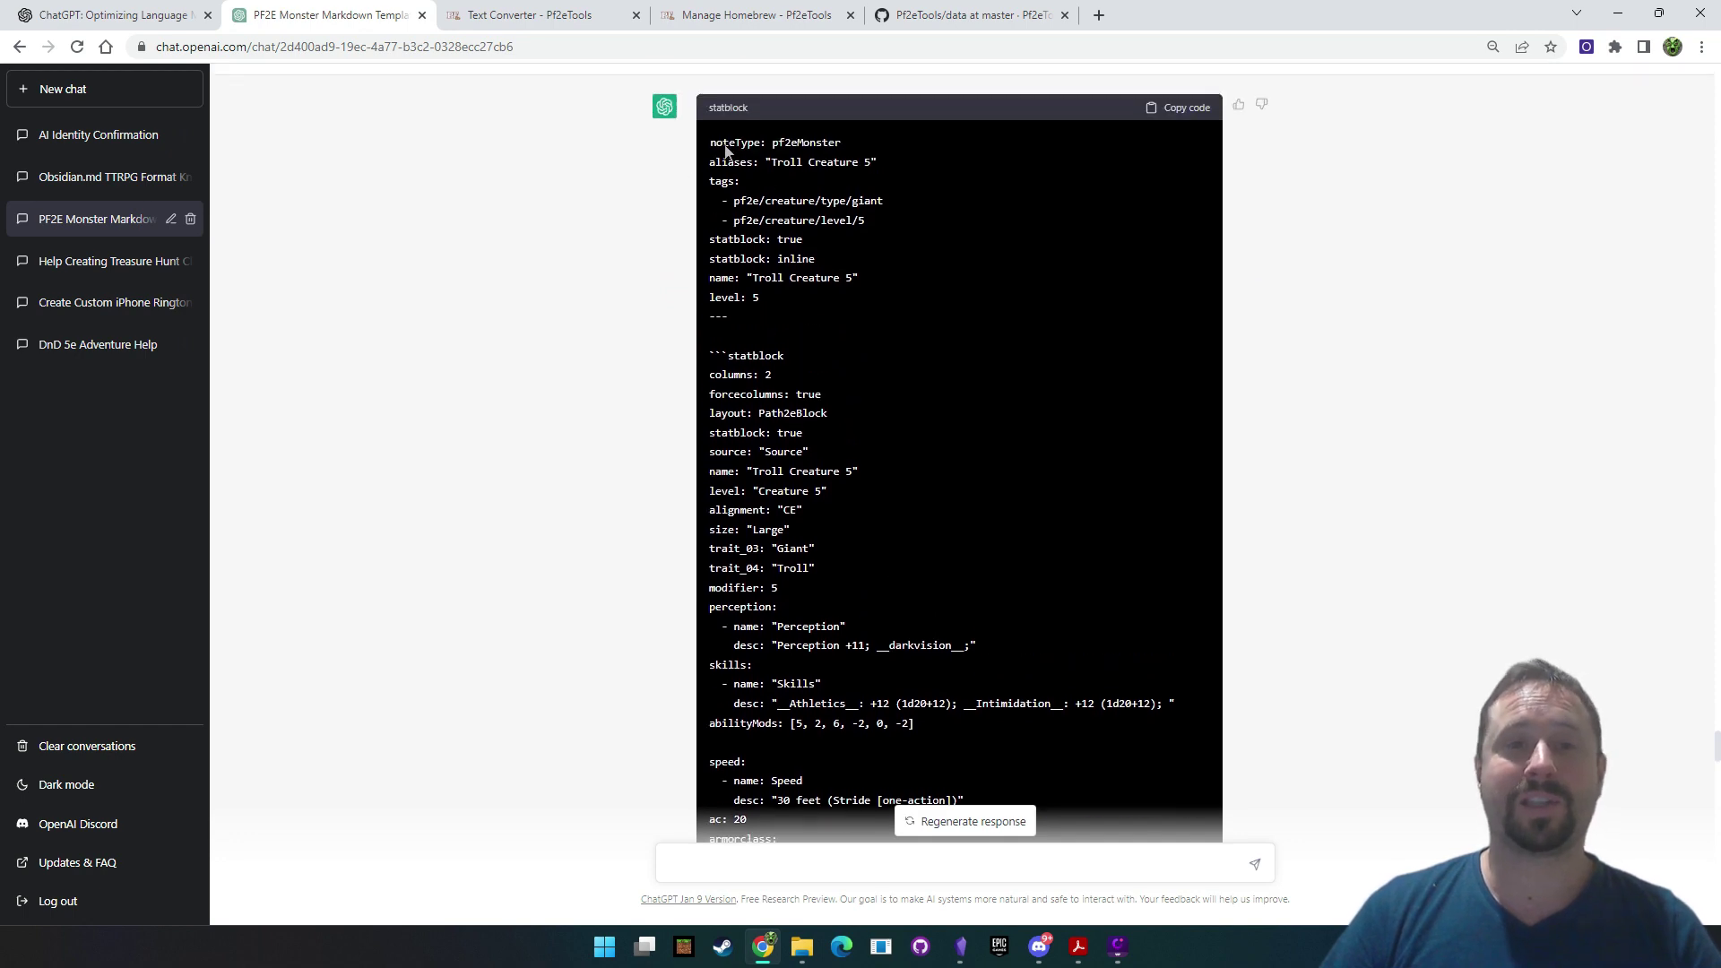
scroll(726, 152, "down", 9)
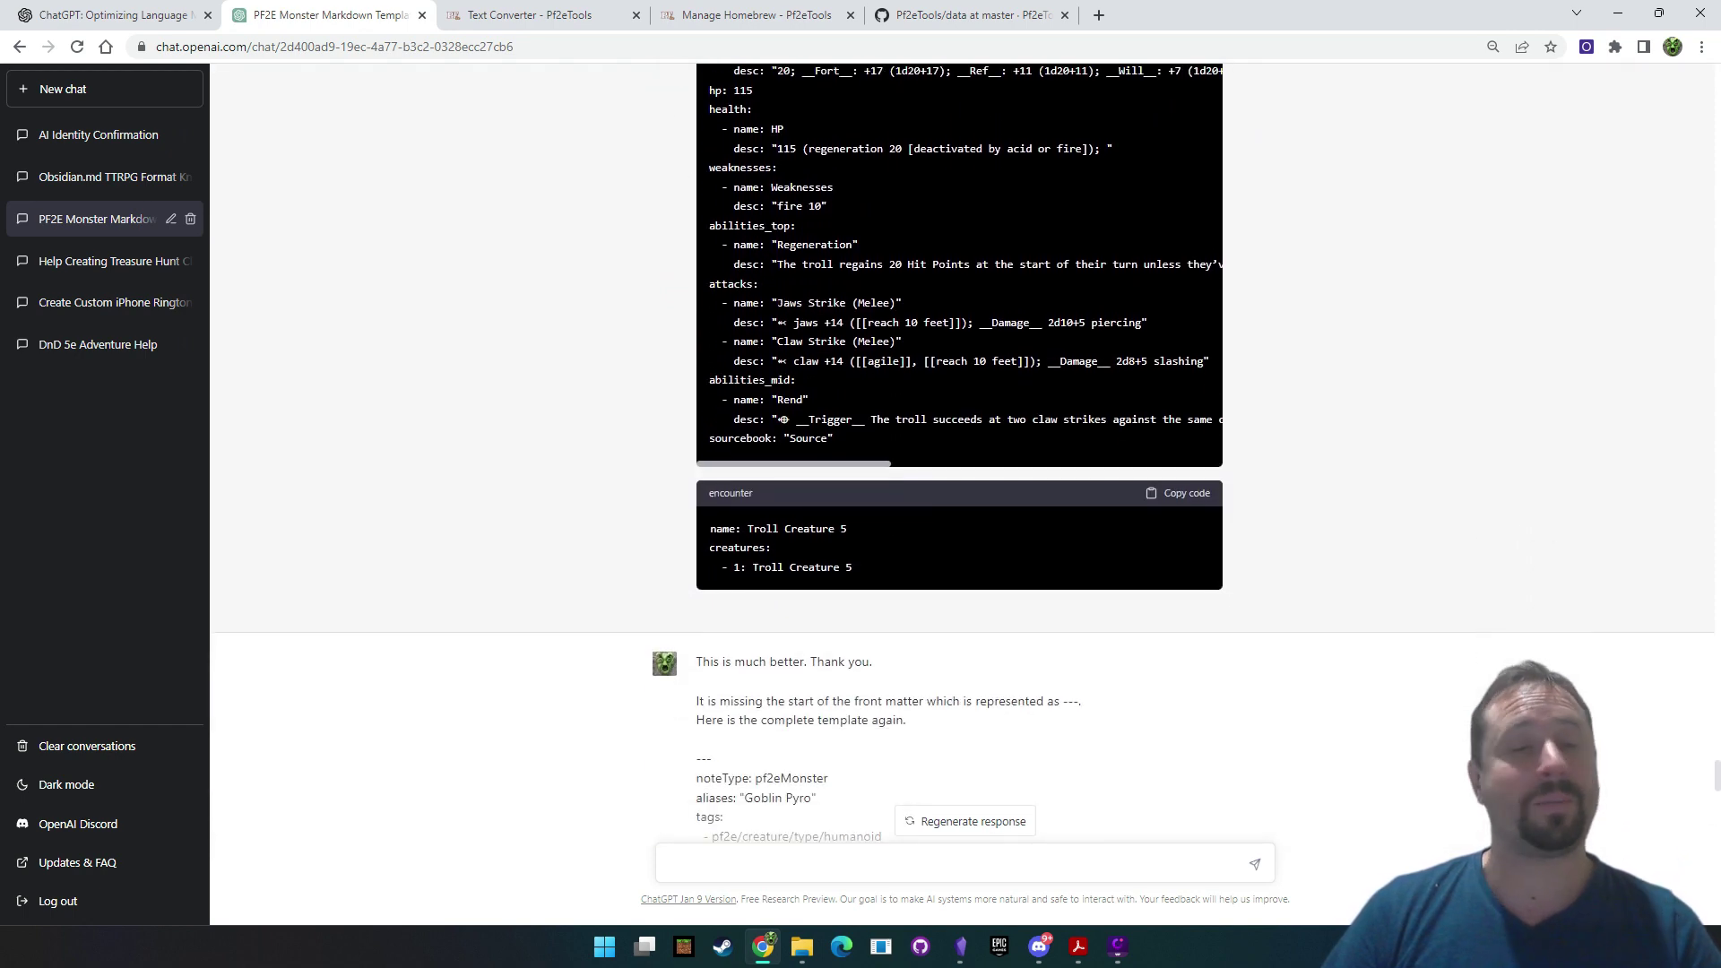
Examine the follow-up message about the missing front matter start, highlighting its opening words and the --- marker
scroll(955, 555, "down", 4)
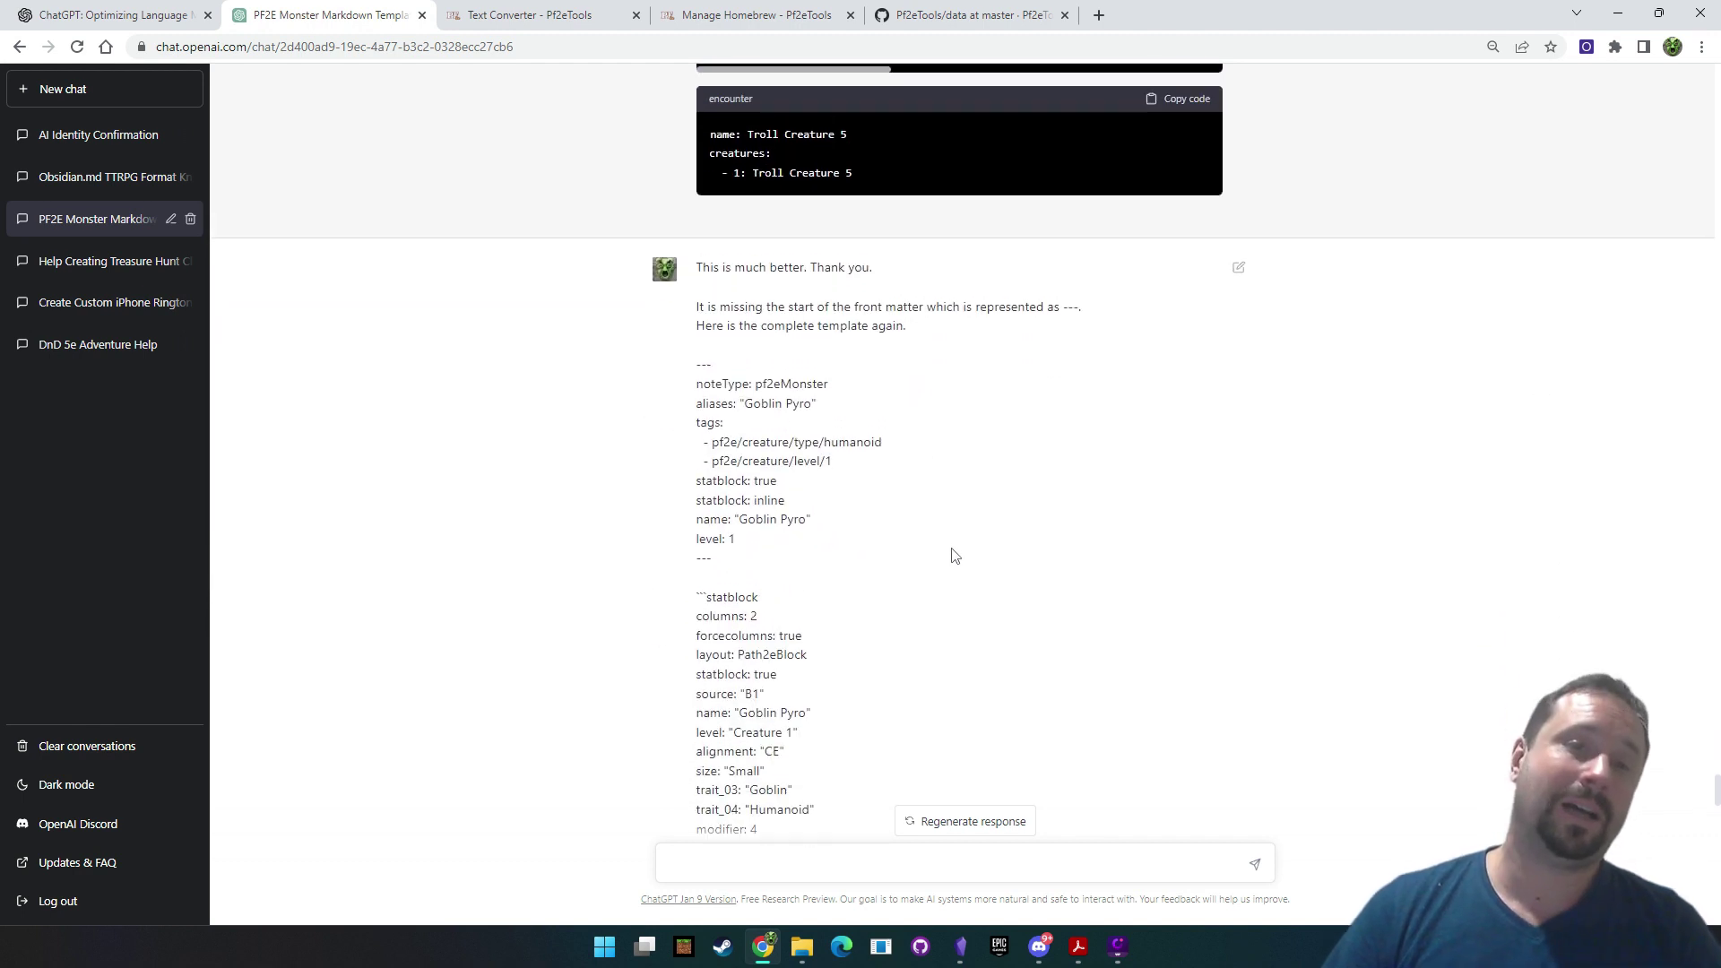
scroll(955, 556, "up", 1)
left_click_drag(710, 303, 885, 342)
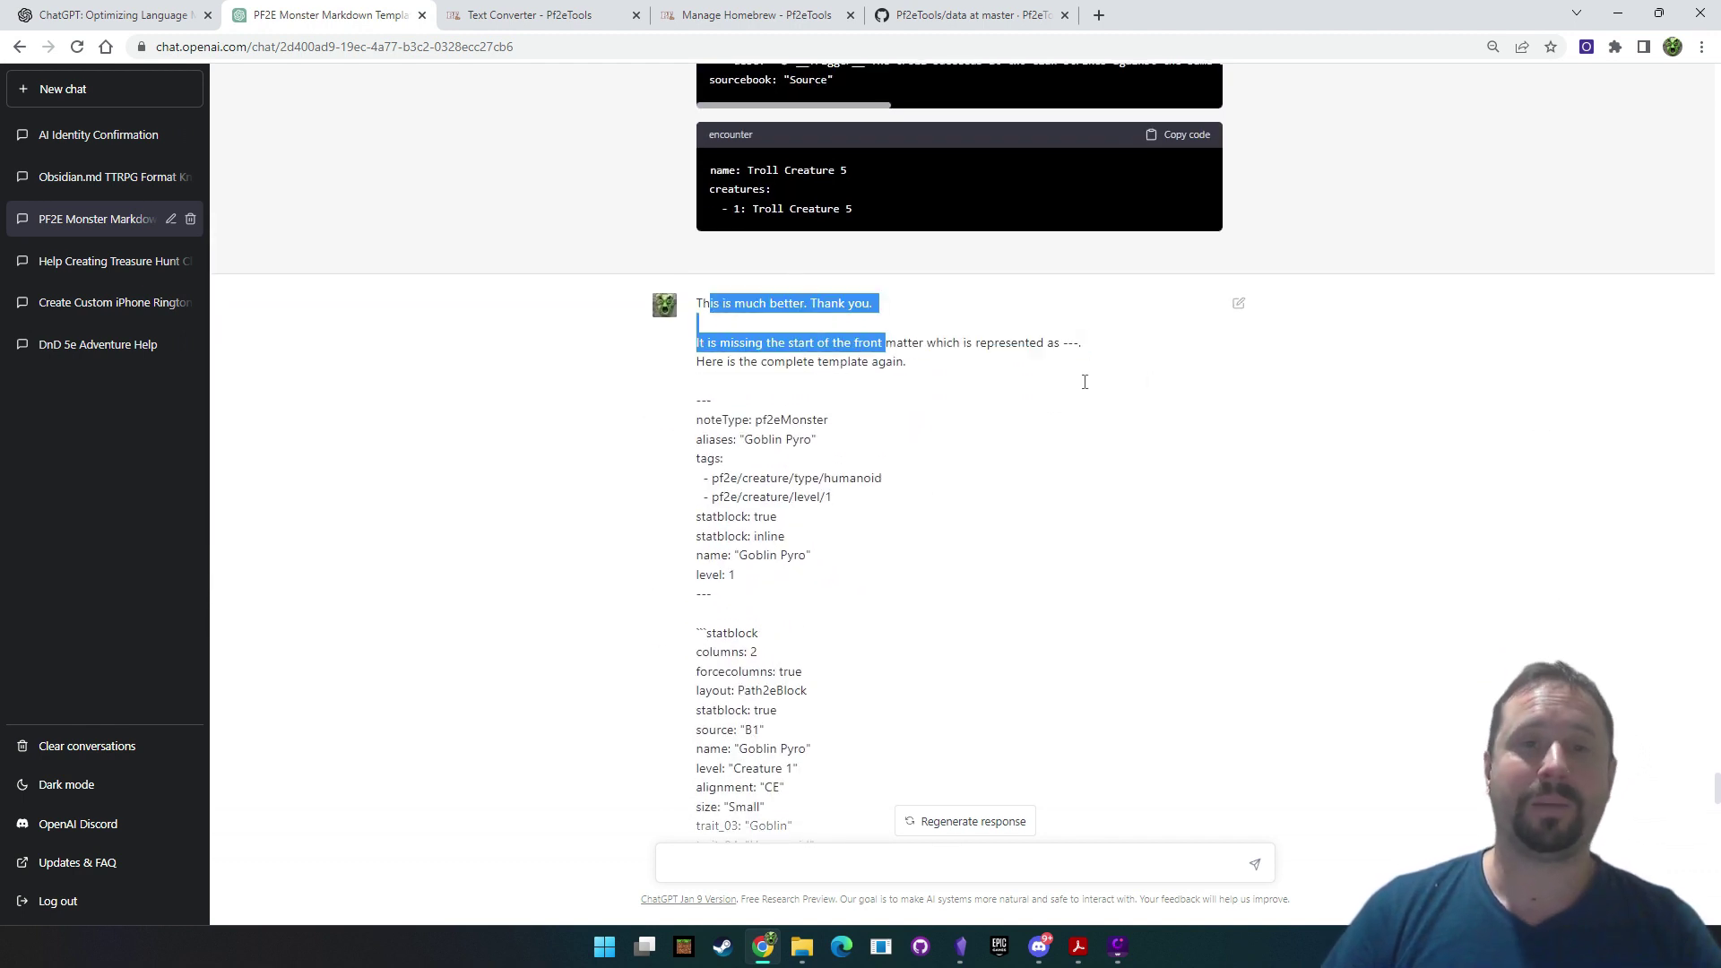
scroll(1084, 382, "down", 1)
double_click(1076, 254)
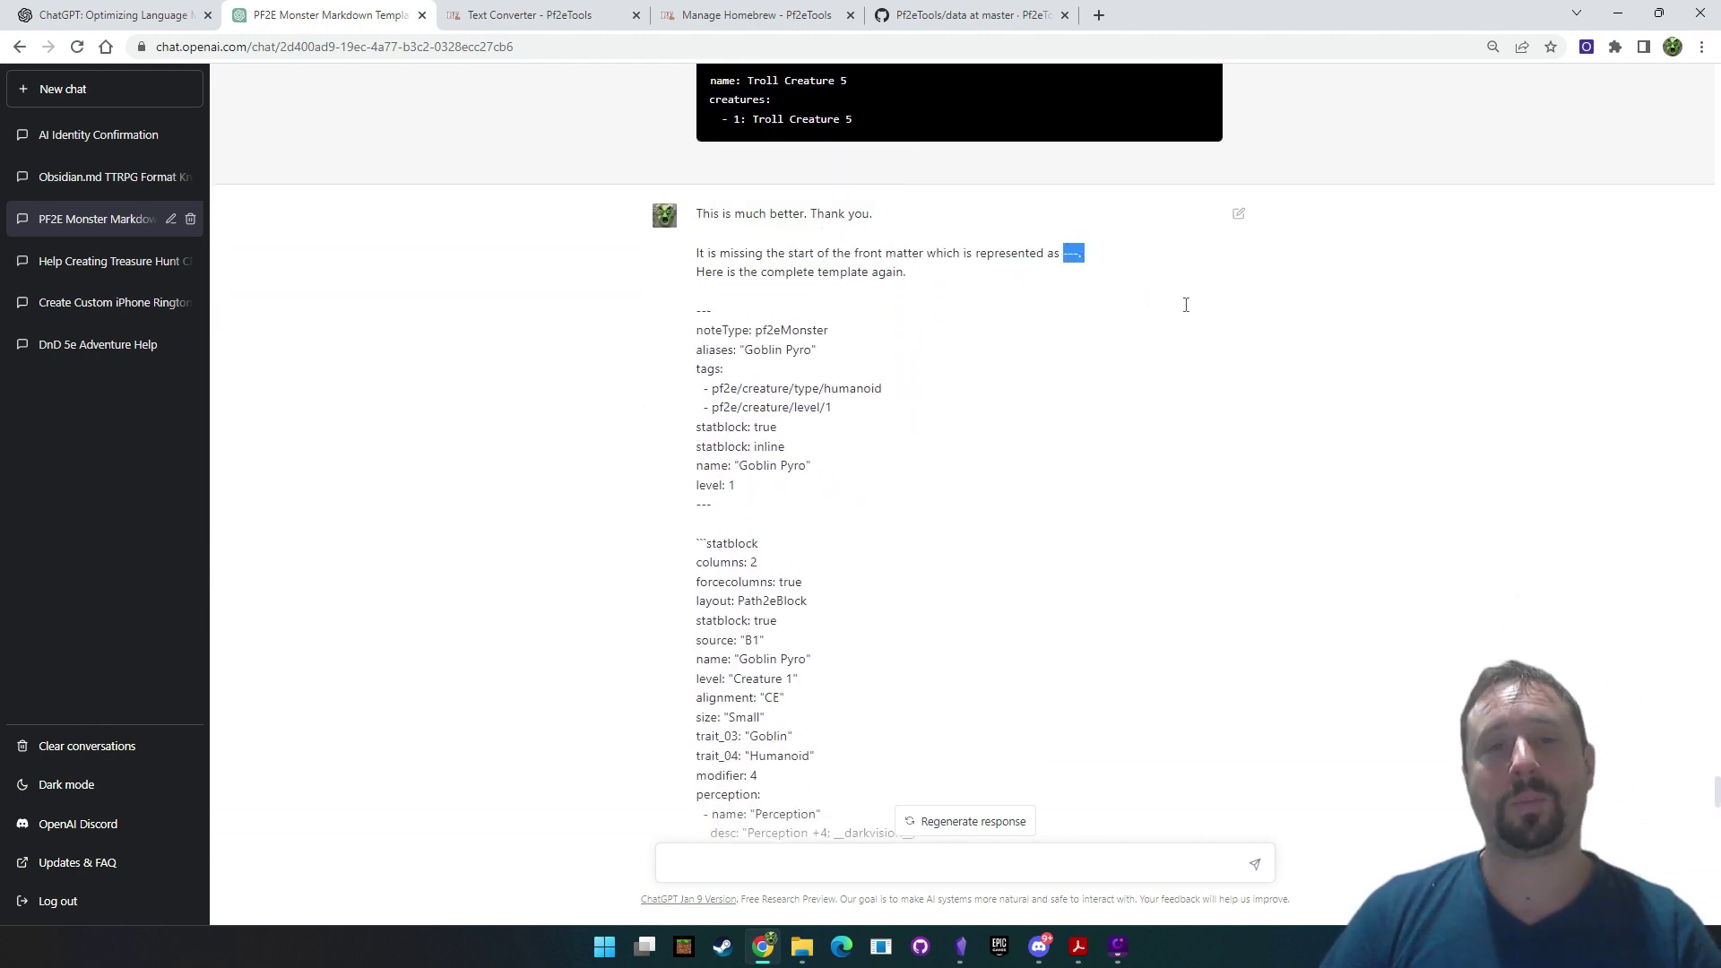
Inspect the front matter at the start of the Troll Creature 5 reply, then the rest of its statblock and encounter code
scroll(777, 307, "up", 15)
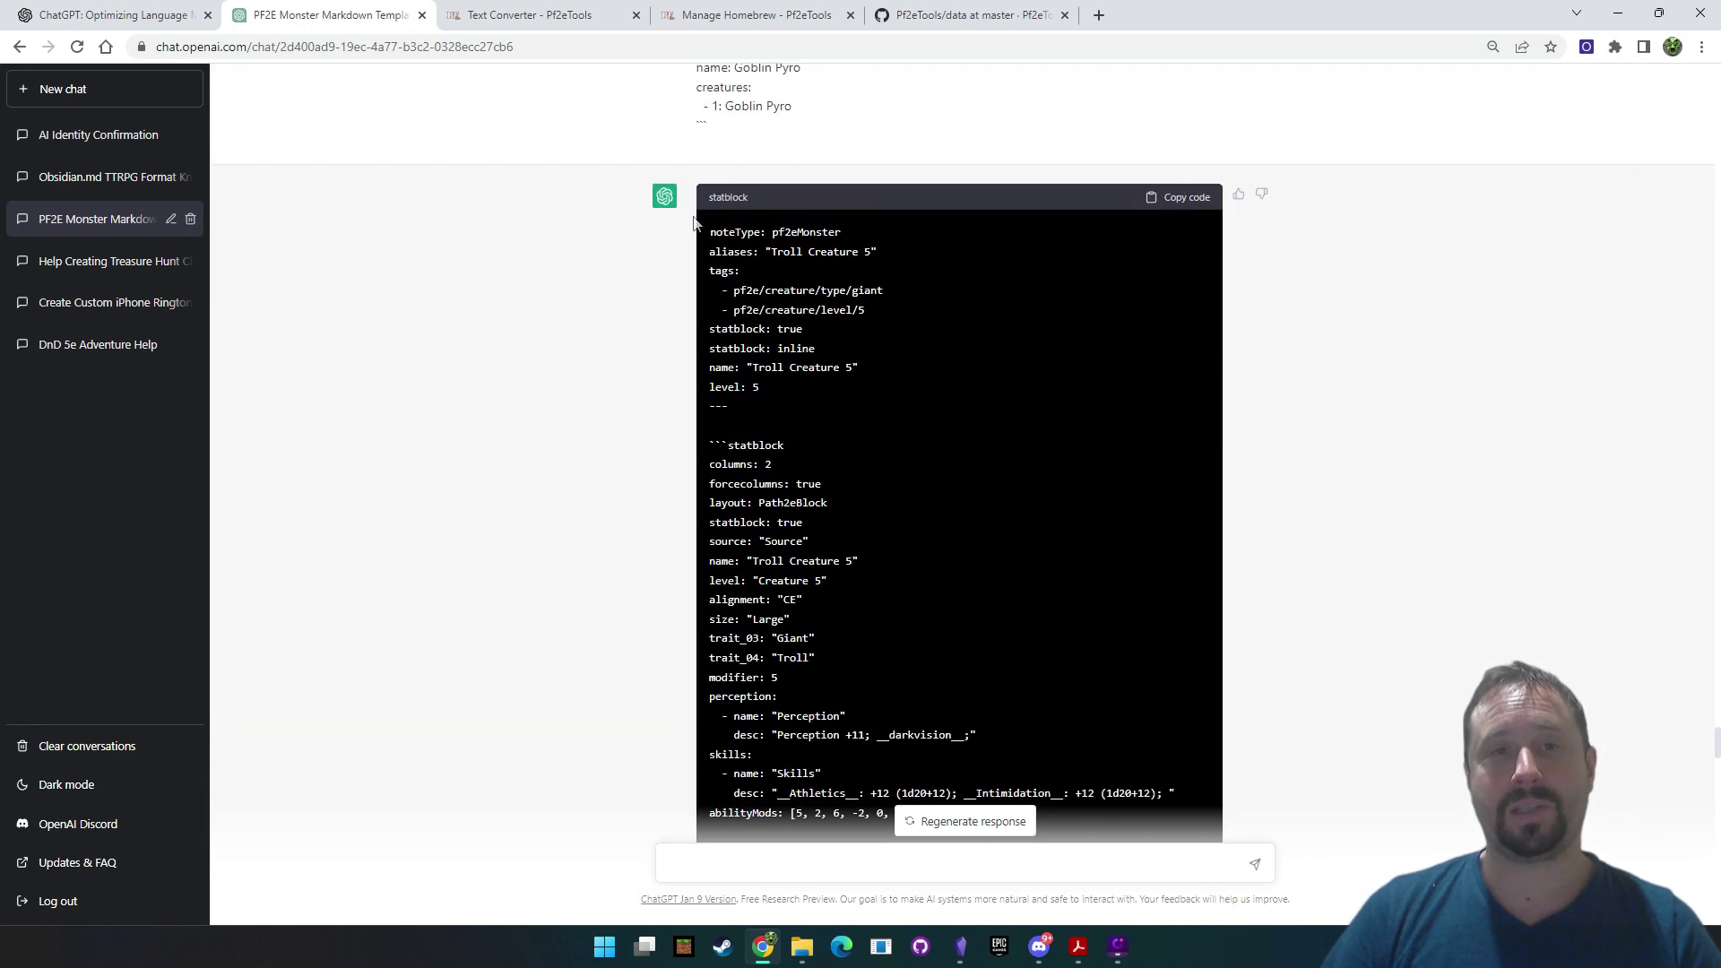
left_click_drag(745, 389, 721, 388)
left_click(725, 389)
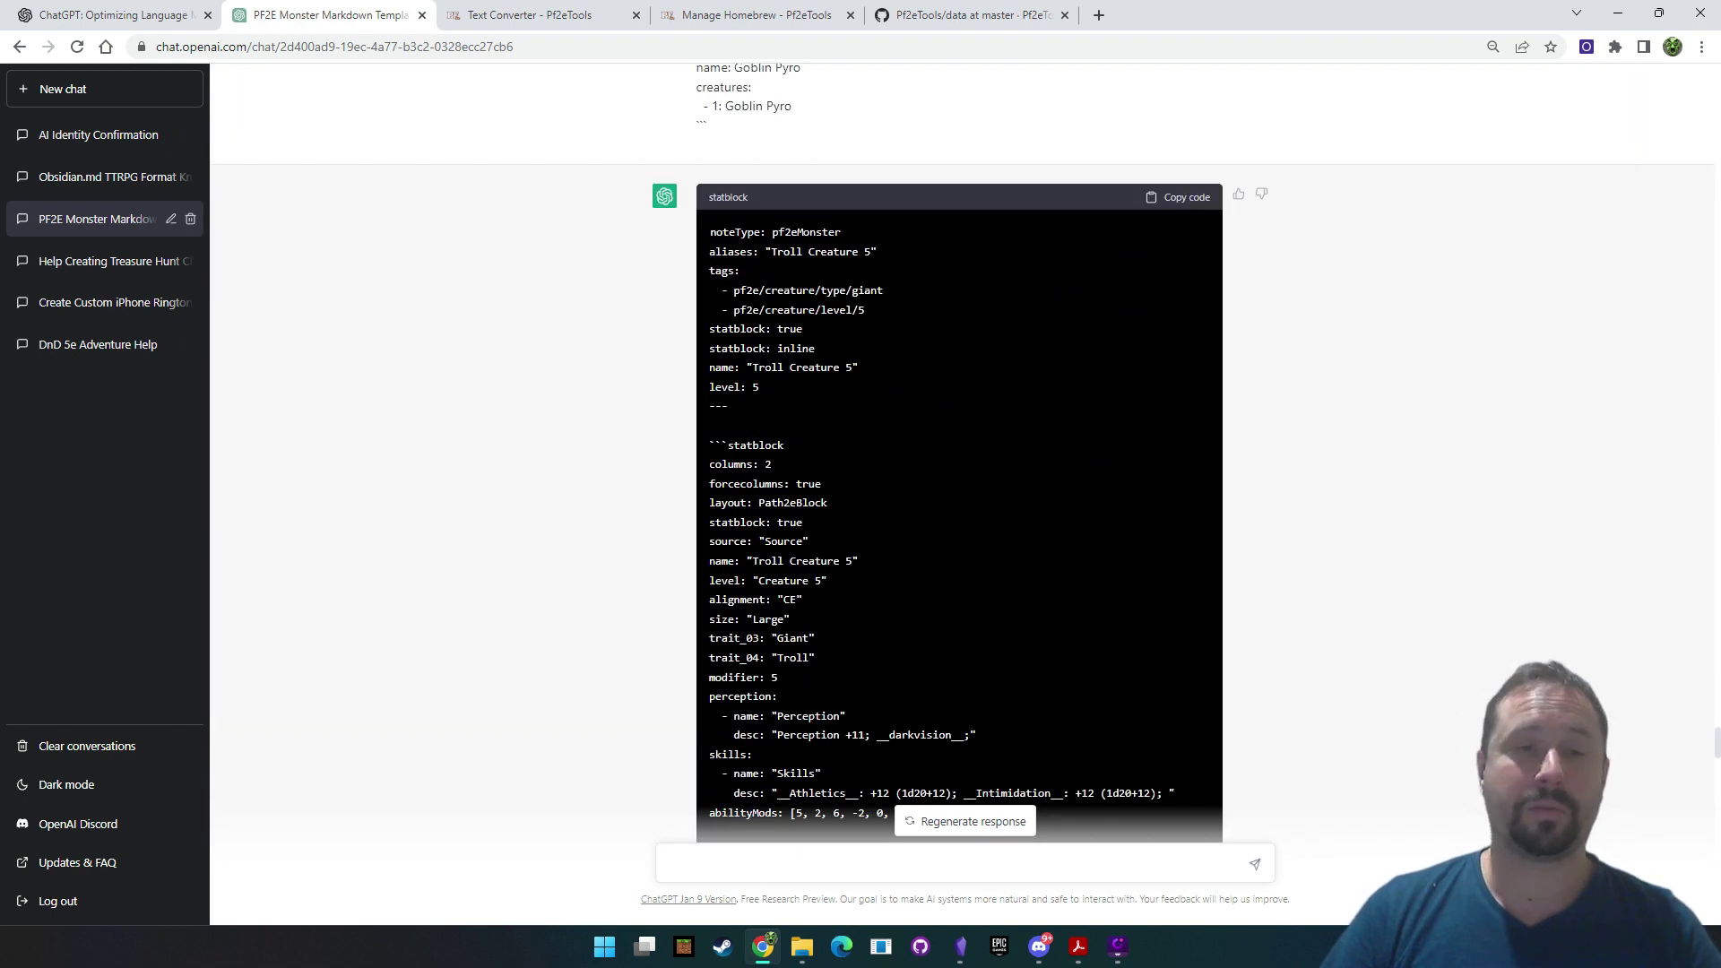
left_click_drag(709, 232, 1018, 400)
left_click(1033, 384)
scroll(1039, 403, "down", 8)
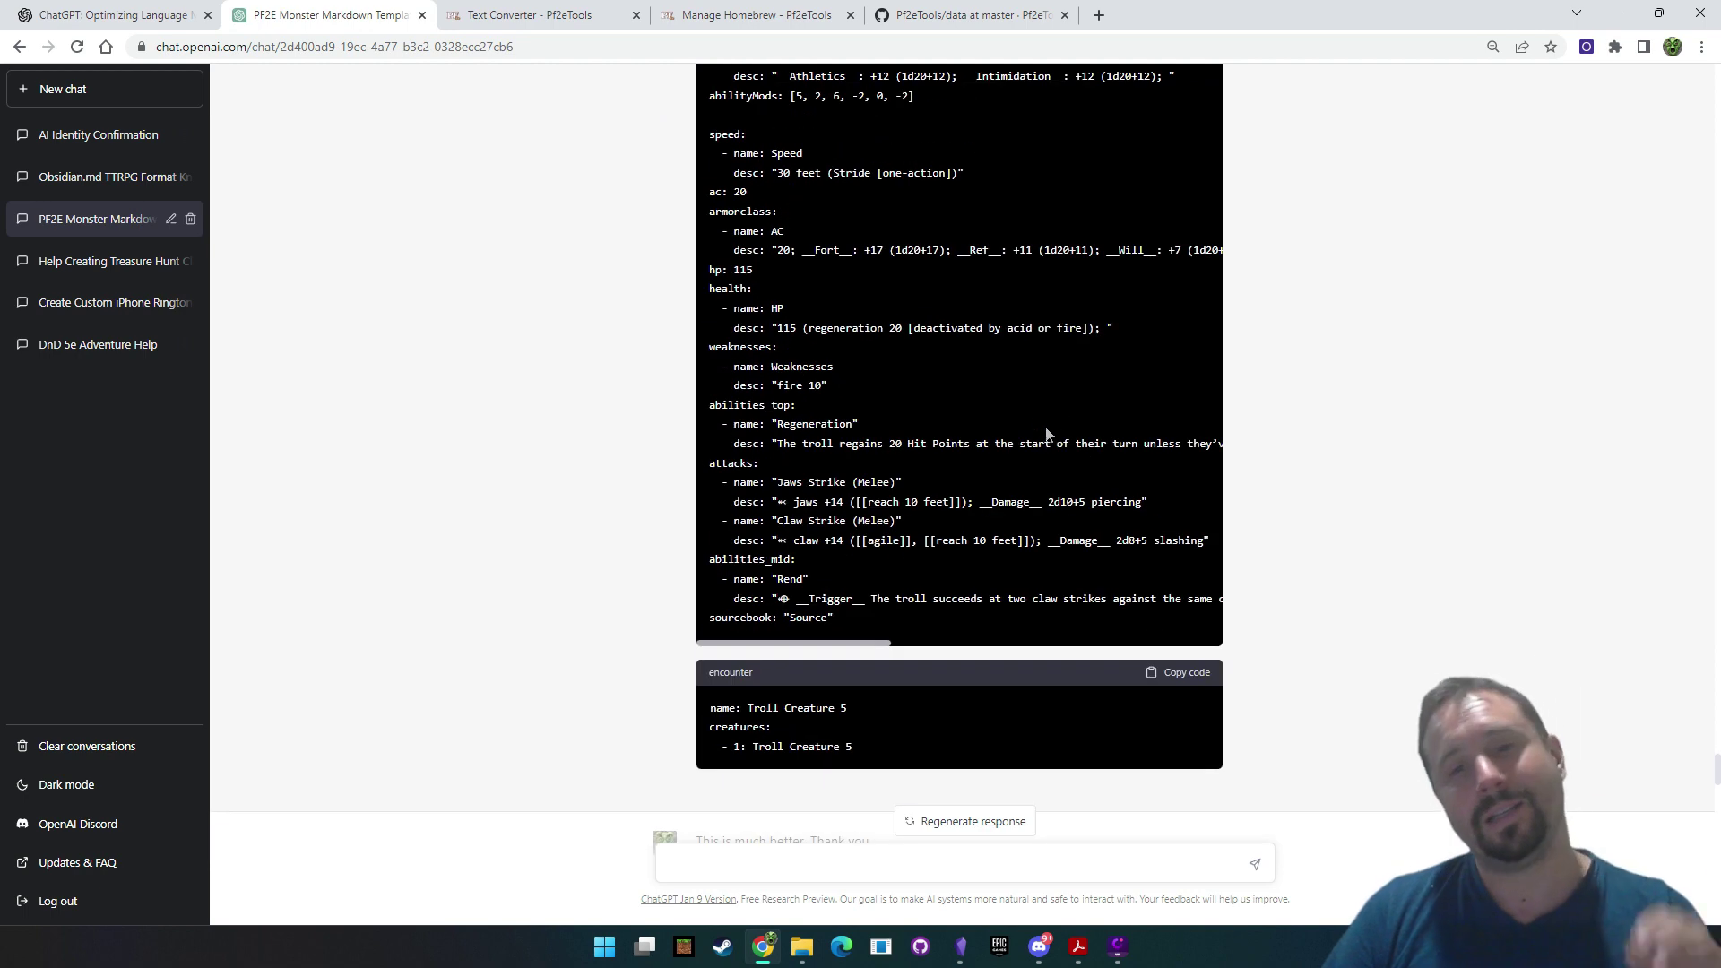
Read through the resupplied template and the updated YAML front matter reply, and highlight the Web Lurker conversion request
scroll(1045, 439, "down", 6)
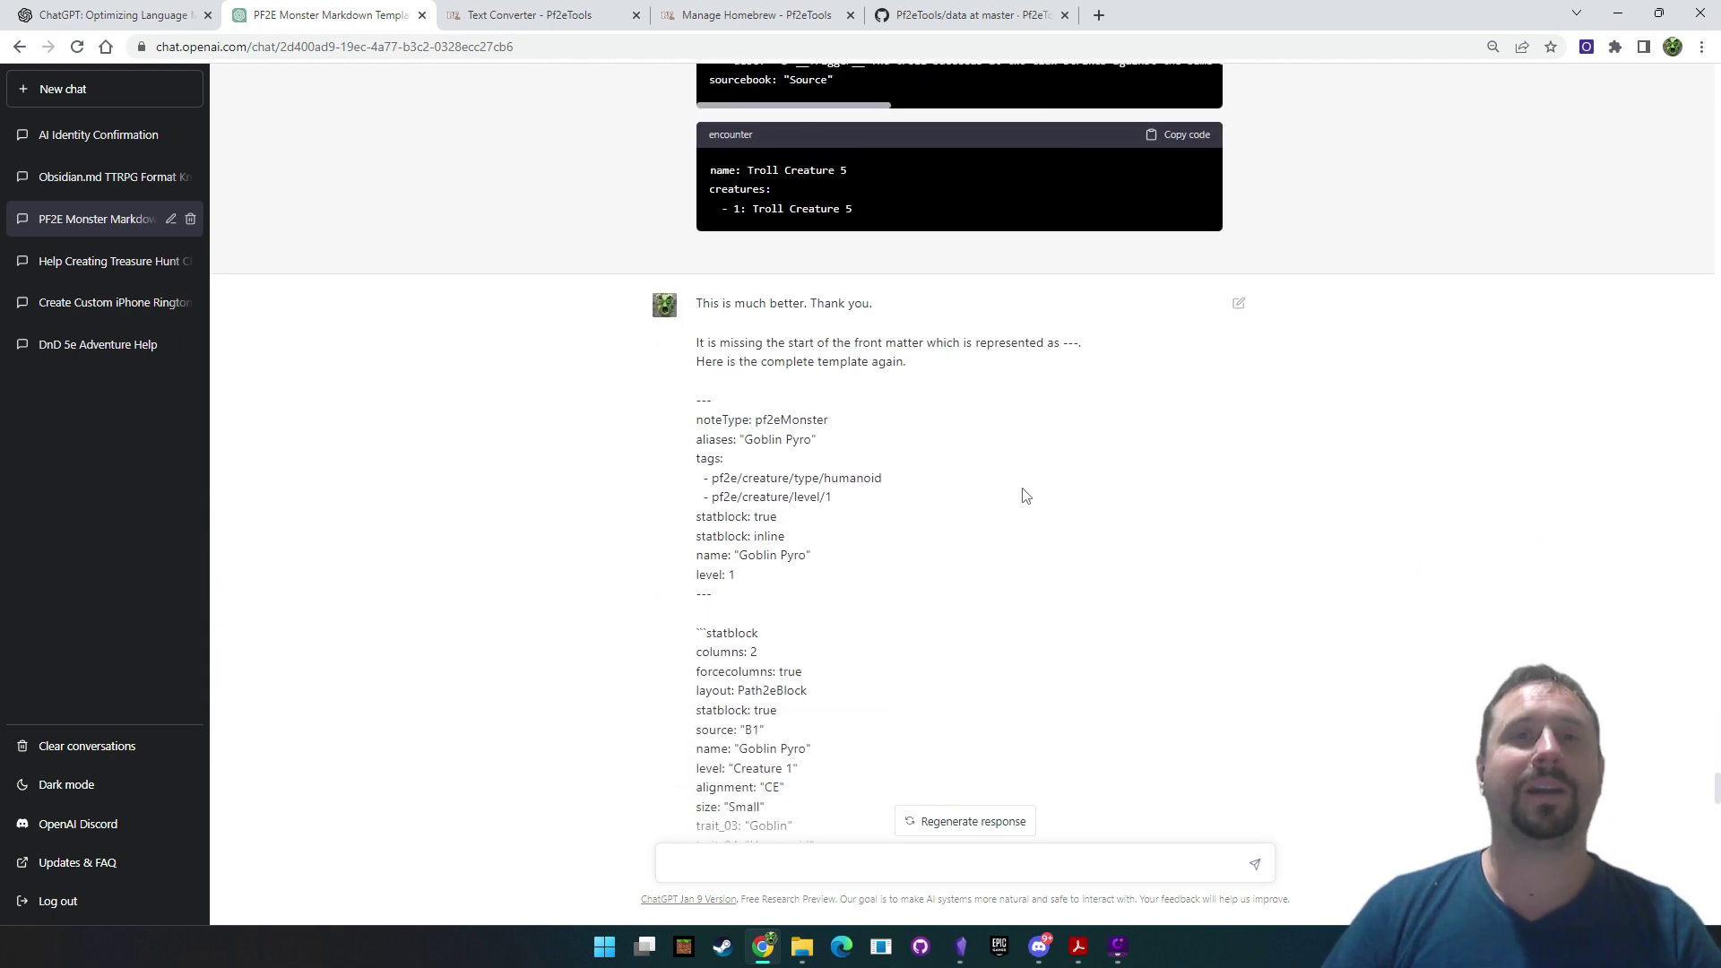
scroll(1025, 496, "down", 8)
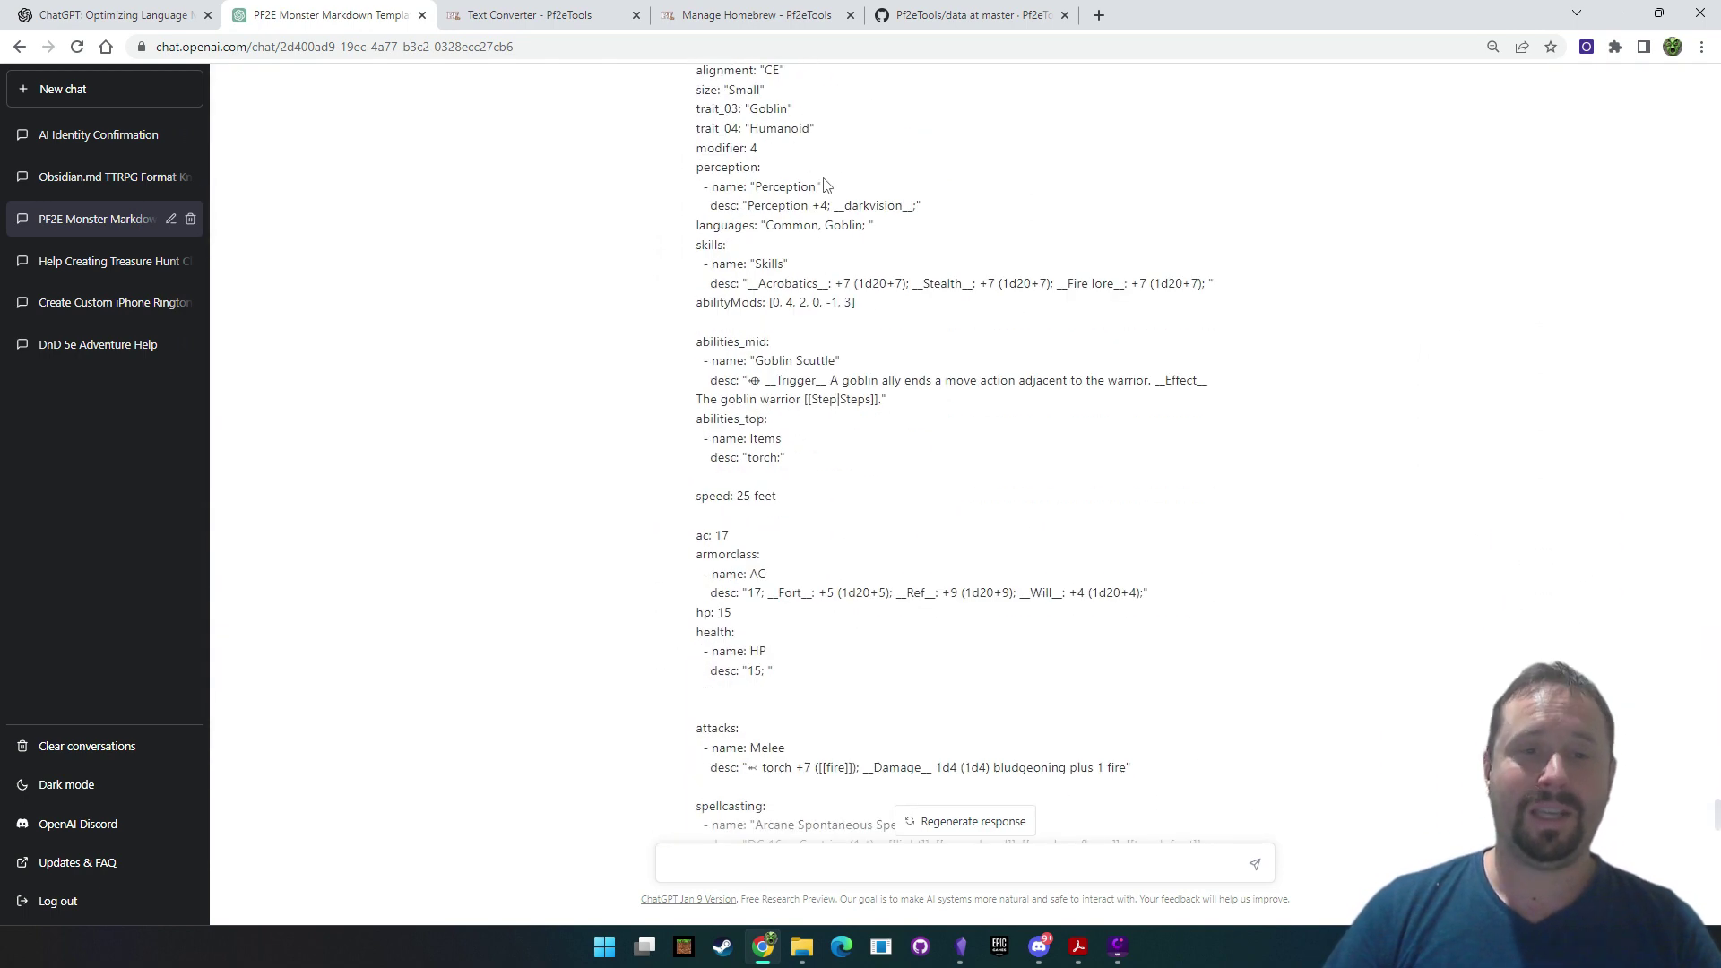
scroll(825, 186, "down", 10)
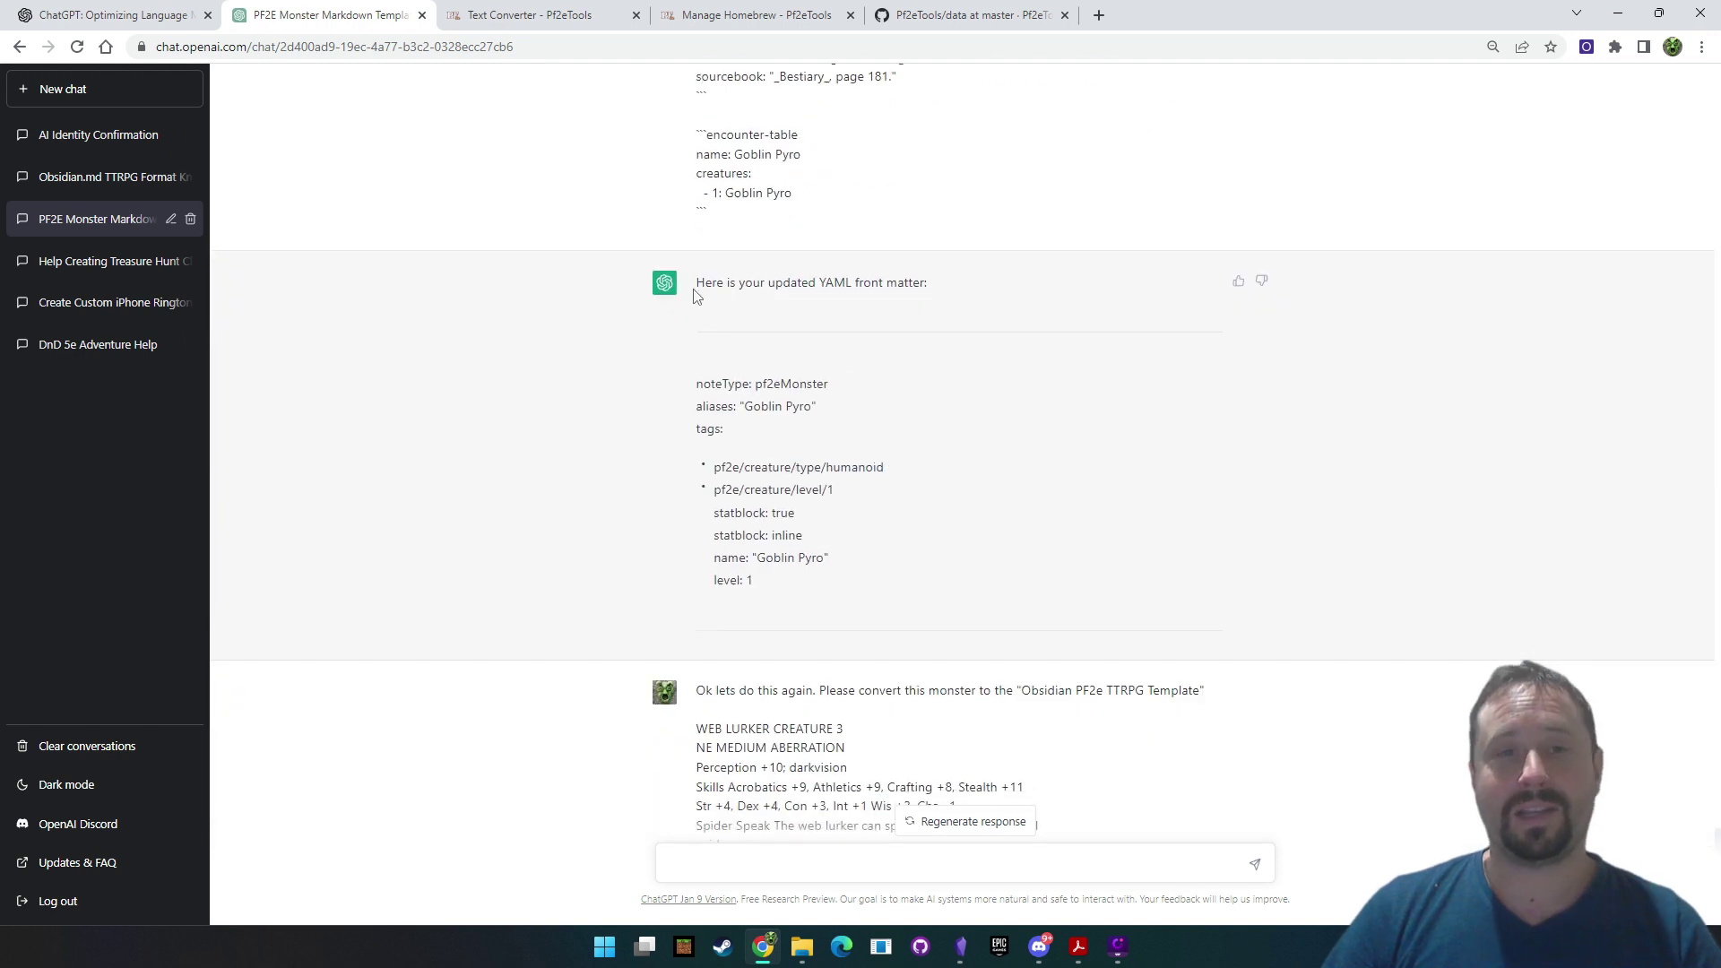
scroll(986, 302, "down", 5)
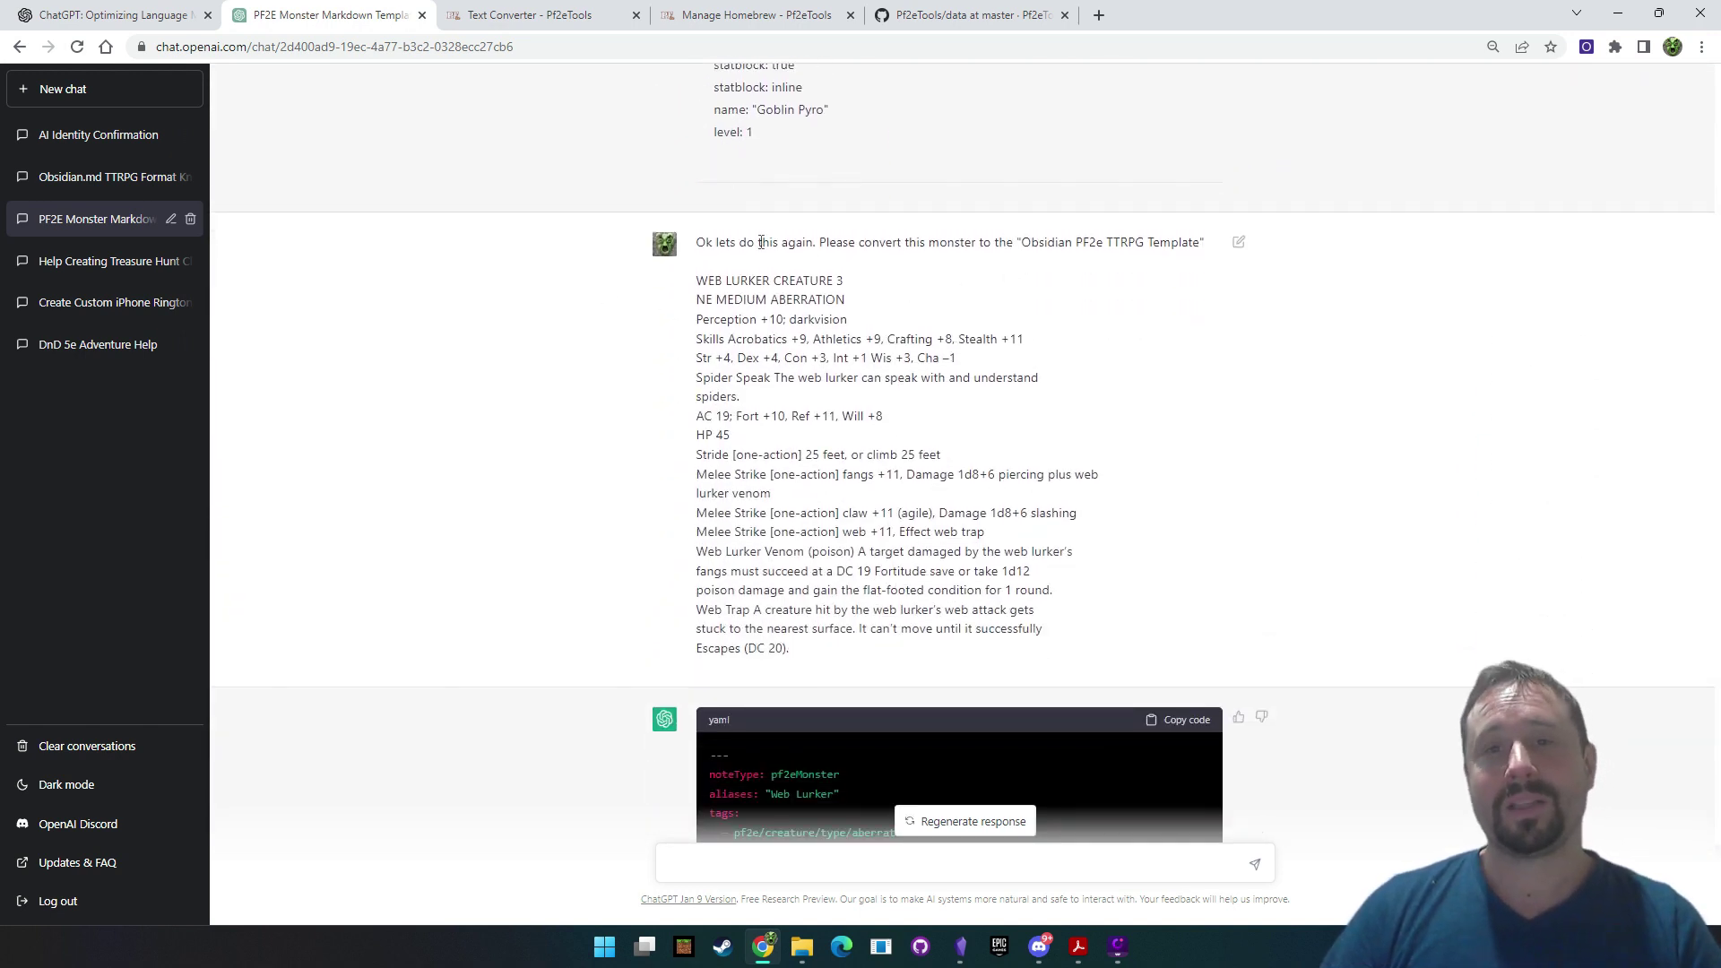
left_click_drag(690, 249, 812, 650)
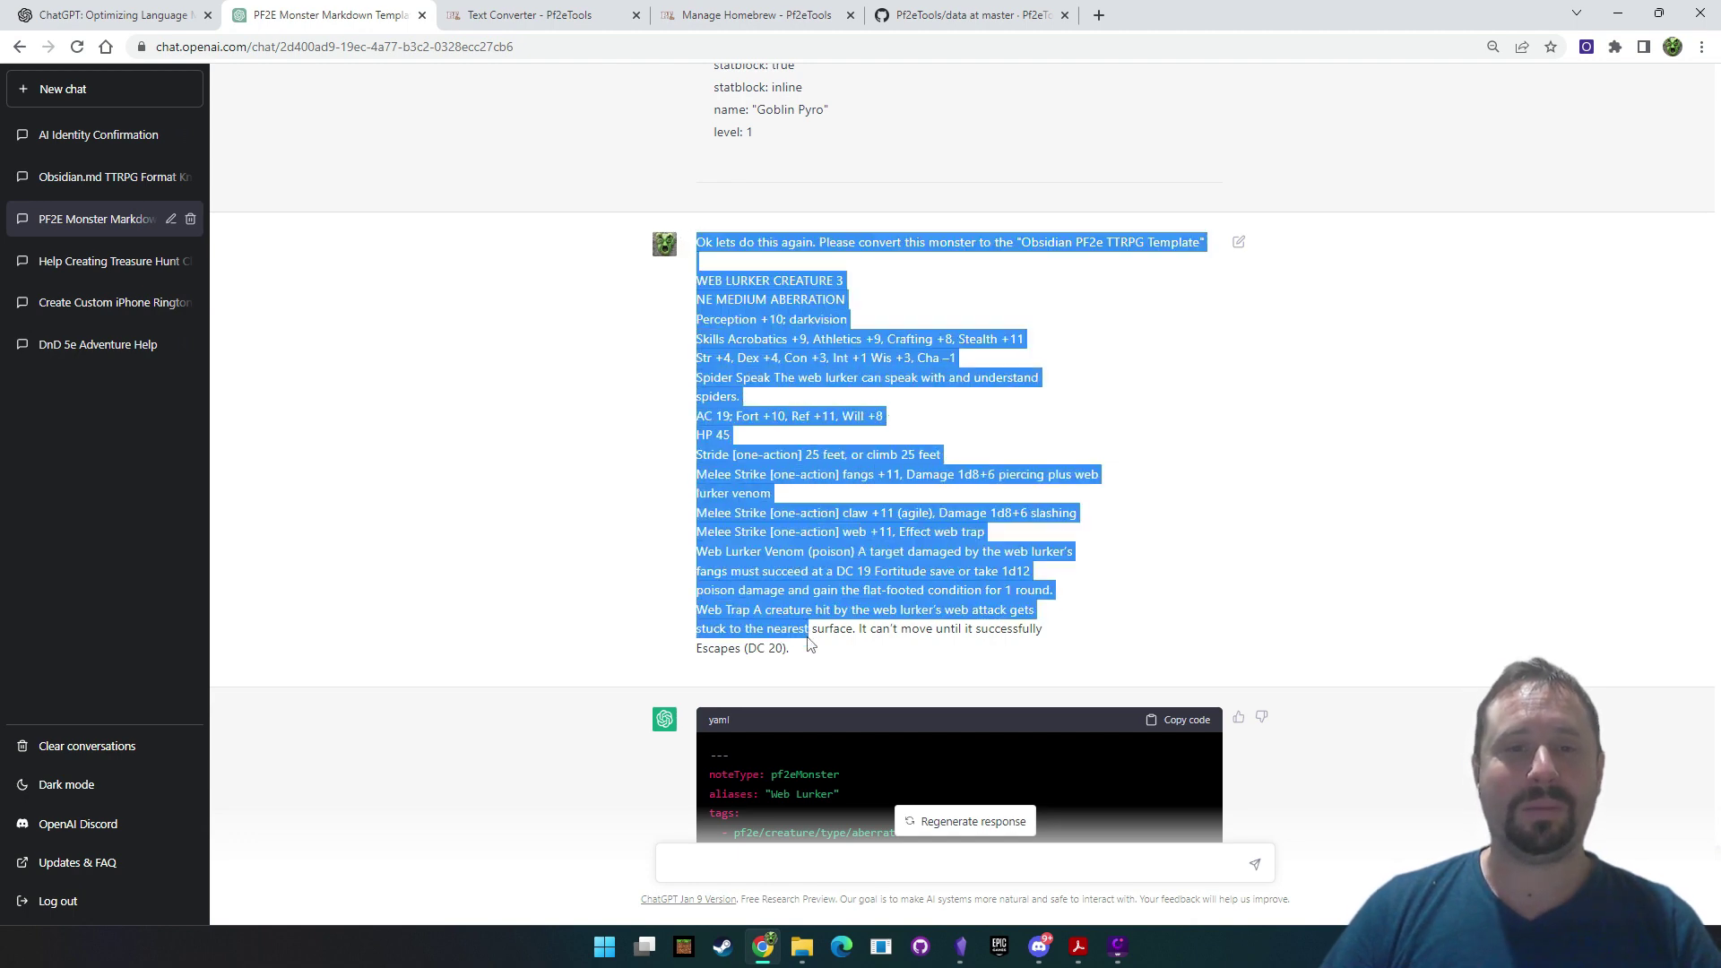
Examine the generated Web Lurker reply from its front matter through the statblock to the encounter code
scroll(1003, 446, "down", 7)
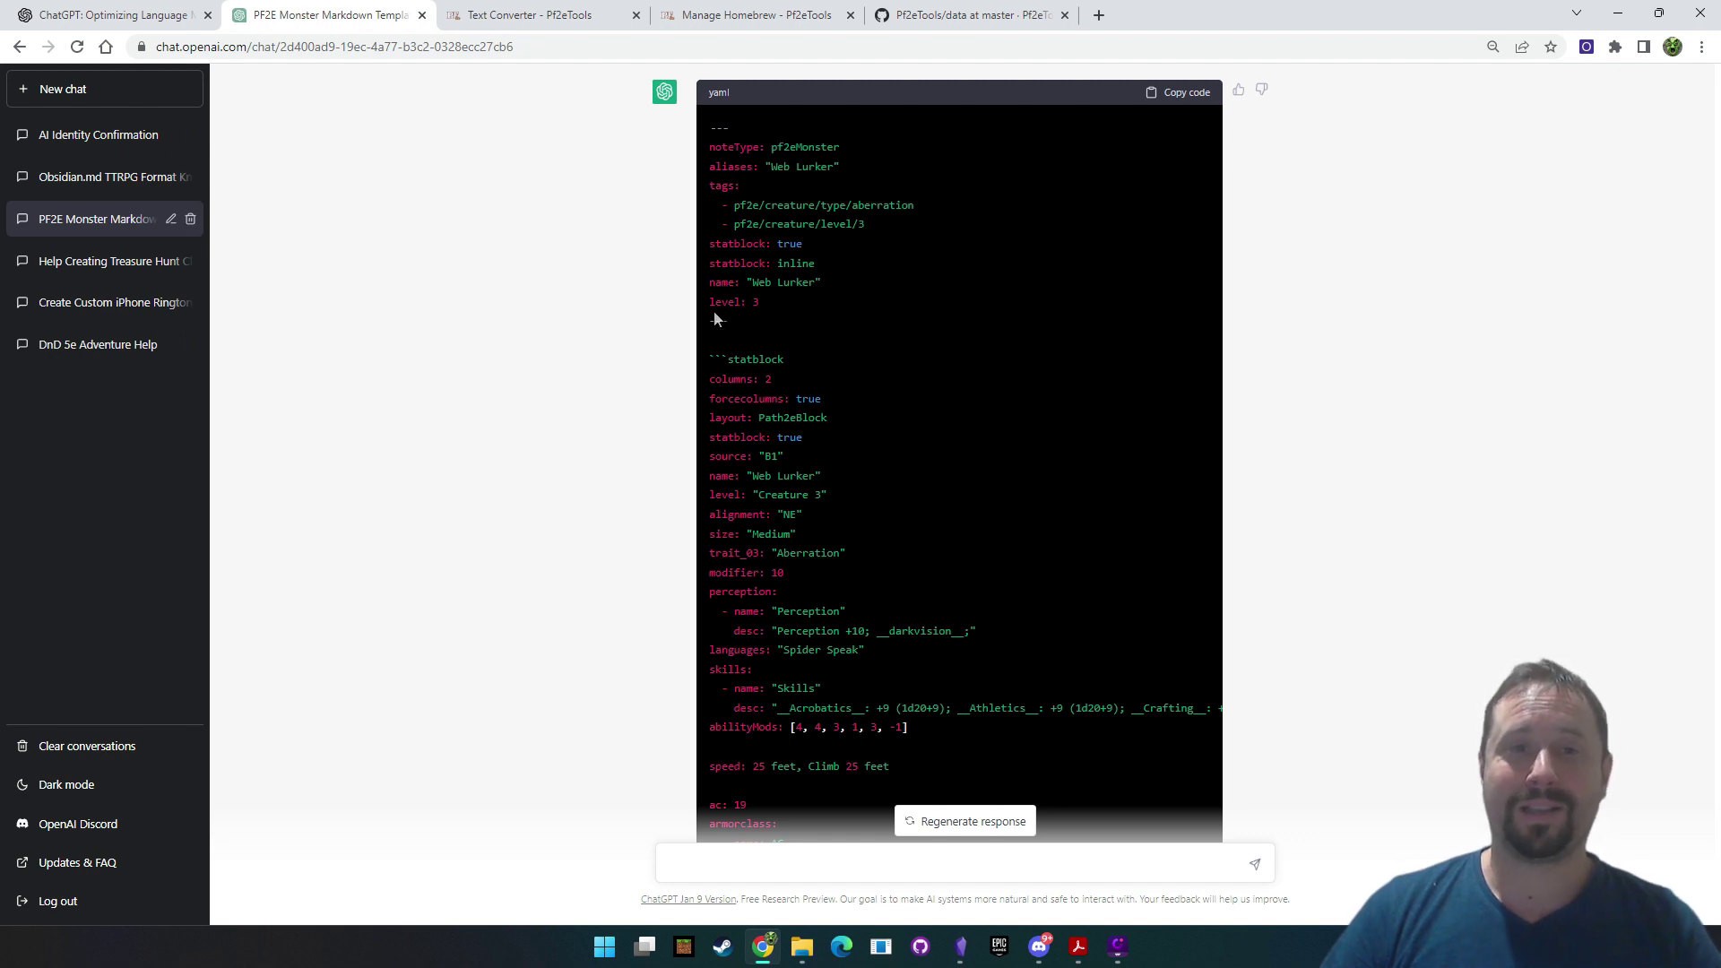
left_click_drag(715, 319, 907, 534)
left_click(894, 324)
scroll(833, 296, "down", 2)
scroll(969, 423, "down", 6)
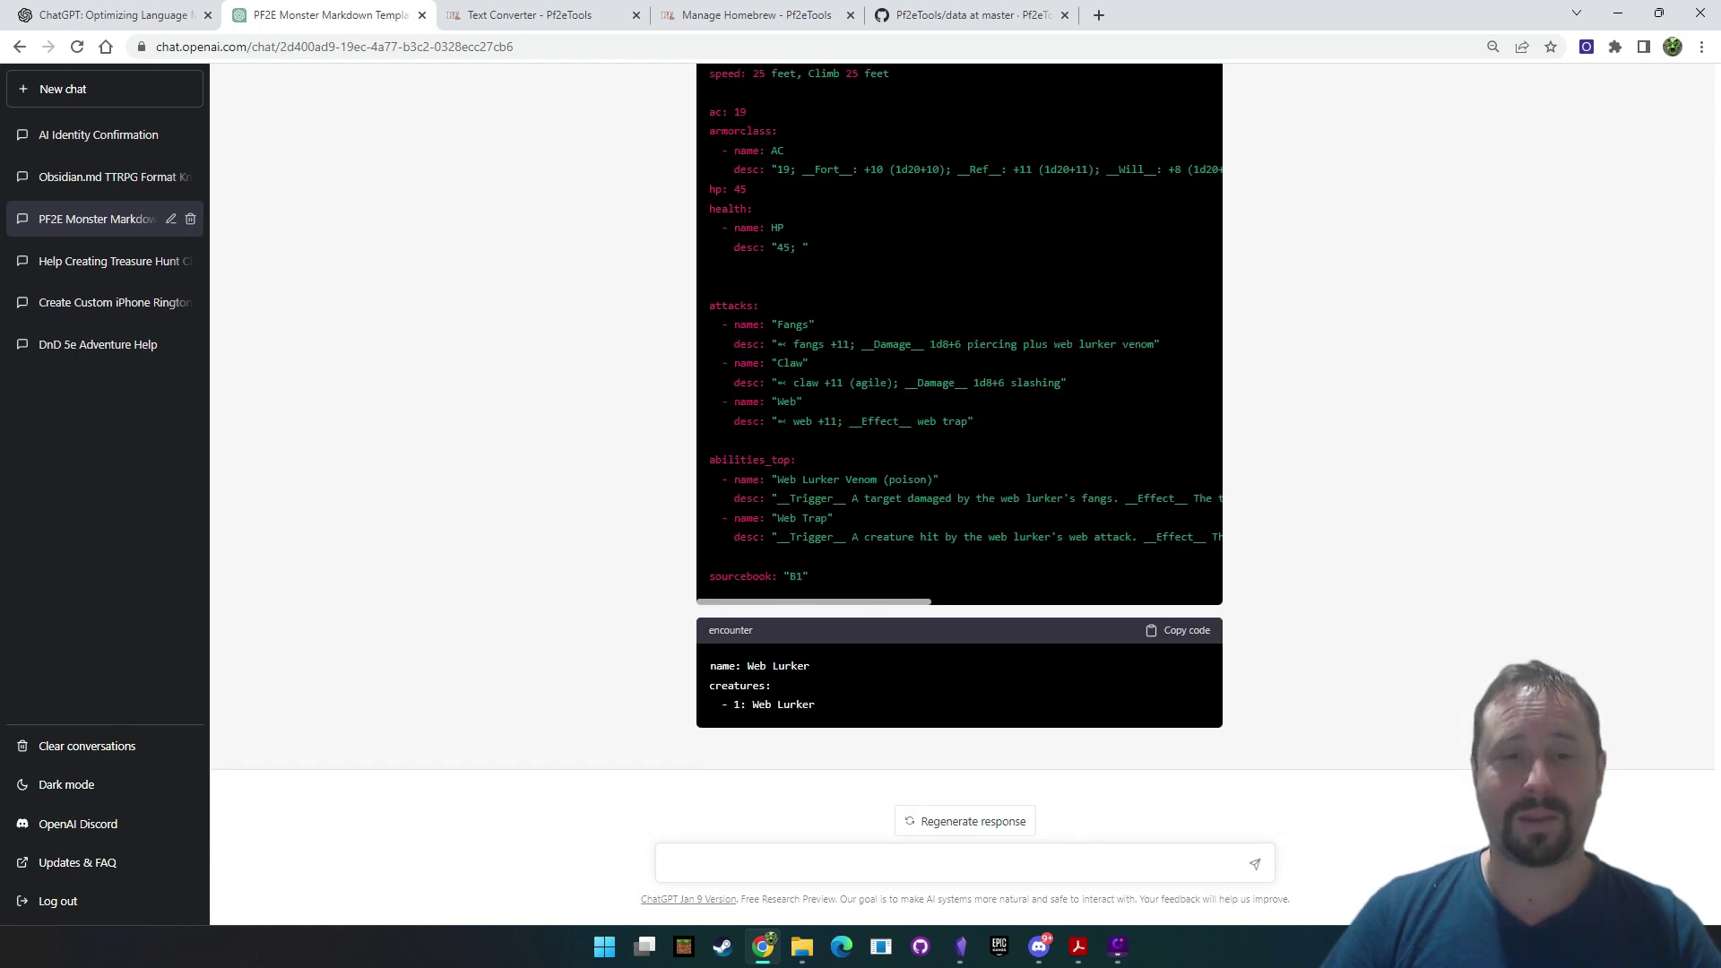
Copy the whole Web Lurker output, covering the front matter, statblock and encounter code
left_click_drag(815, 707, 722, 525)
key("ctrl+c")
scroll(835, 668, "up", 10)
left_click(1256, 376)
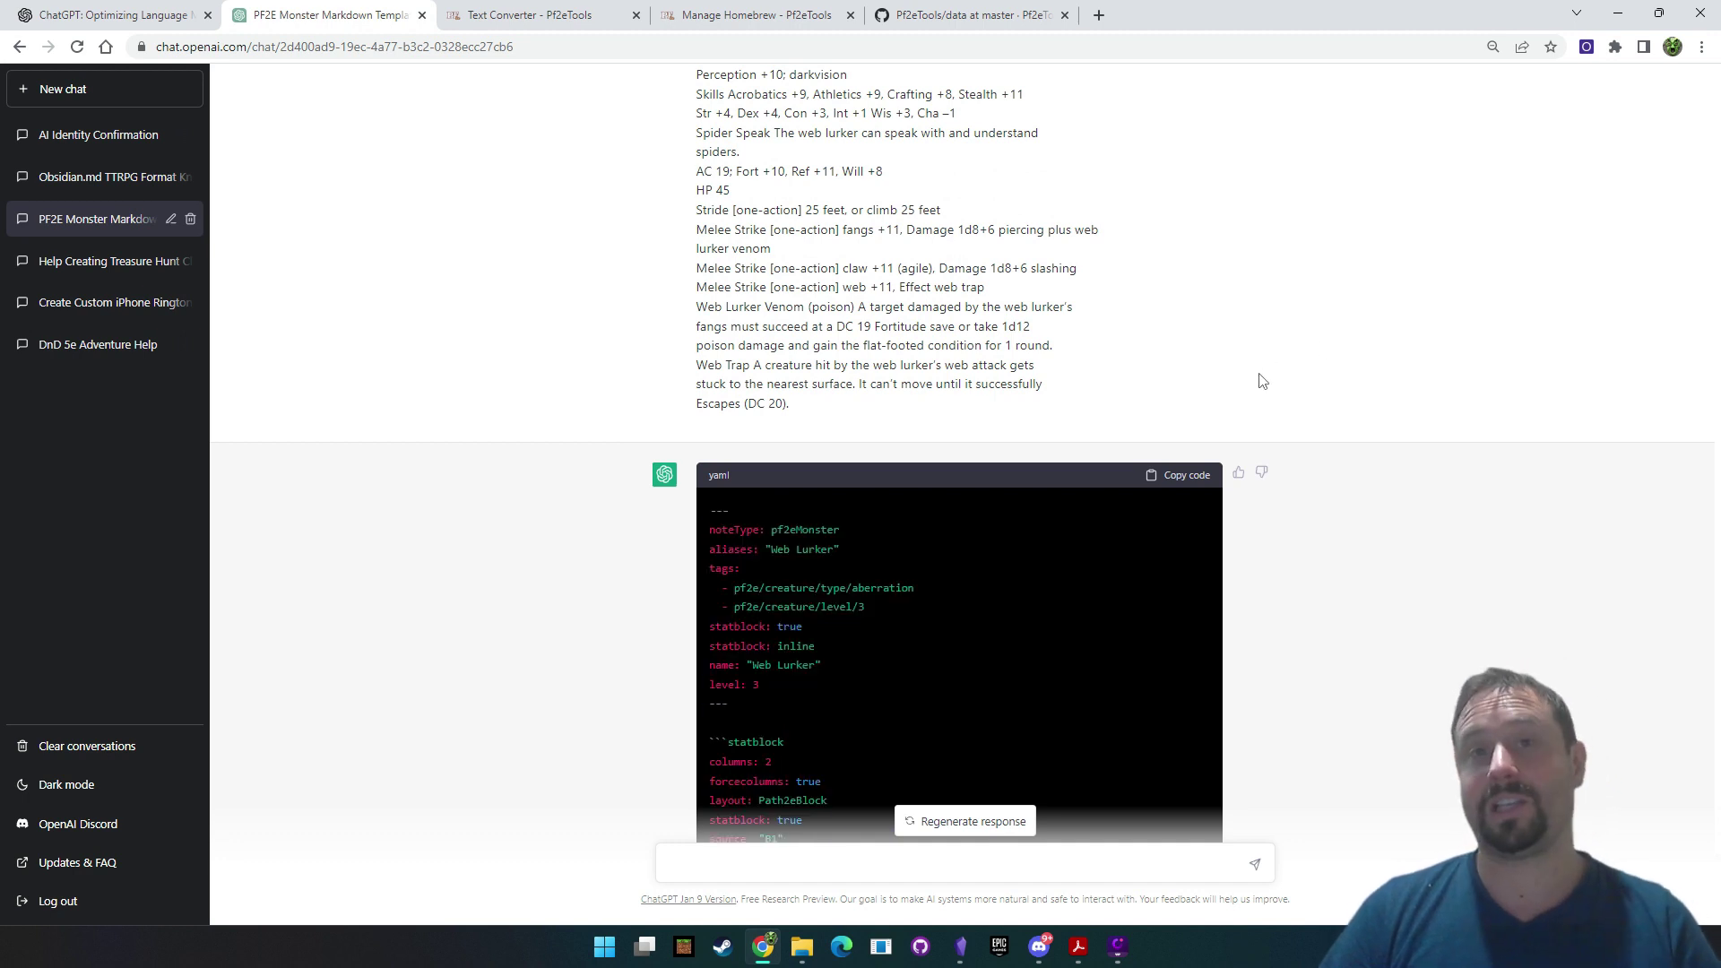
Switch to the PF2eYouTubeVault window in Obsidian and replace the entire Untitled 3 note with the copied Web Lurker output
left_click(966, 955)
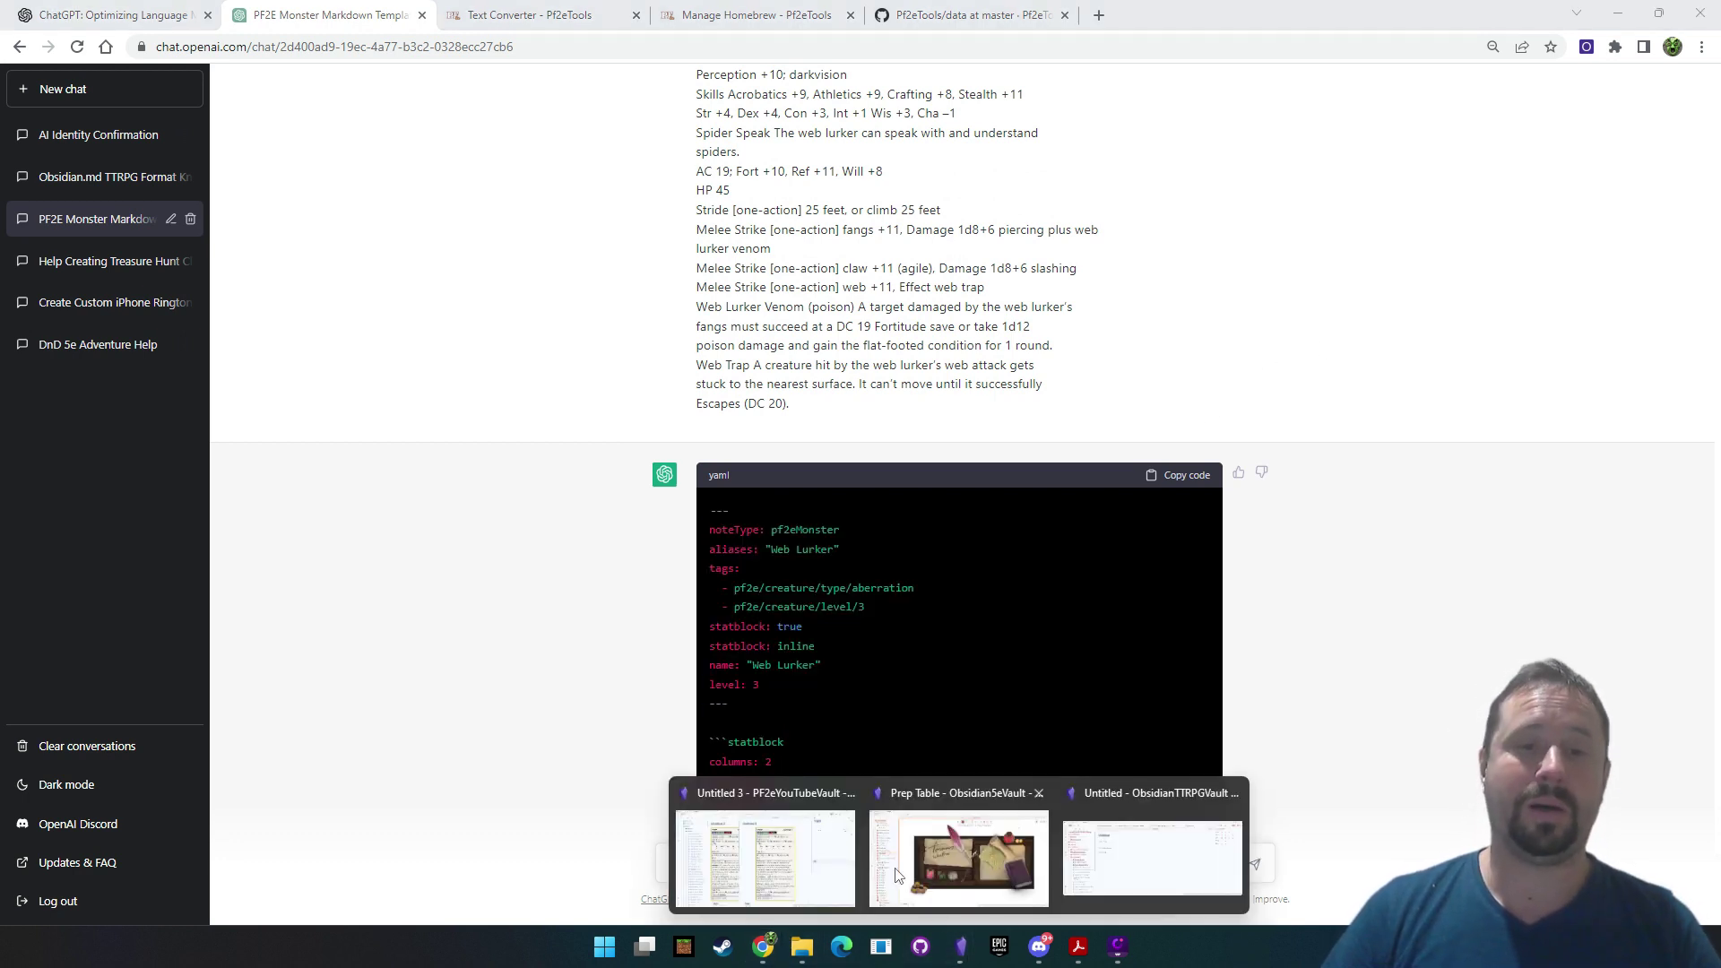
left_click(821, 825)
left_click(1259, 70)
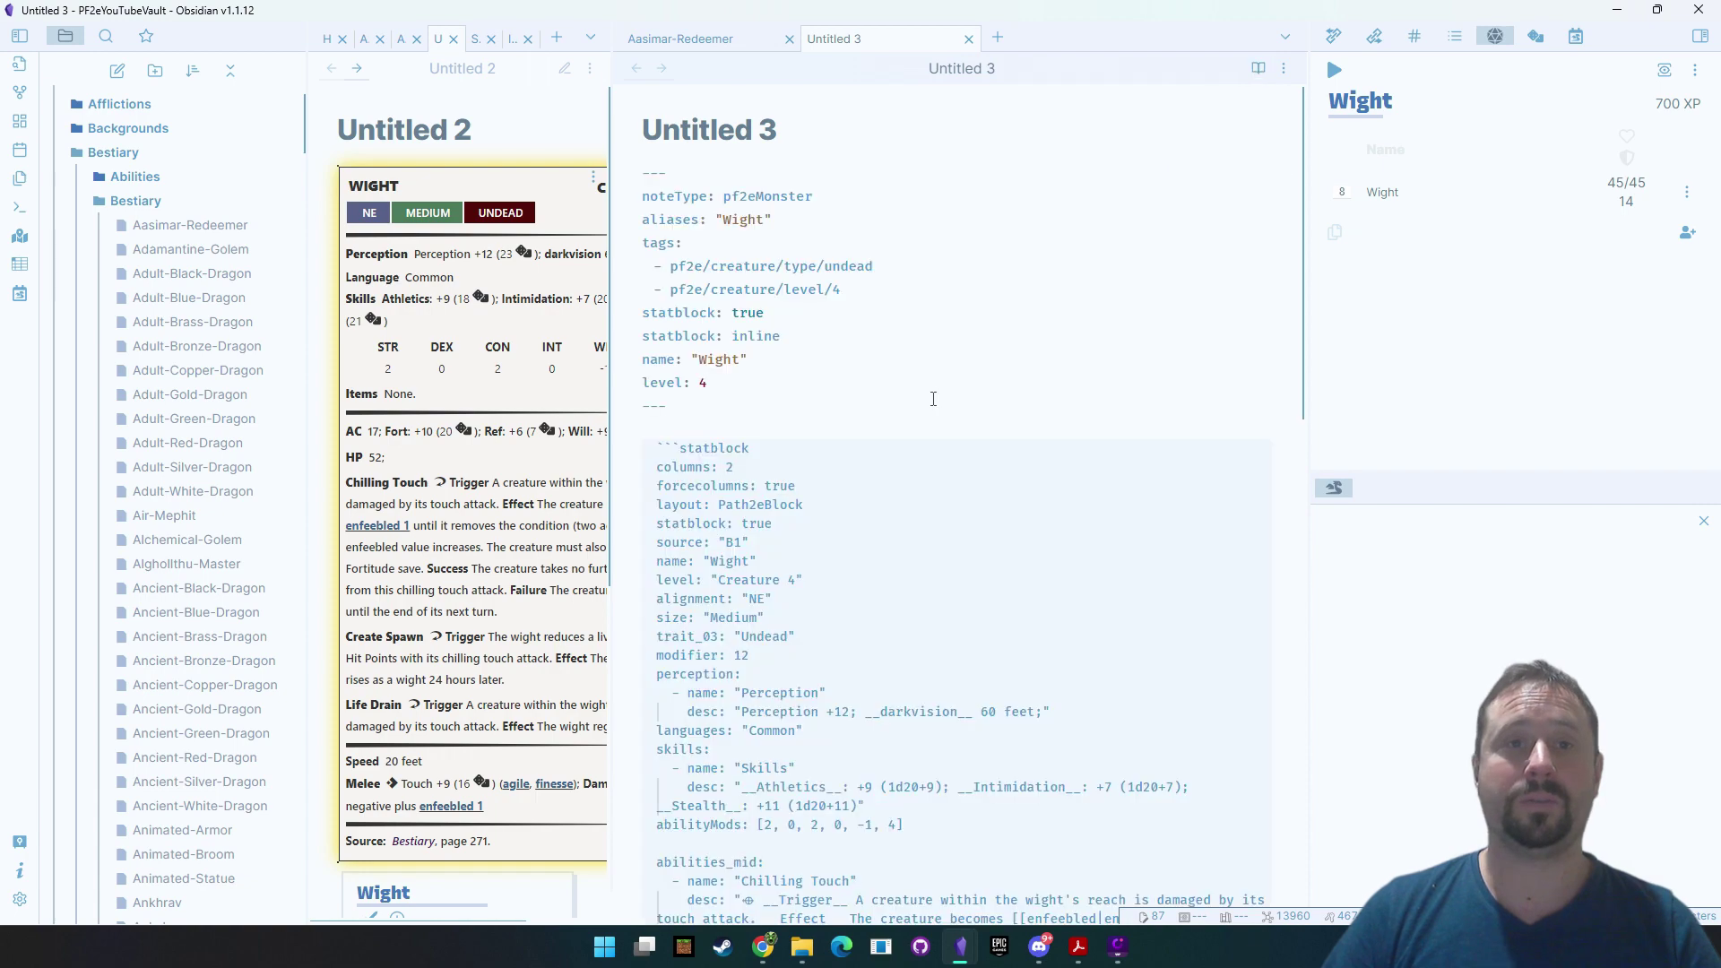
key("ctrl+a")
key("BackSpace")
key("ctrl+v")
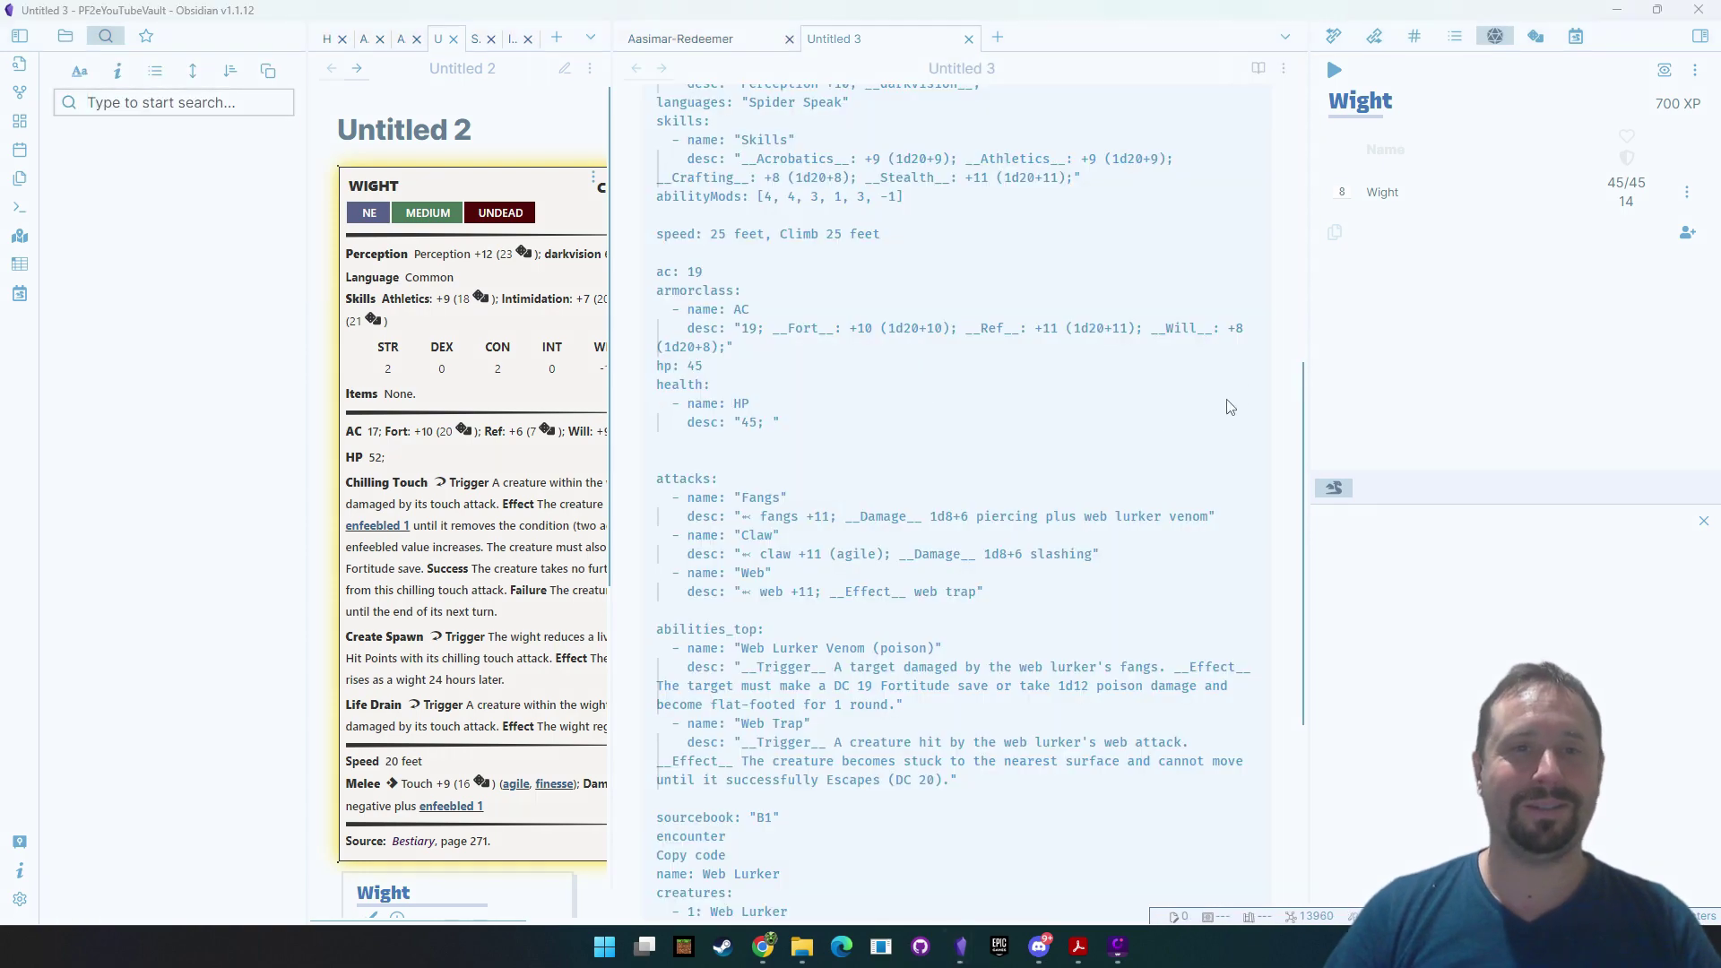
Skim the pasted Web Lurker note from its front matter to the encounter lines at the end
scroll(1142, 430, "up", 10)
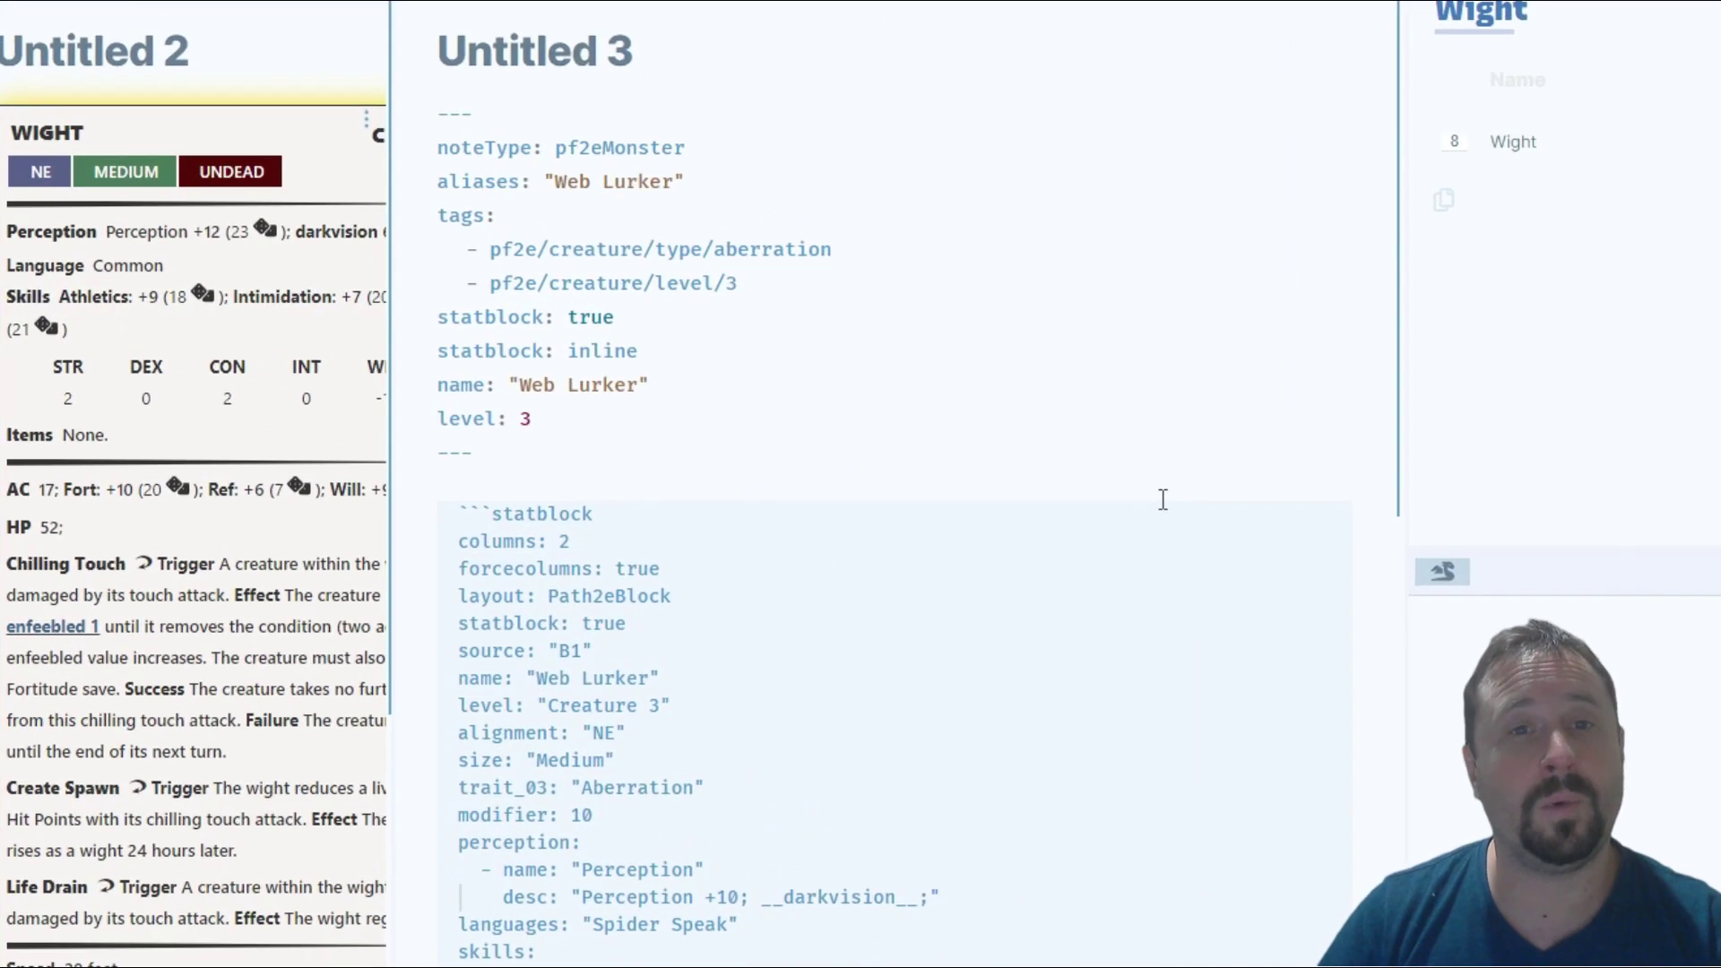
scroll(1069, 350, "down", 15)
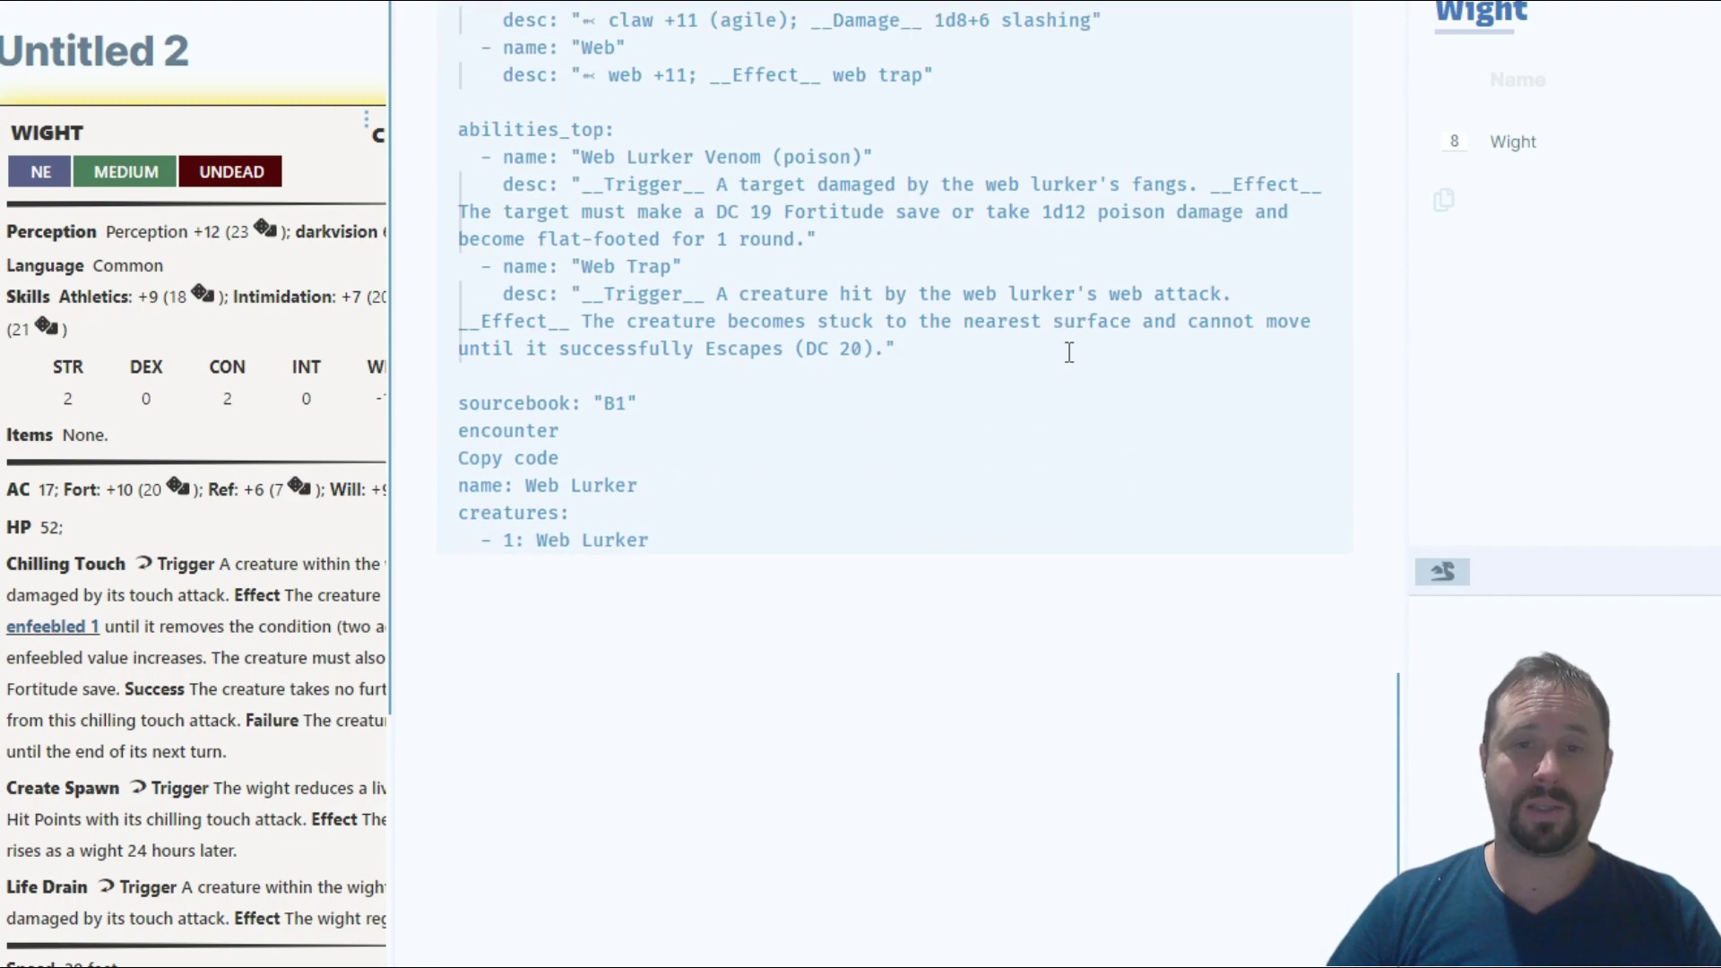
scroll(1033, 388, "up", 10)
scroll(929, 402, "down", 3)
scroll(896, 421, "up", 8)
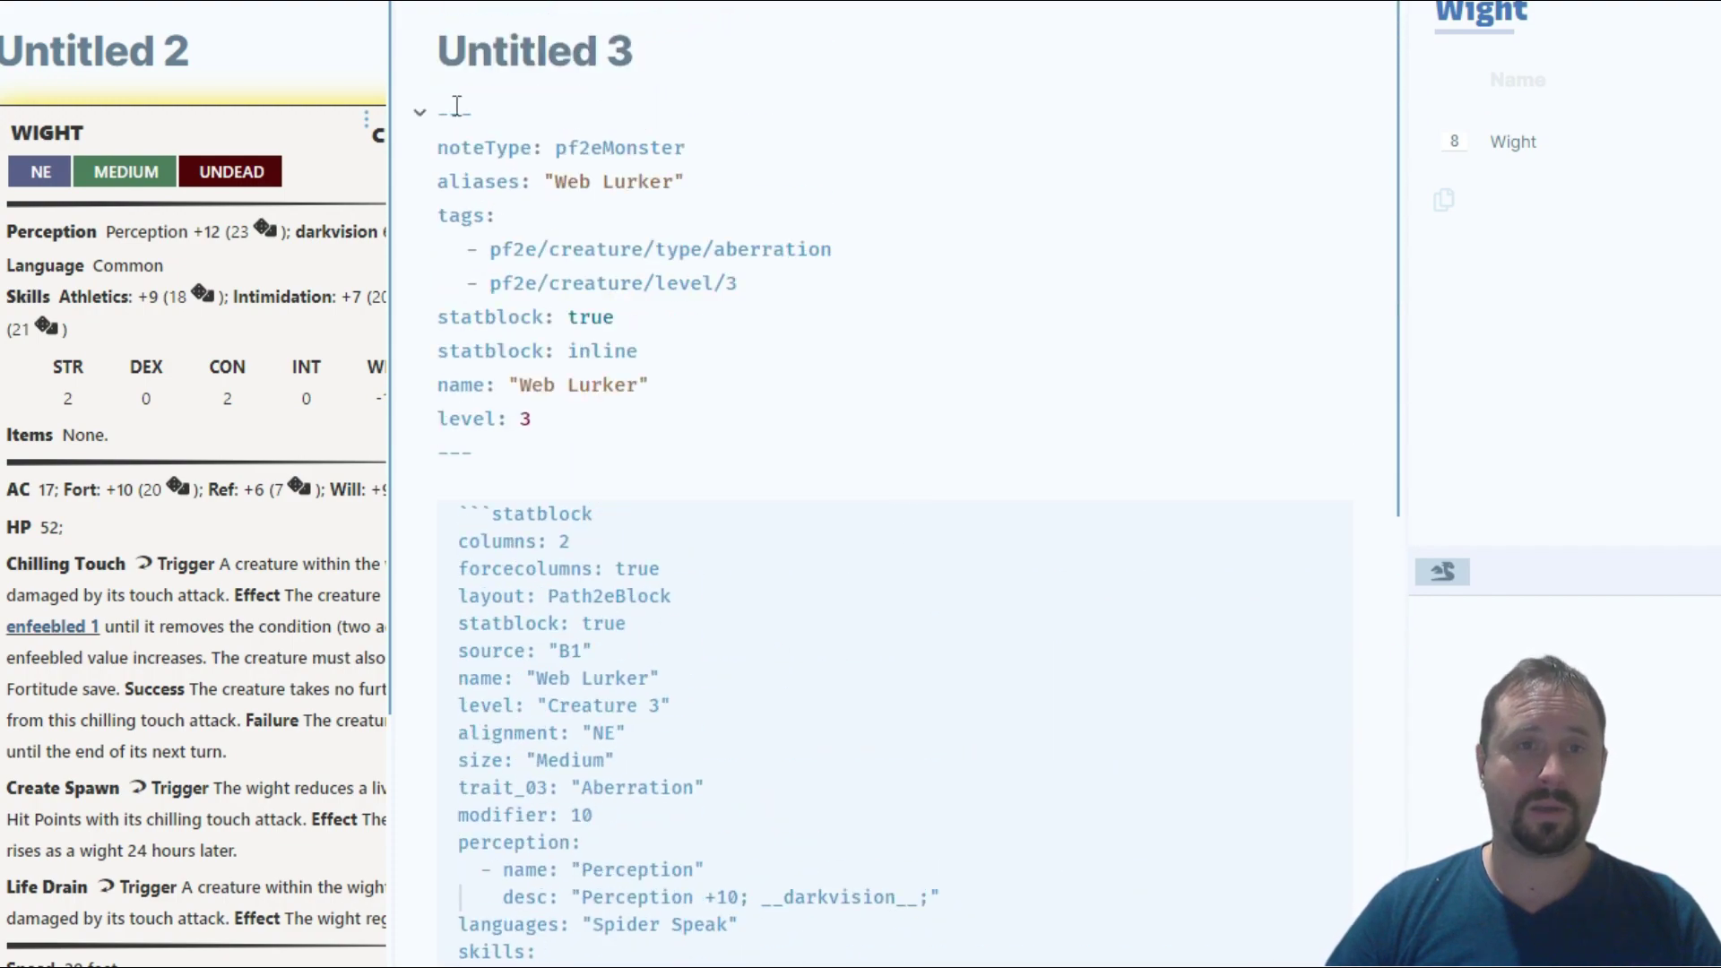
Check the note's front matter line by line, from the opening --- to the closing ---
key("Down")
key("Down")
key("Down")
key("Down")
key("Down")
key("Down")
key("Down")
key("Down")
key("Down")
key("Down")
scroll(815, 169, "down", 3)
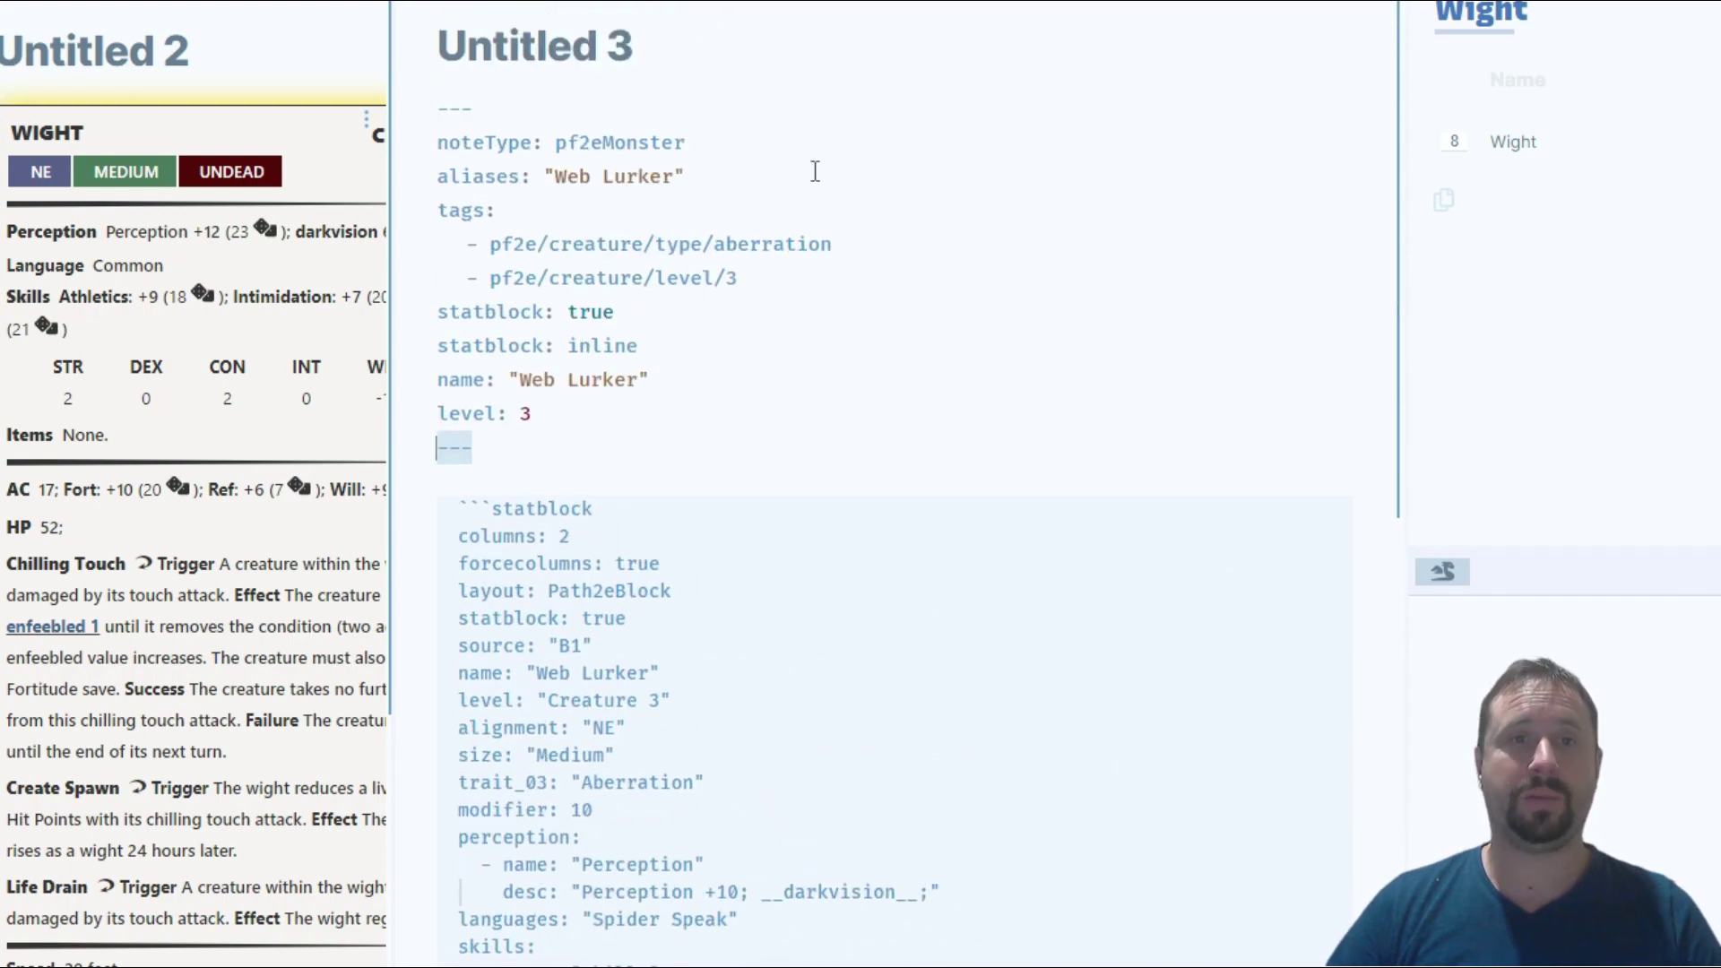
Inspect the statblock code from its opening ```statblock line through hit points, attacks and abilities to the encounter lines
left_click_drag(607, 259, 408, 244)
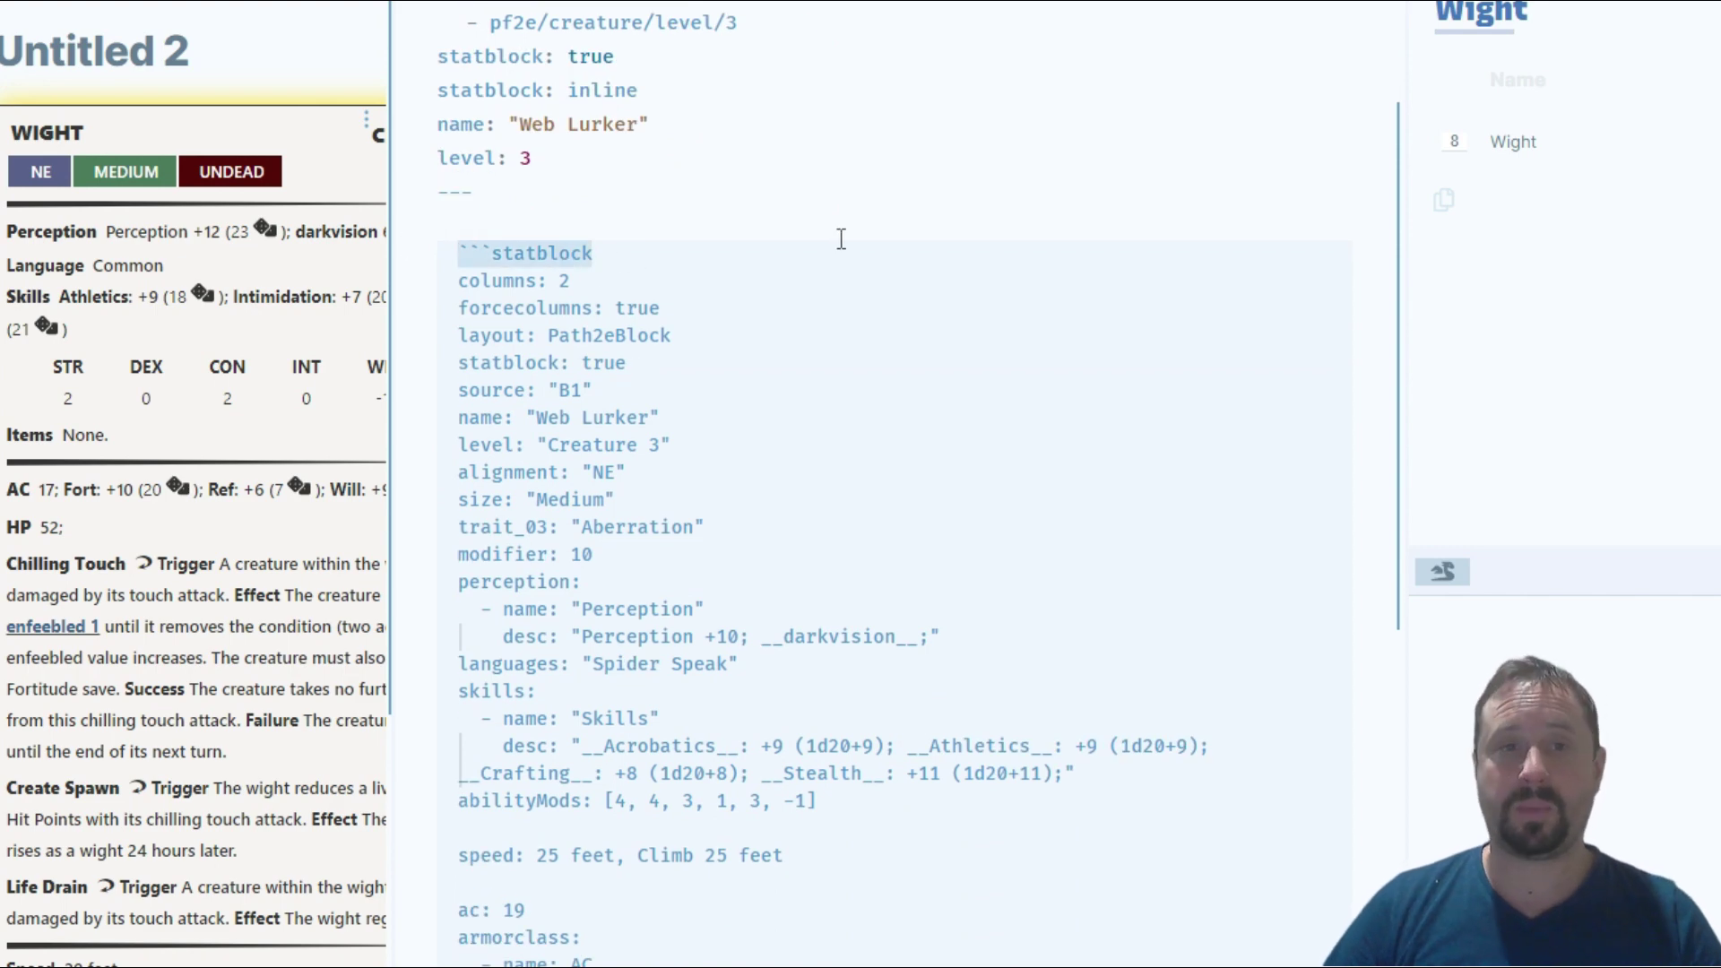
scroll(837, 238, "down", 1)
scroll(820, 266, "down", 6)
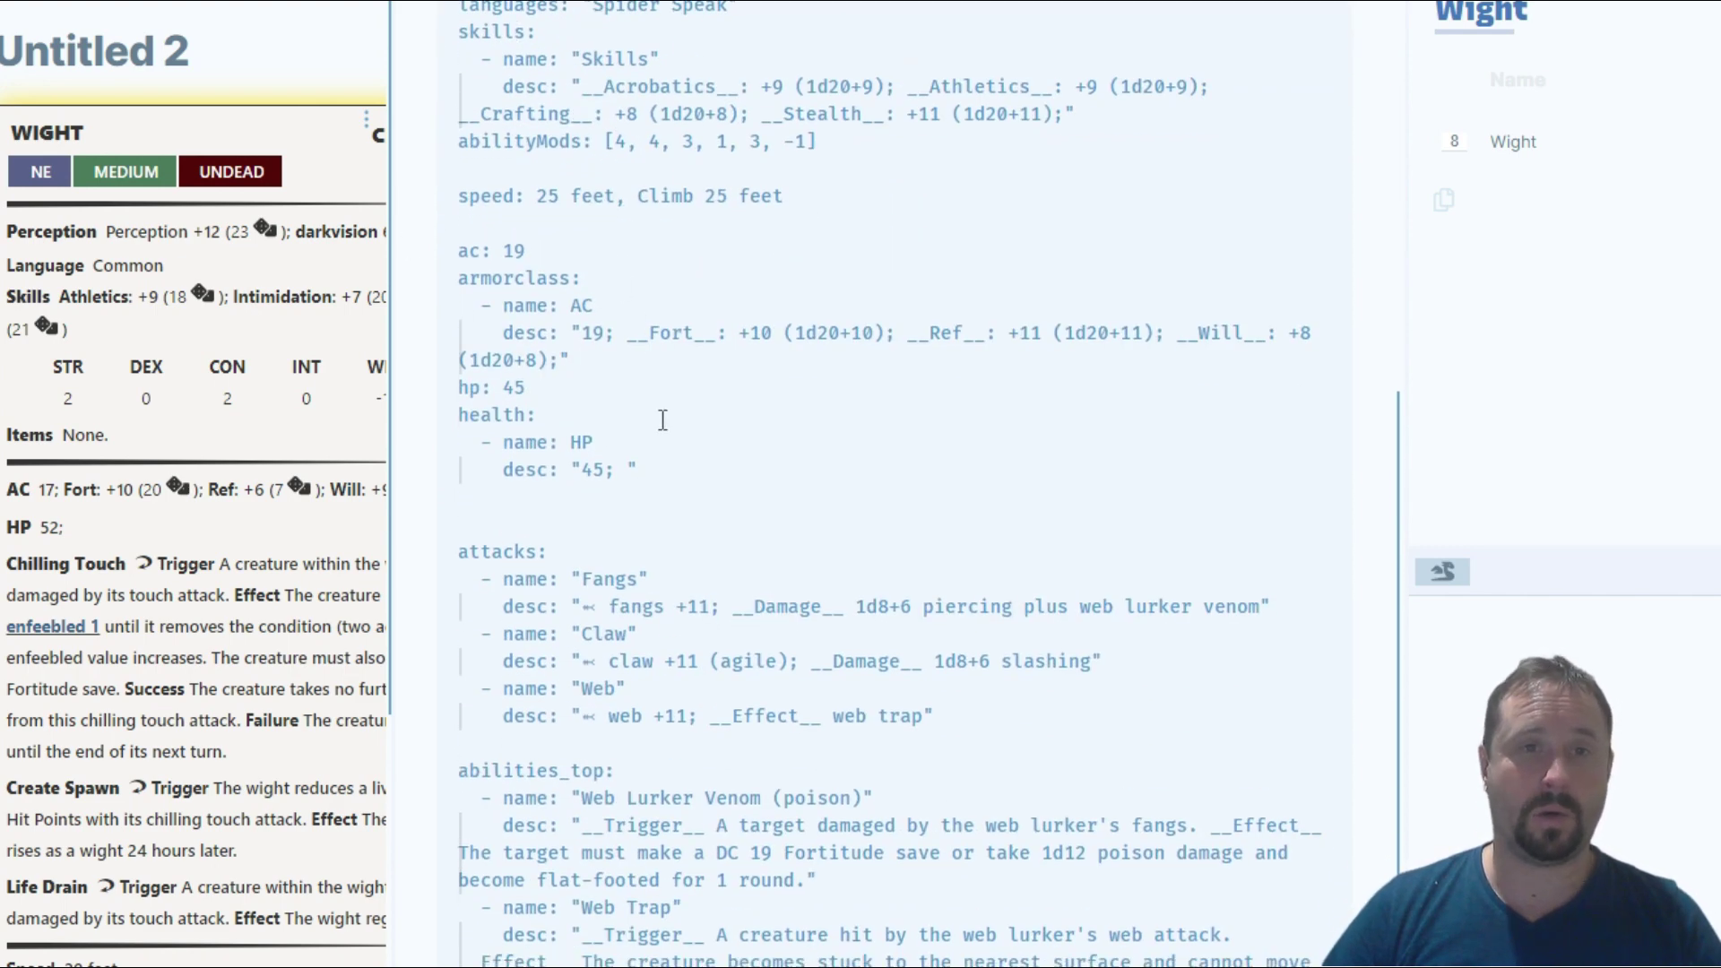
scroll(663, 421, "down", 3)
scroll(567, 251, "up", 1)
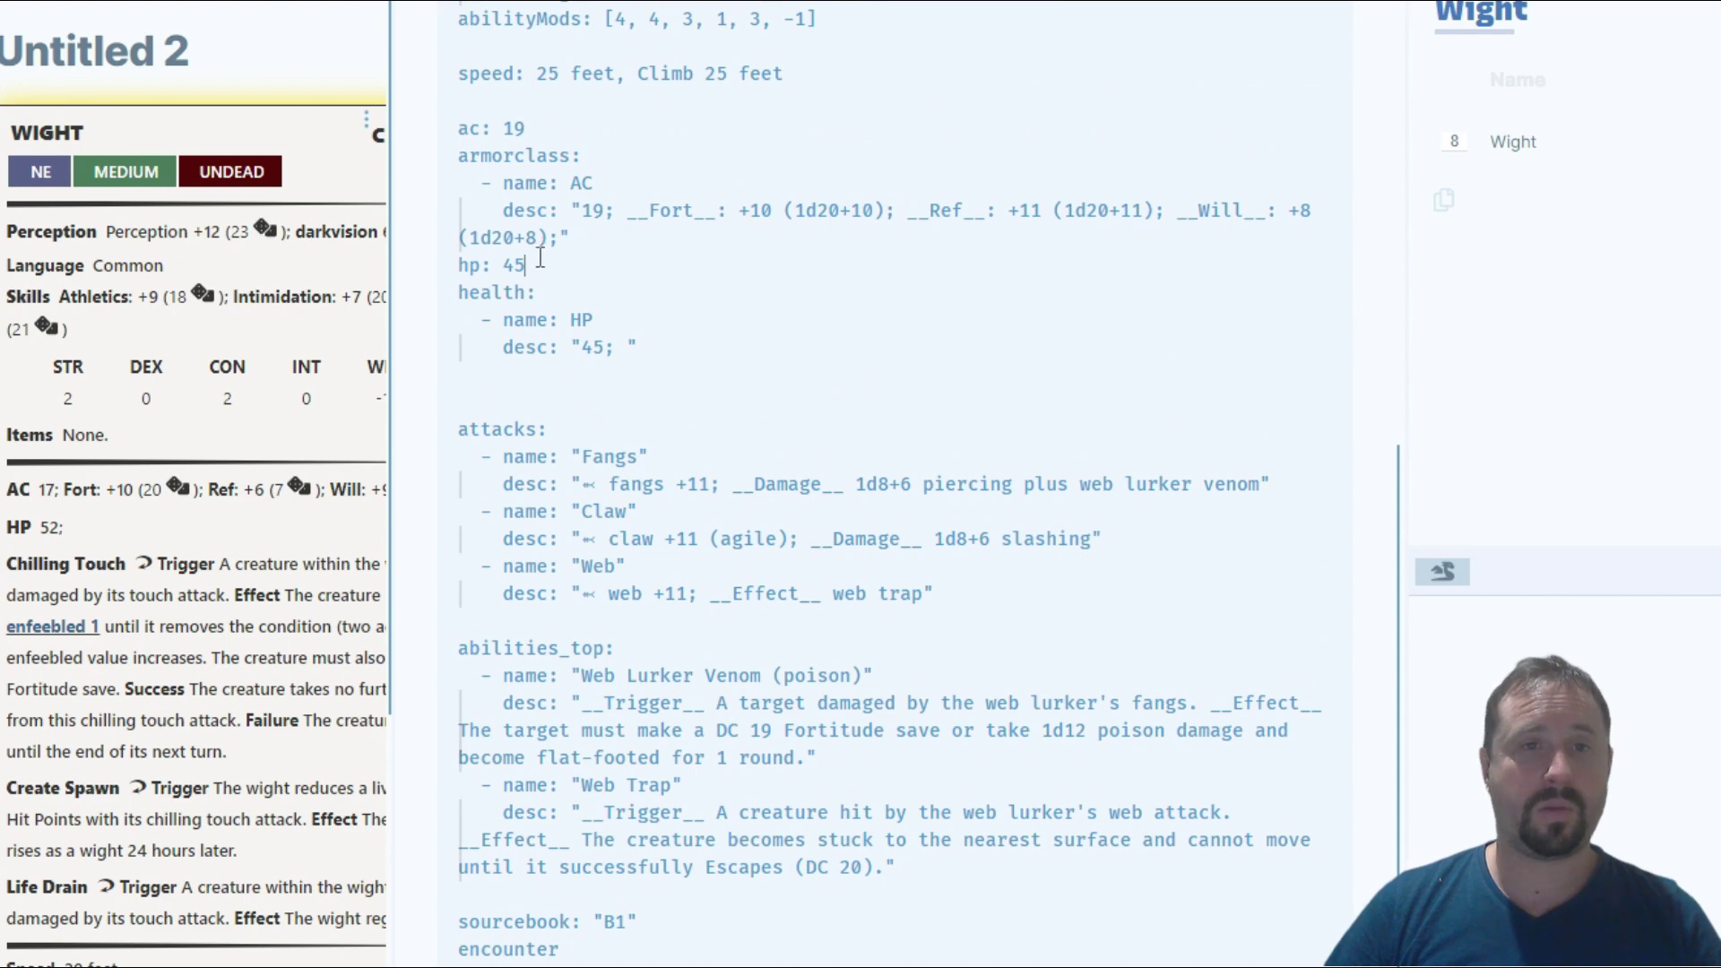
scroll(518, 651, "down", 1)
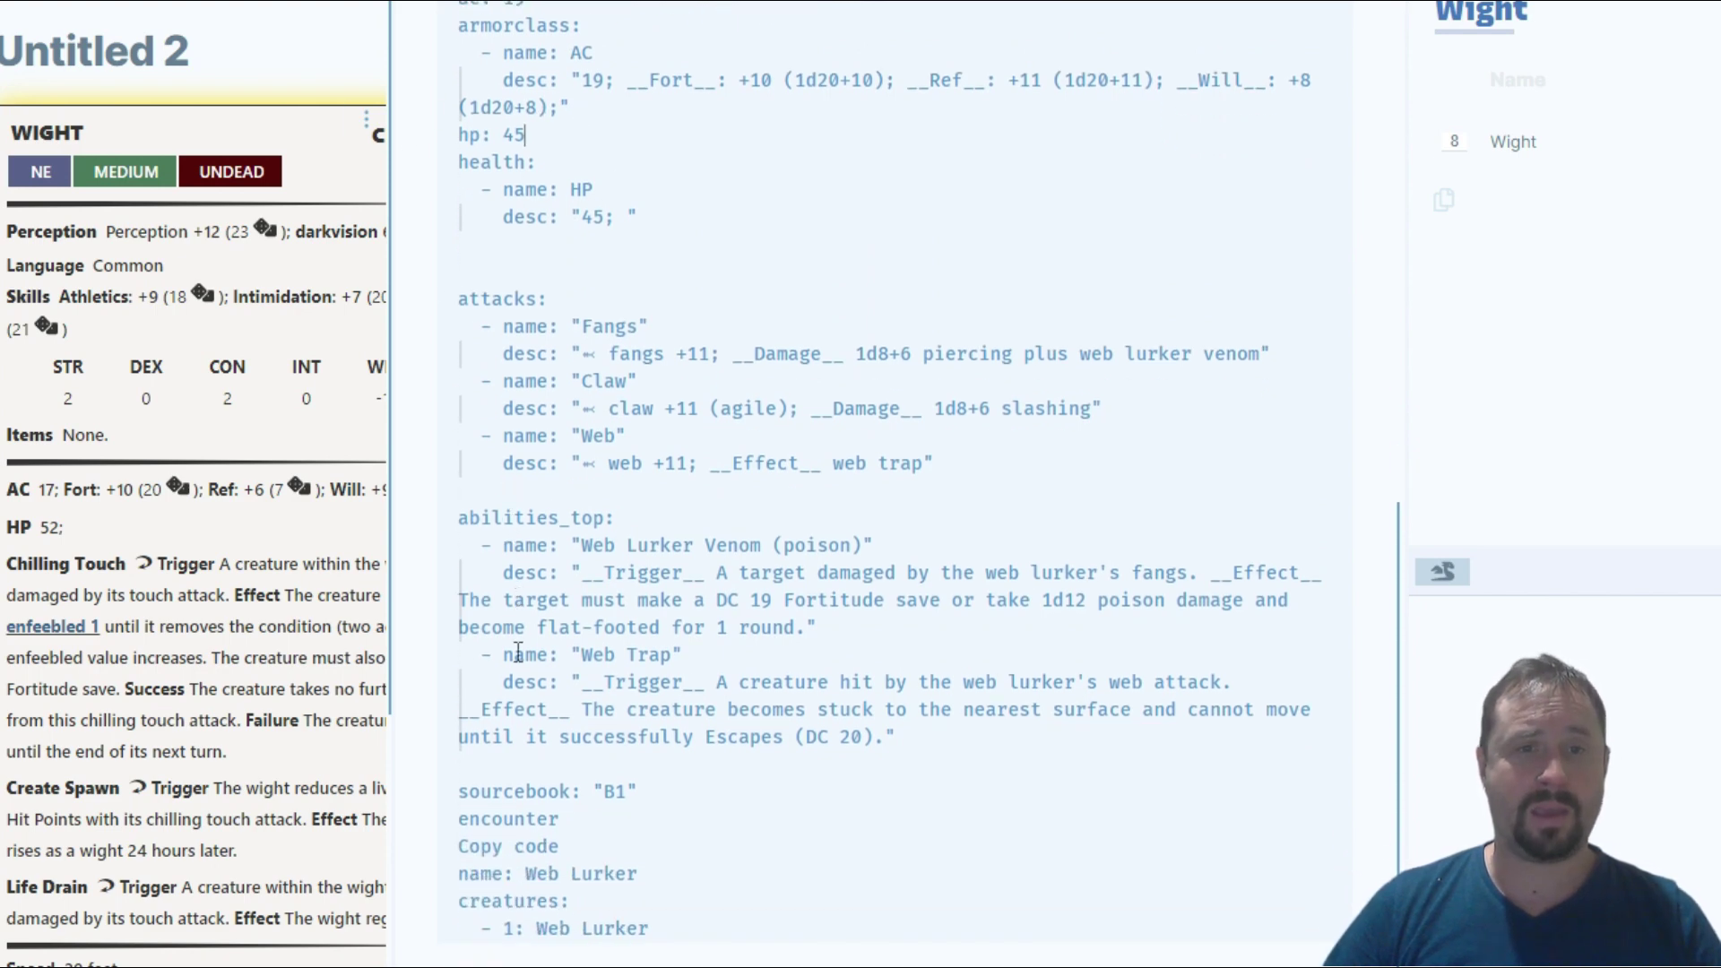
scroll(731, 753, "down", 2)
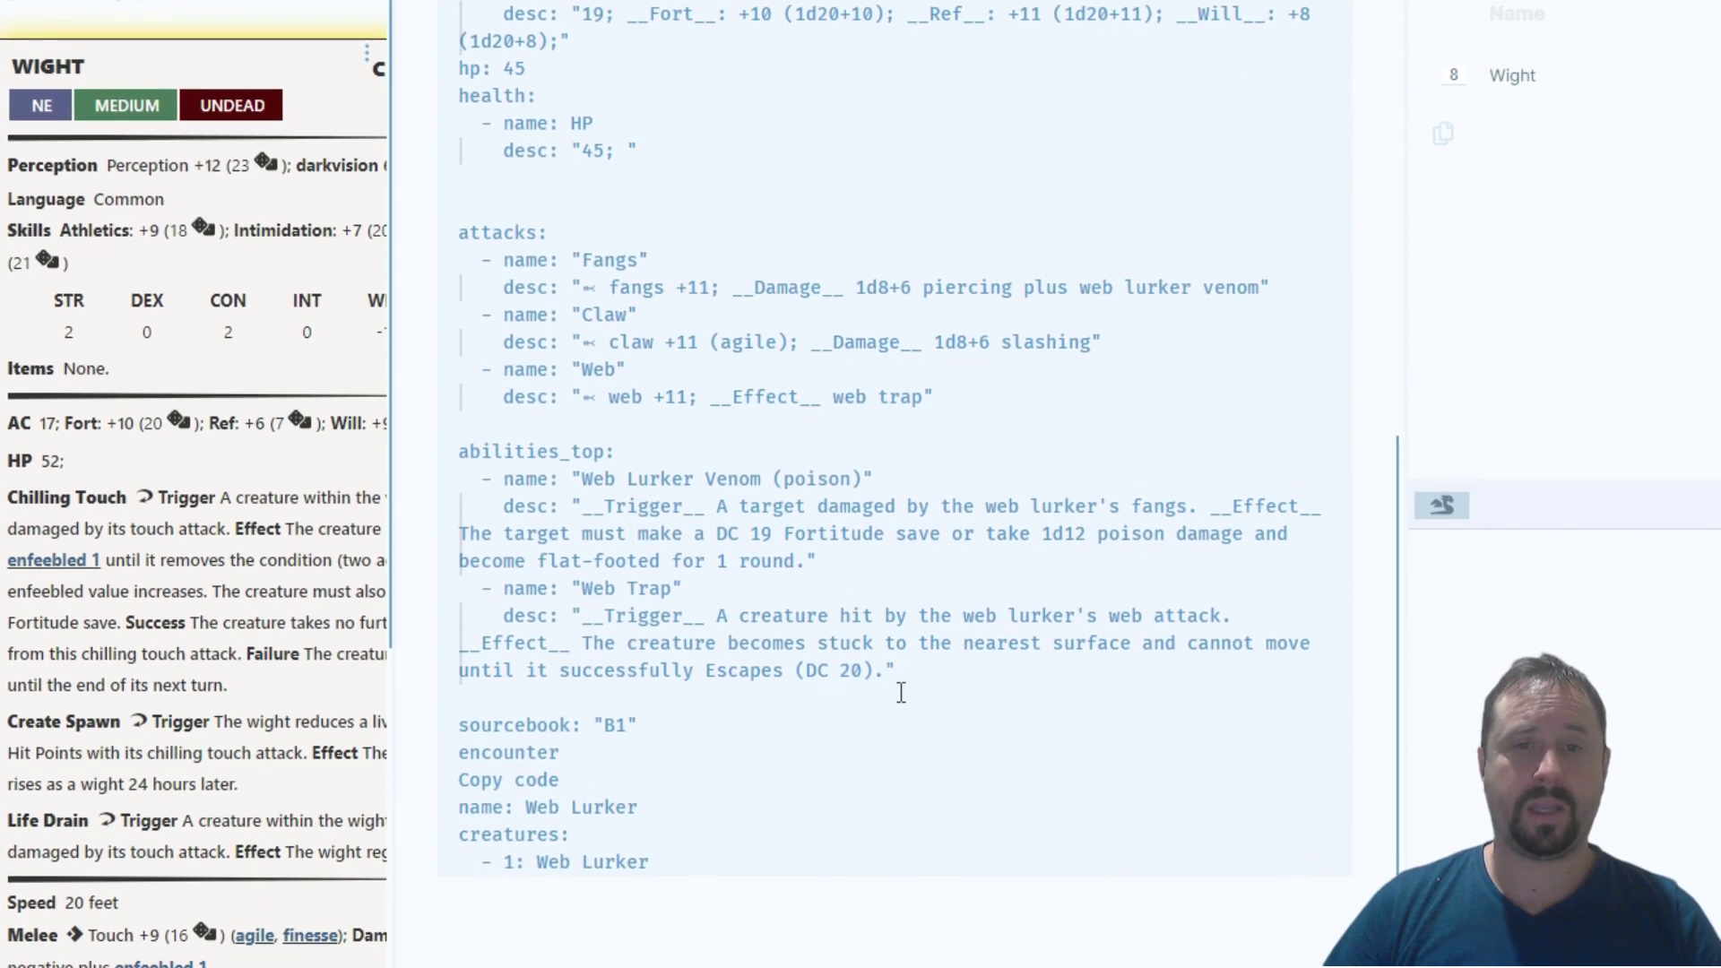
Add a ``` code fence on a new line between the sourcebook and encounter lines to close the statblock
left_click(704, 600)
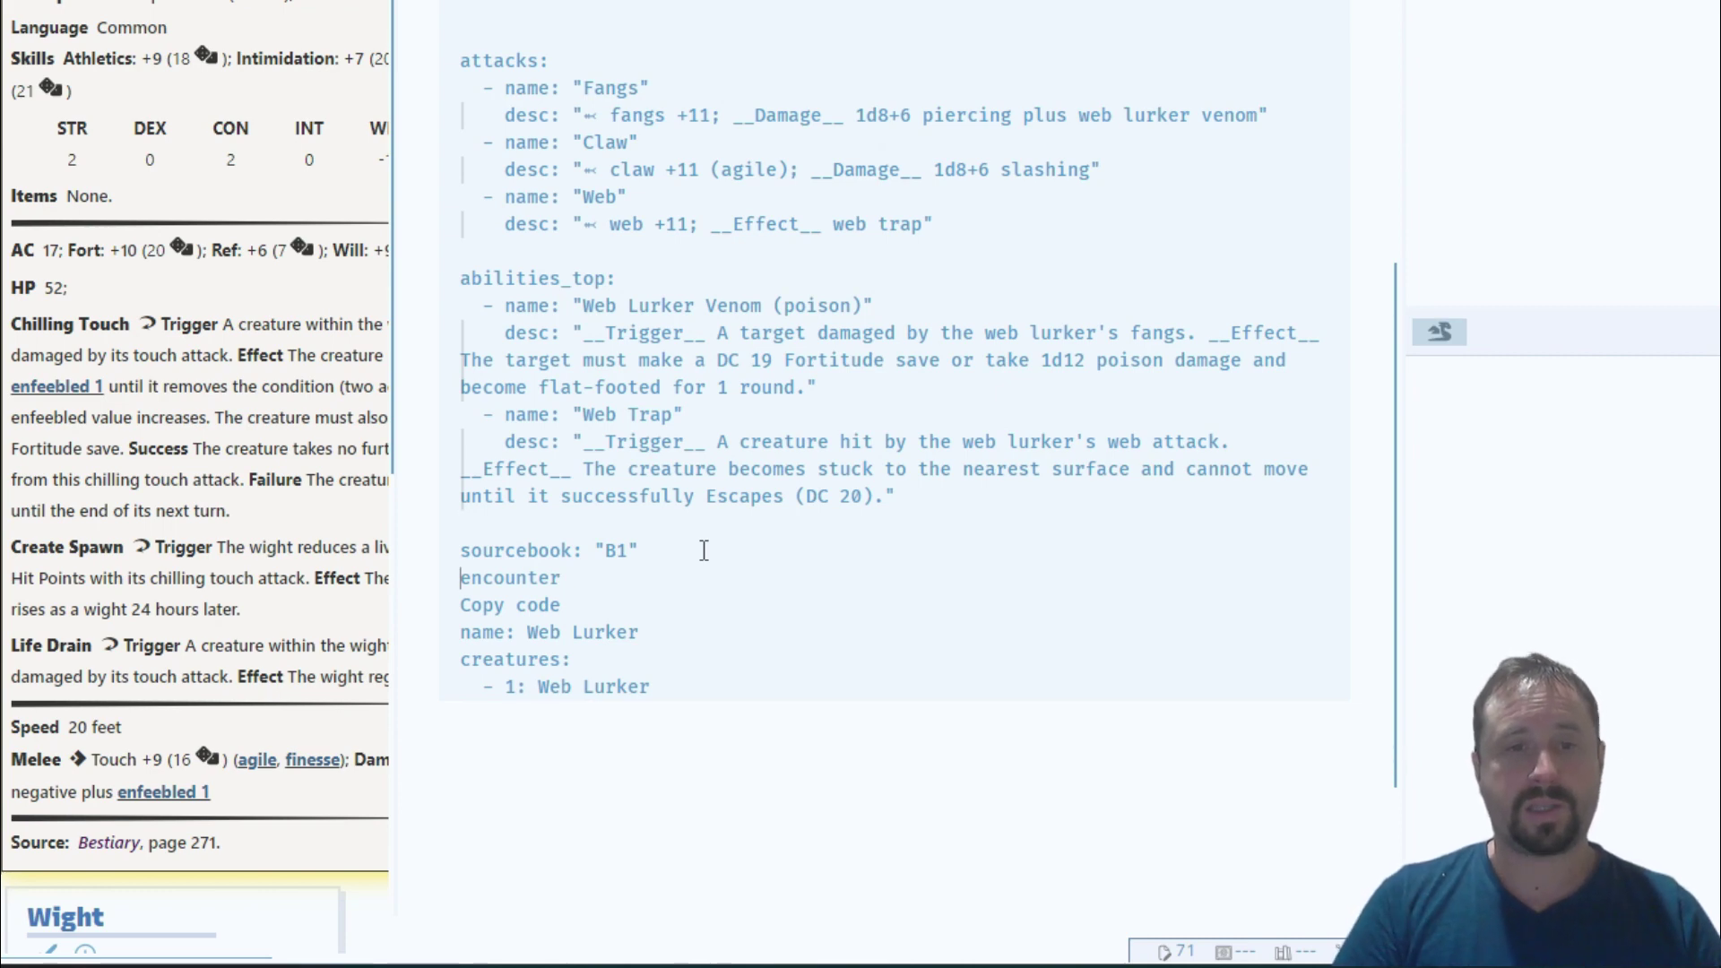
key("Return")
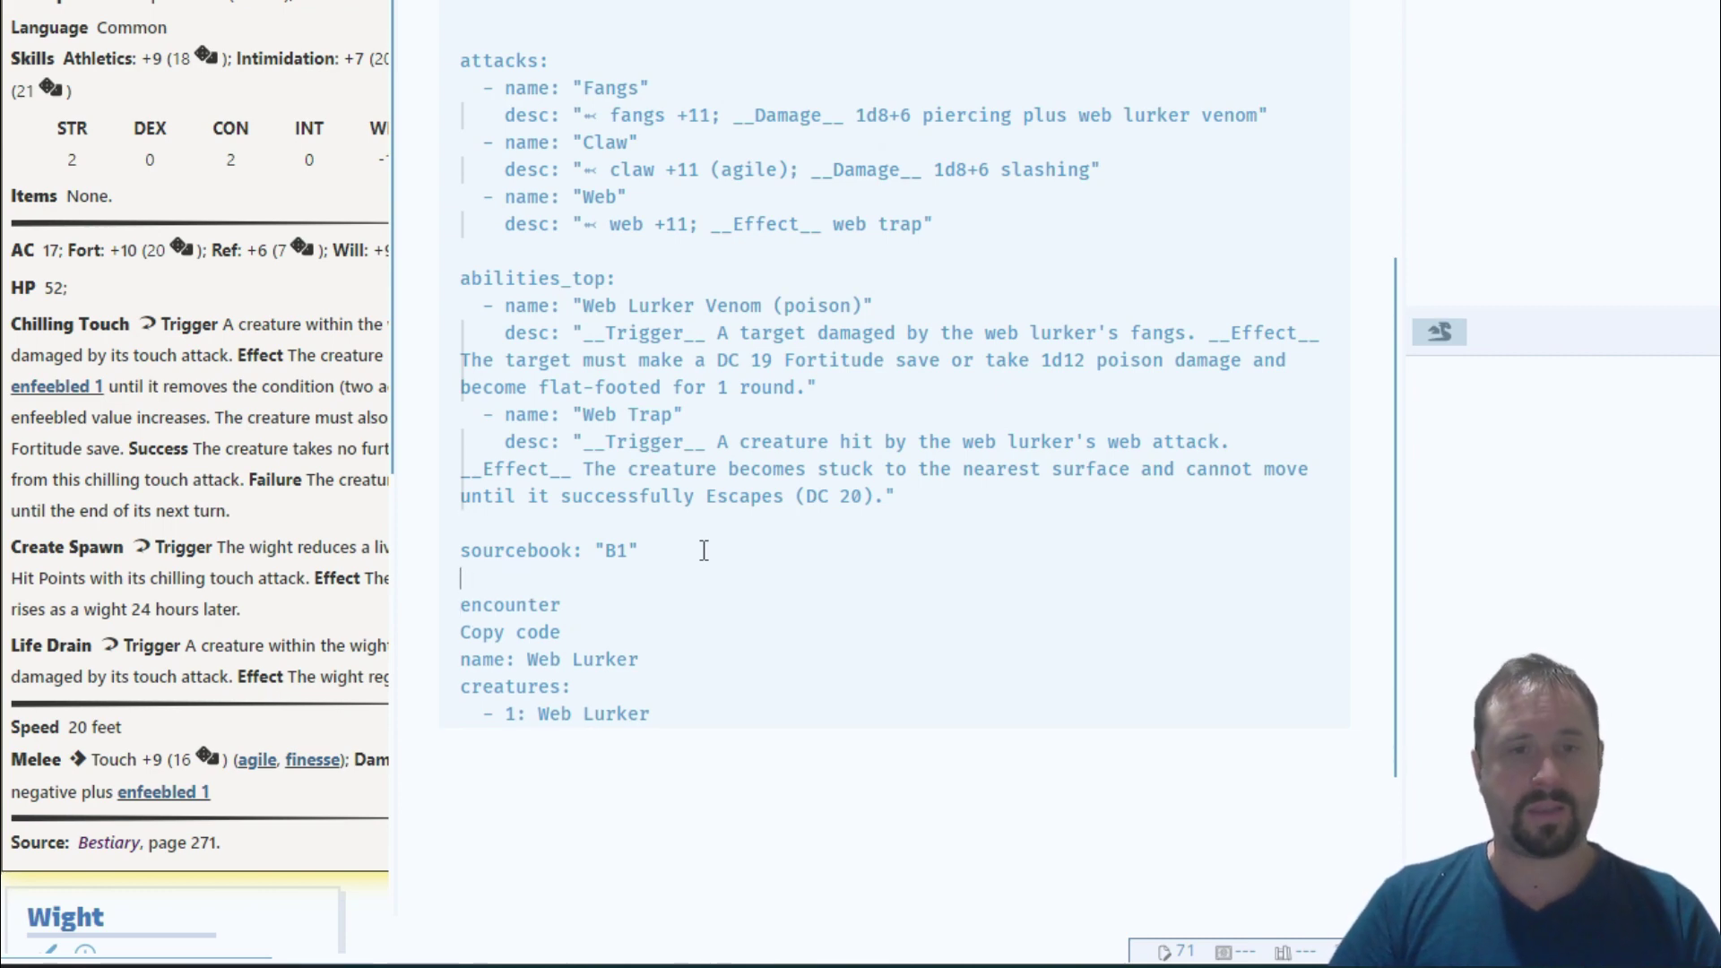
type("```")
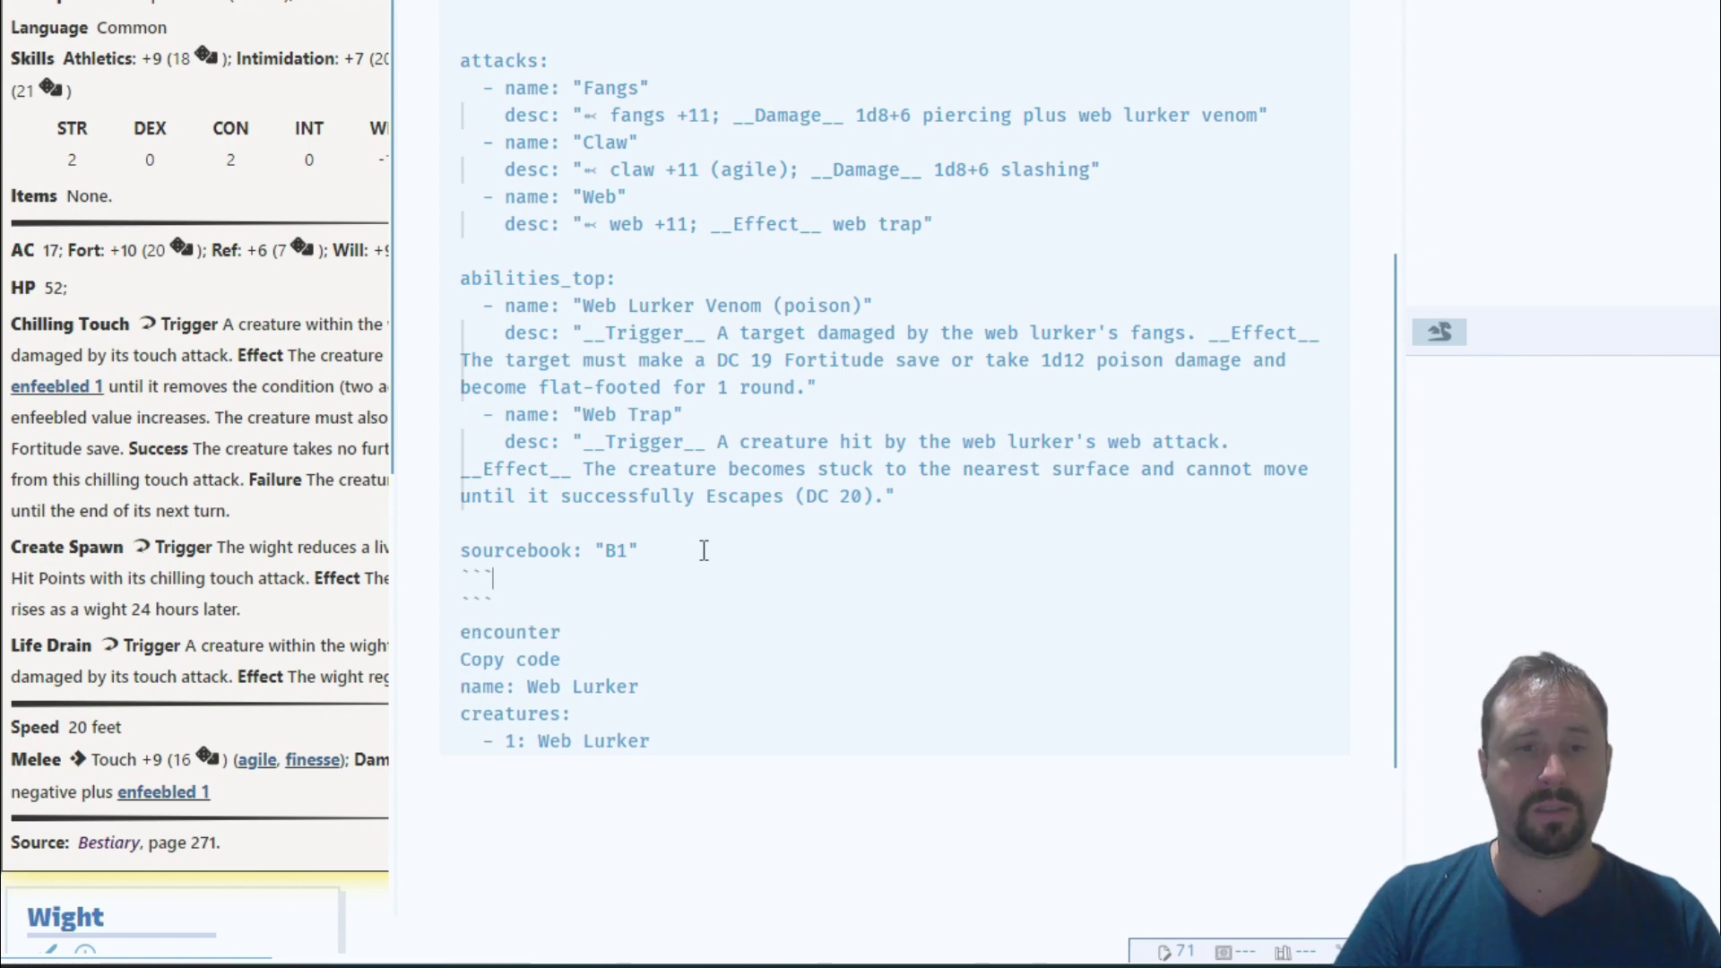
Separate the encounter block from the statblock with a blank line, make its opening fence ```encounter and remove the extra closing fence
key("Return")
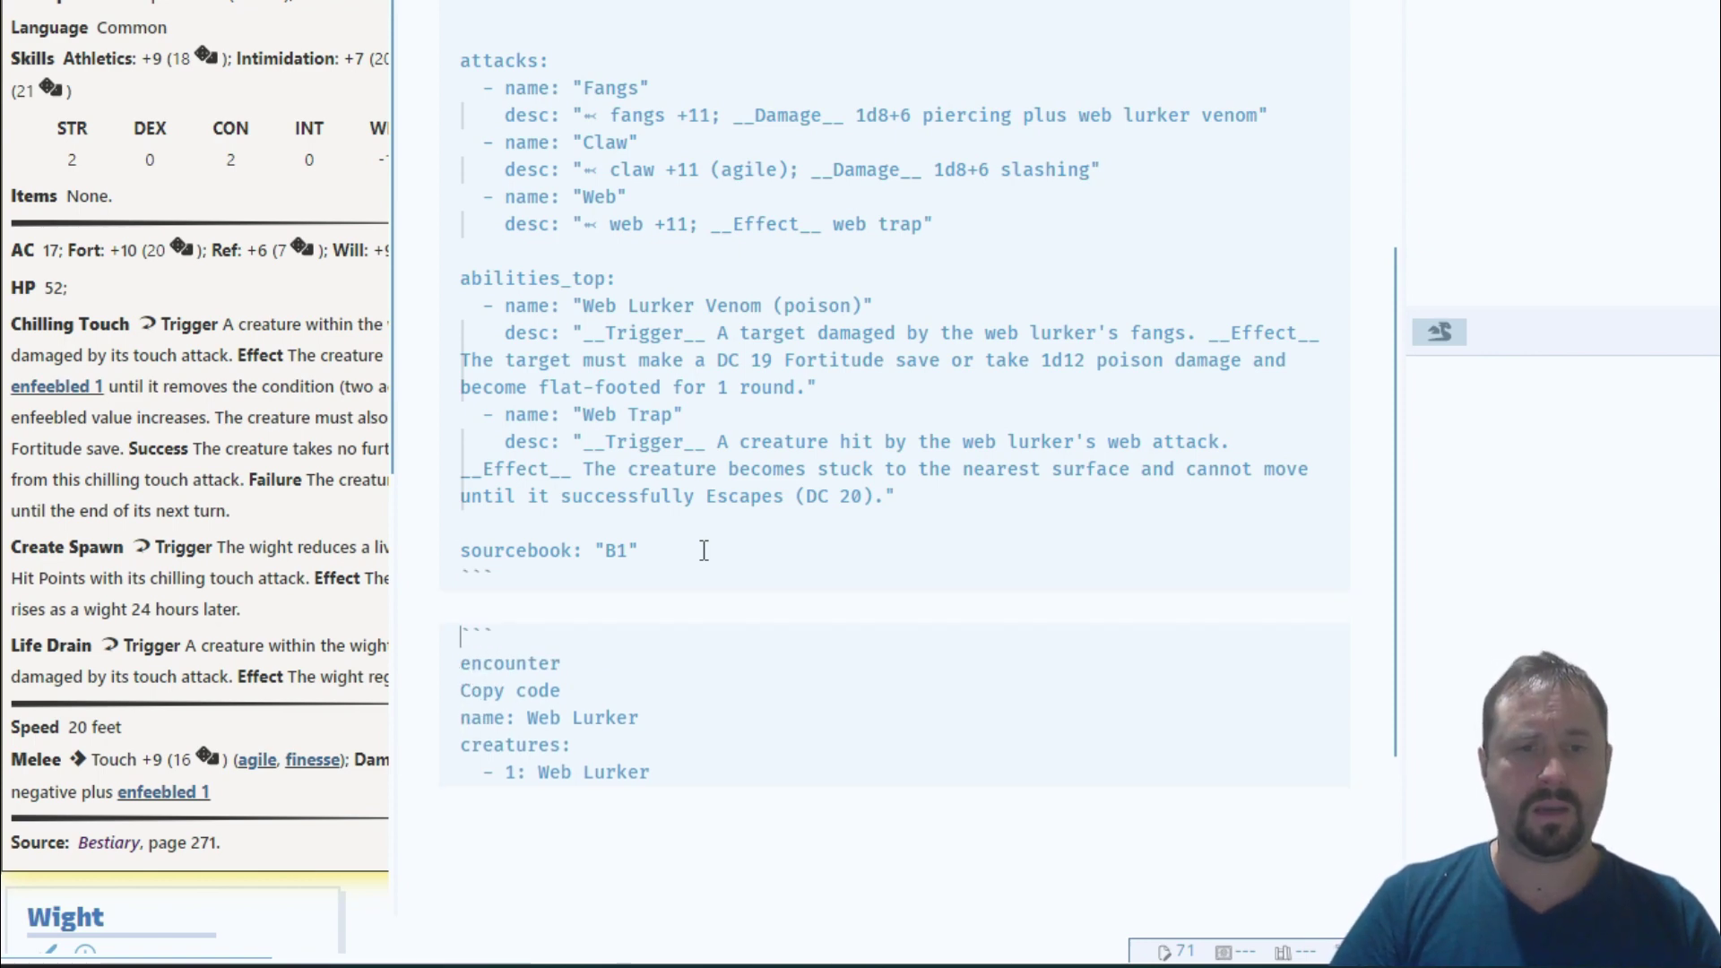
key("Delete")
key("Down")
key("Down")
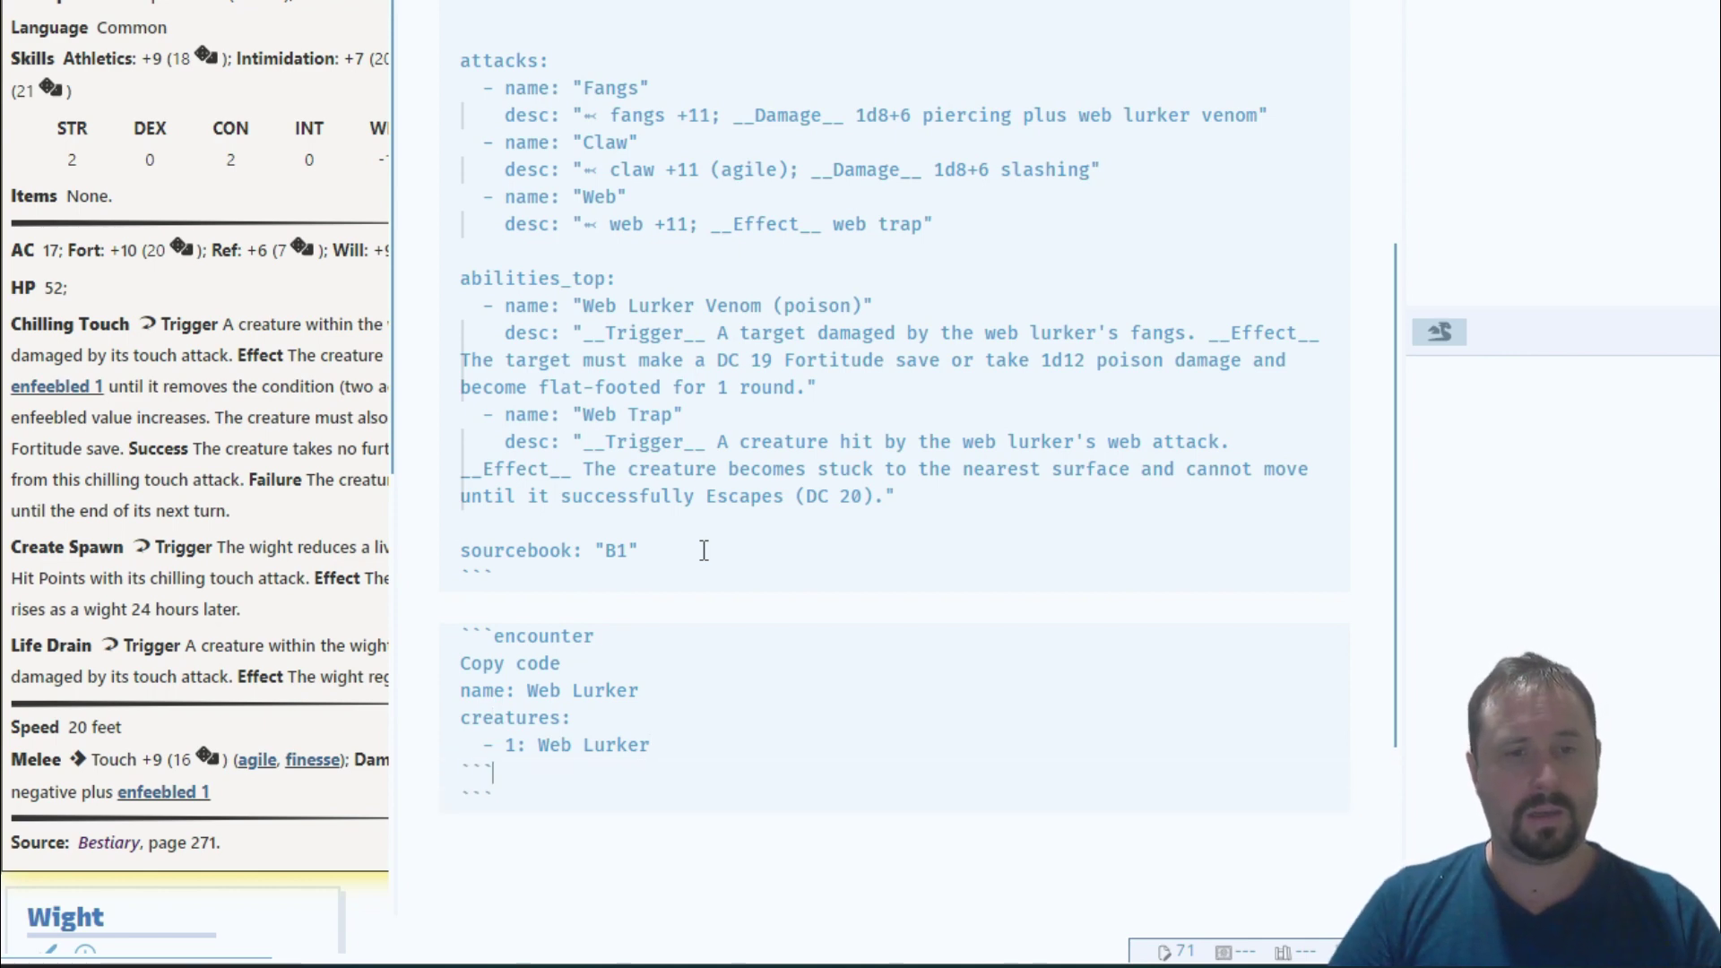
key("shift+Down")
key("Delete")
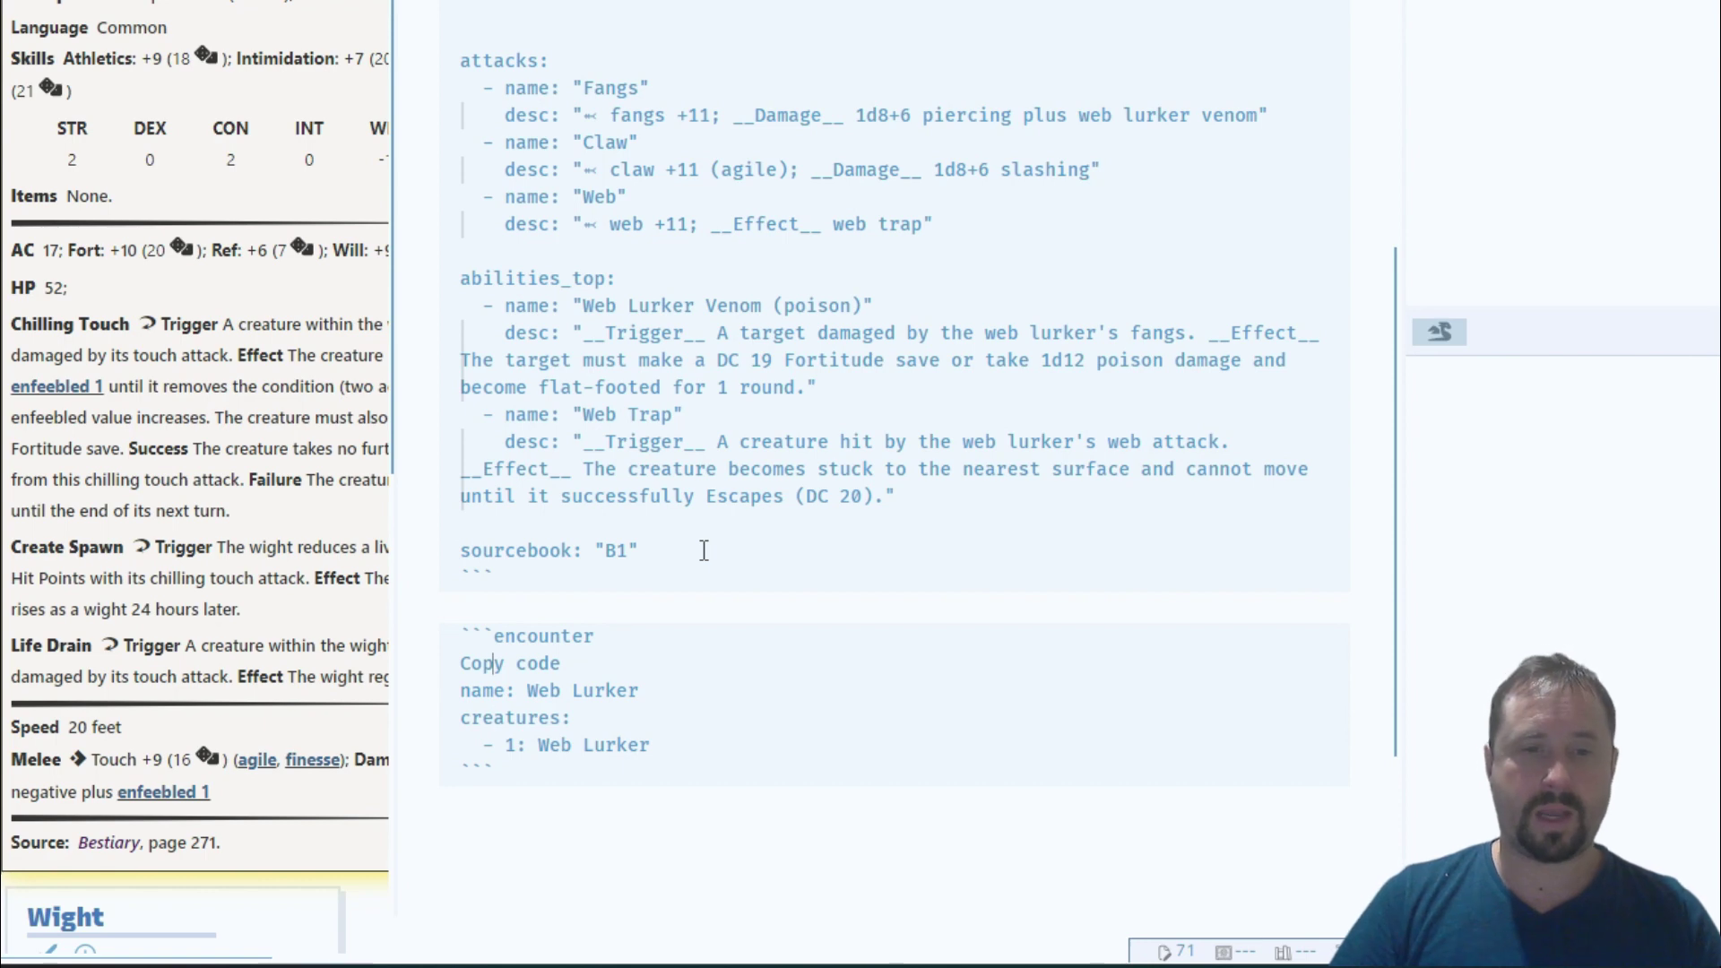
Delete the stray "Copy code" line from the encounter block, checking where it comes from in the ChatGPT response
key("shift+Home")
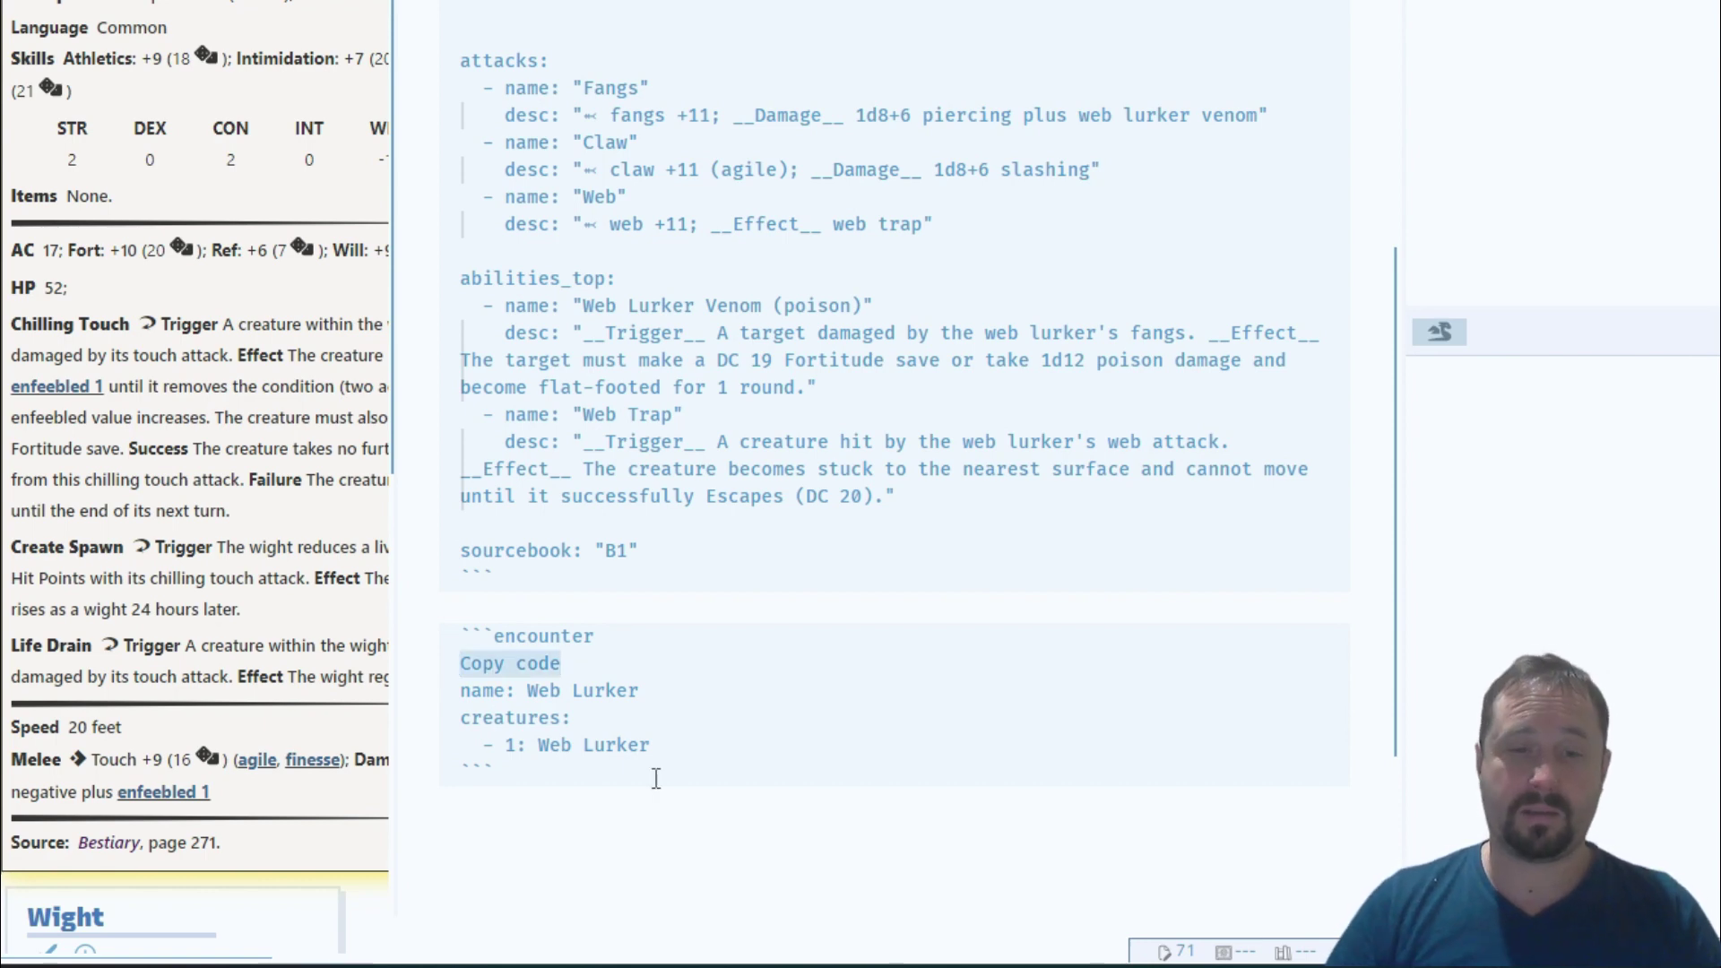
key("alt+Tab")
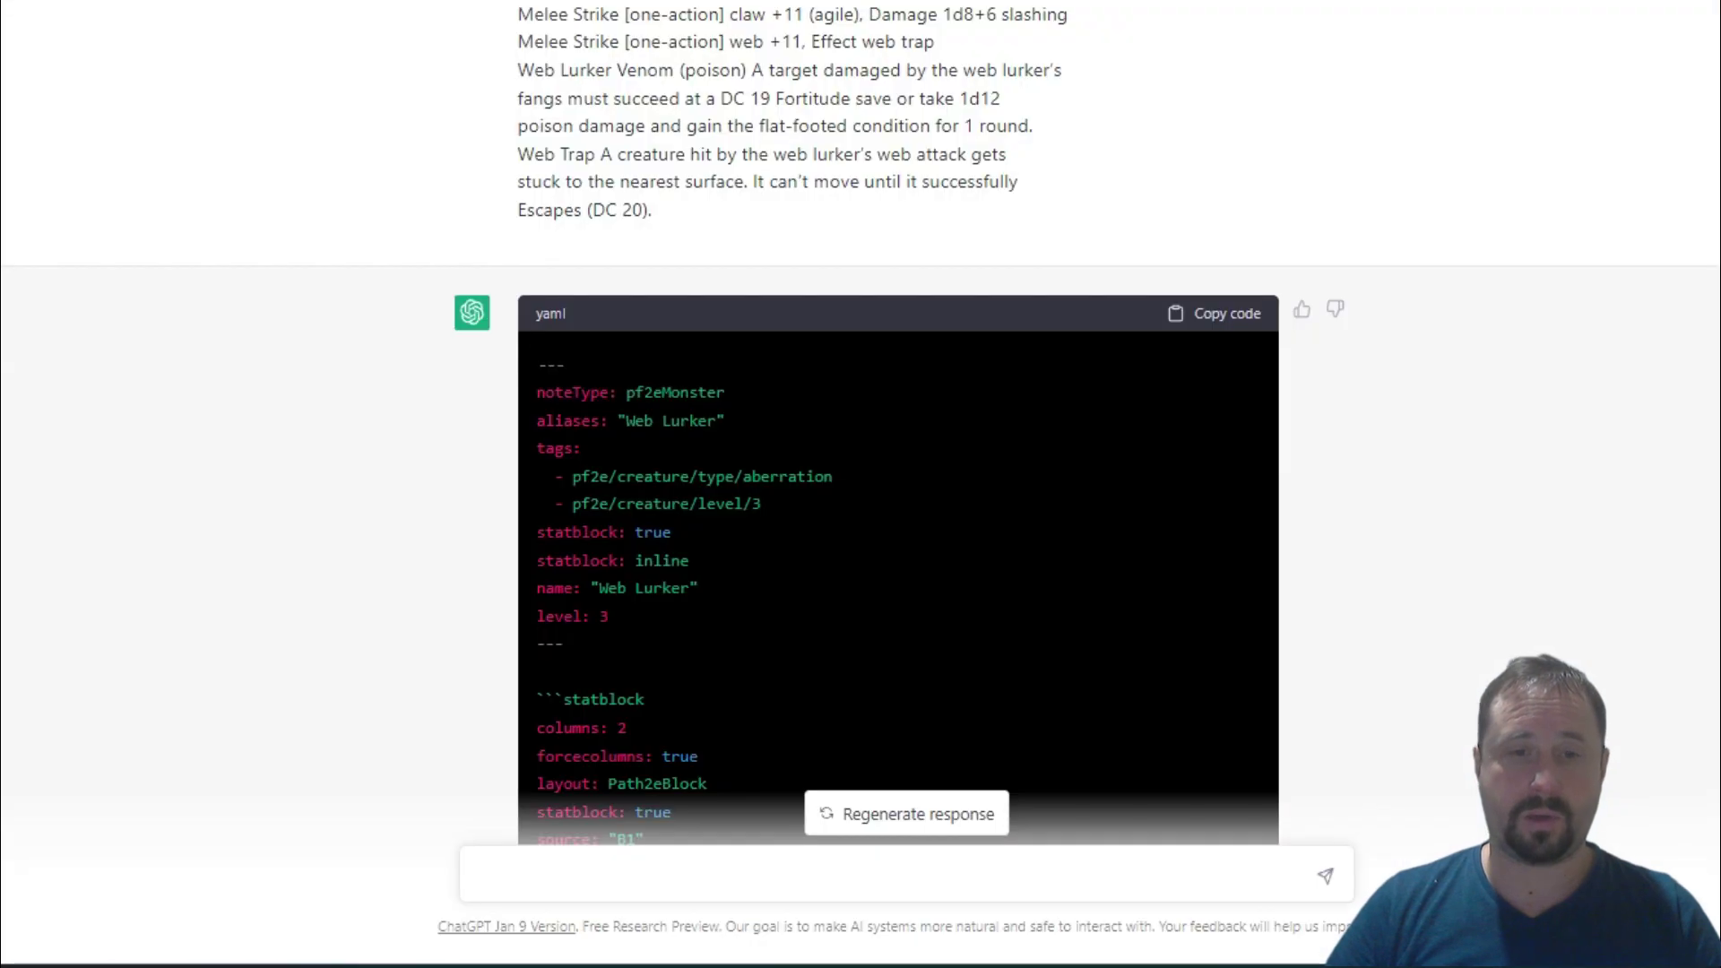
left_click(1217, 320)
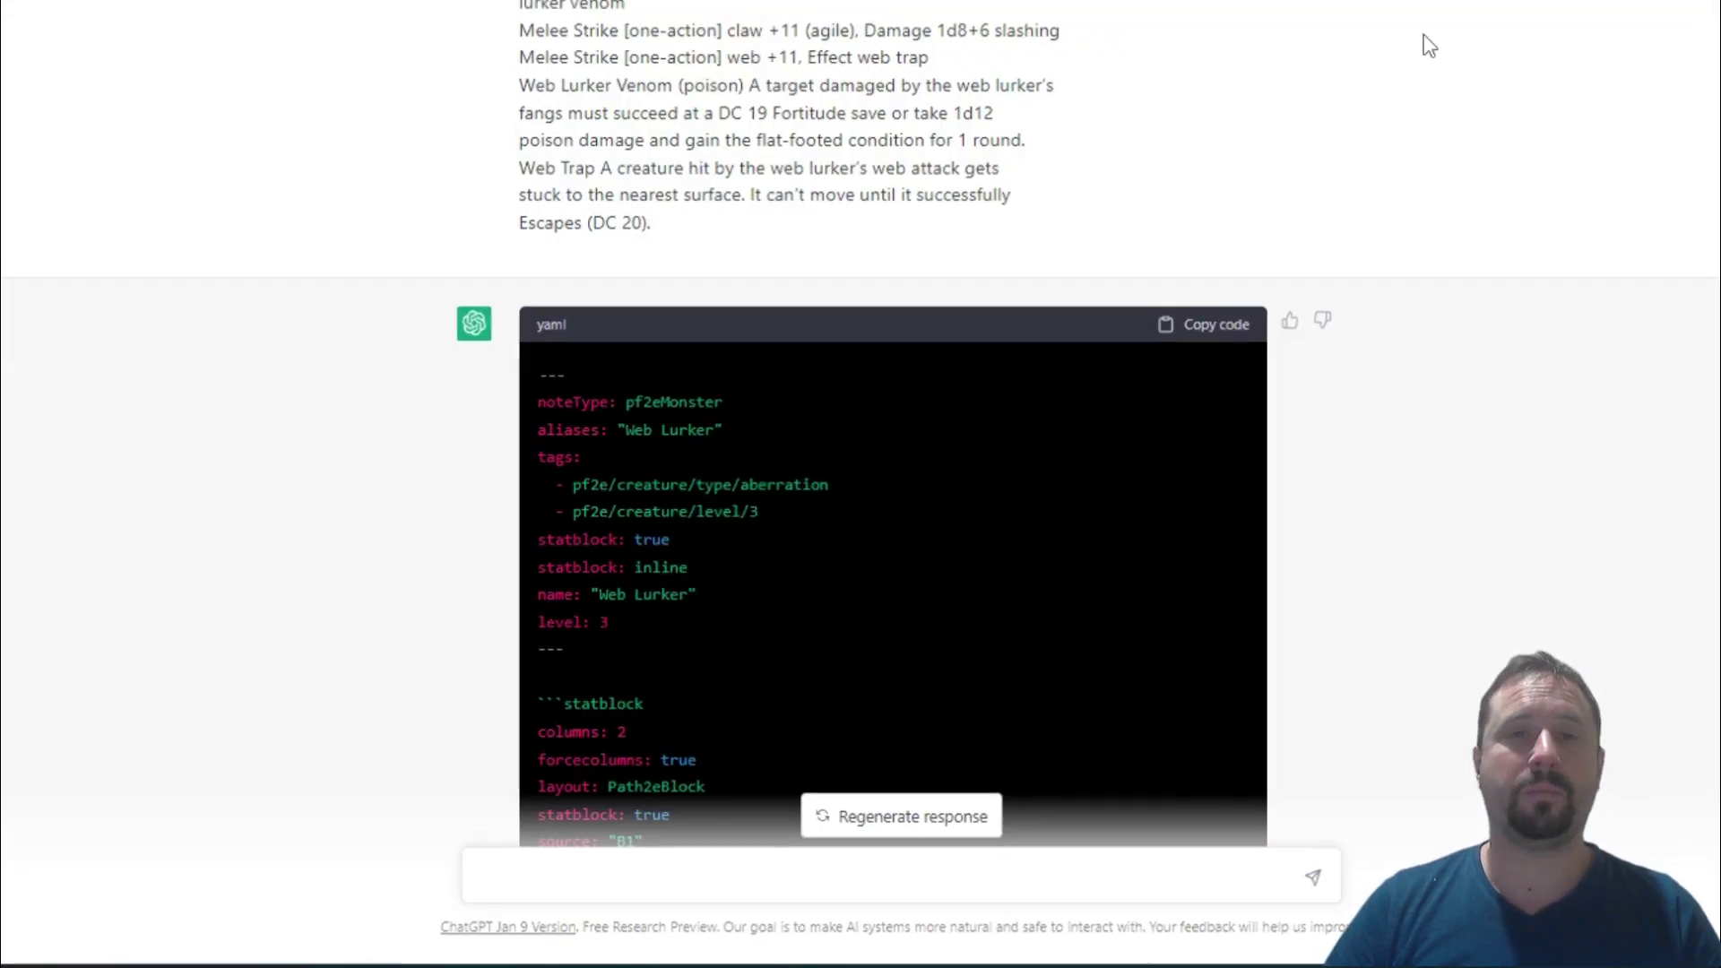
key("alt+Tab")
key("BackSpace")
key("BackSpace")
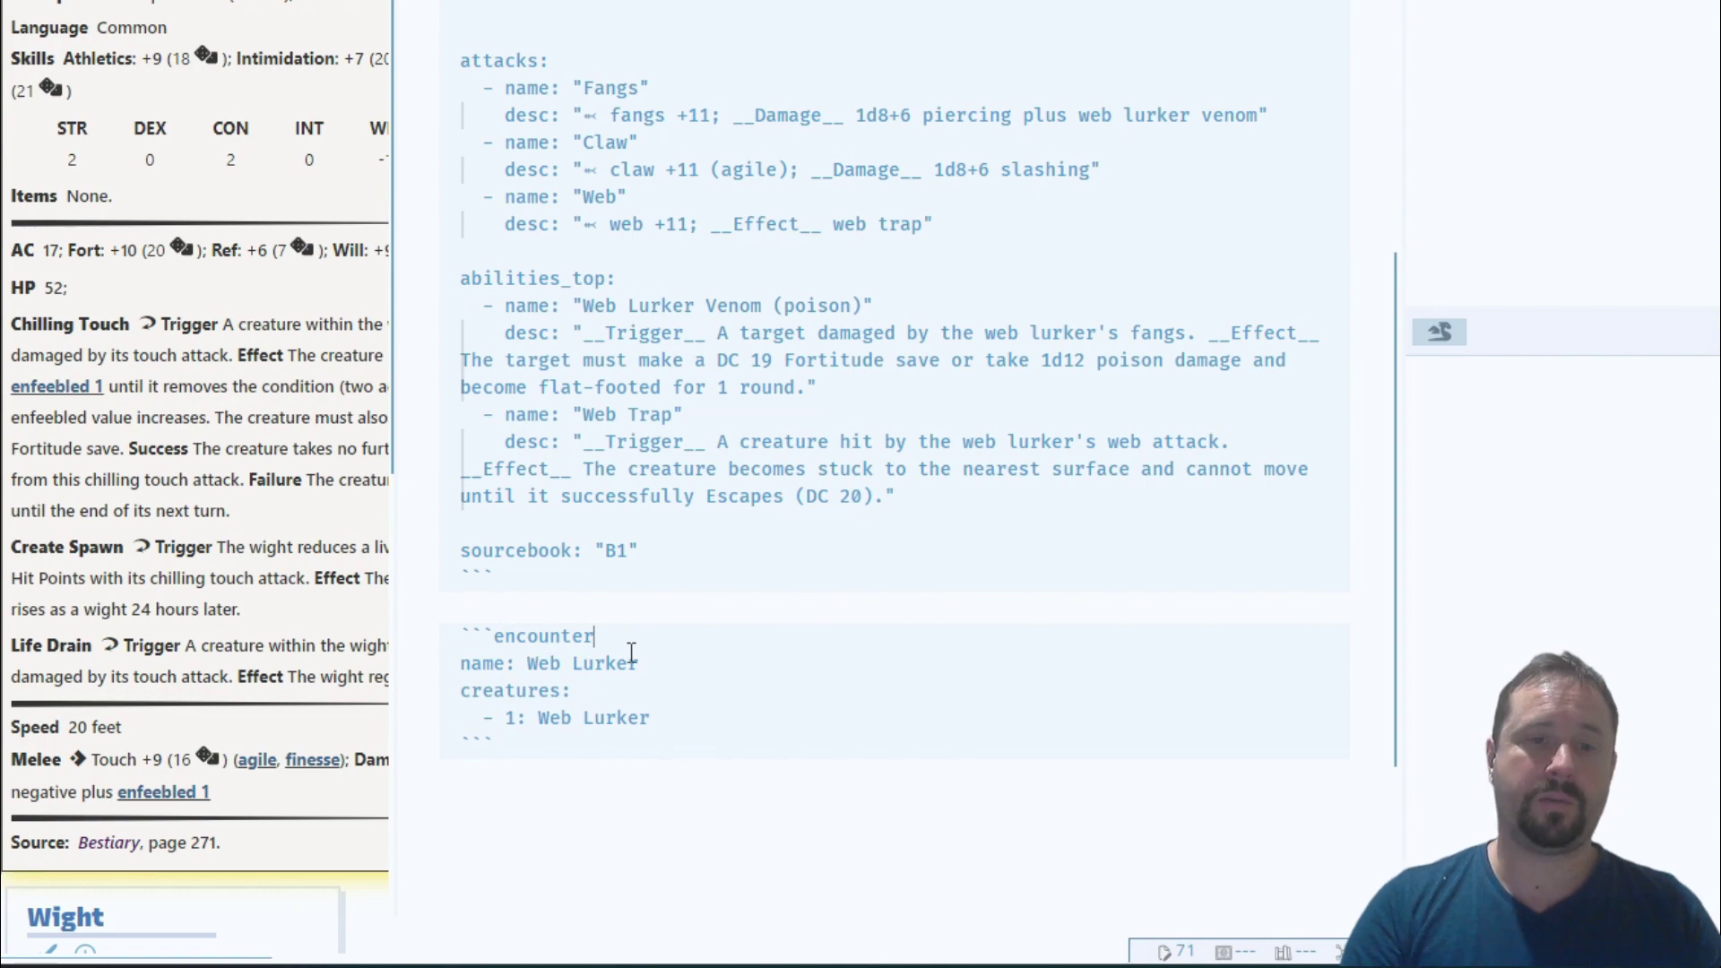
Look over the Web Lurker note's code and switch the note to reading view
scroll(849, 407, "up", 10)
scroll(866, 385, "down", 5)
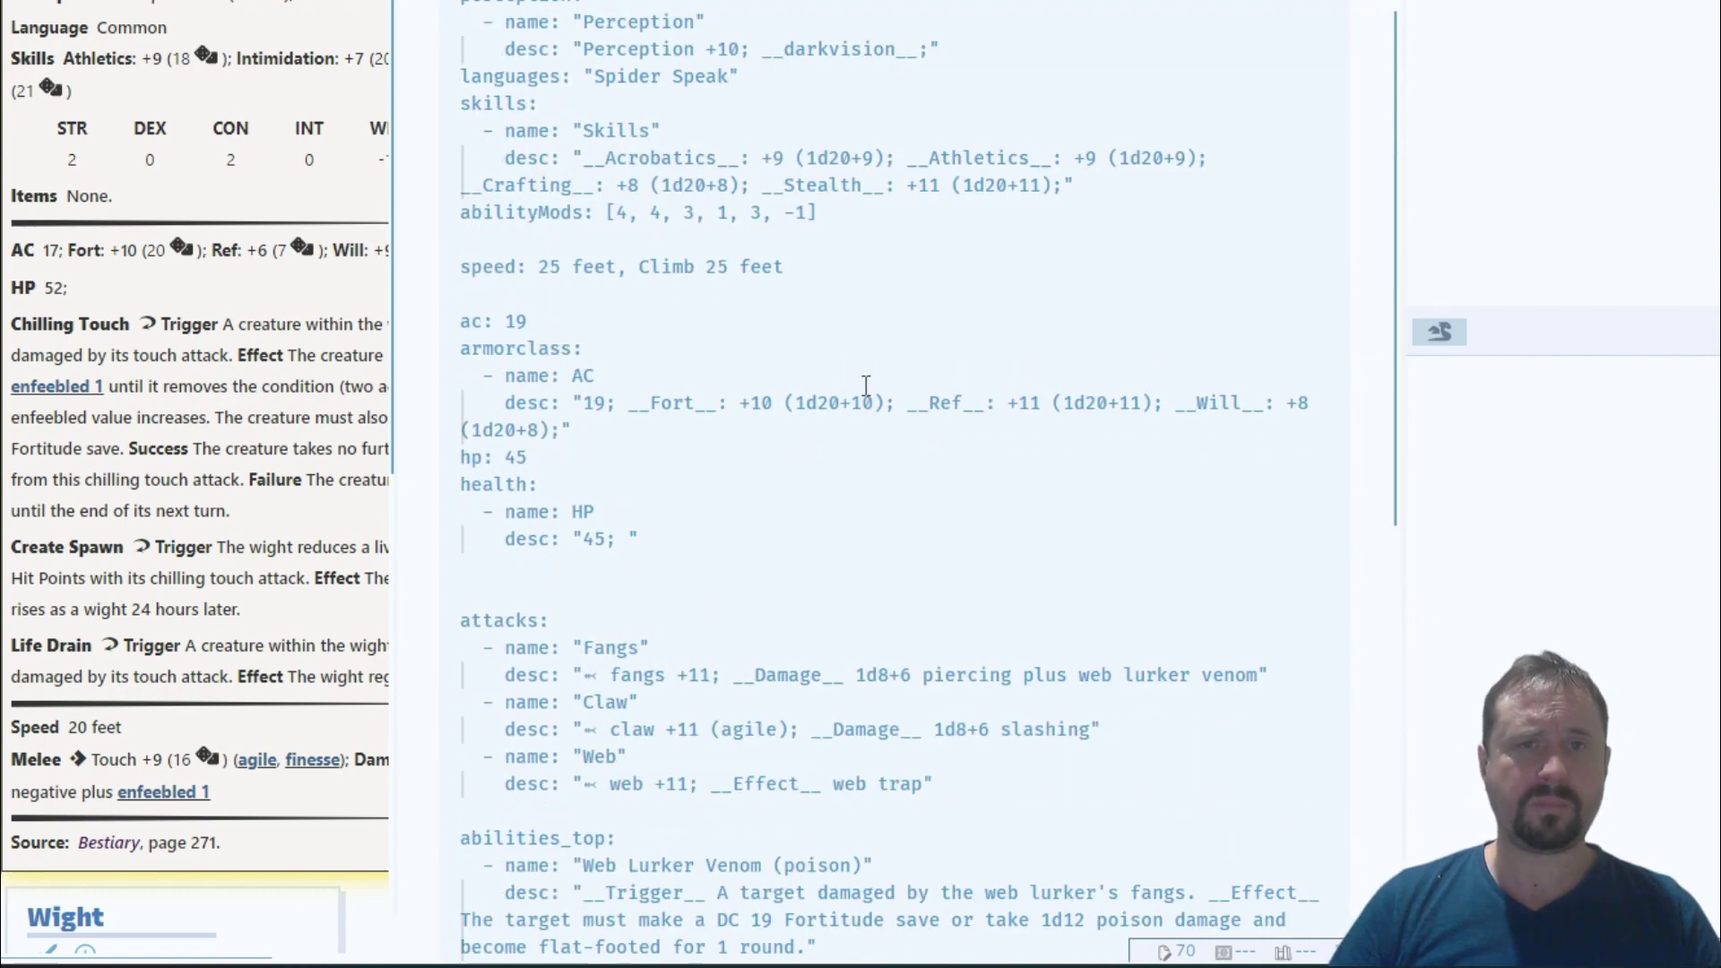
scroll(866, 386, "down", 10)
scroll(937, 469, "up", 15)
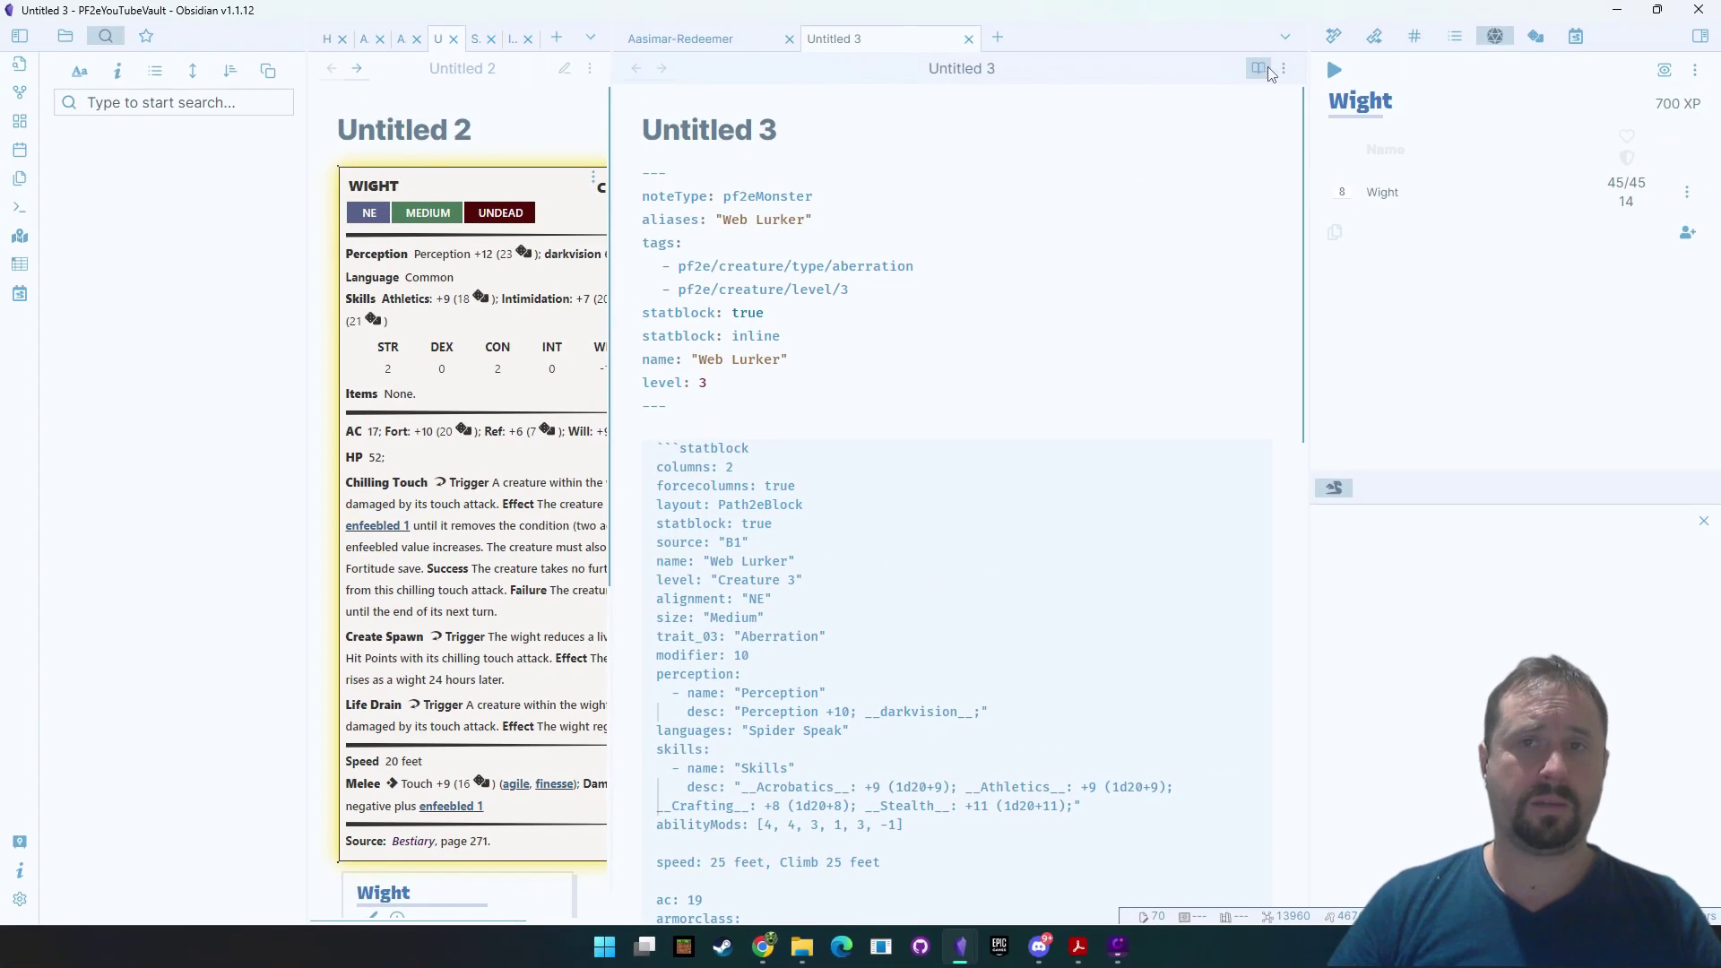
left_click(1262, 71)
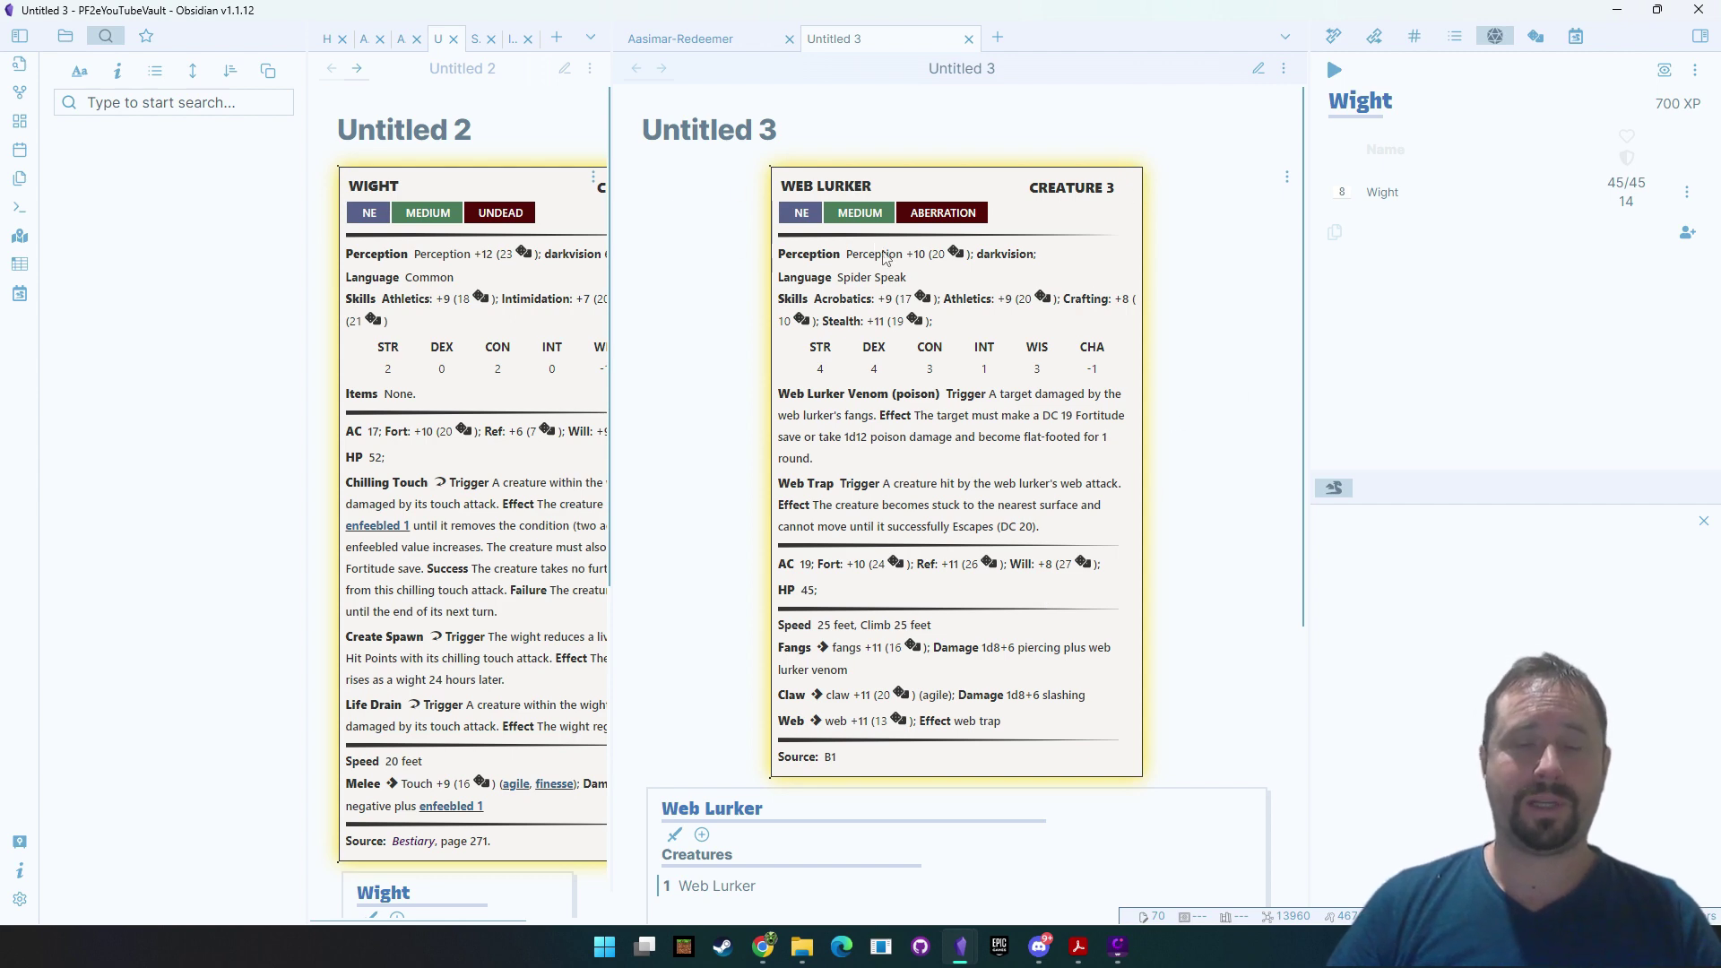
Bring up the Game Masters Guide PDF and compare its Web Lurker entry with the rendered statblock
left_click(1076, 959)
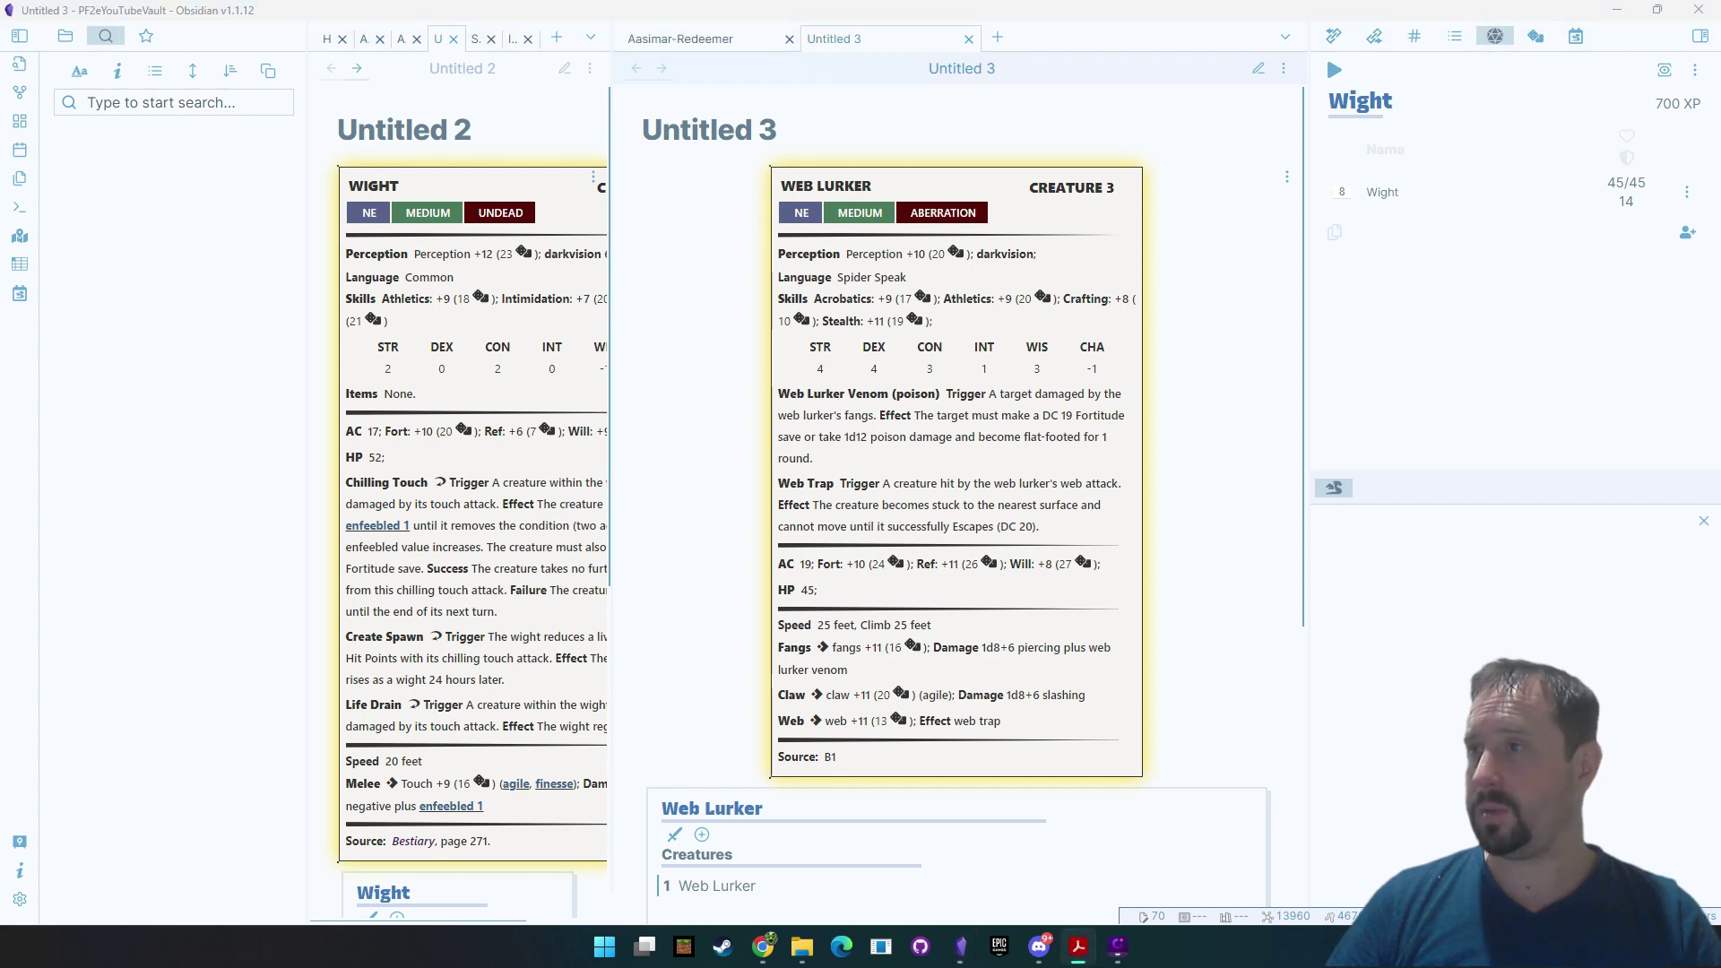
left_click_drag(1720, 54, 1581, 215)
left_click(1408, 712)
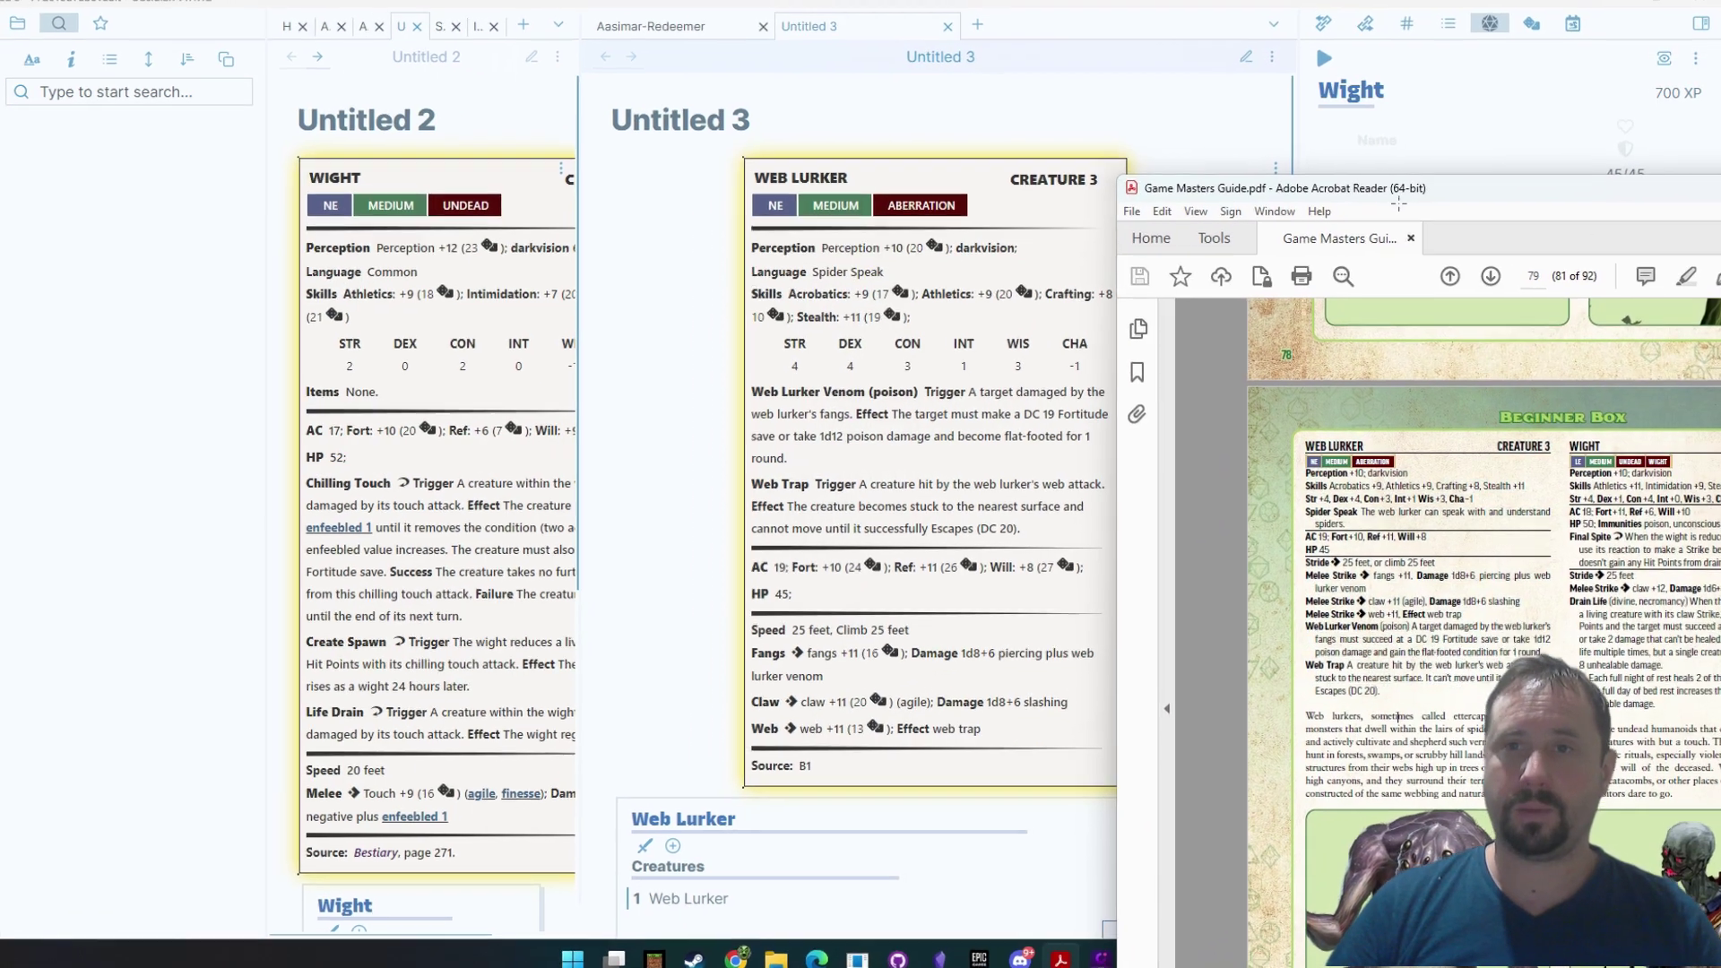
left_click_drag(1421, 198, 1429, 154)
mouse_move(1395, 90)
left_mouse_down()
mouse_move(1389, 70)
mouse_move(1387, 104)
left_mouse_up()
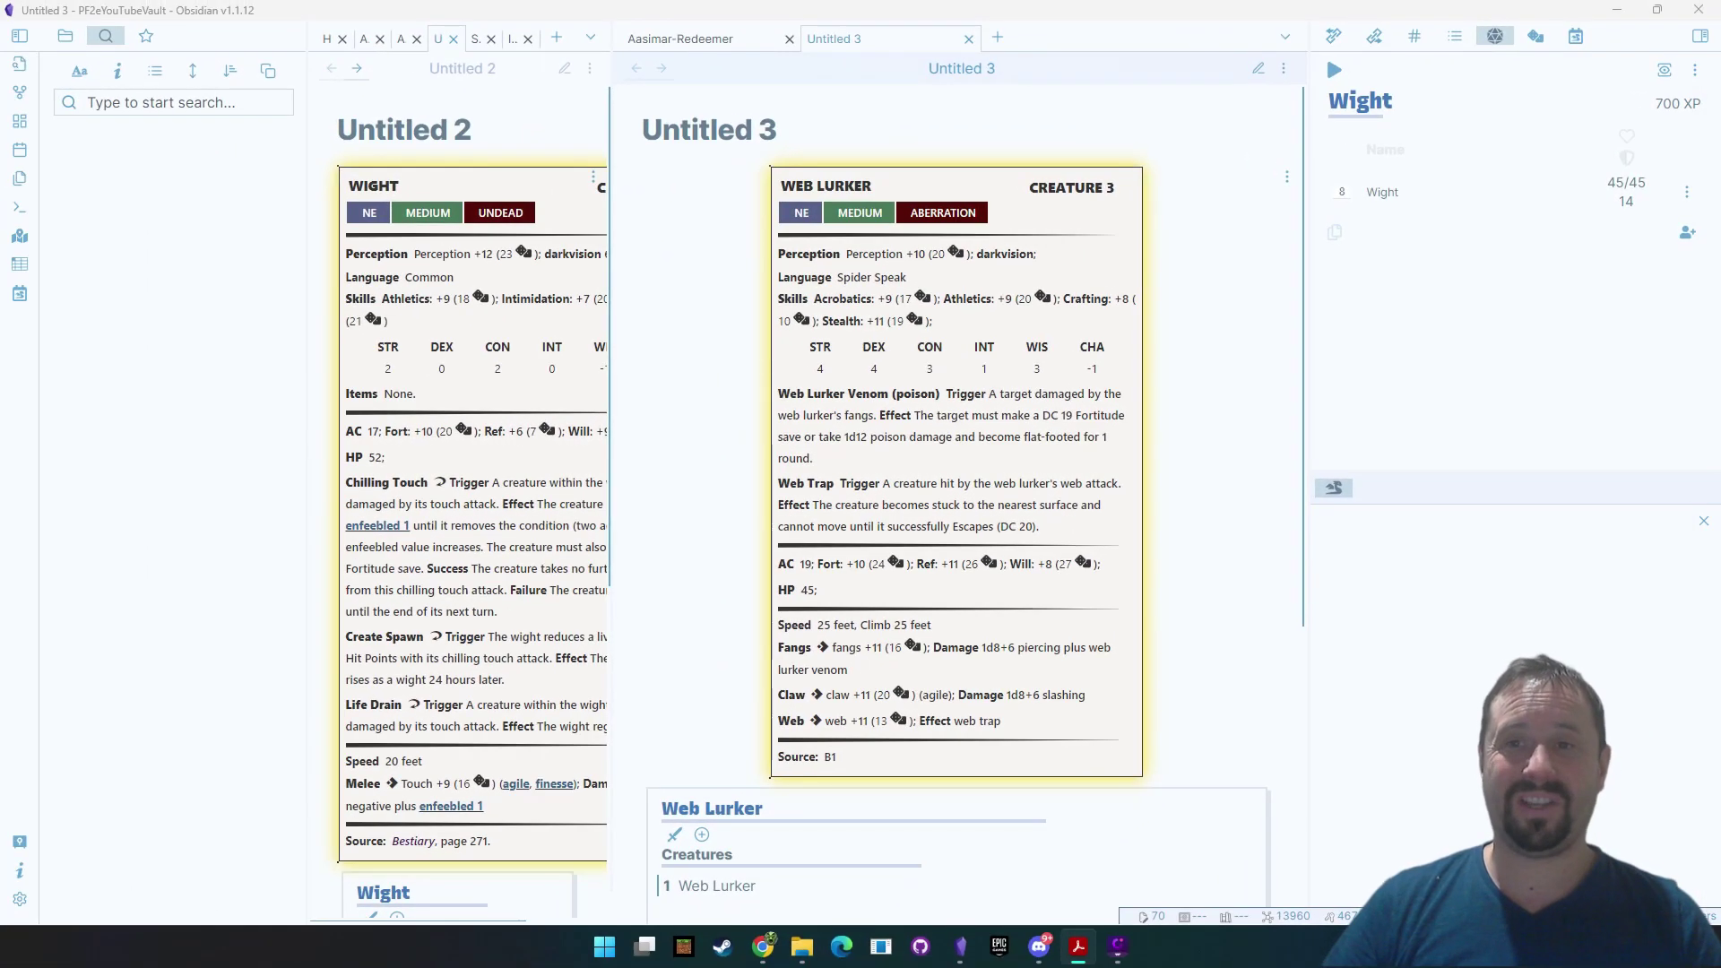
Return to the Web Lurker note and start its encounter in the initiative tracker
left_click(1220, 414)
scroll(1095, 516, "down", 1)
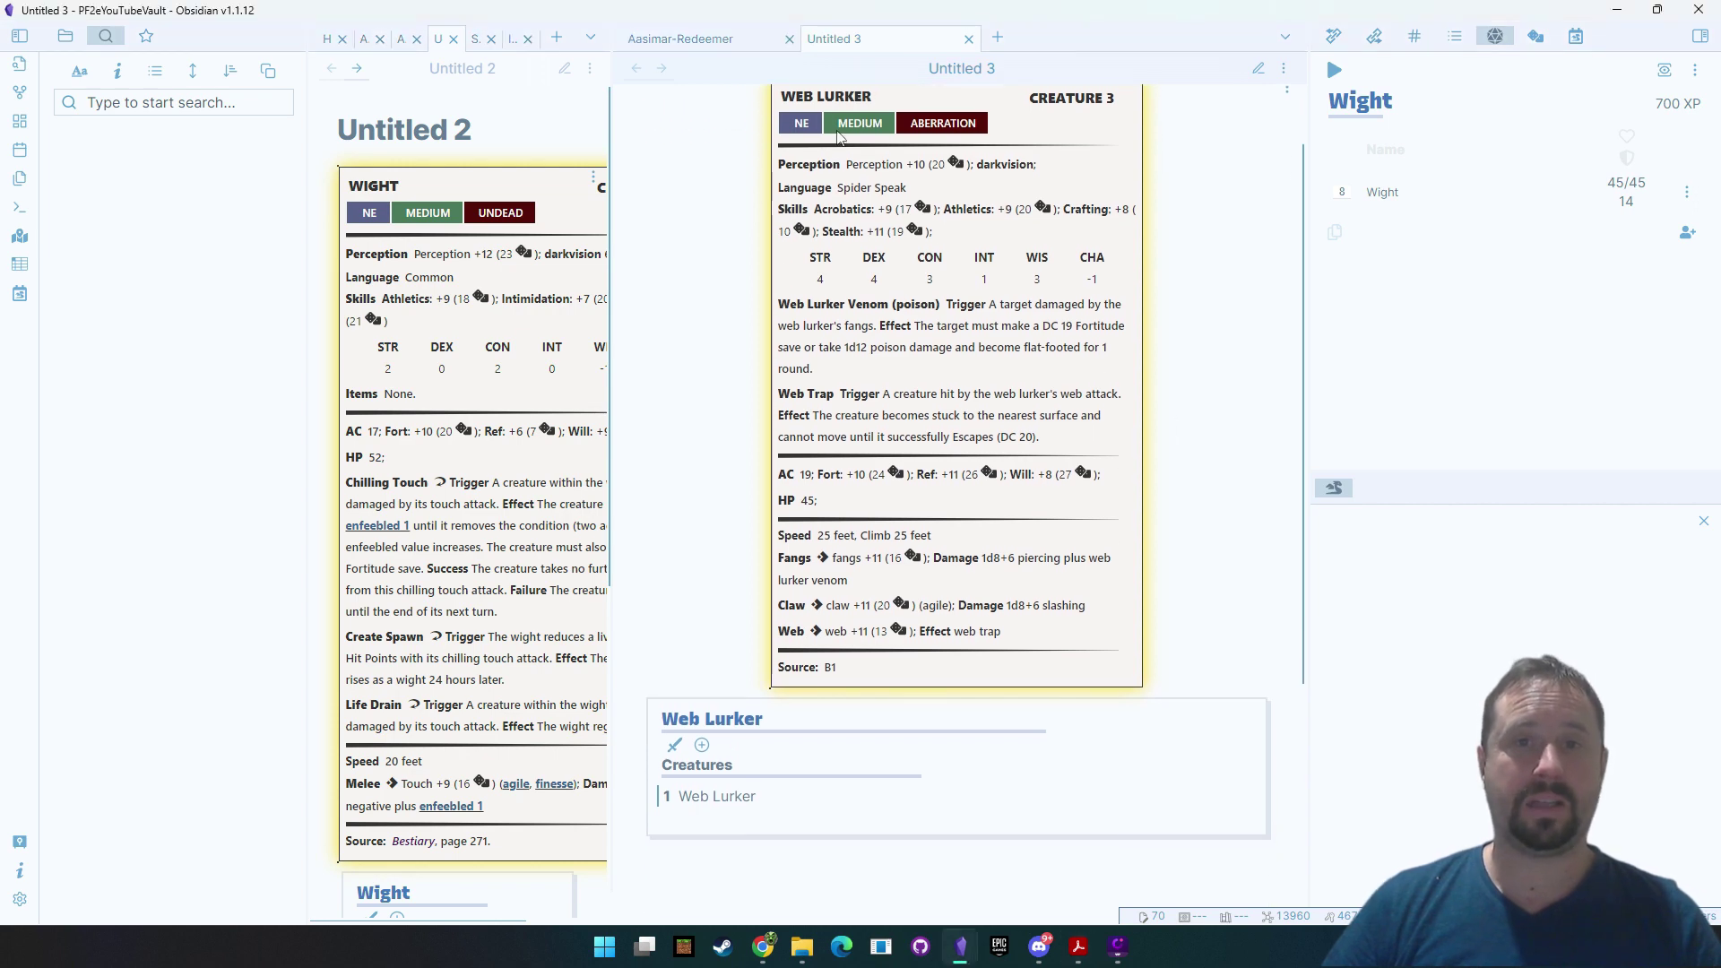
scroll(1079, 341, "up", 1)
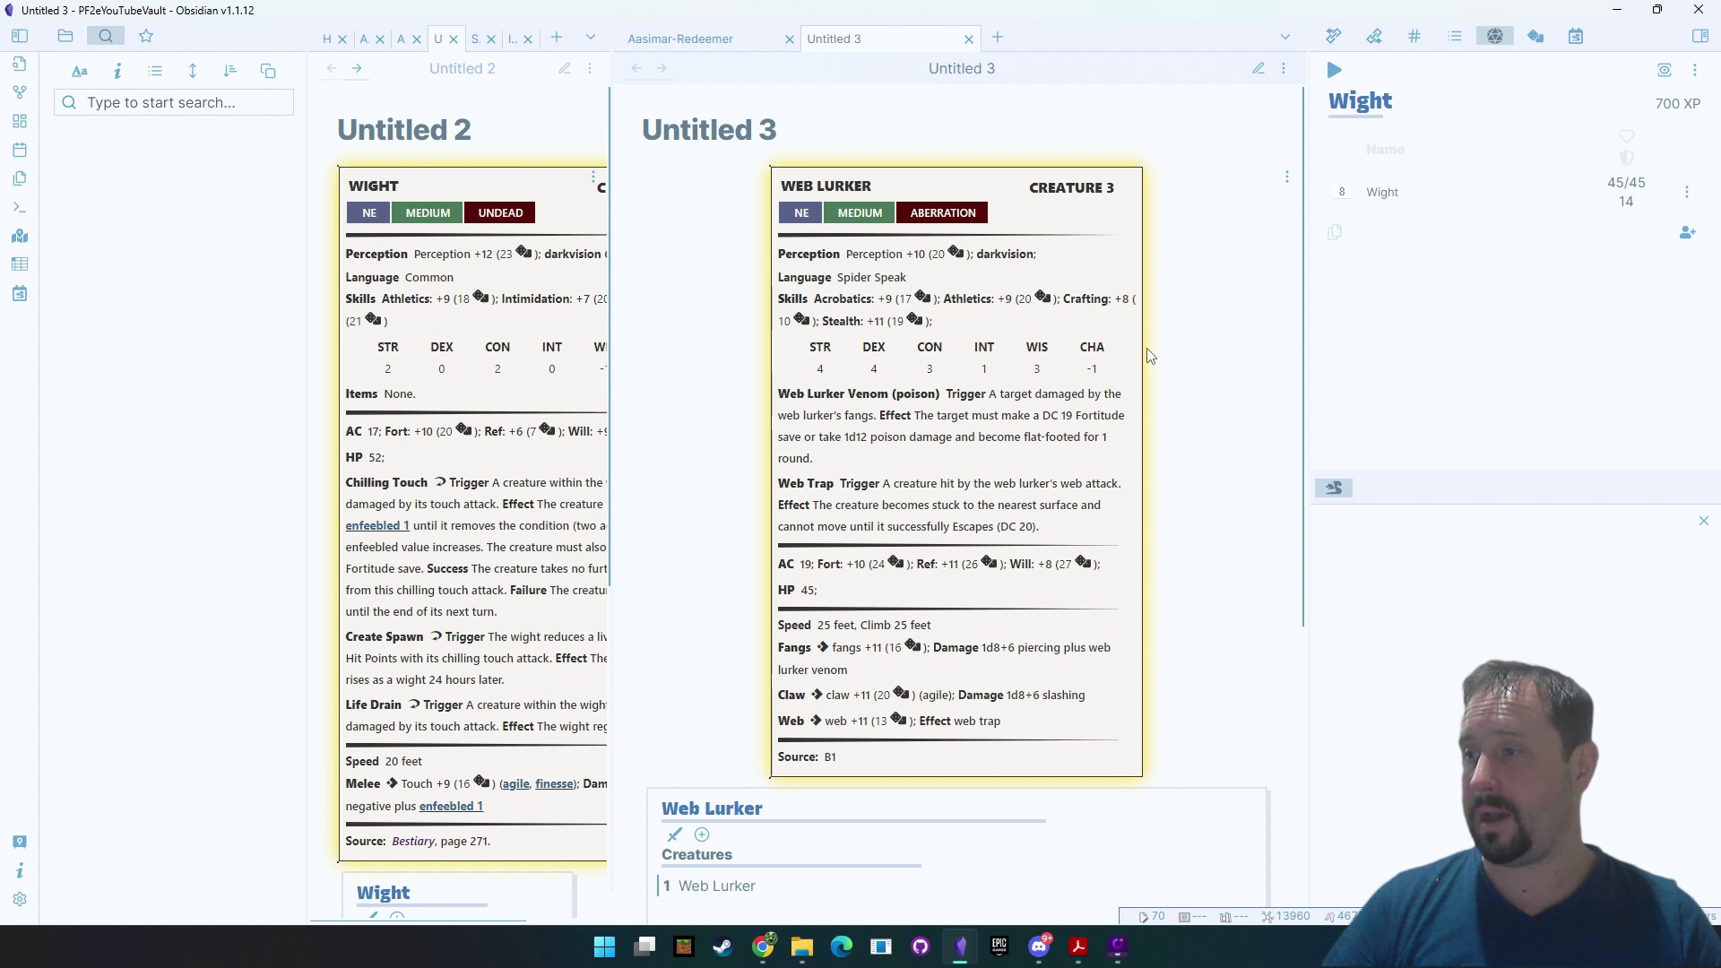
scroll(1243, 380, "down", 3)
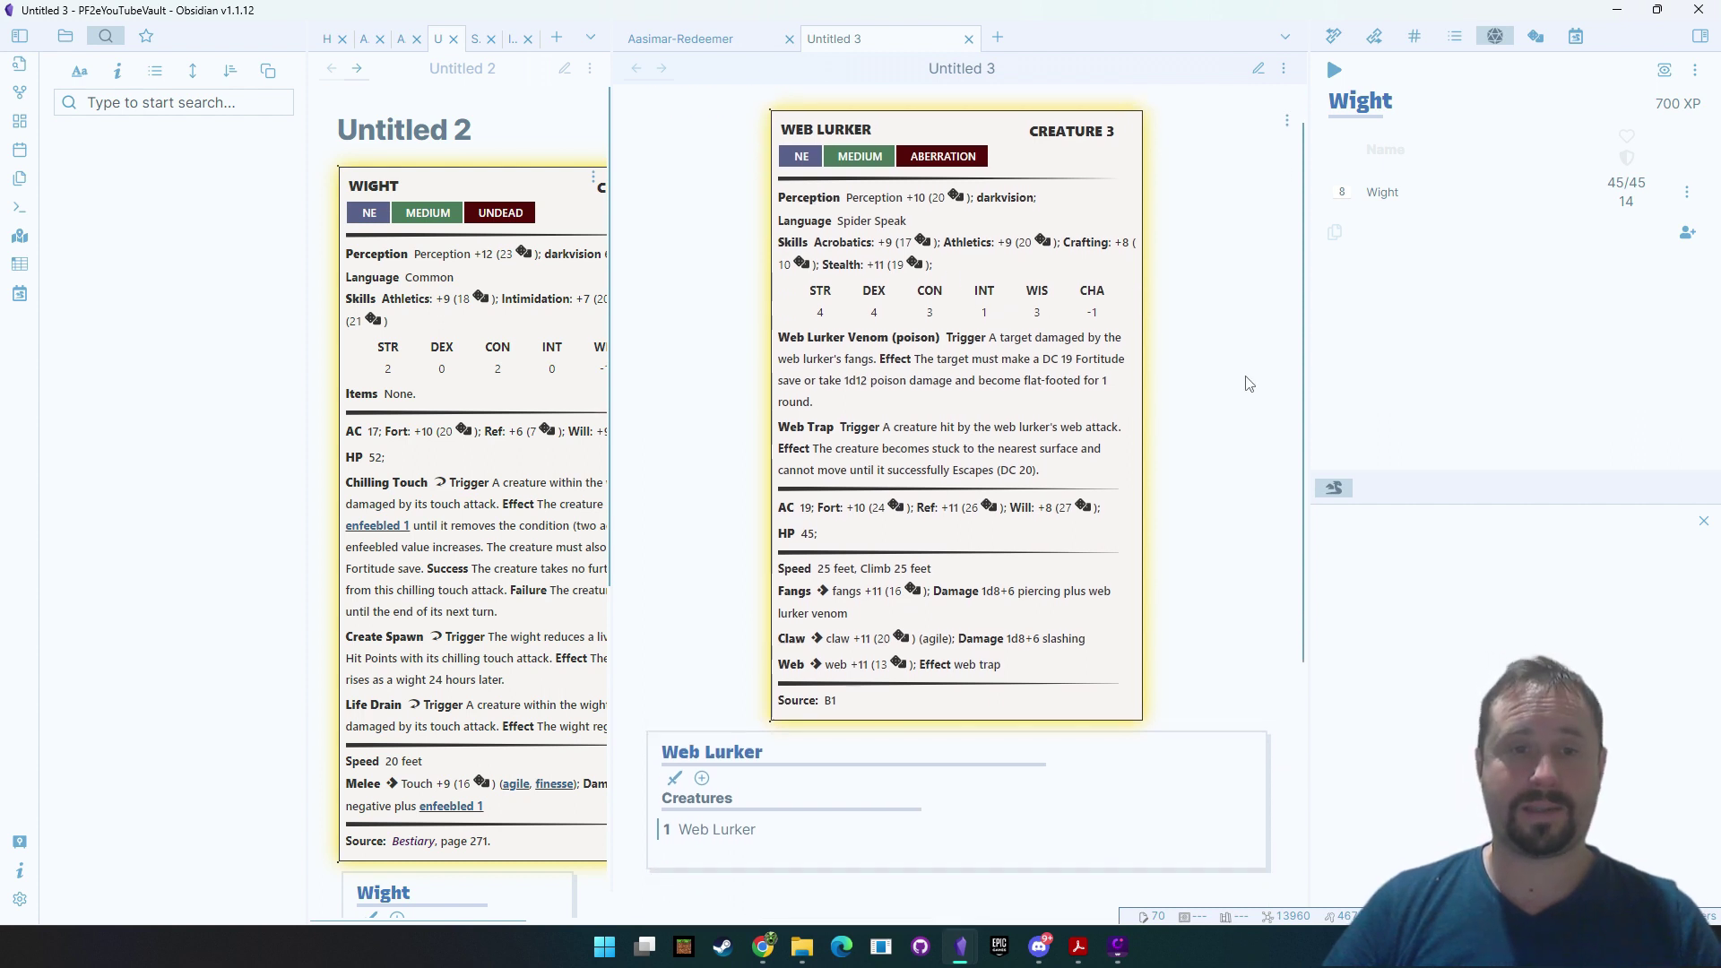
left_click(674, 565)
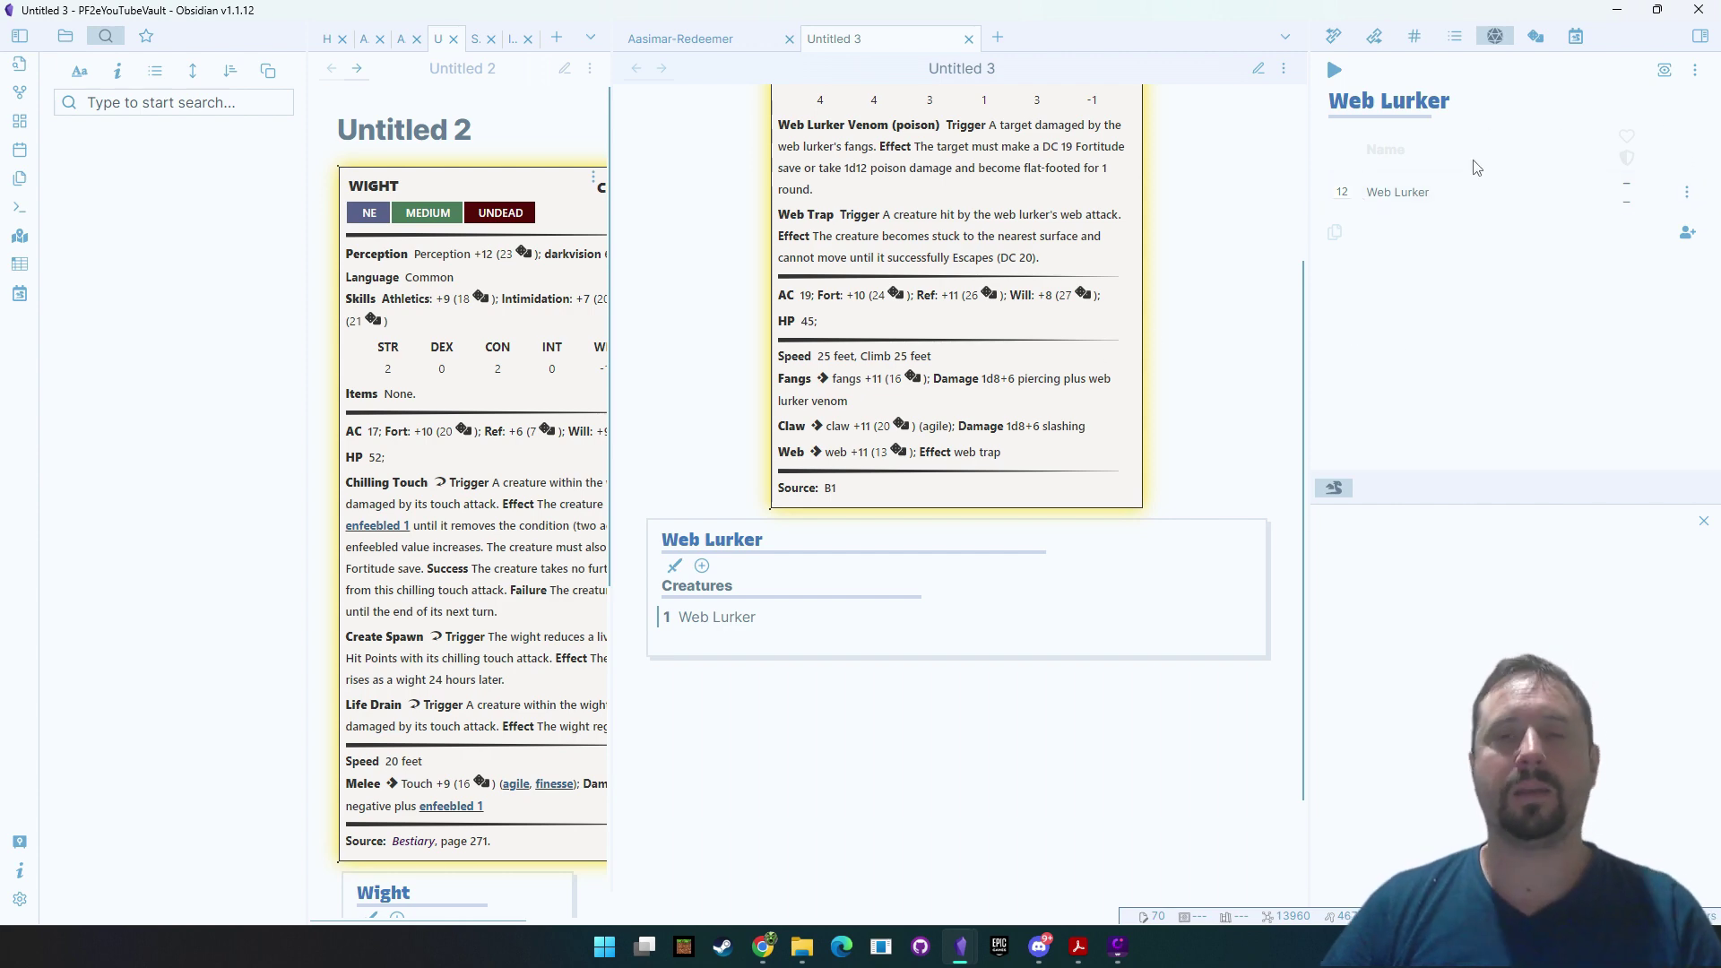
Review the rendered note and open the Web Lurker's statblock from the initiative tracker
scroll(1212, 289, "up", 3)
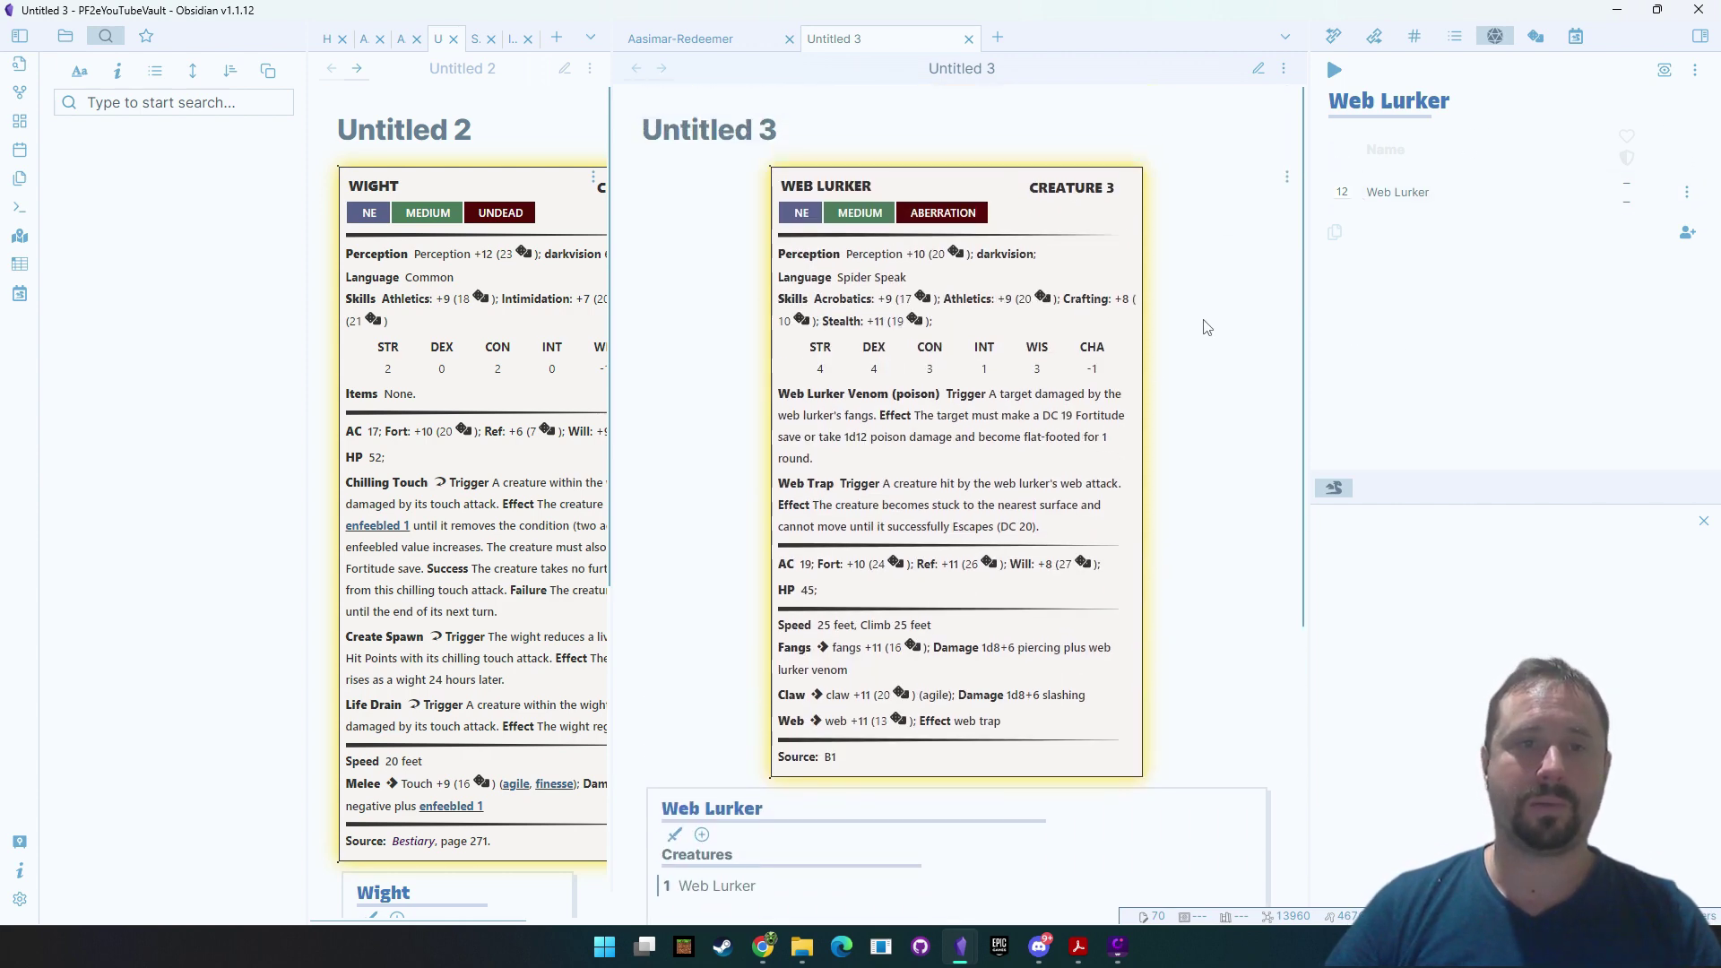
scroll(725, 591, "down", 1)
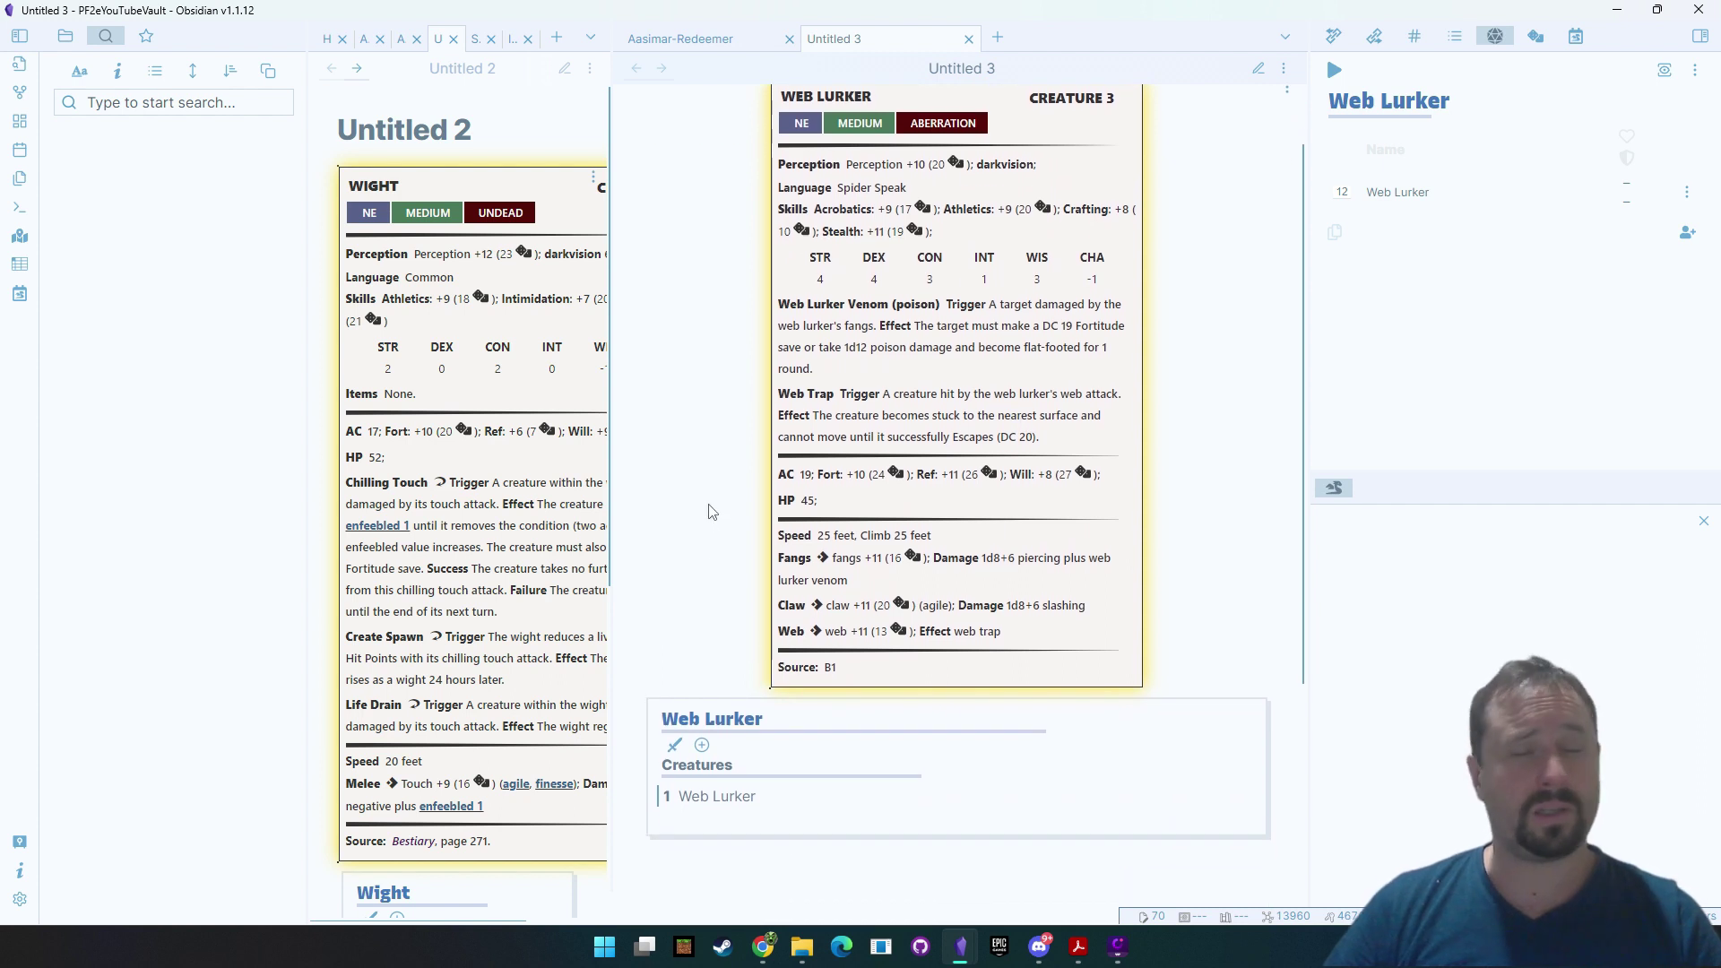
scroll(734, 493, "up", 1)
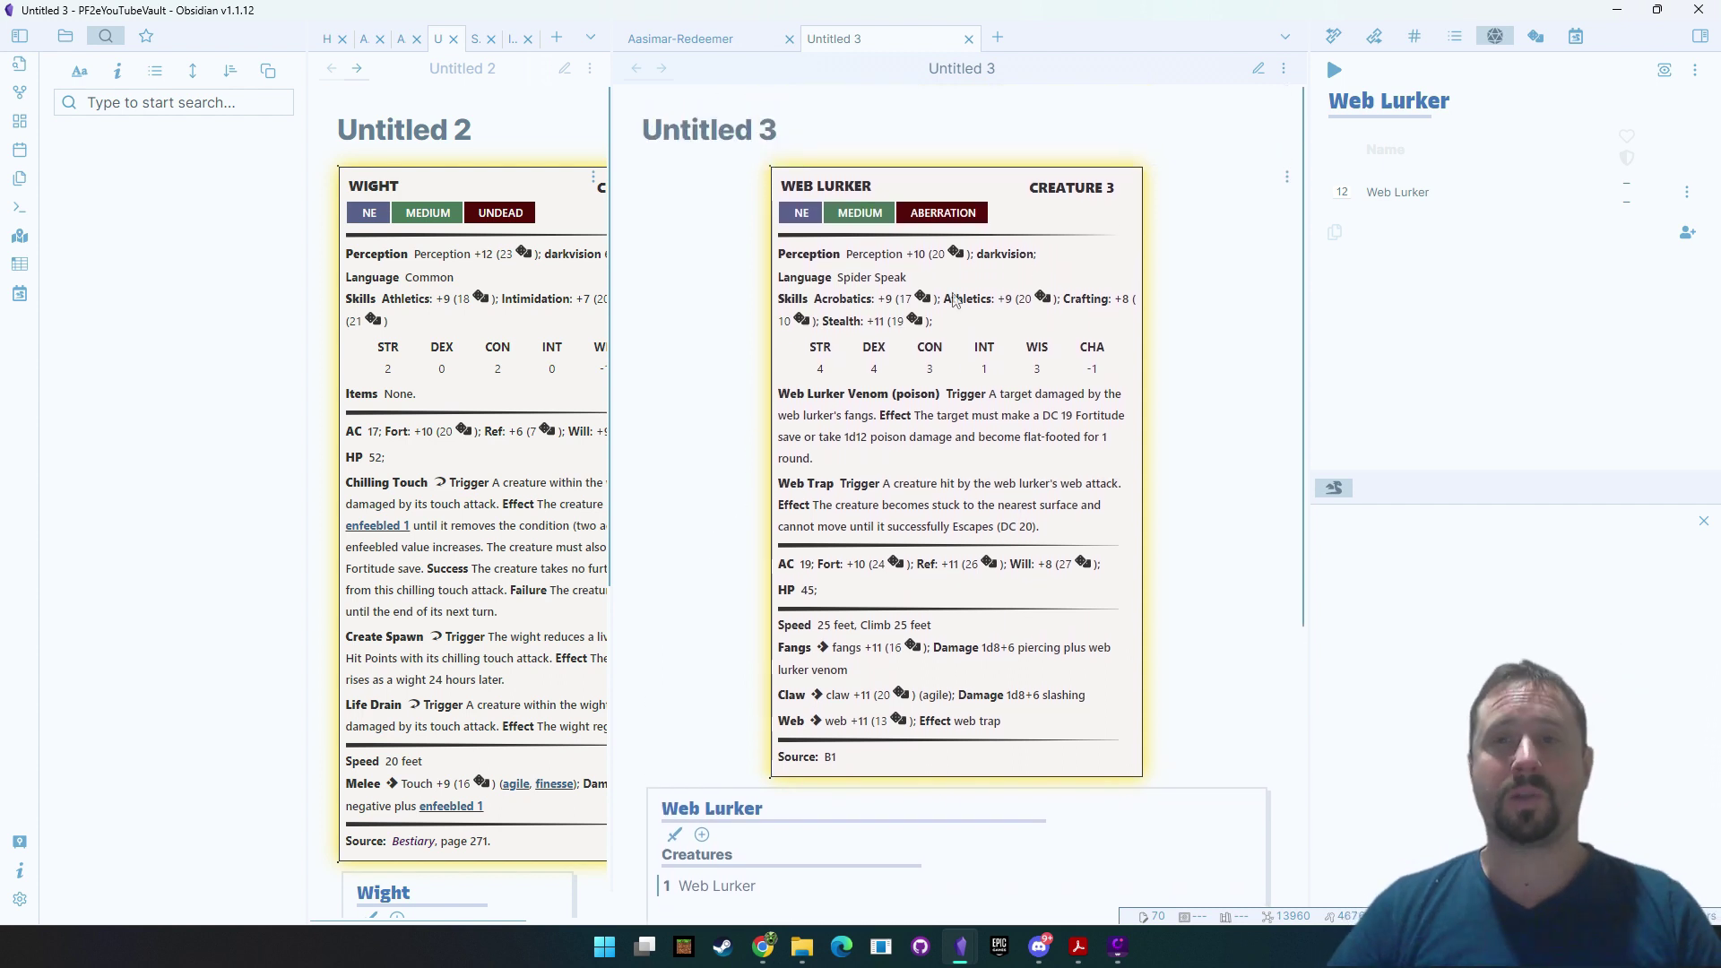
left_click(1388, 195)
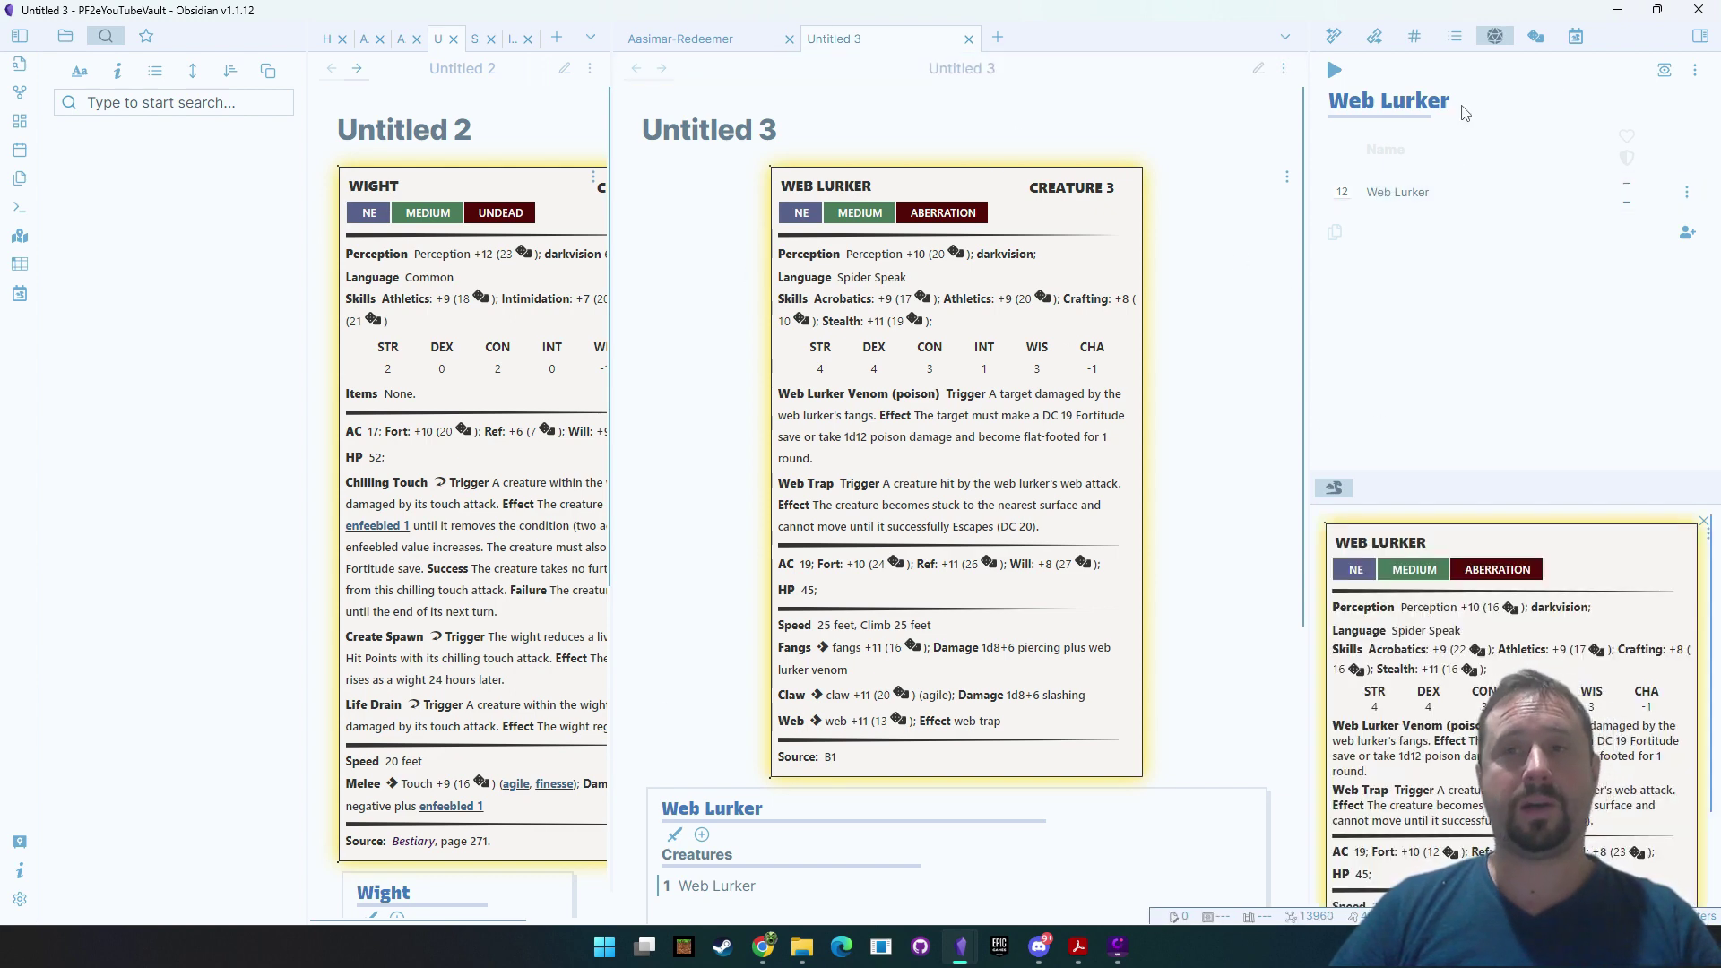
Switch to the ChatGPT conversation in Chrome and get ready to write a message at its end
left_click(1612, 11)
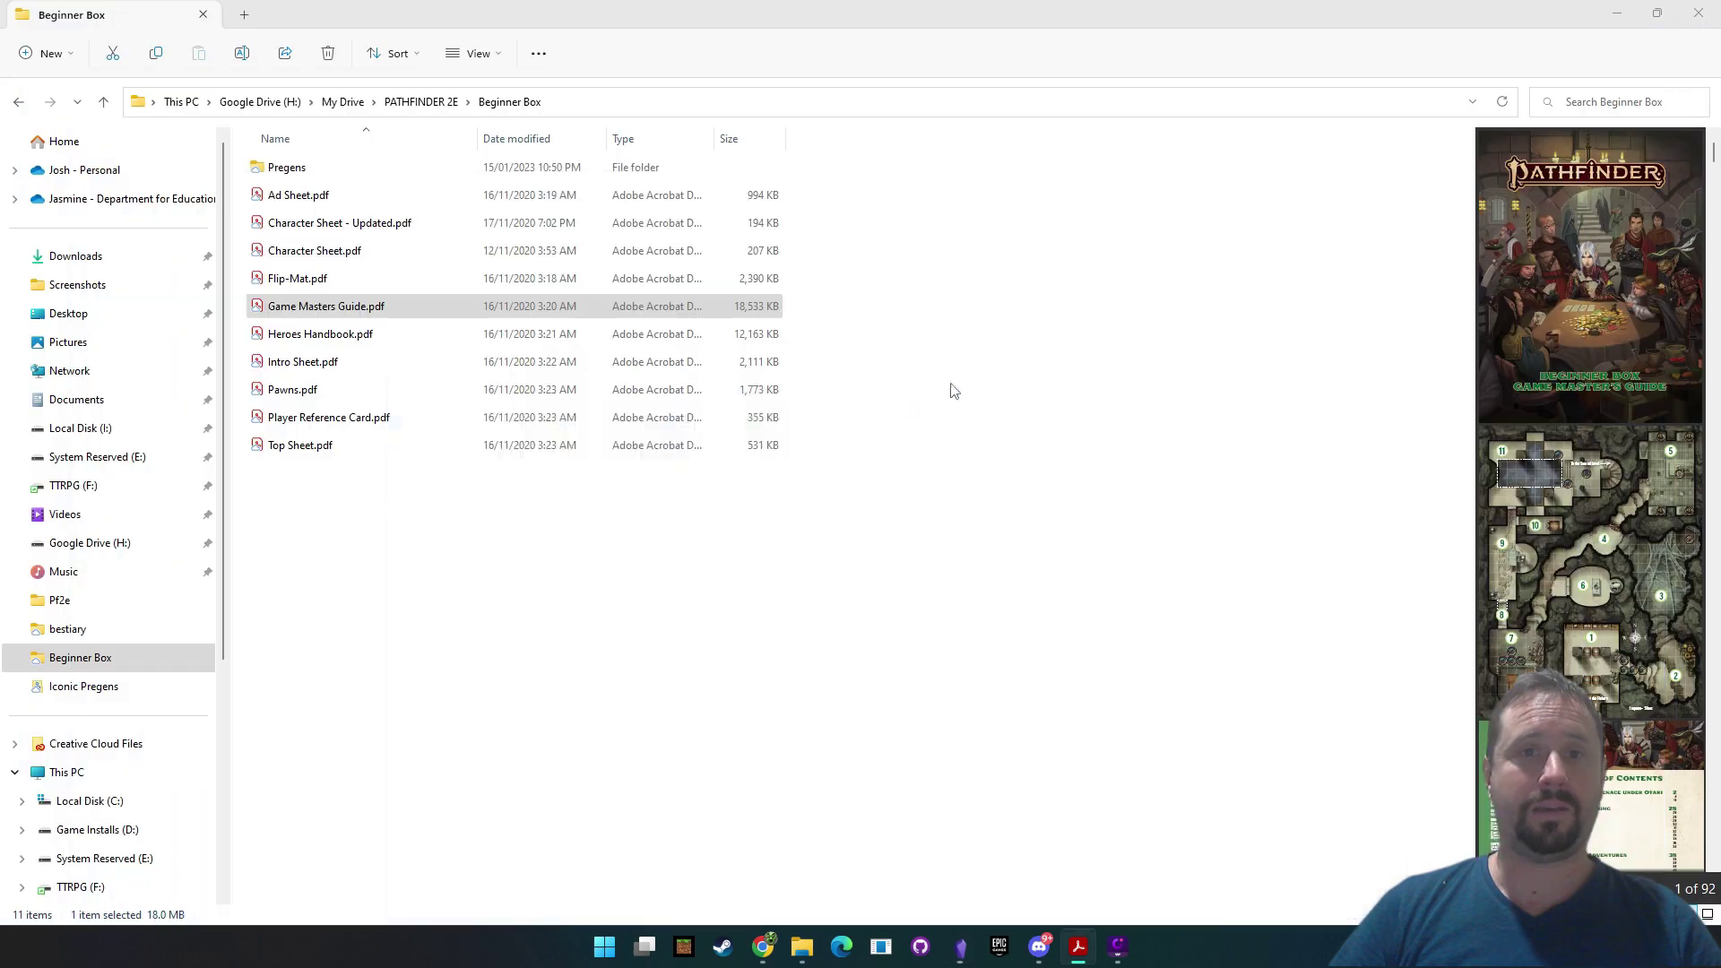
left_click(758, 955)
scroll(1410, 489, "down", 10)
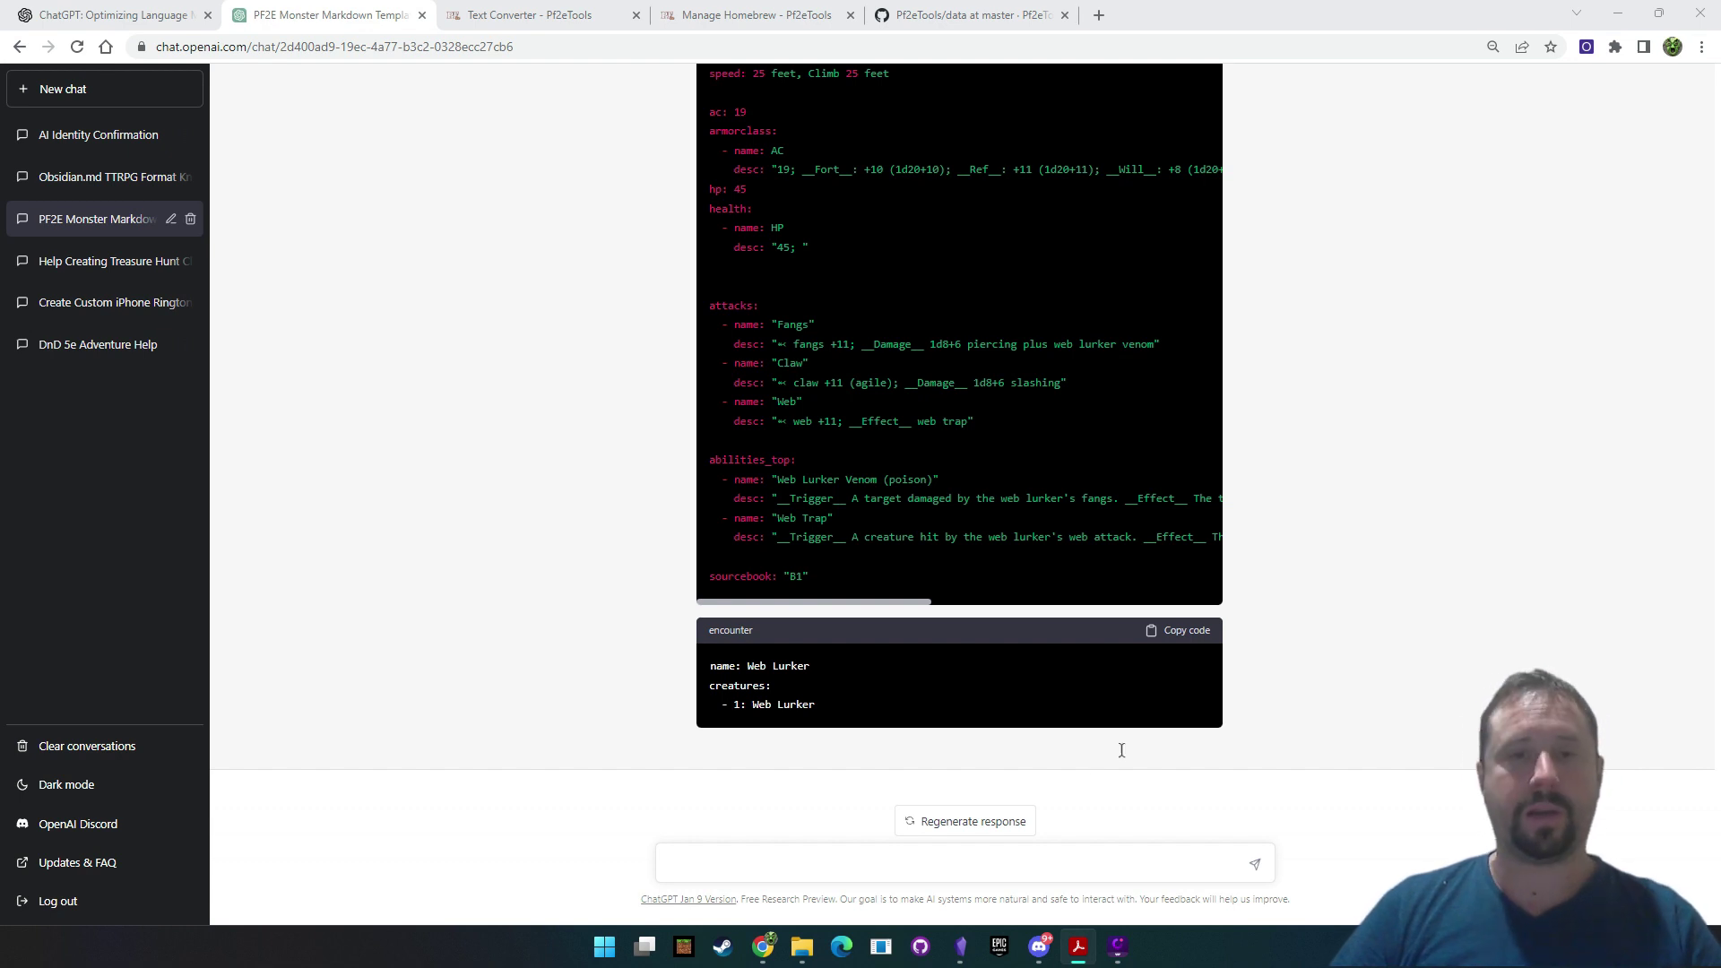
left_click(840, 852)
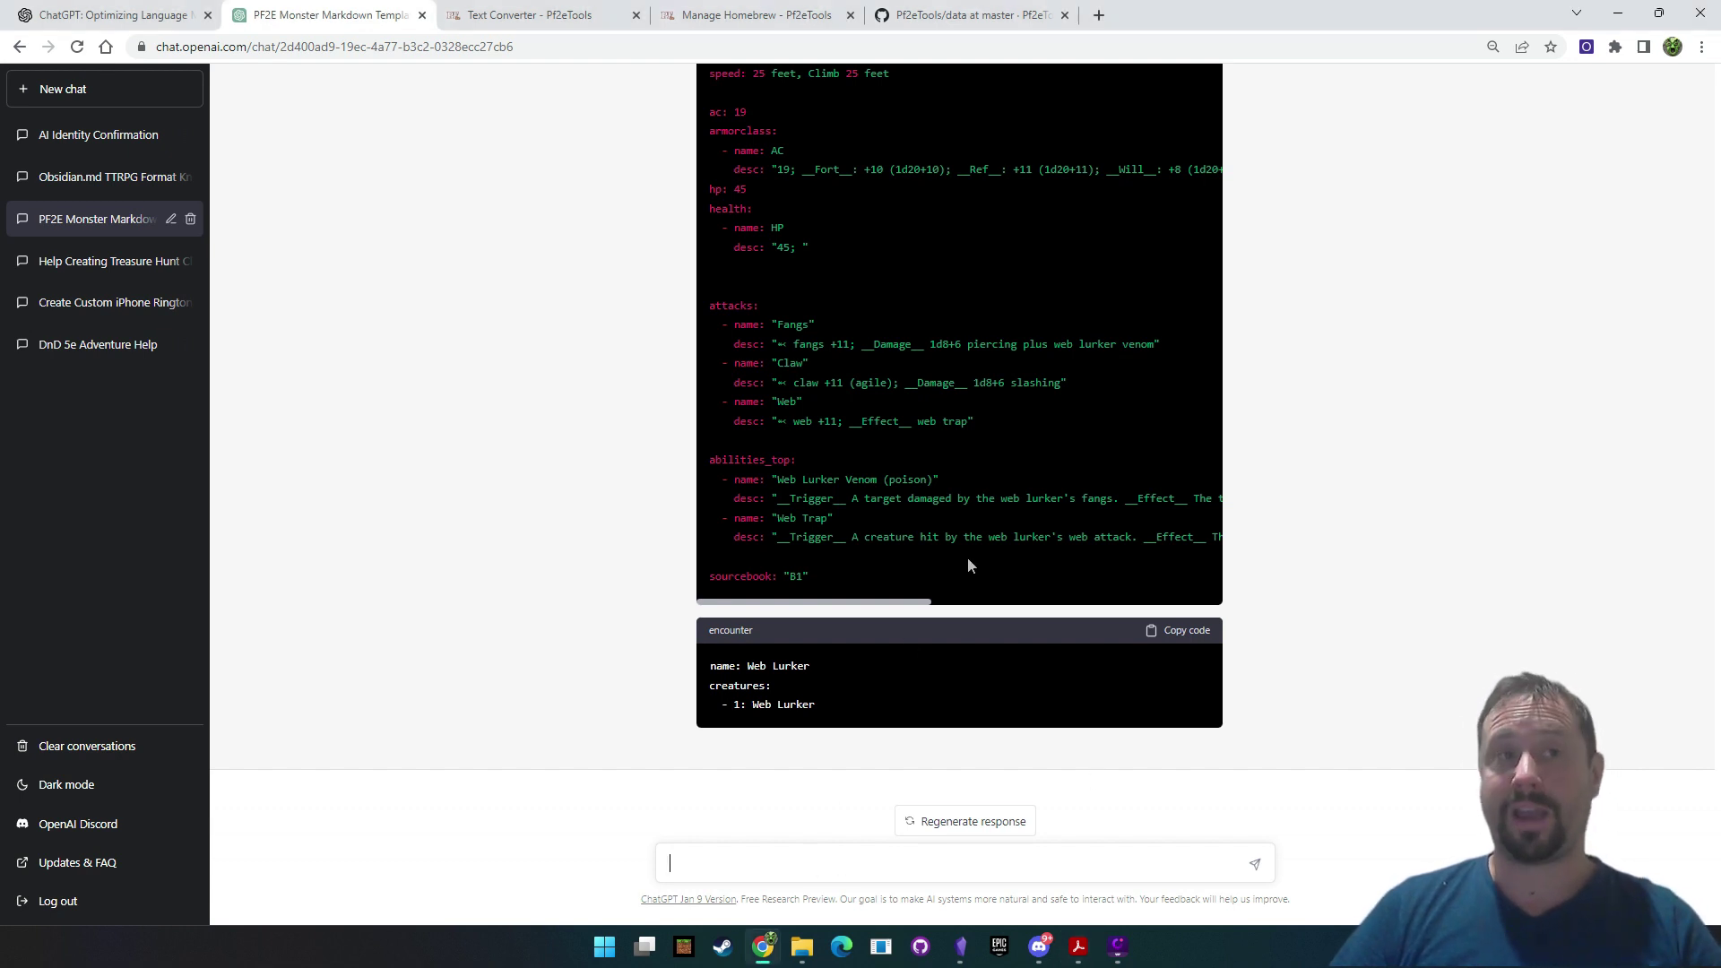
type("O")
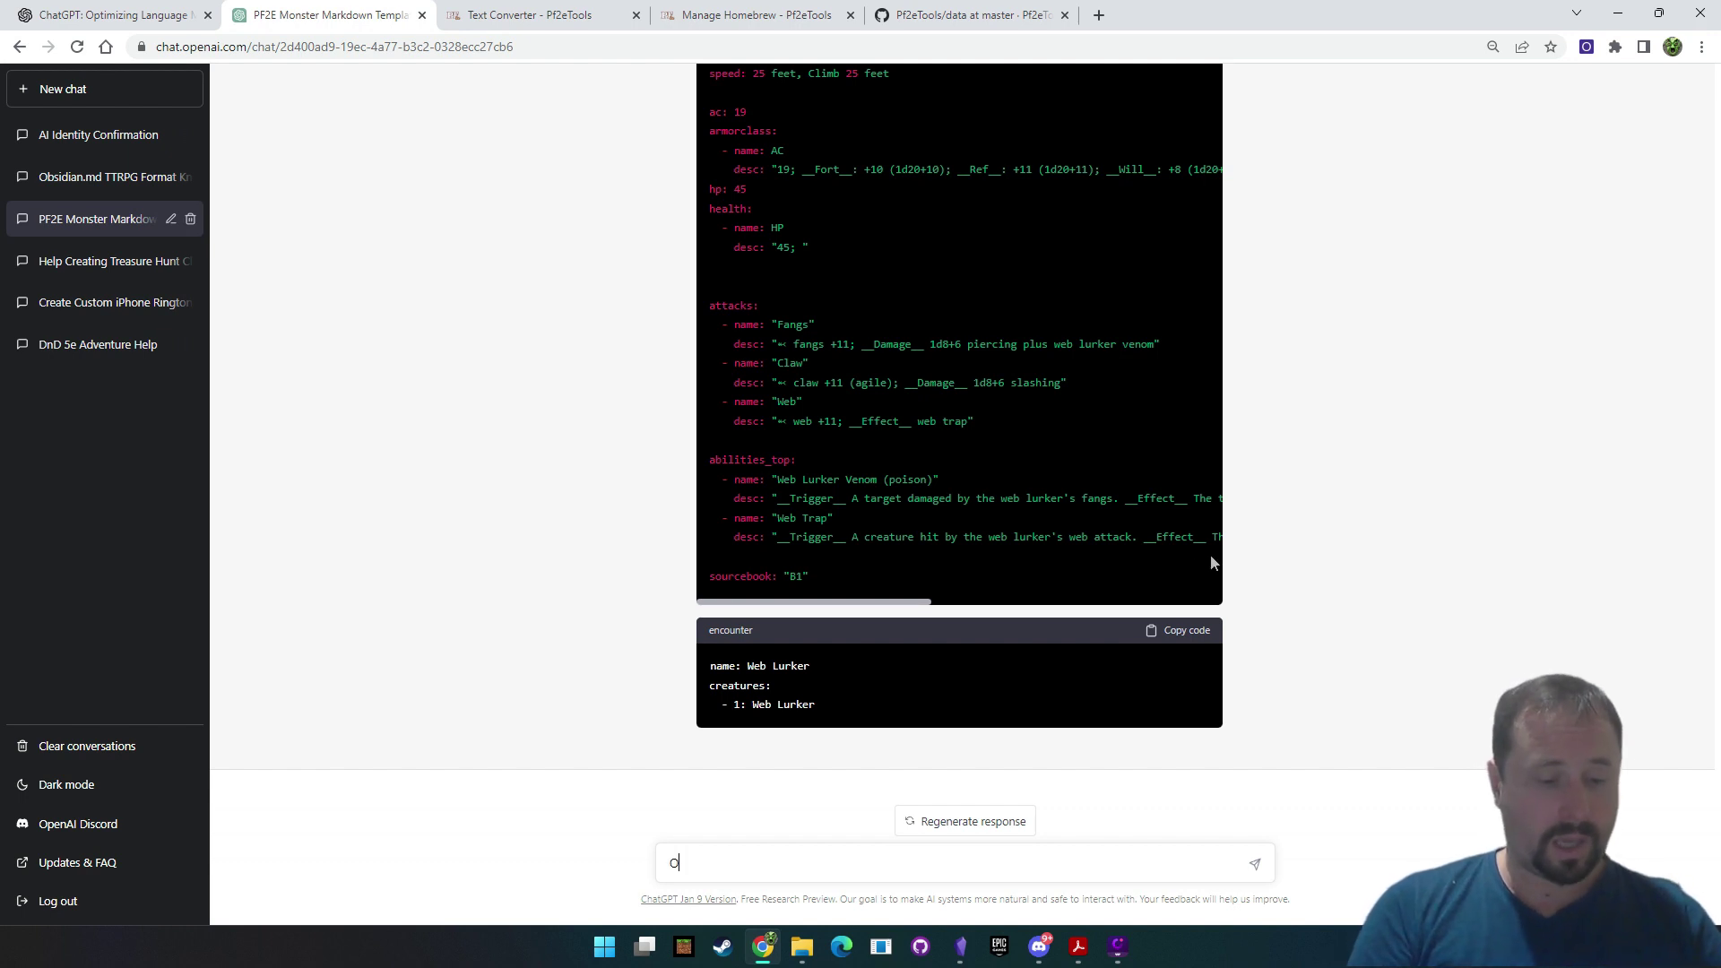
type("K cHATgpt CAN YOU")
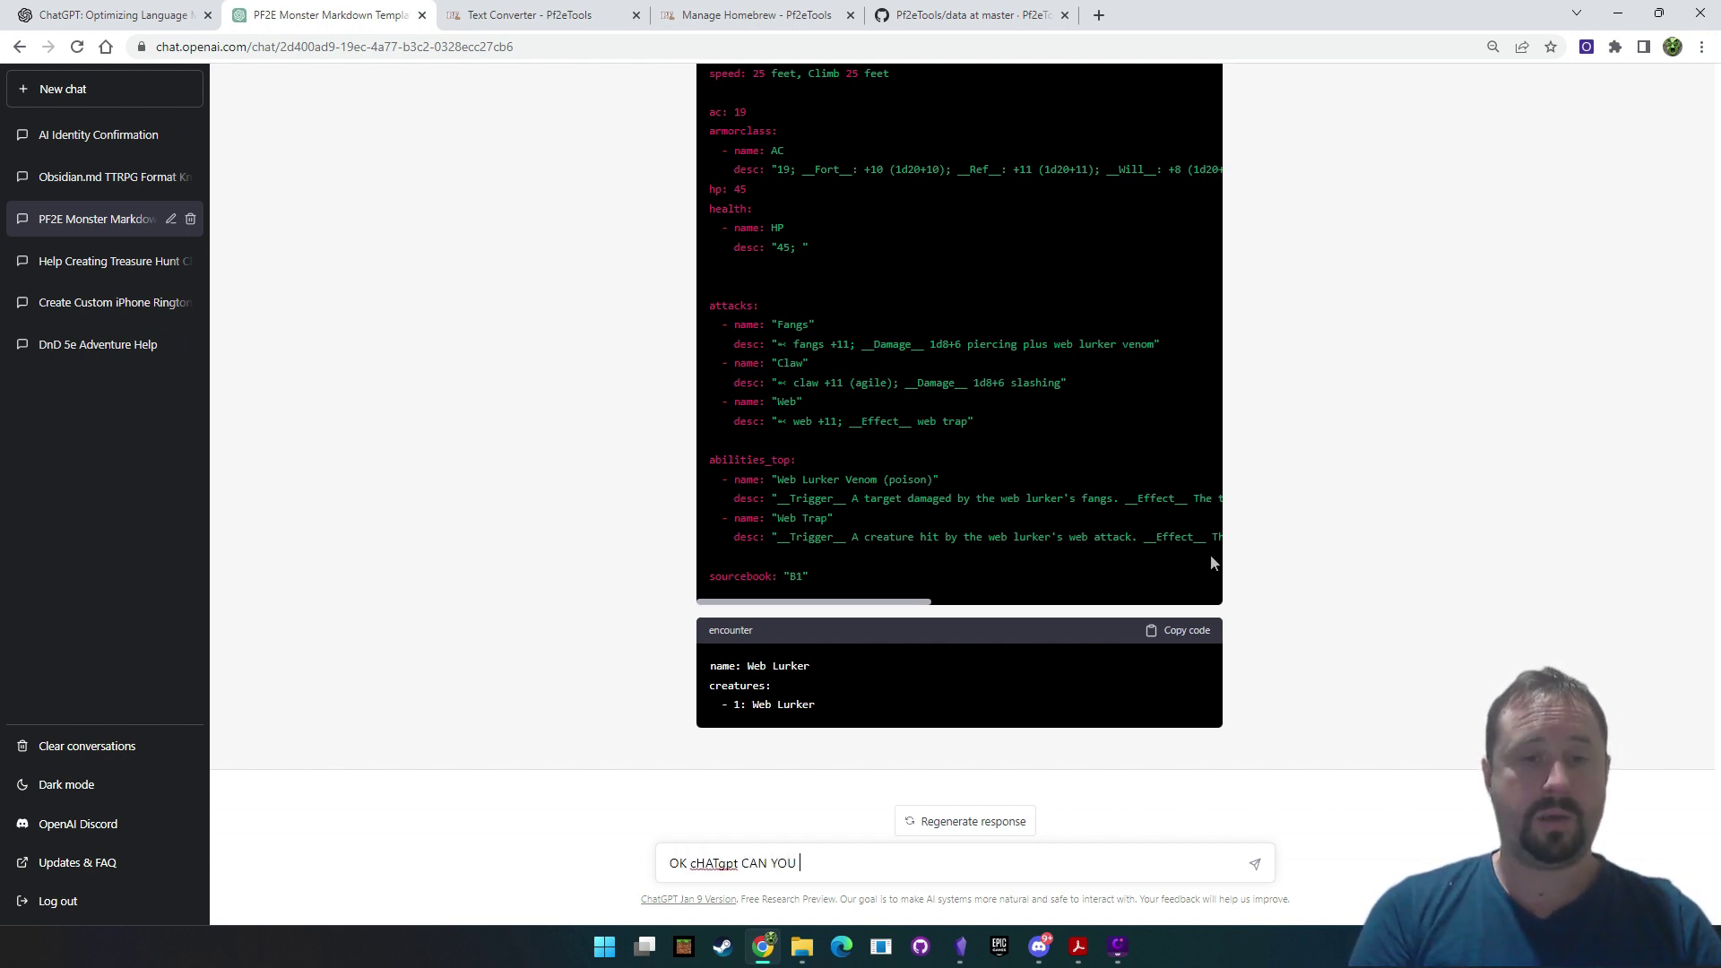
key("ctrl+a")
key("BackSpace")
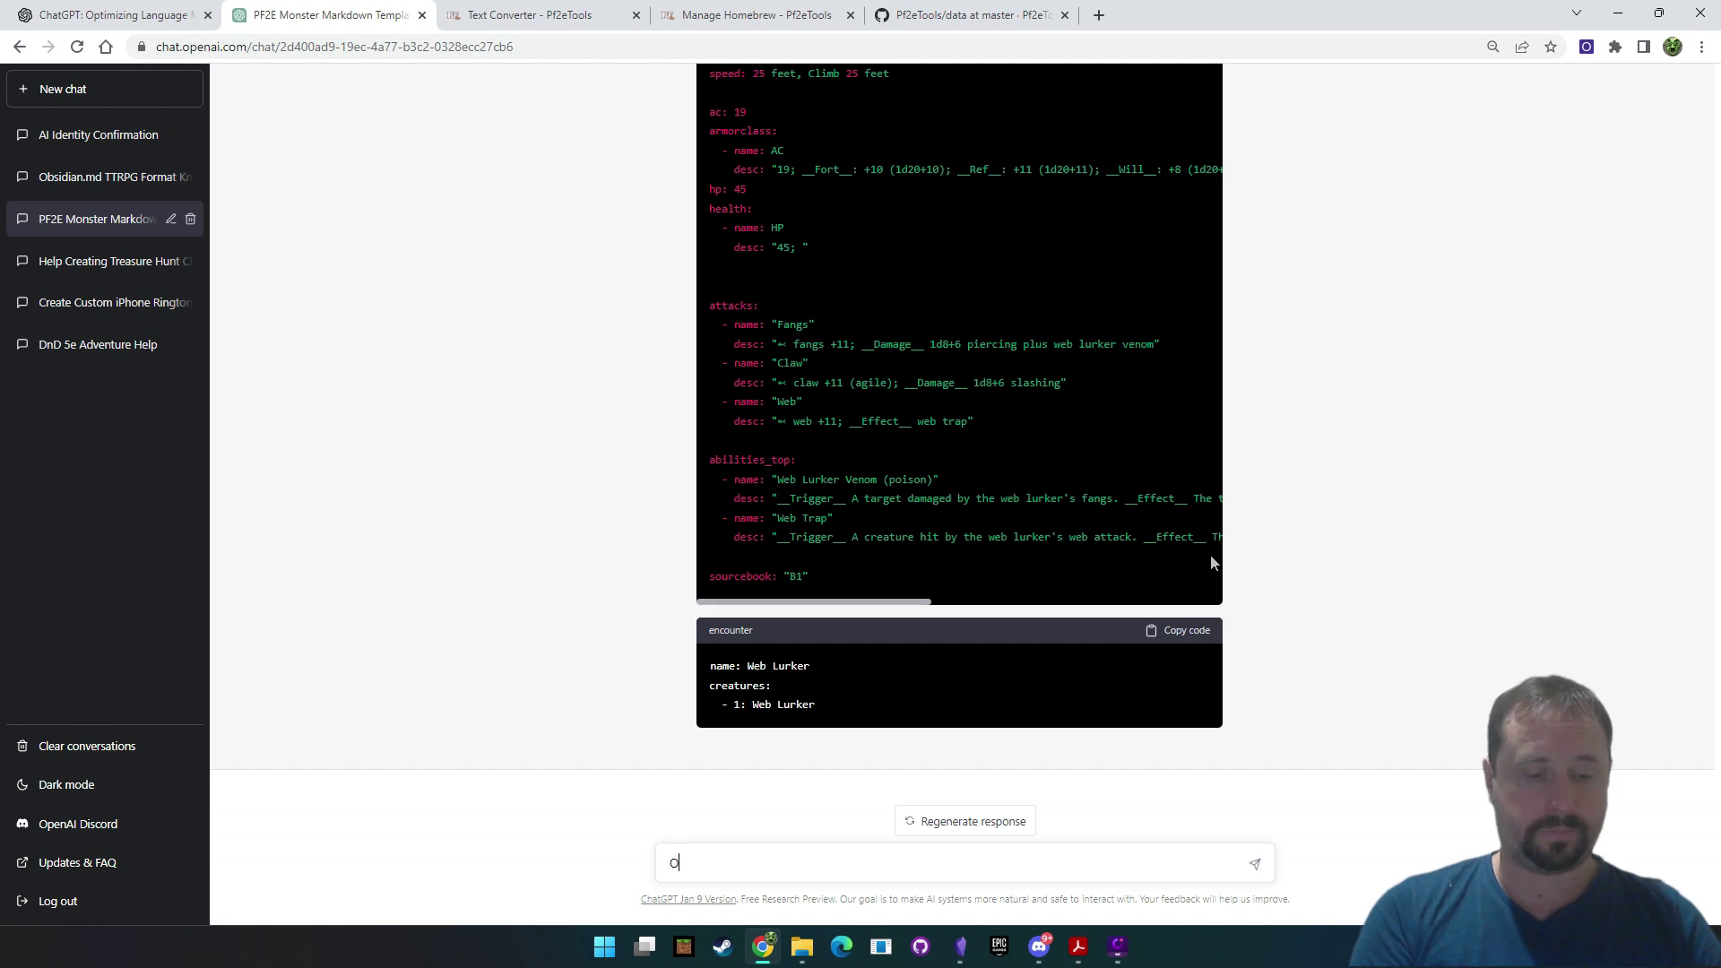
Begin a ChatGPT message with "Ok ChatGPT can you please convert this to the"
type("Ok ChatGPT ")
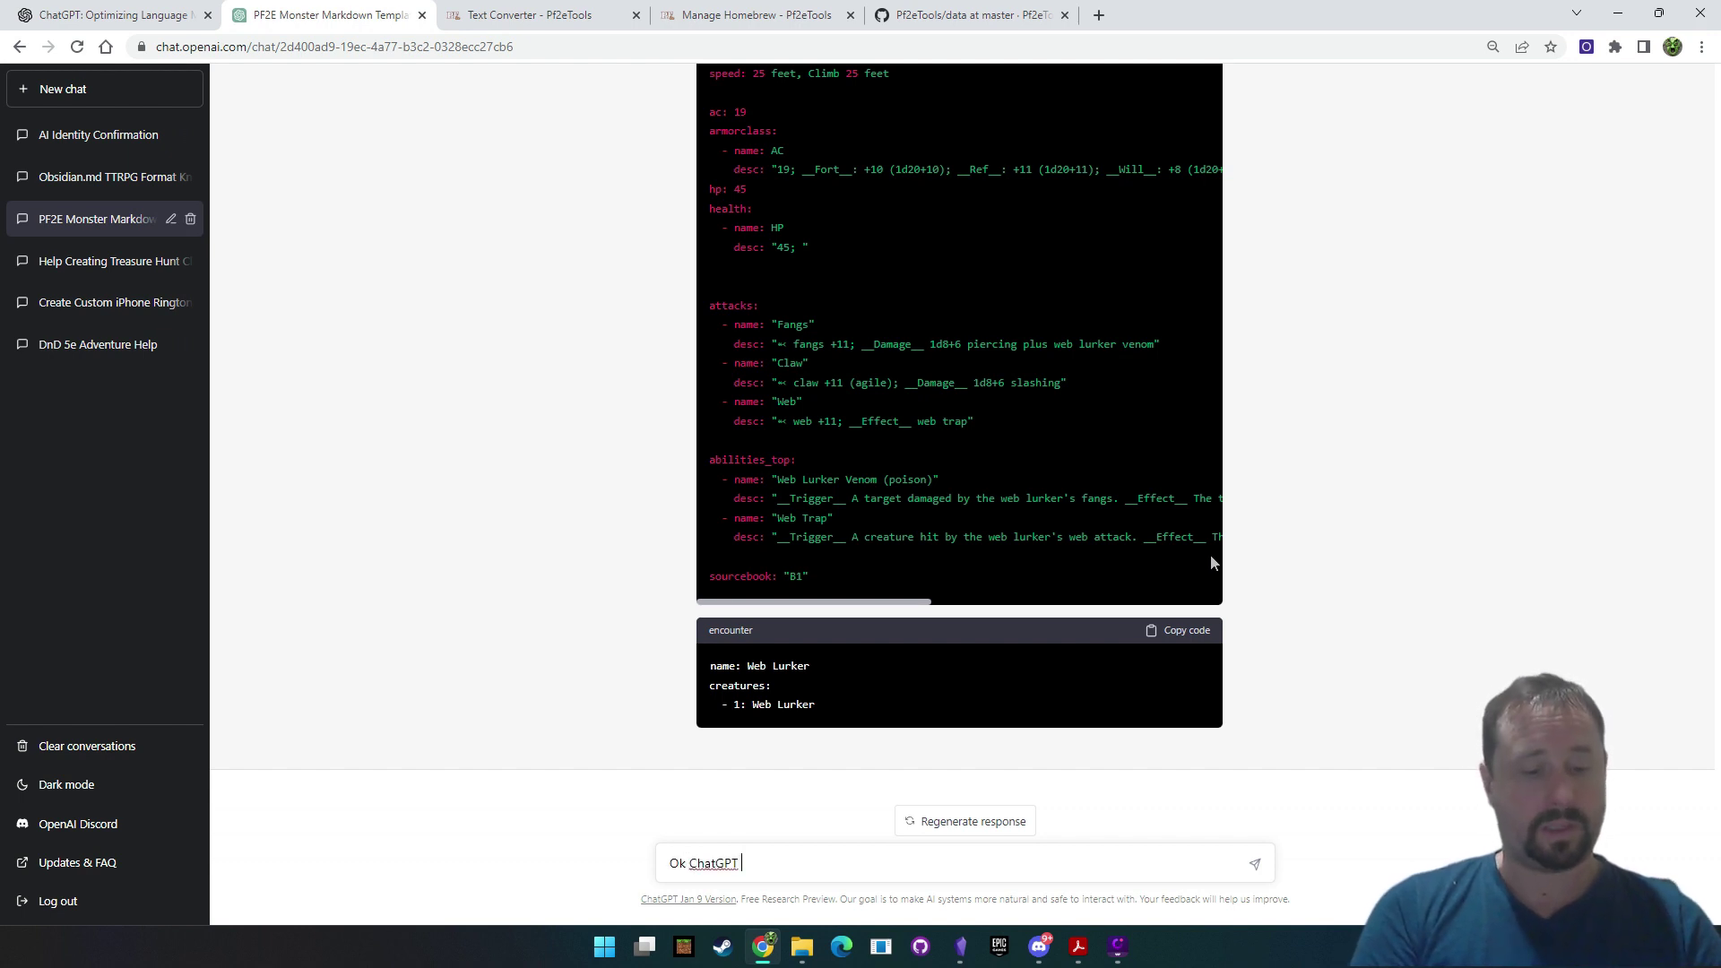
type("can you please conver ")
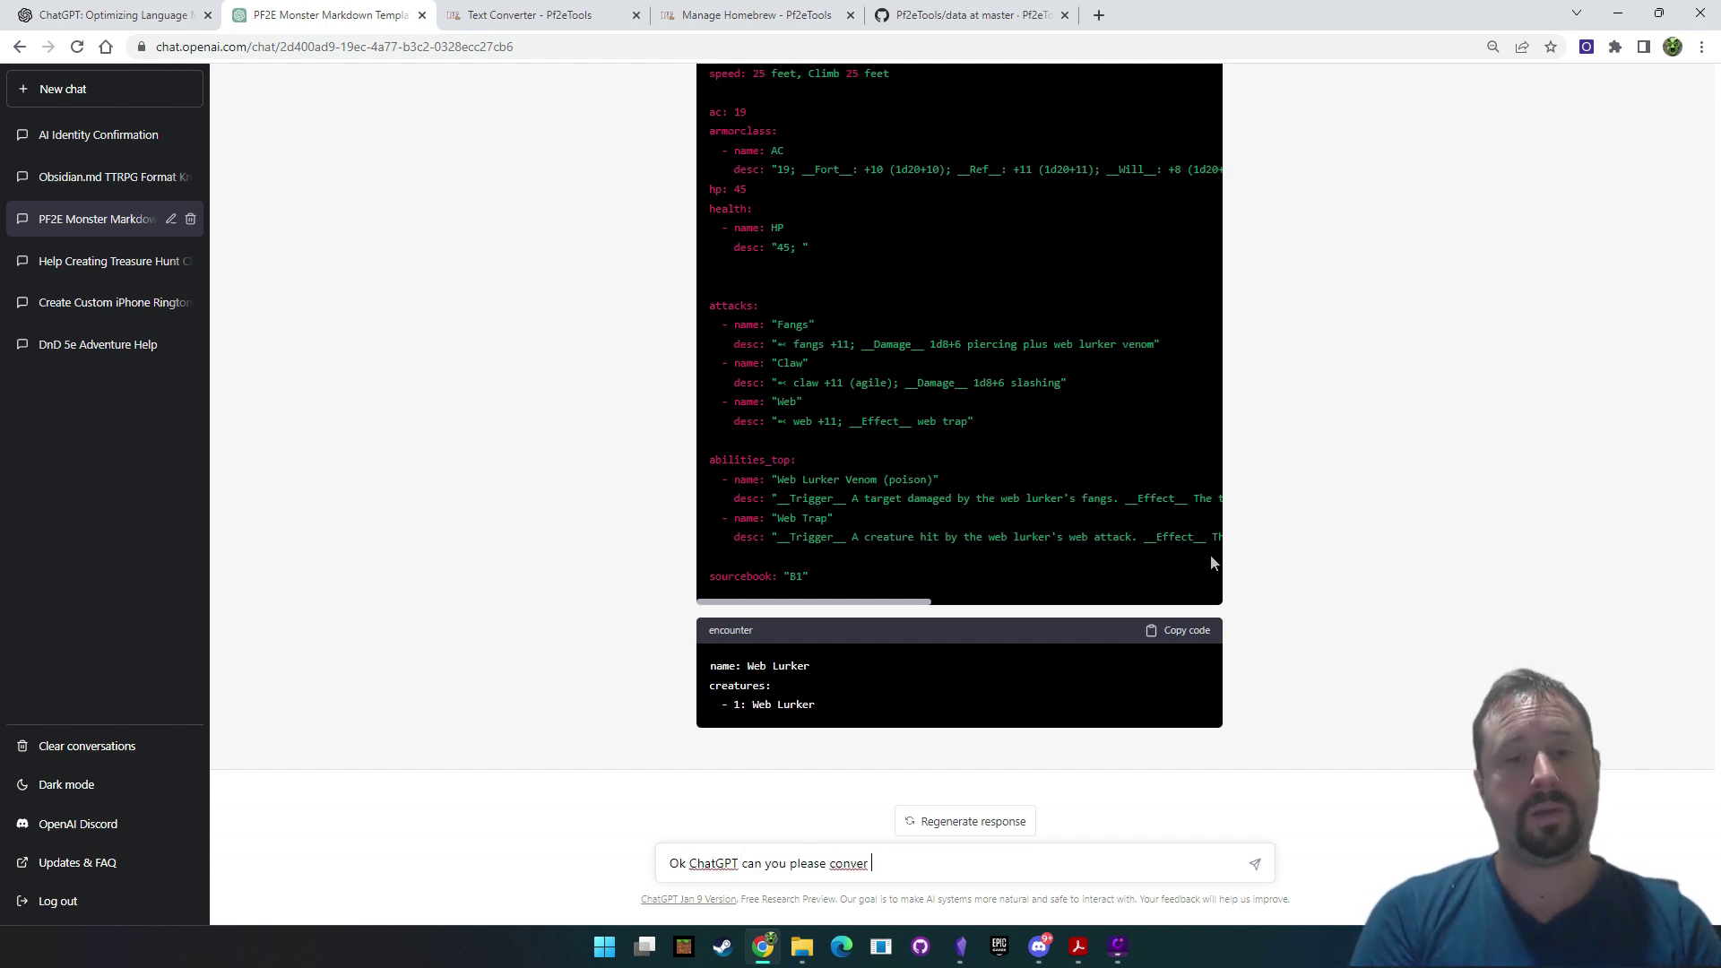
type("t this to th")
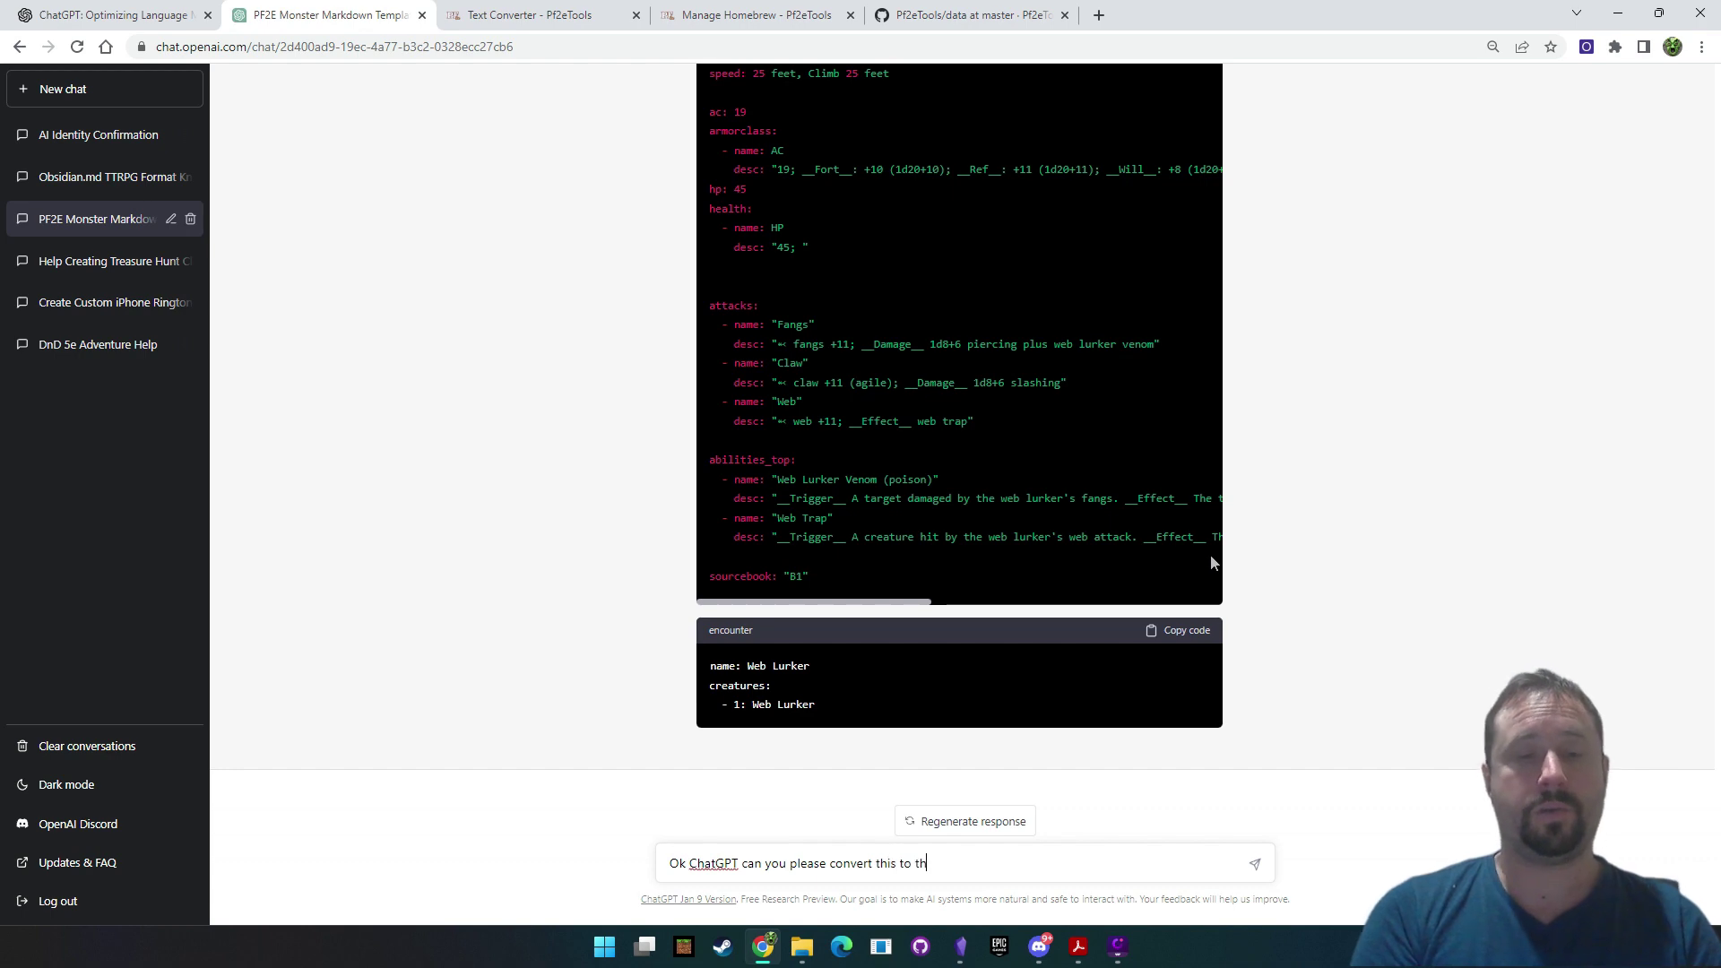
type("e")
Complete the sentence with the name "Obsidian PF2e TTRPG Template", including its quotation marks, copied from the earlier Web Lurker request
scroll(1207, 433, "up", 15)
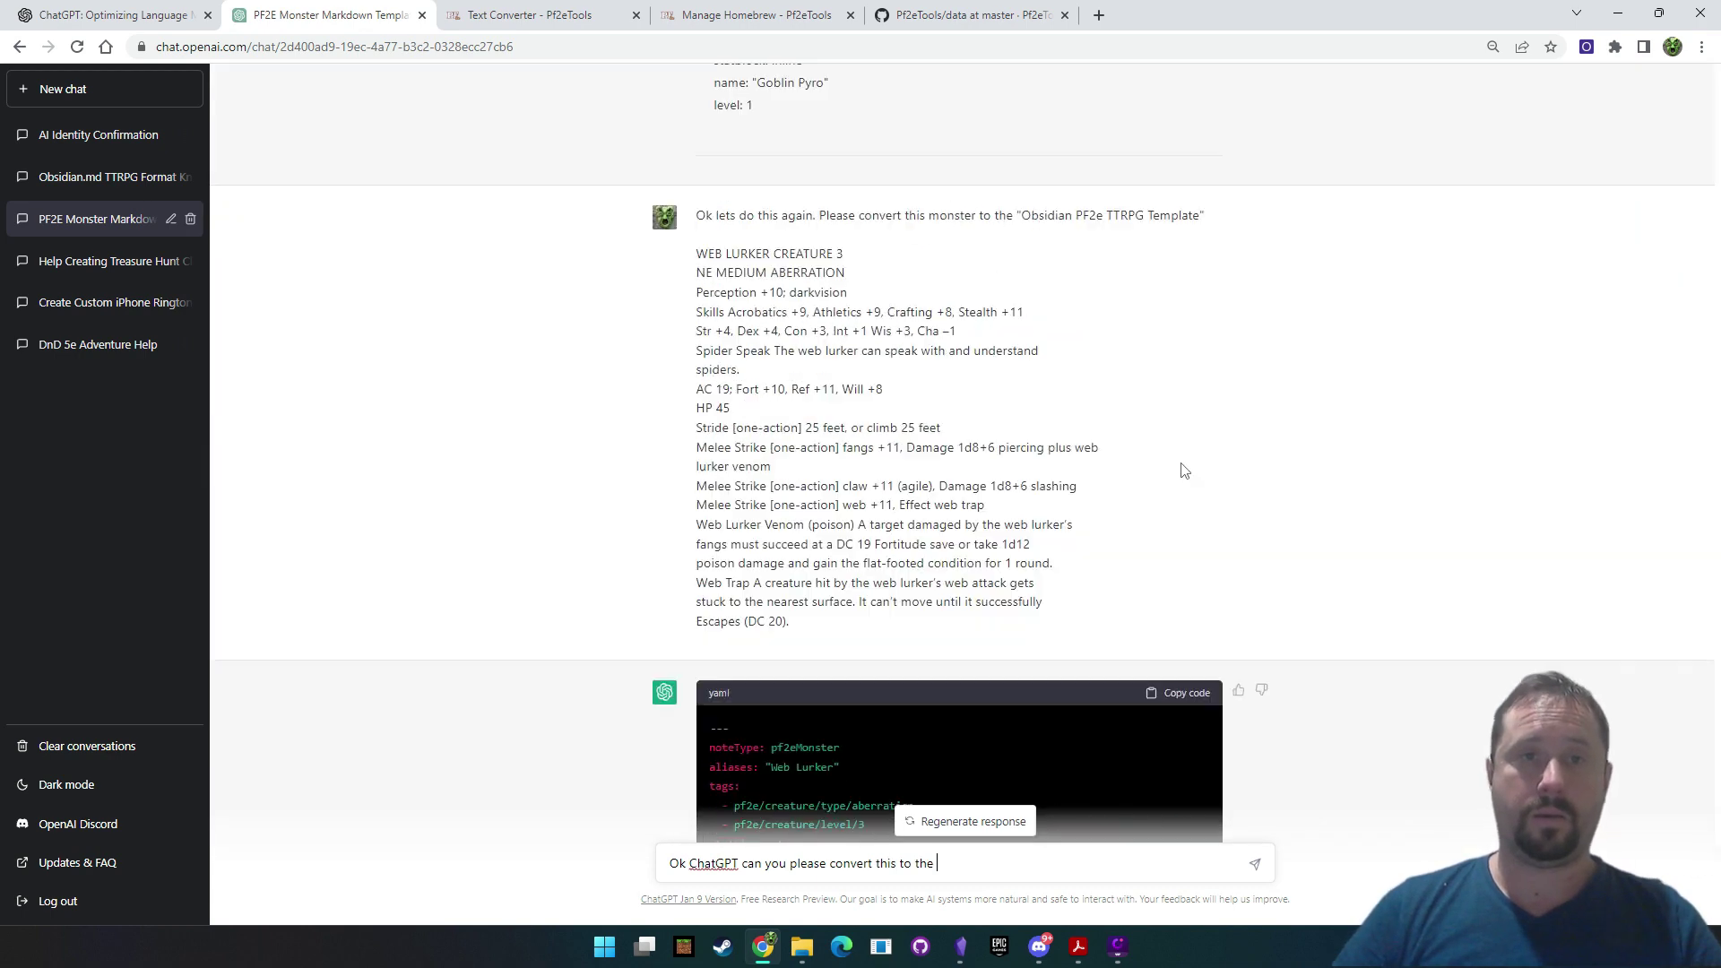
left_click_drag(1207, 448, 1020, 453)
key("ctrl+c")
scroll(1049, 460, "down", 15)
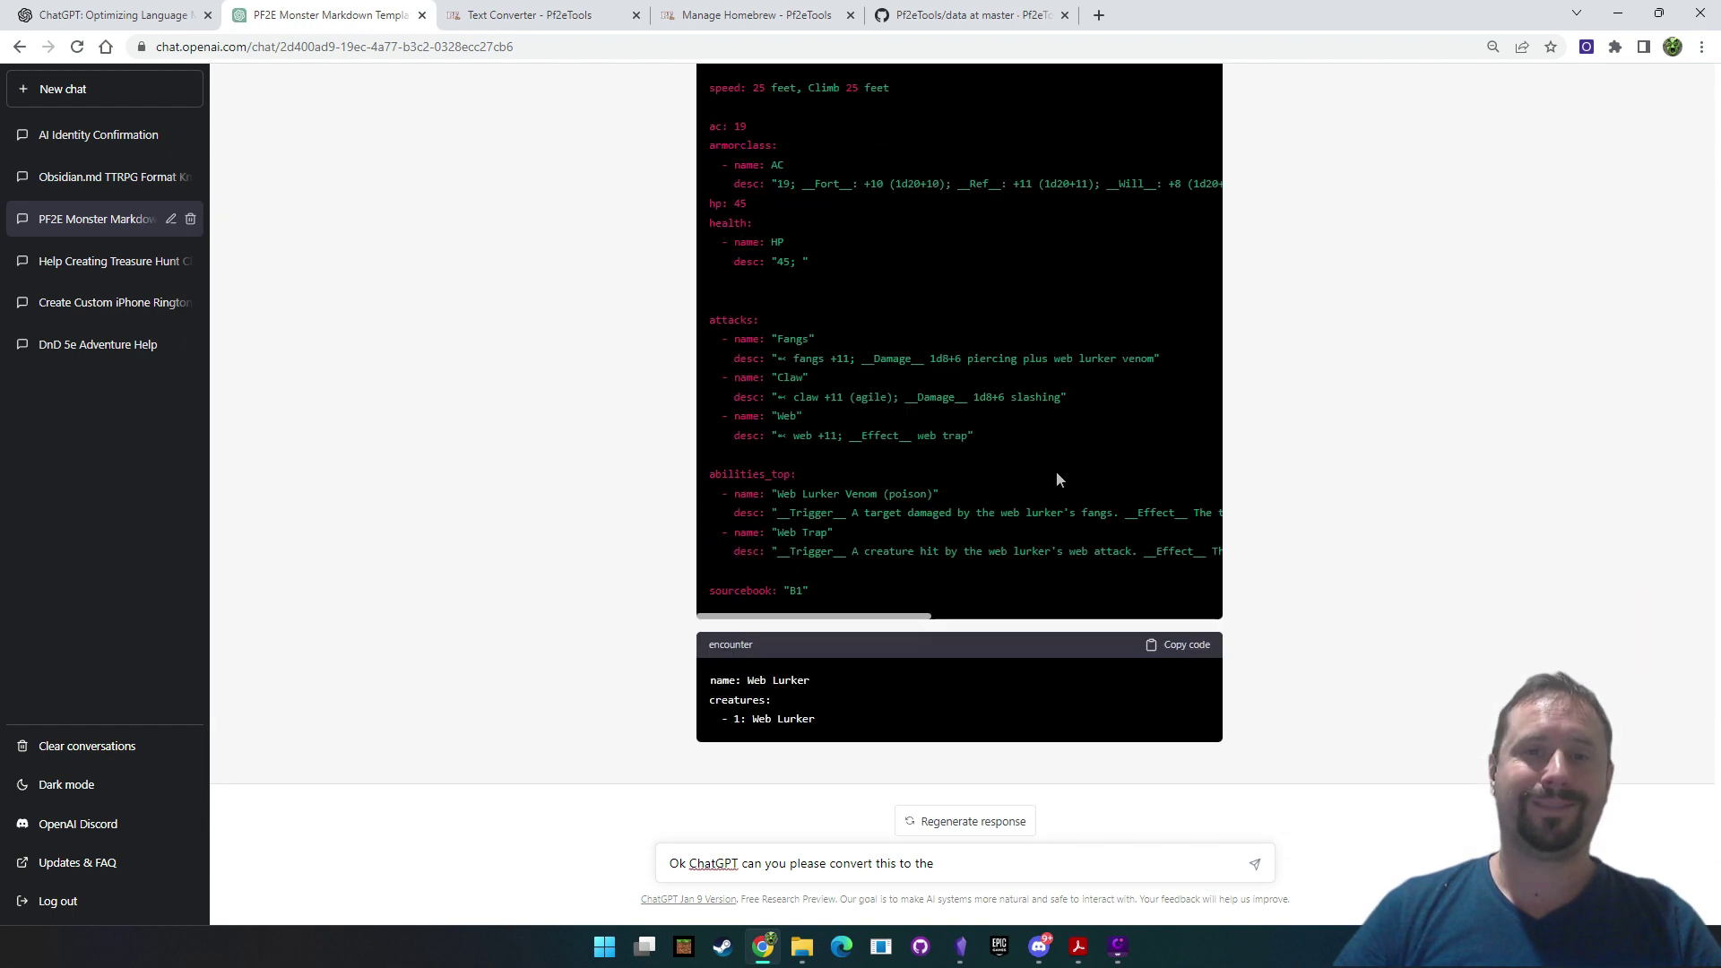
left_click(979, 867)
key("ctrl+v")
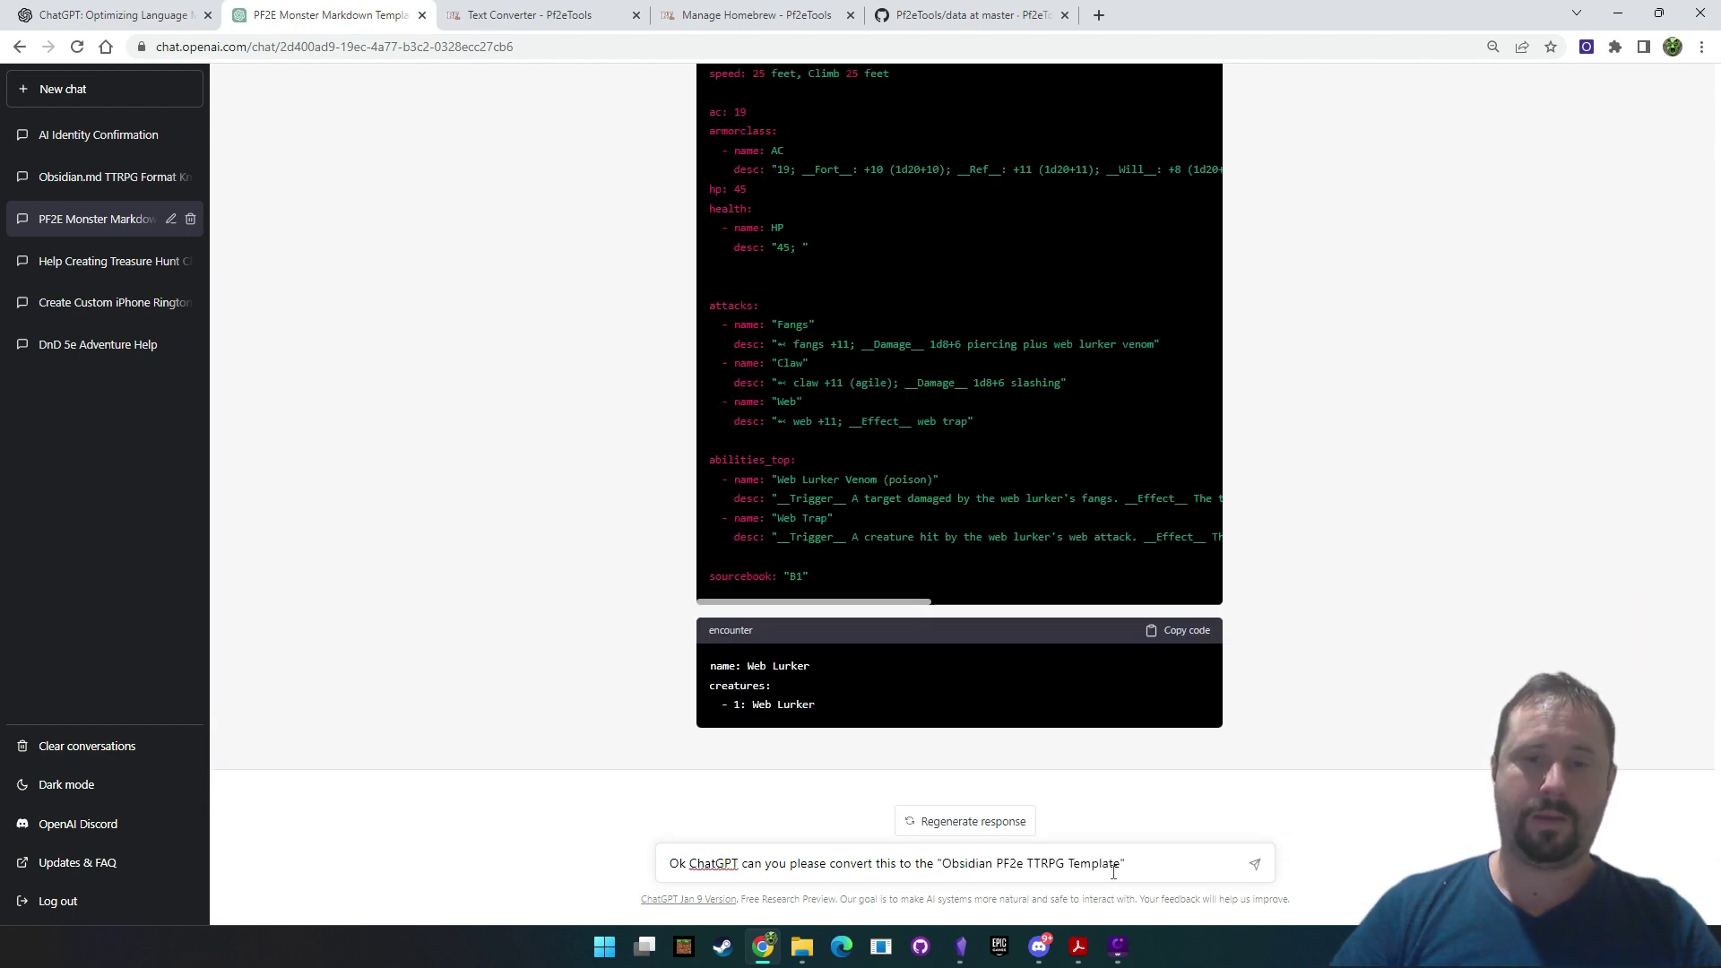
Add the orc's creature text, with its battle axe, fist and javelin strikes, on a new line below the request
key("shift+Return")
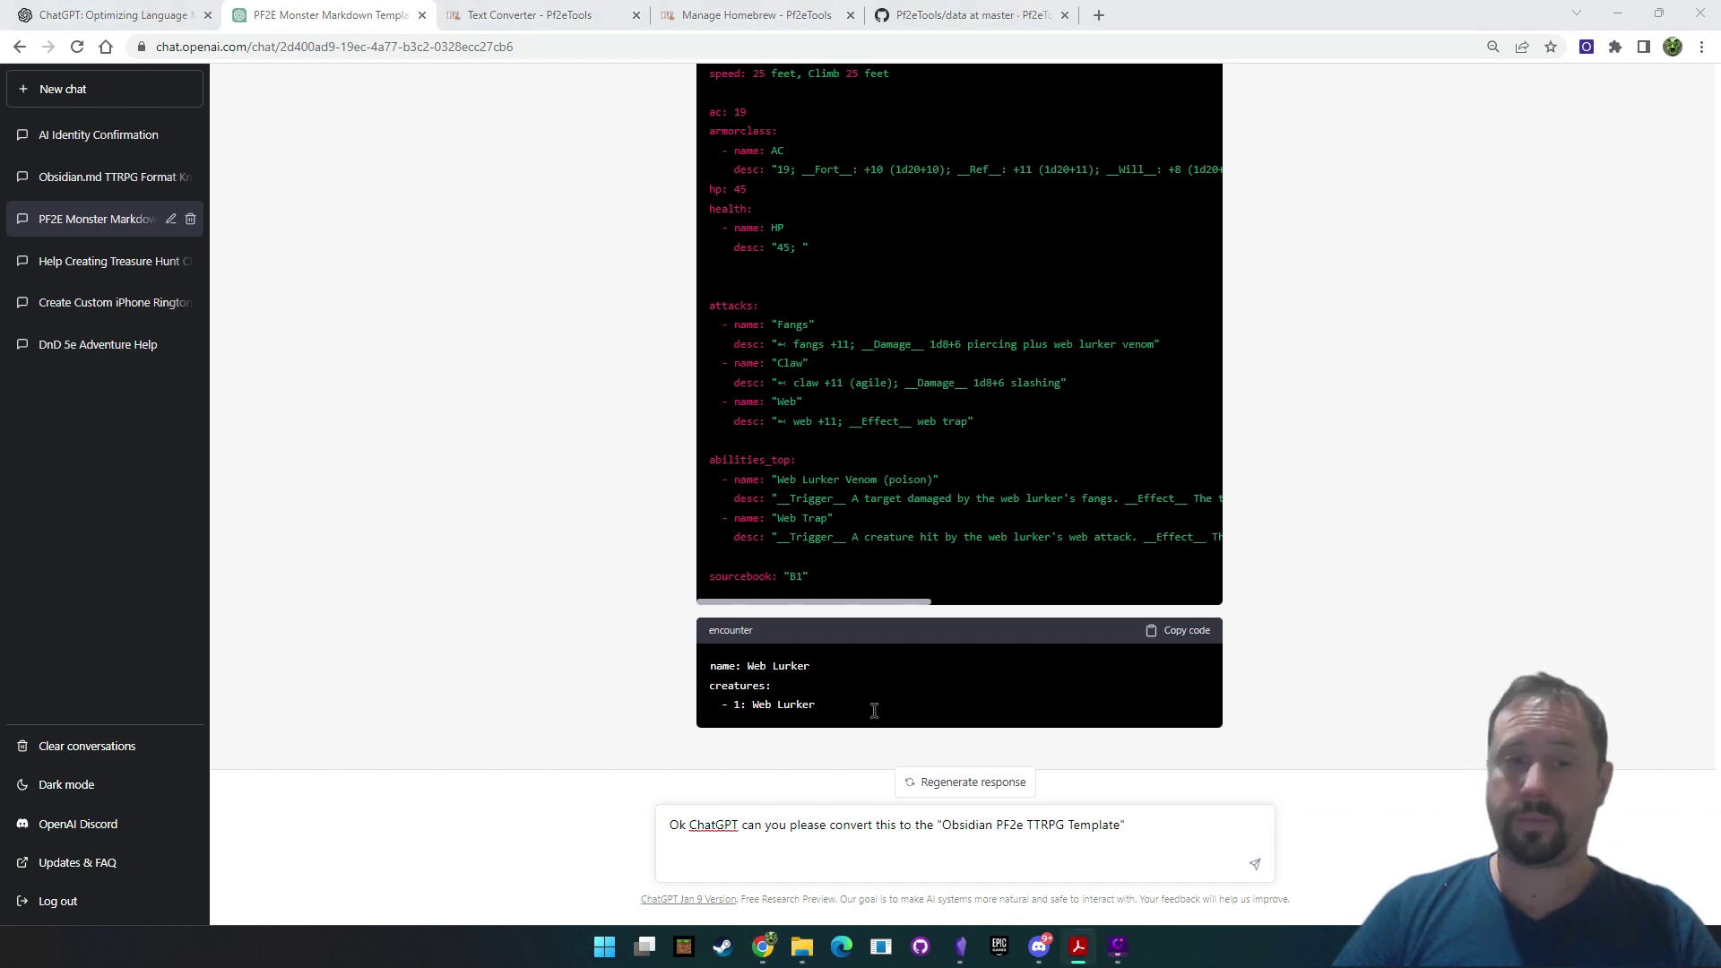
left_click(1067, 871)
key("ctrl+v")
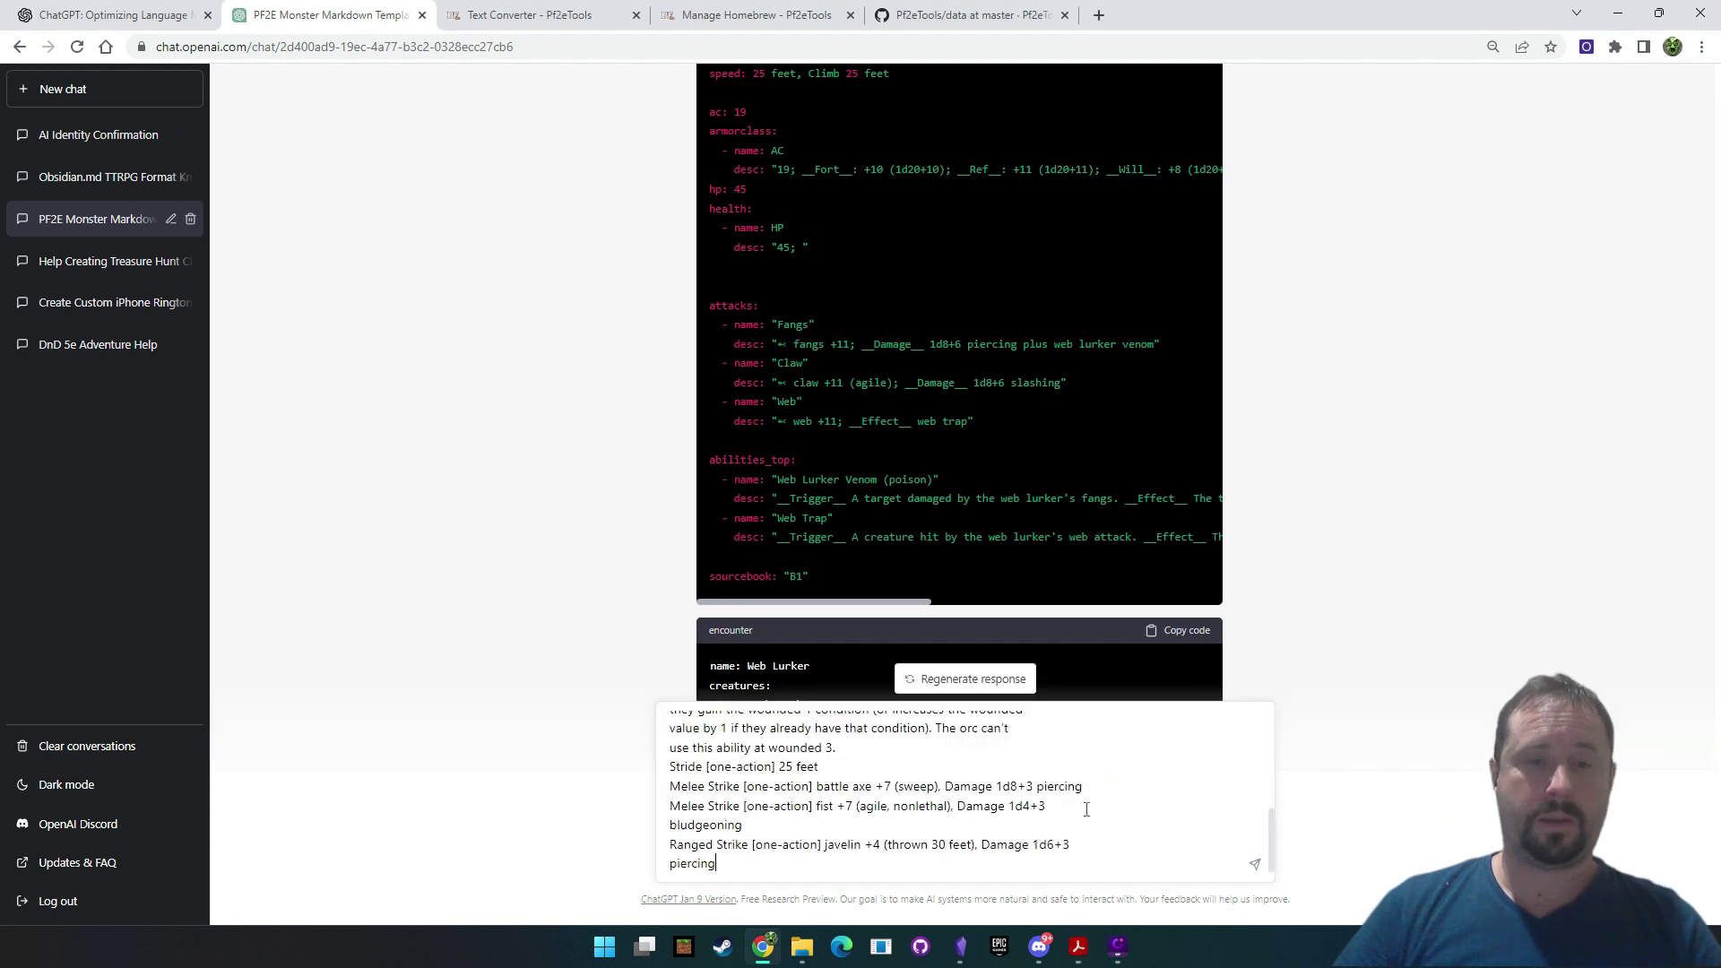
Send the orc conversion request and review the Orc Scrapper reply against the submitted creature text
key("Return")
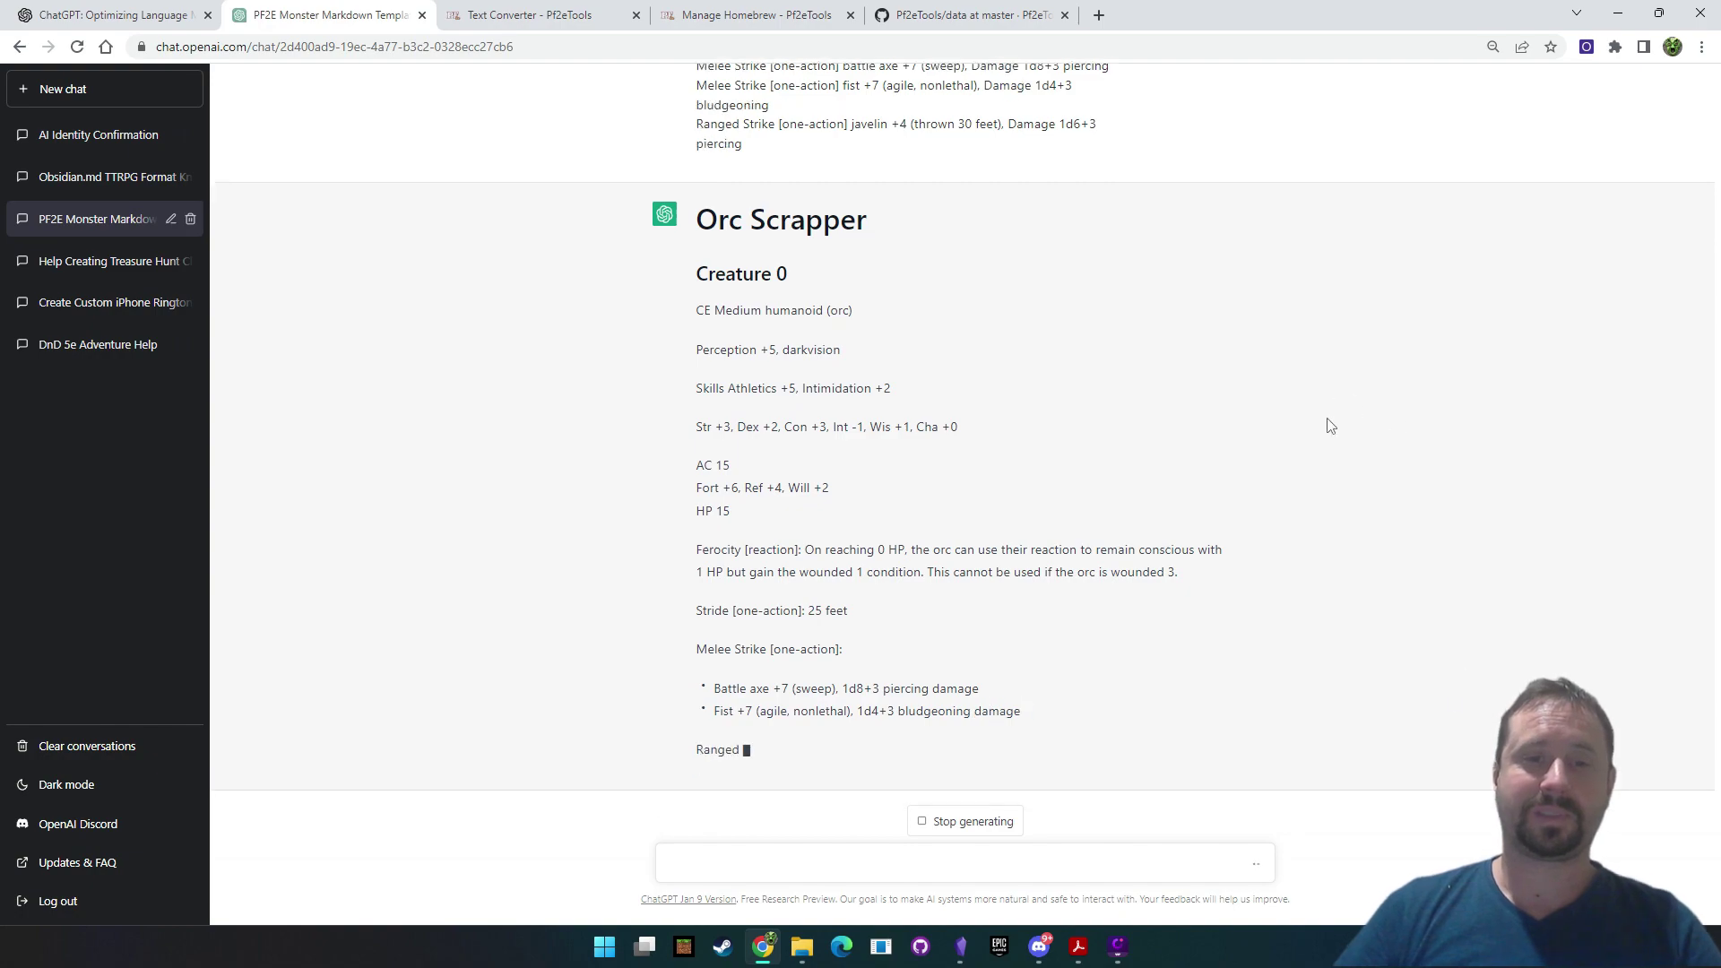
scroll(1326, 427, "up", 5)
scroll(1328, 412, "up", 15)
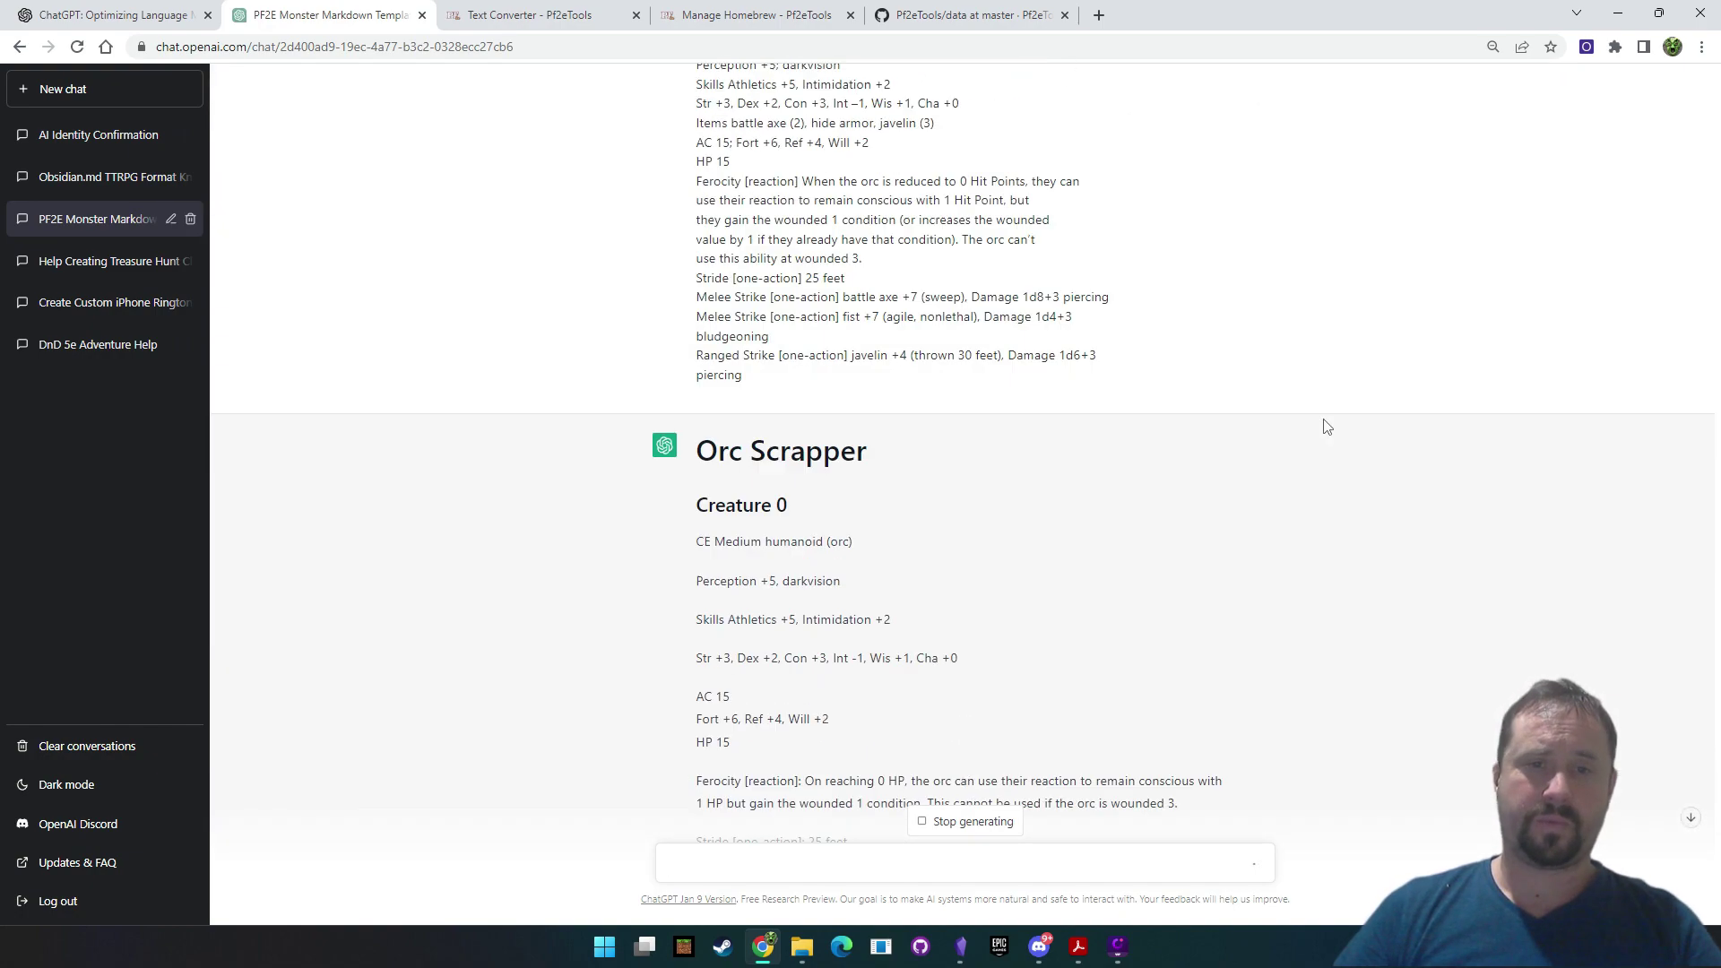
scroll(1339, 386, "down", 15)
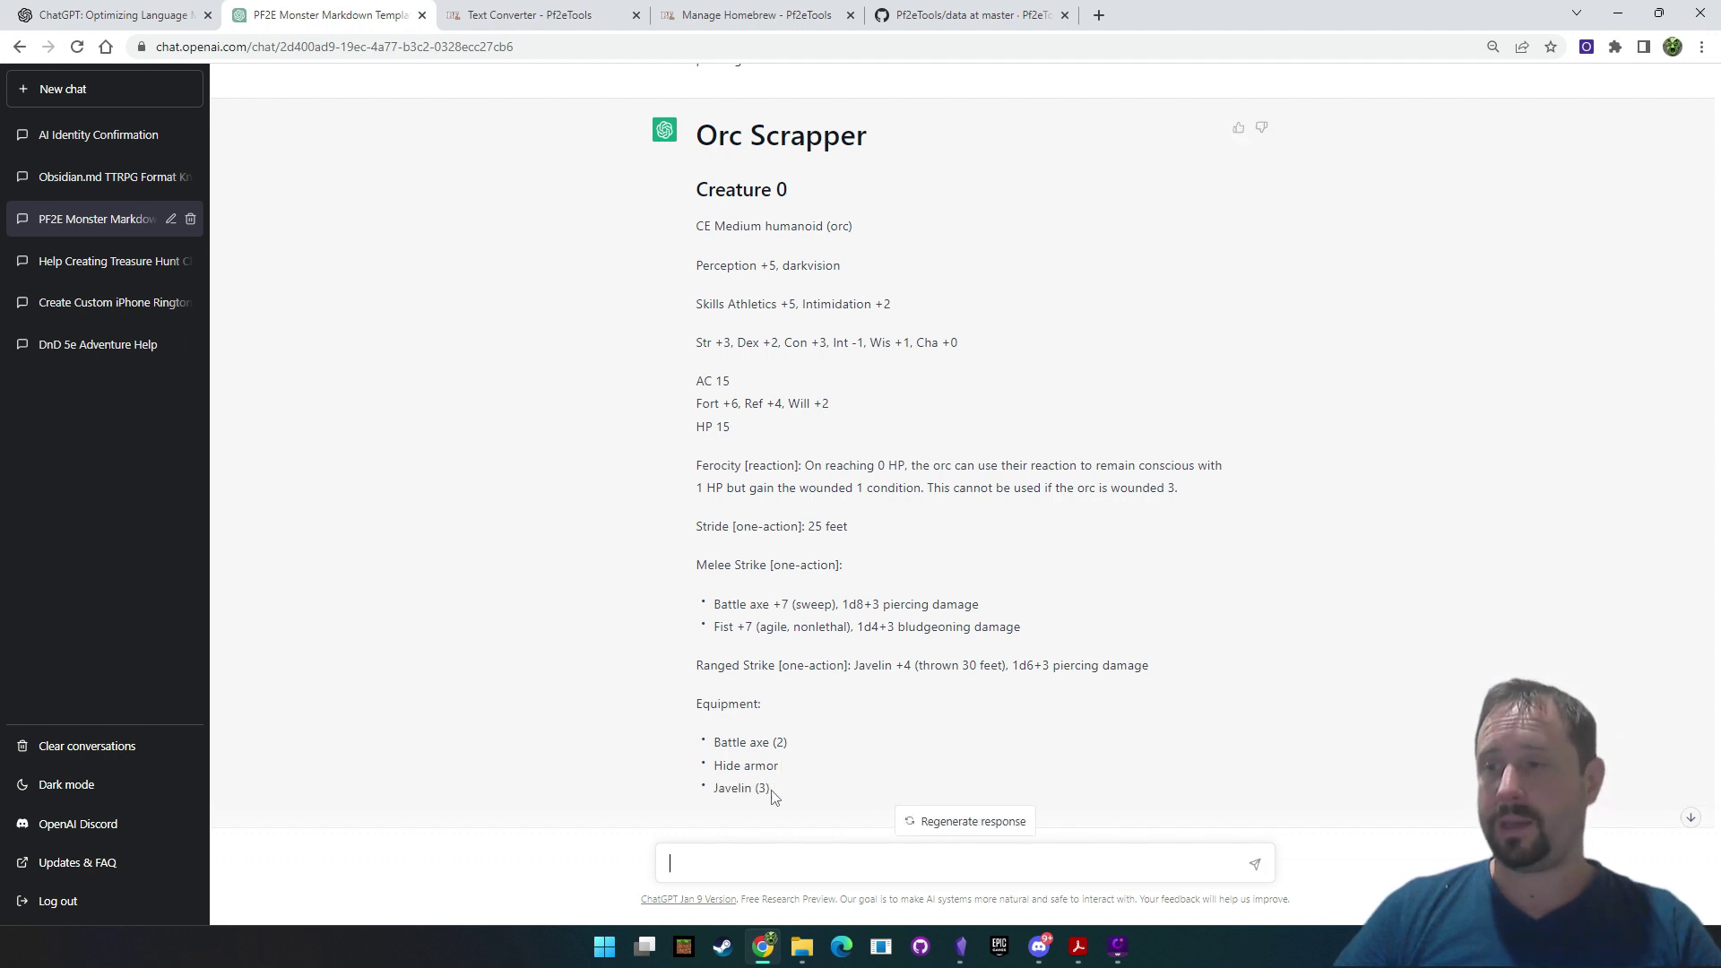
scroll(1201, 536, "down", 1)
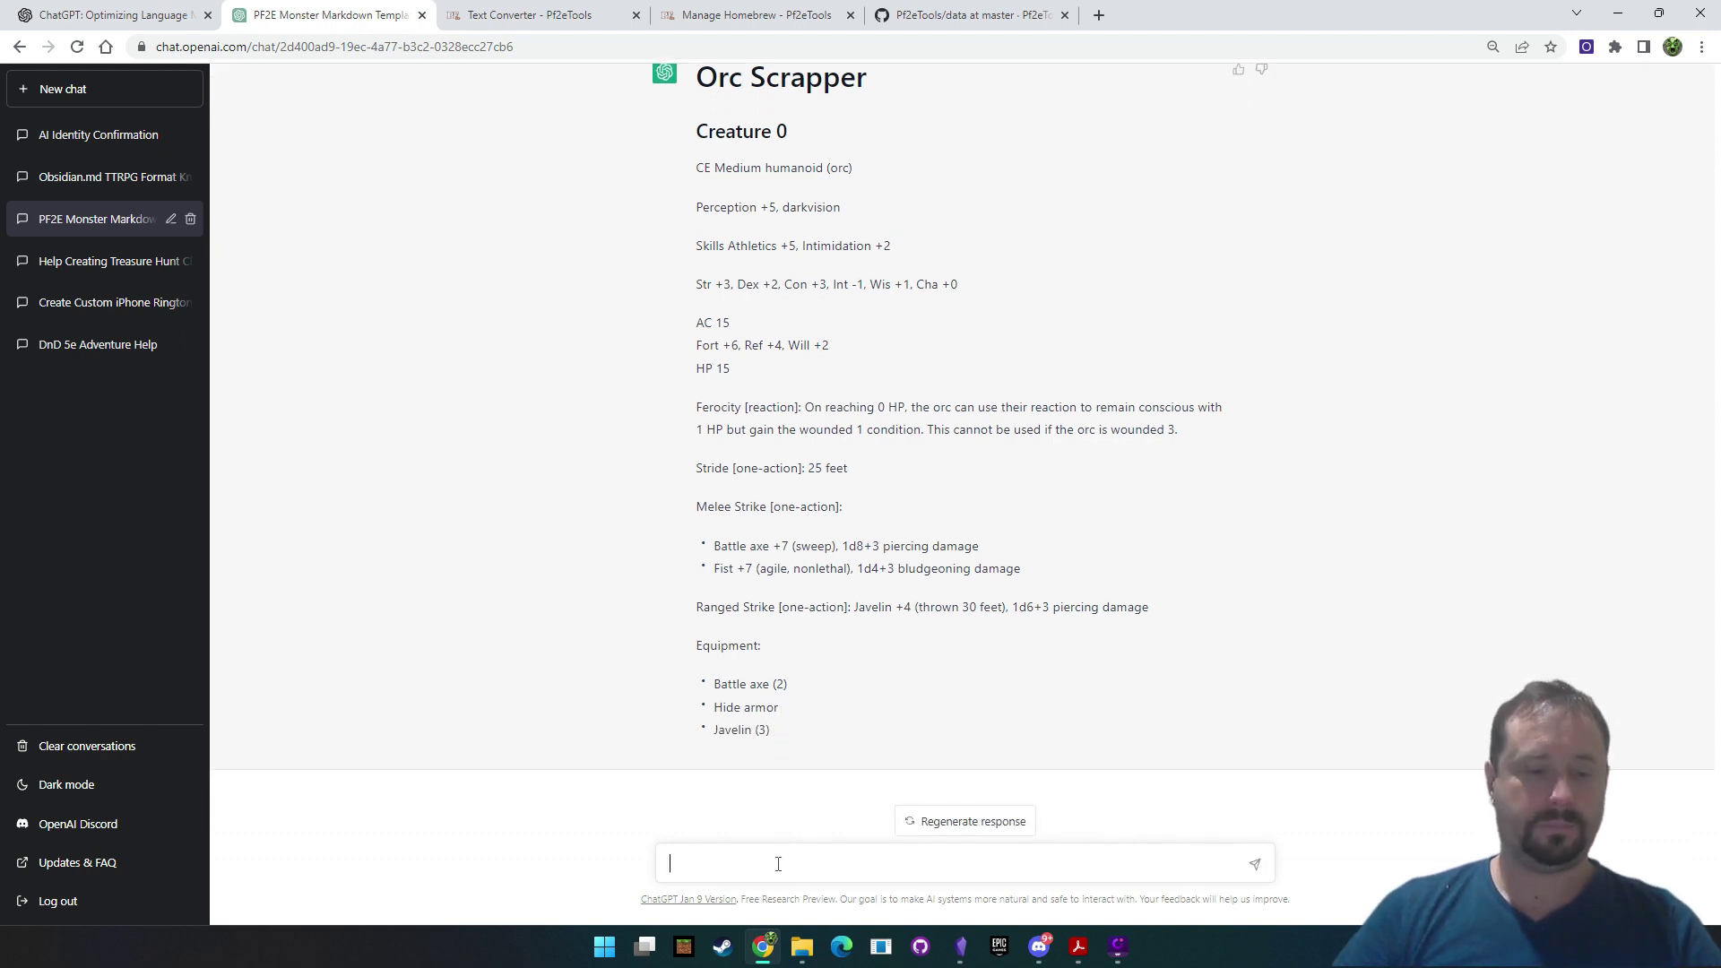
Begin a reply with "This is not the format I asked for. We just discussed this above." and copy the quoted template name from the orc request
type("This is not the ")
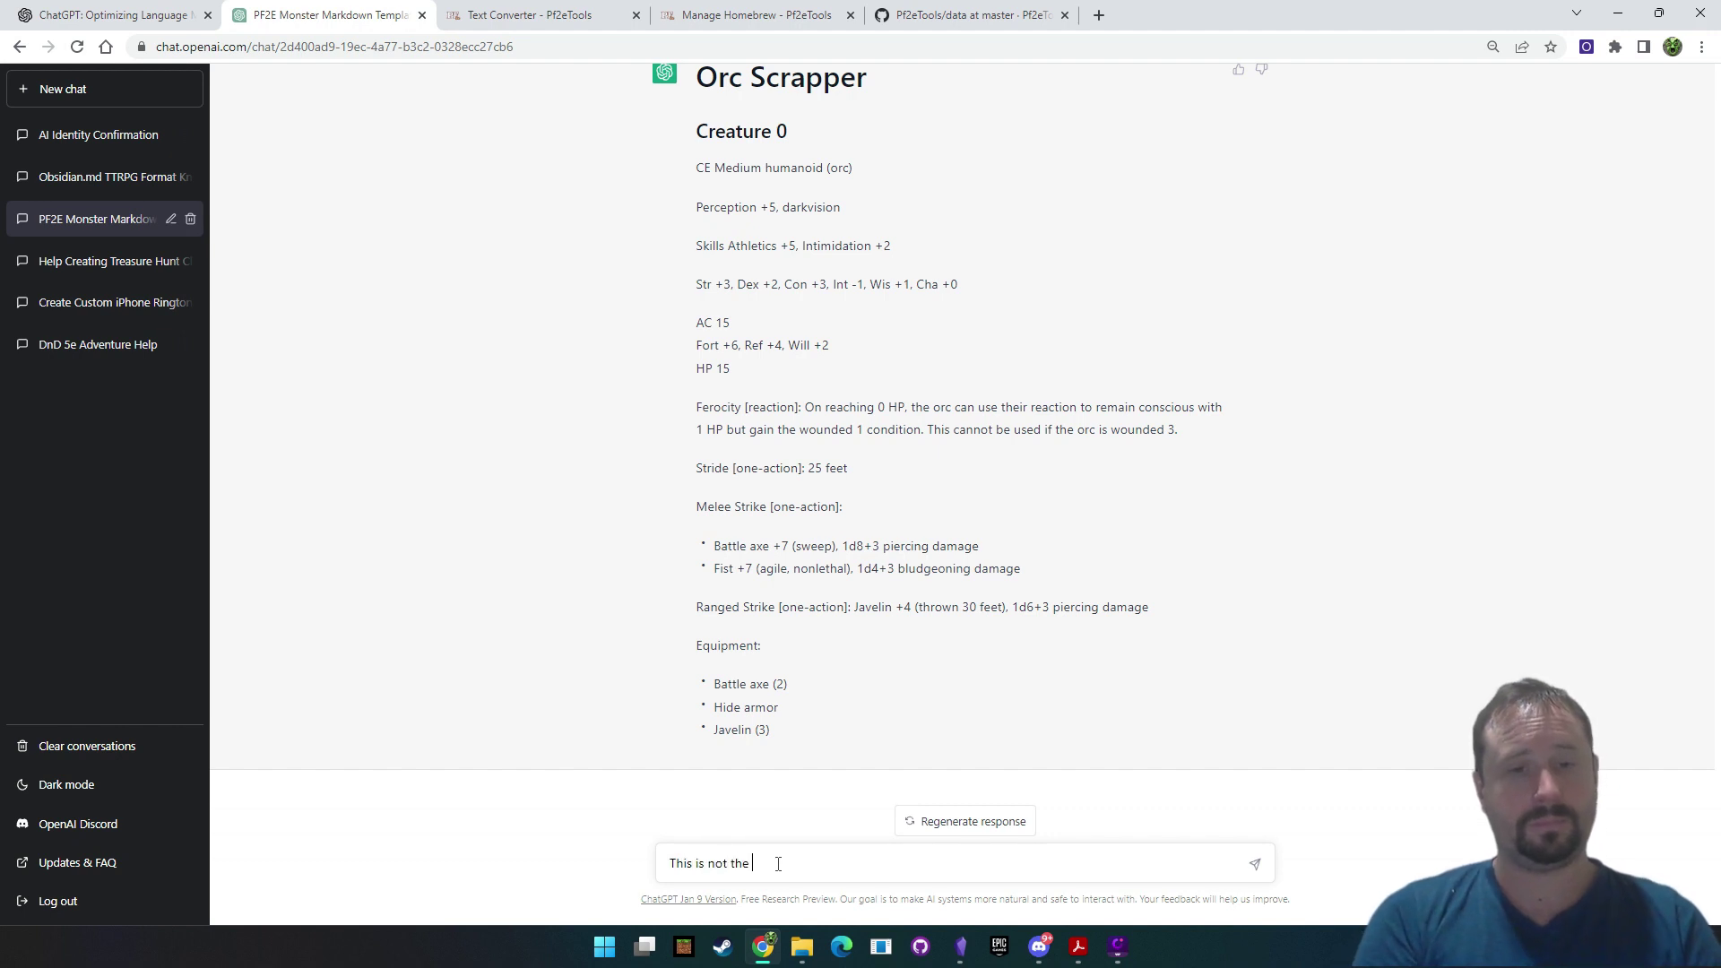
type("format I asked for. We just discussed this above.")
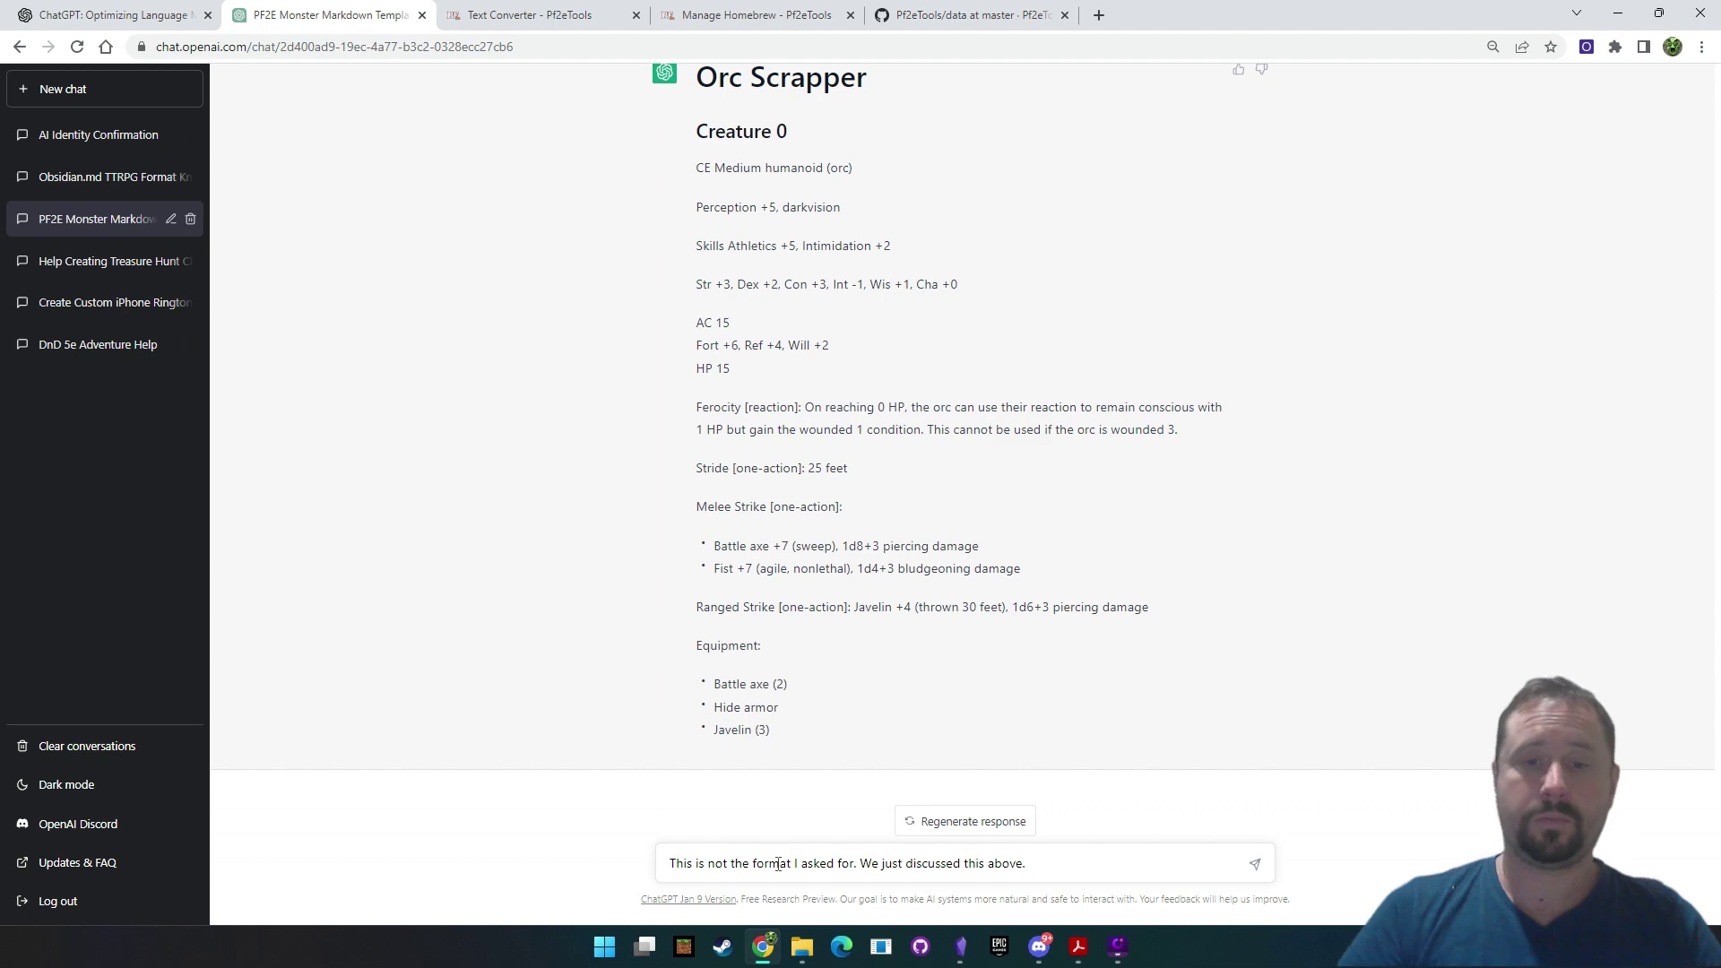
scroll(1030, 549, "up", 10)
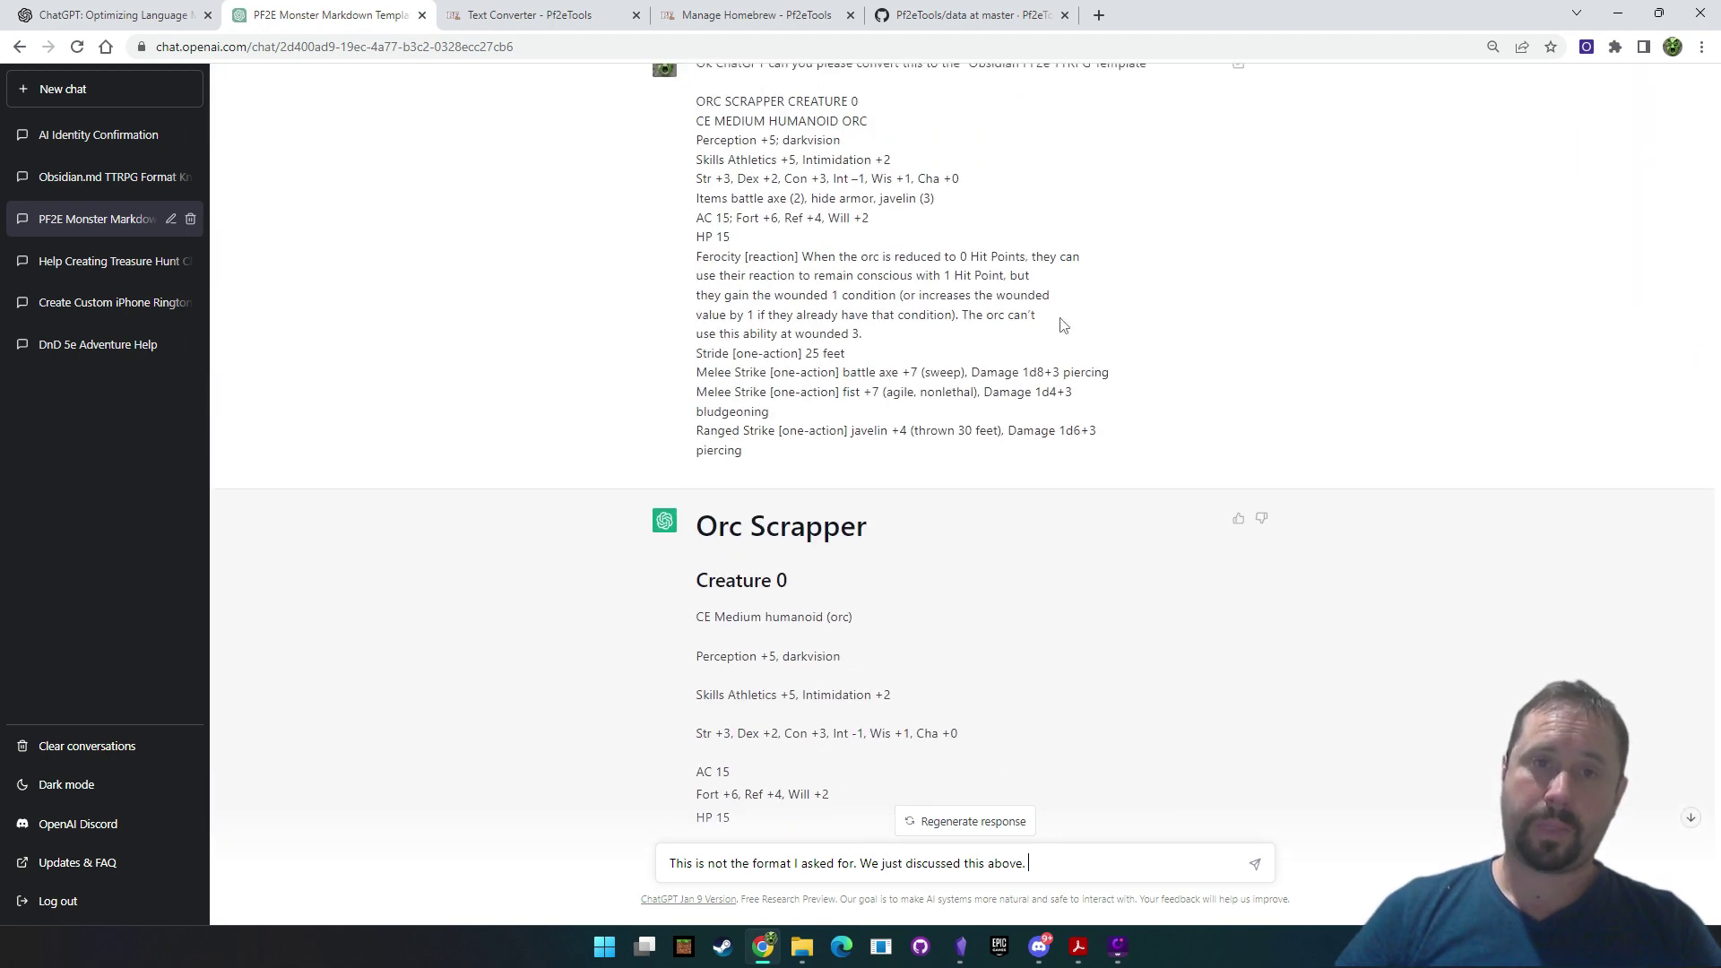
left_click_drag(1165, 429, 964, 429)
key("ctrl+c")
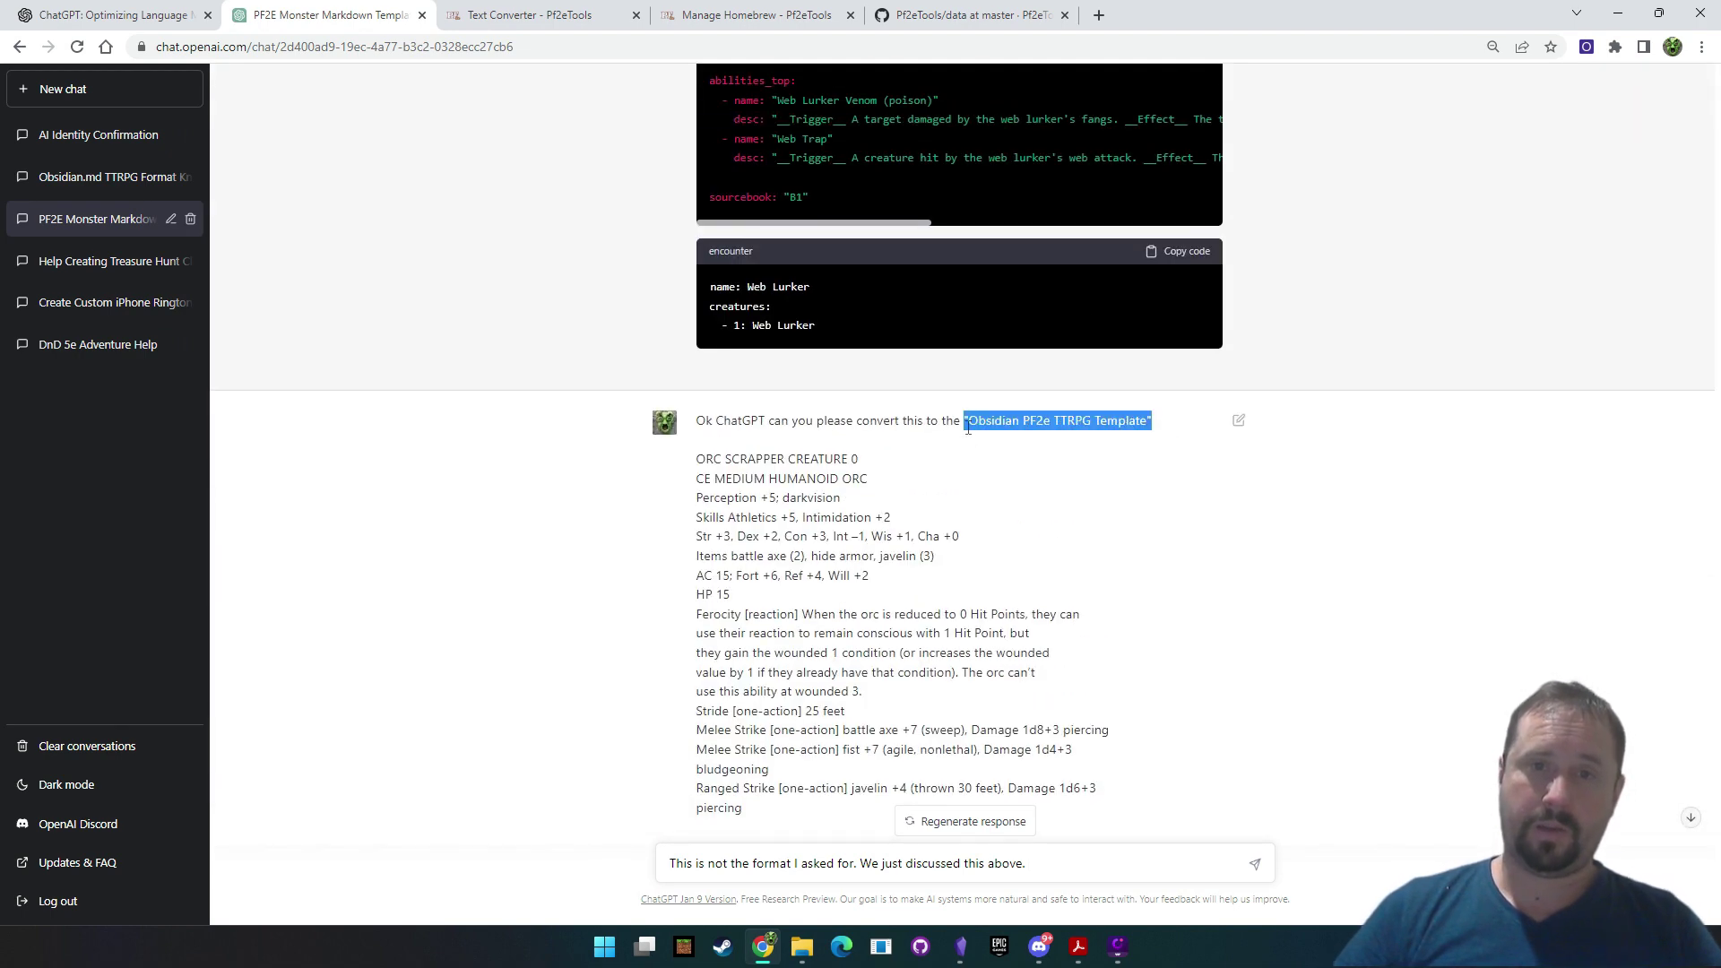
Complete the reply with "Please use the agreed "Obsidian PF2e TTRPG Template" format." and send it
scroll(1062, 733, "down", 10)
type("lease use")
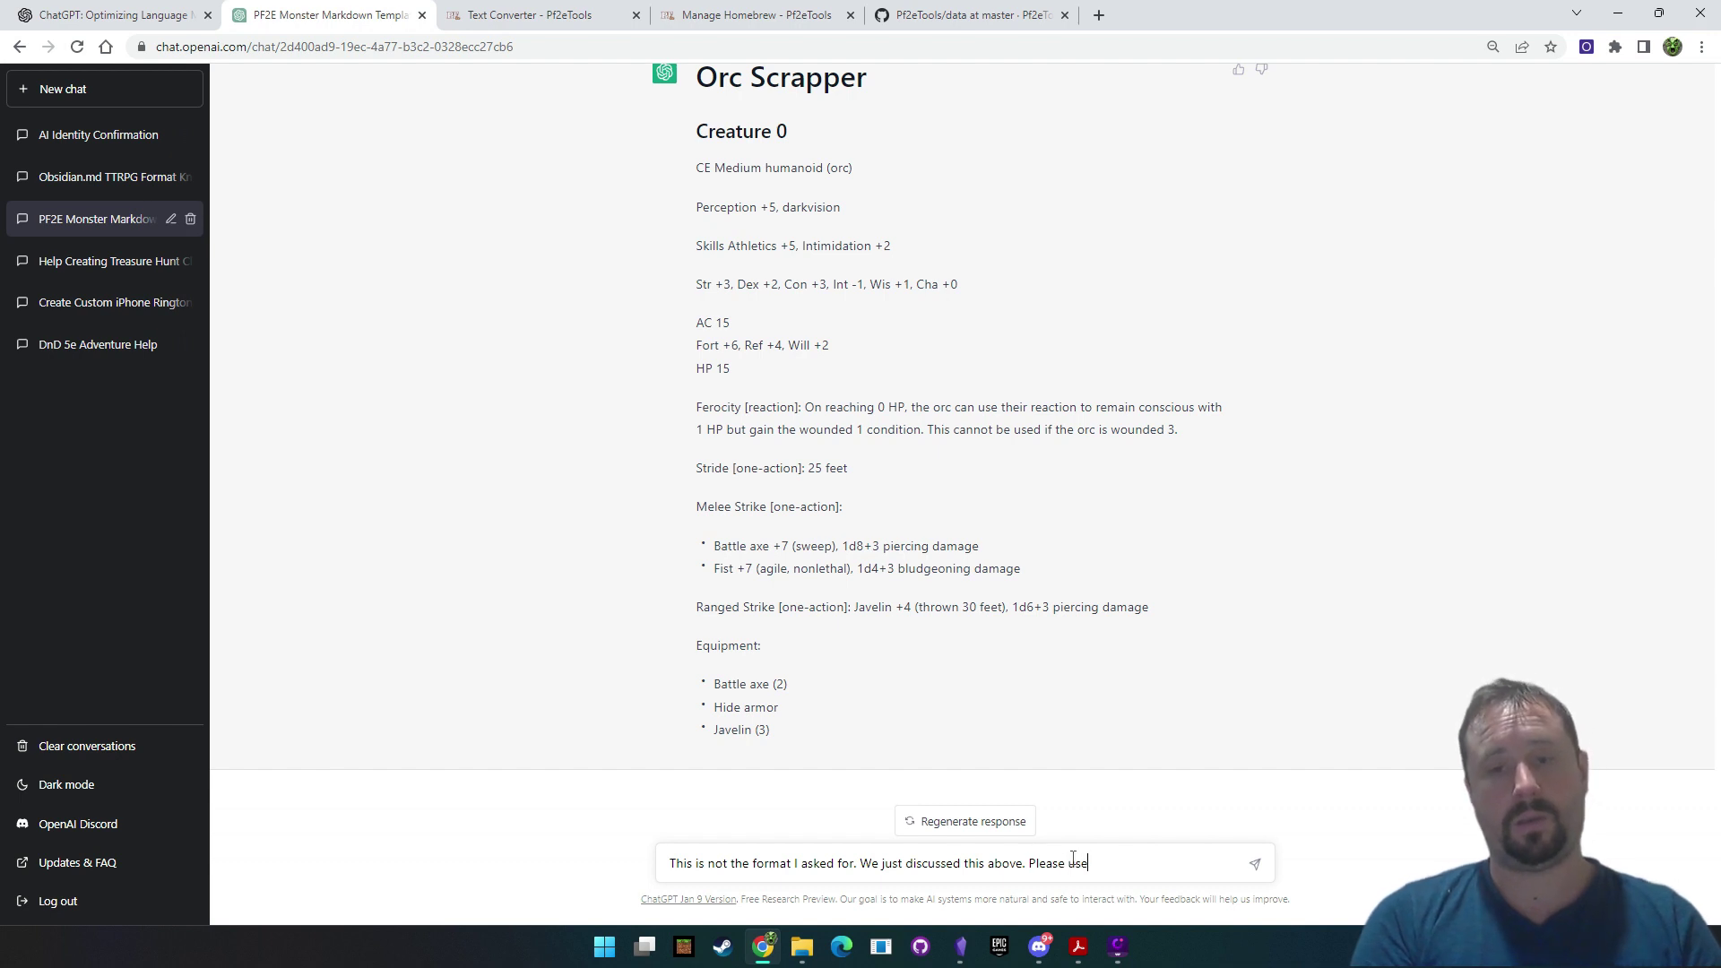
type(" the agreed")
key("ctrl+v")
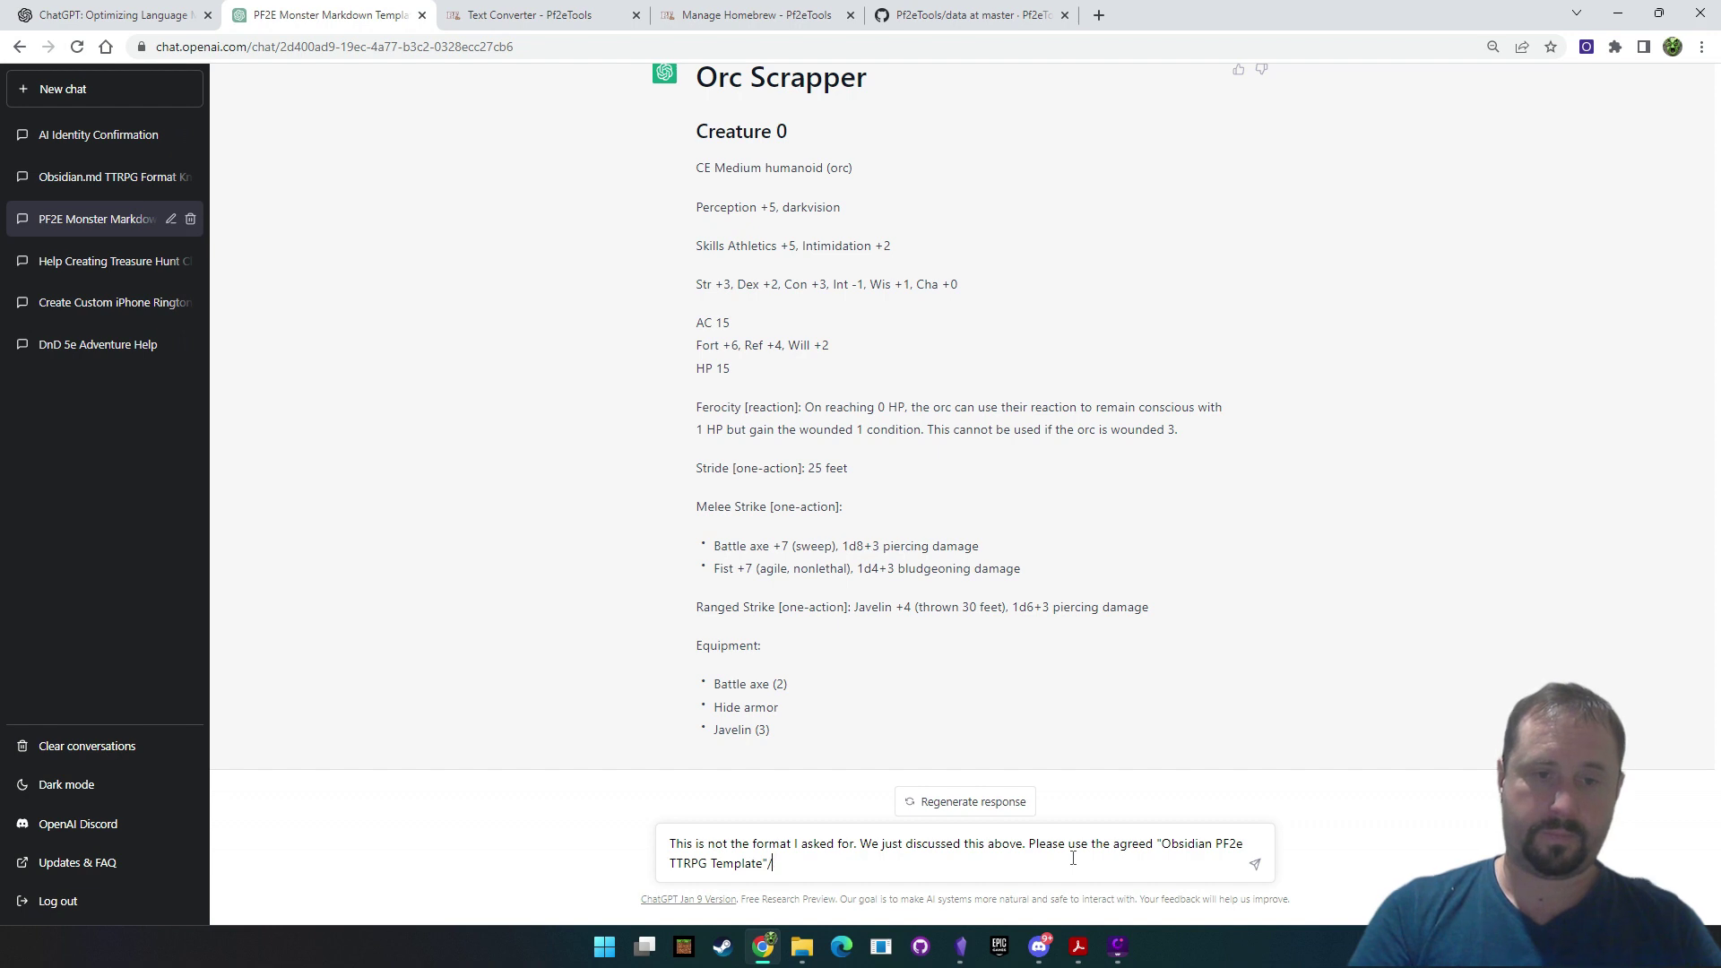
type("format.")
key("Return")
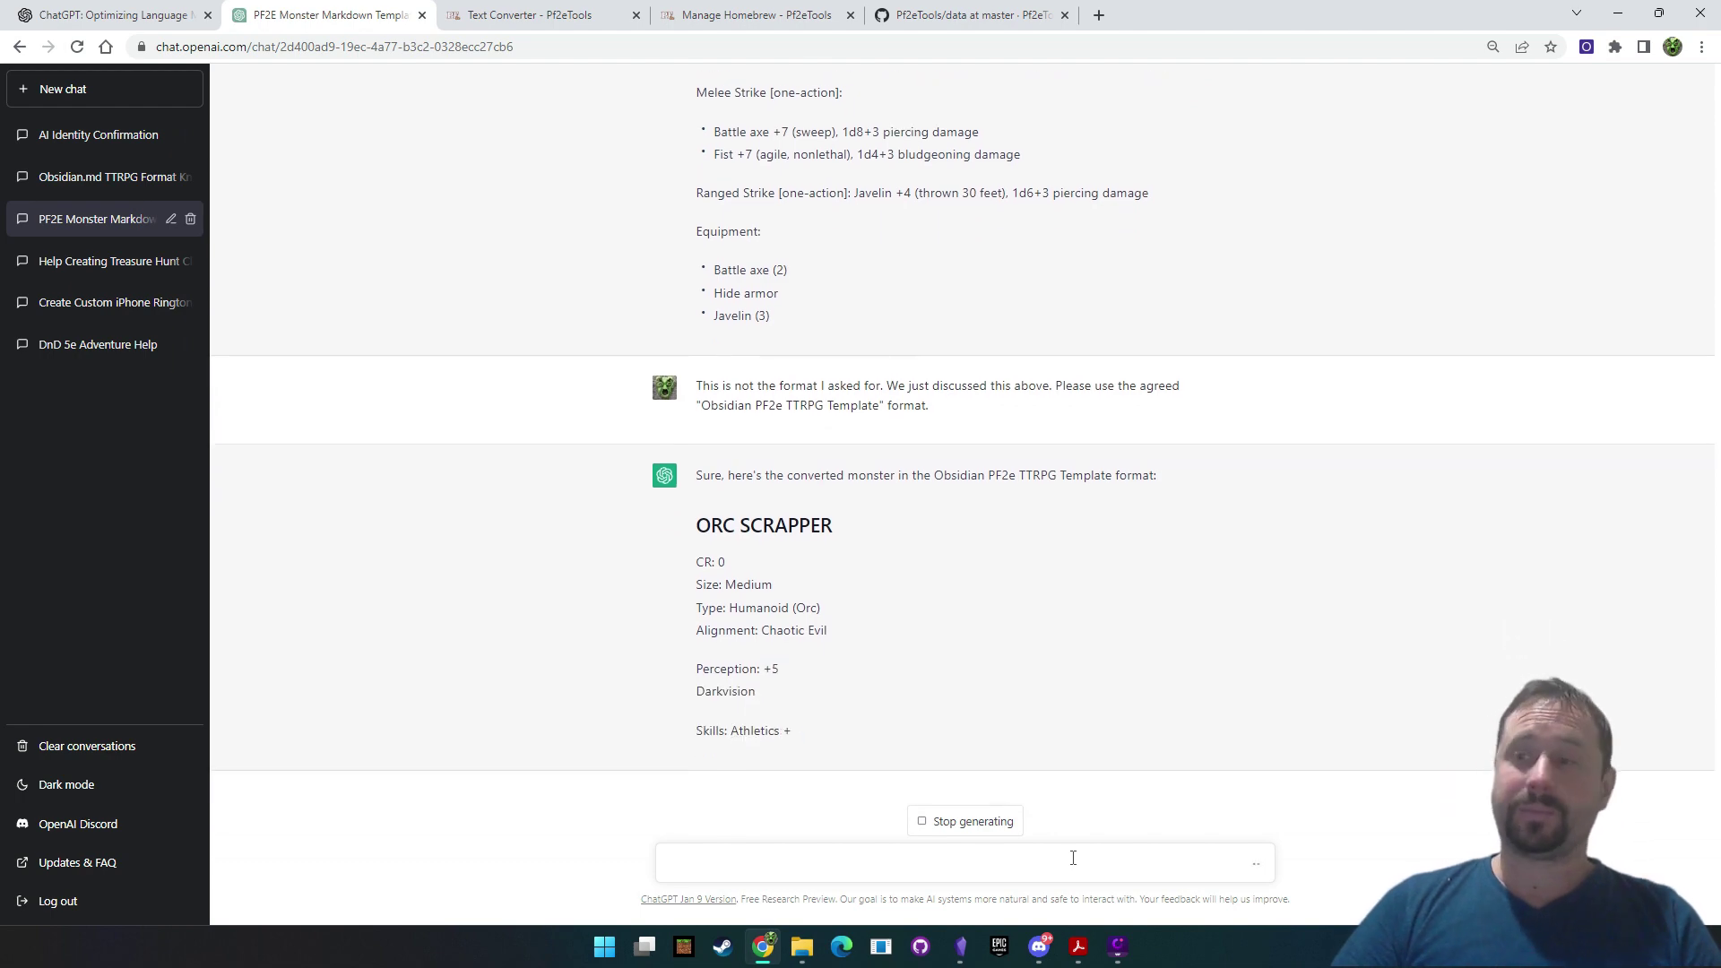
Select the complete Goblin Pyro template in the earlier message about the missing front matter, and return to the latest orc reply
scroll(1138, 395, "up", 15)
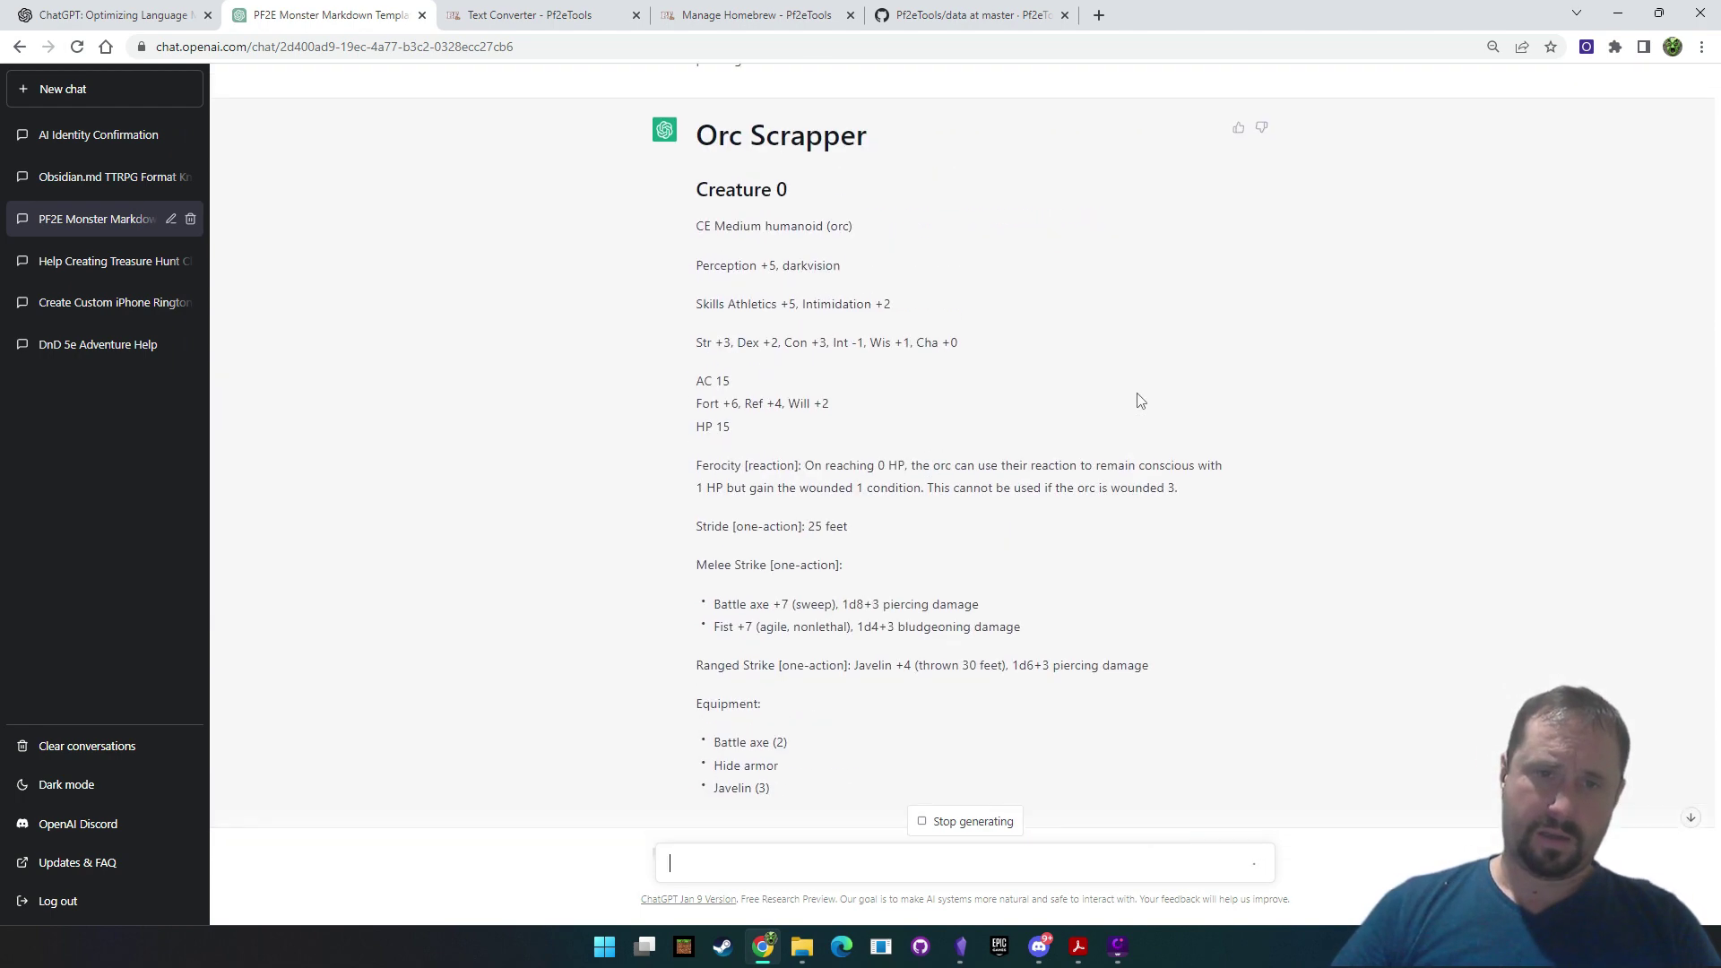
scroll(1143, 399, "up", 8)
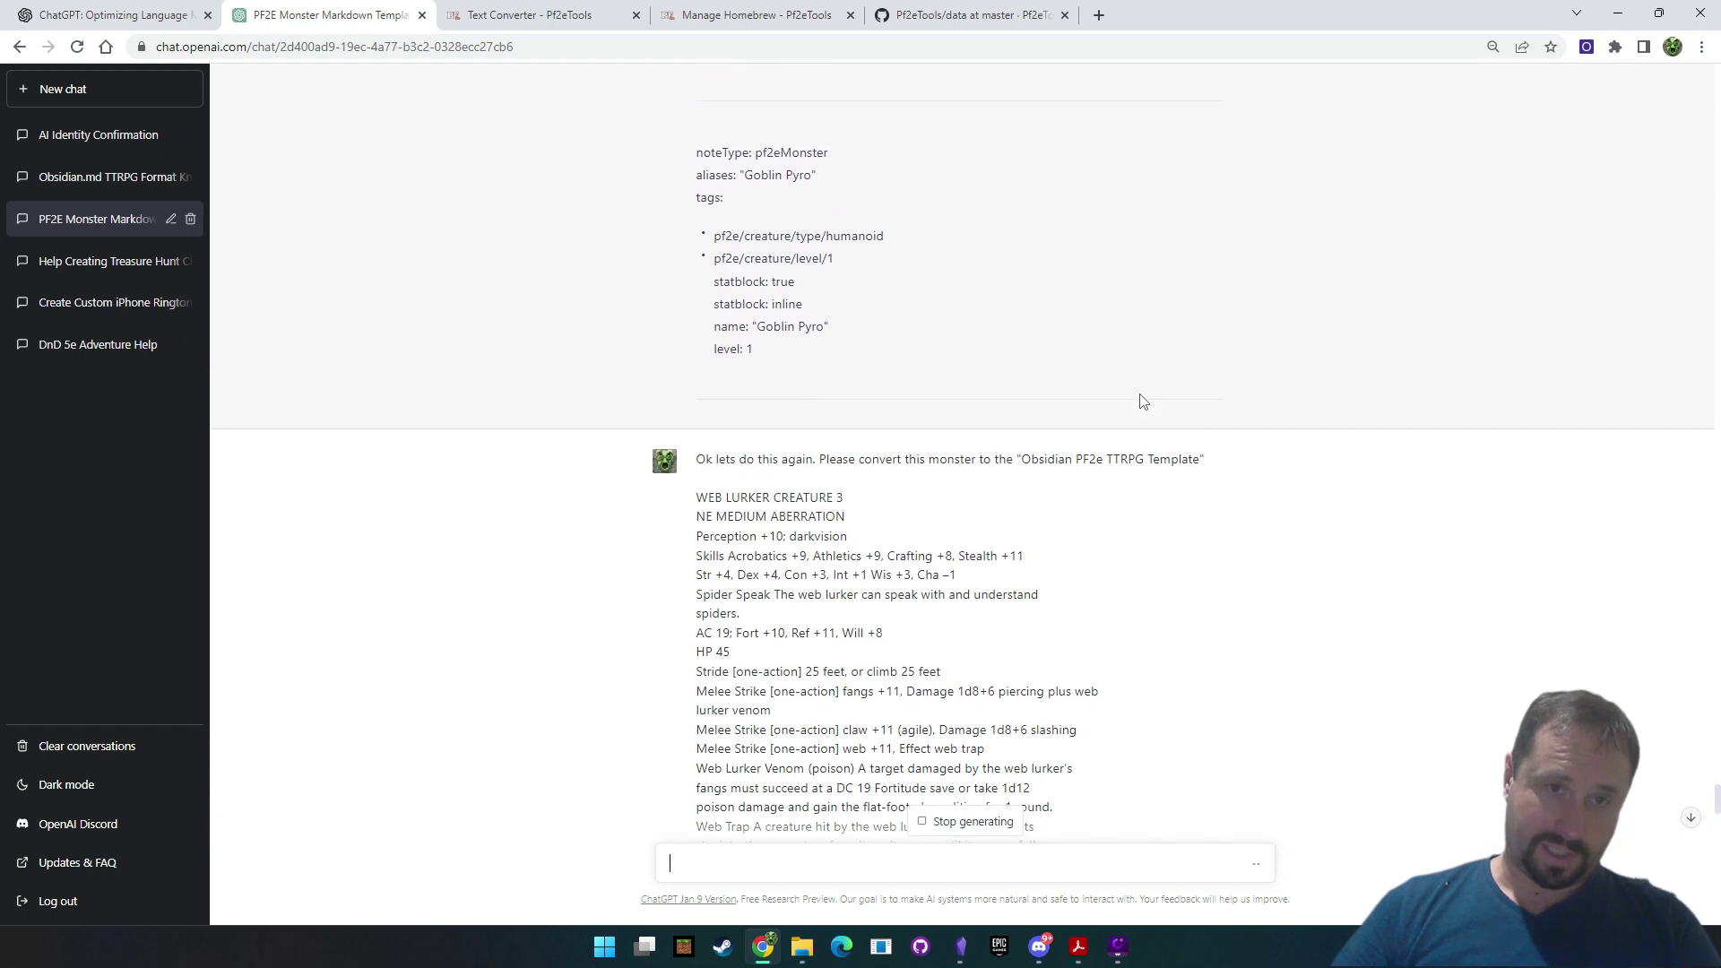
scroll(1161, 376, "up", 15)
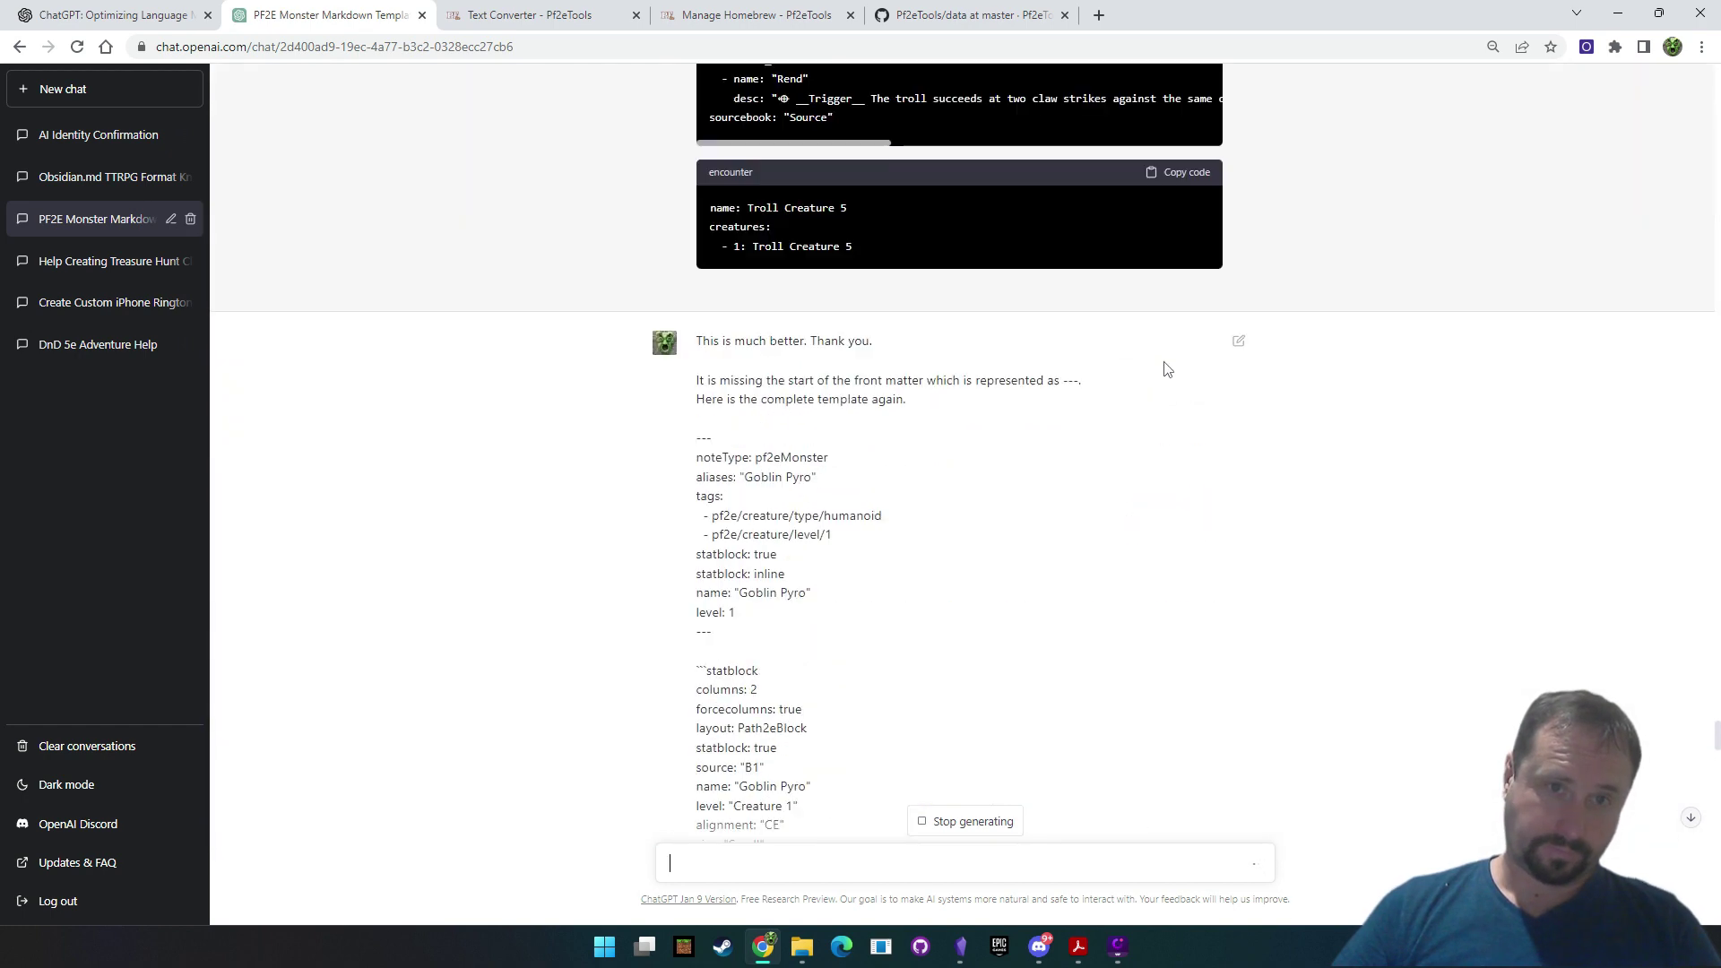
scroll(1167, 365, "down", 15)
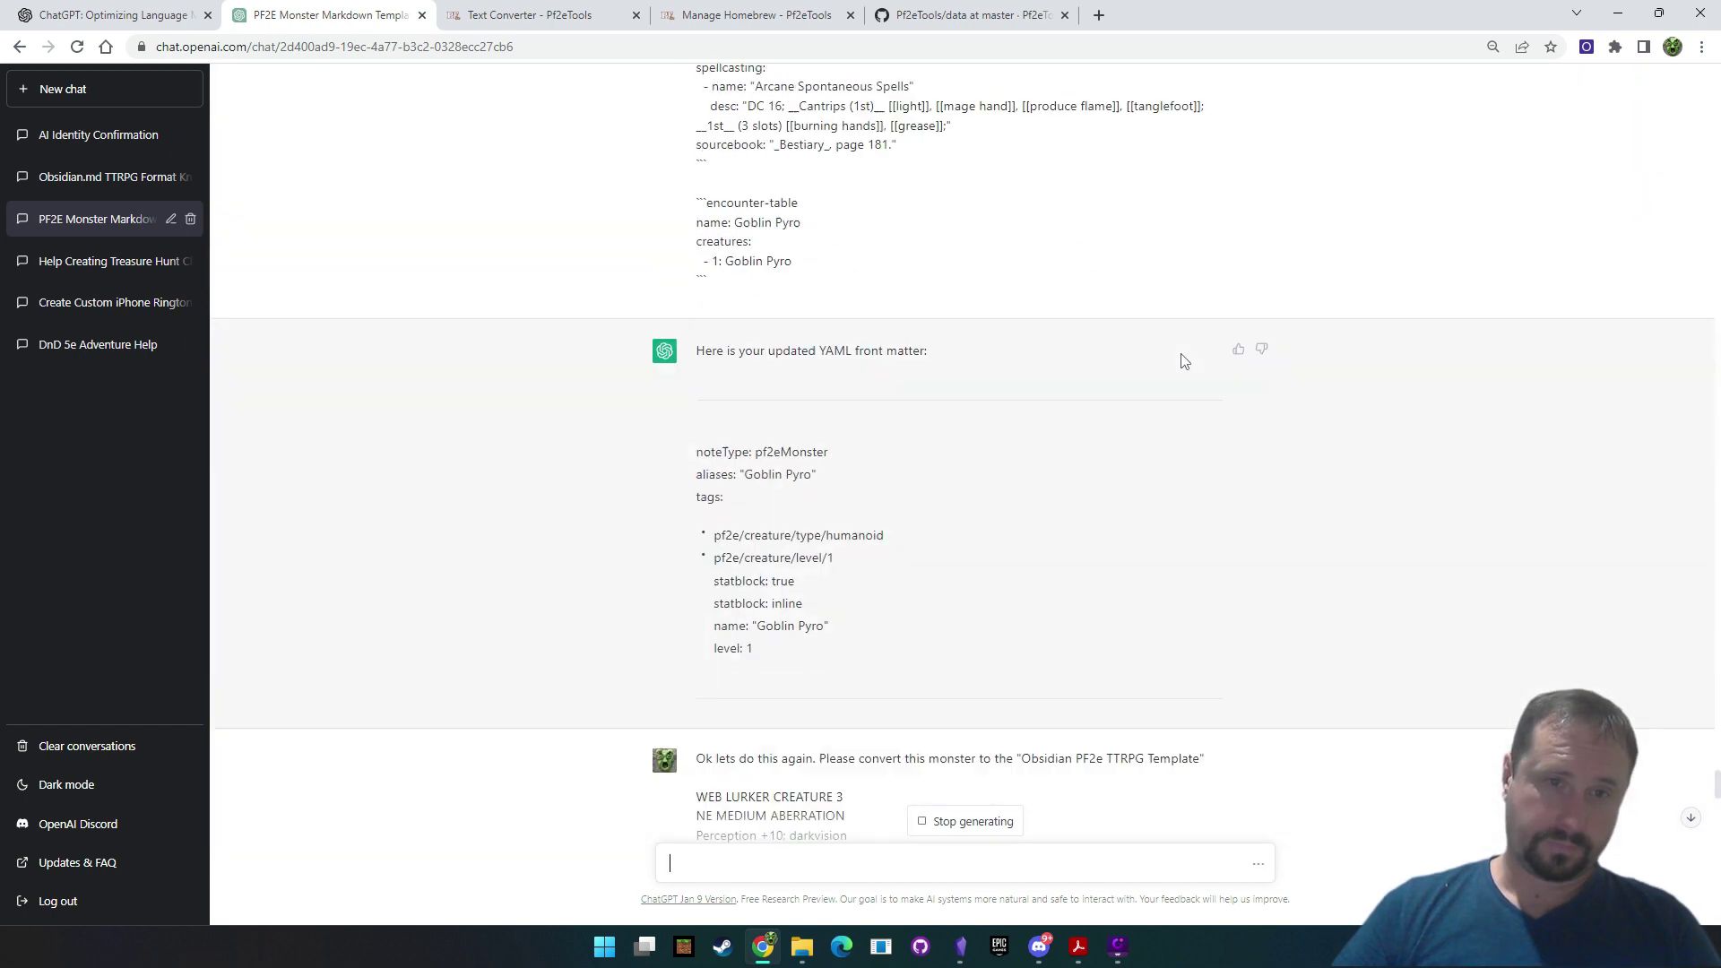
scroll(855, 270, "up", 3)
left_click_drag(708, 616, 697, 439)
scroll(703, 548, "up", 15)
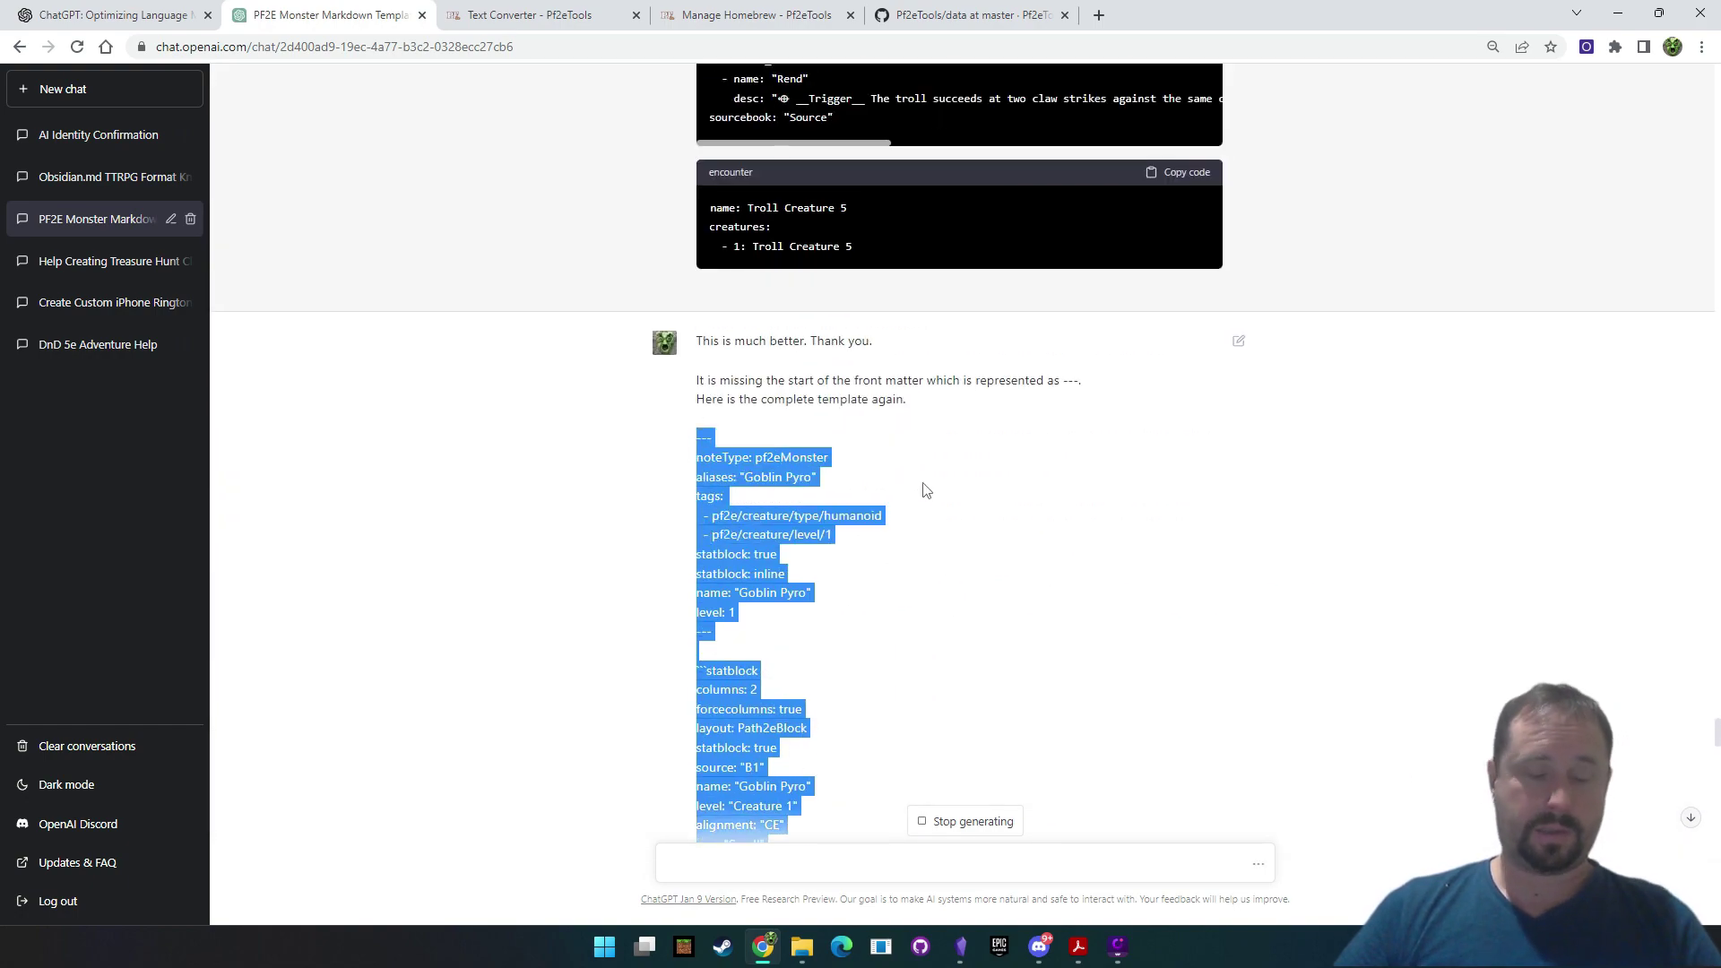
scroll(1117, 438, "down", 4)
scroll(1111, 457, "down", 20)
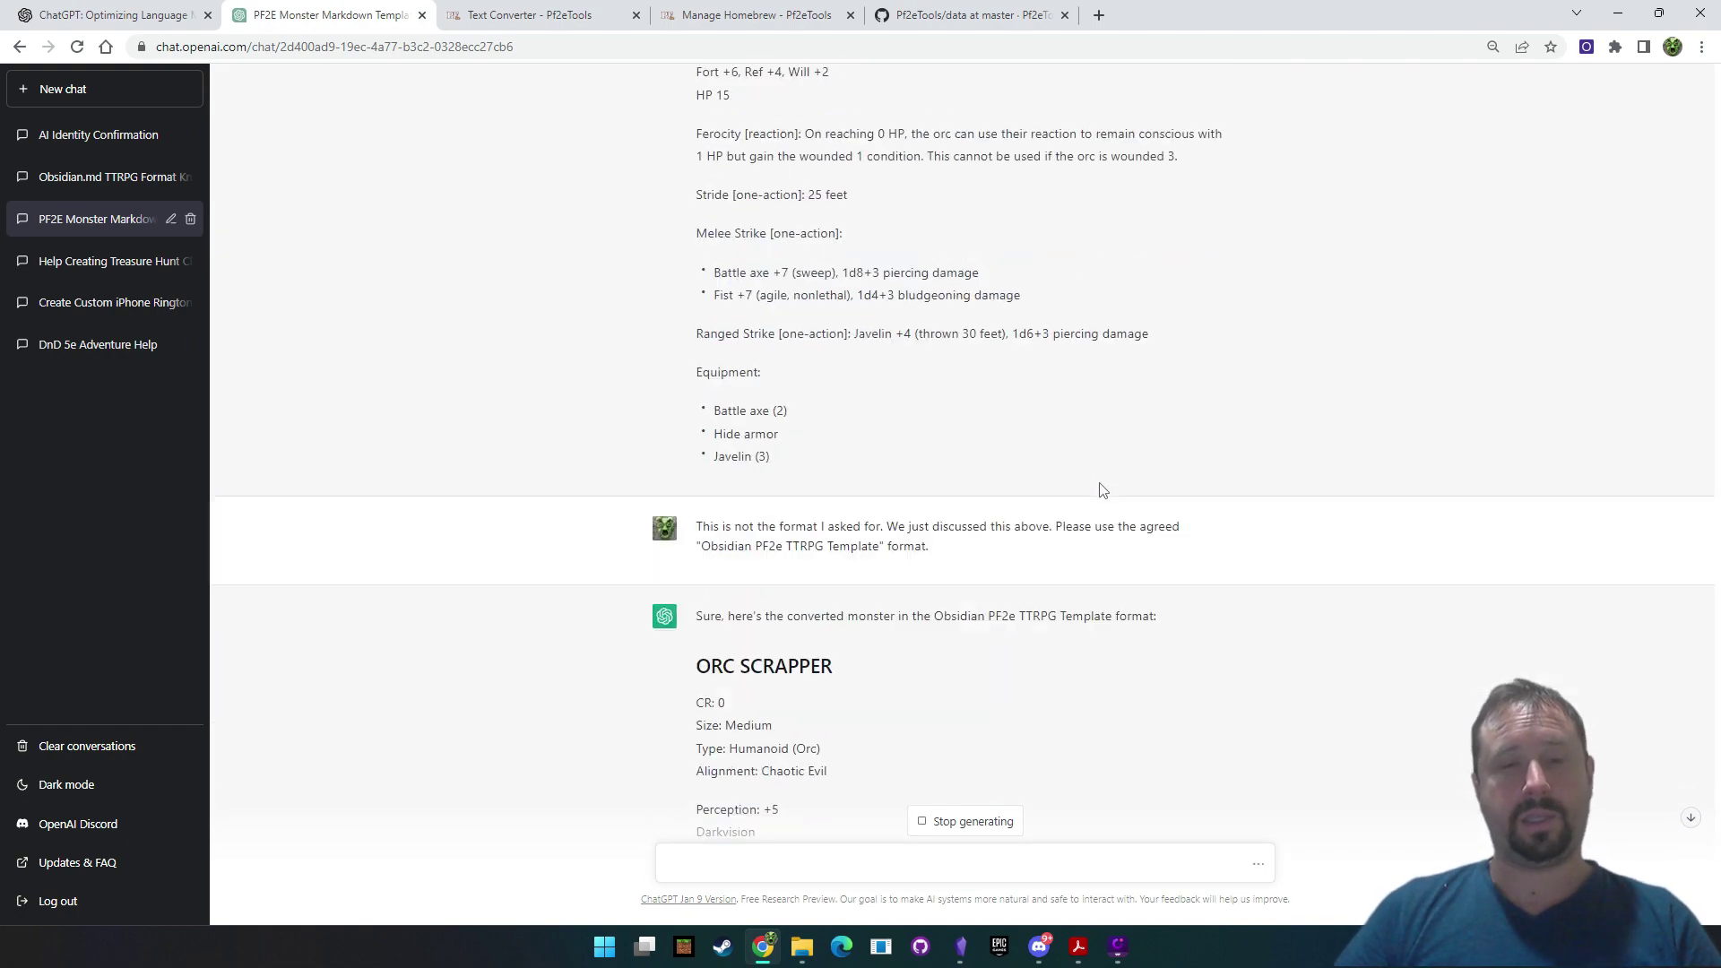
scroll(1147, 410, "up", 15)
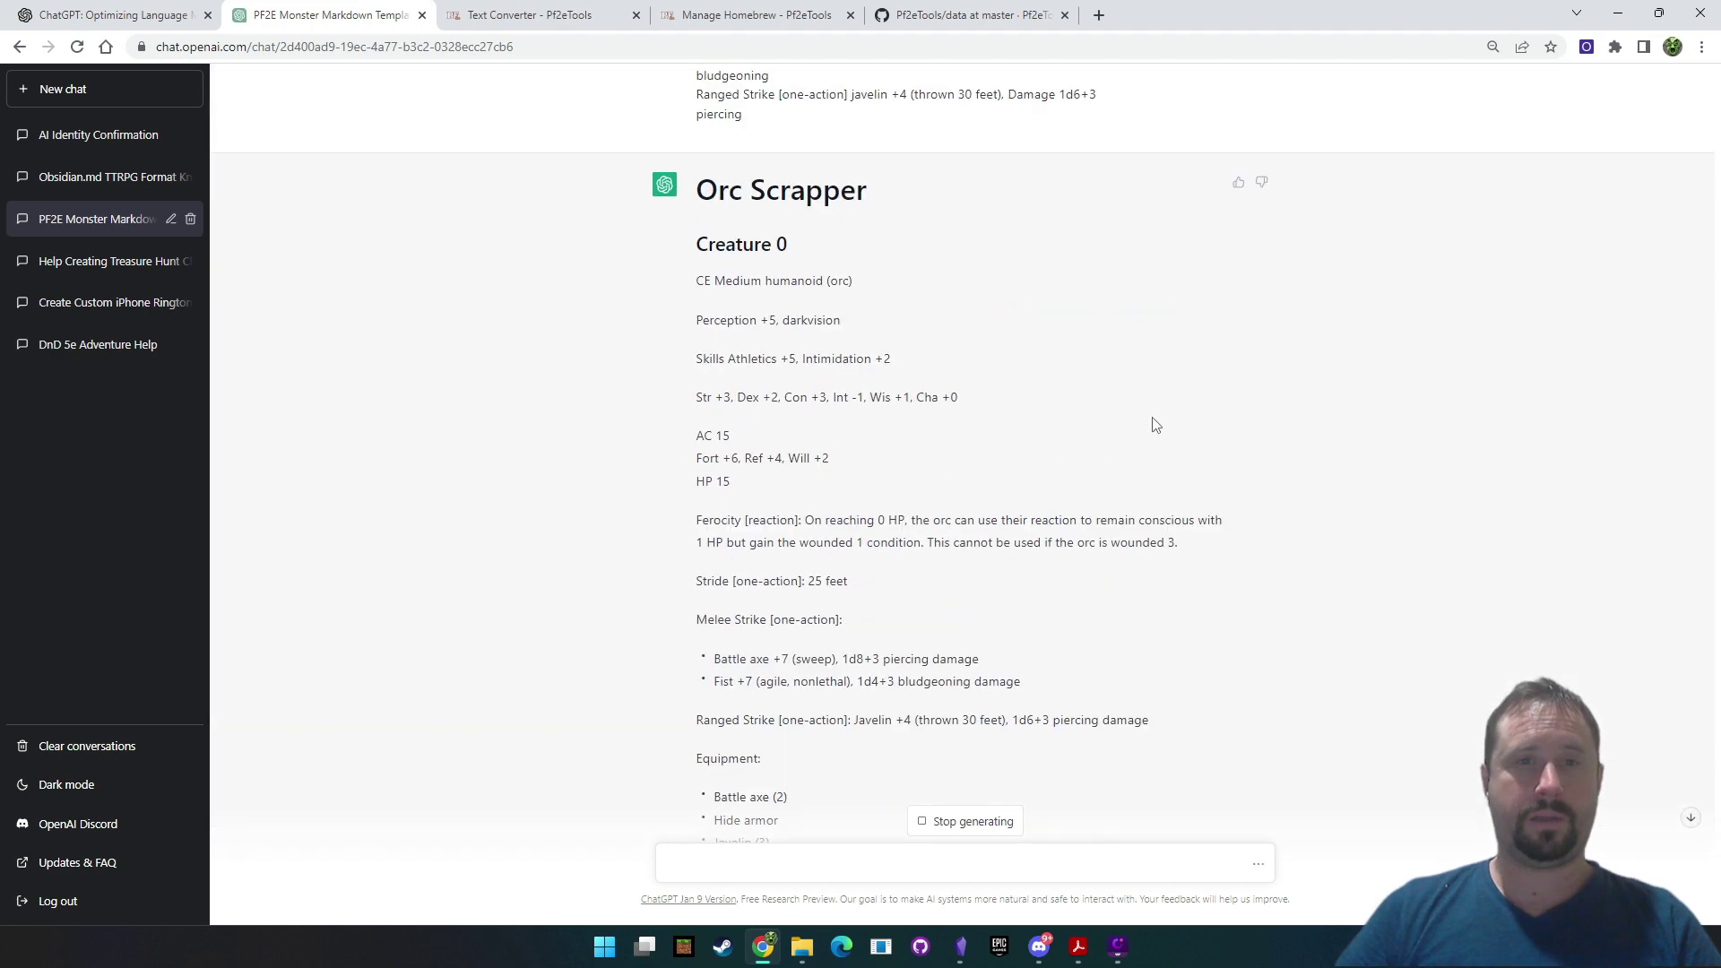
scroll(1152, 417, "down", 10)
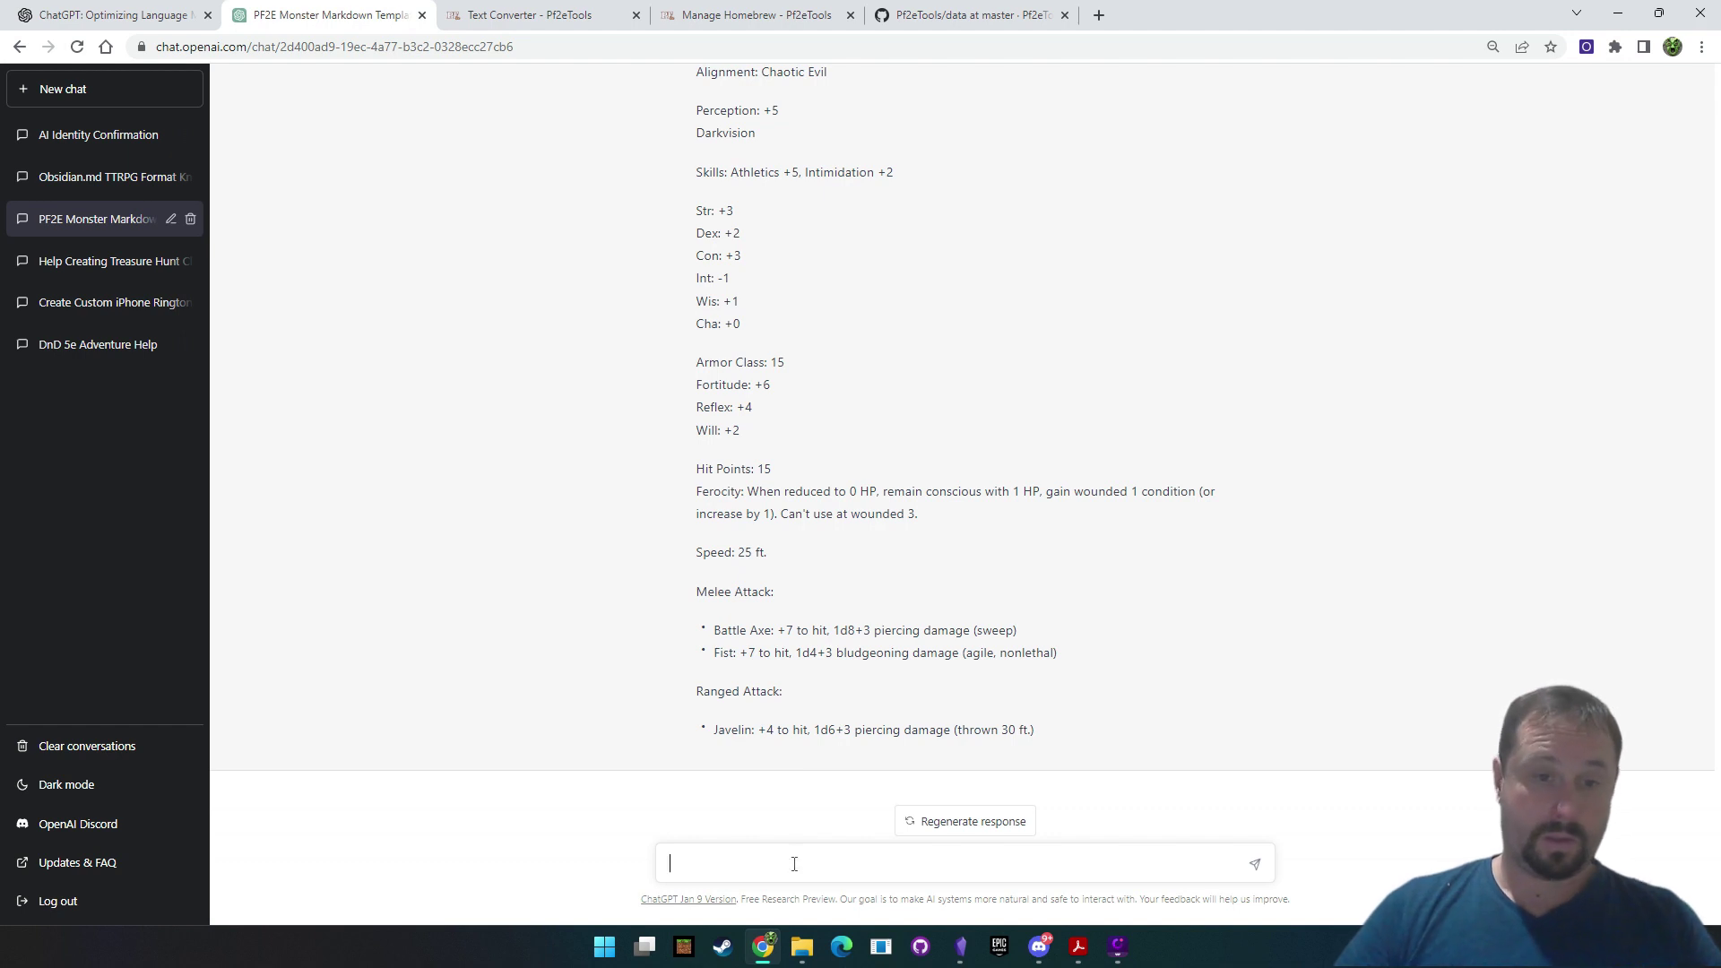
Write a new message reading "Can you please convert this monster." and, after blank lines, "To this data format."
type("c")
type("ase c")
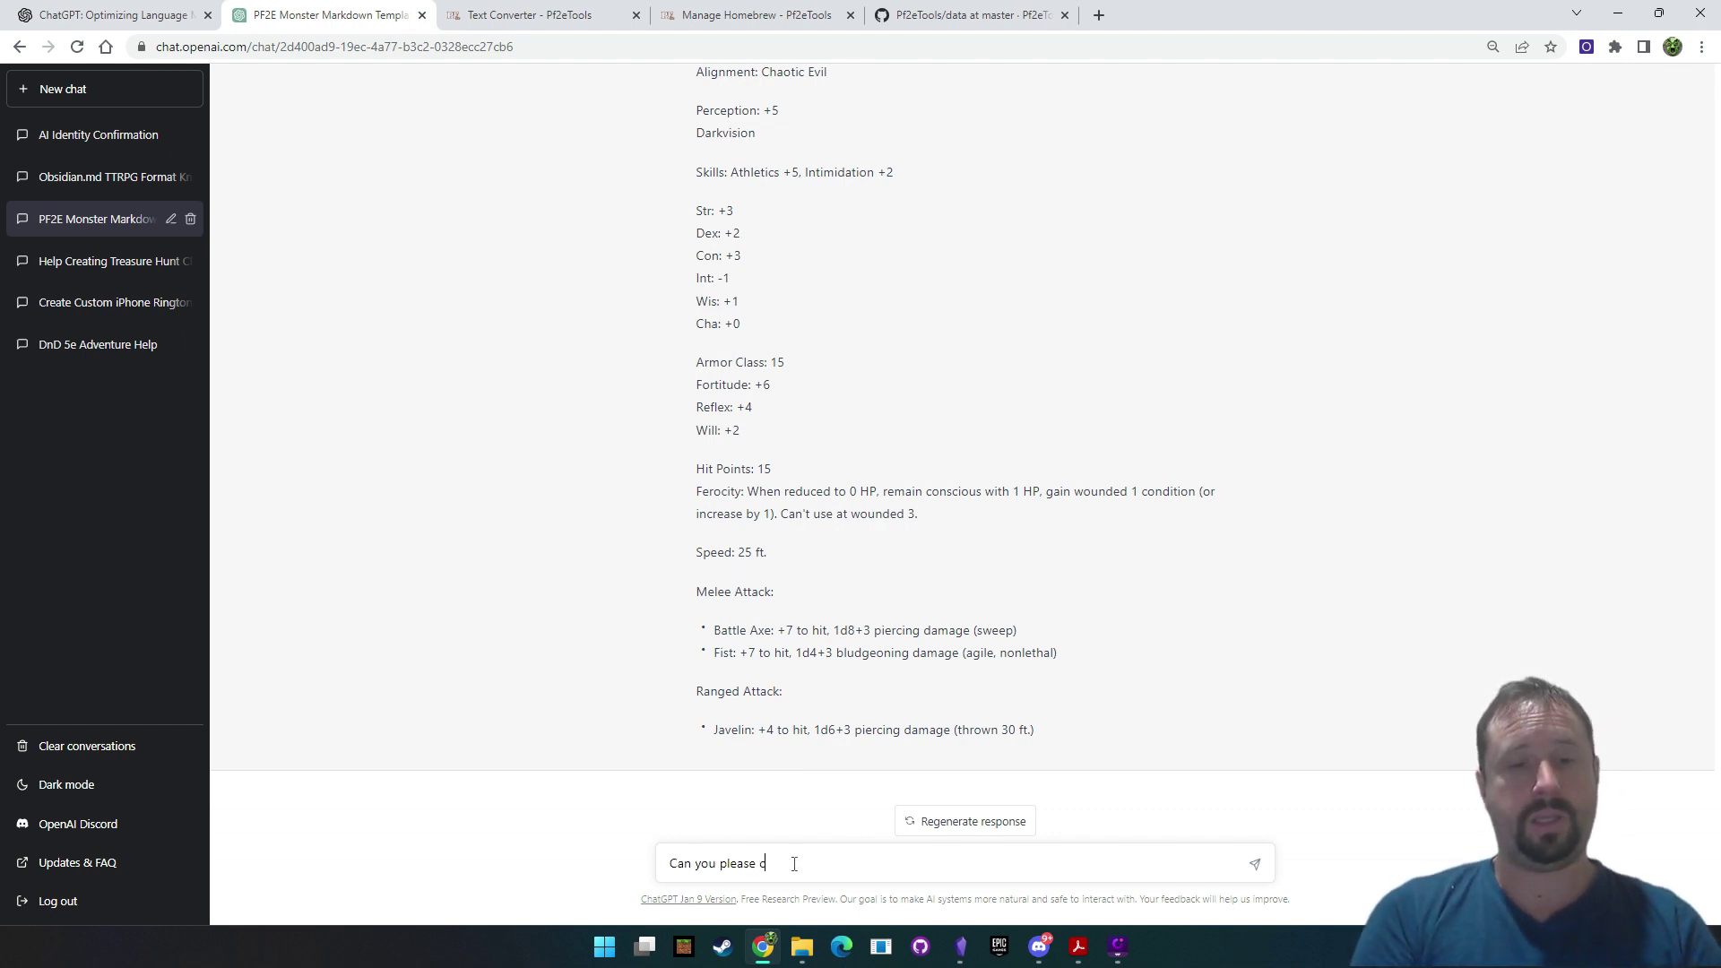
type("onvert this monster")
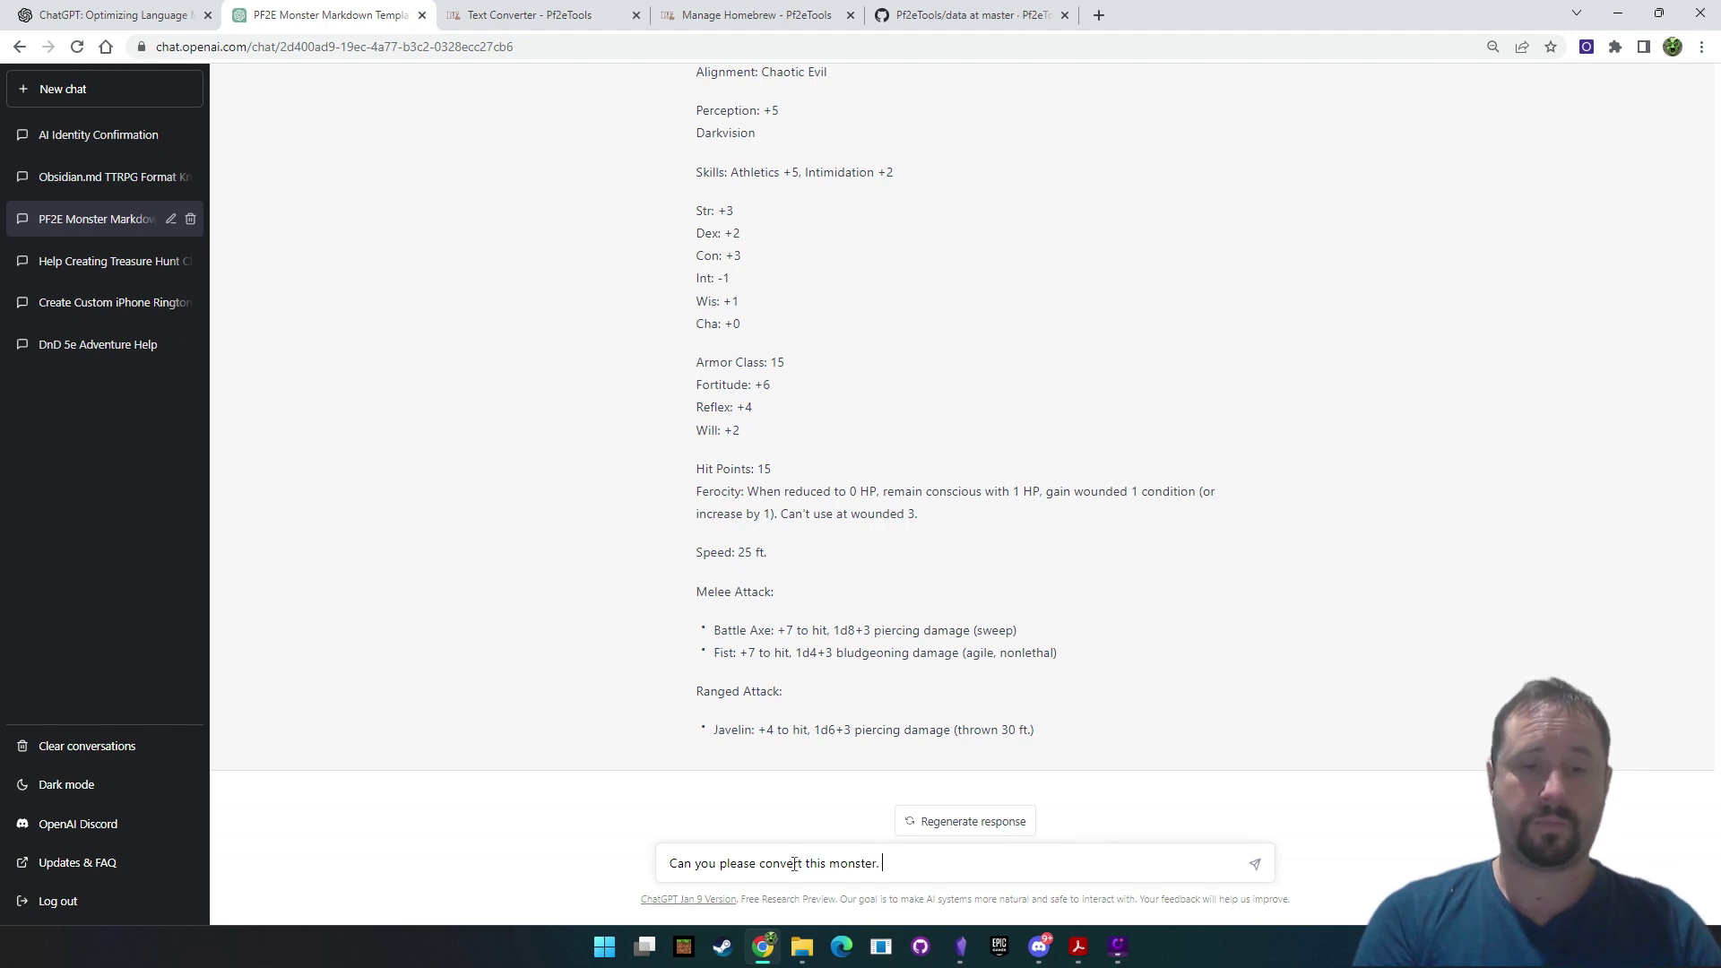
type(".")
key("shift+Return")
key("shift+Return")
type("To this ")
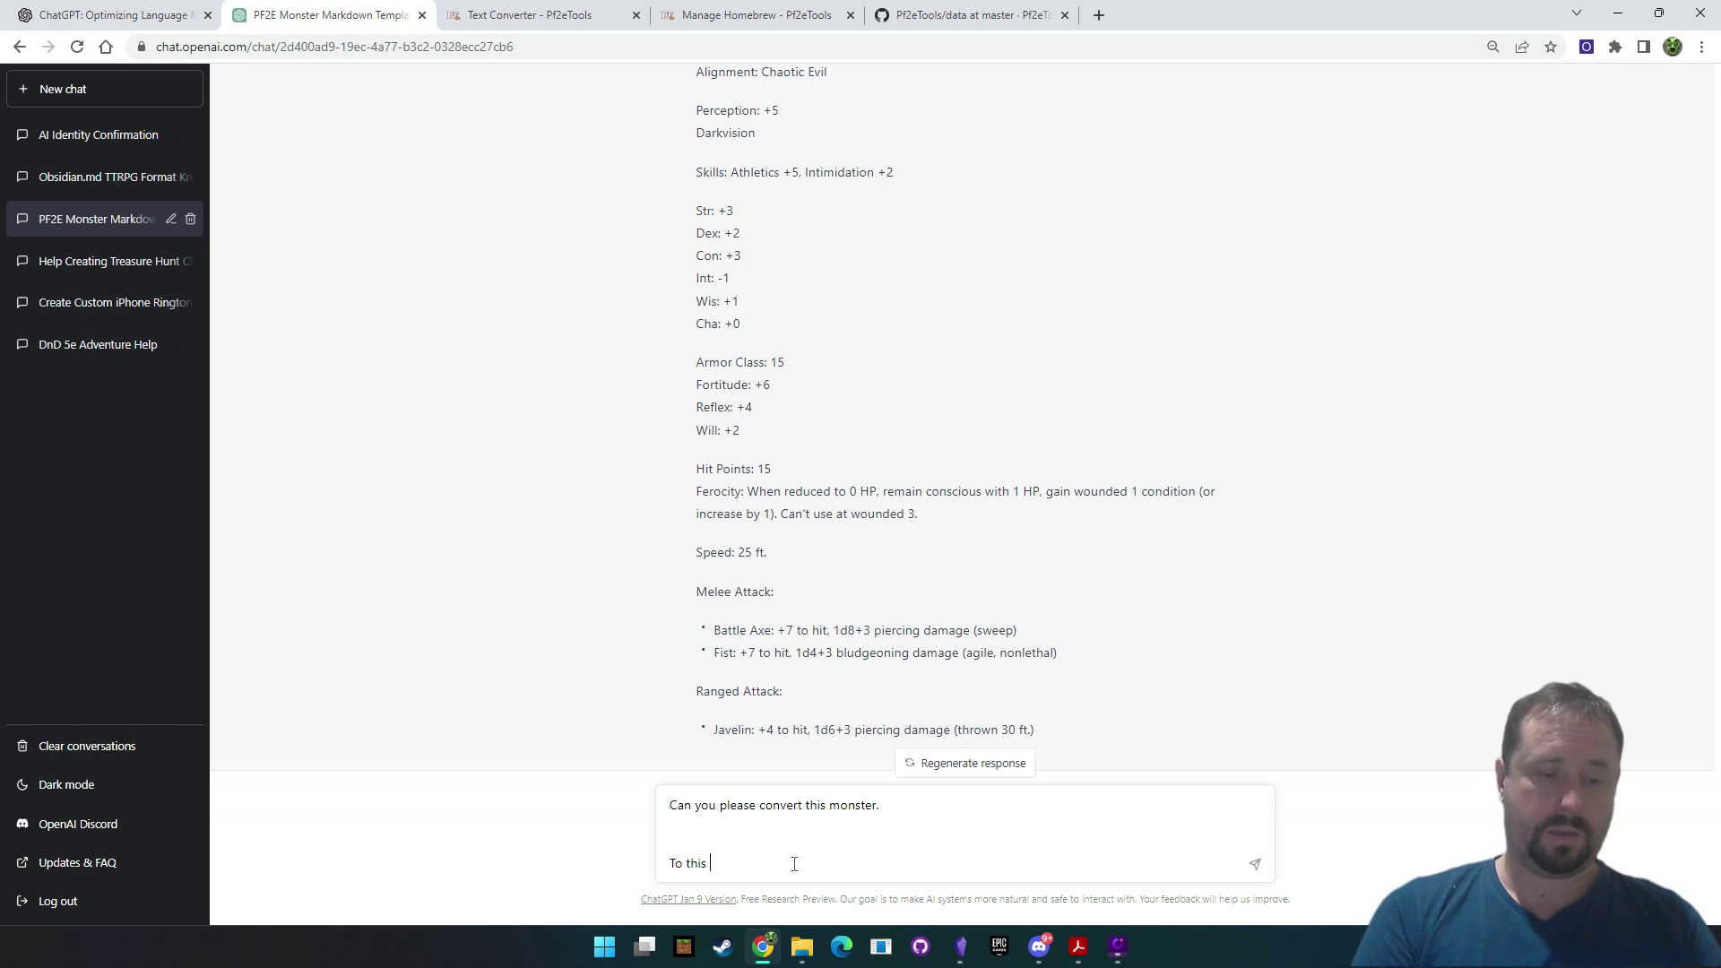
type("data format.")
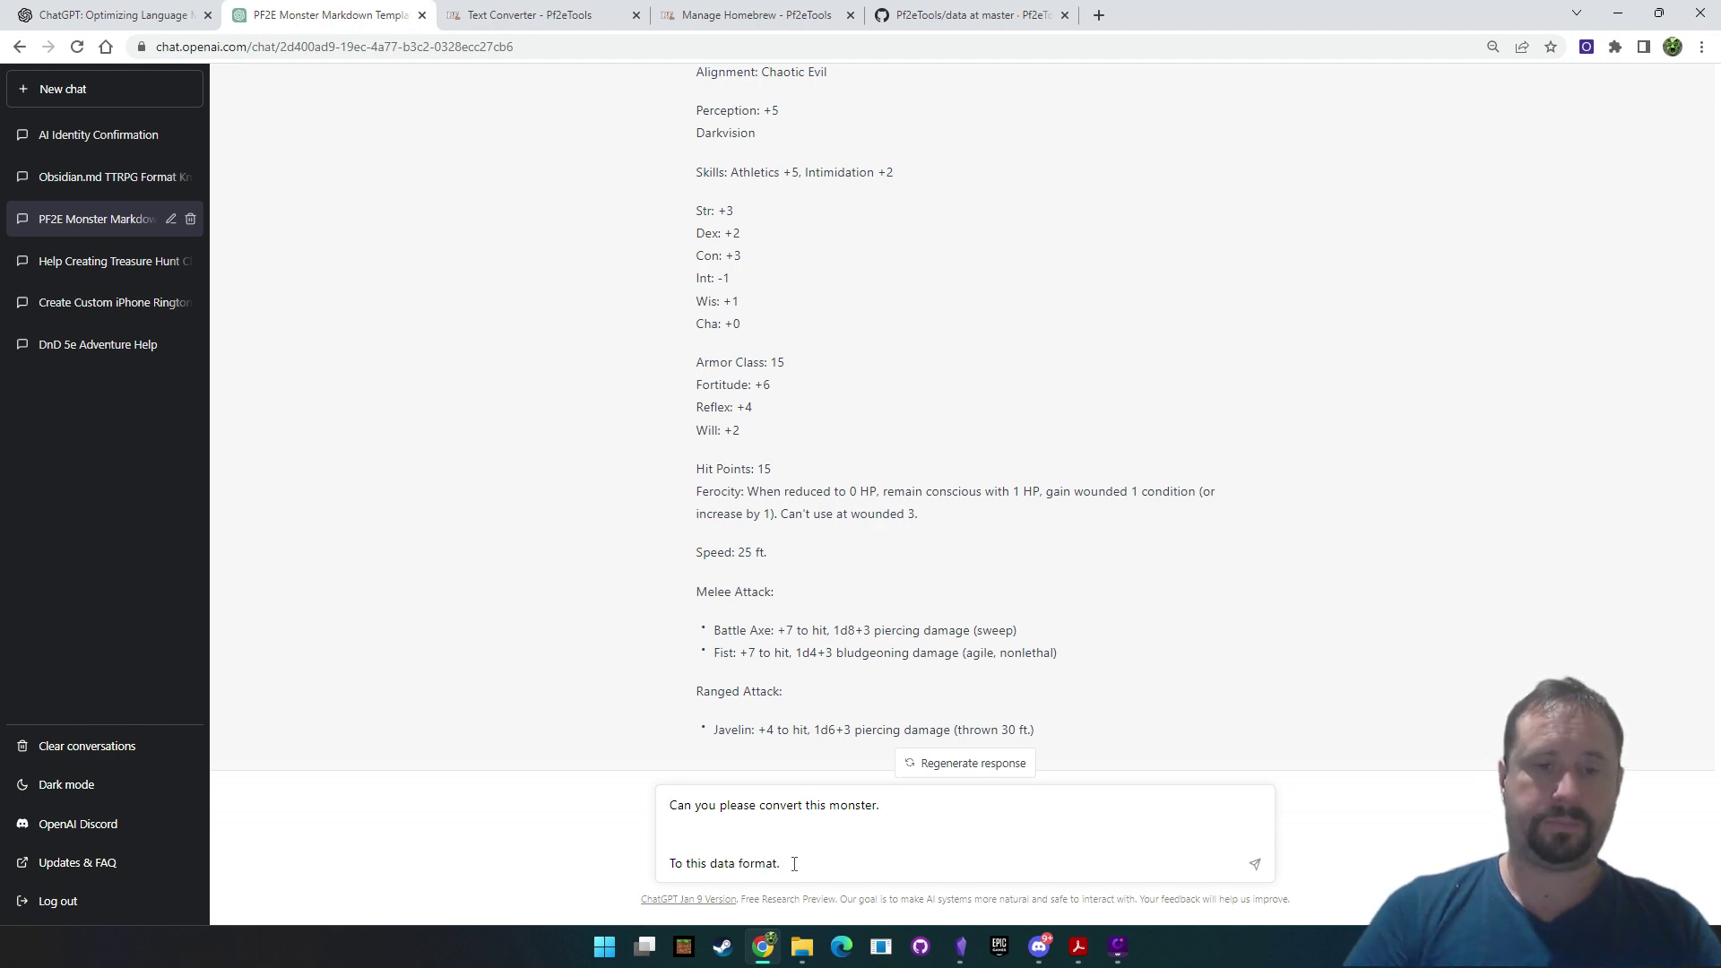
Insert the original Orc Scrapper creature text below the line "Can you please convert this monster."
key("alt+Tab")
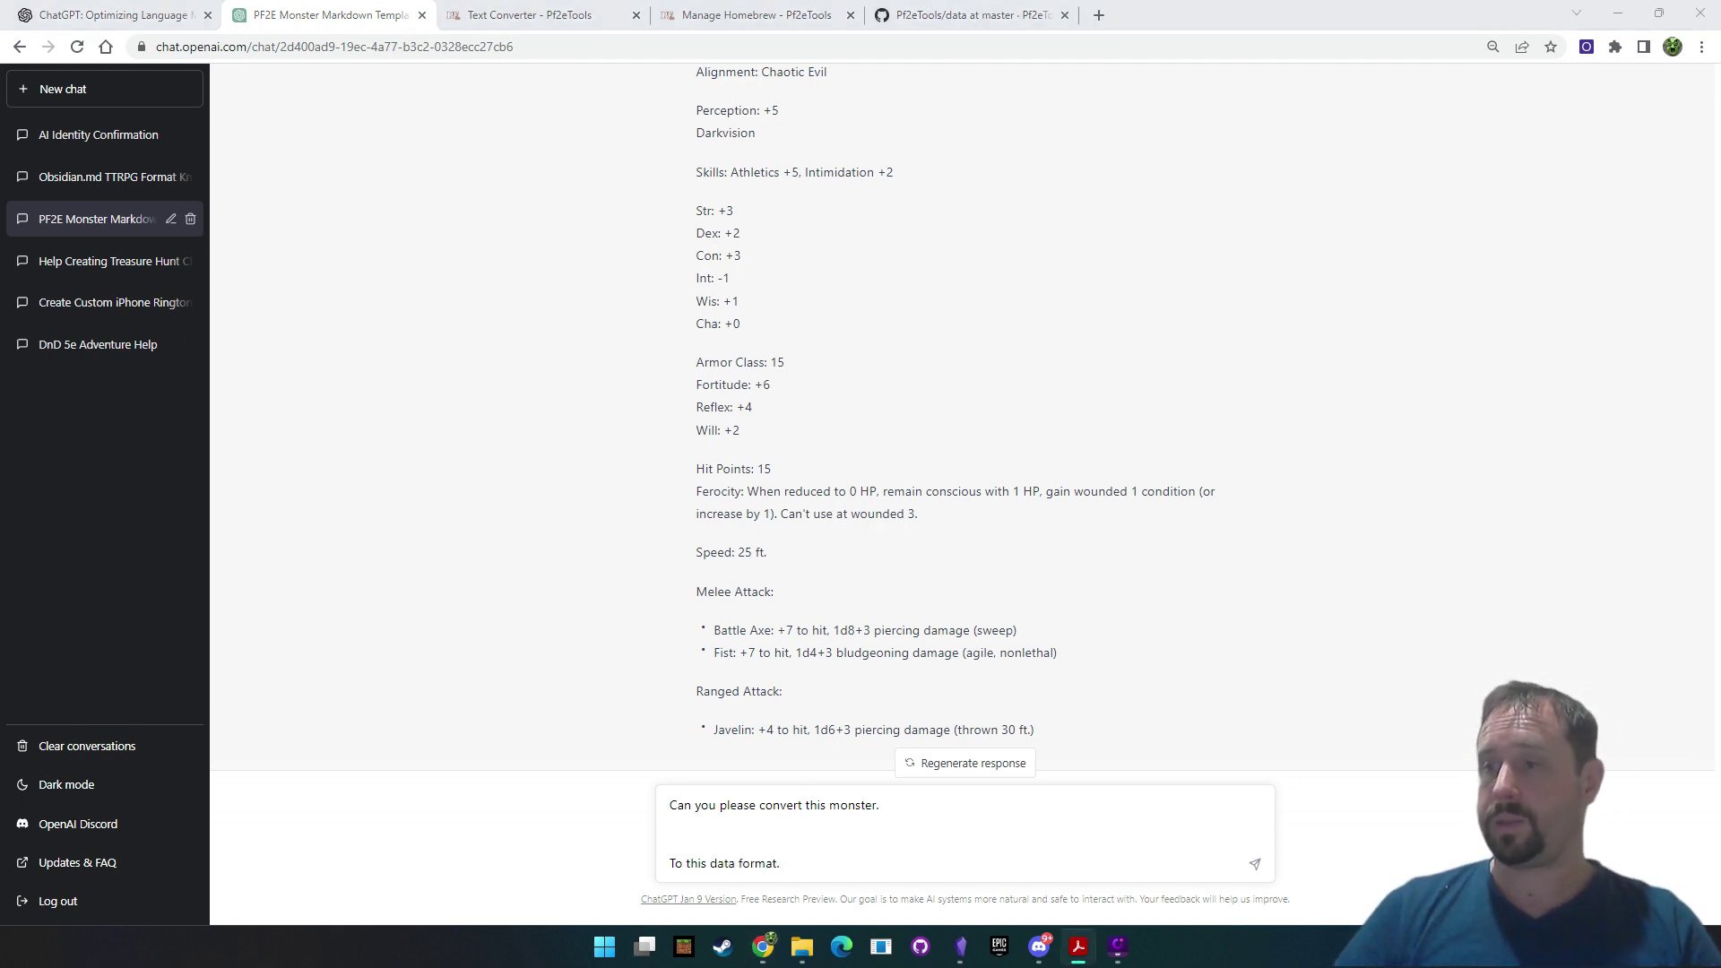
left_click(800, 685)
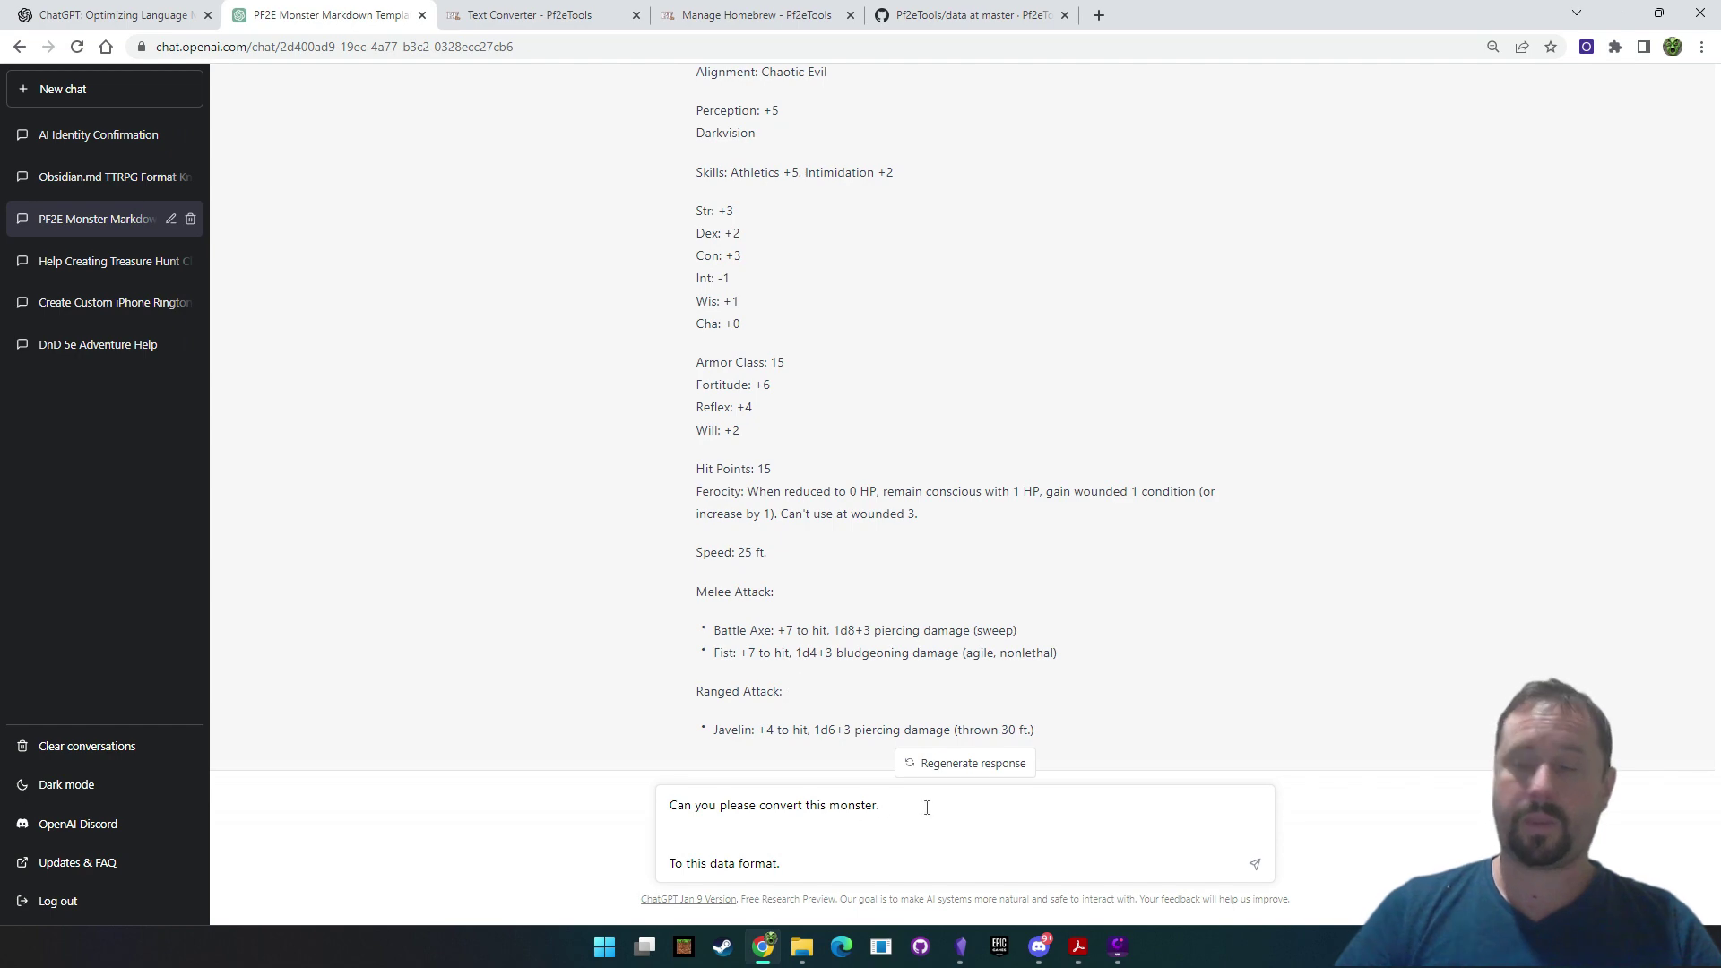
key("shift+Return")
key("ctrl+v")
scroll(858, 733, "up", 10)
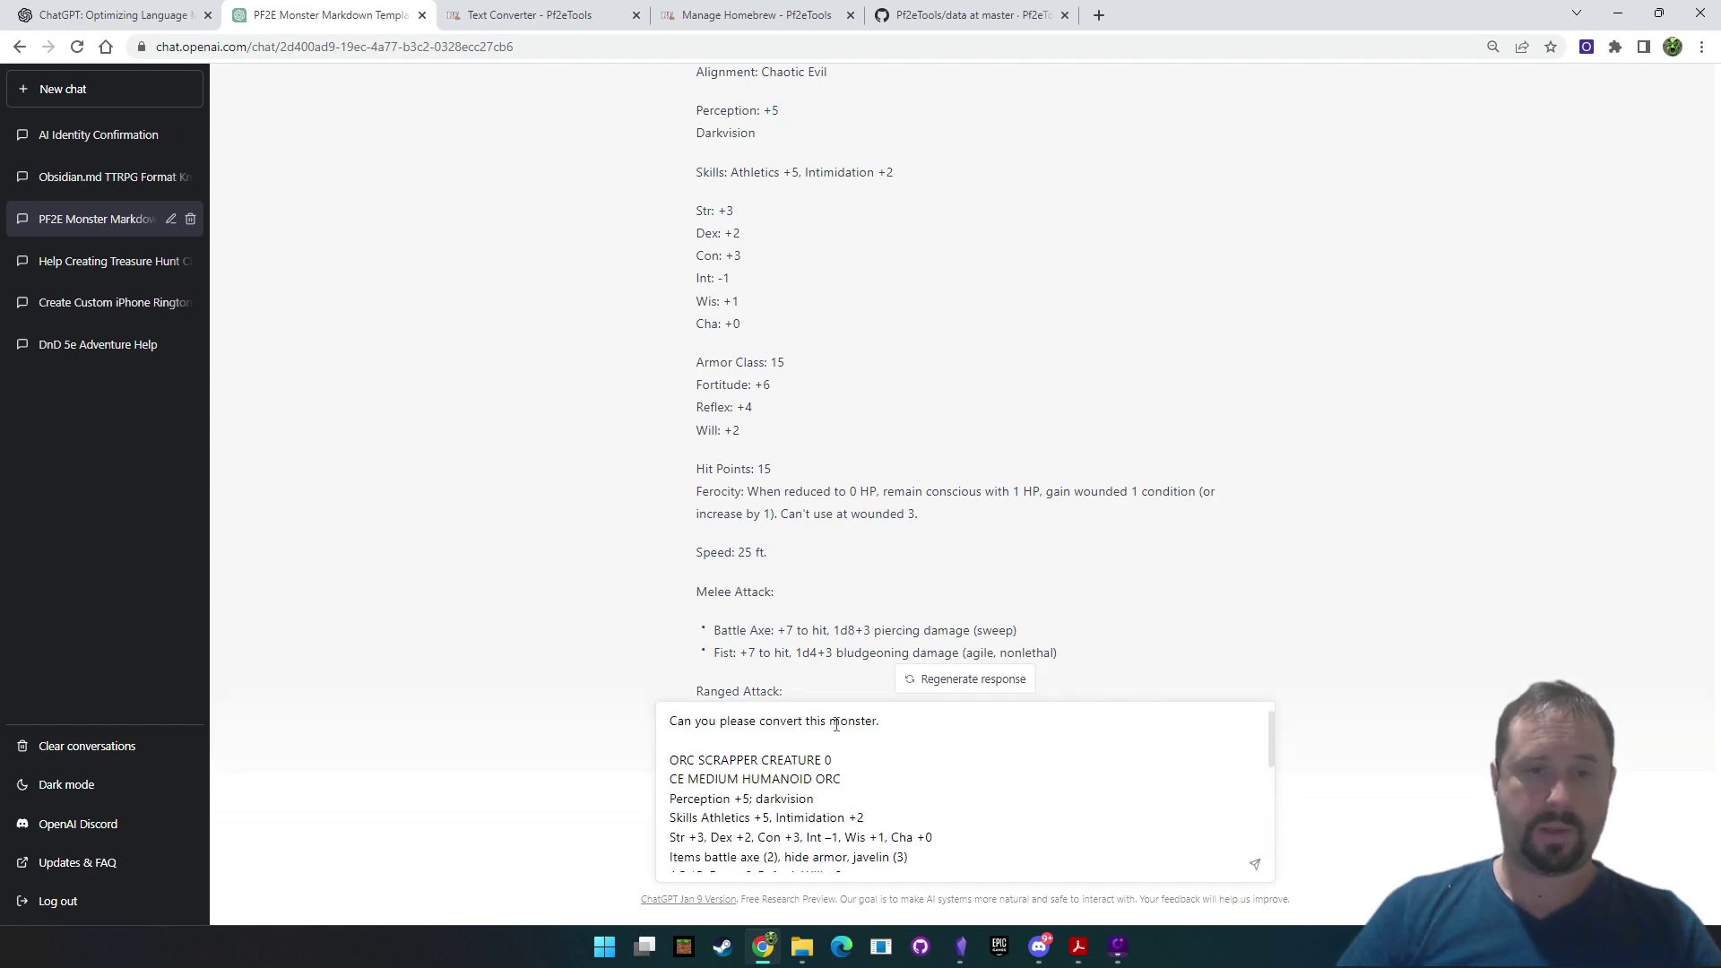
Copy the complete Goblin Pyro template, from its opening --- to the end of the encounter-table block, from the earlier message
scroll(866, 518, "up", 20)
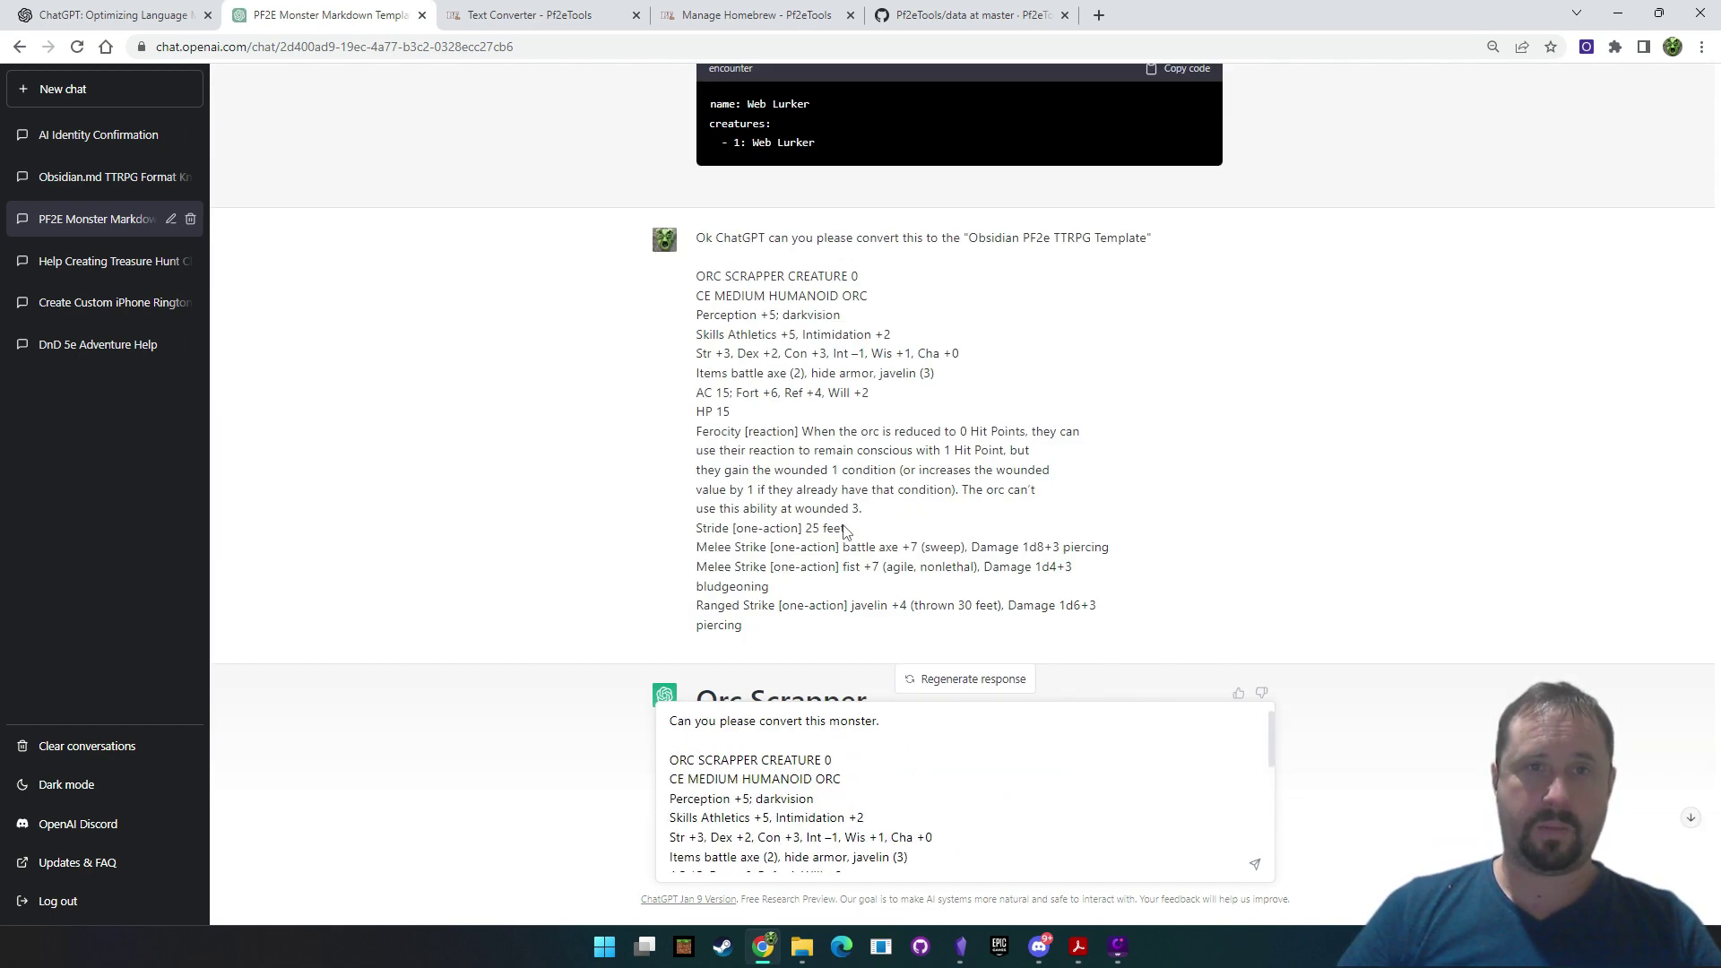
scroll(911, 453, "up", 15)
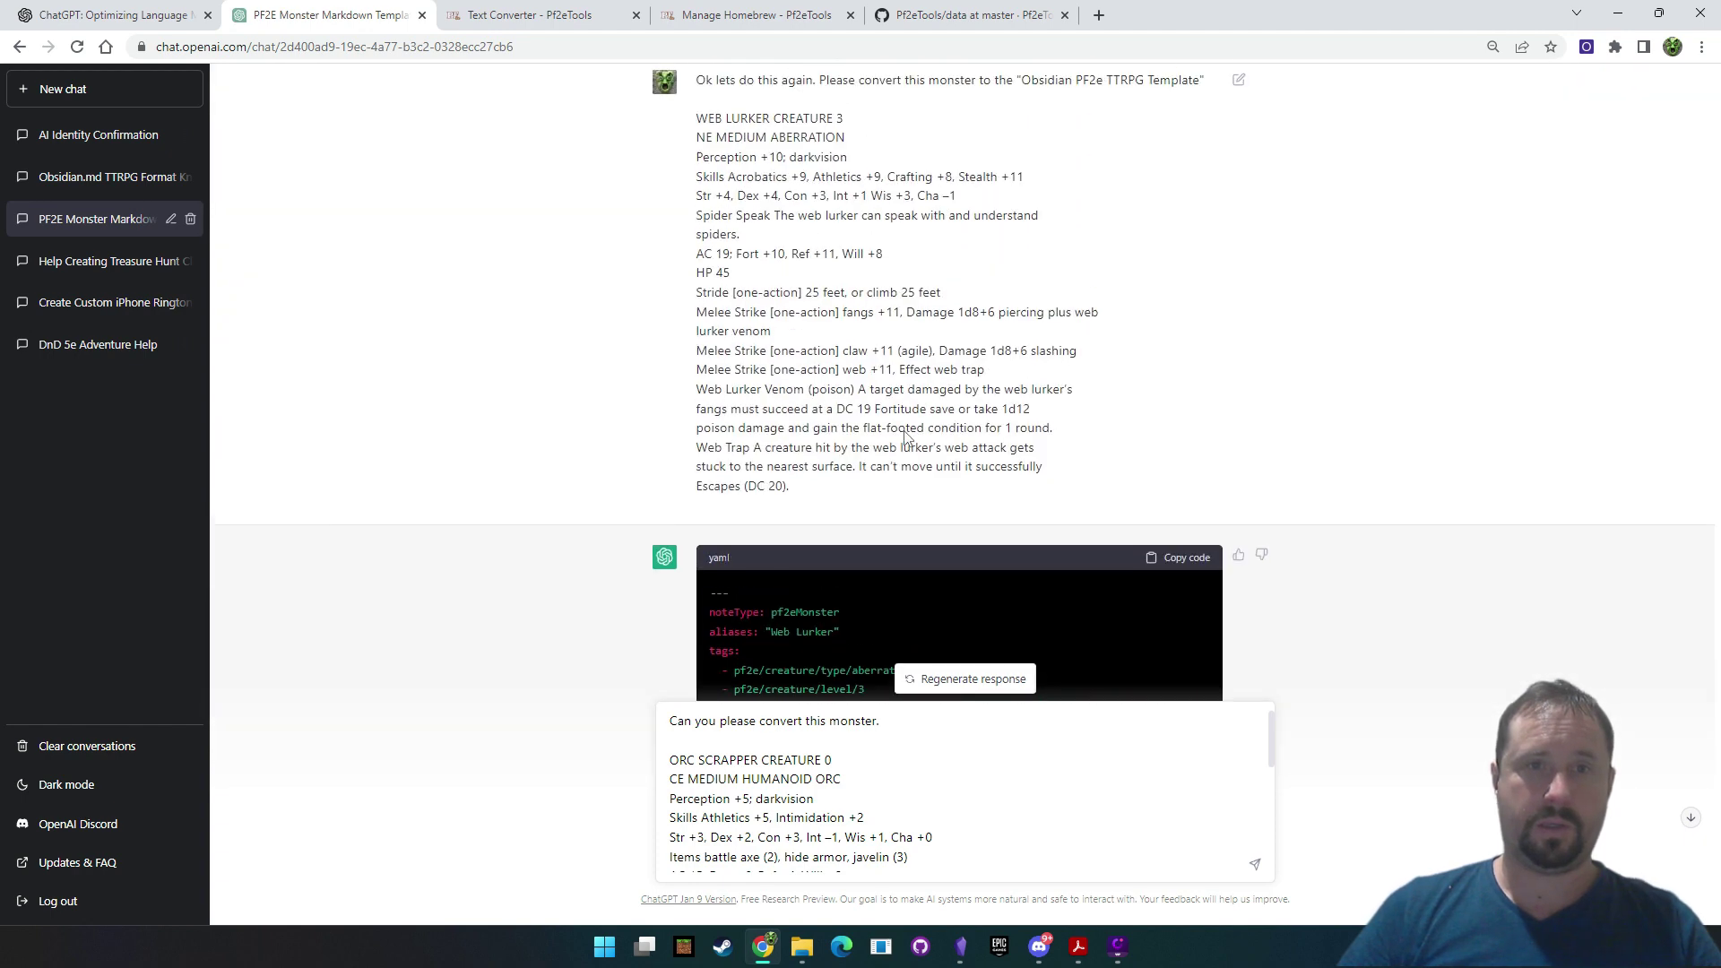
scroll(878, 446, "down", 3)
scroll(855, 441, "up", 5)
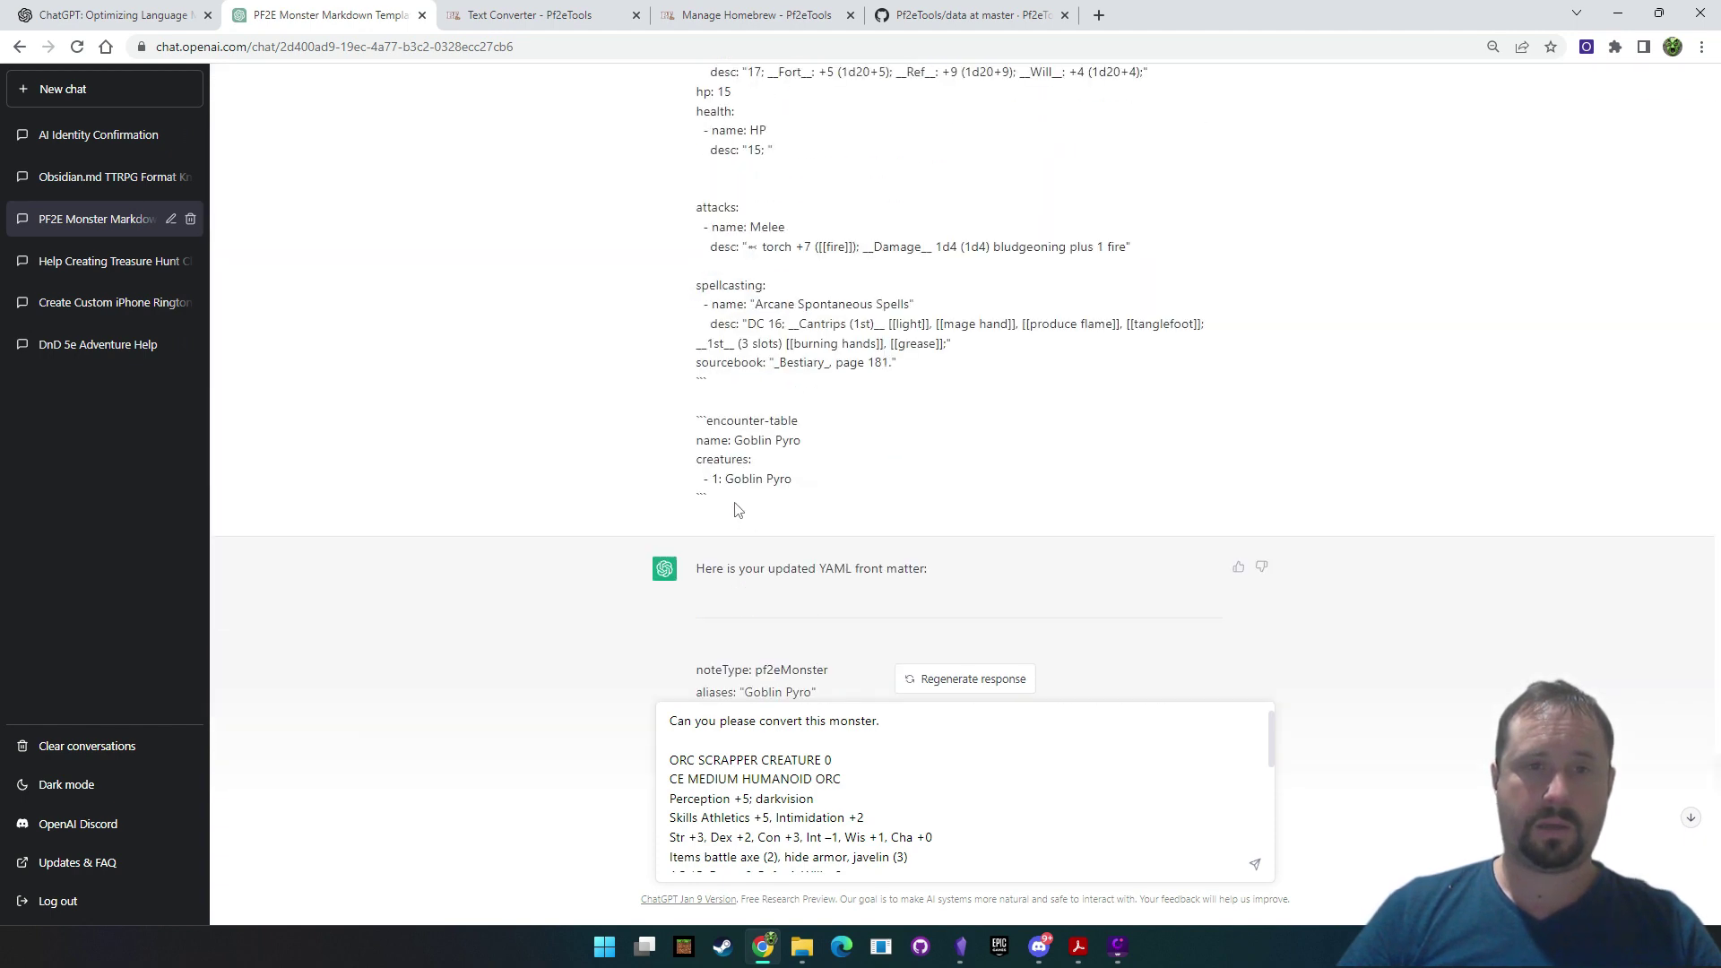
scroll(713, 437, "up", 4)
left_click_drag(734, 506, 692, 610)
scroll(708, 439, "up", 10)
scroll(932, 845, "down", 5)
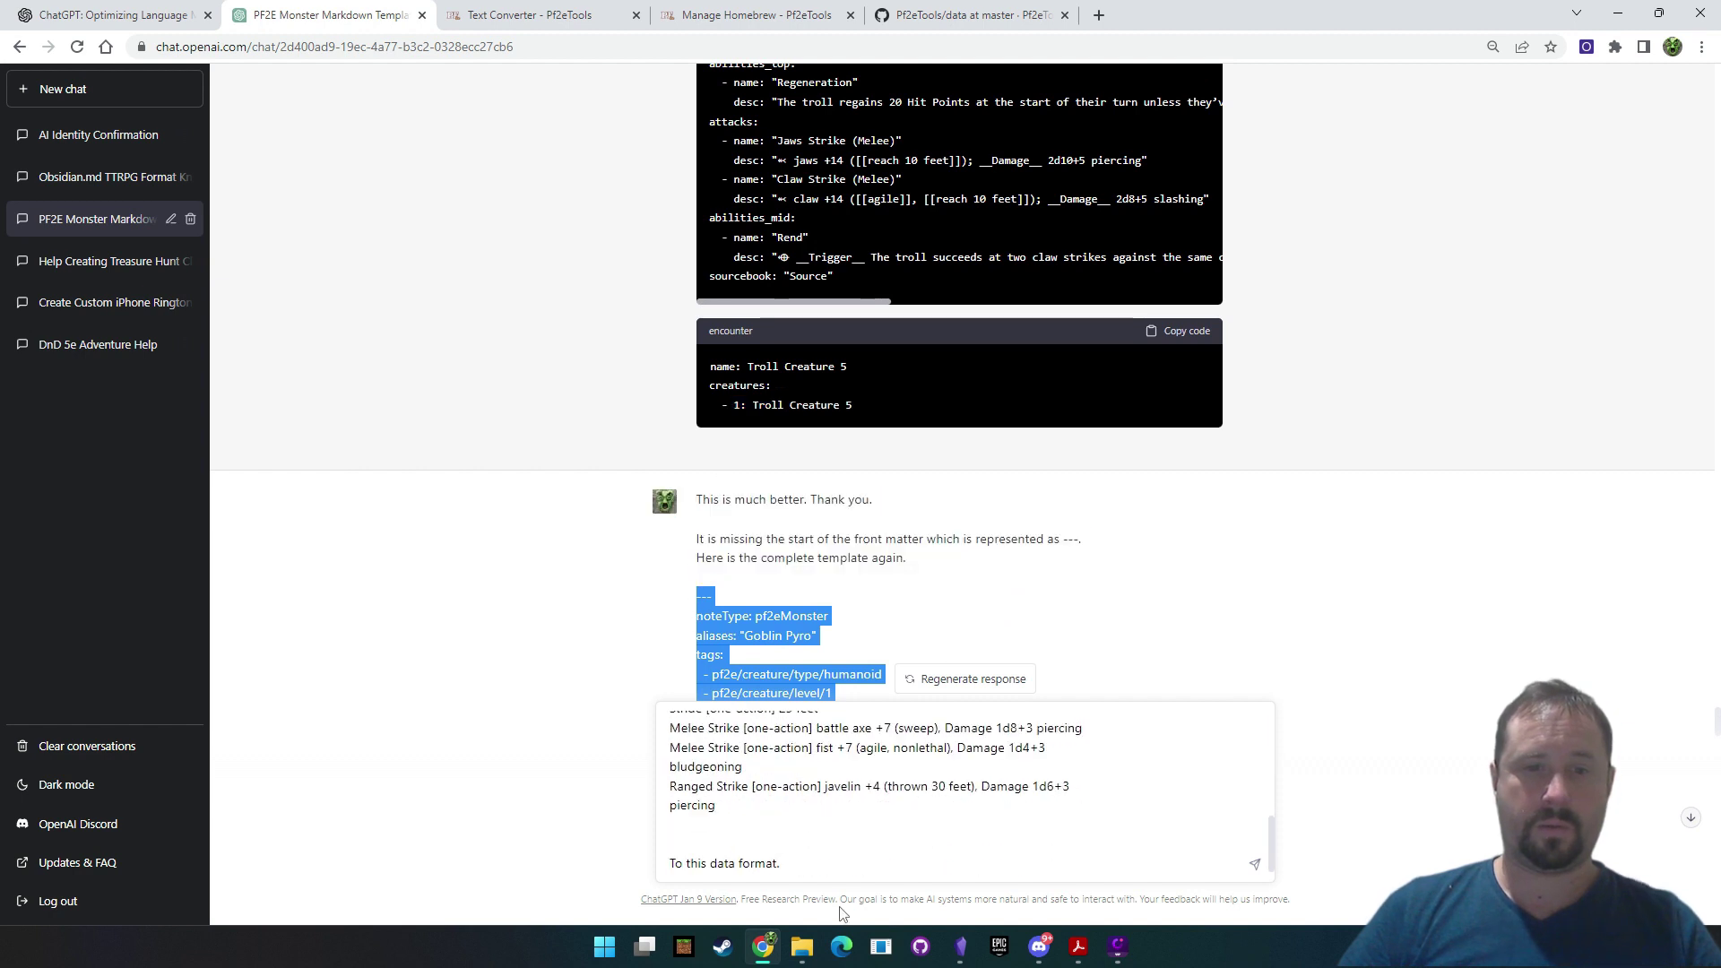
Add the copied template after "To this data format.", send the message and review the generated Orc Scrapper statblock and encounter
left_click(823, 878)
key("ctrl+v")
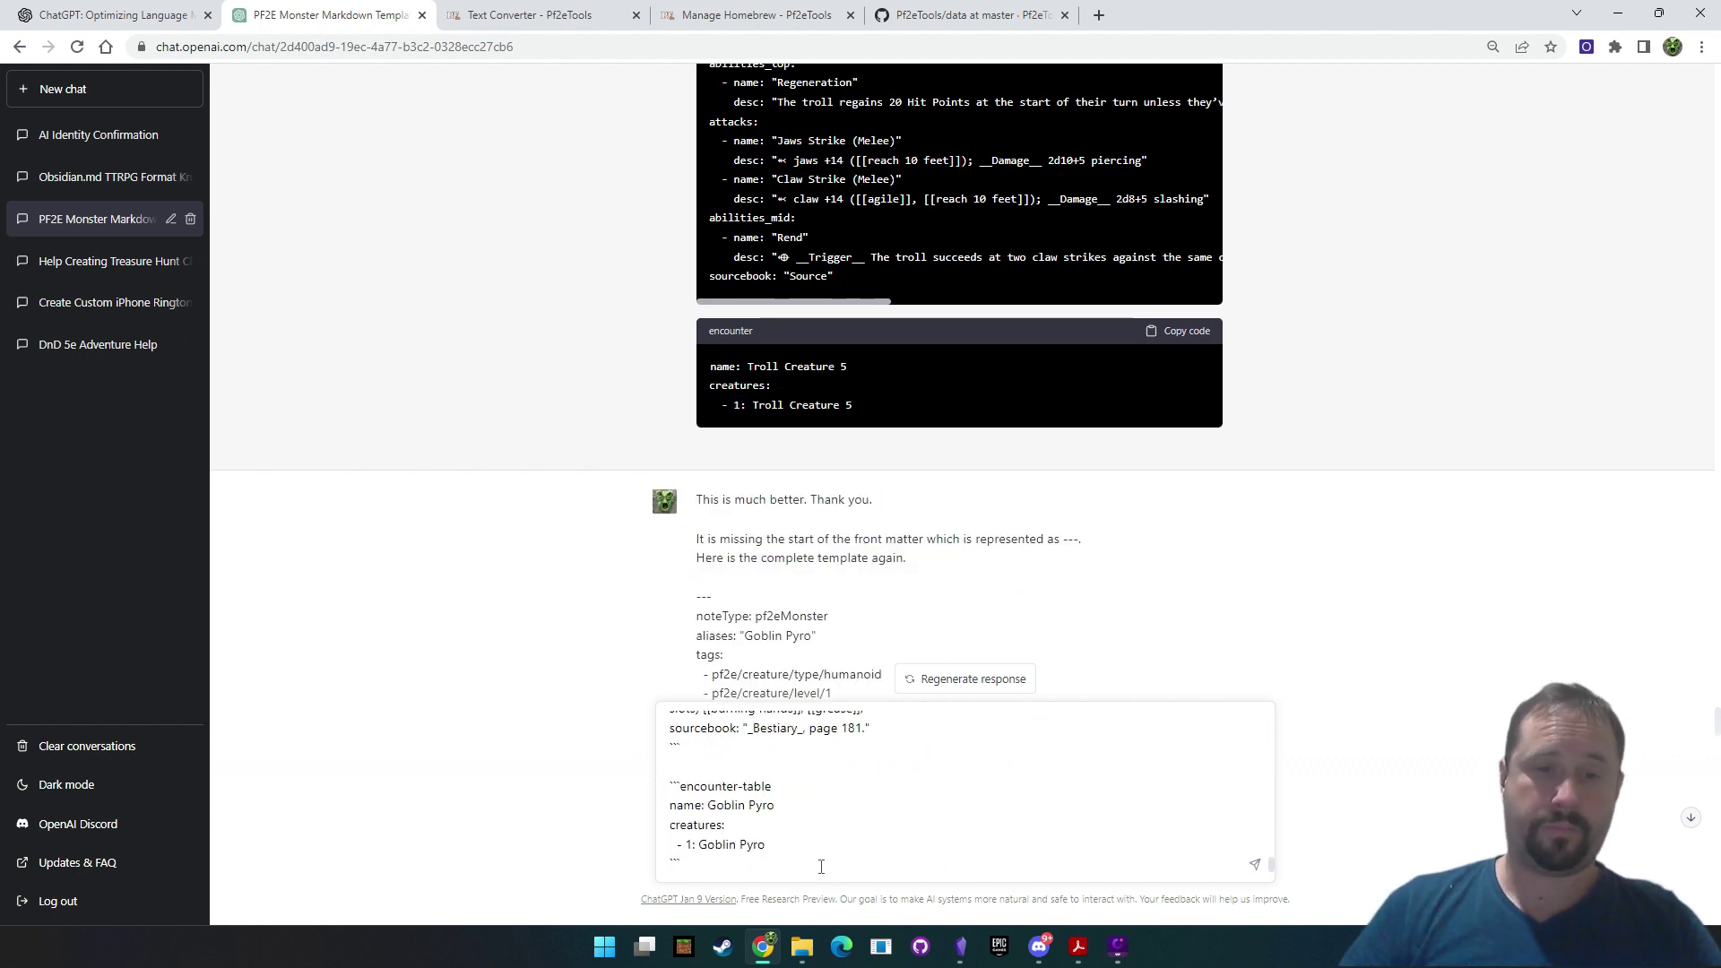
key("Return")
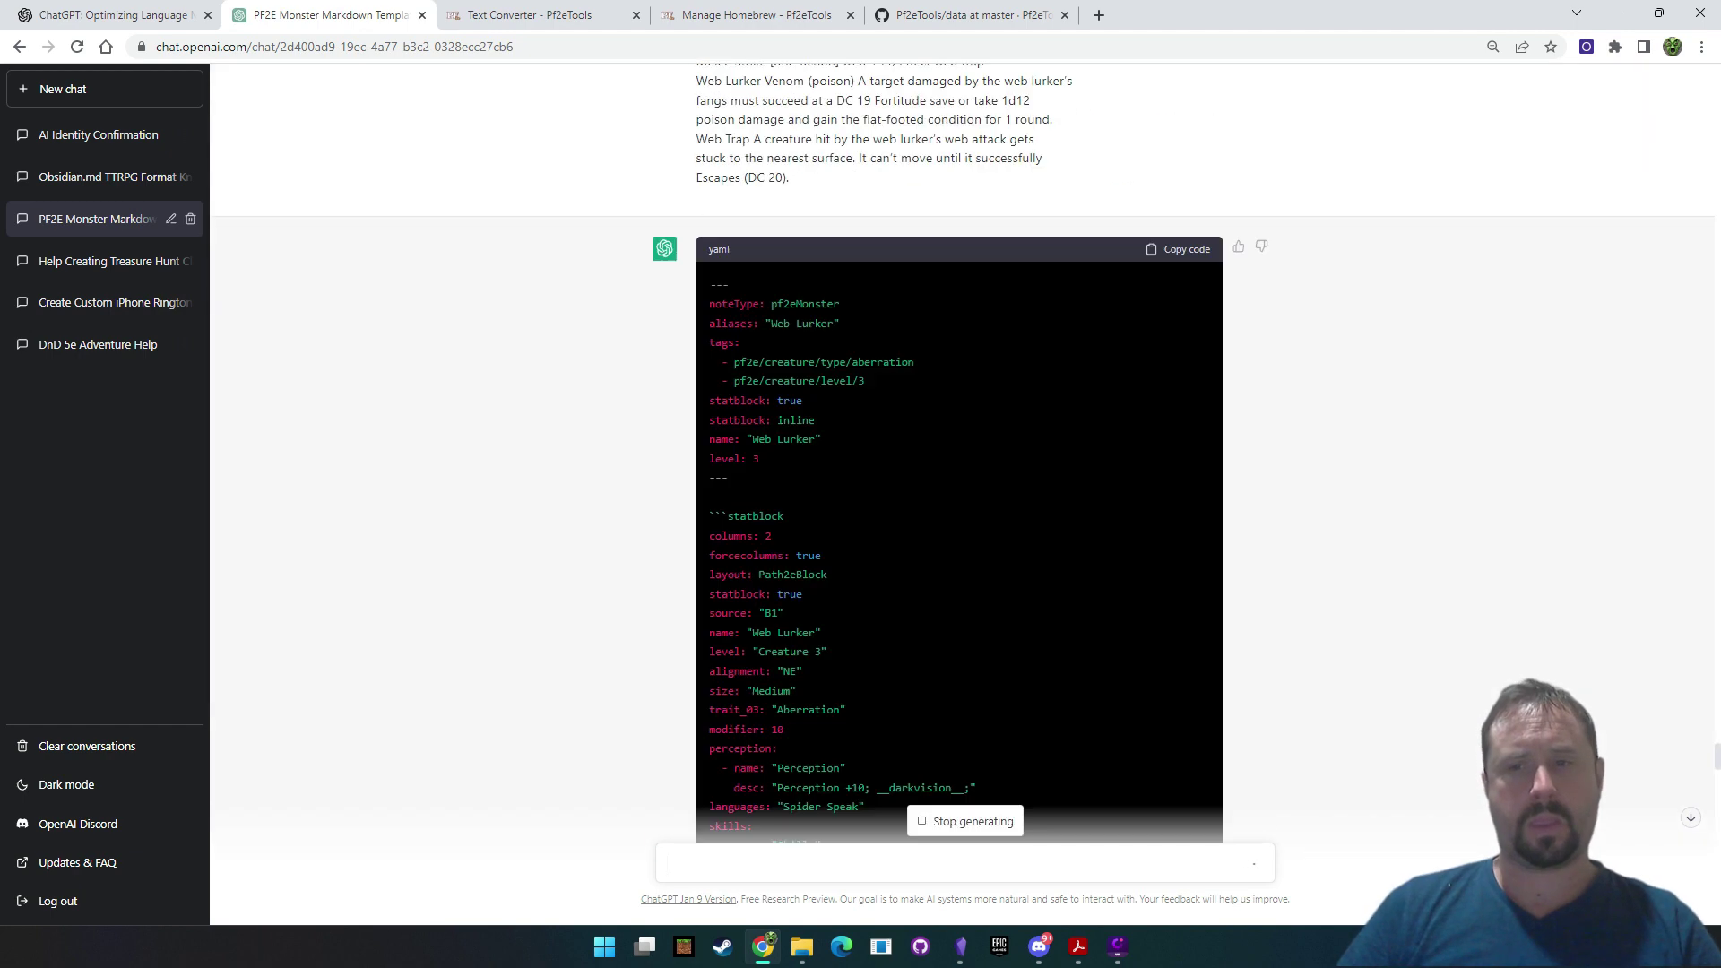
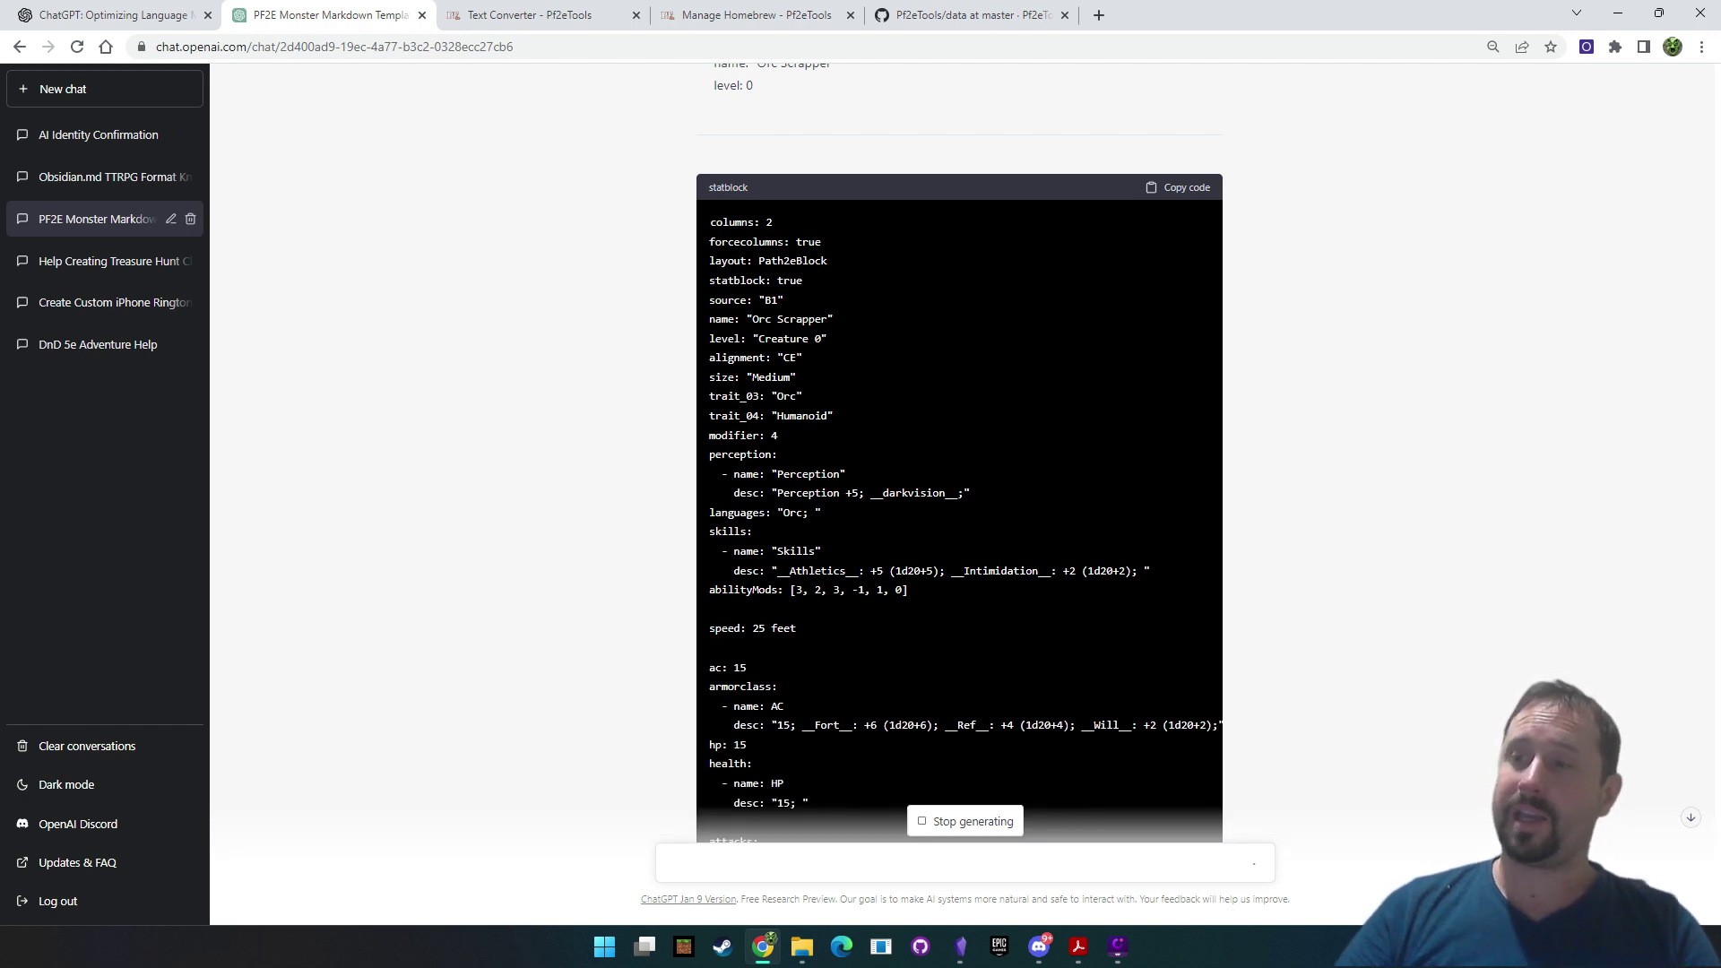
key("alt+Tab")
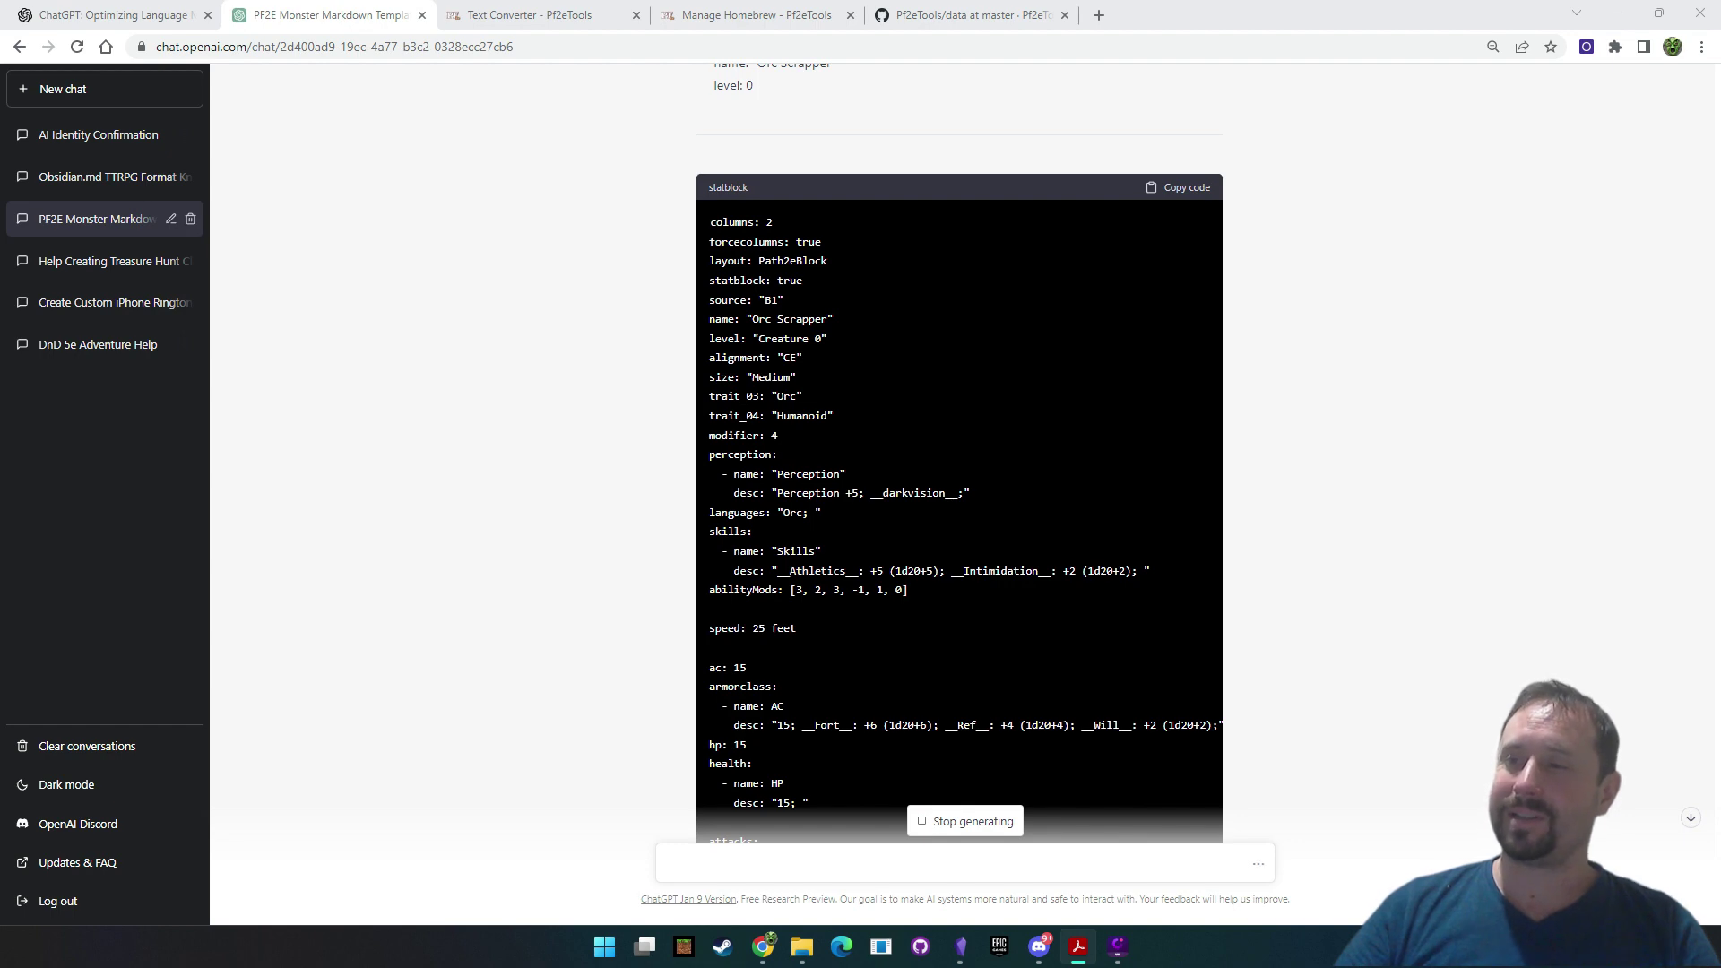
scroll(1279, 549, "down", 3)
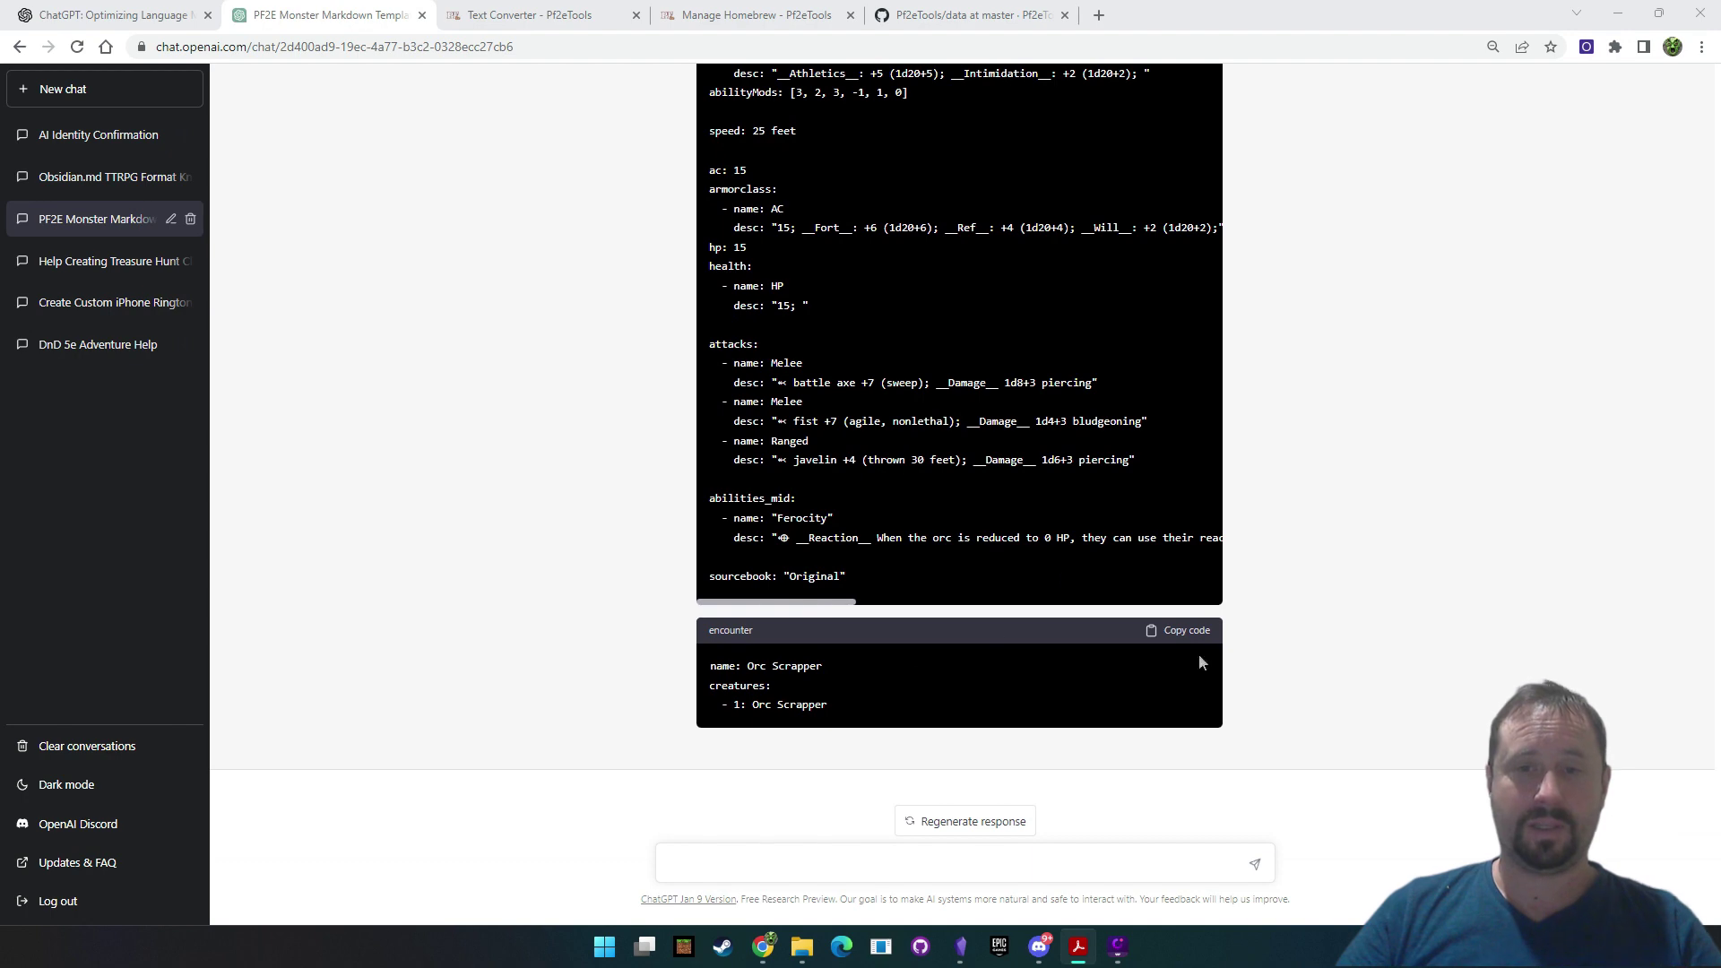
Copy the complete generated Orc Scrapper response and replace the entire contents of the Untitled 3 note in Obsidian with it
left_click_drag(995, 626, 690, 295)
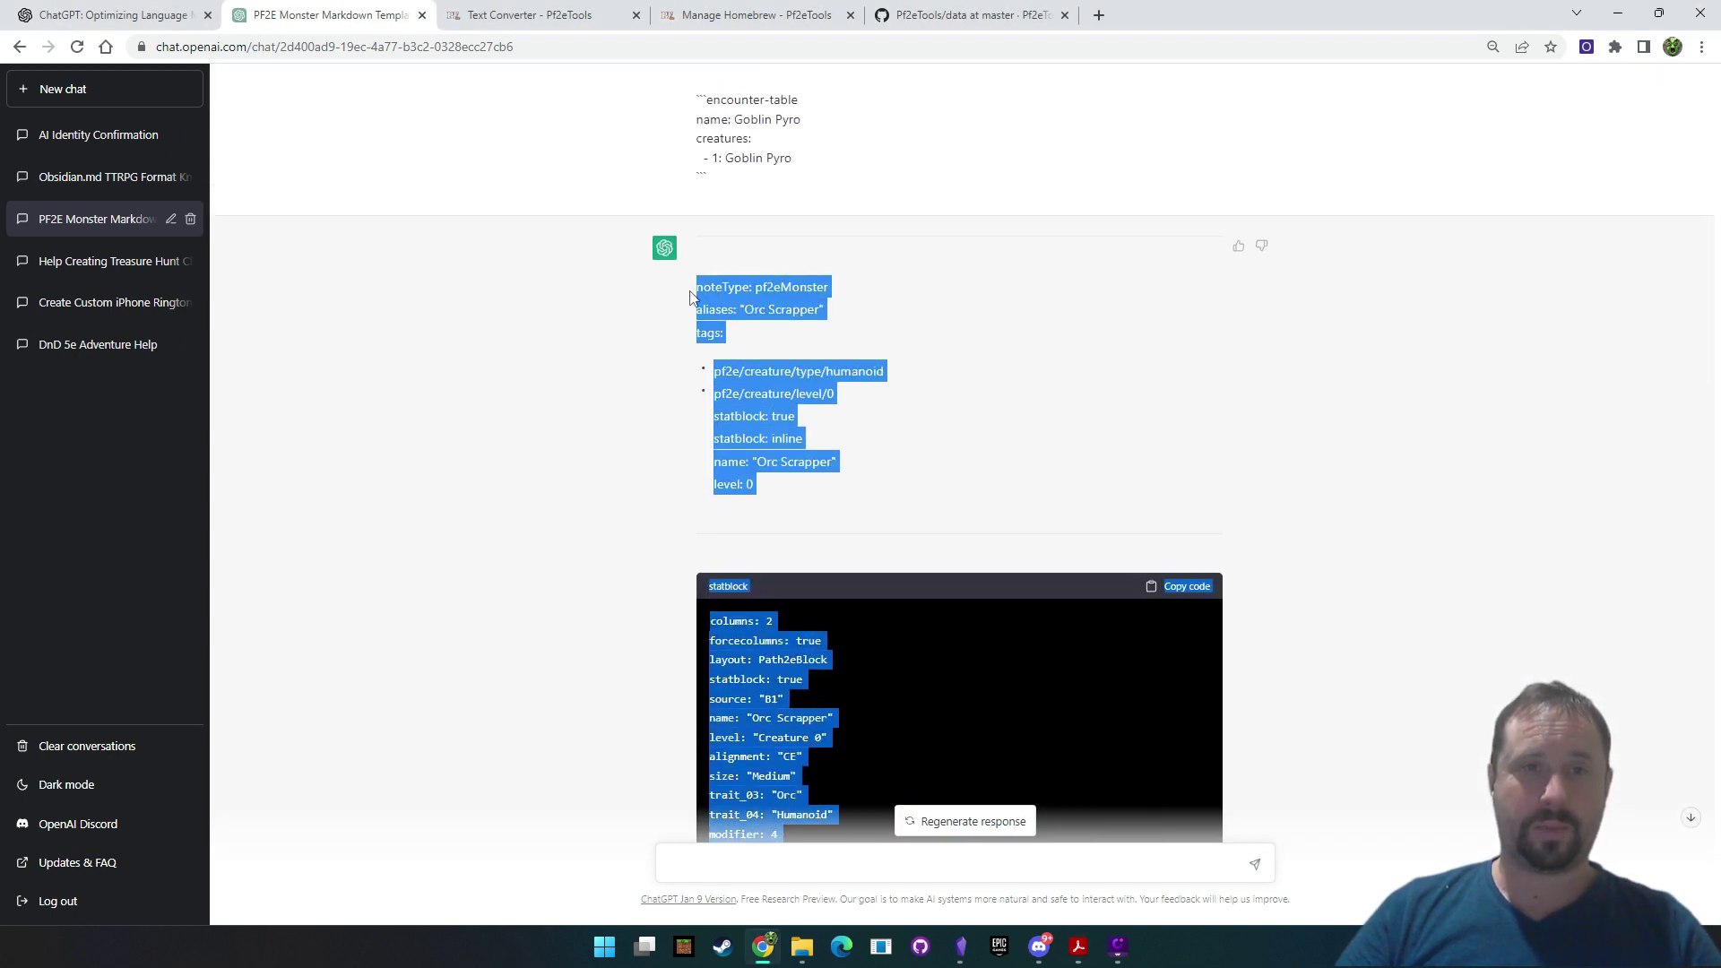
left_click(966, 954)
left_click(766, 851)
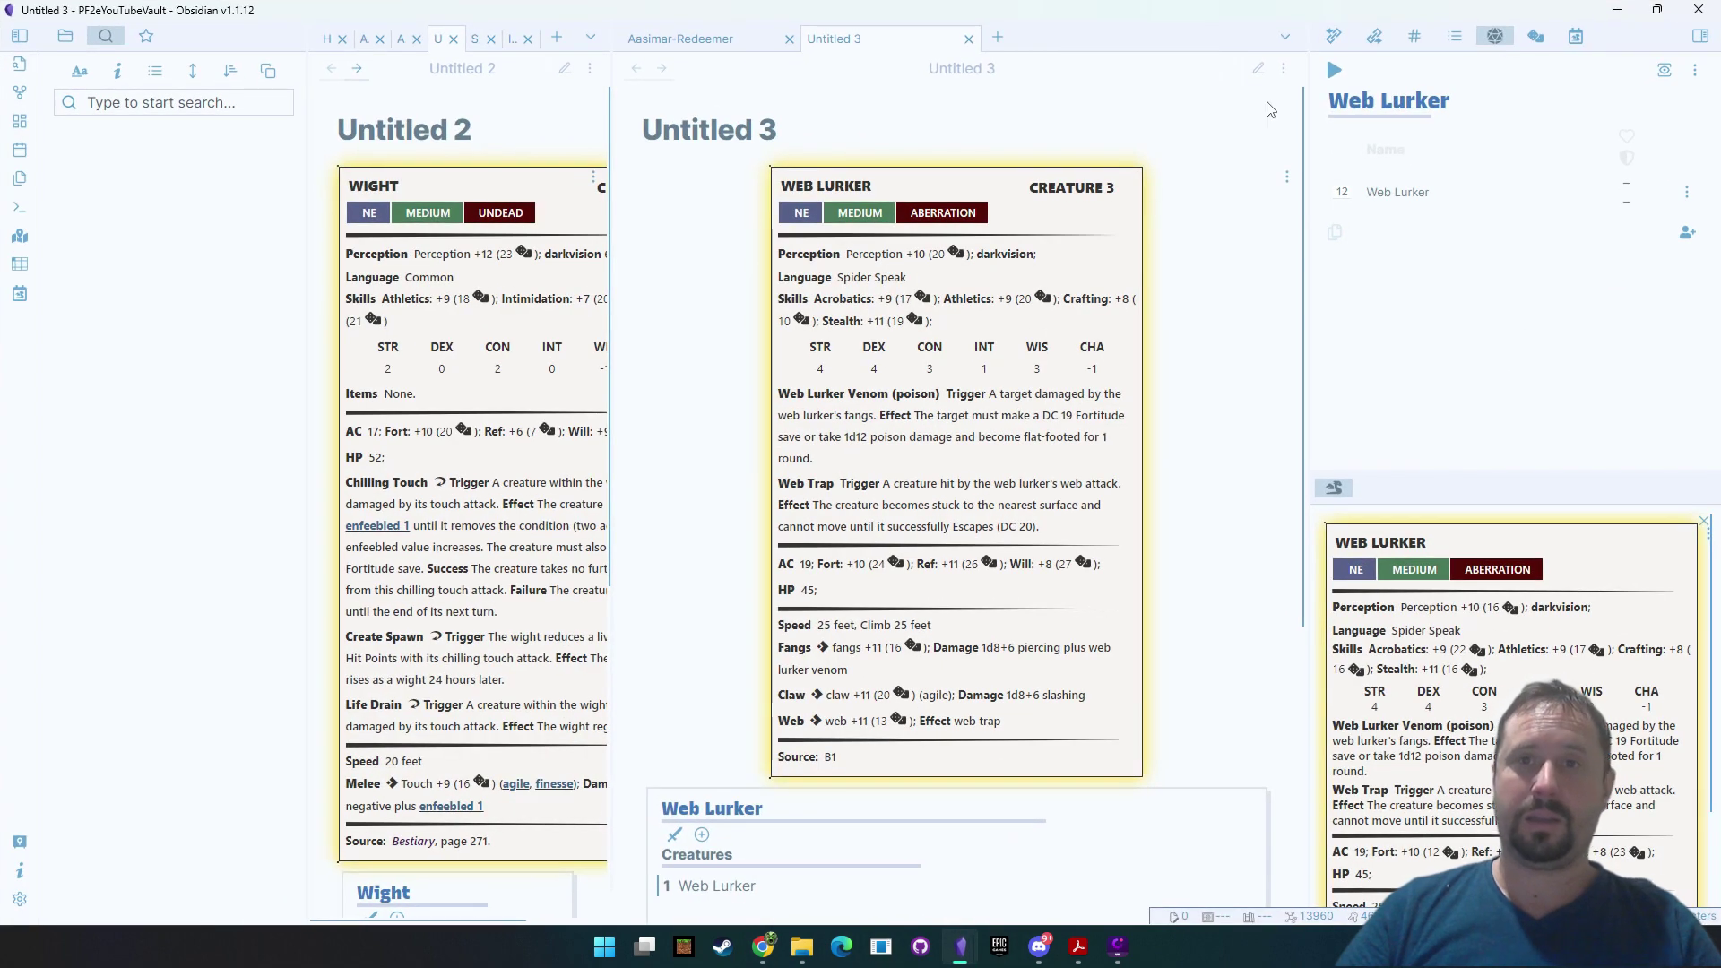
key("ctrl+a")
key("Delete")
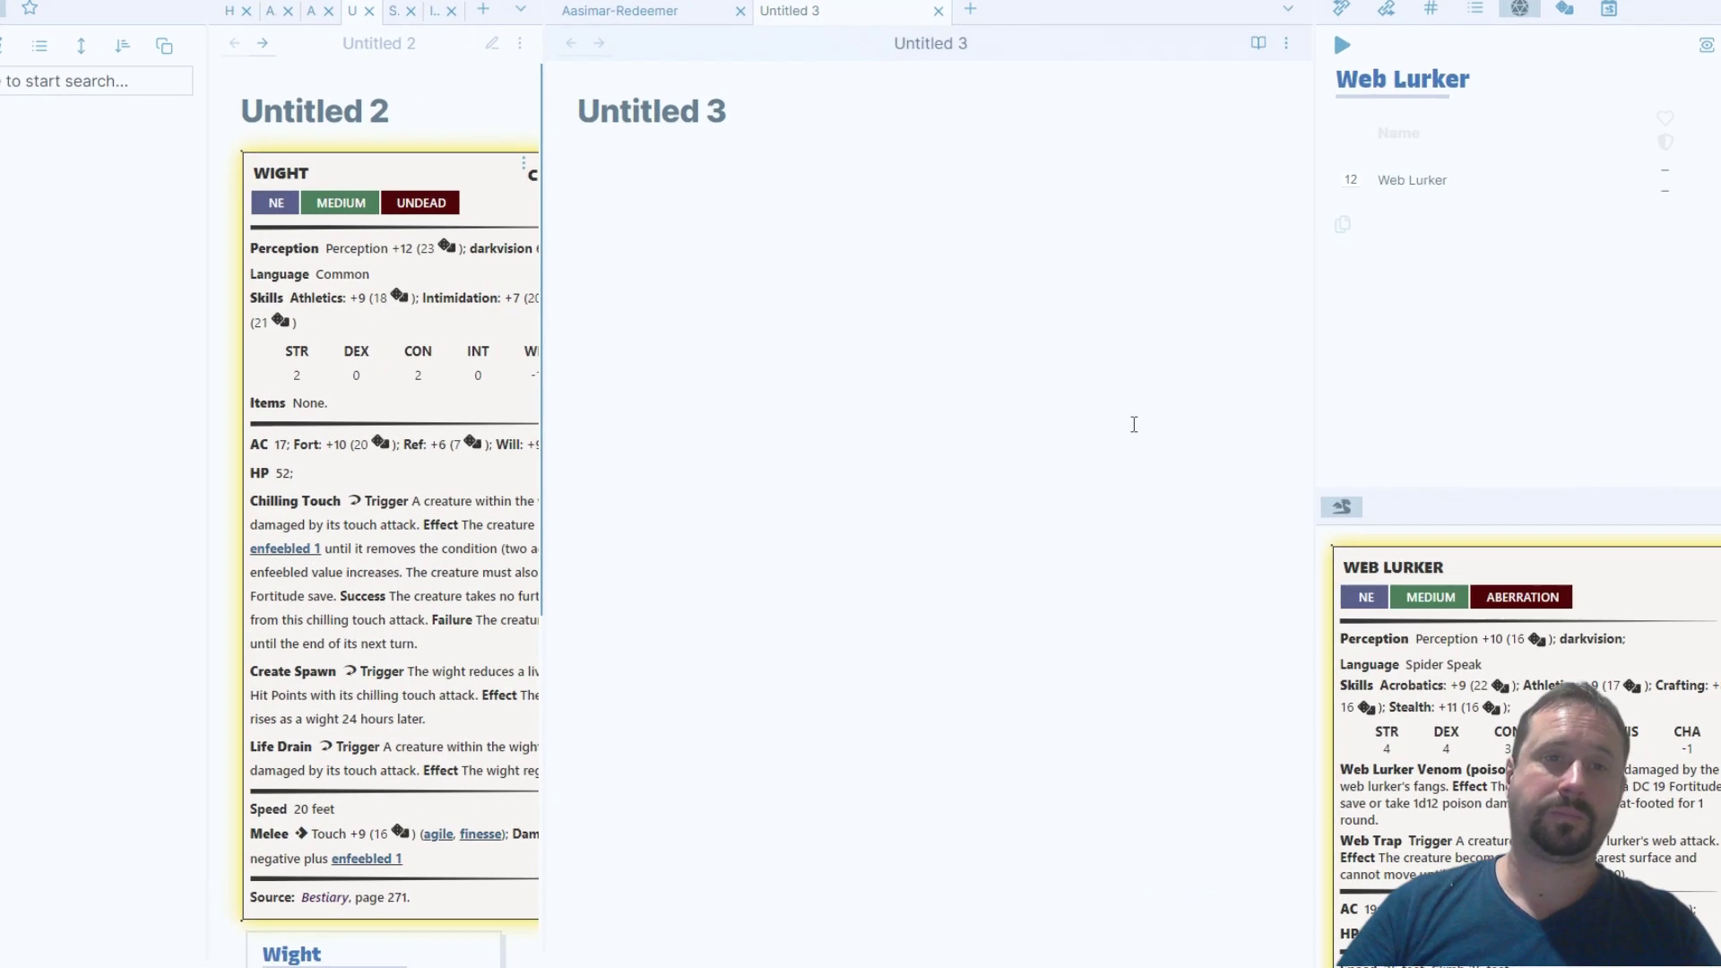
key("ctrl+v")
scroll(787, 269, "up", 10)
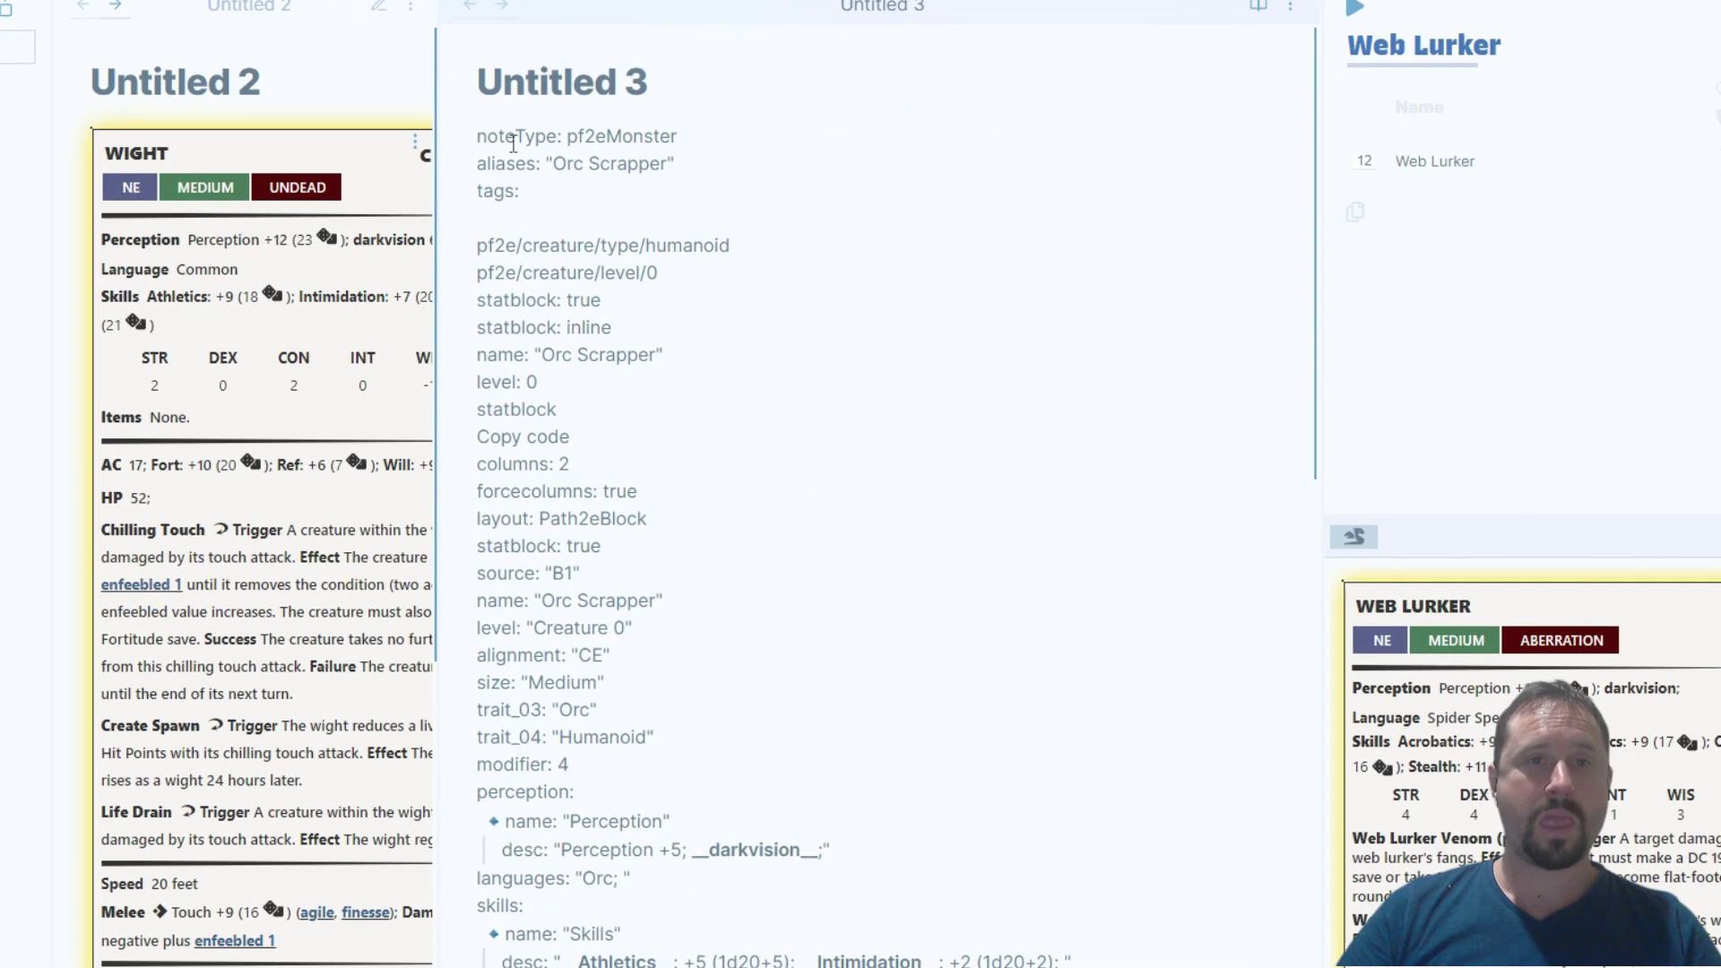
Add an opening --- line above "noteType: pf2eMonster" to start the note's front matter
left_click(507, 114)
key("Return")
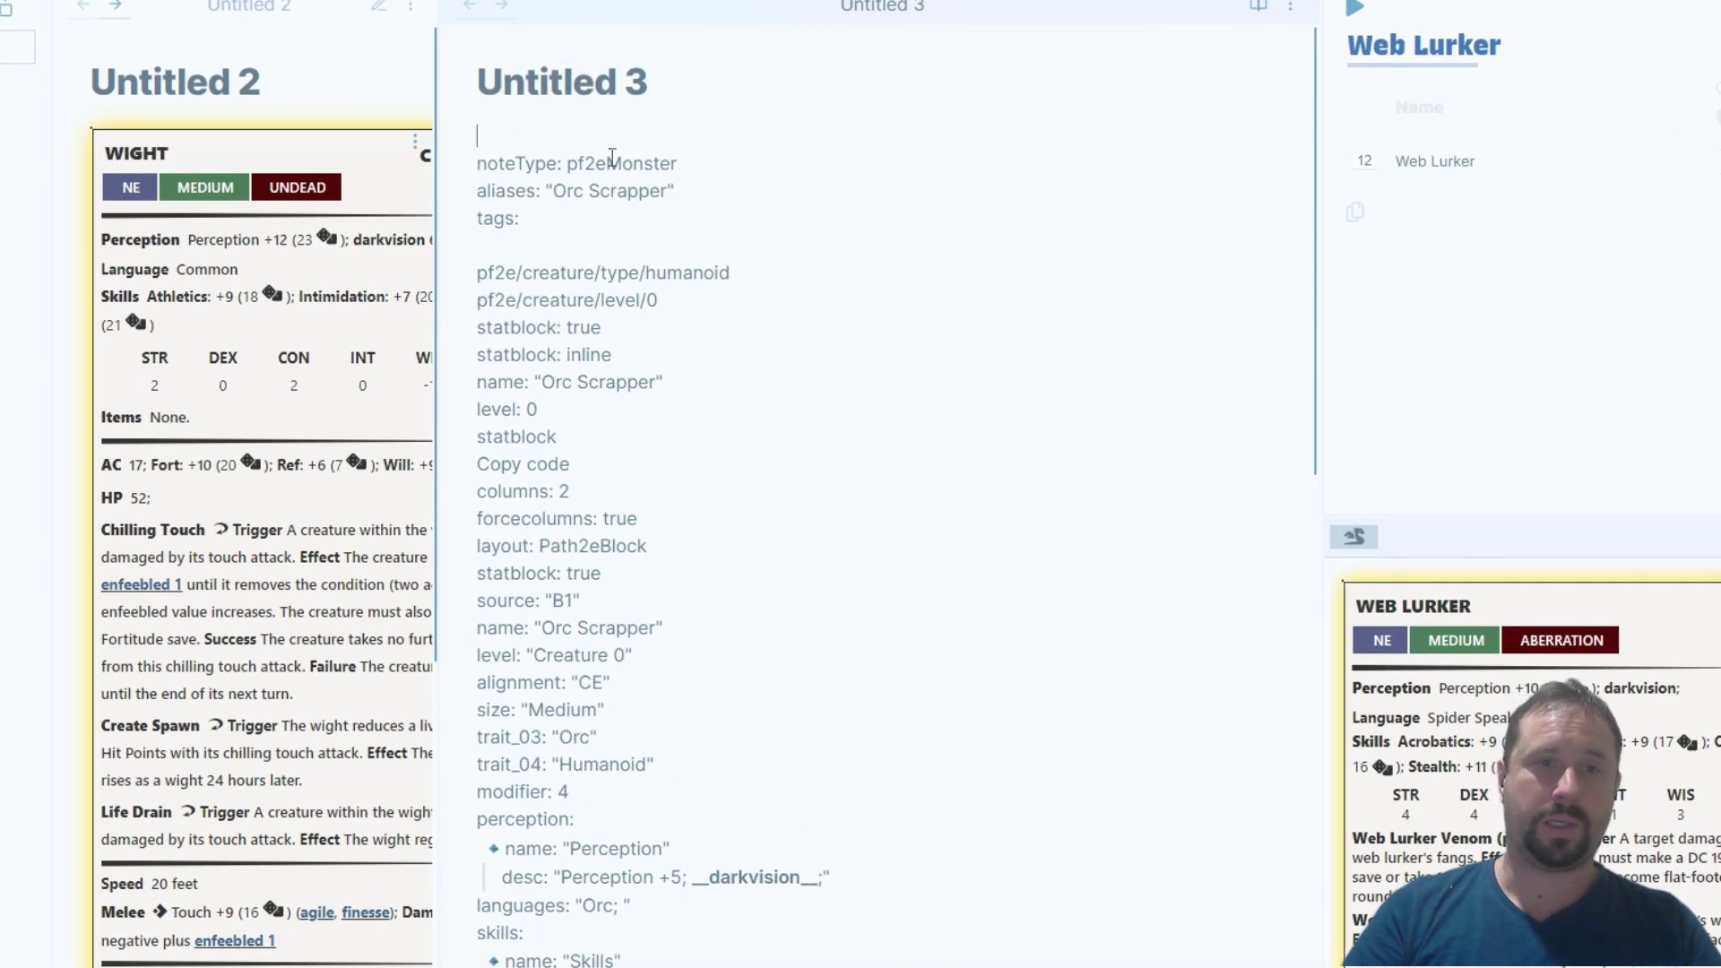
type("---")
Remove the blank line below "tags:" and prefix the humanoid and level/0 tags with dashes as list items
key("Down")
key("Down")
key("Down")
key("Down")
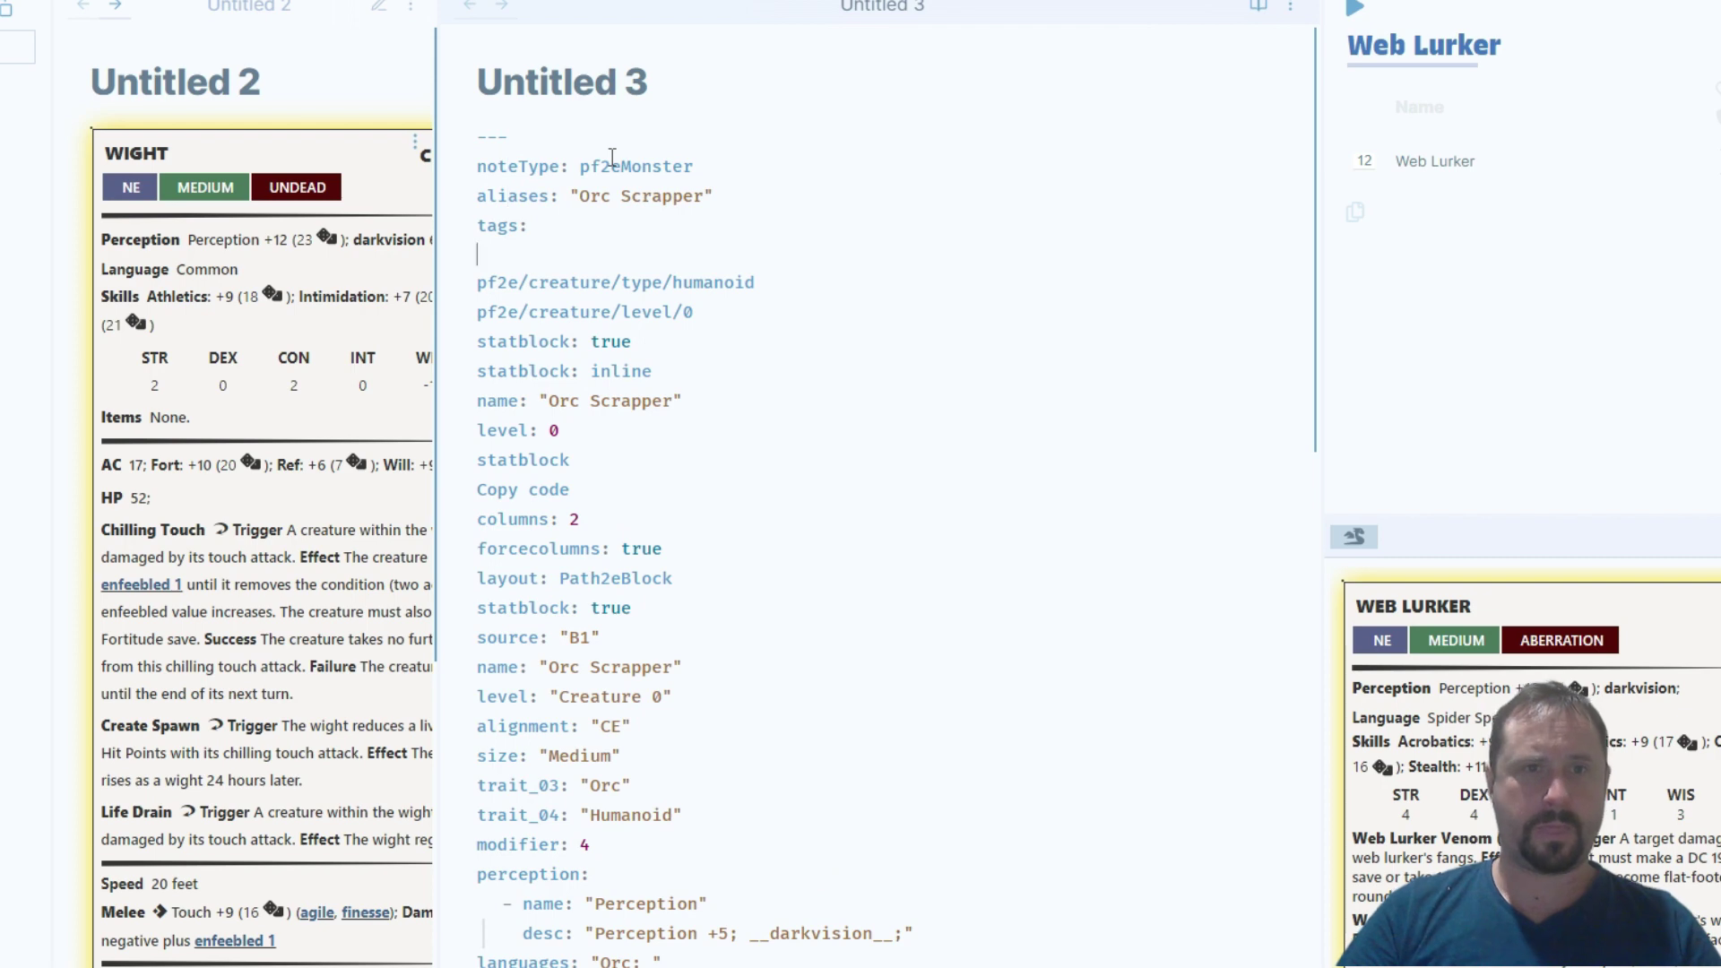
key("BackSpace")
key("Escape")
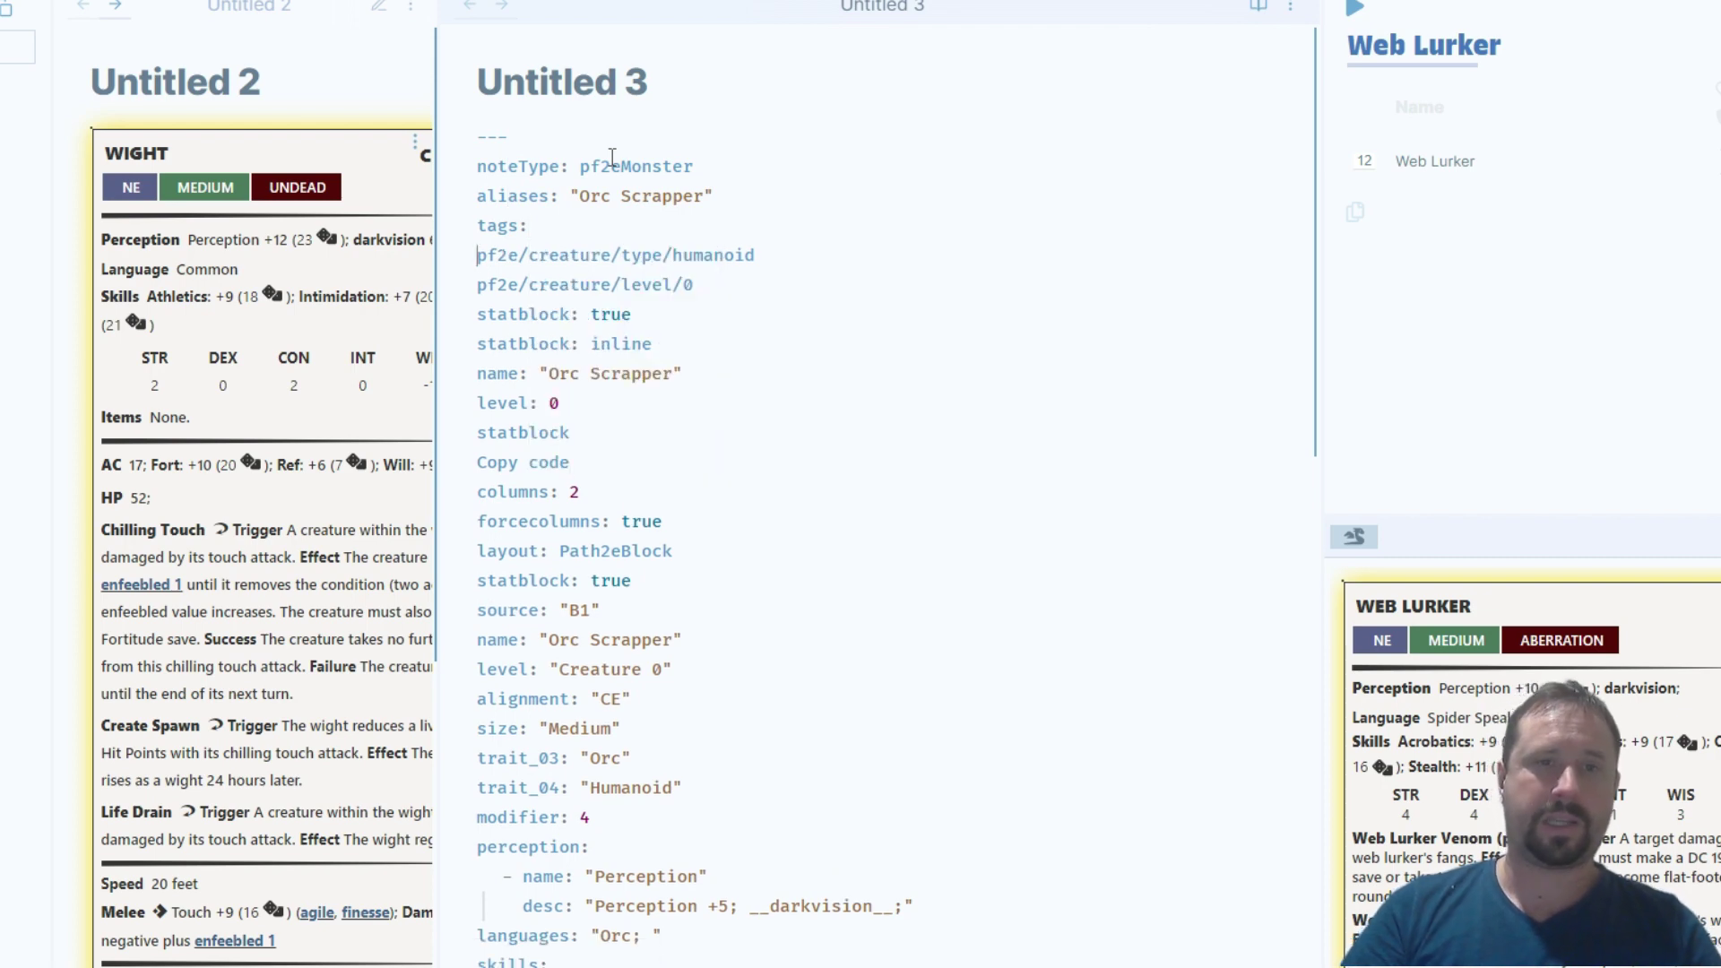
type("-")
key("Escape")
key("Down")
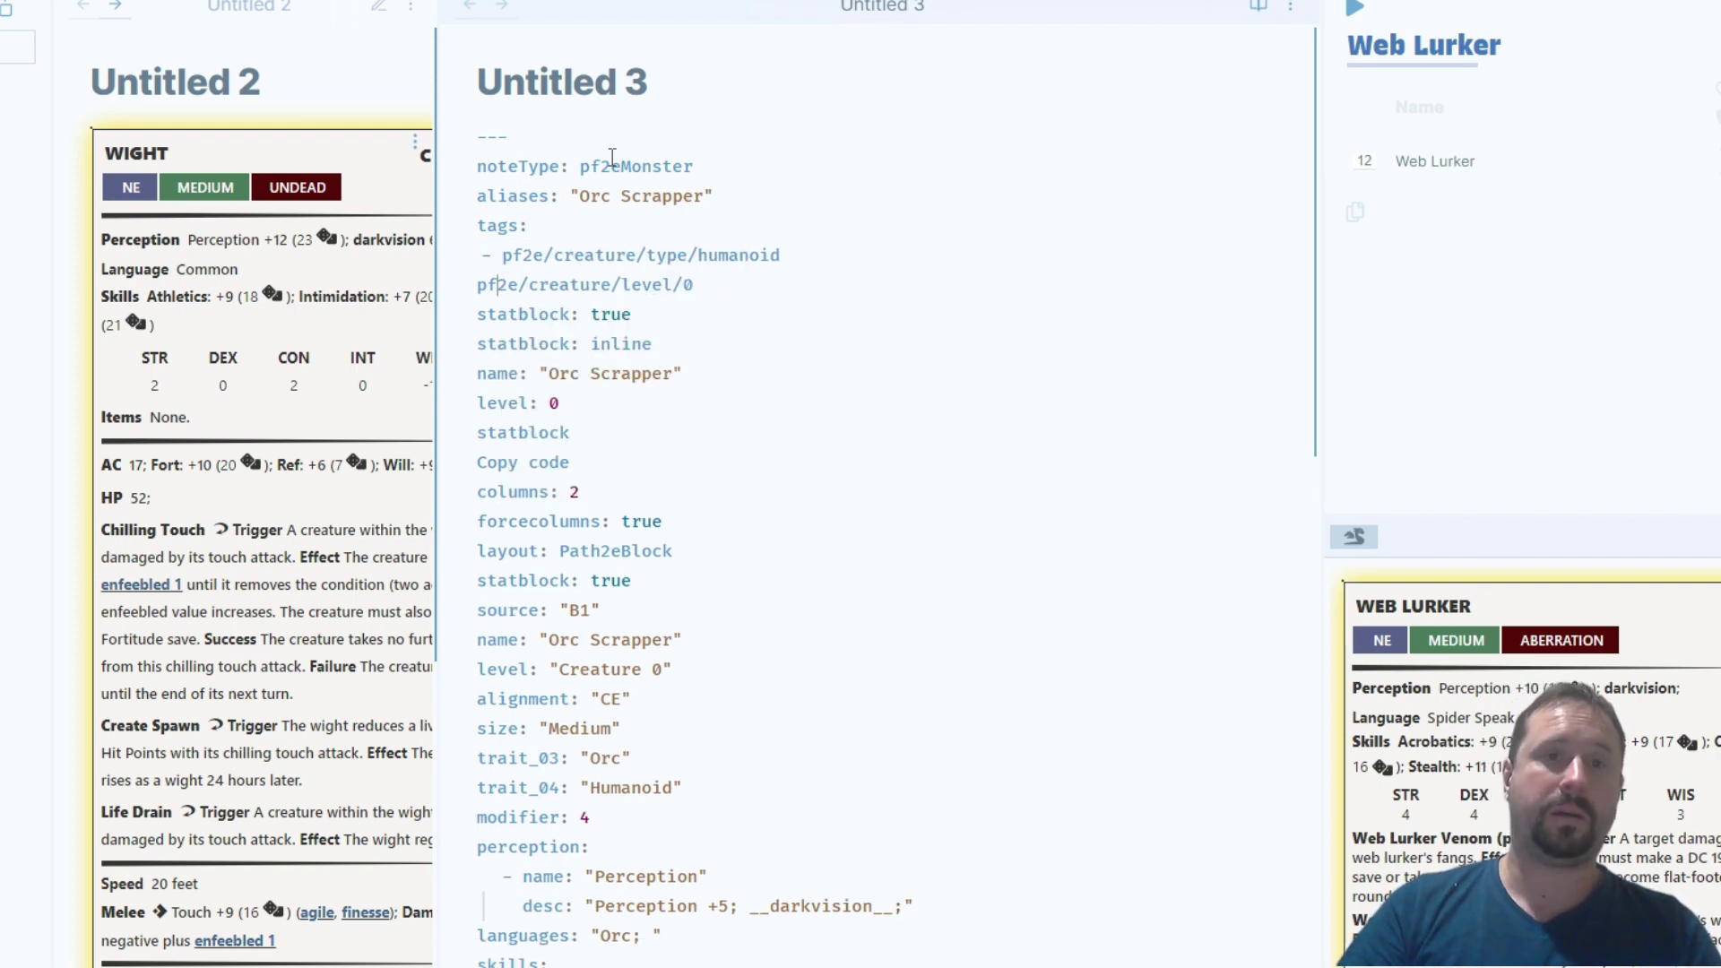
type("-")
key("Escape")
key("Down")
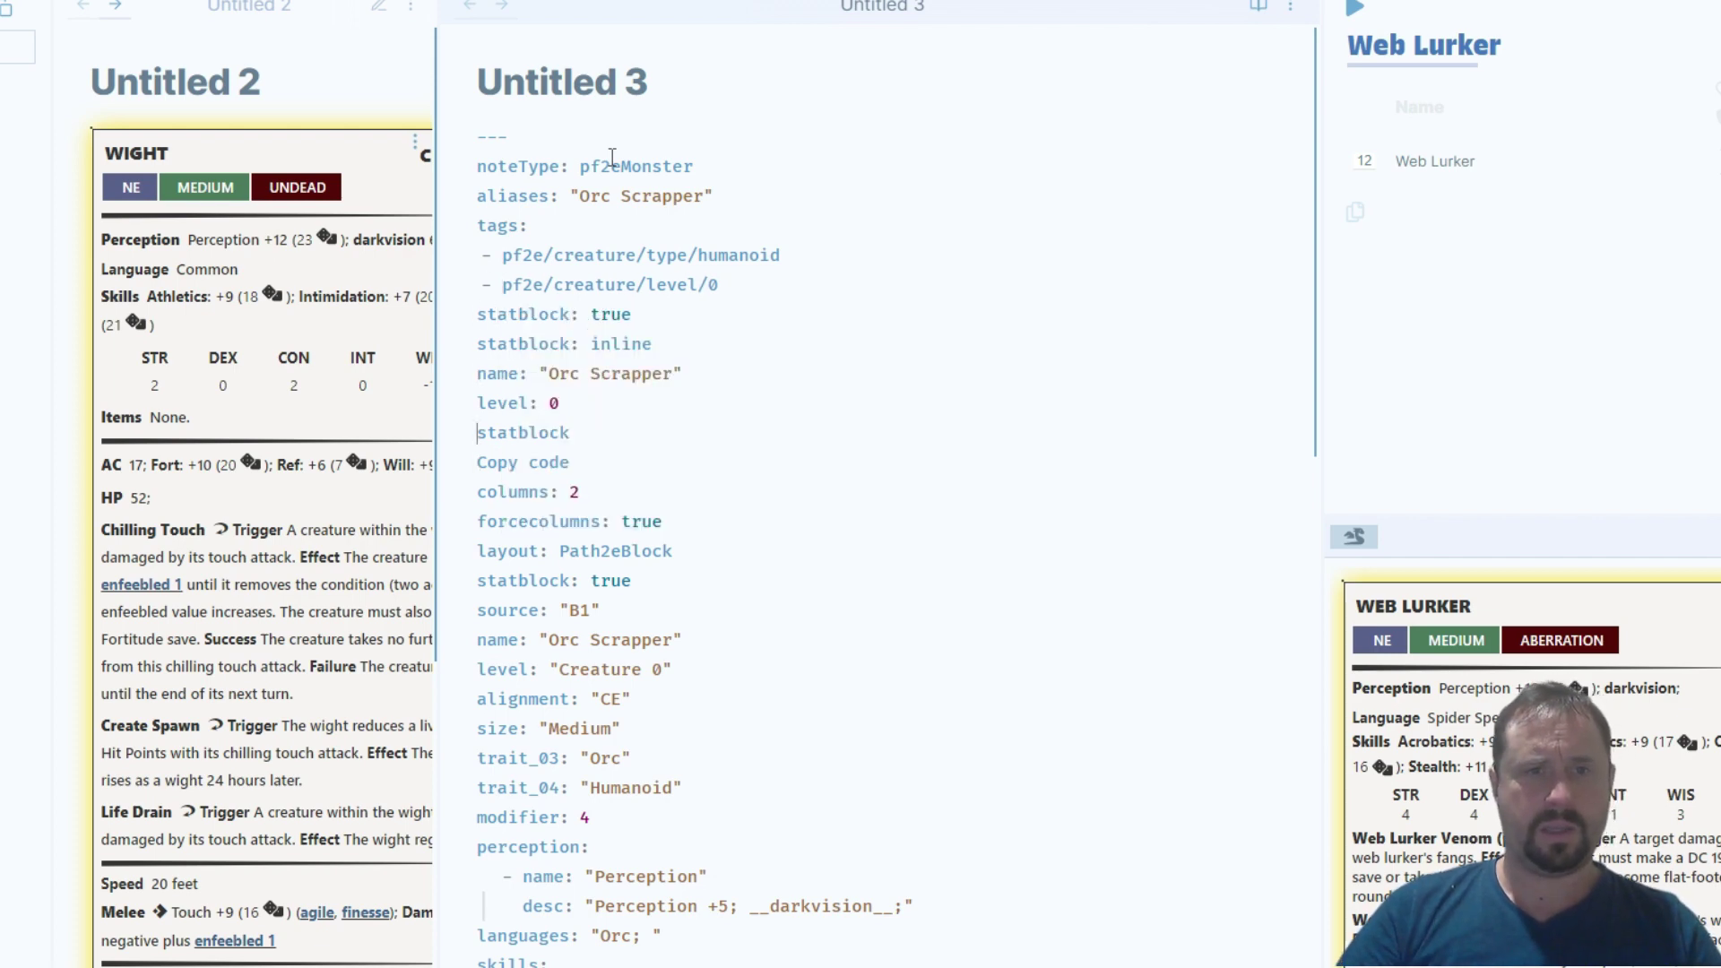
Close the front matter with a --- line after "level: 0", followed by a new line
key("Return")
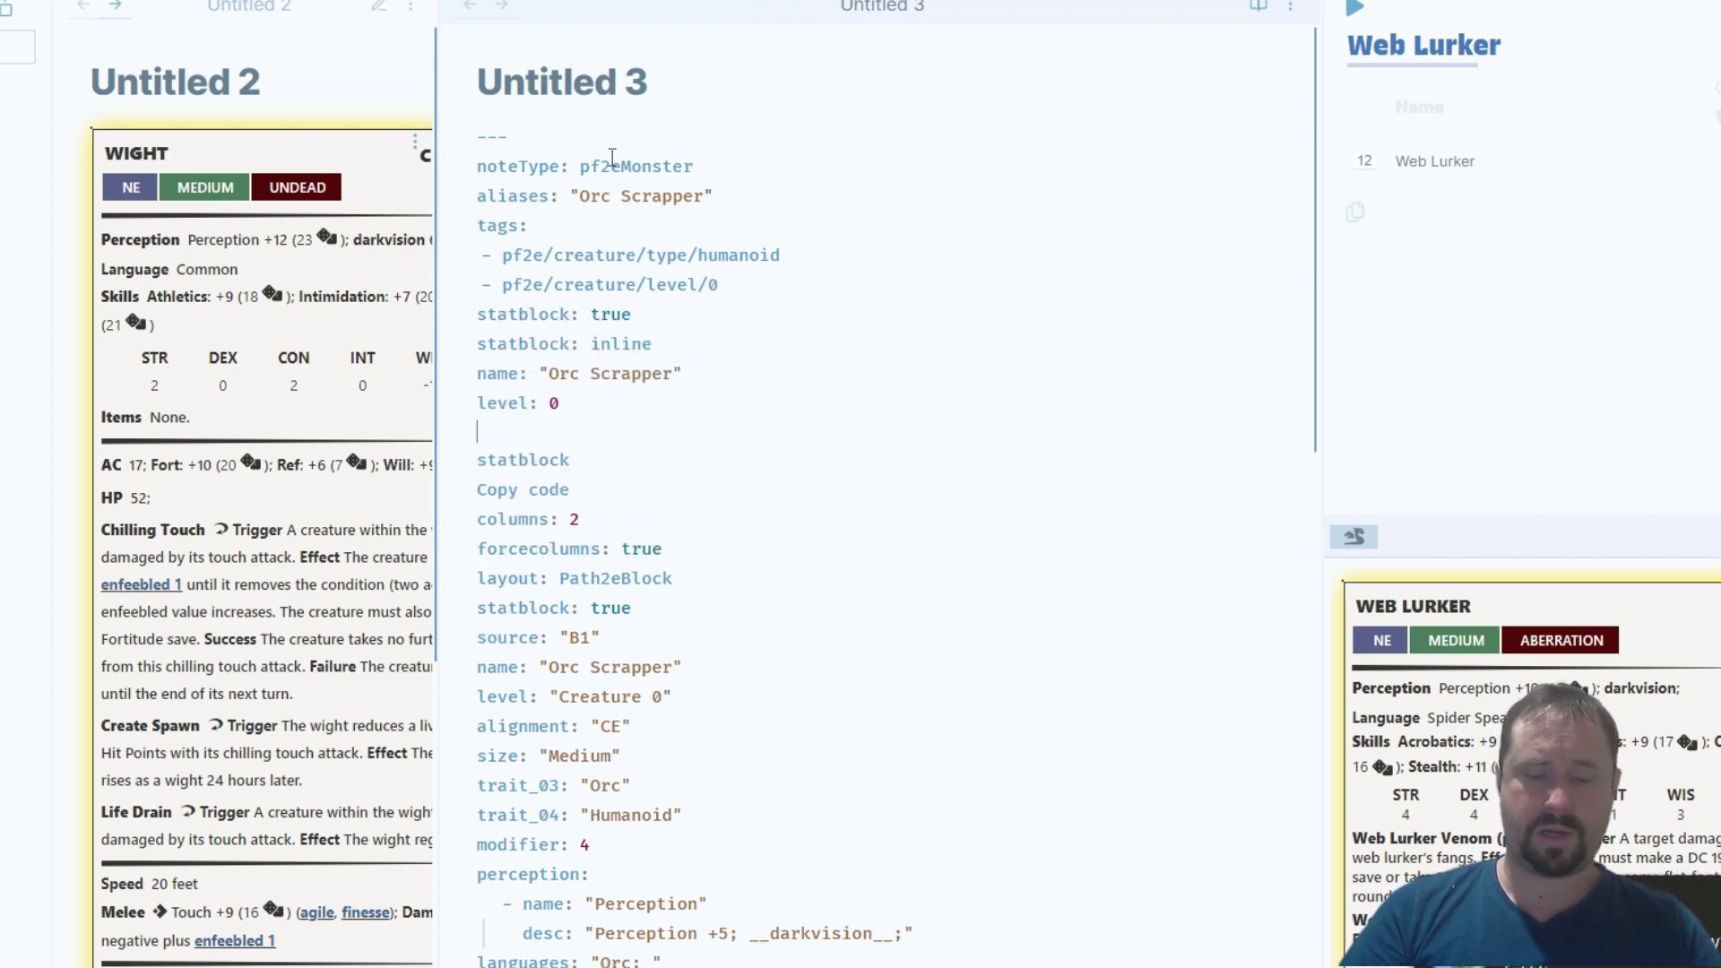
type("---")
key("Return")
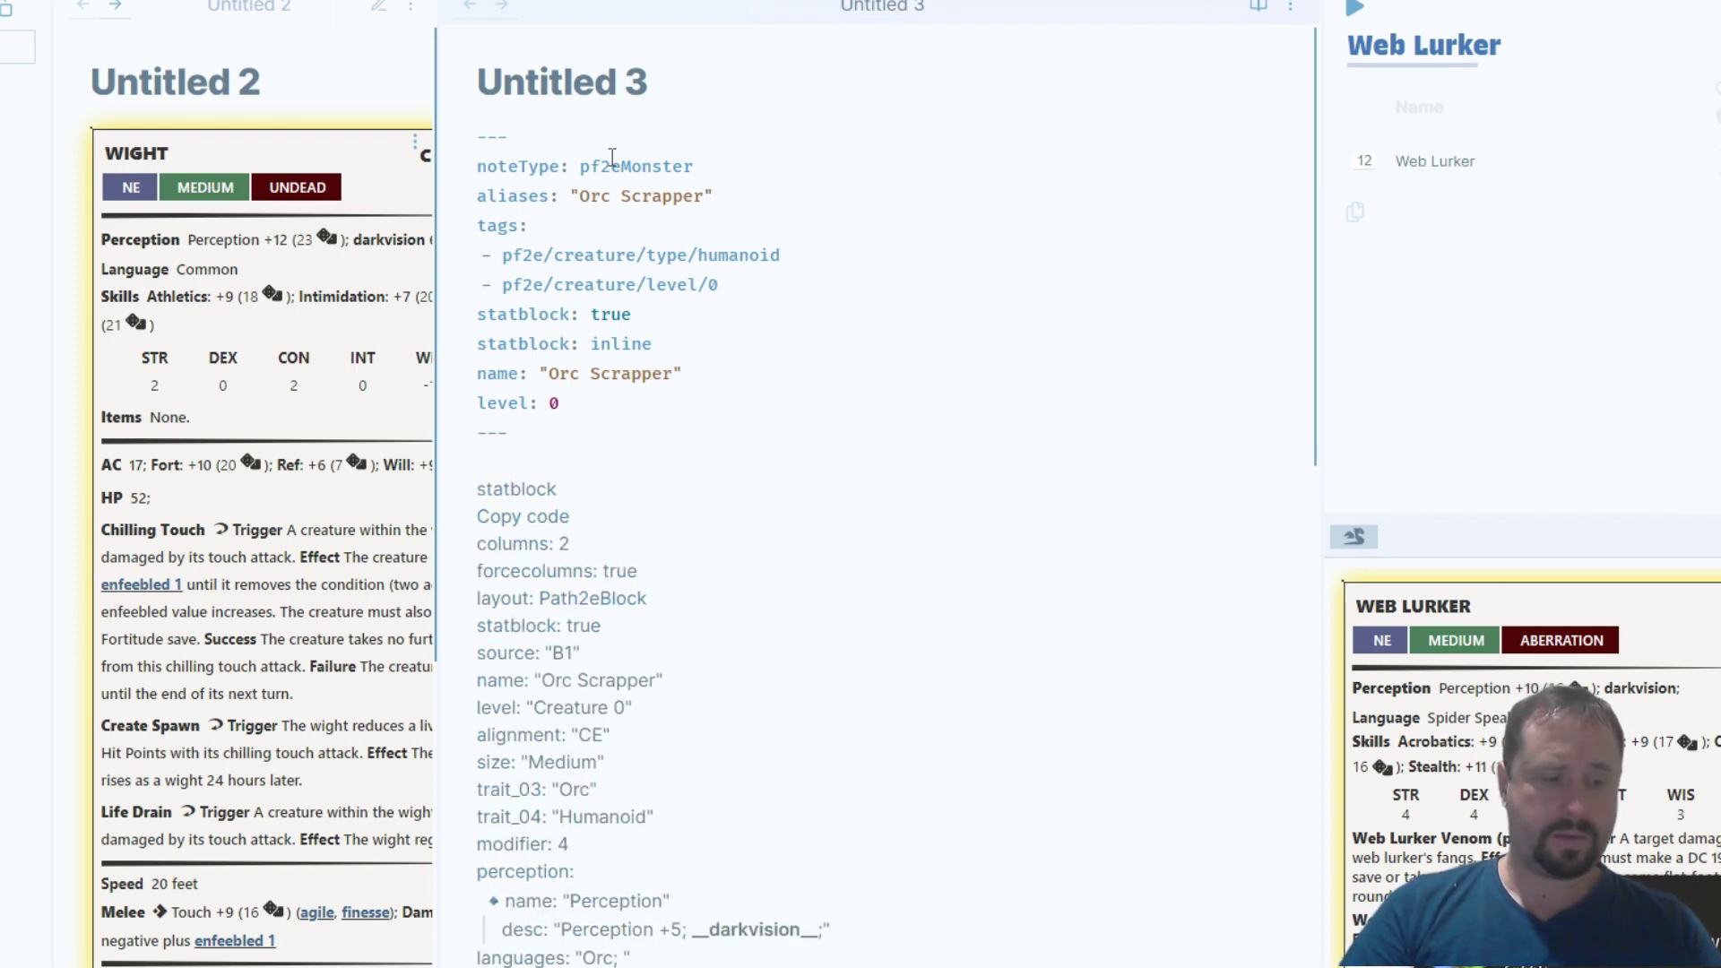
Open a ```statblock code block below the front matter and clear the stray "Copy code" text beneath it
type("```")
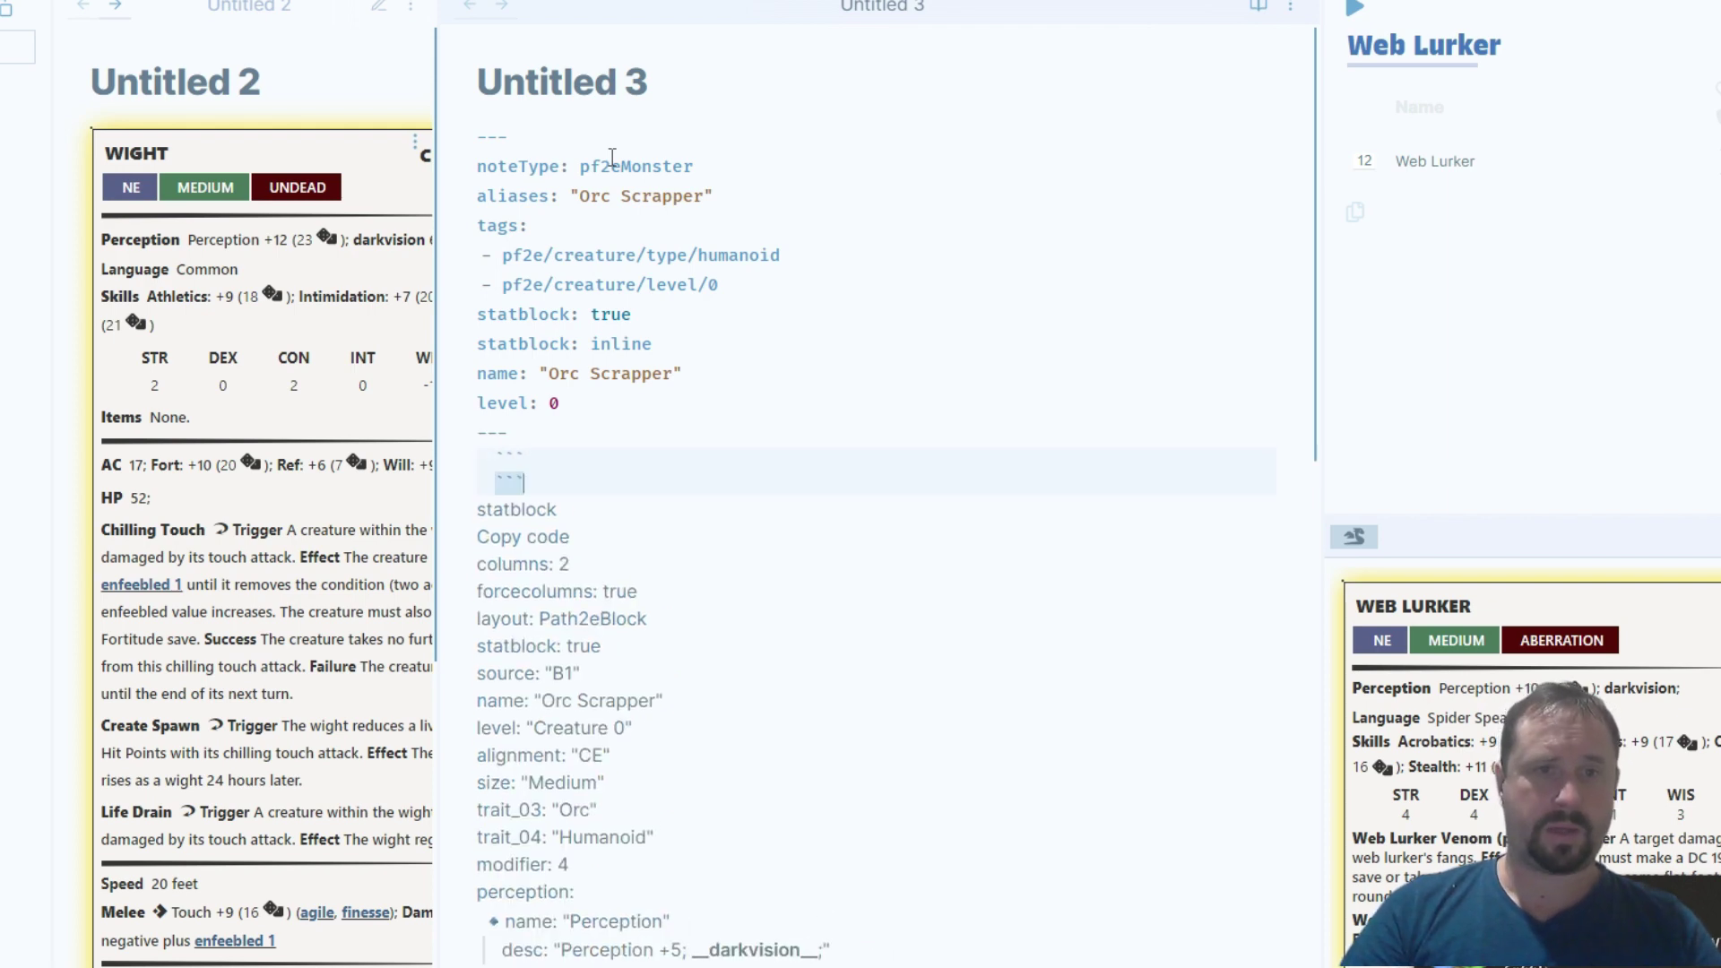
key("Delete")
key("Return")
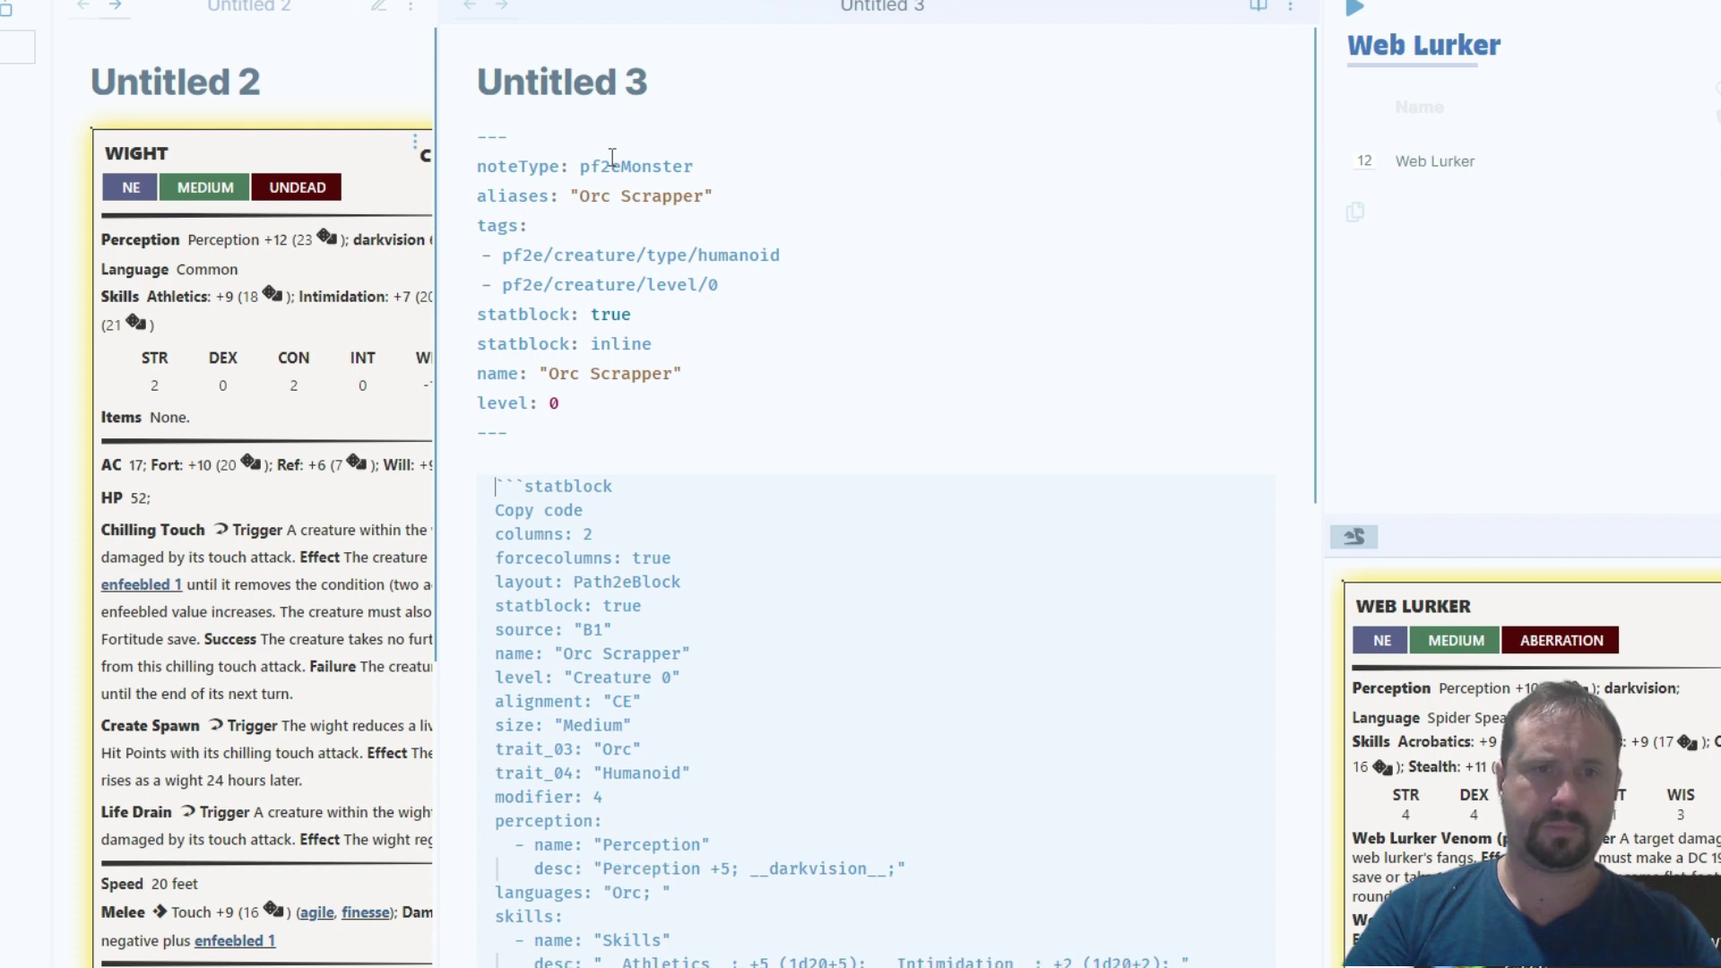
key("Down")
key("shift+End")
key("BackSpace")
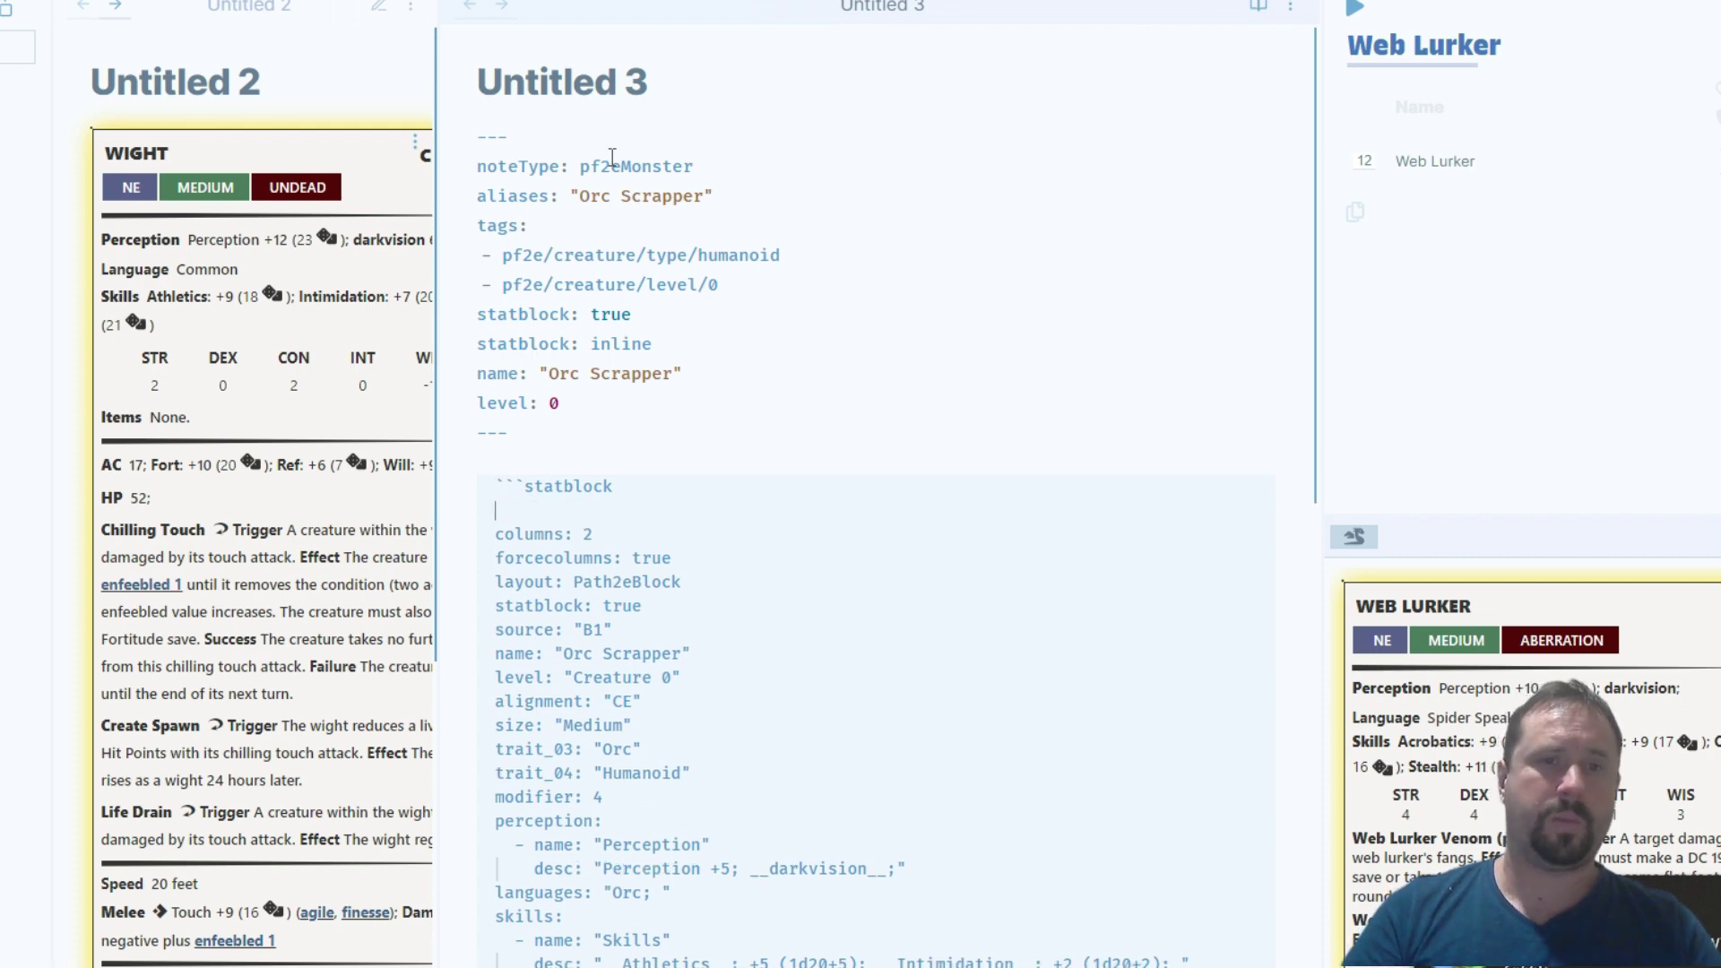
Close the statblock code block with ``` after the sourcebook line and leave a blank line before the encounter section
scroll(835, 104, "down", 9)
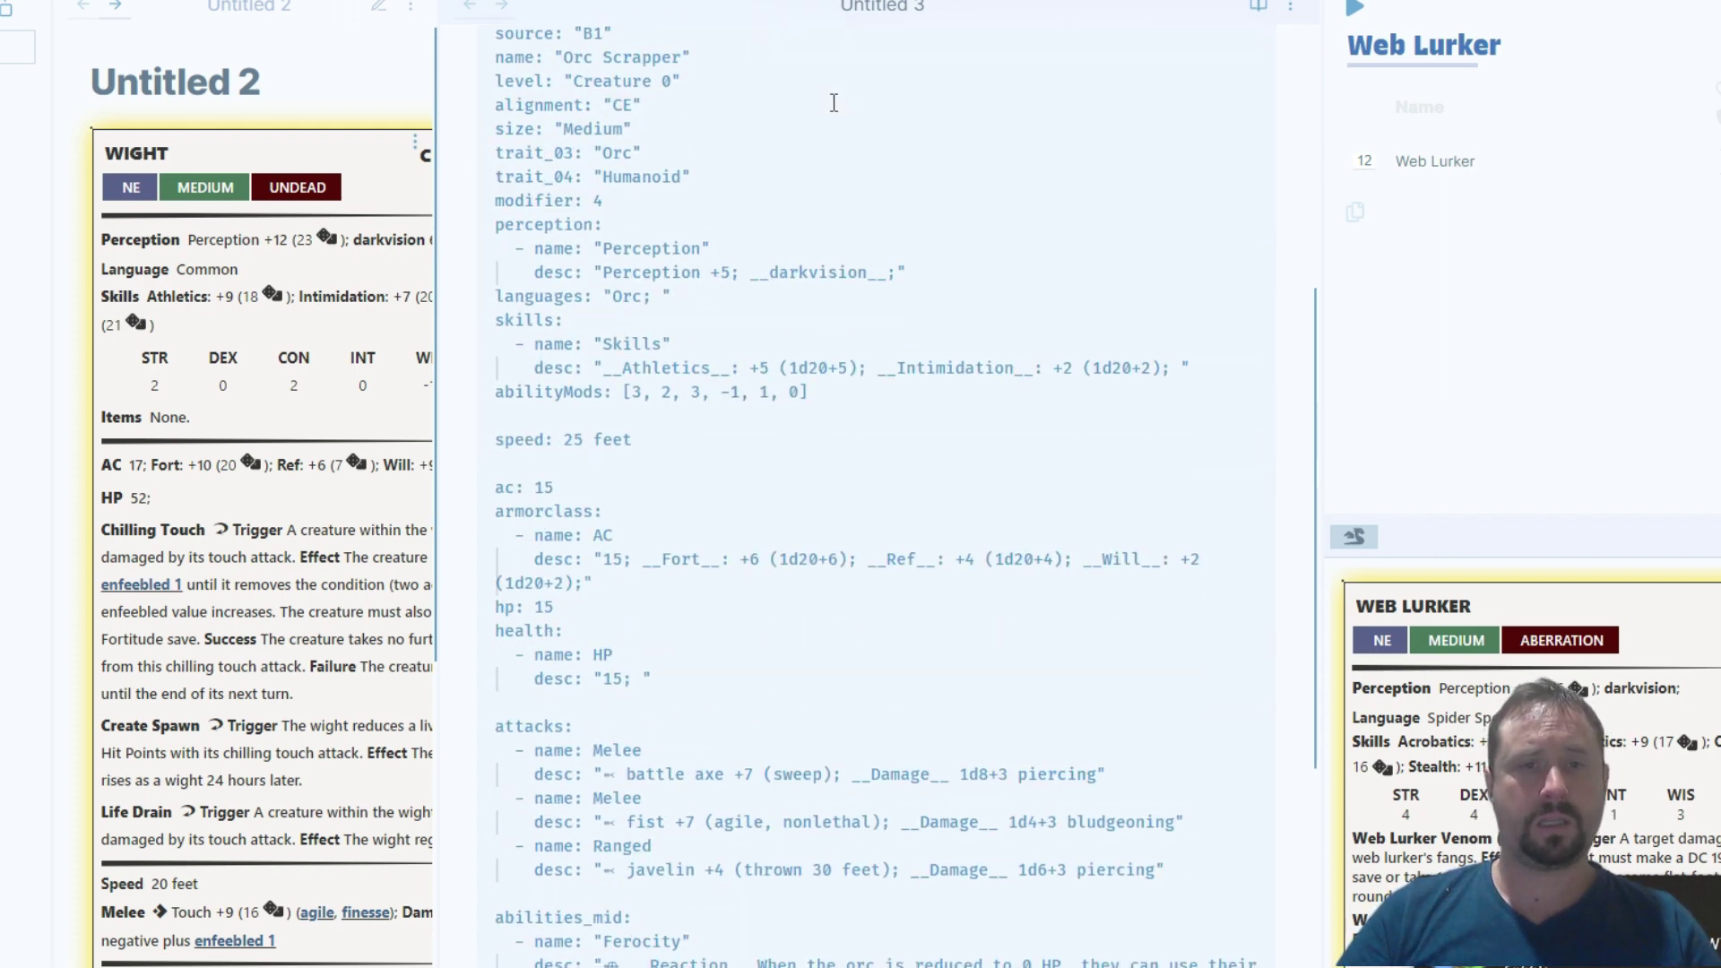
scroll(781, 253, "down", 3)
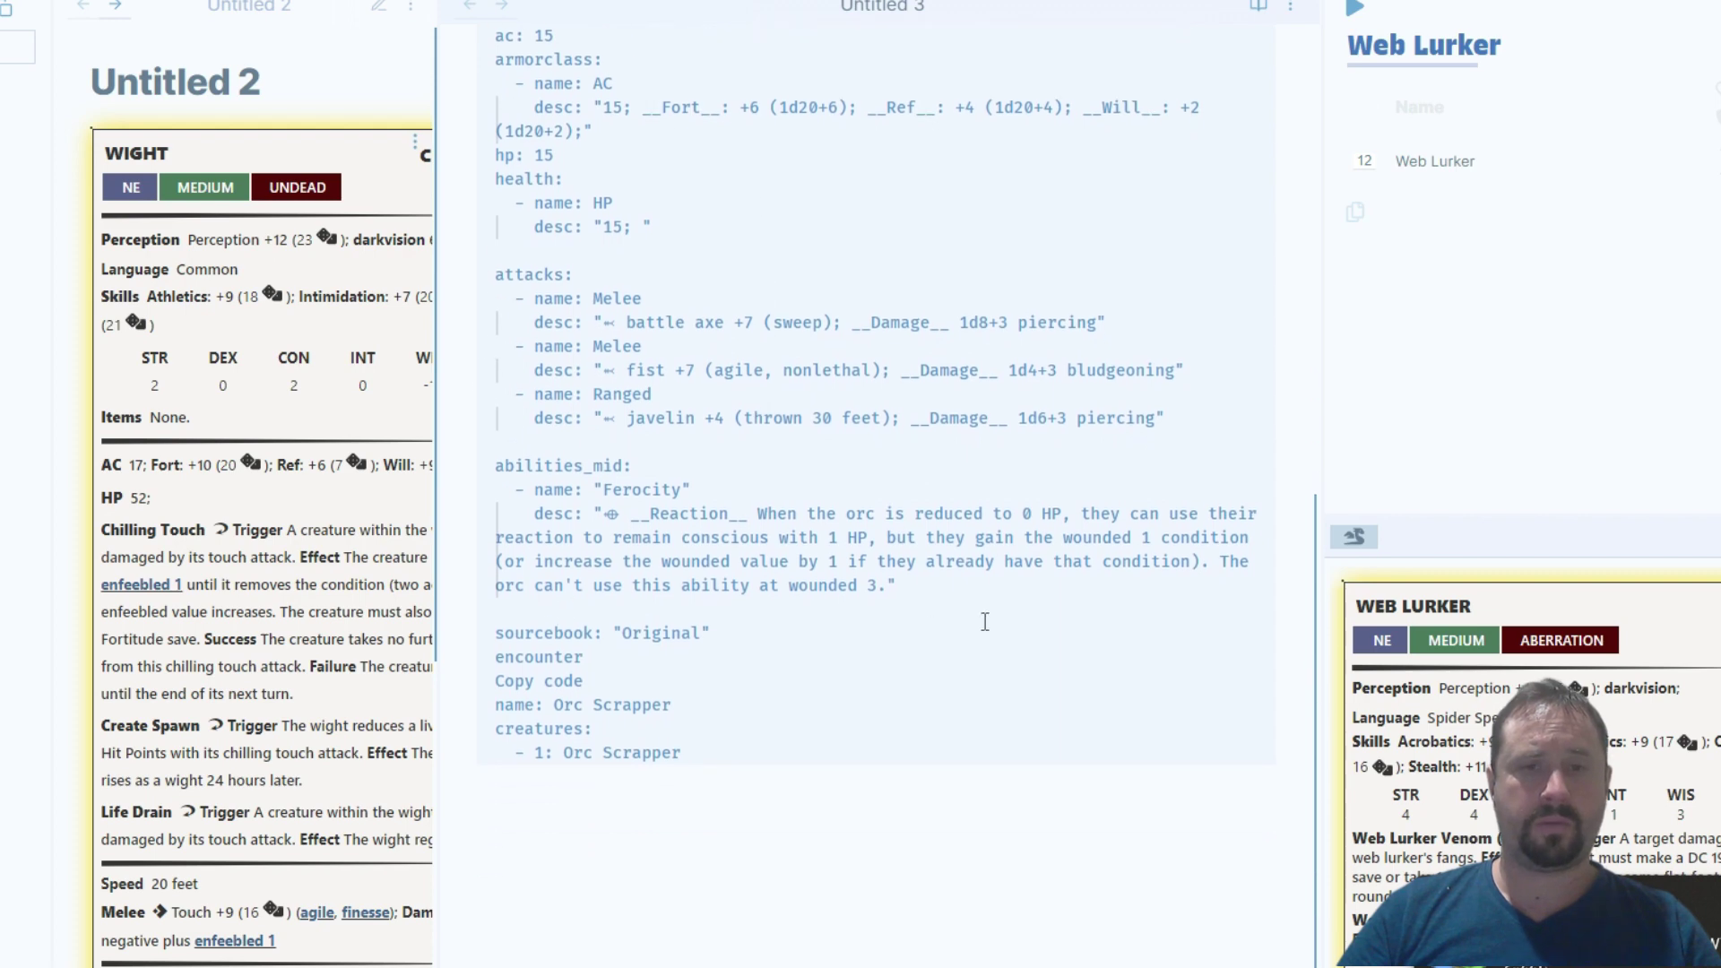
left_click(739, 641)
key("Return")
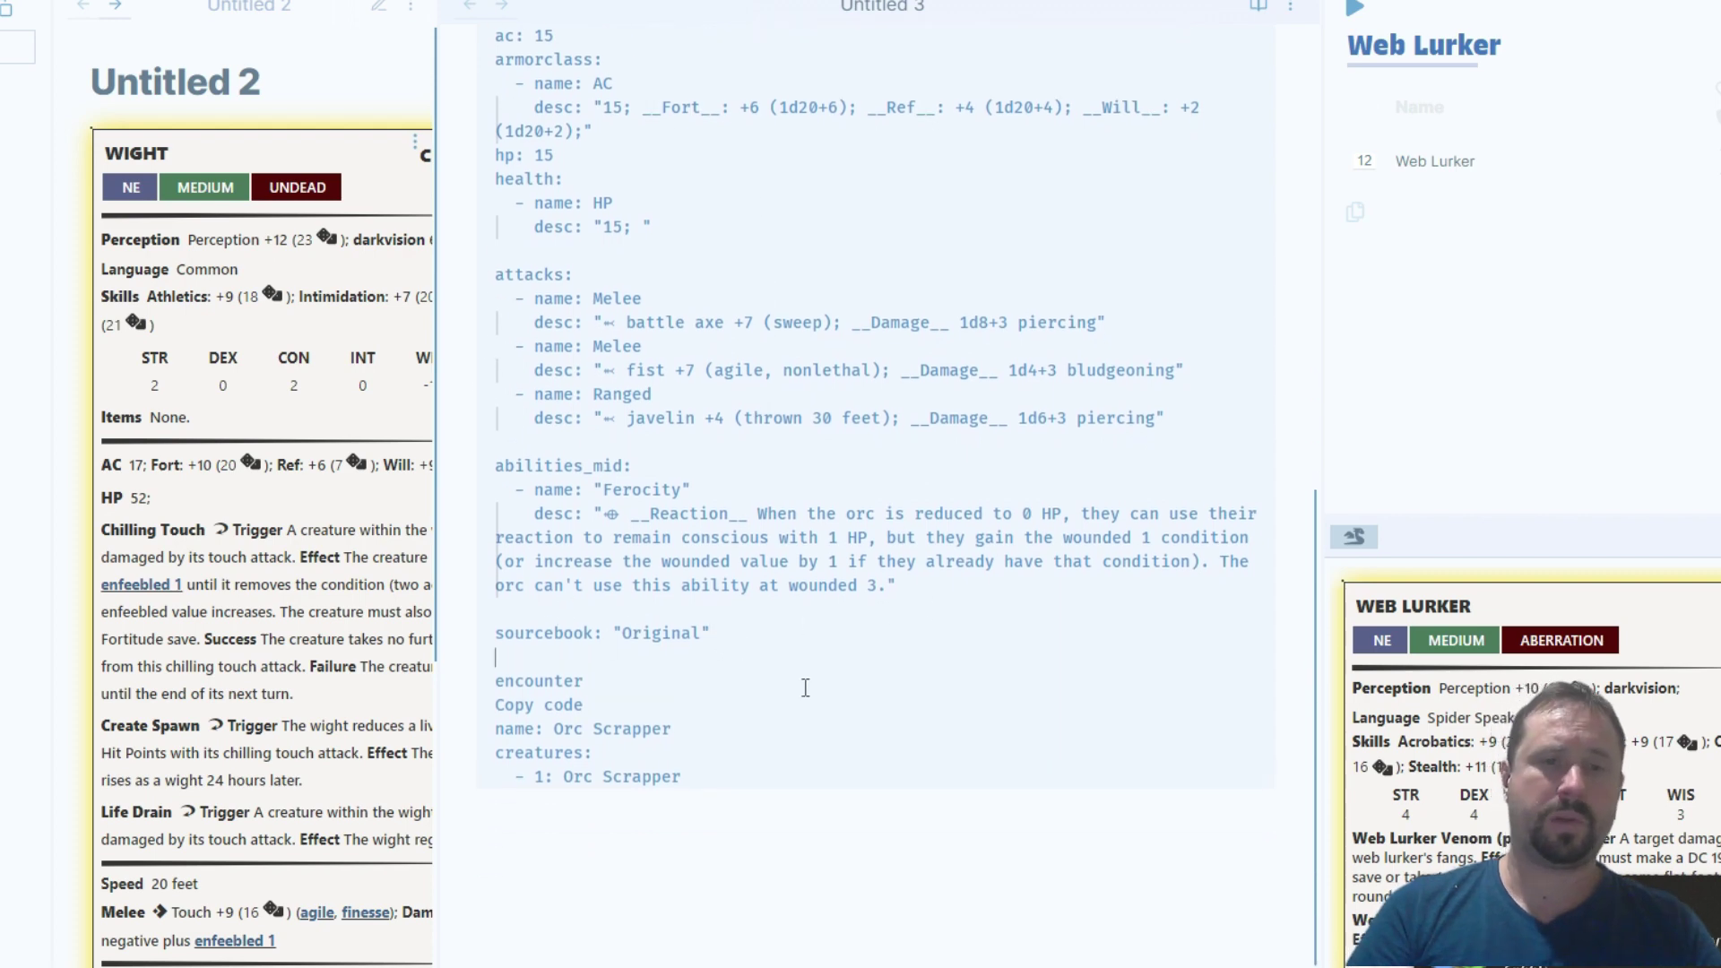
type("```")
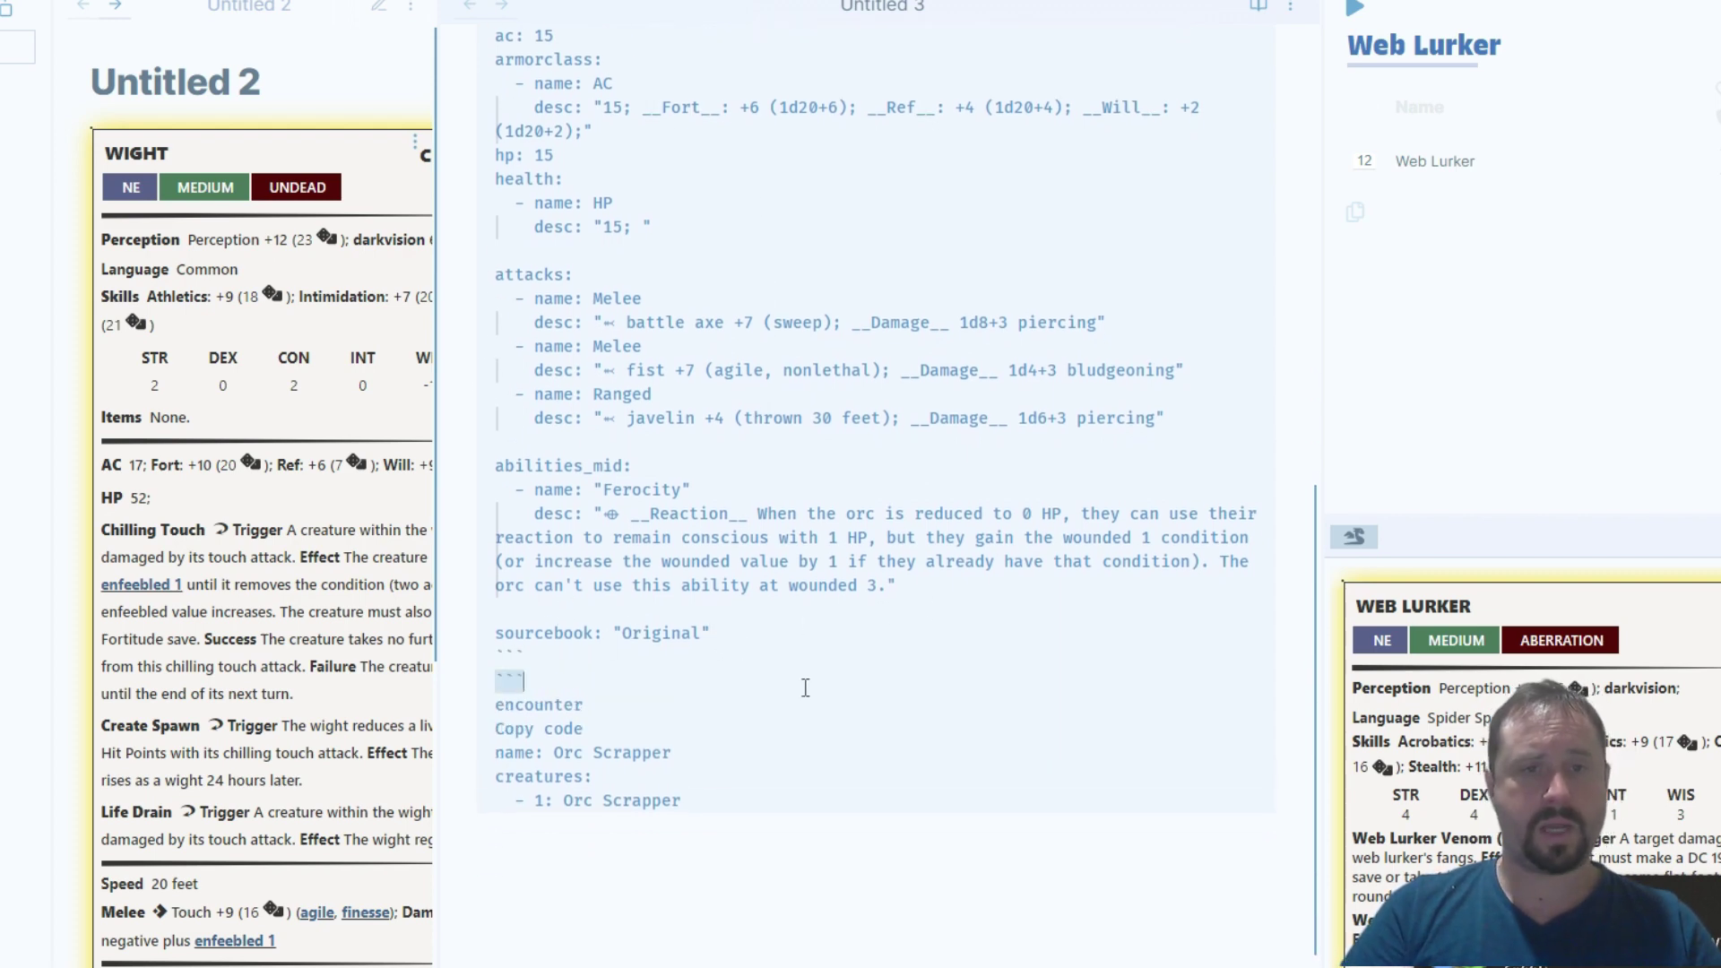
key("Return")
key("Return")
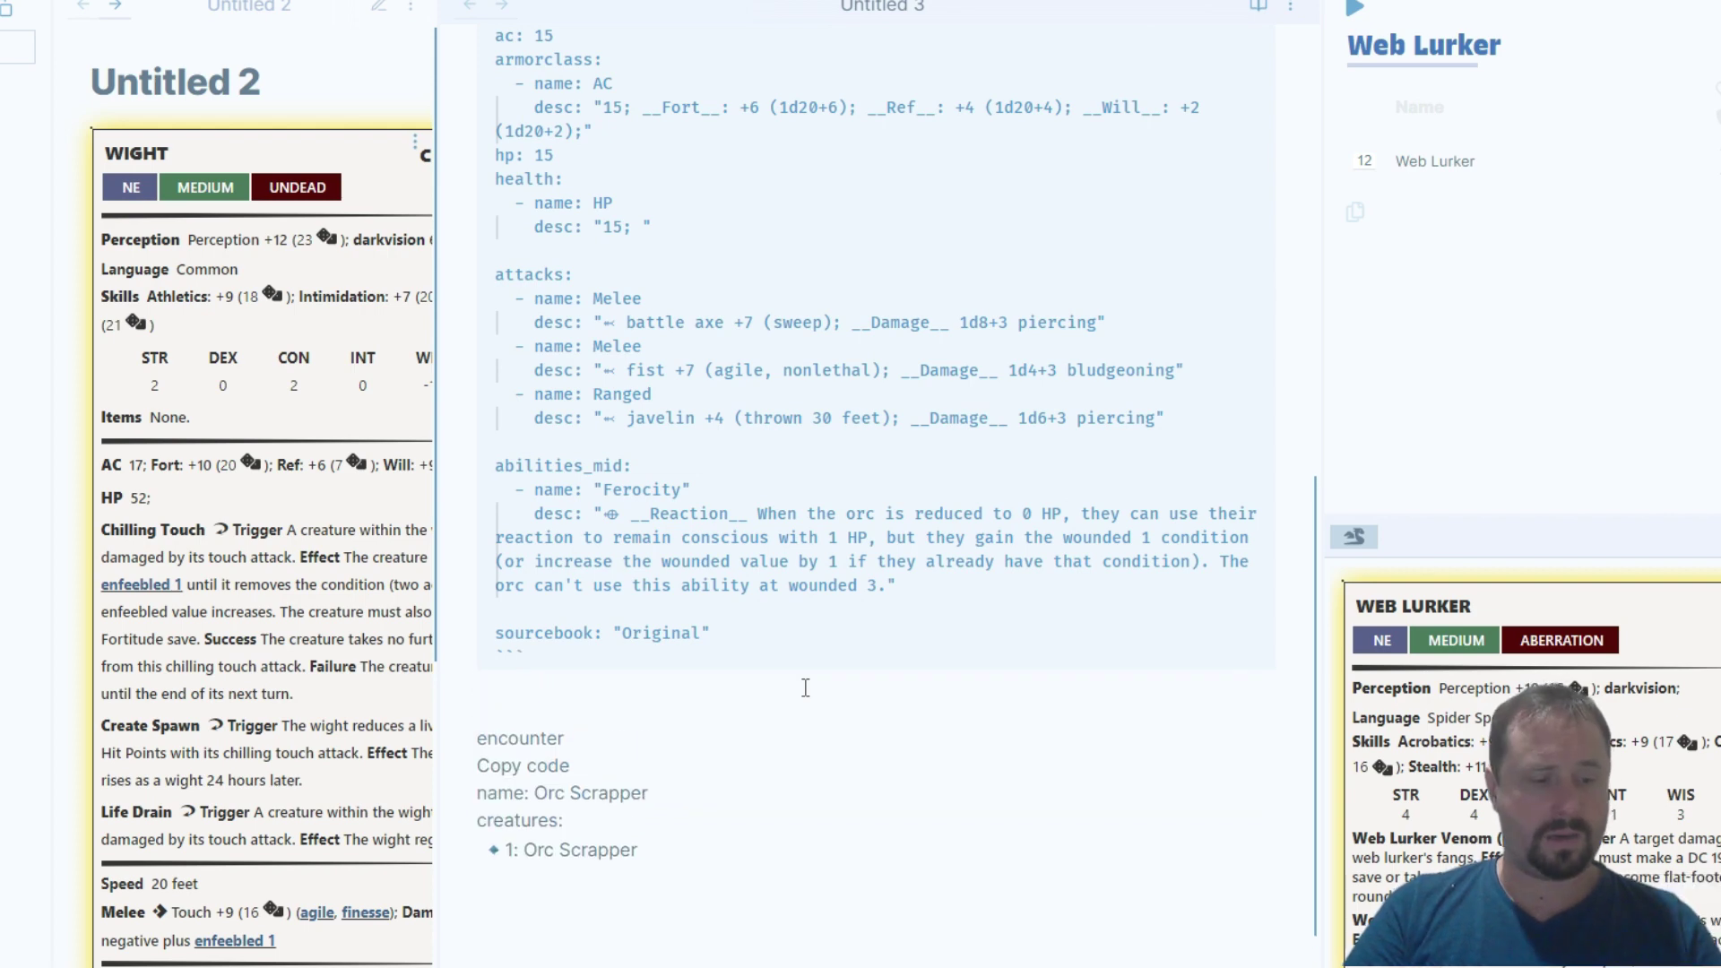
Turn the encounter section into a ```encounter code block and delete its stray "Copy code" line
type("```")
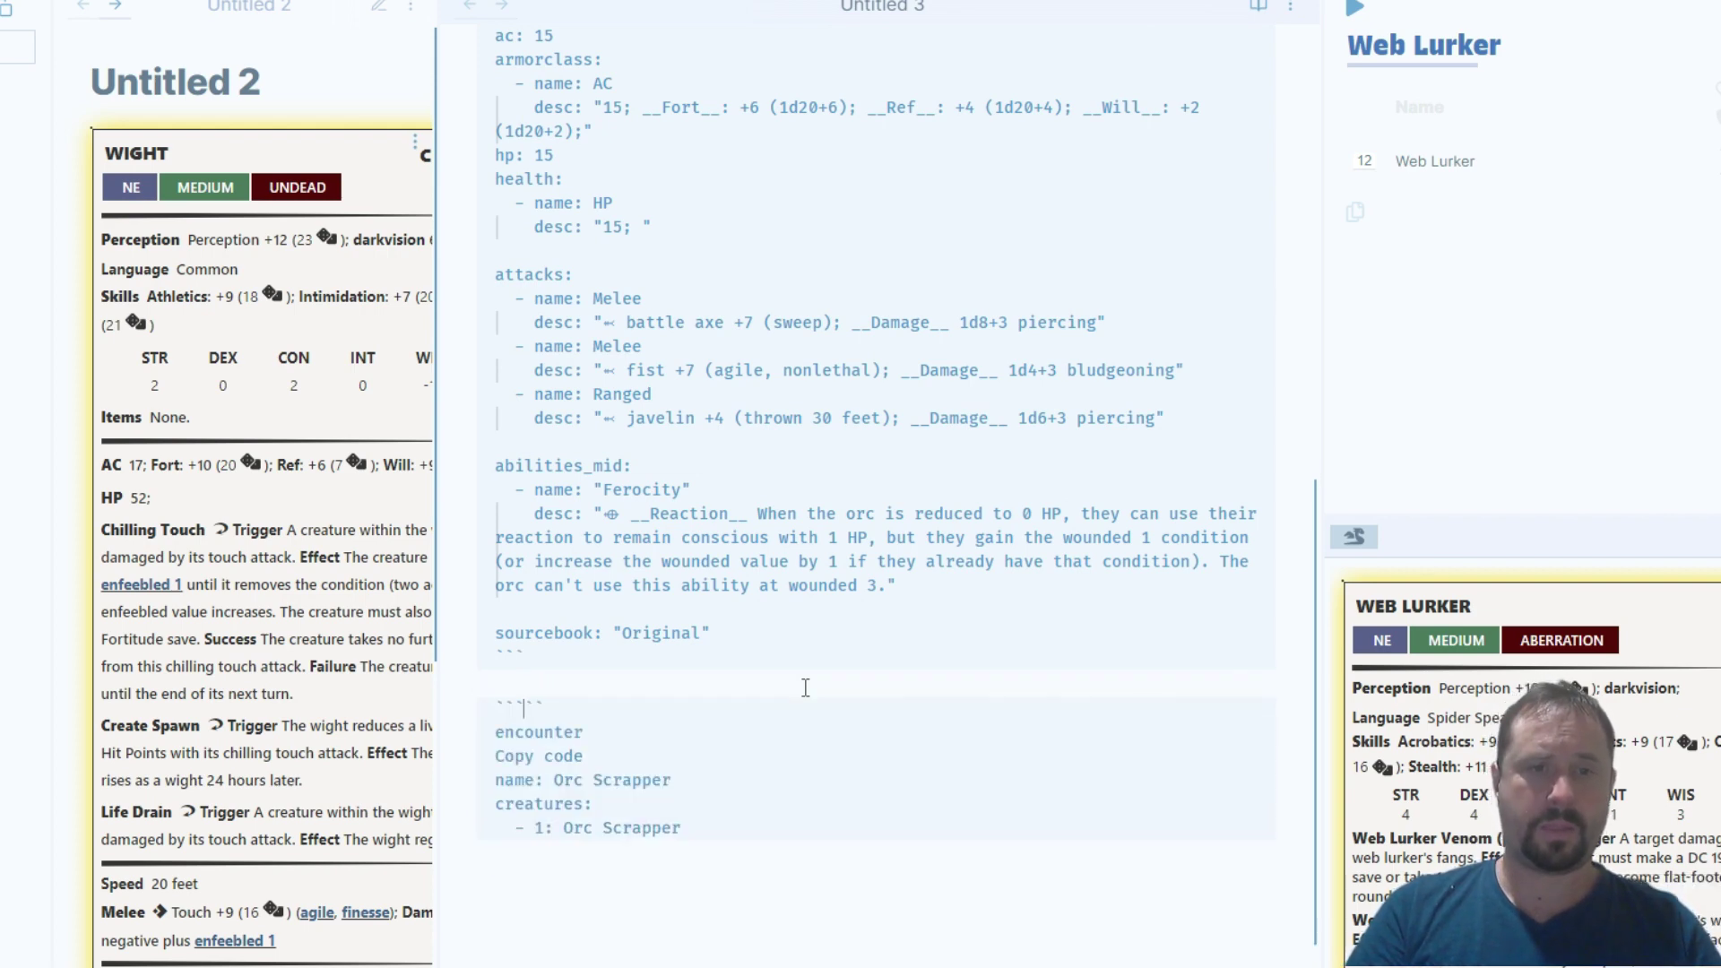
key("Delete")
key("shift+Home")
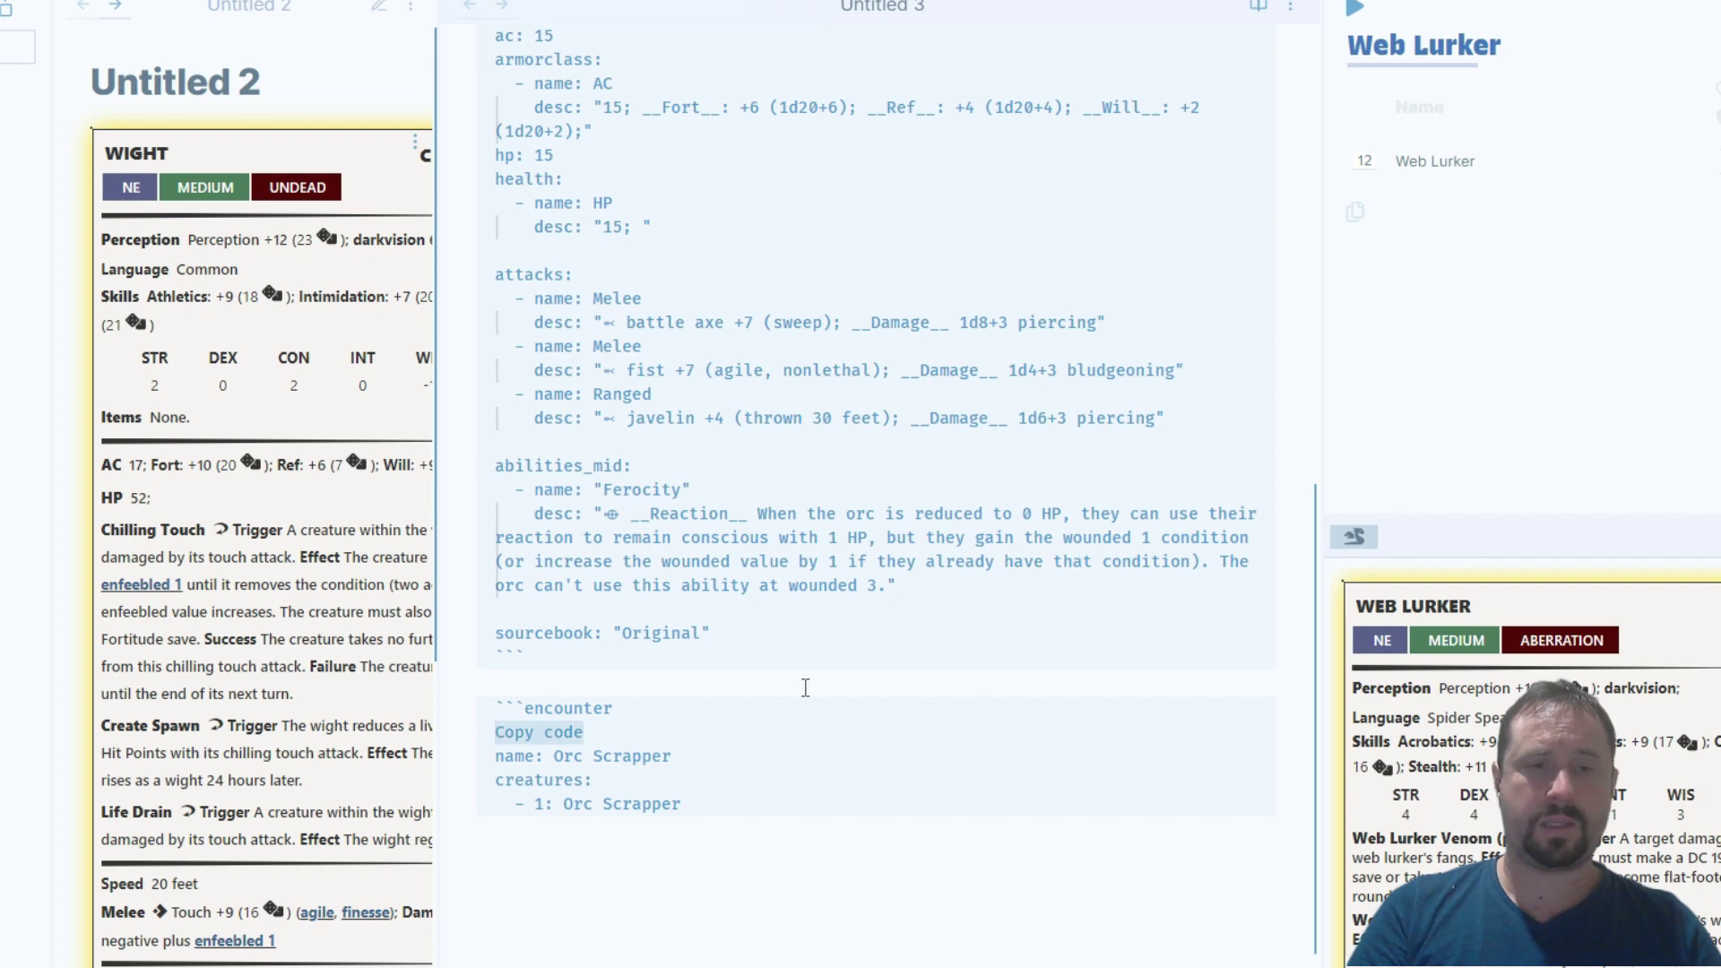
key("BackSpace")
key("Delete")
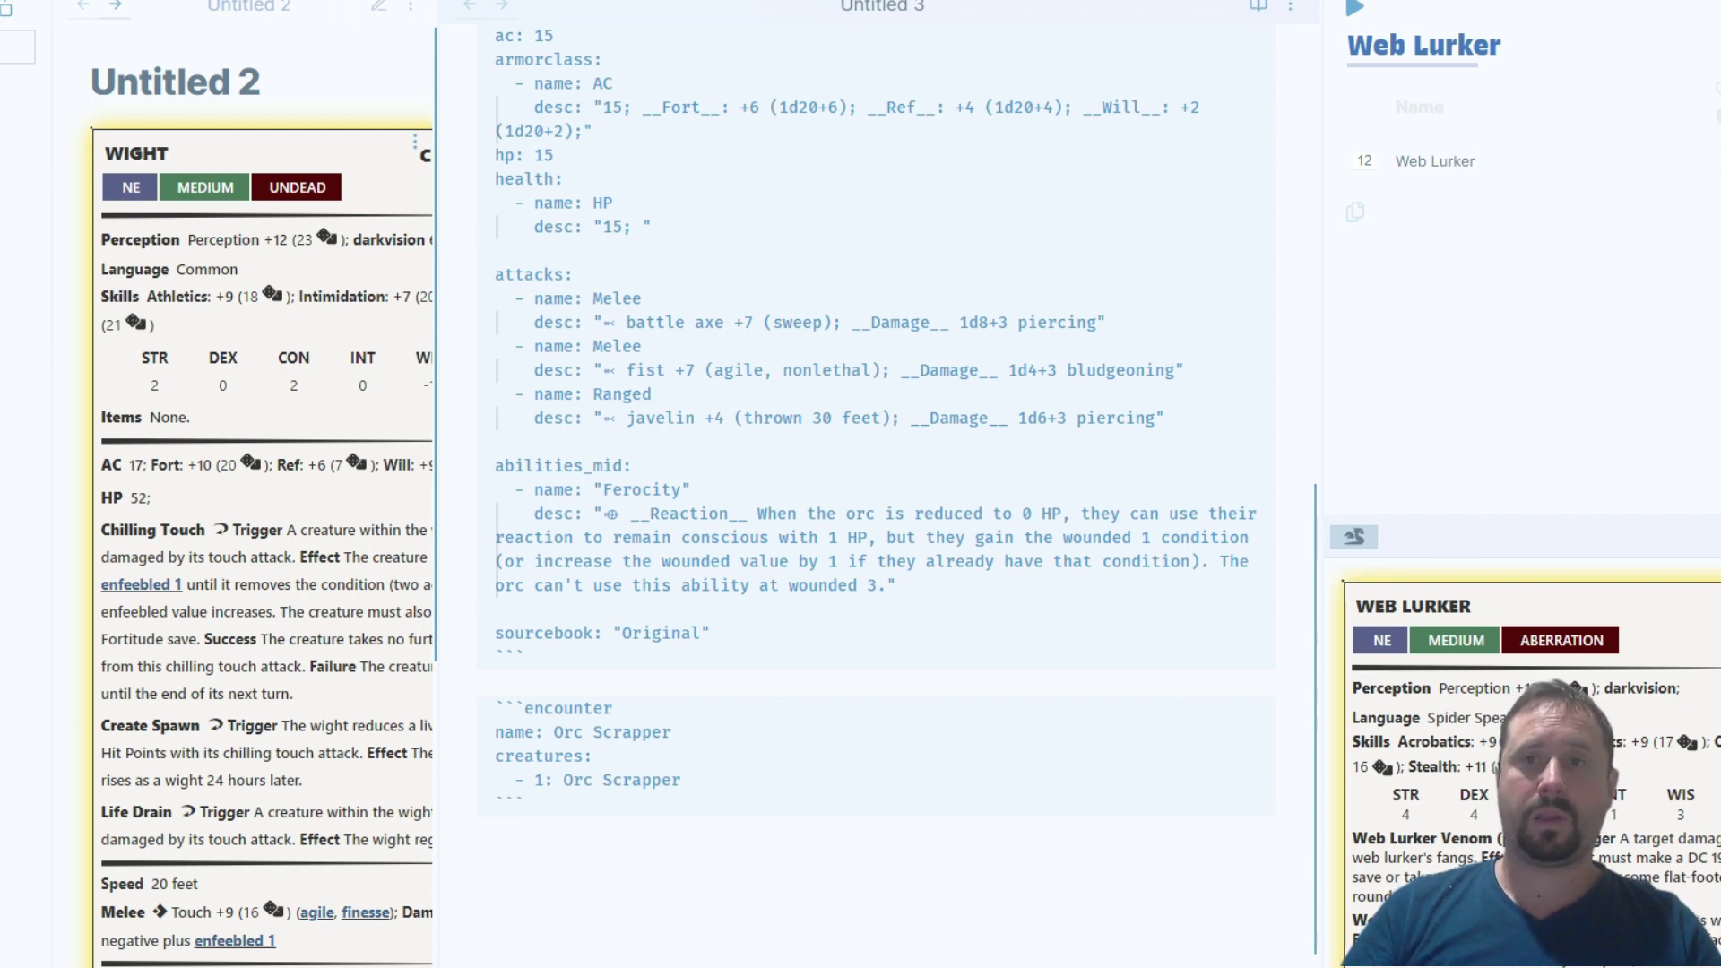
Switch the note to reading view and check the rendered Orc Scrapper statblock and encounter
left_click(1258, 7)
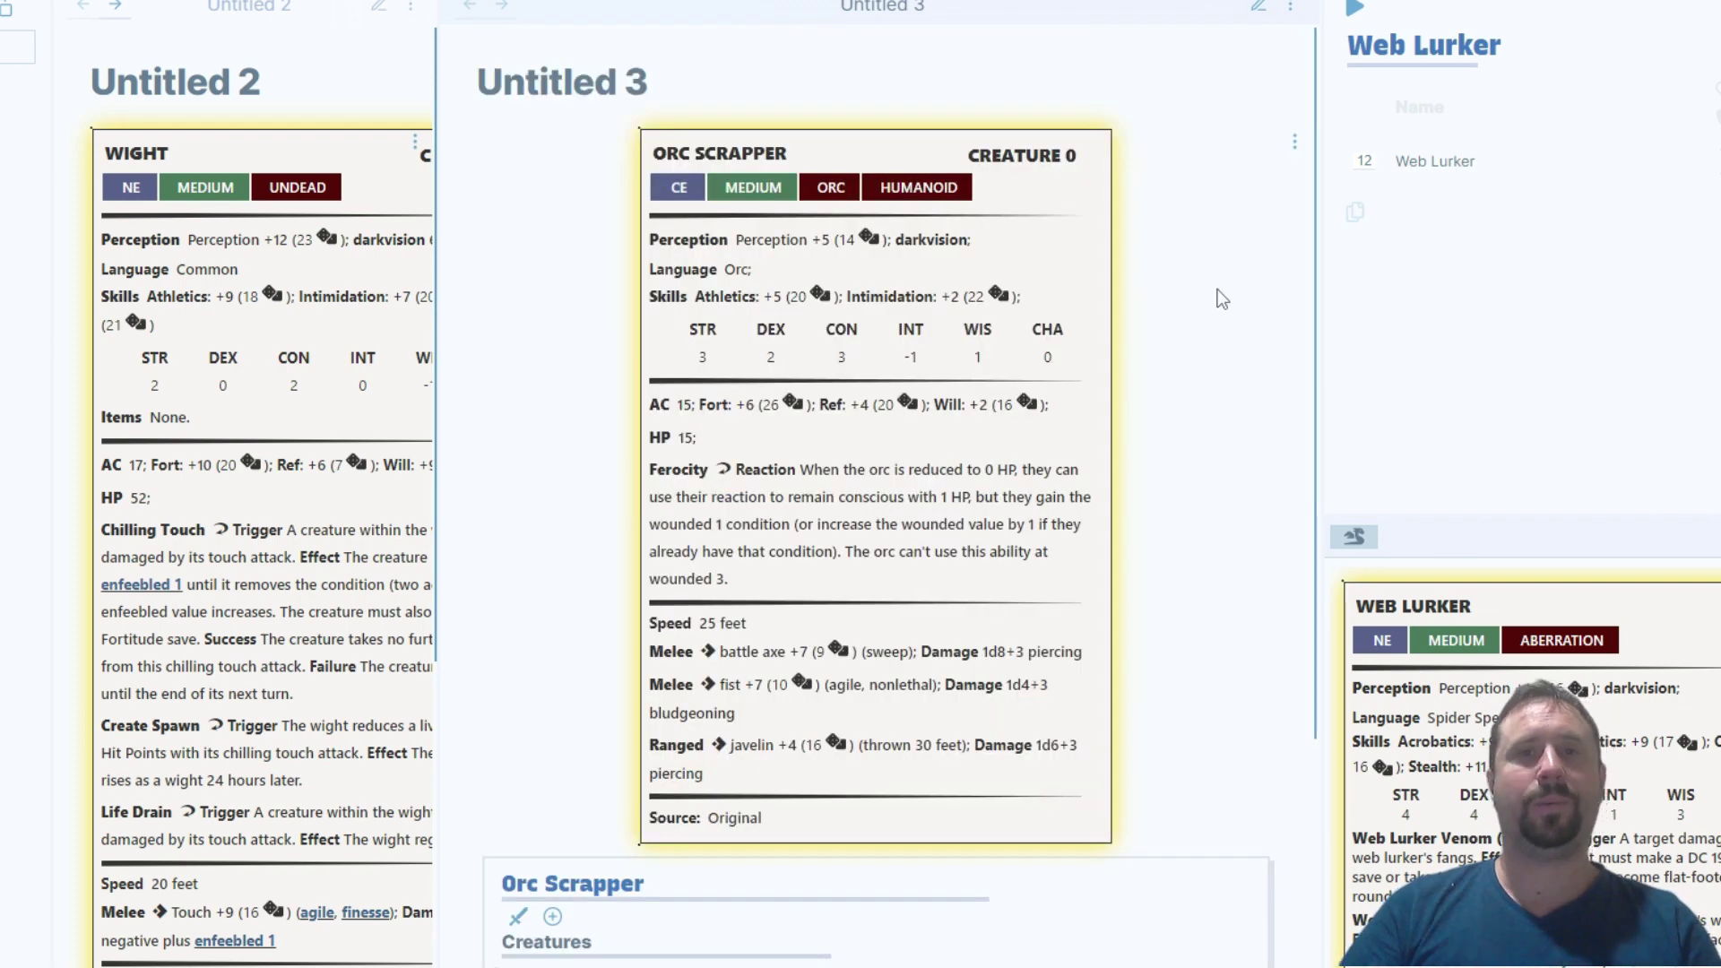
scroll(1229, 266, "down", 3)
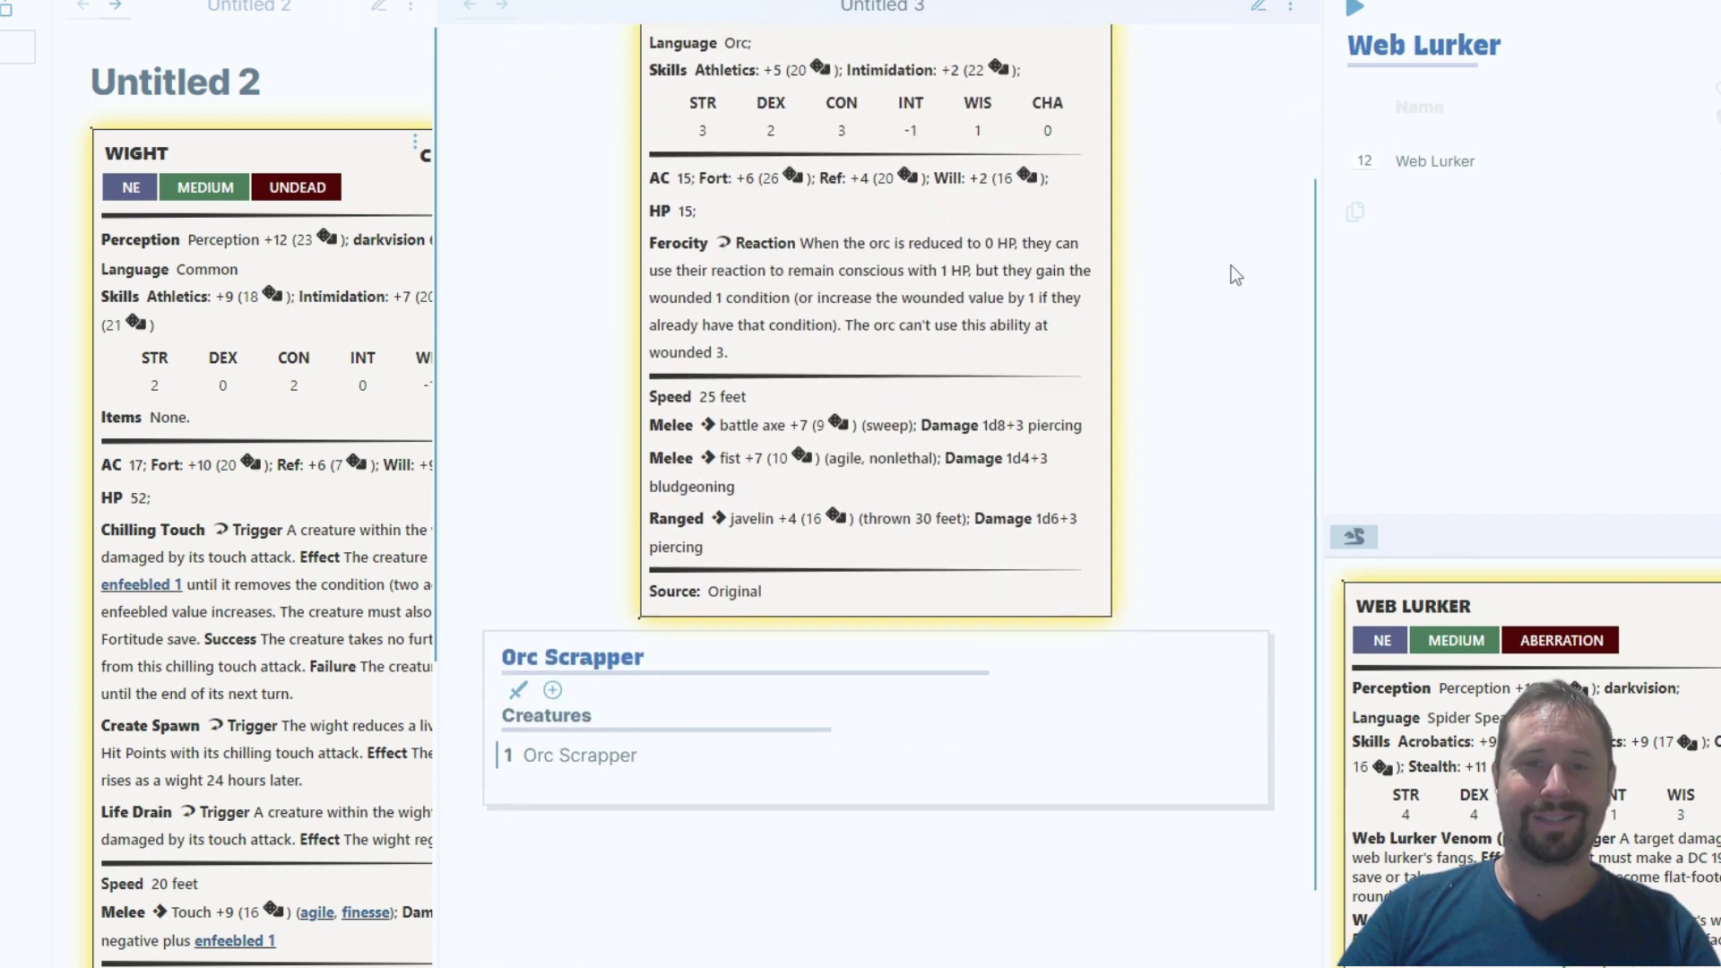
scroll(1230, 265, "up", 3)
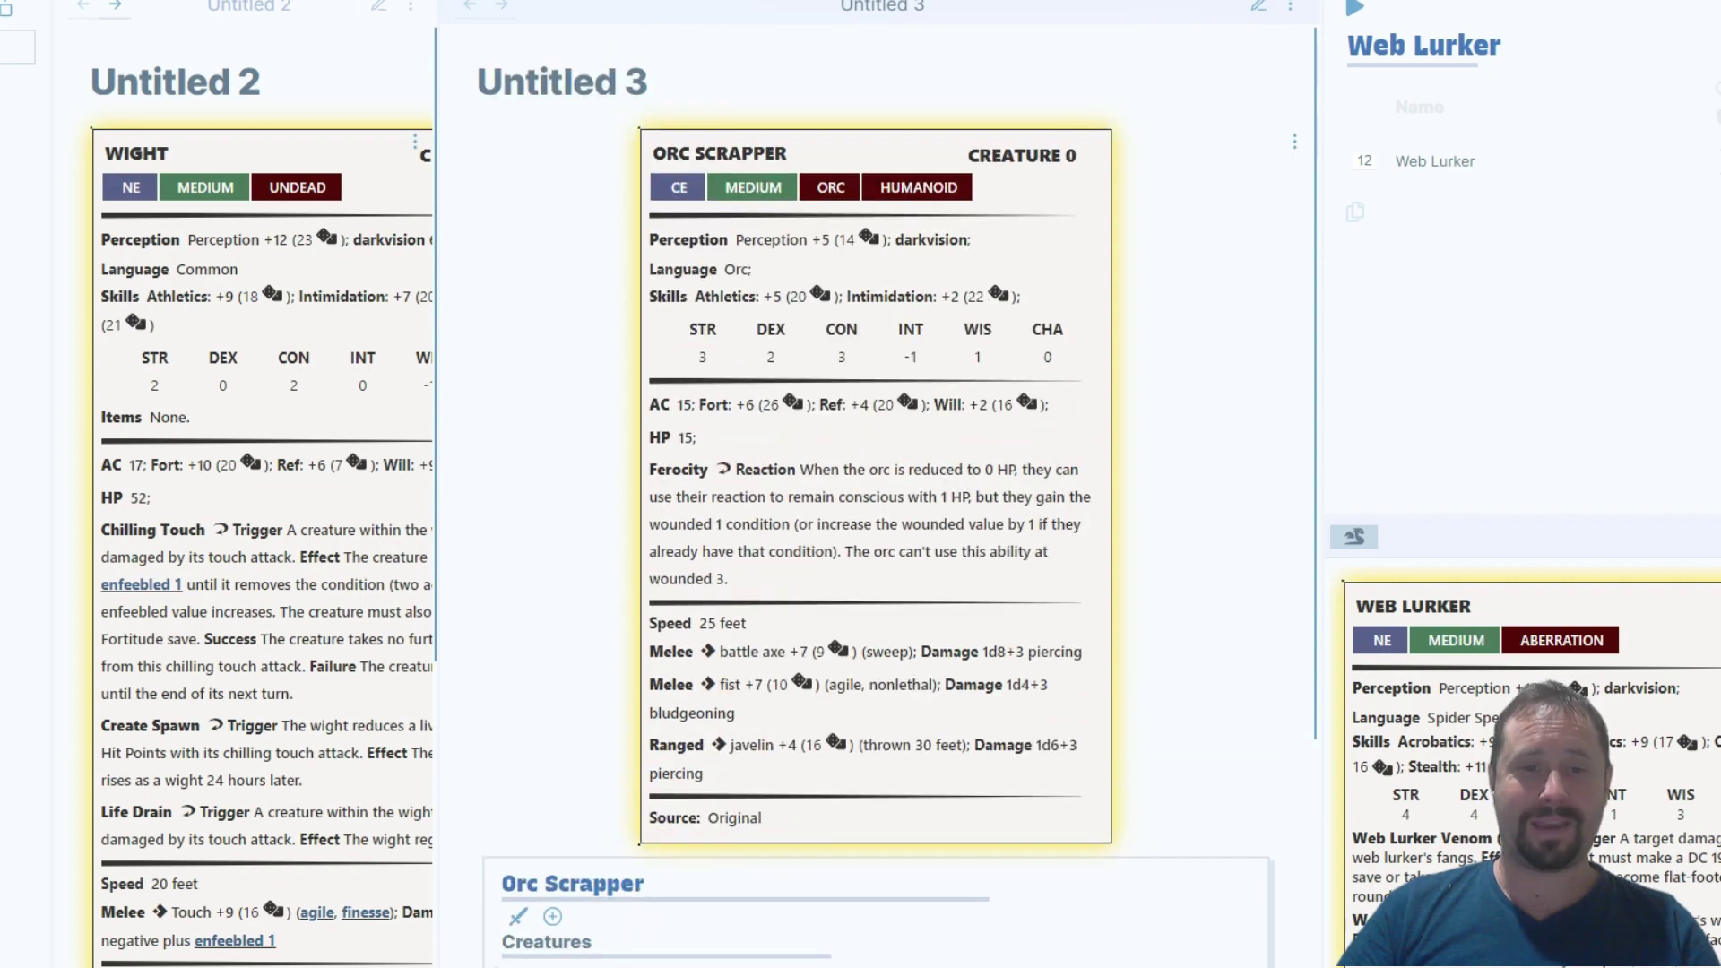
Return to ChatGPT and write a new message reading "Can you please convert this monster to the template you just used."
left_click(763, 947)
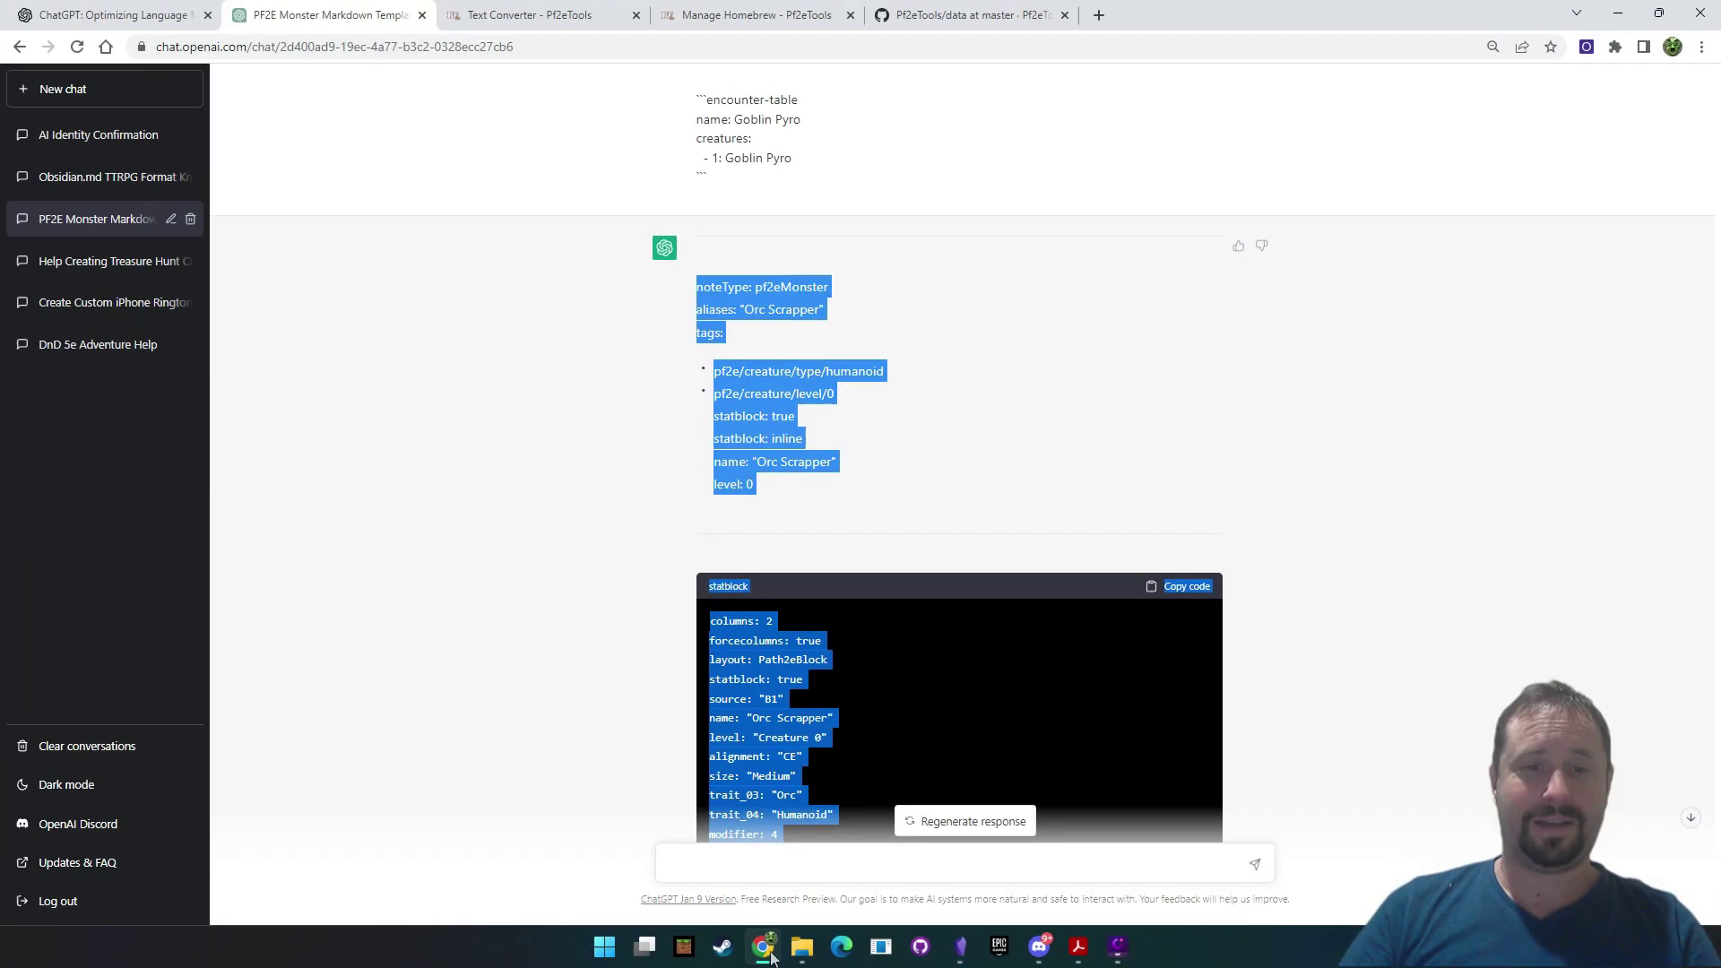
scroll(1126, 422, "up", 15)
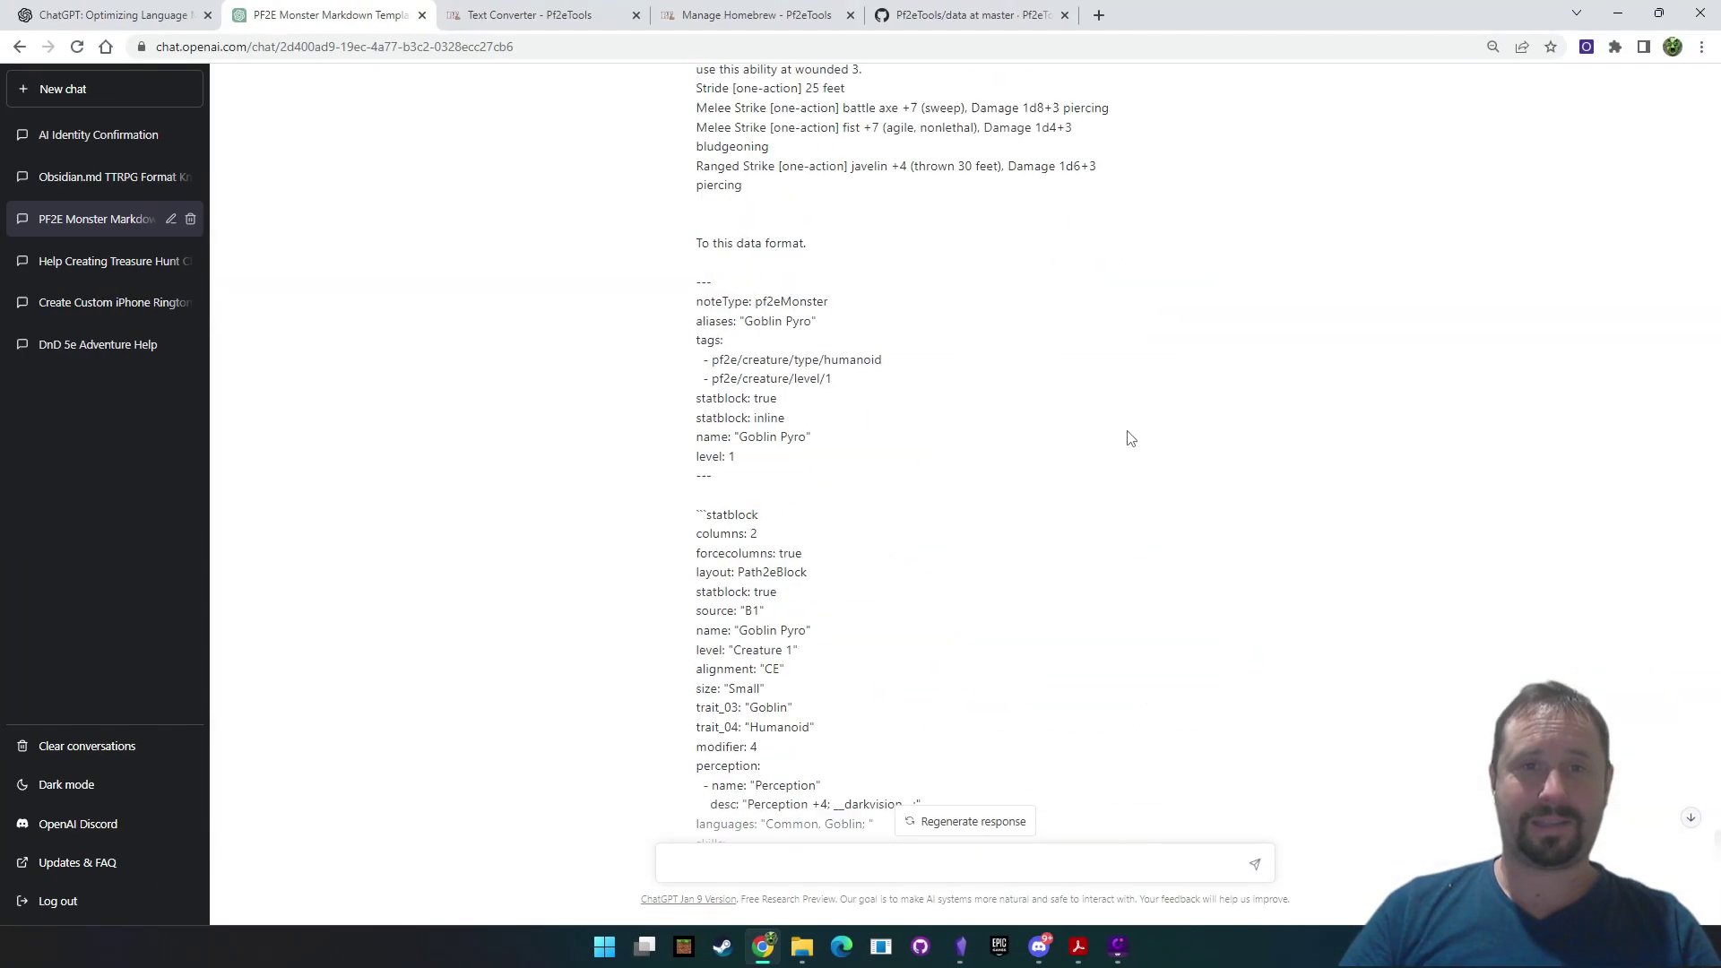
key("ctrl+a")
scroll(1241, 442, "down", 10)
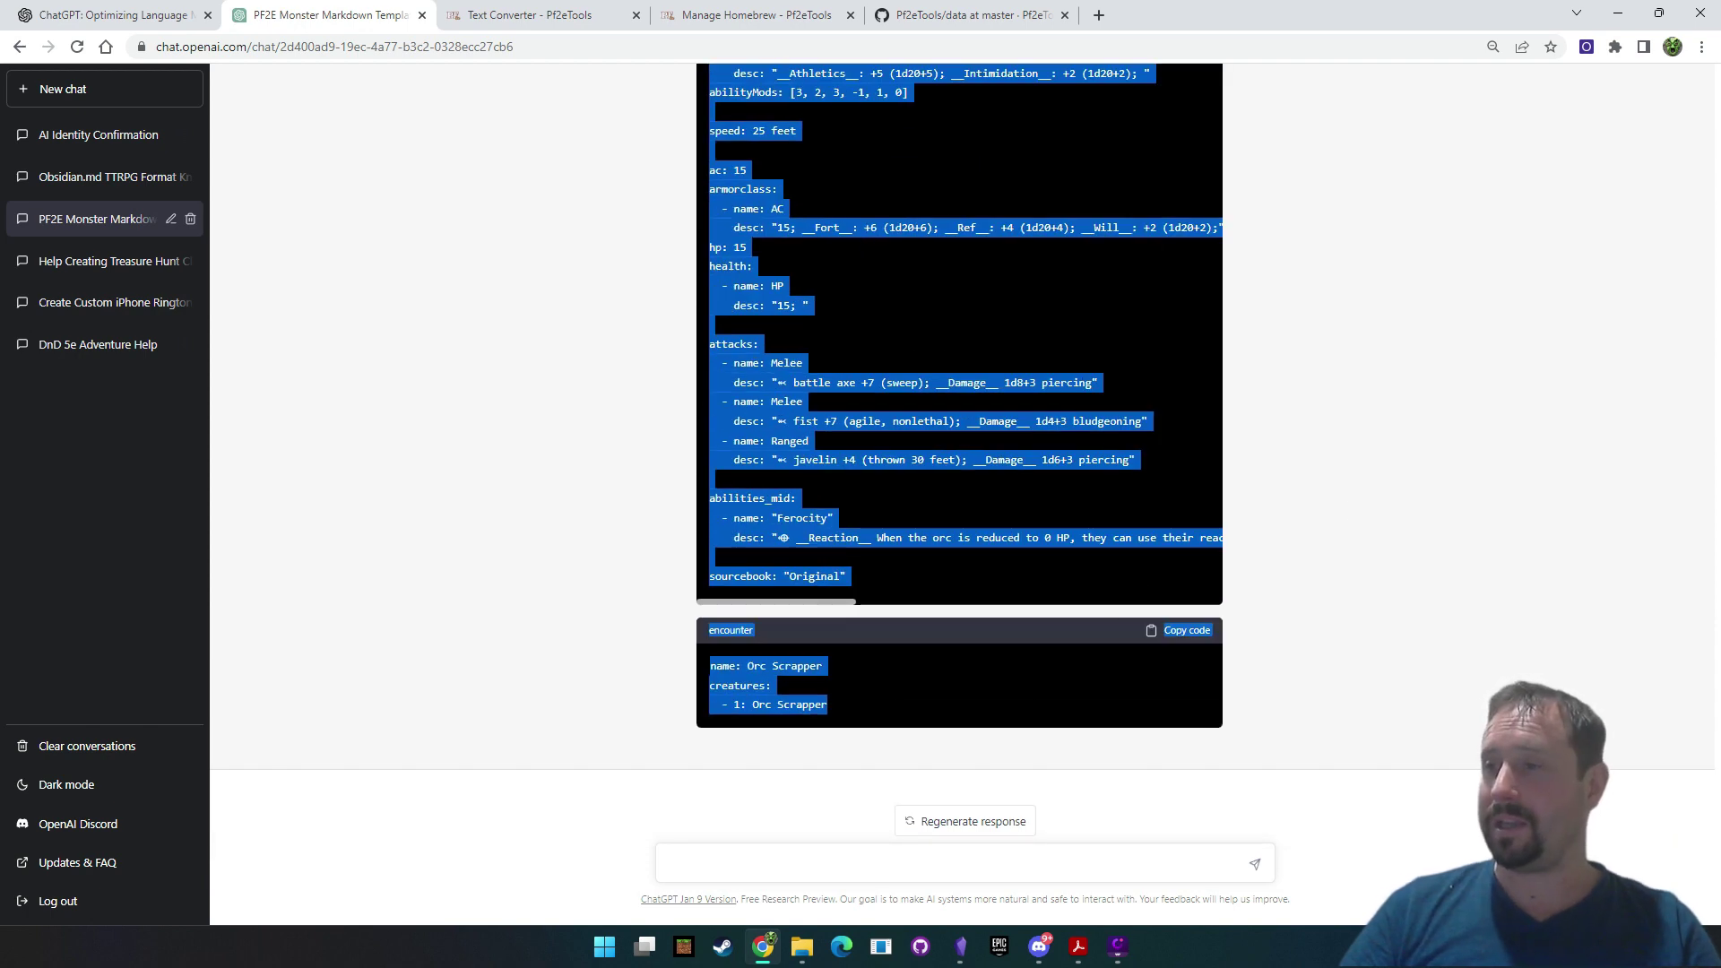
key("alt+Tab")
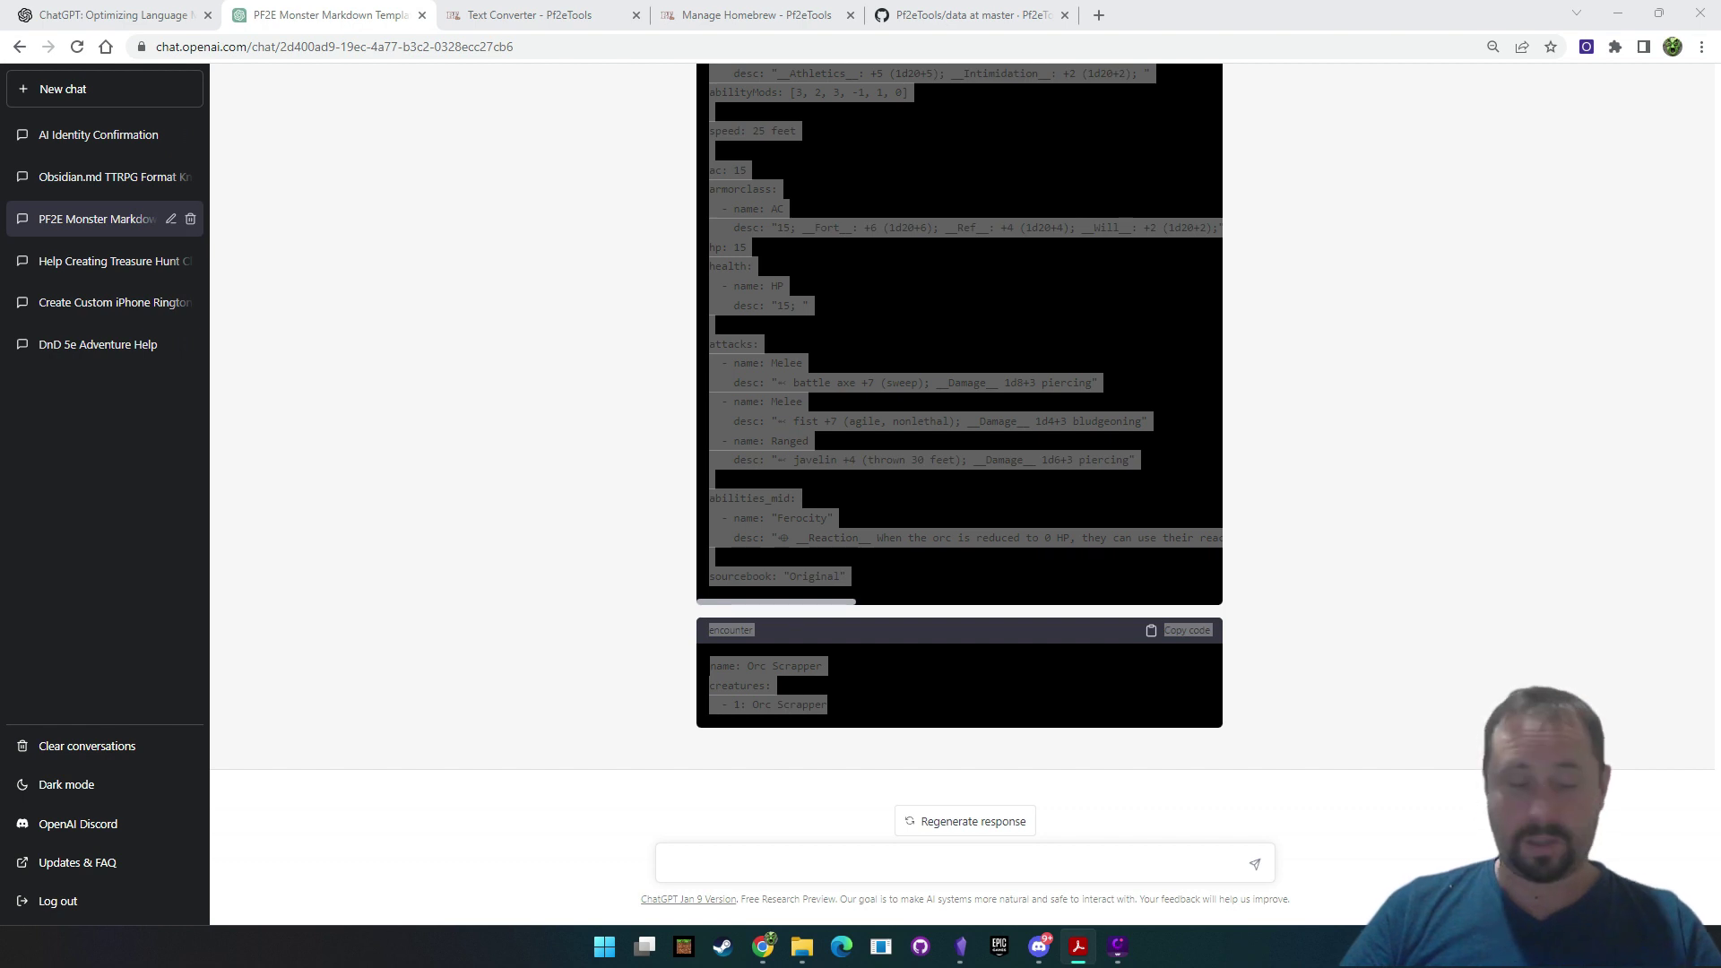
left_click(881, 862)
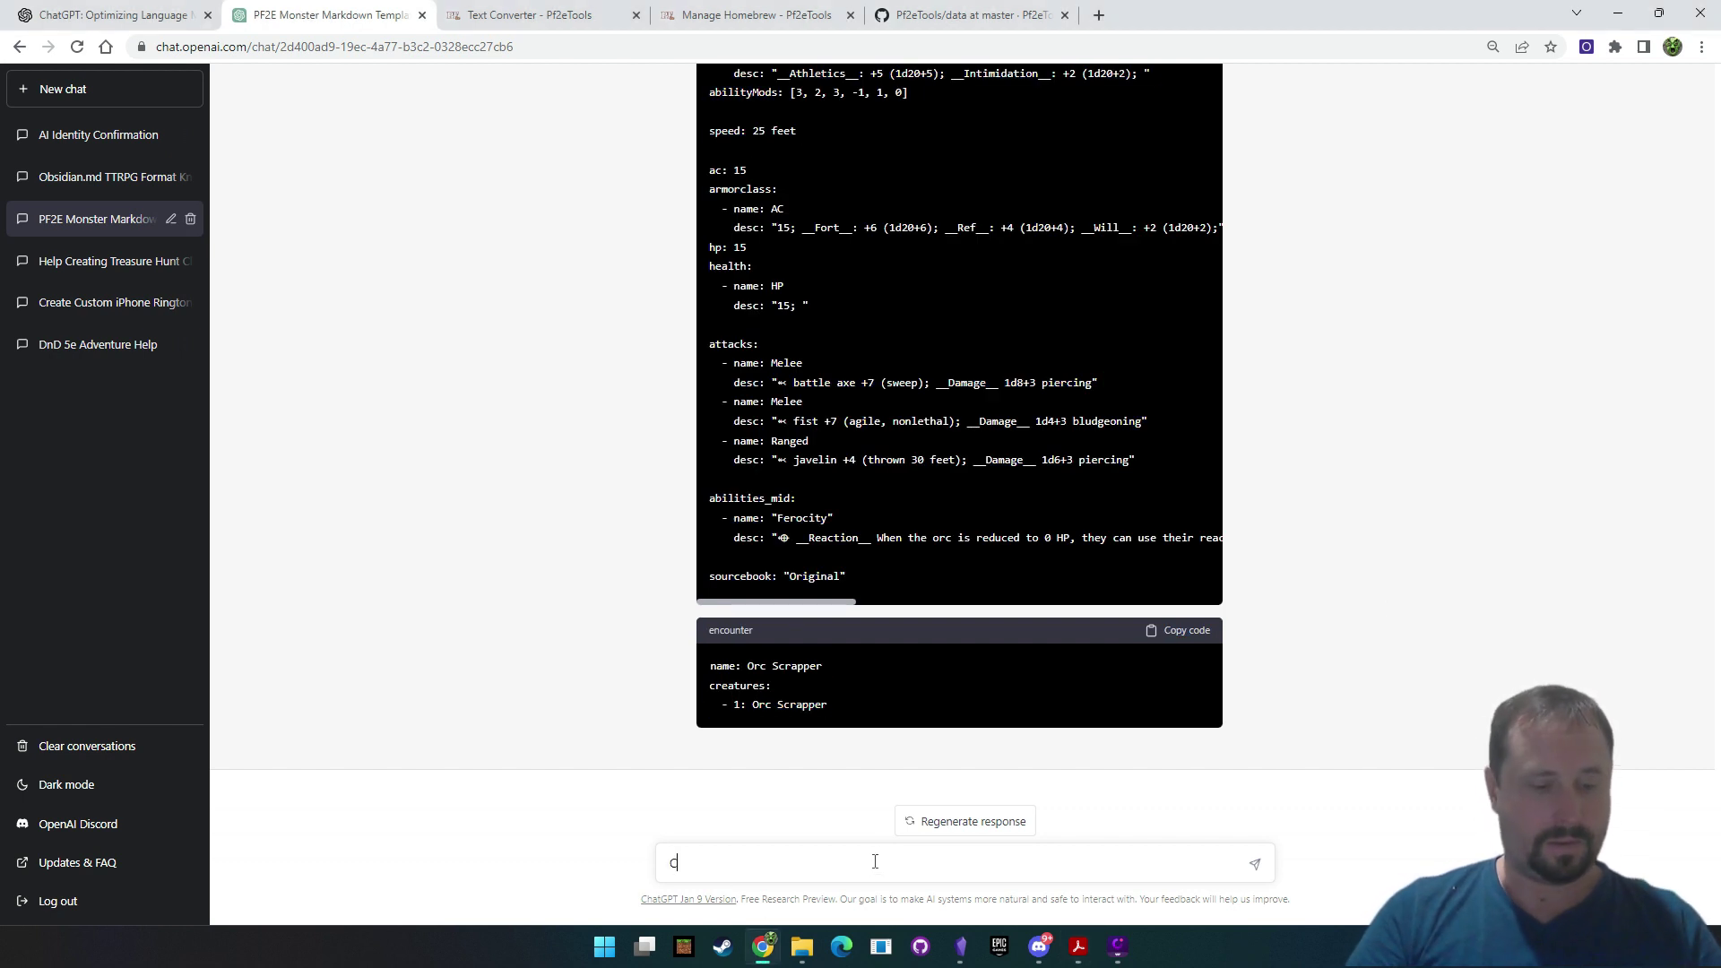
type("Can you please conv")
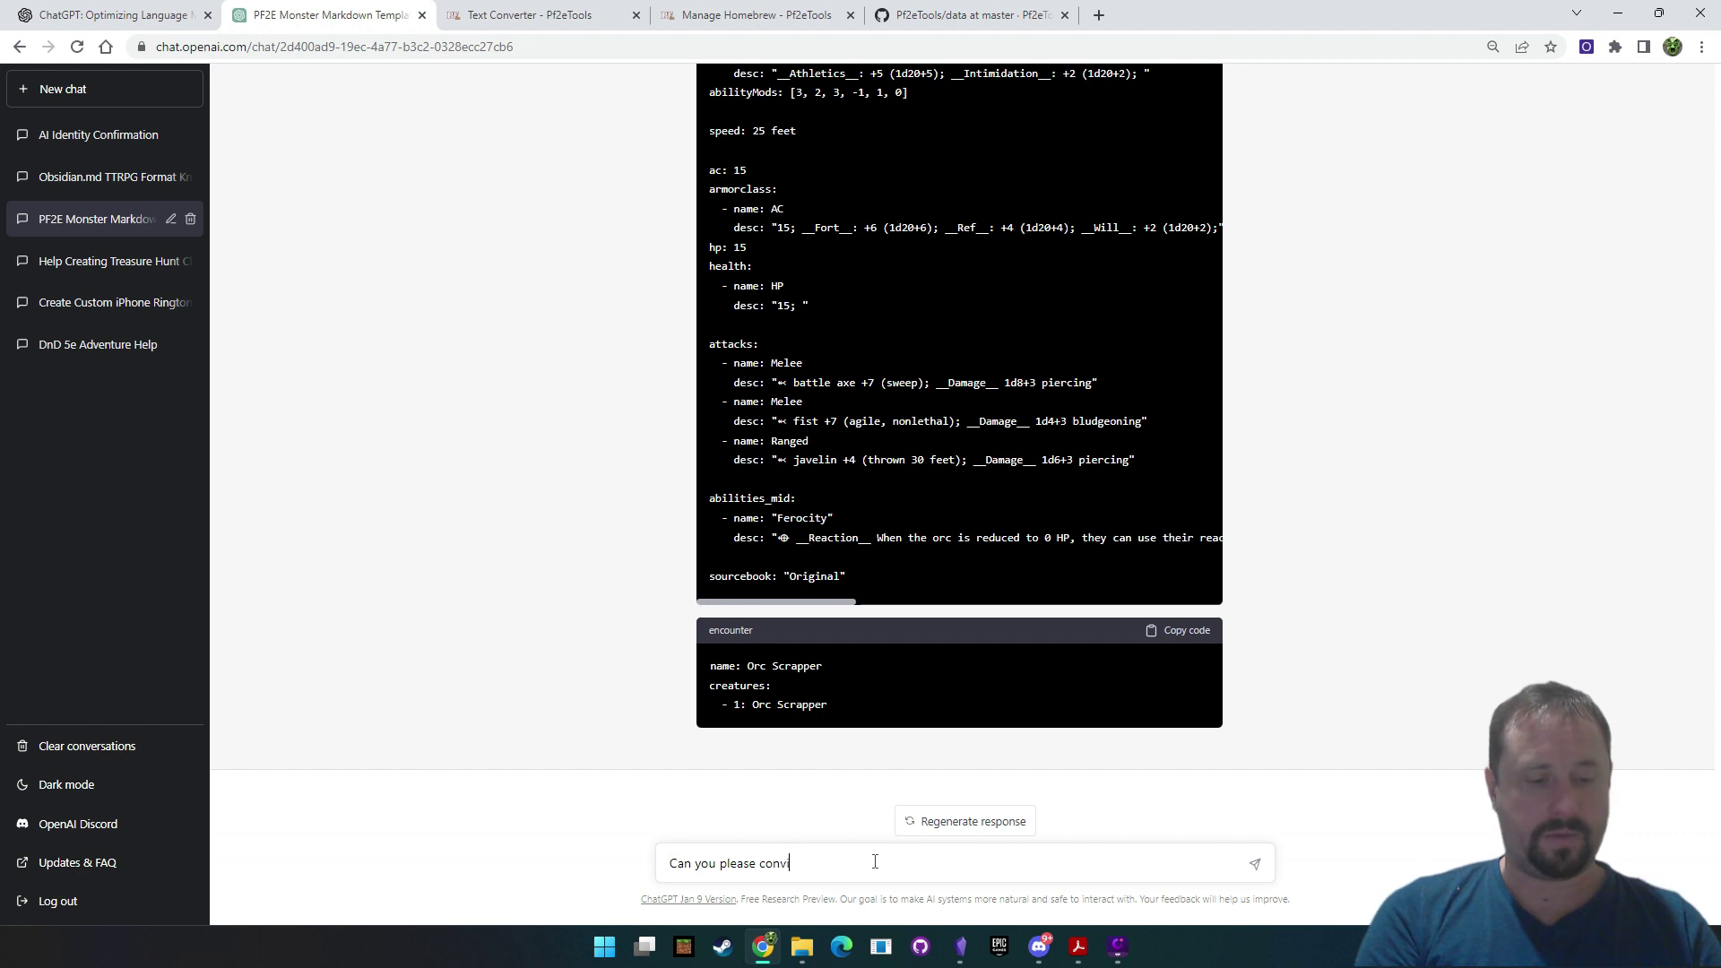
type("ert this mon")
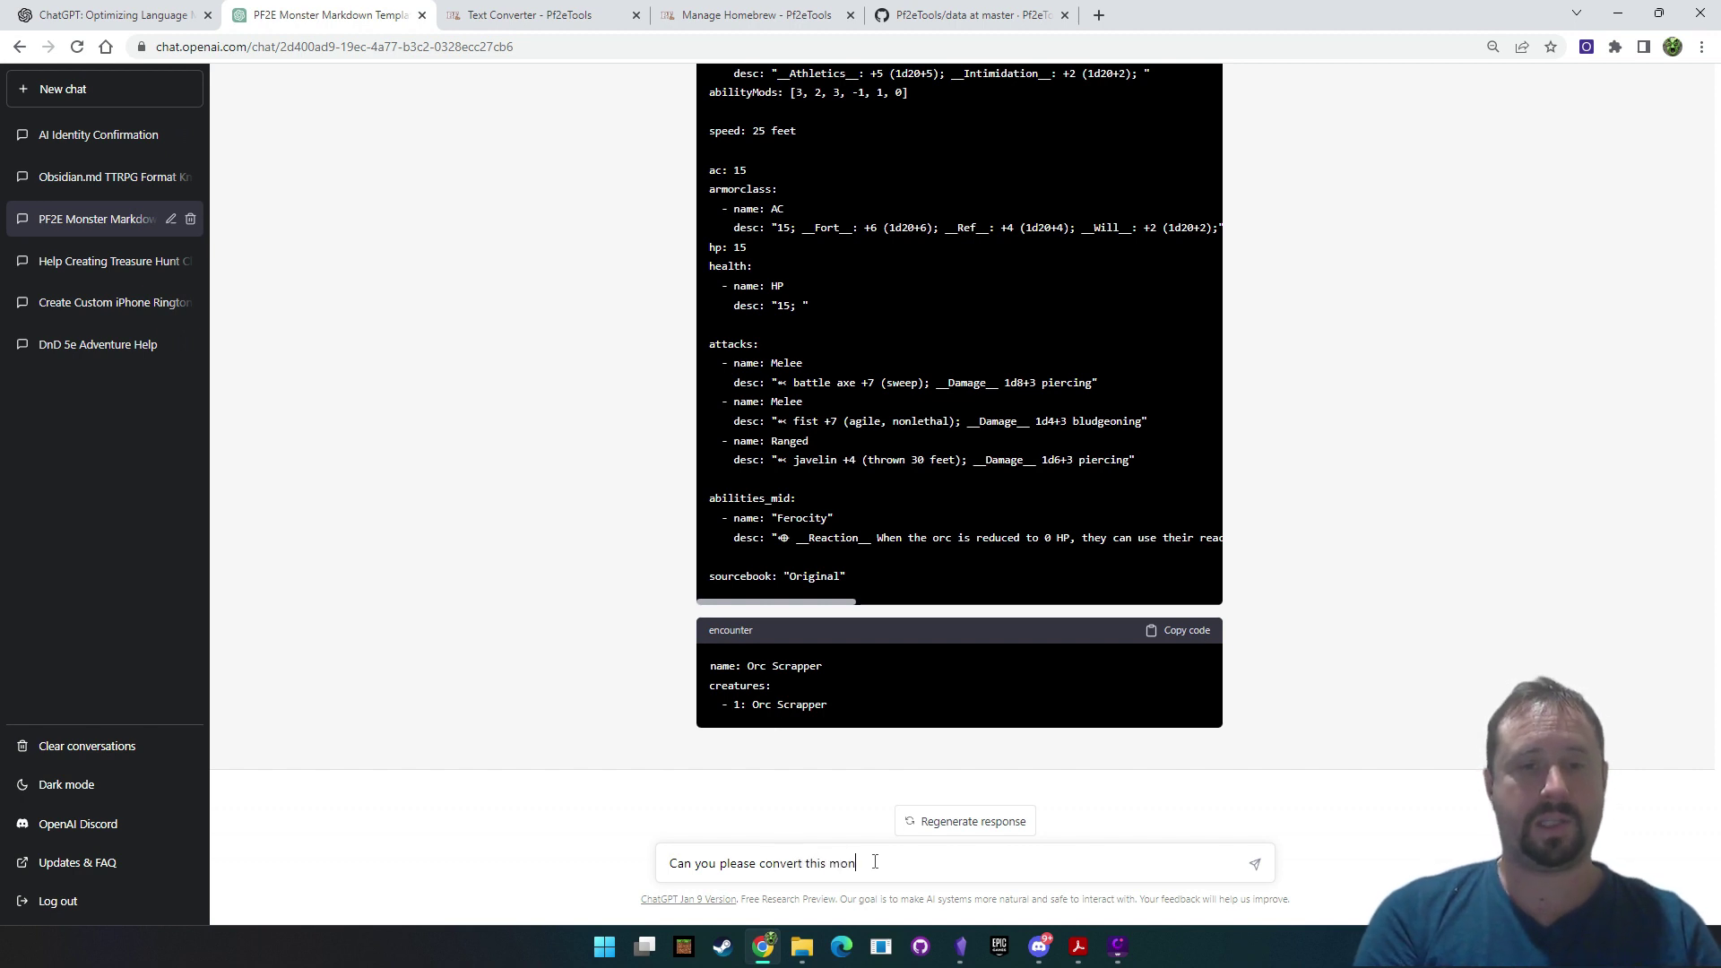
type("ster to the templat")
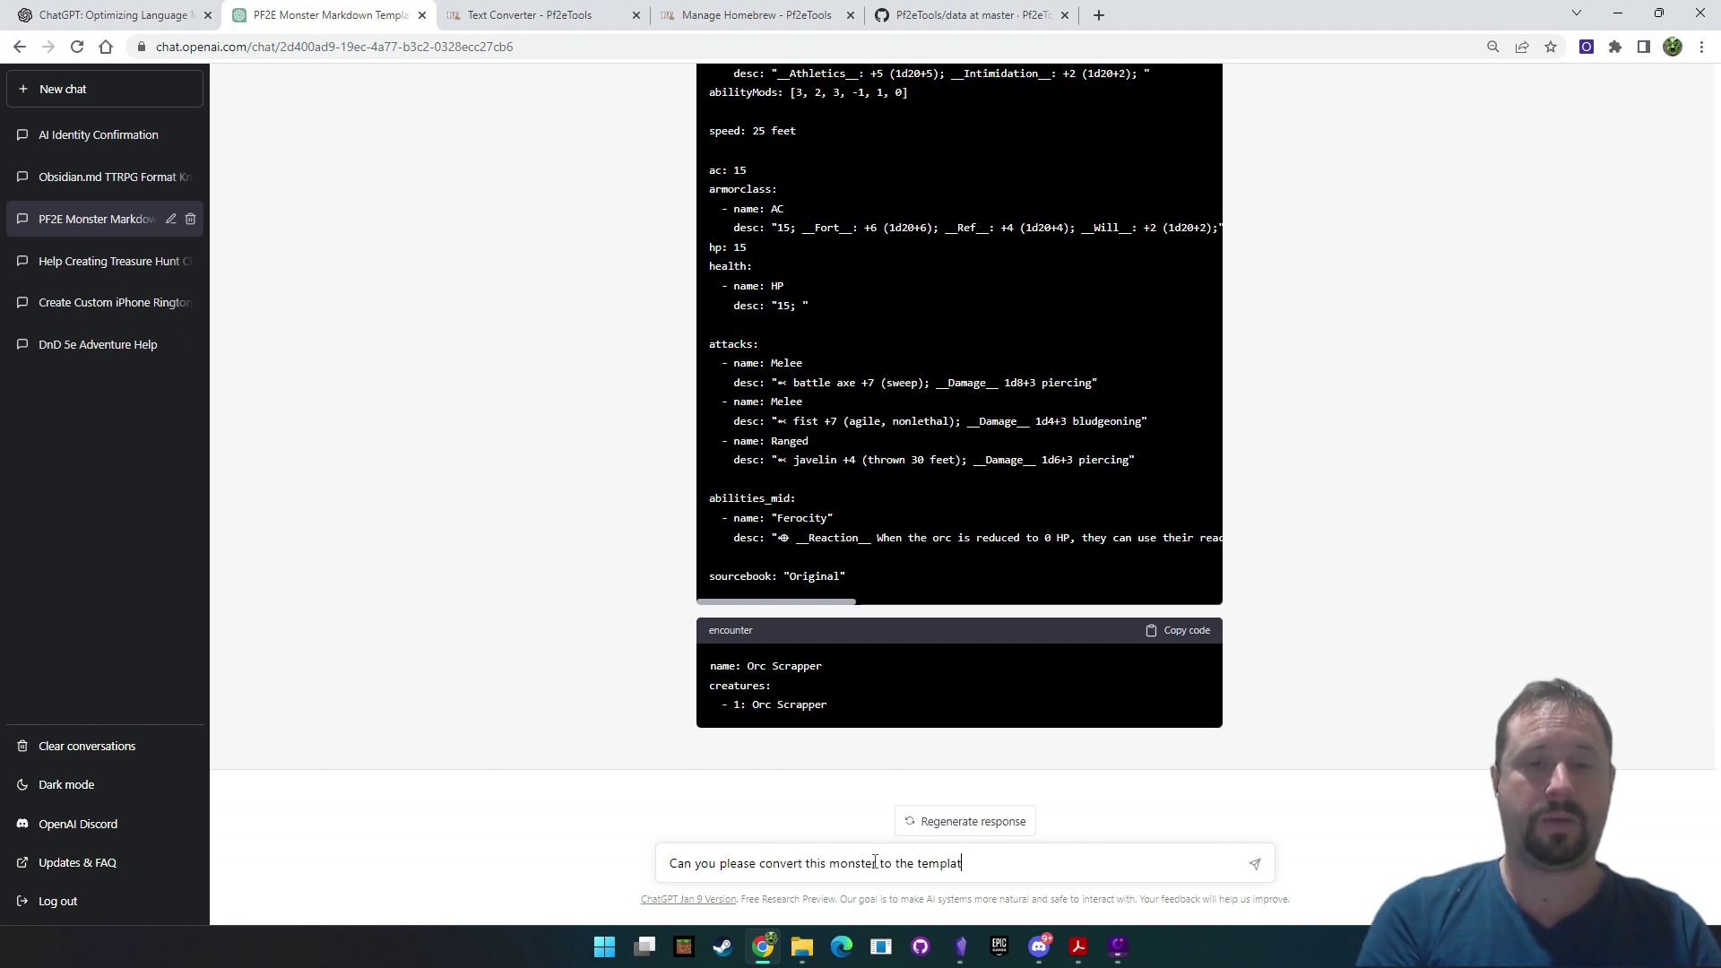
type("e you just used.")
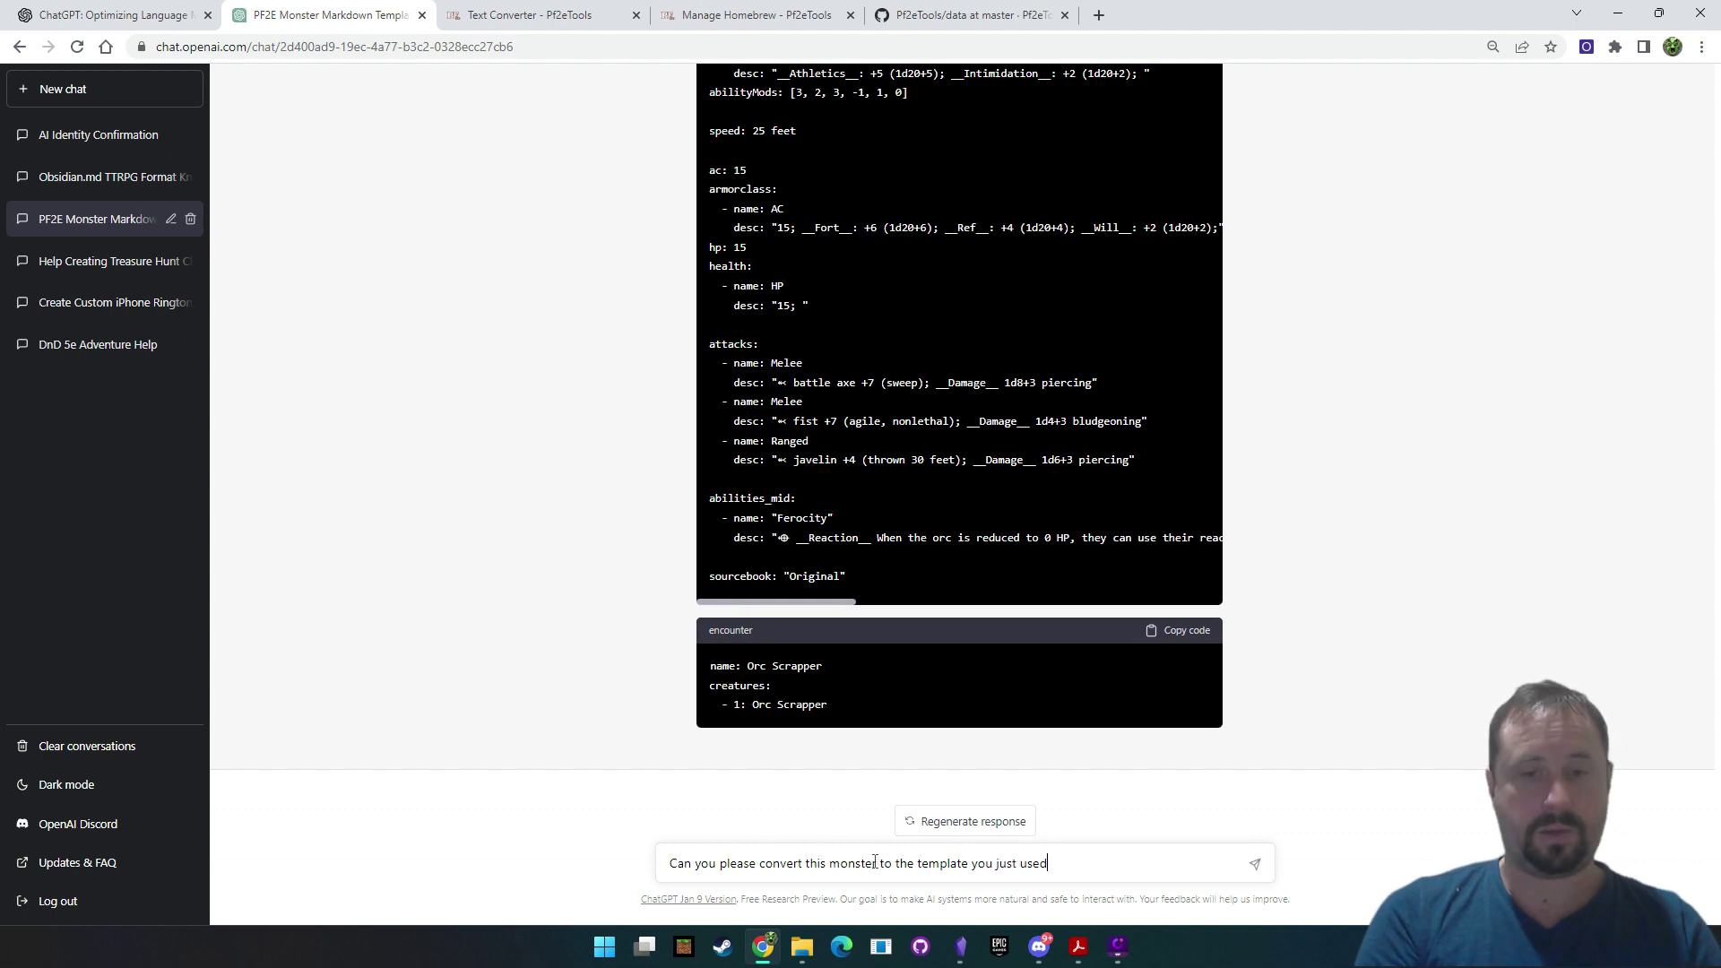
Add the Goblin Commando creature text on a new line below the request and send the message
key("shift+Return")
type("GOBLIN COMMANDO CREATURE 1 CE SMALL GOBLIN HUMANOID Perception +5; darkvision Skills Acrobatics +6, Athletics +6, Intimidation +5, Nature +5, Stealth +6 Str +3, Dex +3, Con +2, Int –1, Wis +0, Cha +2 Items greatsword, leather armor, shortbow (20 arrows) AC 17; Fort +7, Ref +8, Will +5 HP 18 Goblin Scuttle [reaction] If a goblin ally ends a move action adjacent to the goblin commando, the commando can use their reaction to Step. Stride [one-action] 25 feet Melee Strike [one-action] greatsword +8 (versatile P), Damage 1d12+3 slashing Ranged Strike [one-action] shortbow +8 (deadly 1d10, range increment 60 feet), Damage 1d6 piercing")
key("Return")
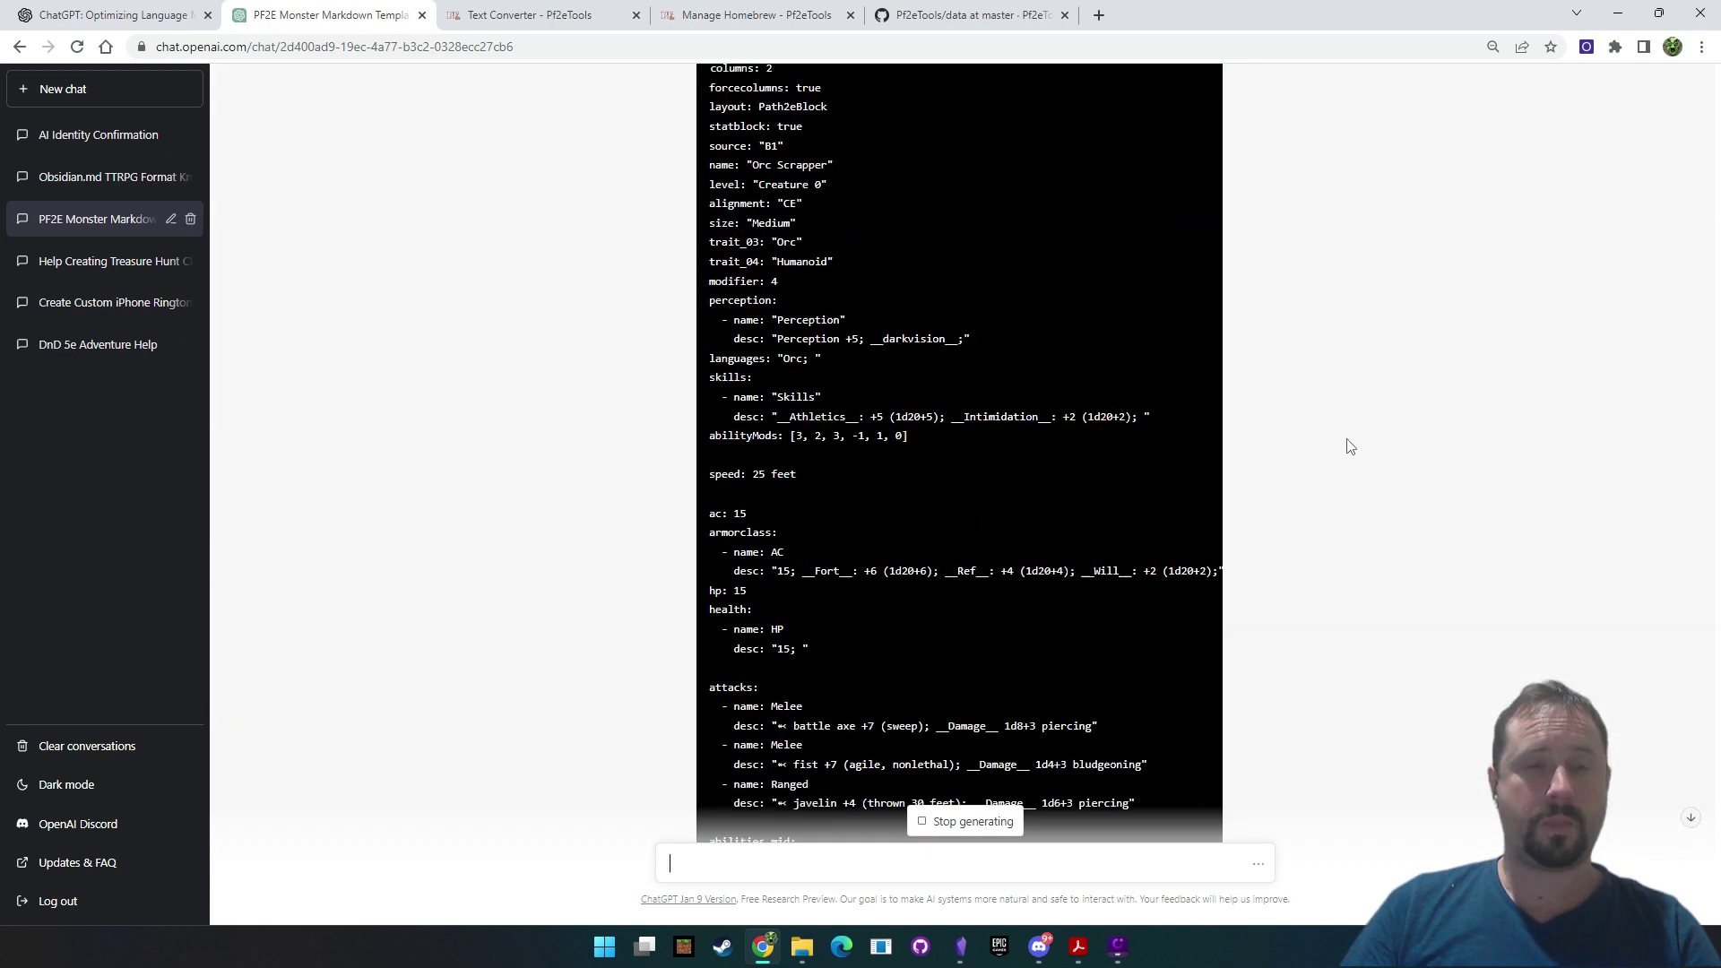
Compare the Goblin Commando reply with the earlier Orc Scrapper reply, checking the frontmatter, statblock and encounter sections
scroll(1350, 446, "up", 5)
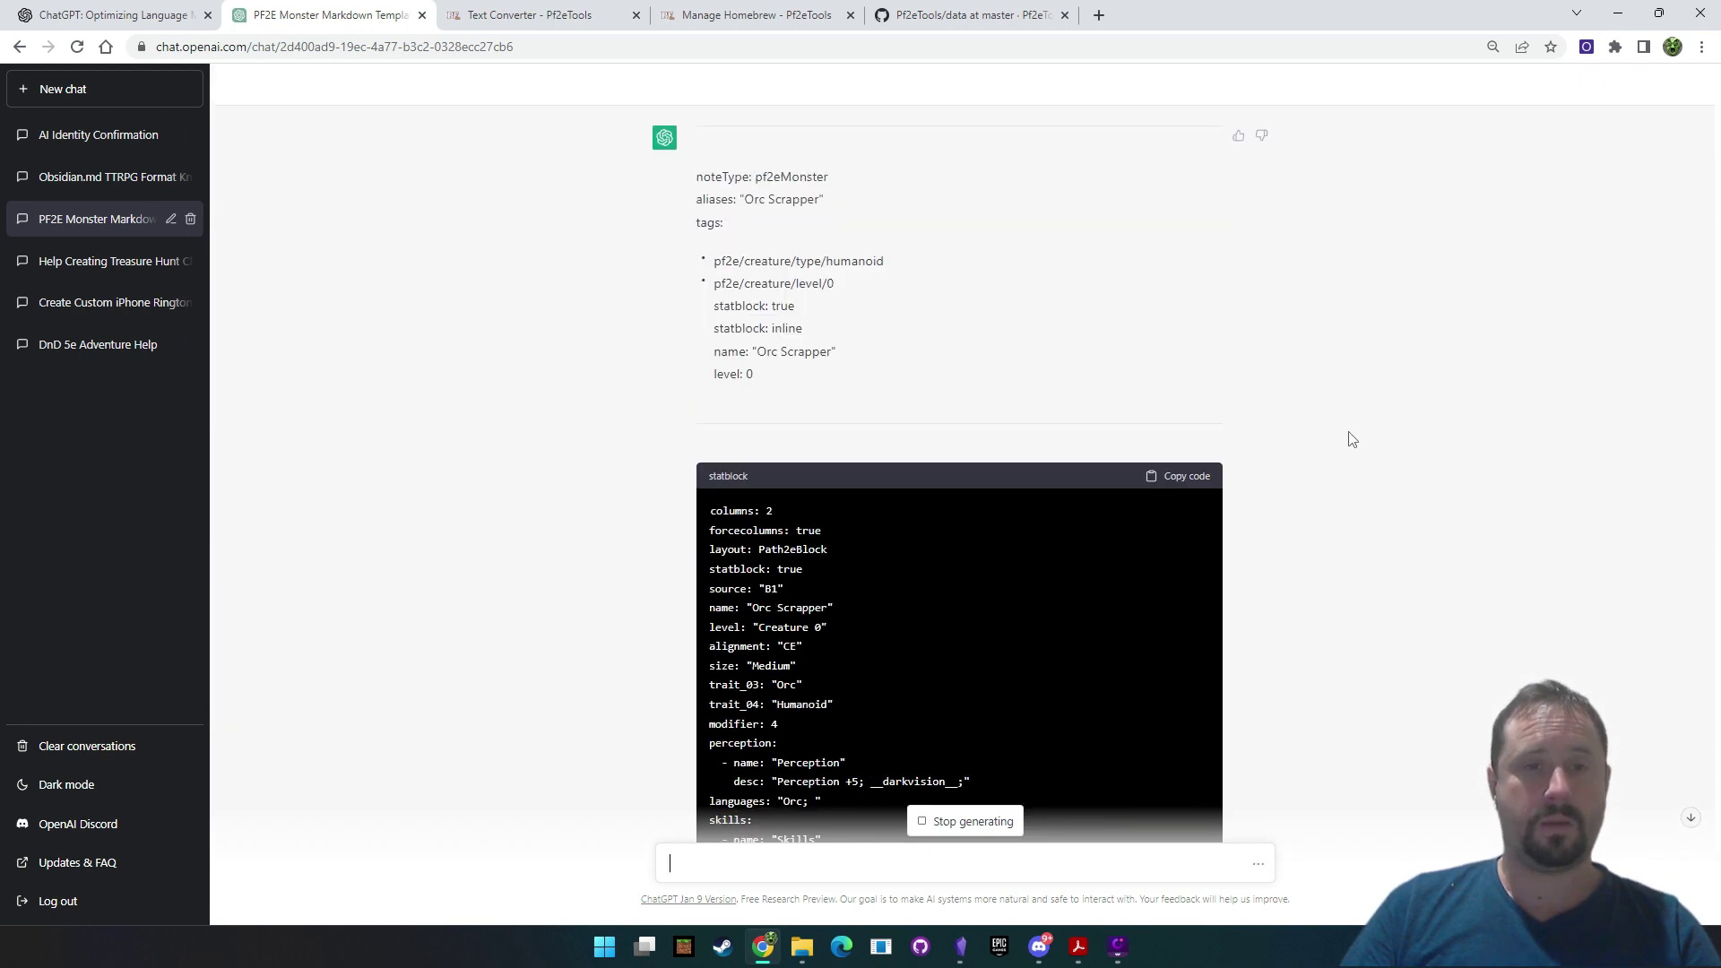
scroll(1352, 439, "down", 4)
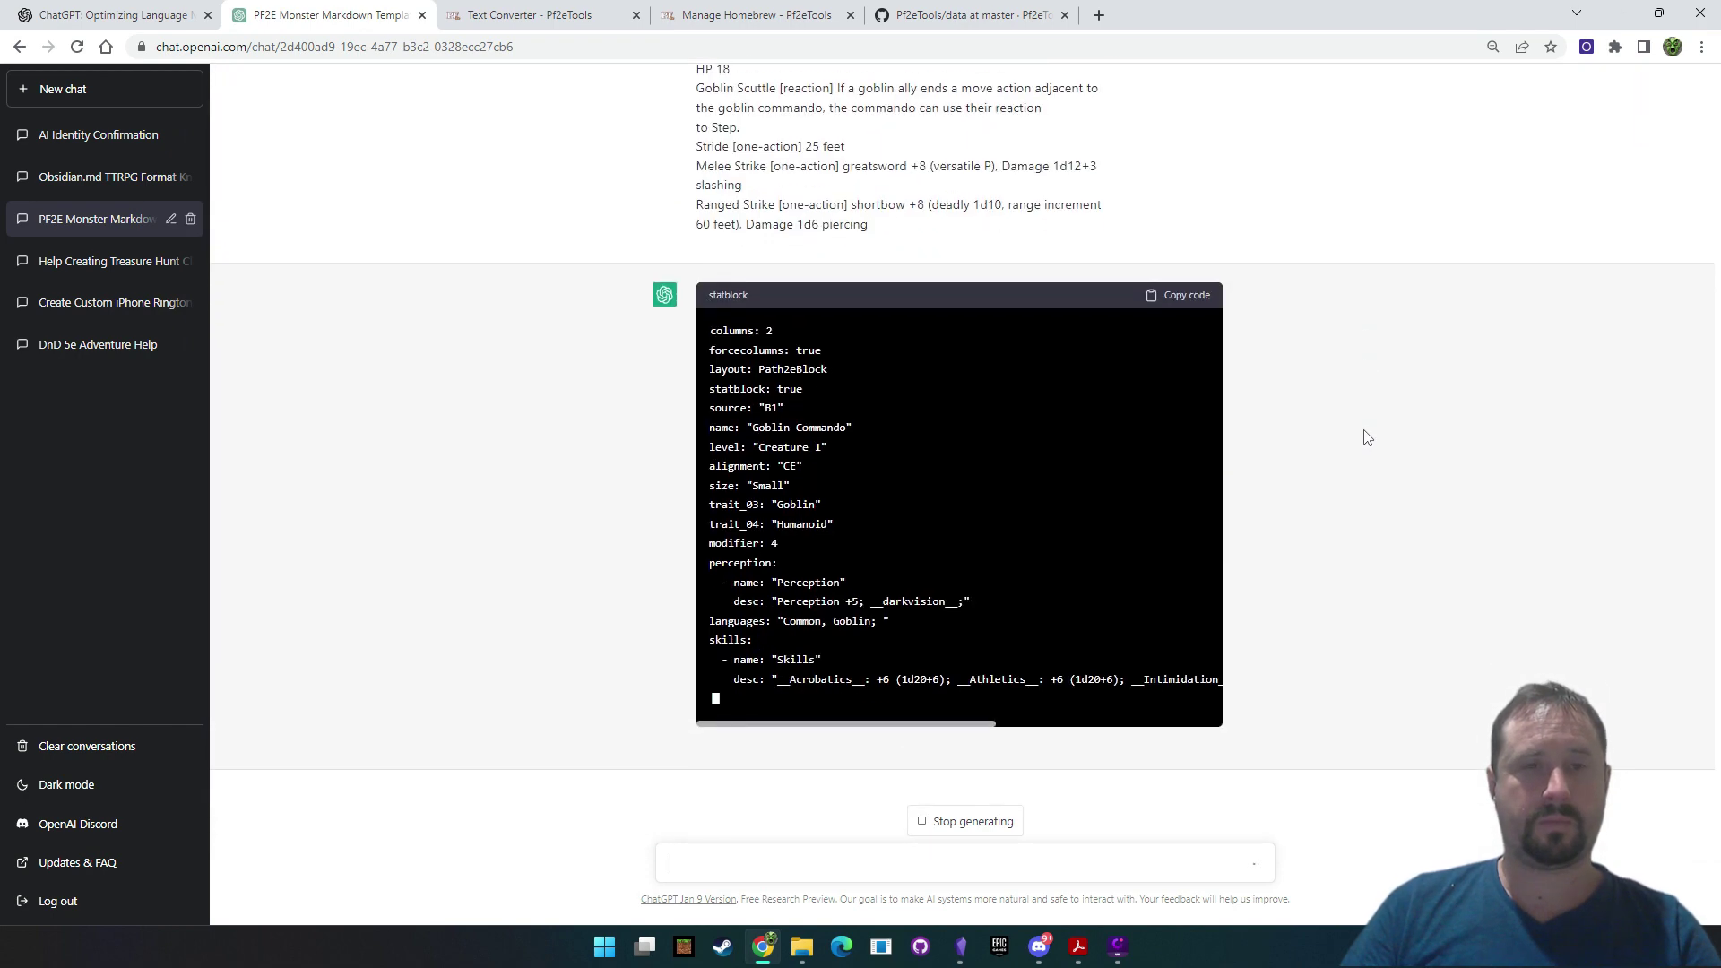
scroll(1369, 448, "up", 9)
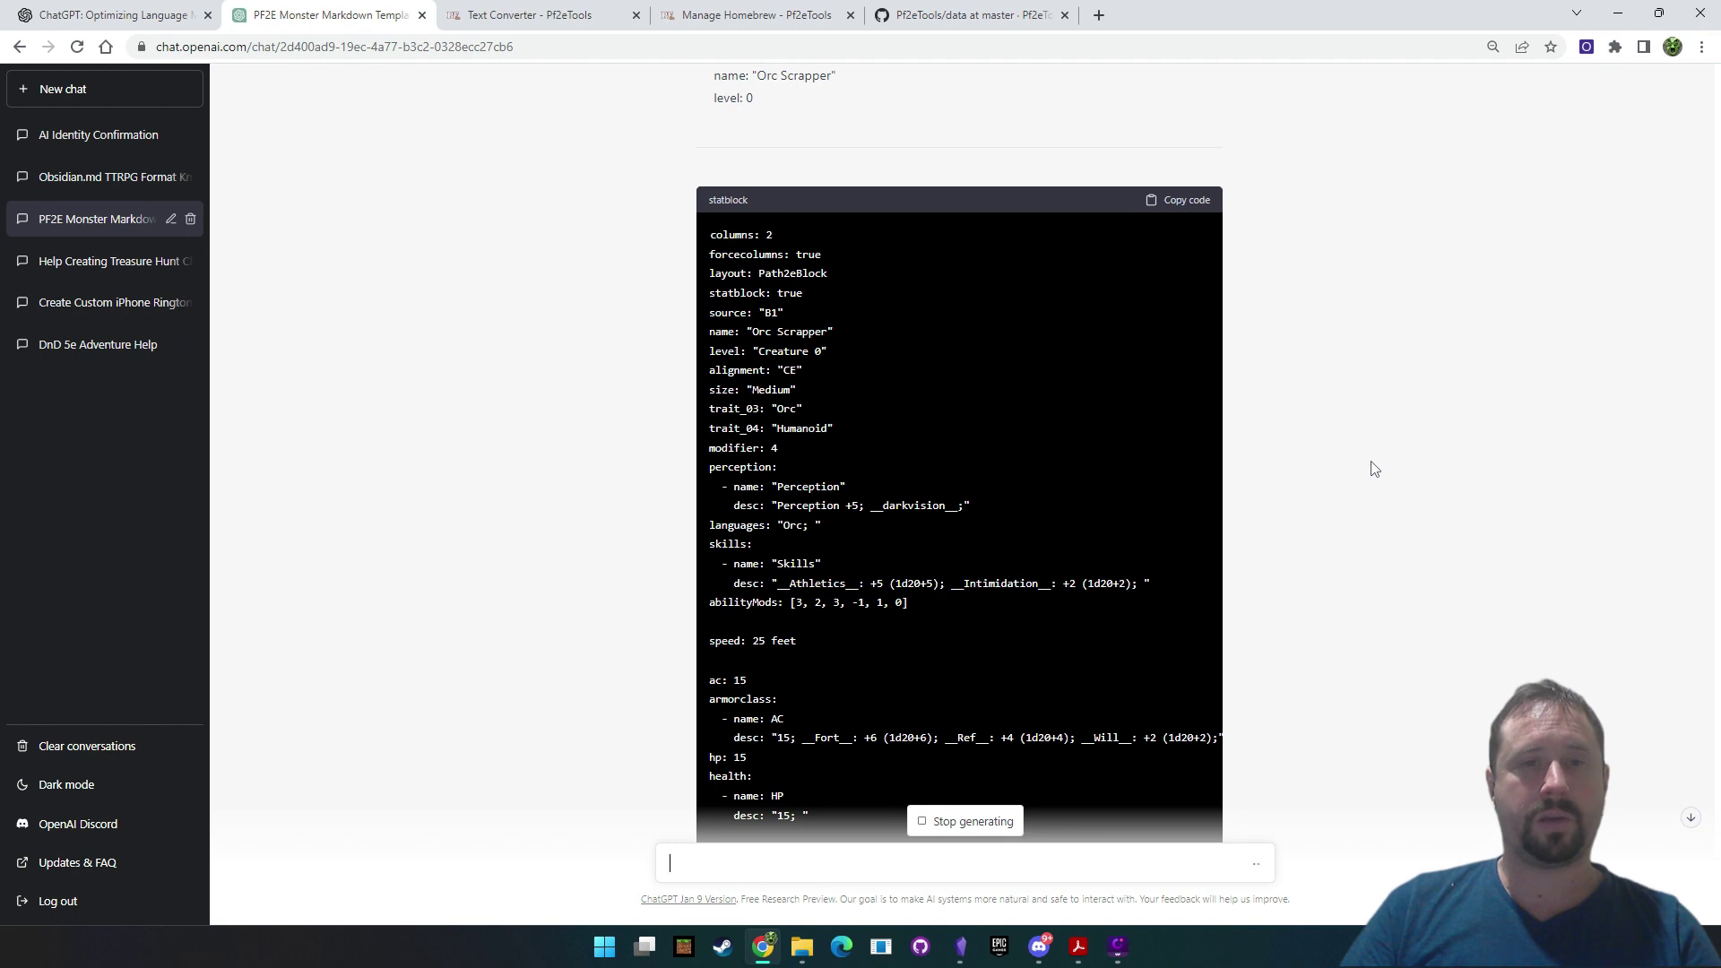
scroll(1378, 464, "up", 5)
scroll(1377, 464, "down", 2)
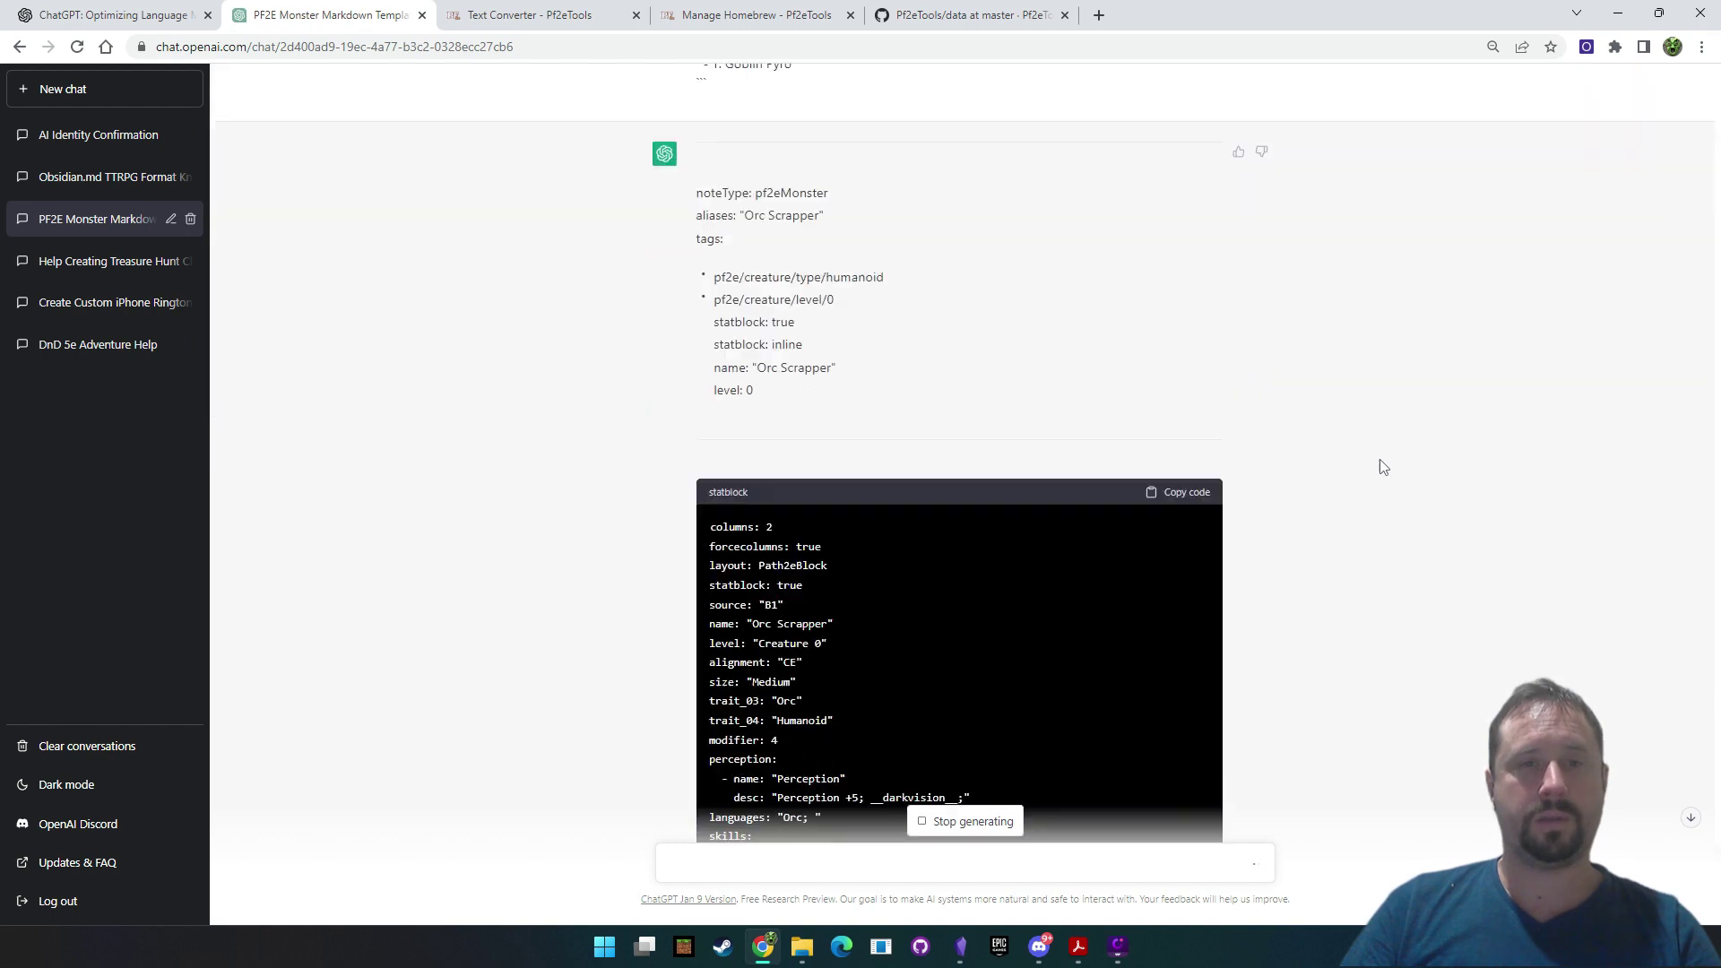
left_click_drag(763, 375, 684, 222)
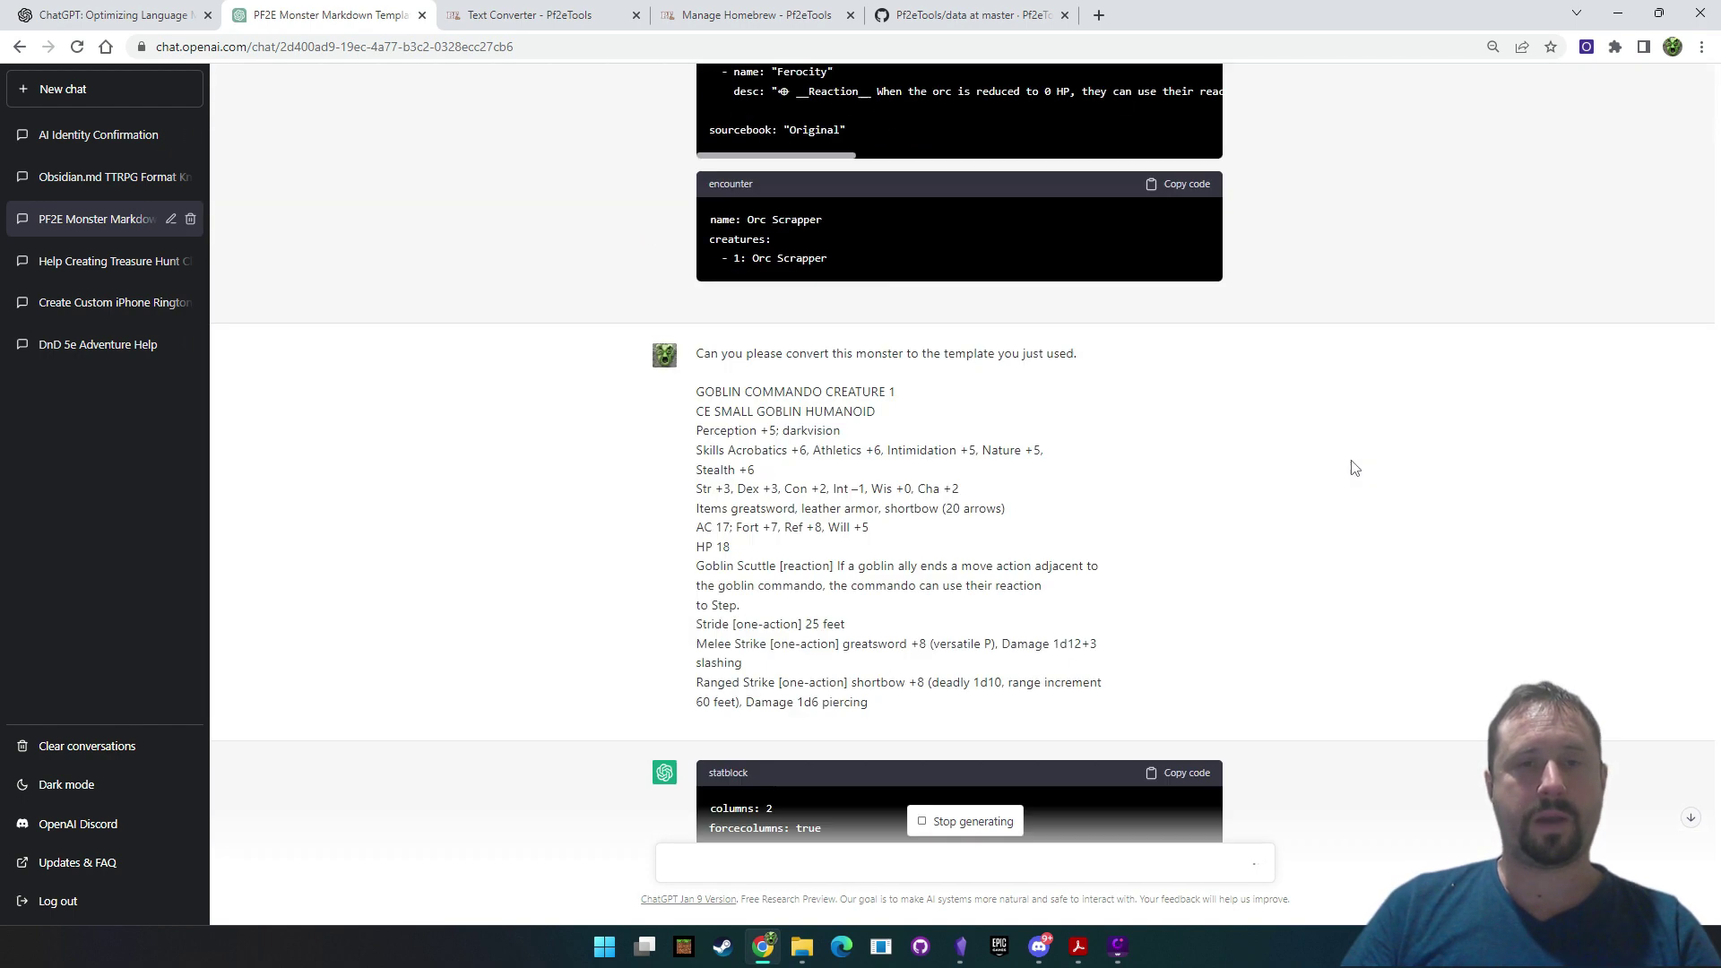
scroll(1359, 472, "down", 6)
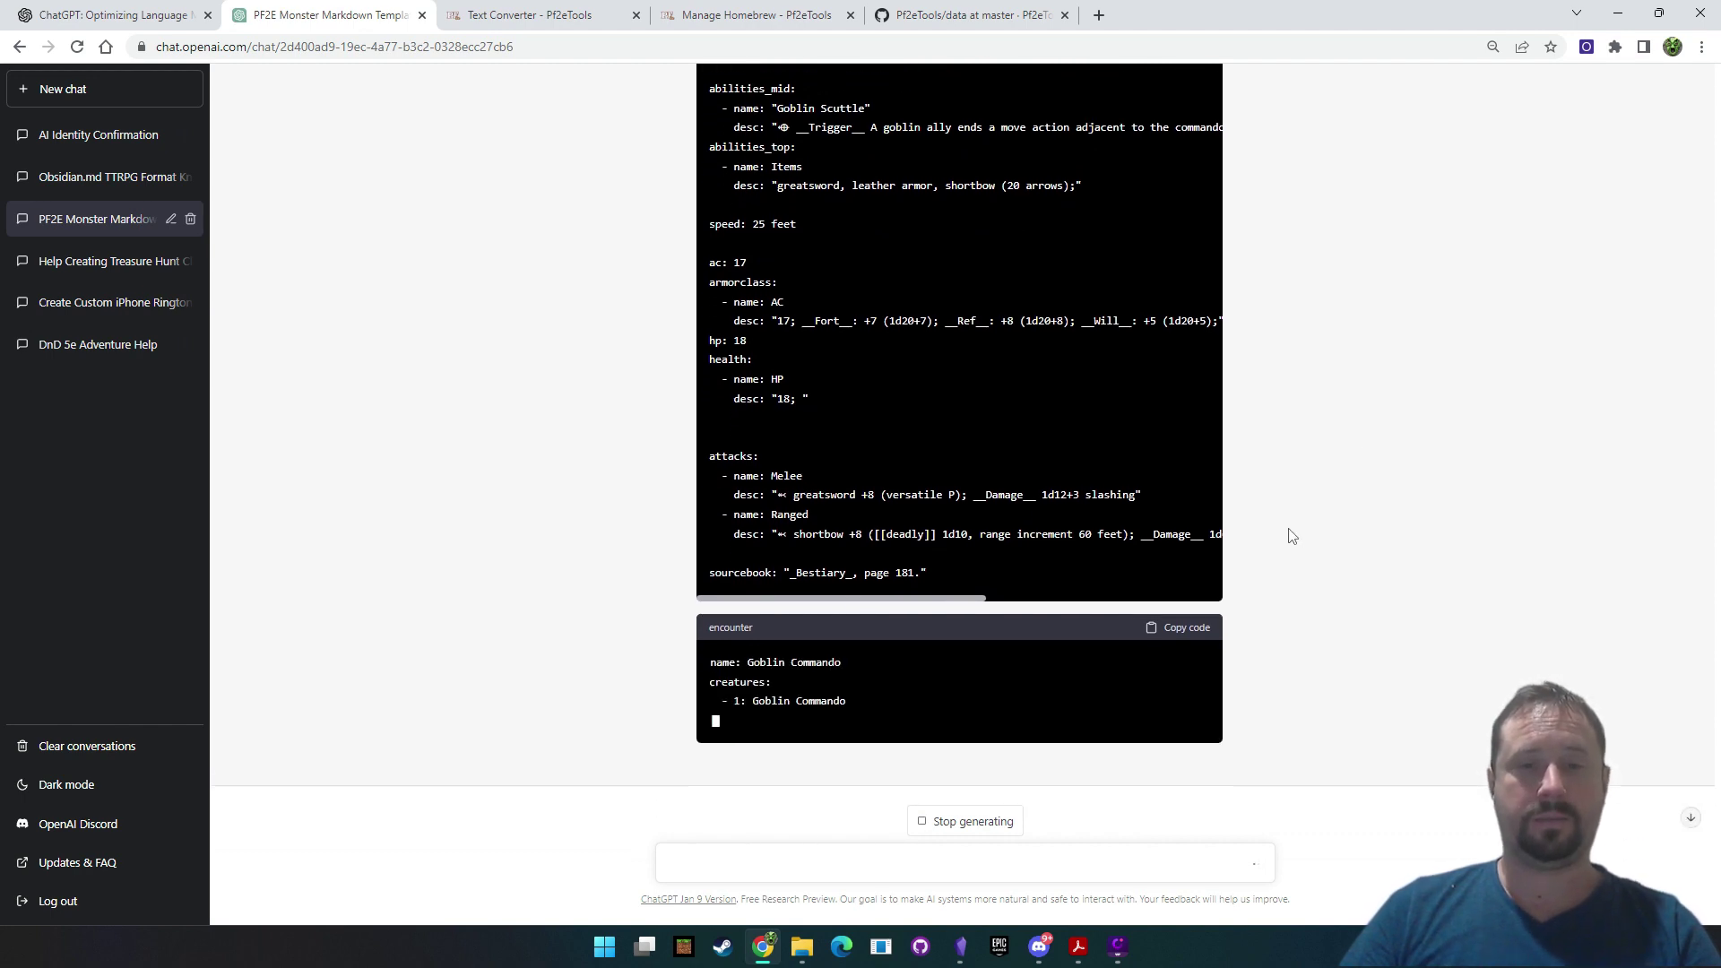
scroll(1360, 447, "up", 7)
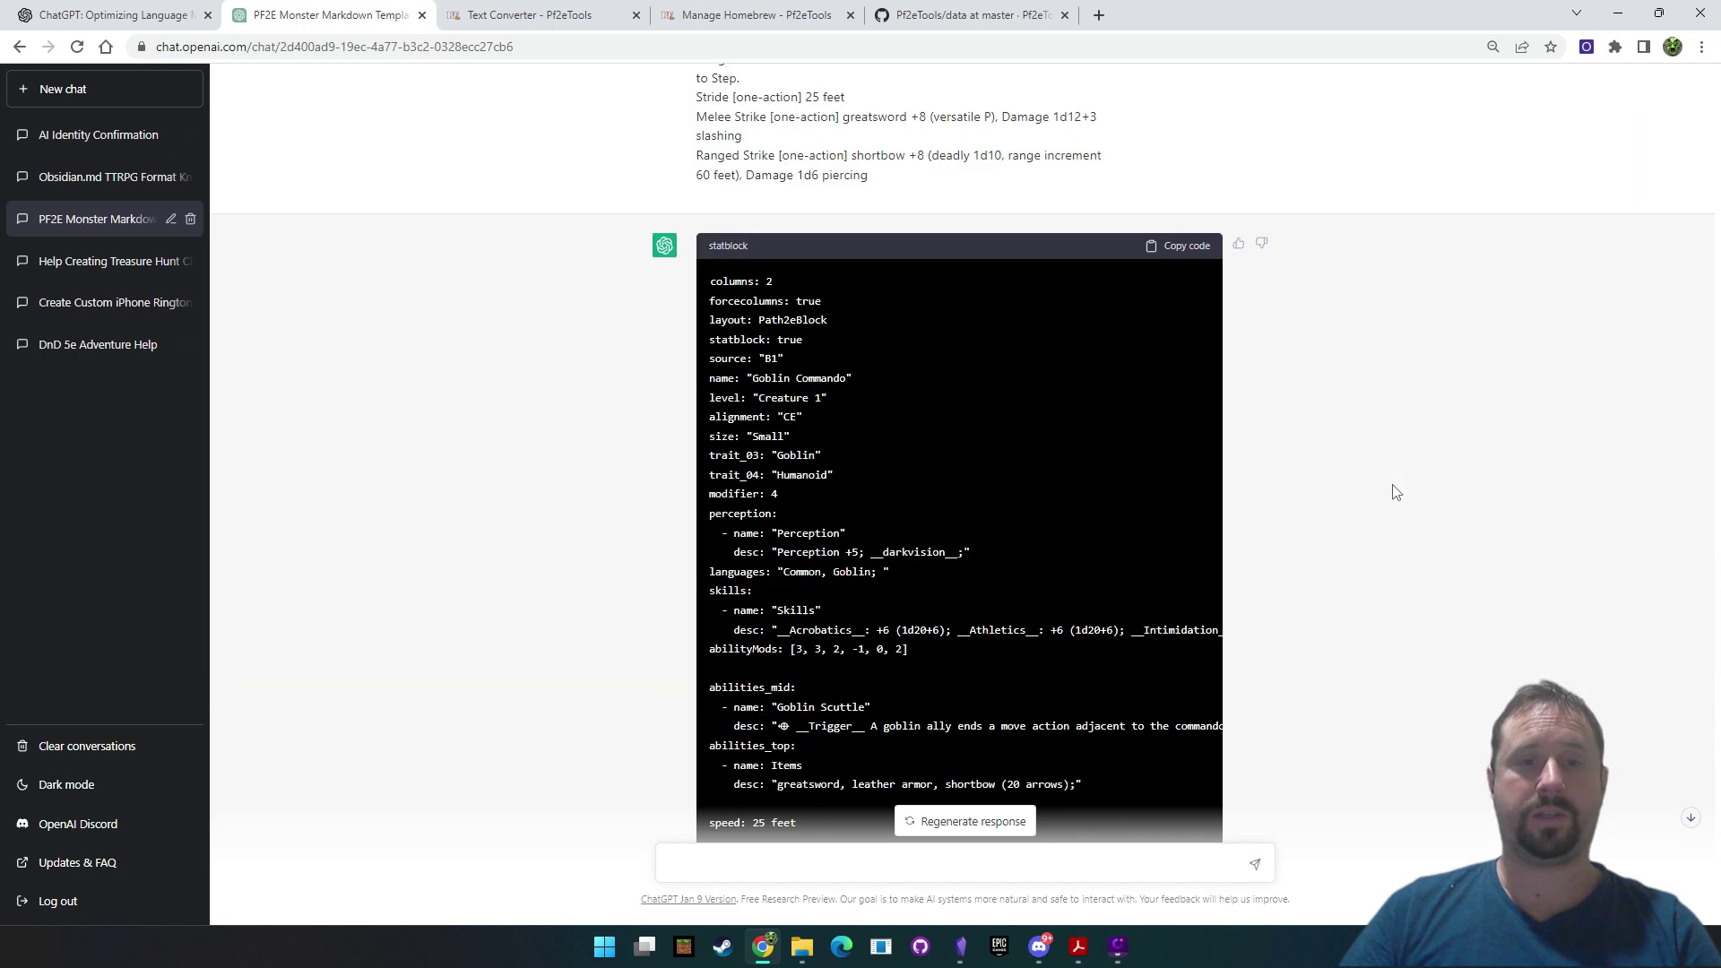
scroll(1394, 492, "down", 7)
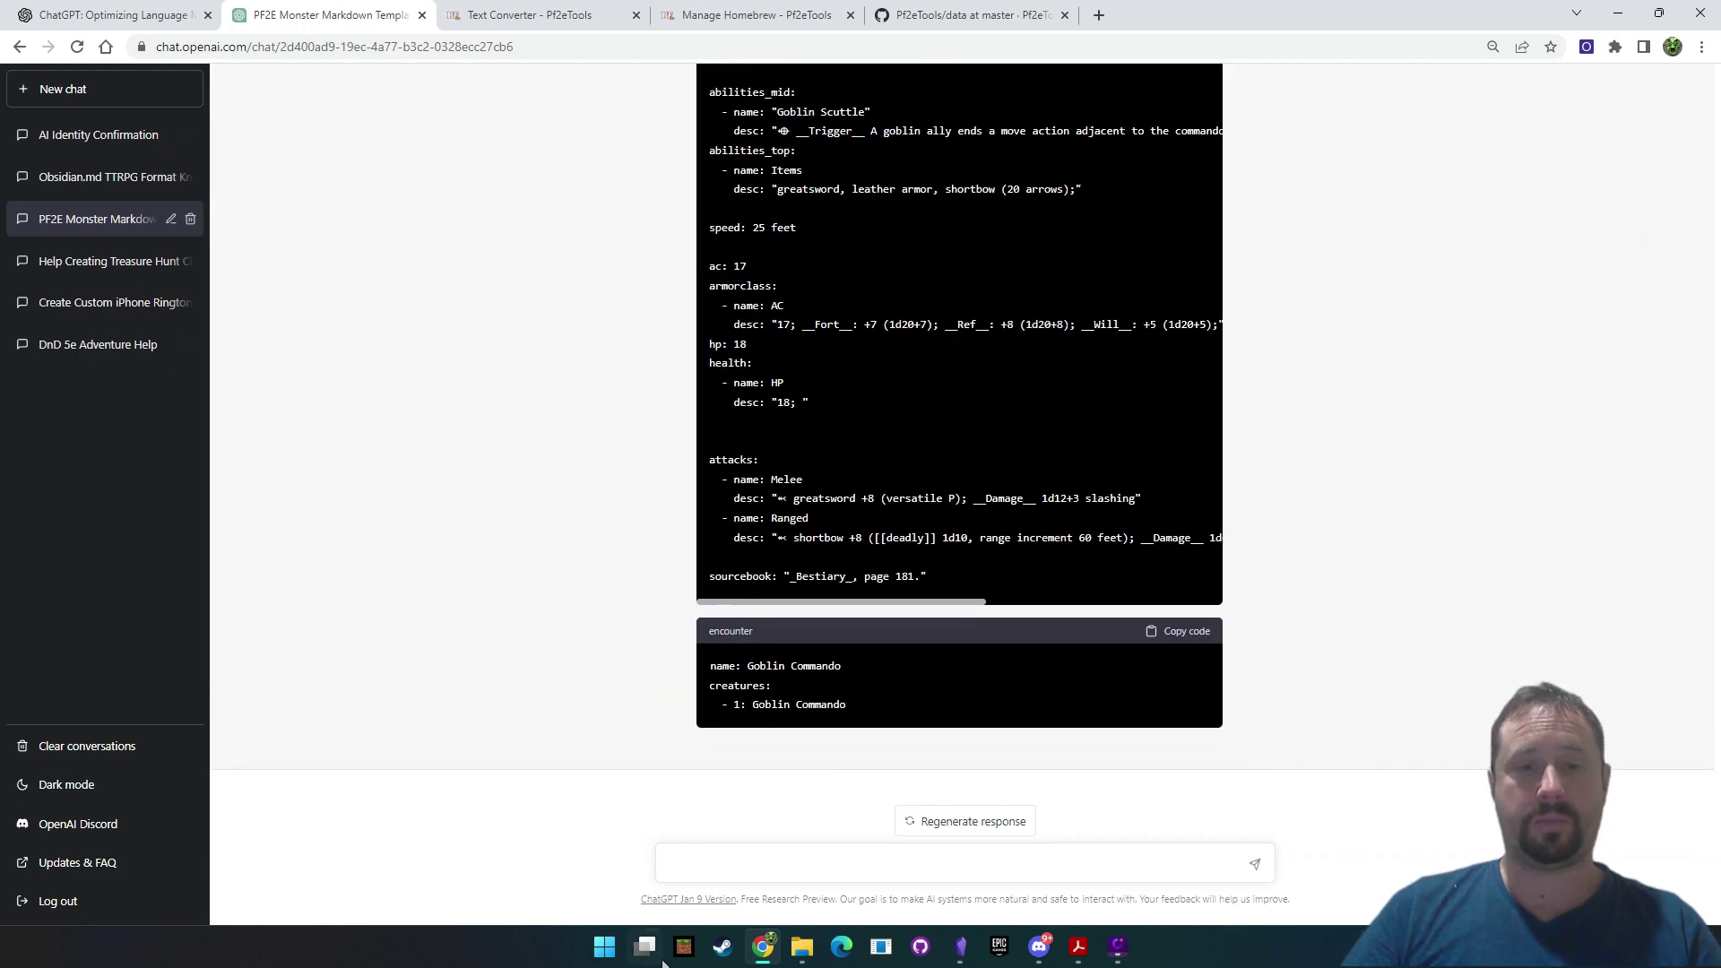
Start a new message reading "Can you please convert this monster" and add the Goblin Commando creature text below it
left_click(766, 868)
type("Can you p")
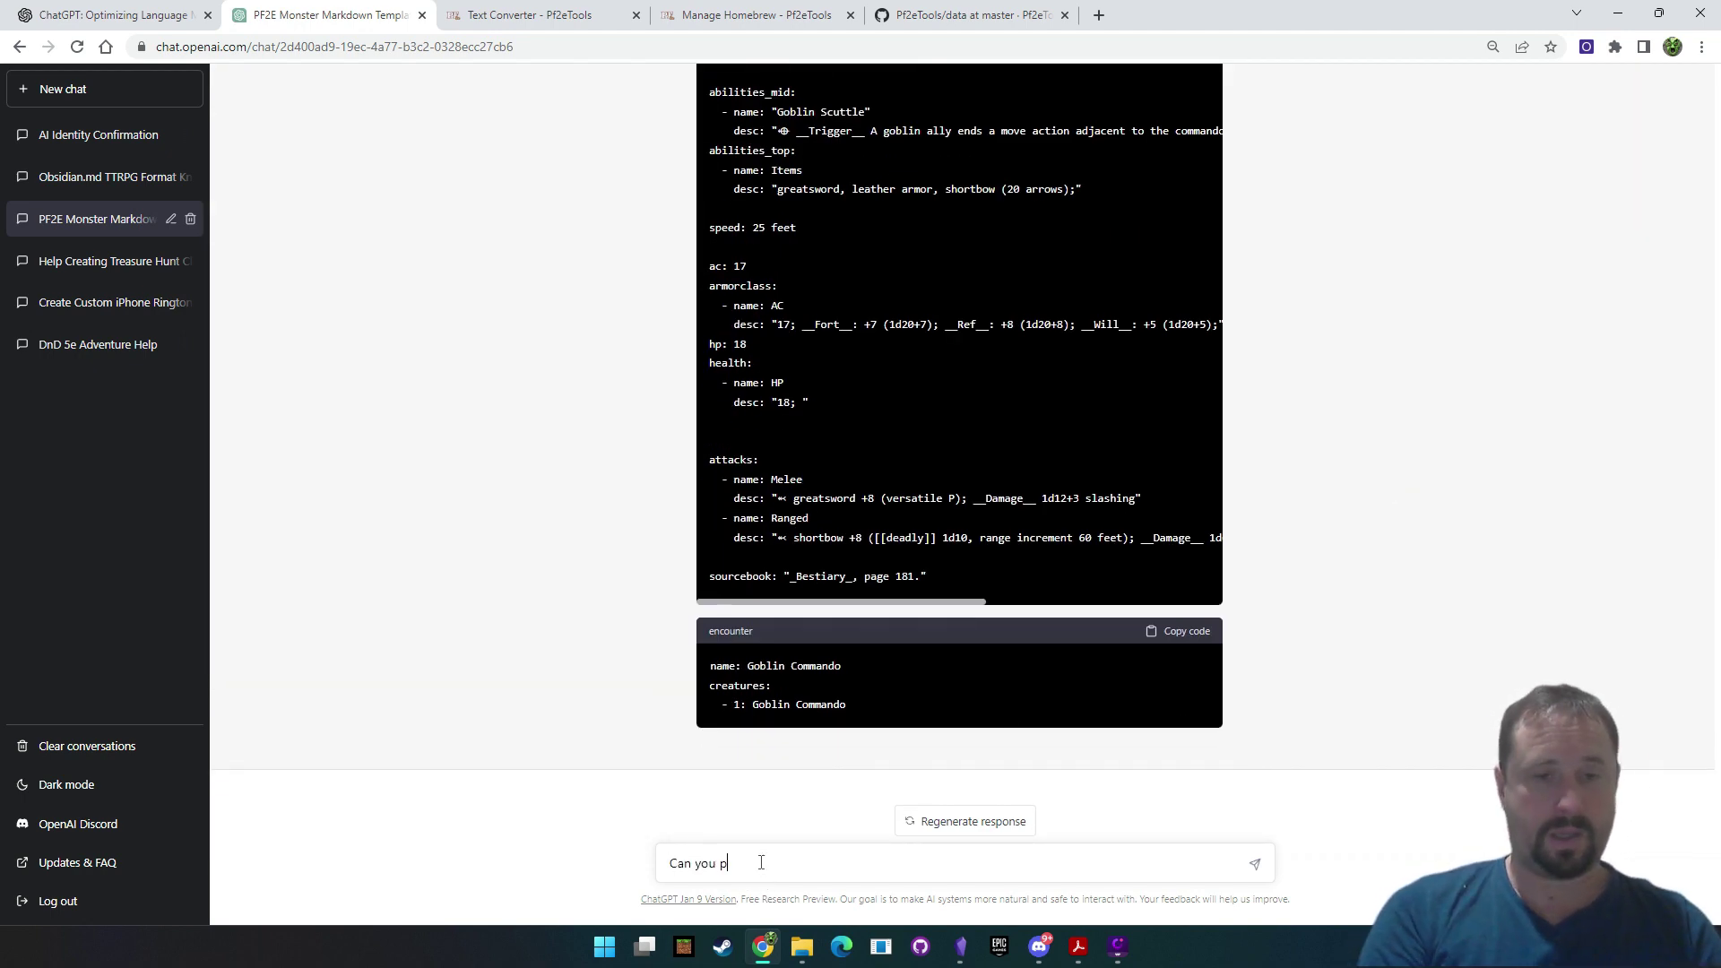
type("lease convert this ")
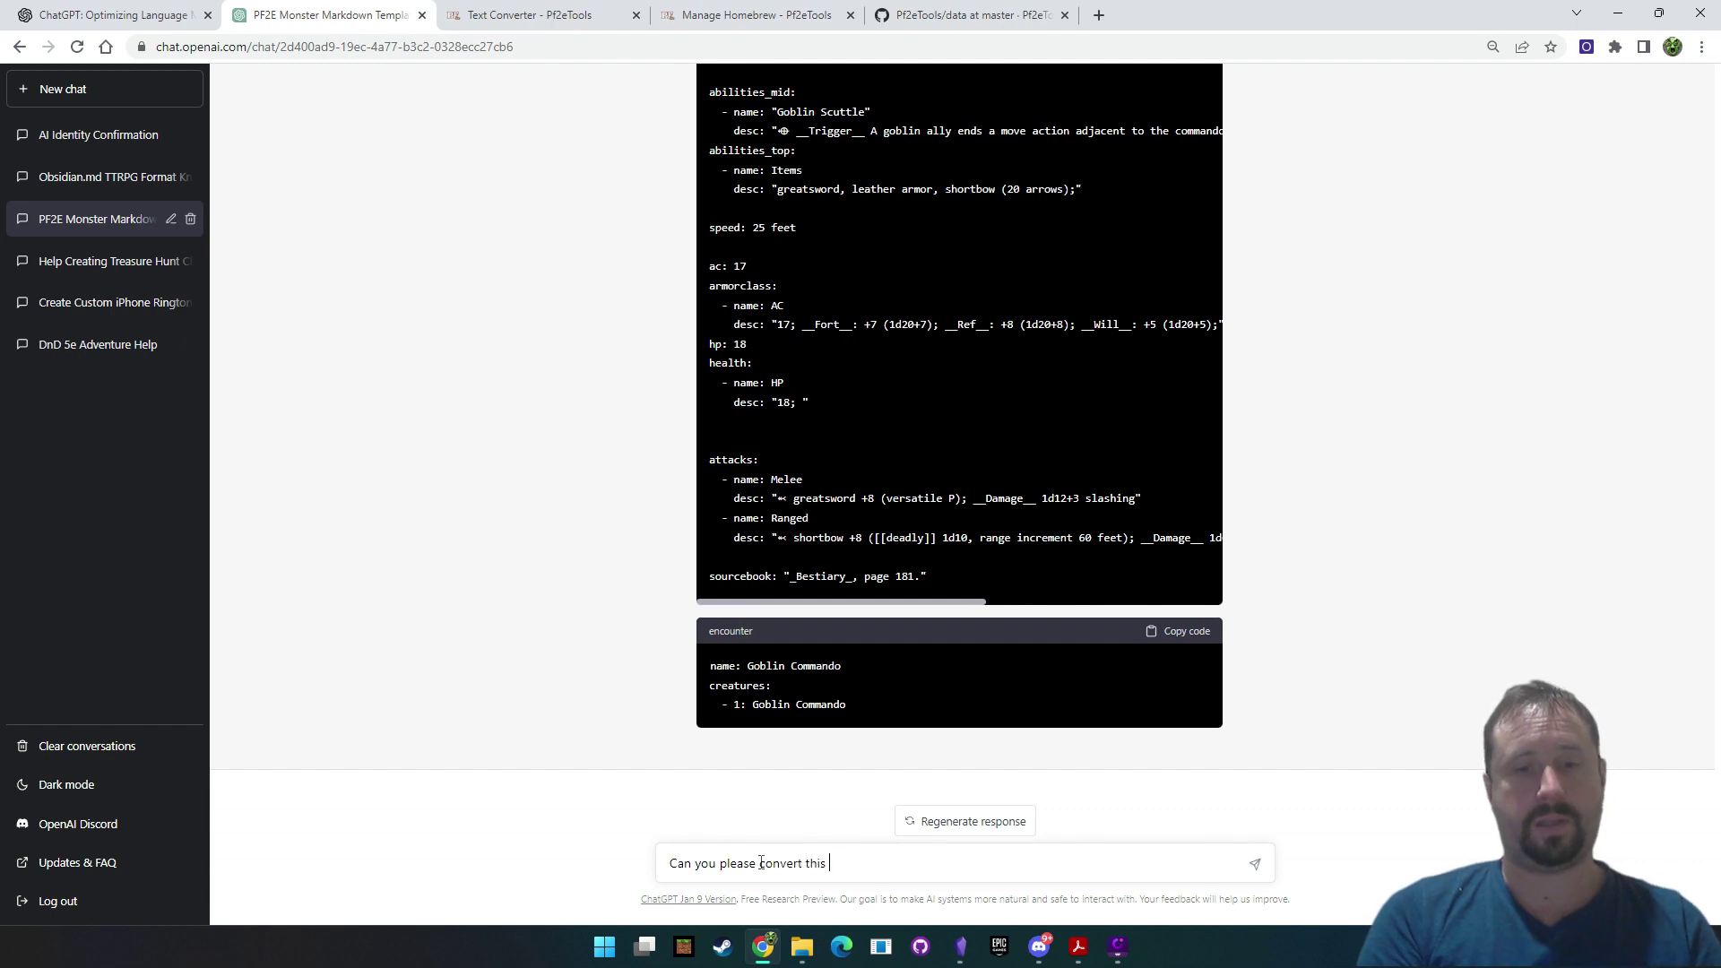
type("monster:")
key("shift+Return")
key("ctrl+v")
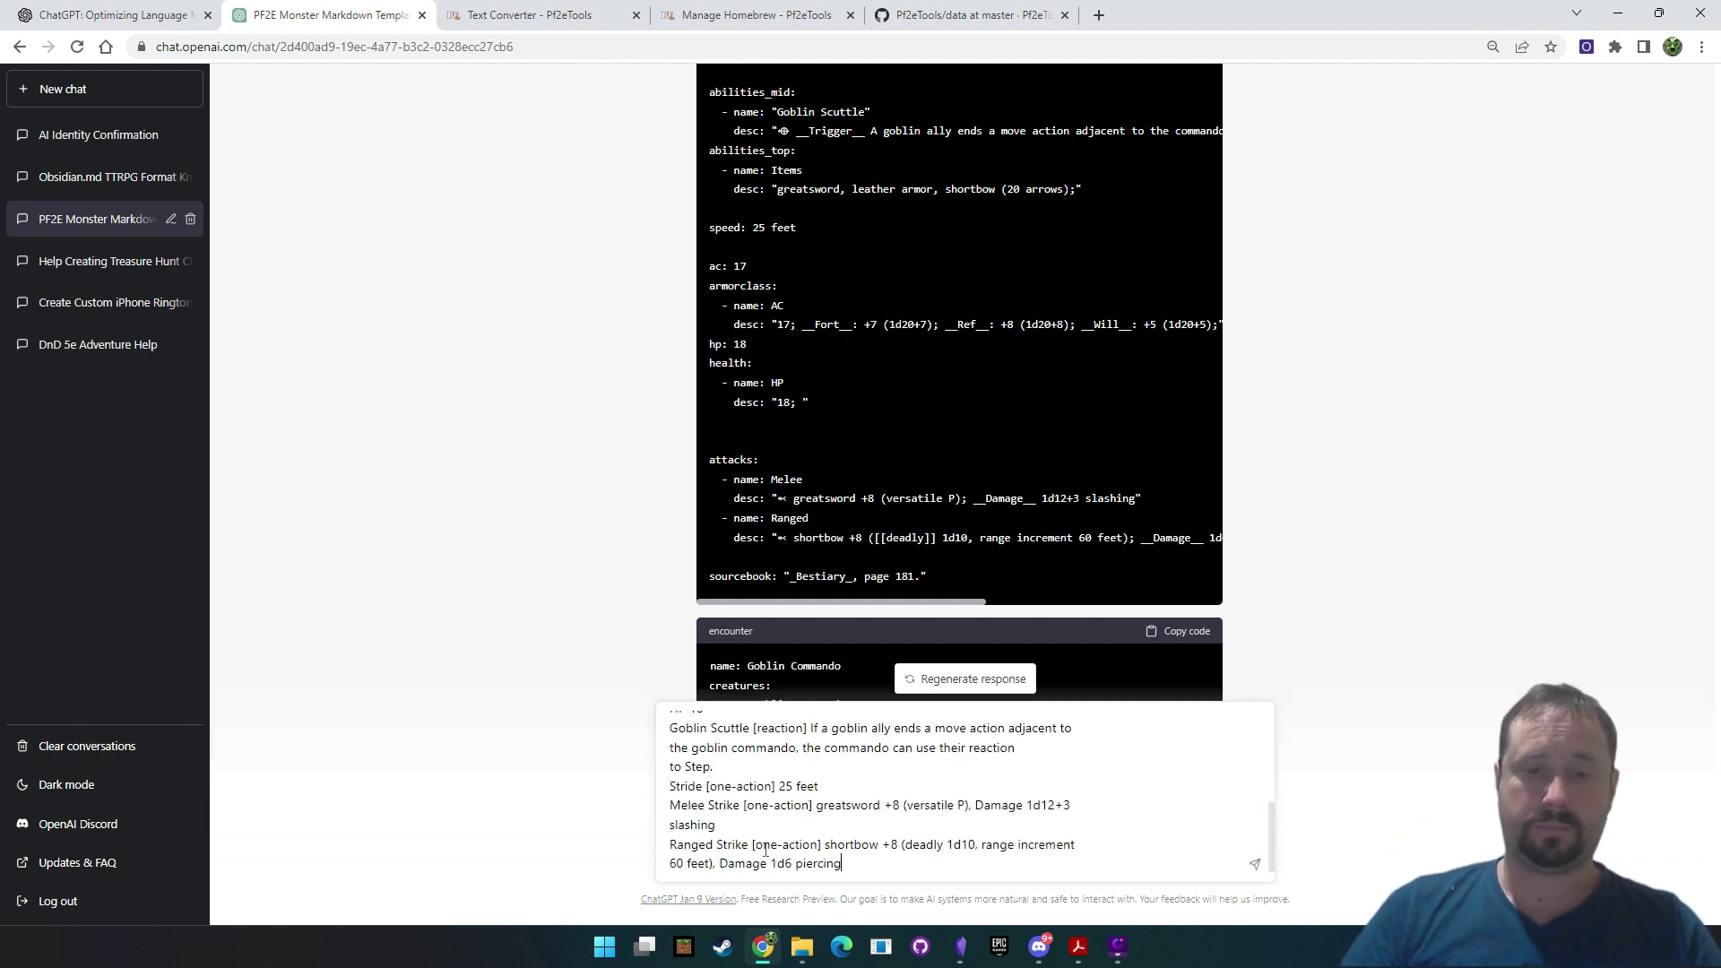
Copy the earlier Goblin Pyro template, add it to the message under the line "To this format:", and send the message
scroll(1131, 303, "up", 10)
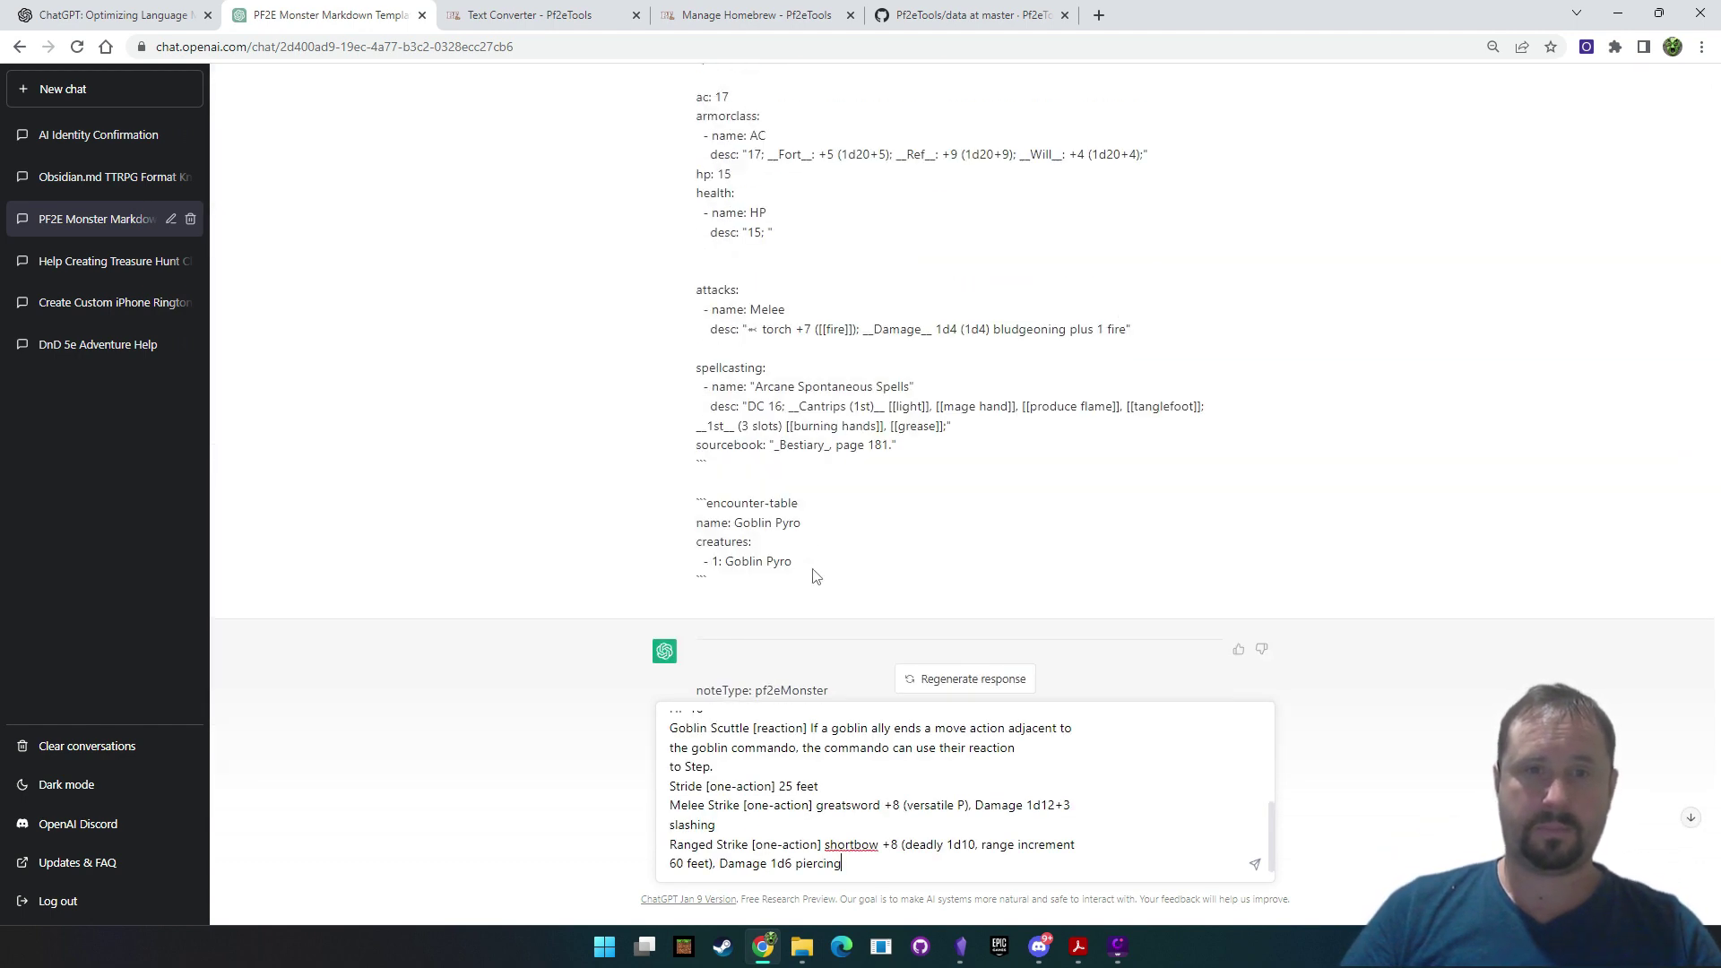
left_click_drag(714, 583, 697, 489)
scroll(1080, 741, "down", 15)
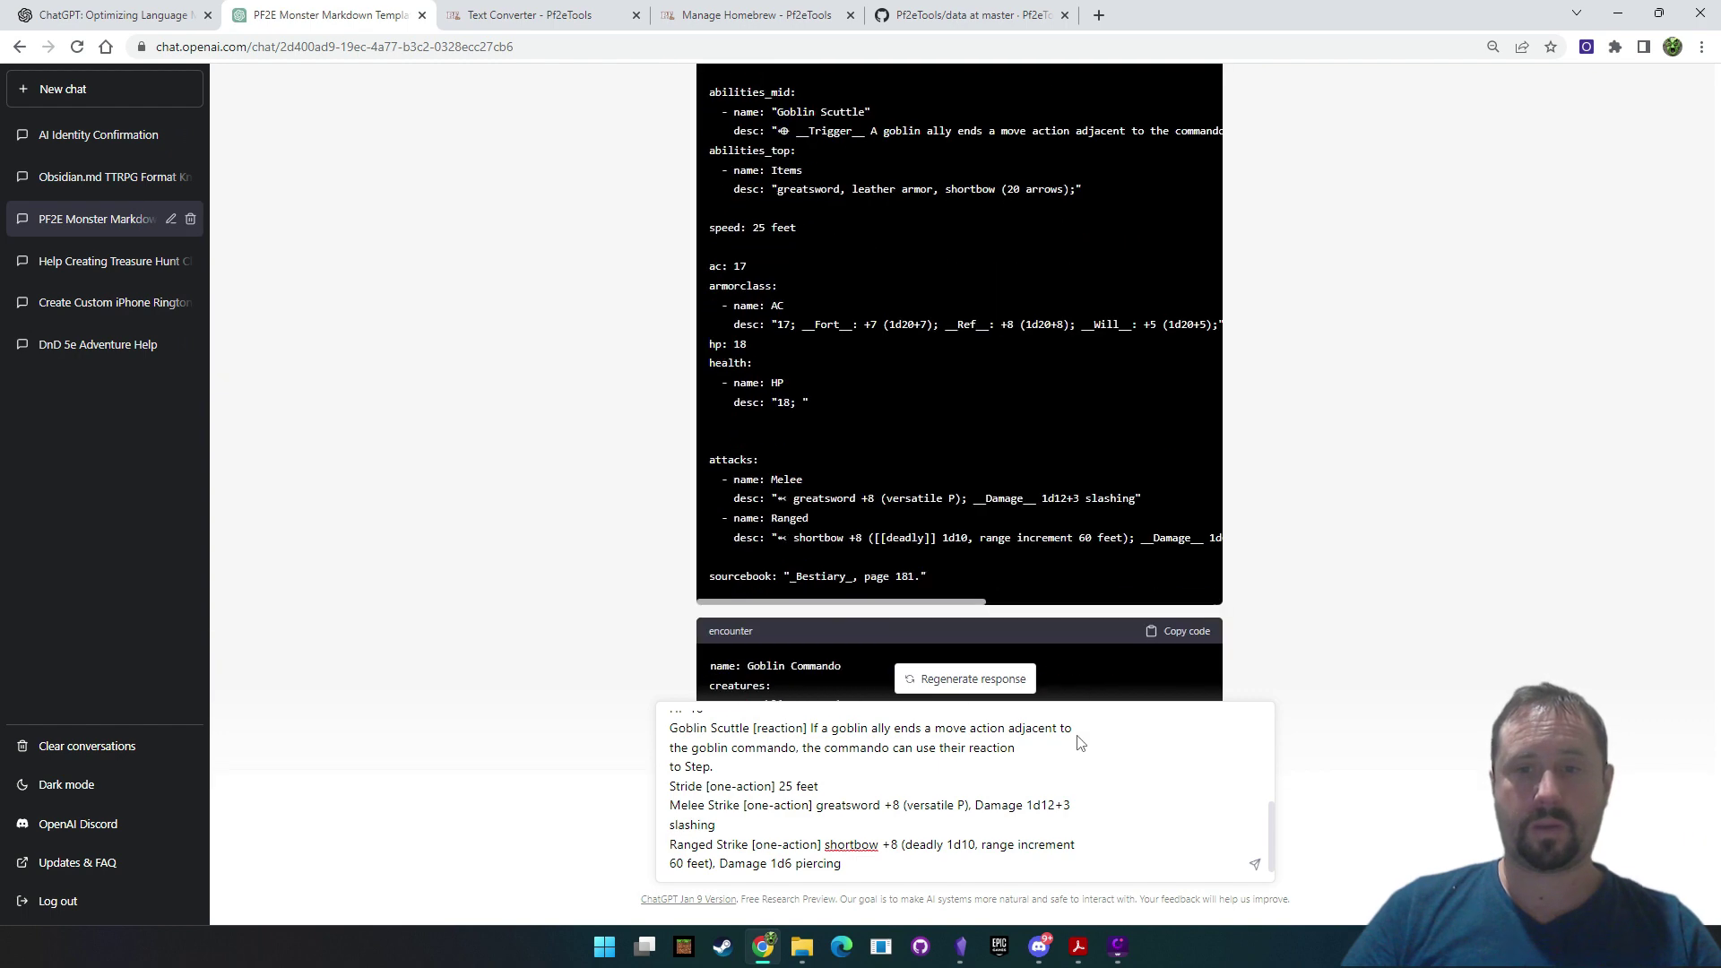
key("shift+Return")
key("shift+Return")
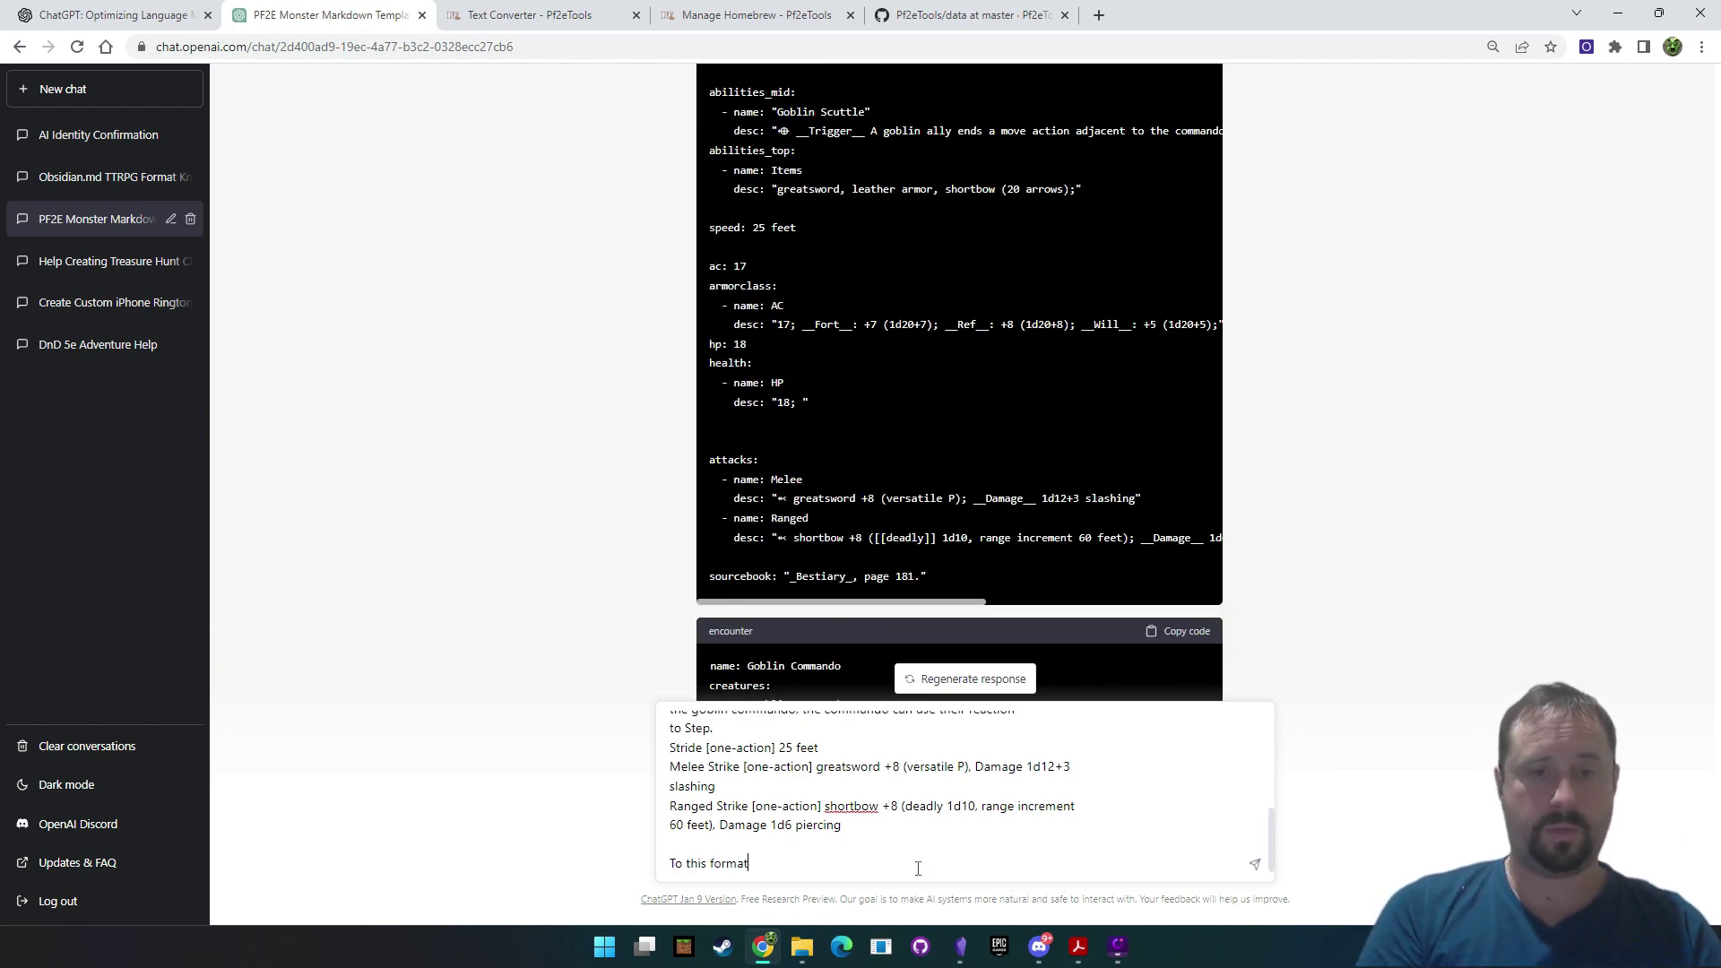
type("To this format")
key("shift+Return")
key("ctrl+v")
key("Return")
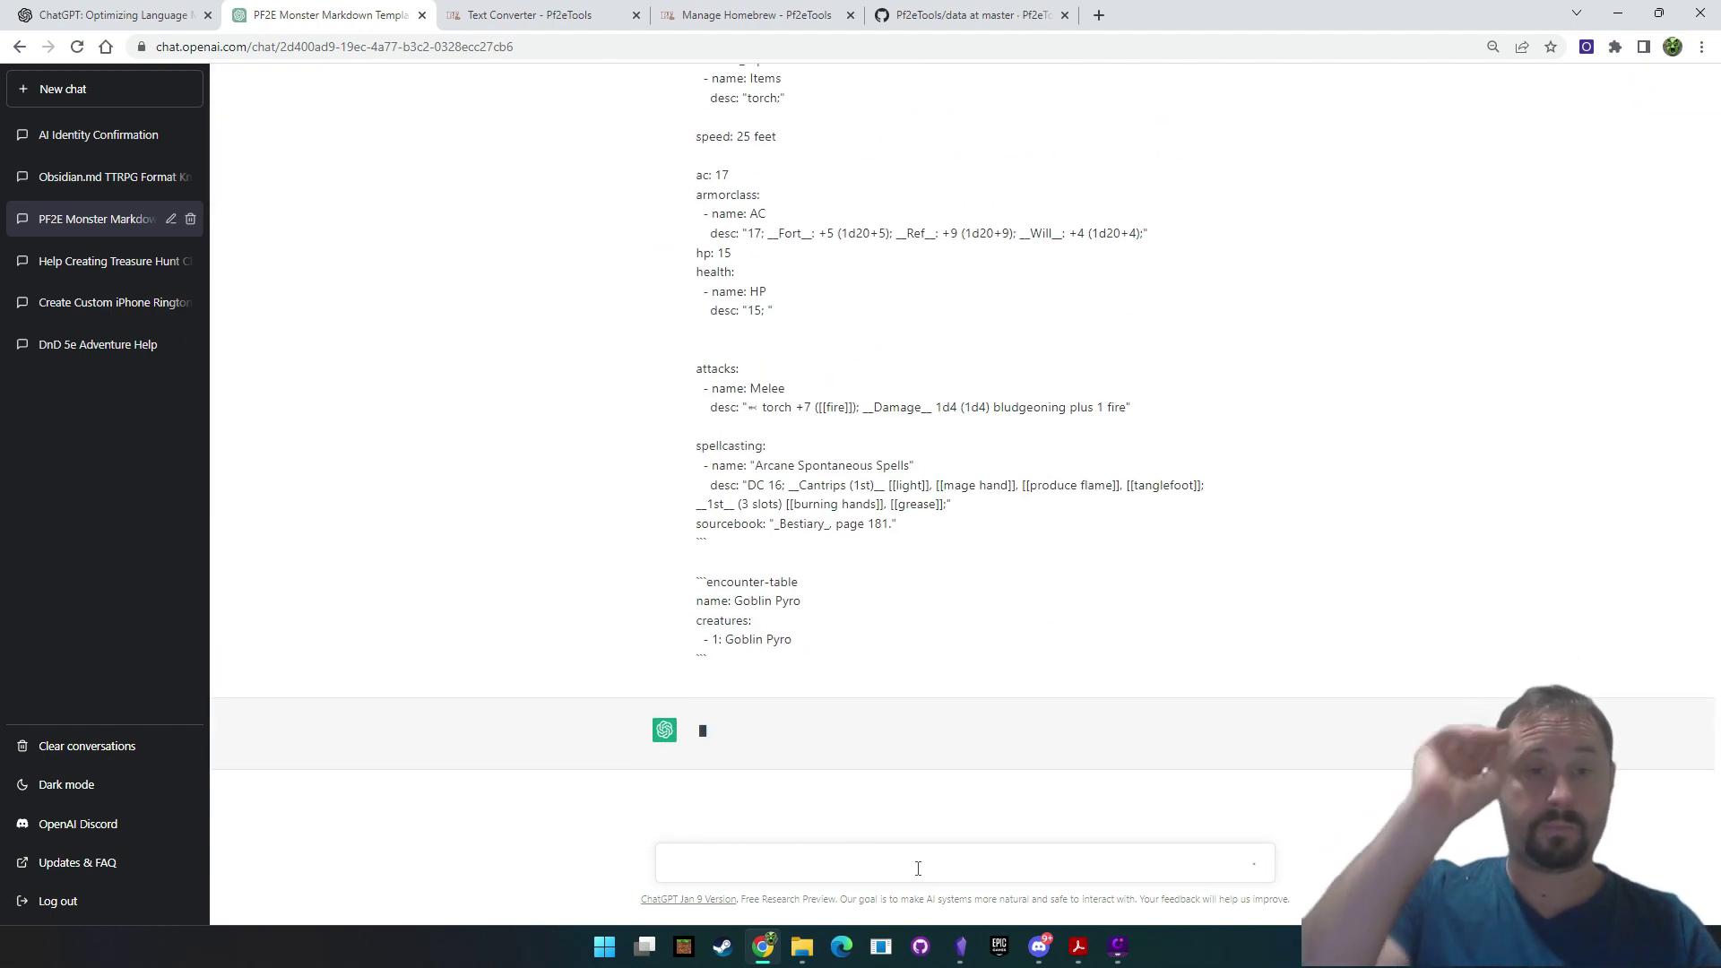
Review the sent request and the new Goblin Commando reply, including its frontmatter and statblock
scroll(1113, 469, "up", 15)
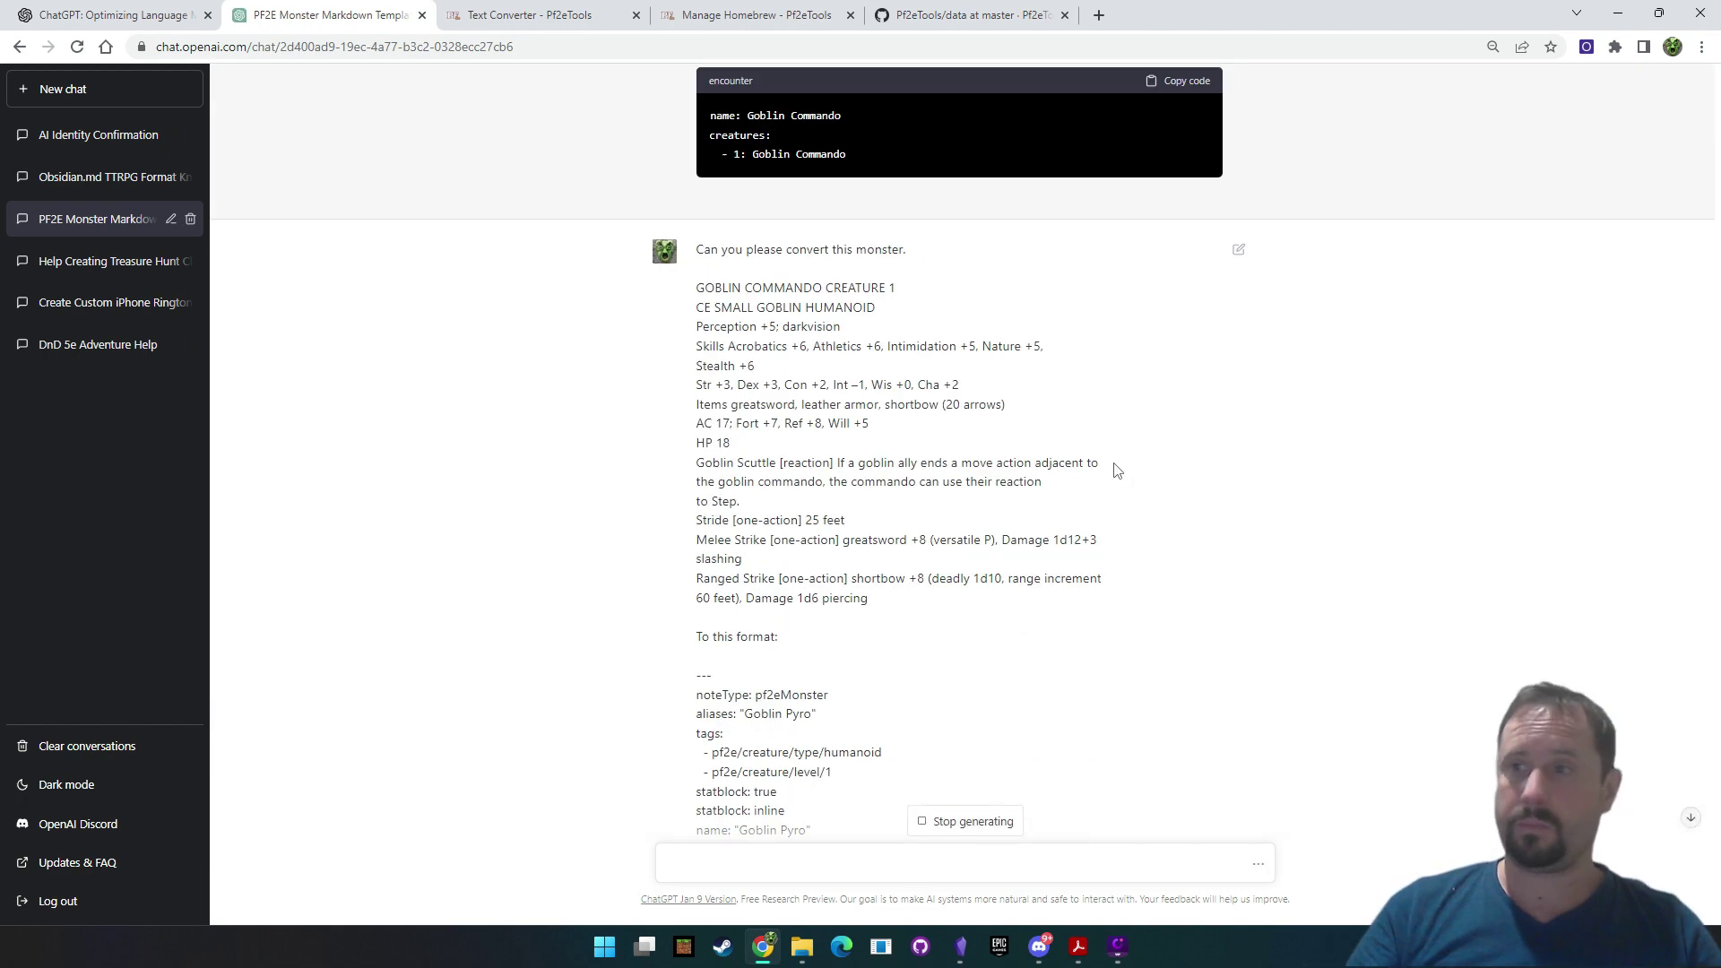
scroll(1115, 470, "up", 4)
scroll(1116, 475, "down", 11)
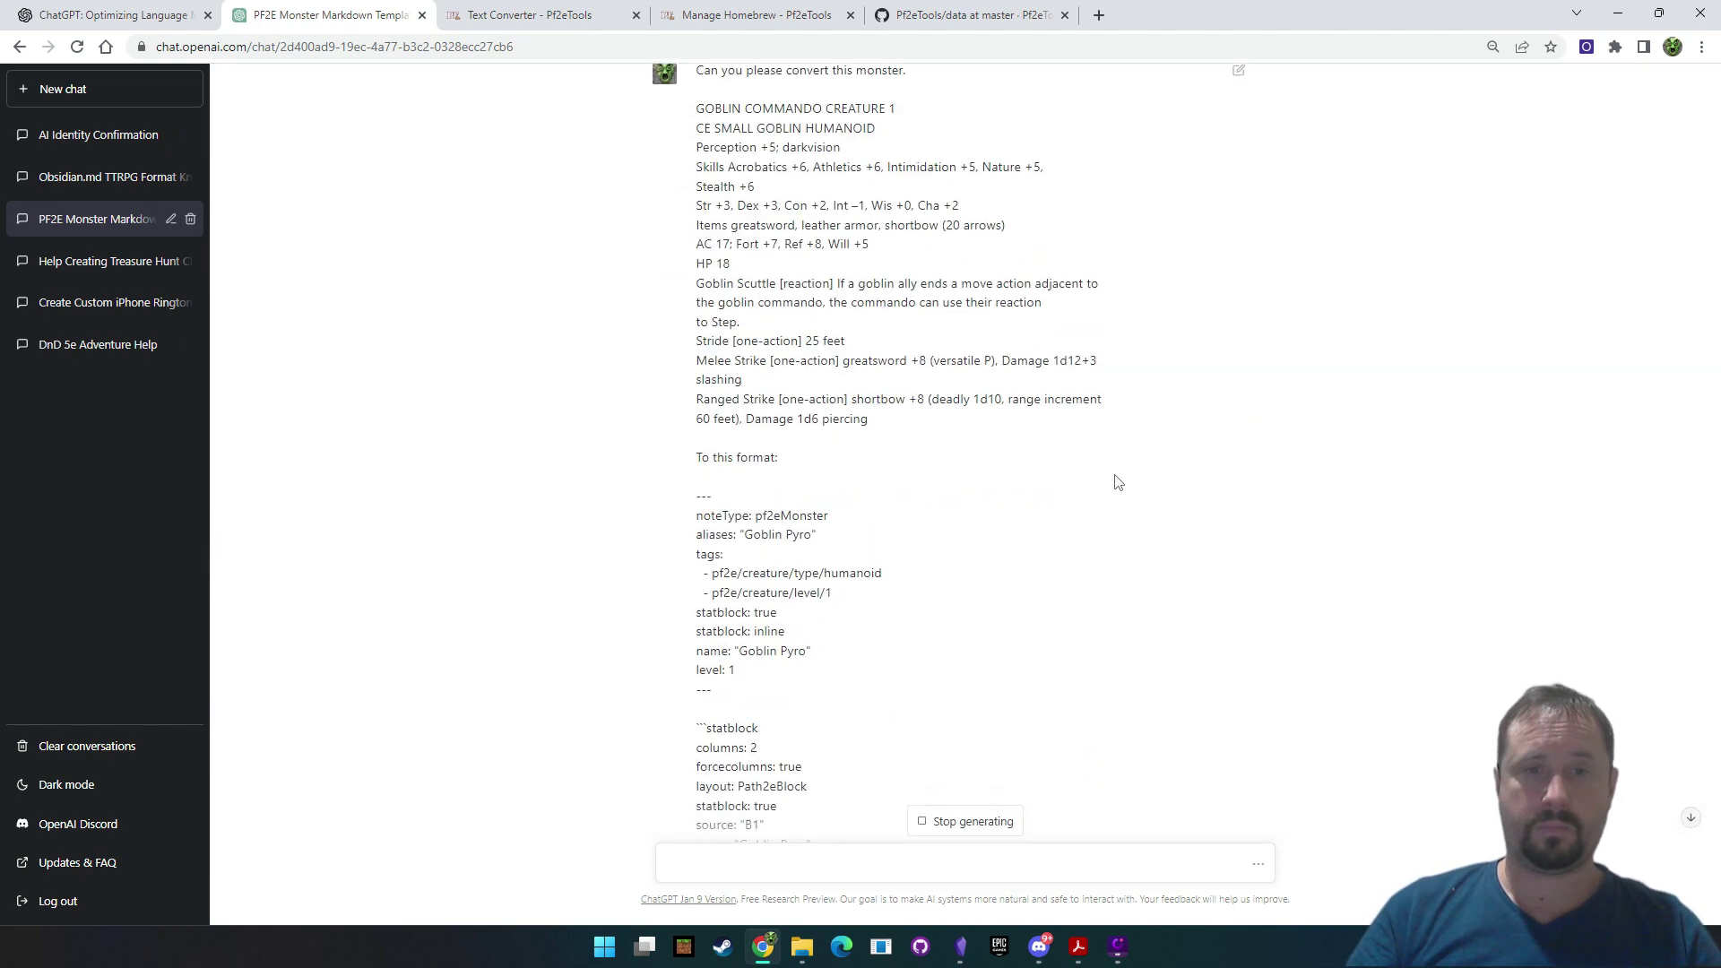
scroll(1119, 487, "down", 10)
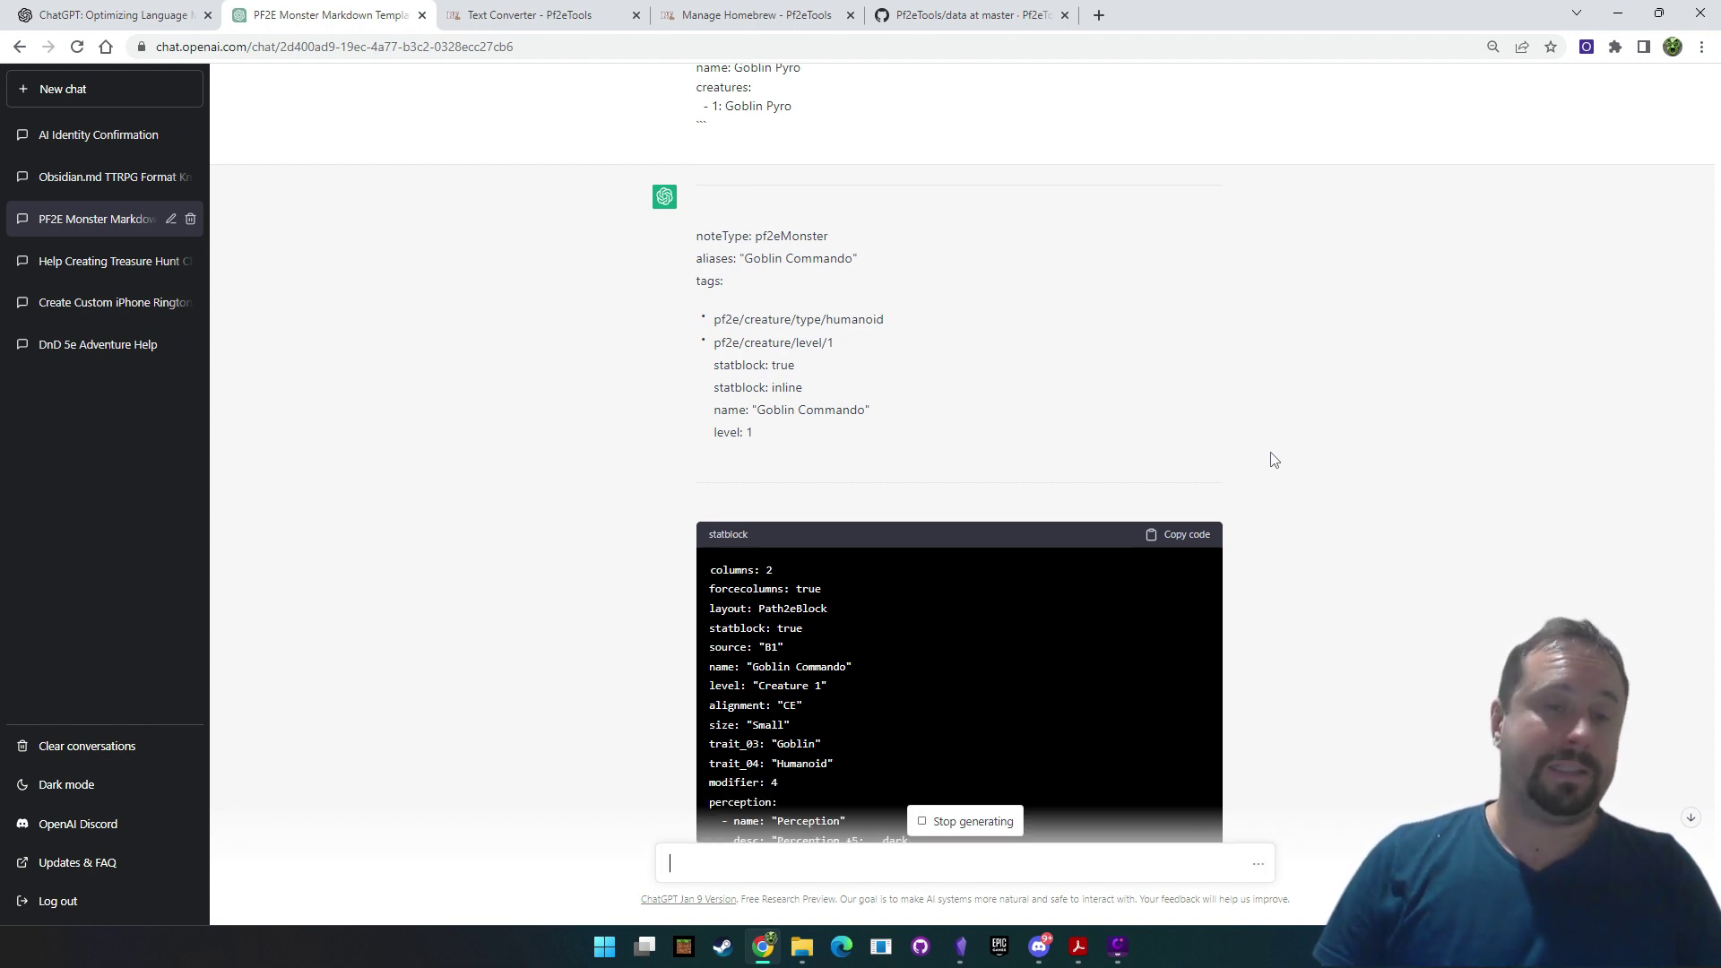
scroll(1274, 460, "down", 3)
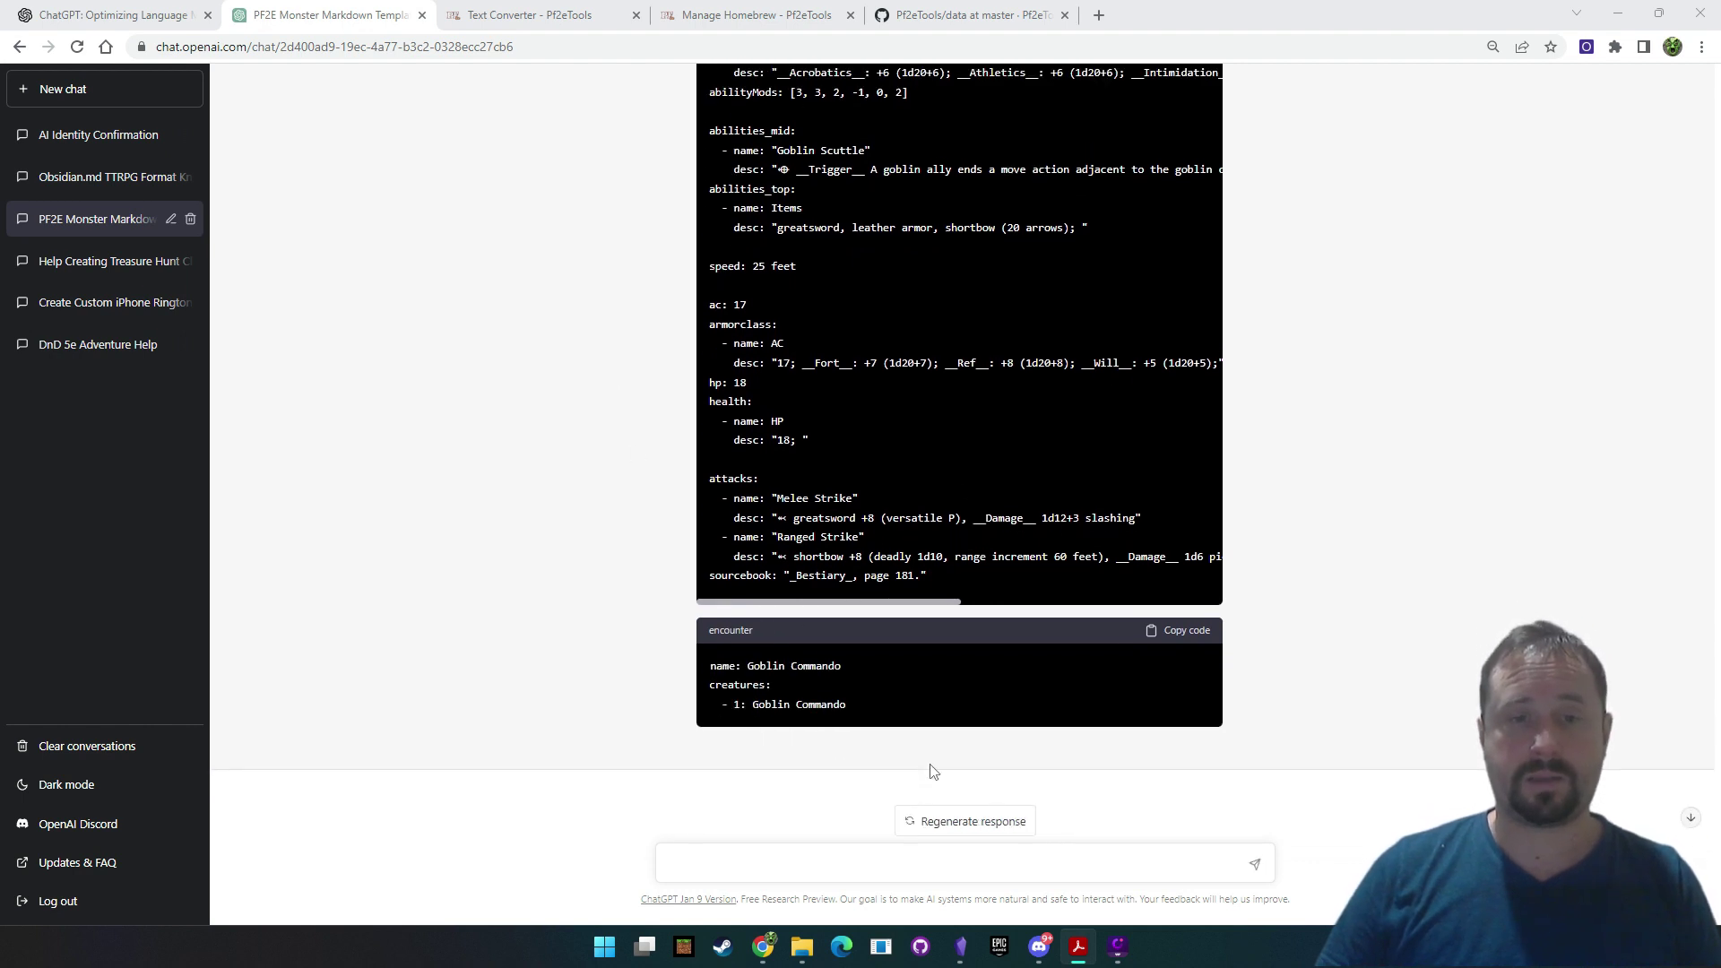
Switch to the PF2eYouTubeVault in Obsidian and open the Final Blade note under Mechanics > Items > Artifacts
mouse_move(960, 945)
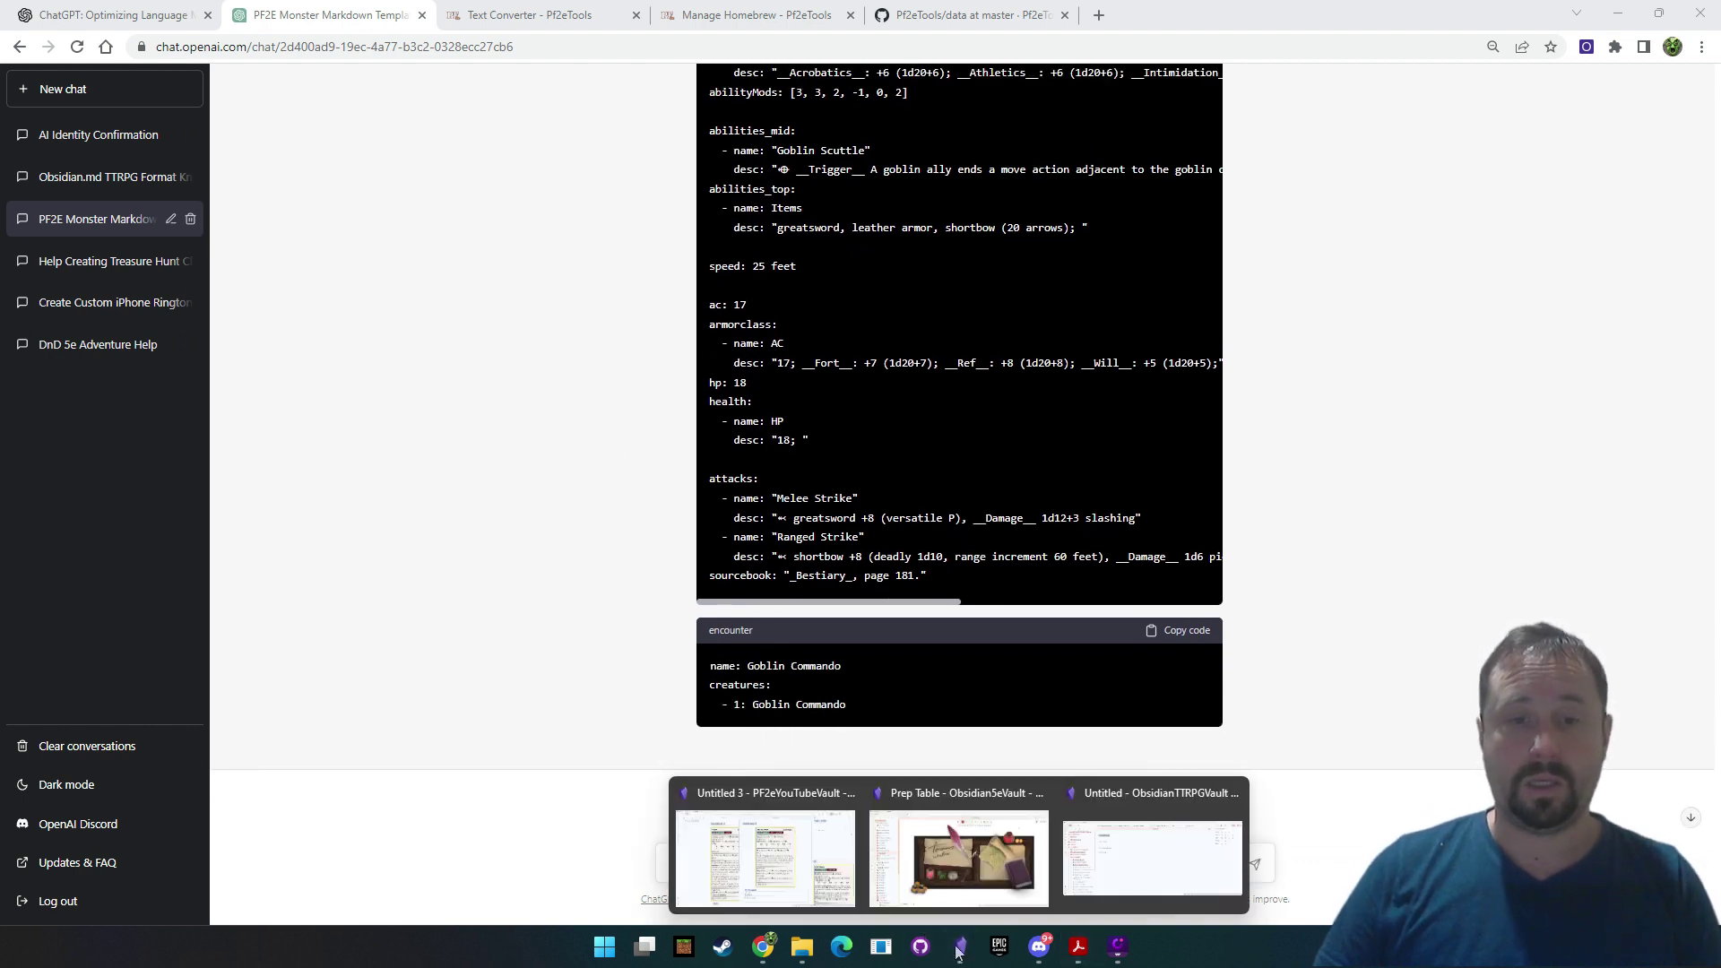
left_click(751, 863)
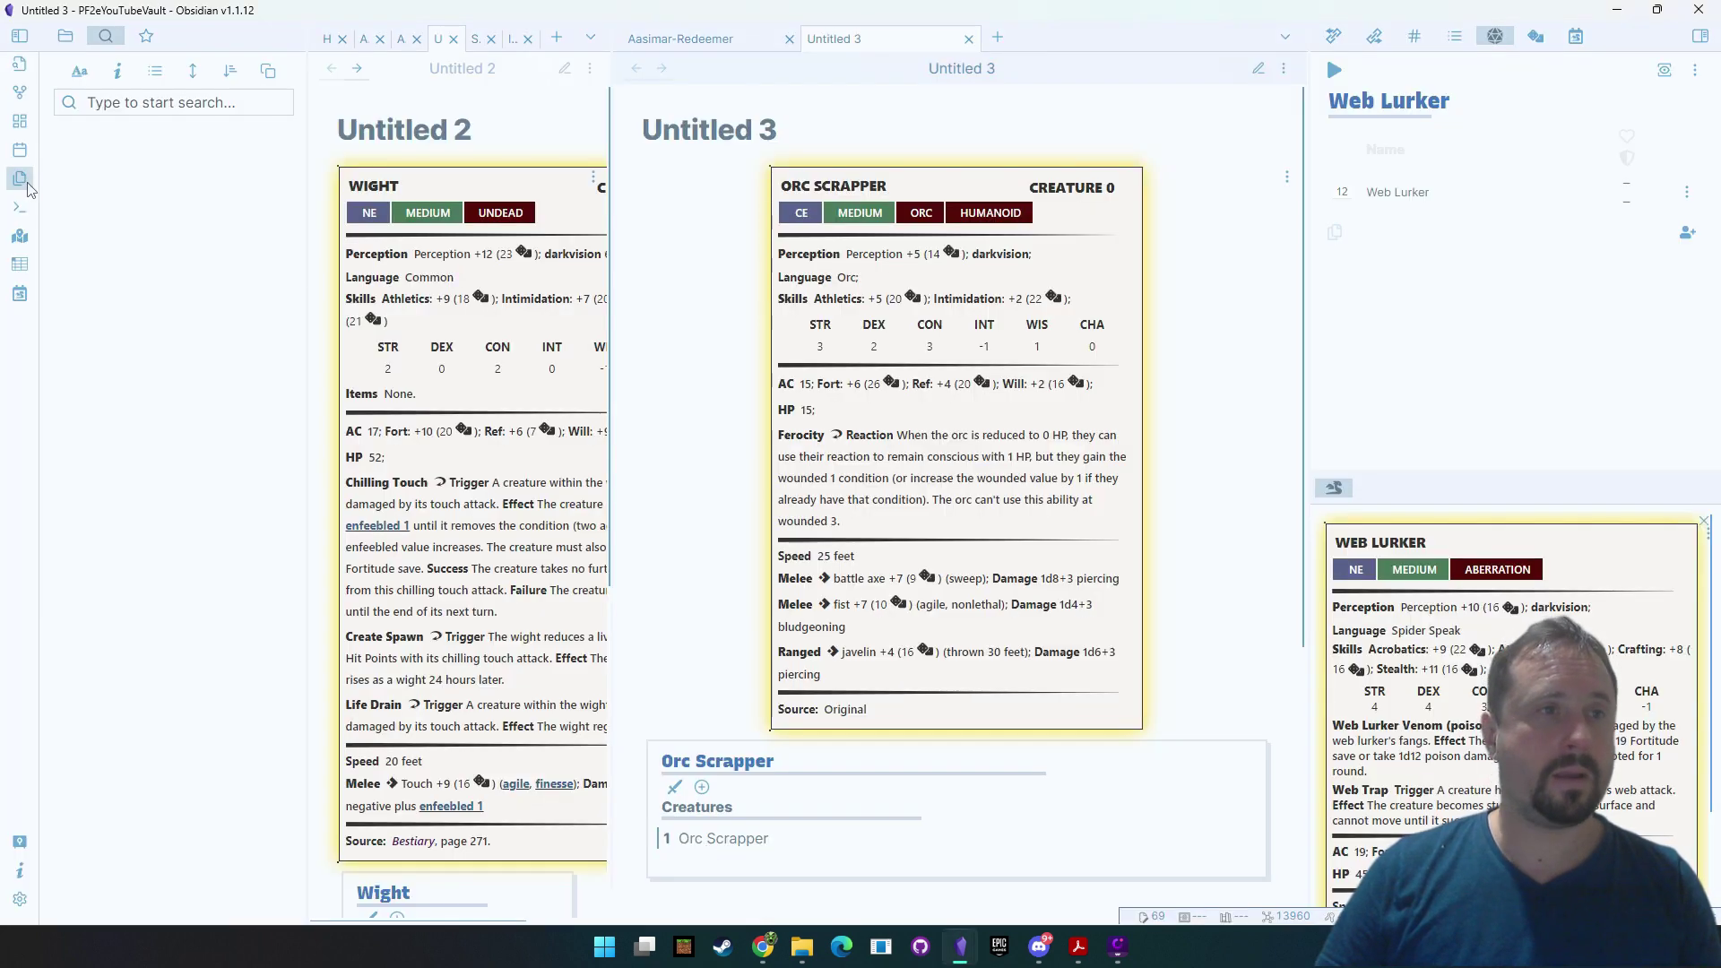
left_click(64, 36)
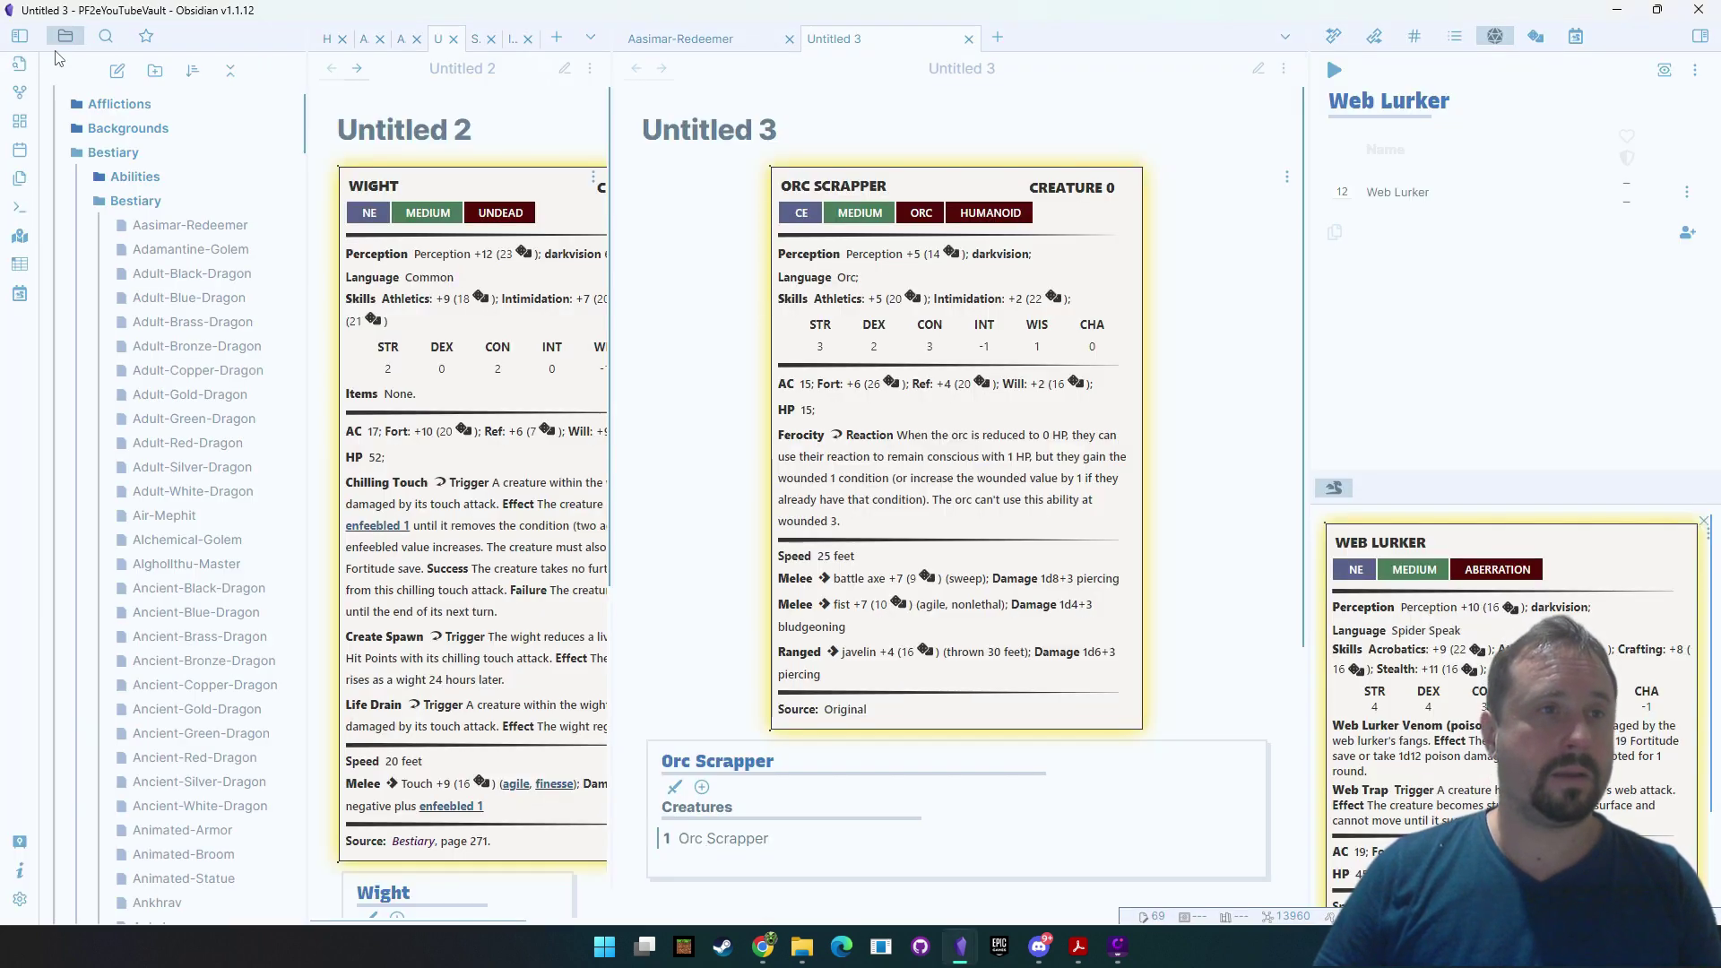
left_click(230, 70)
left_click(90, 146)
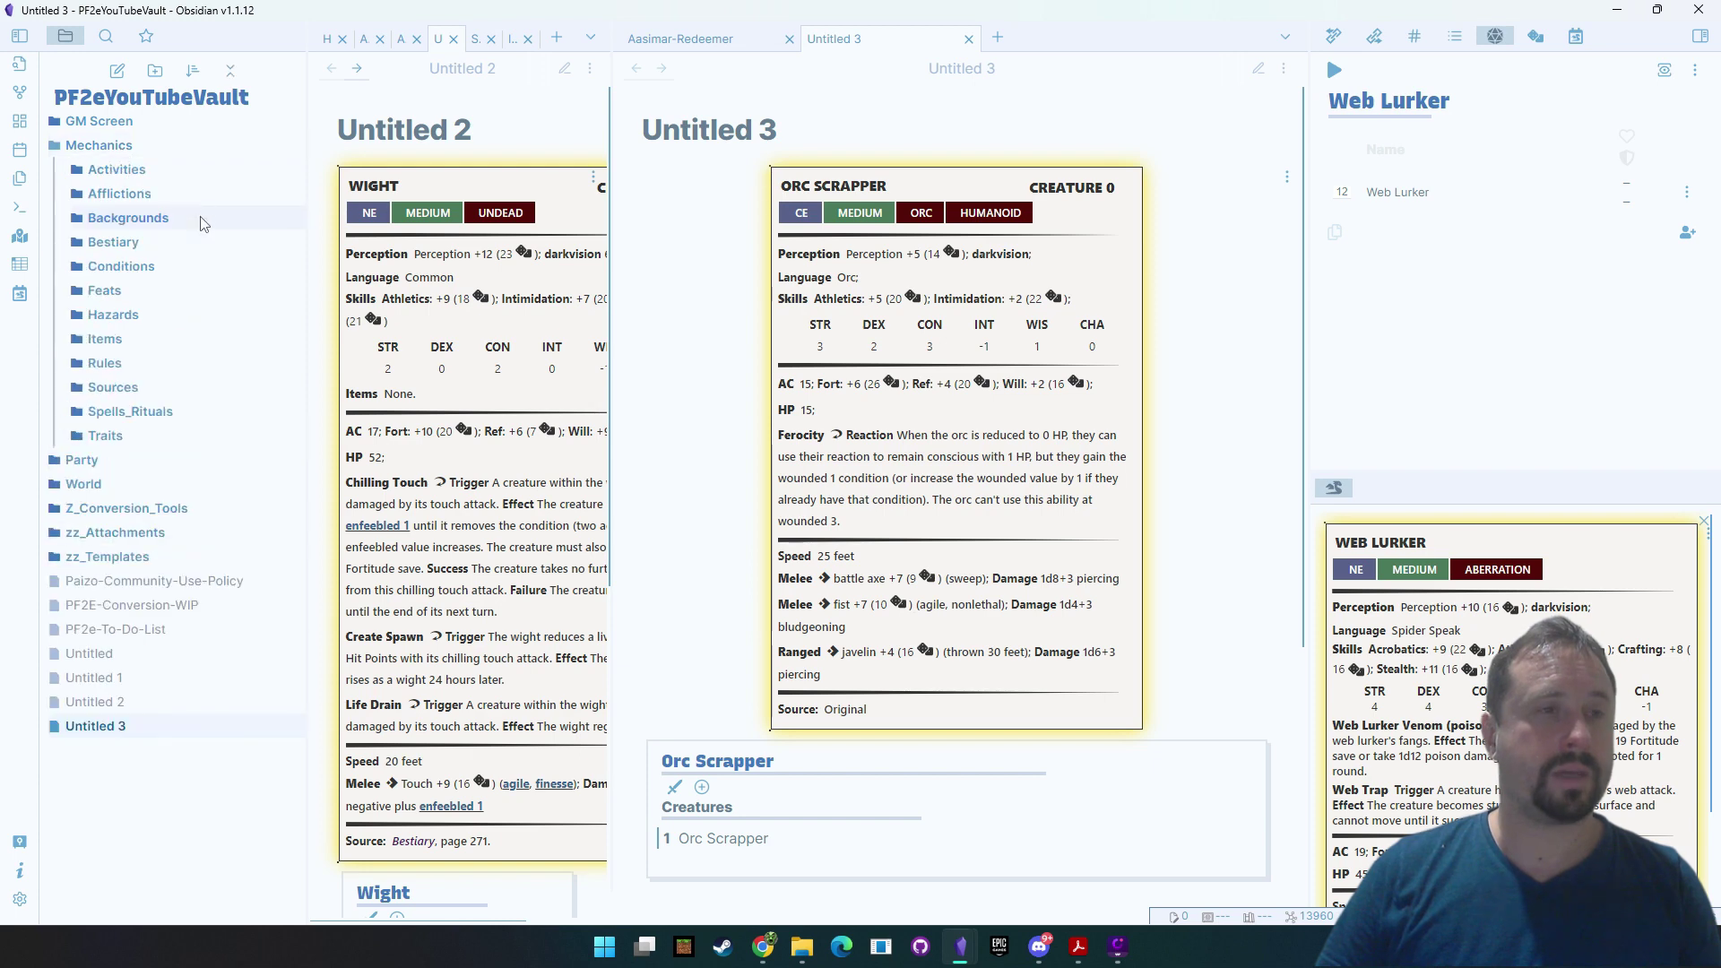
left_click(105, 339)
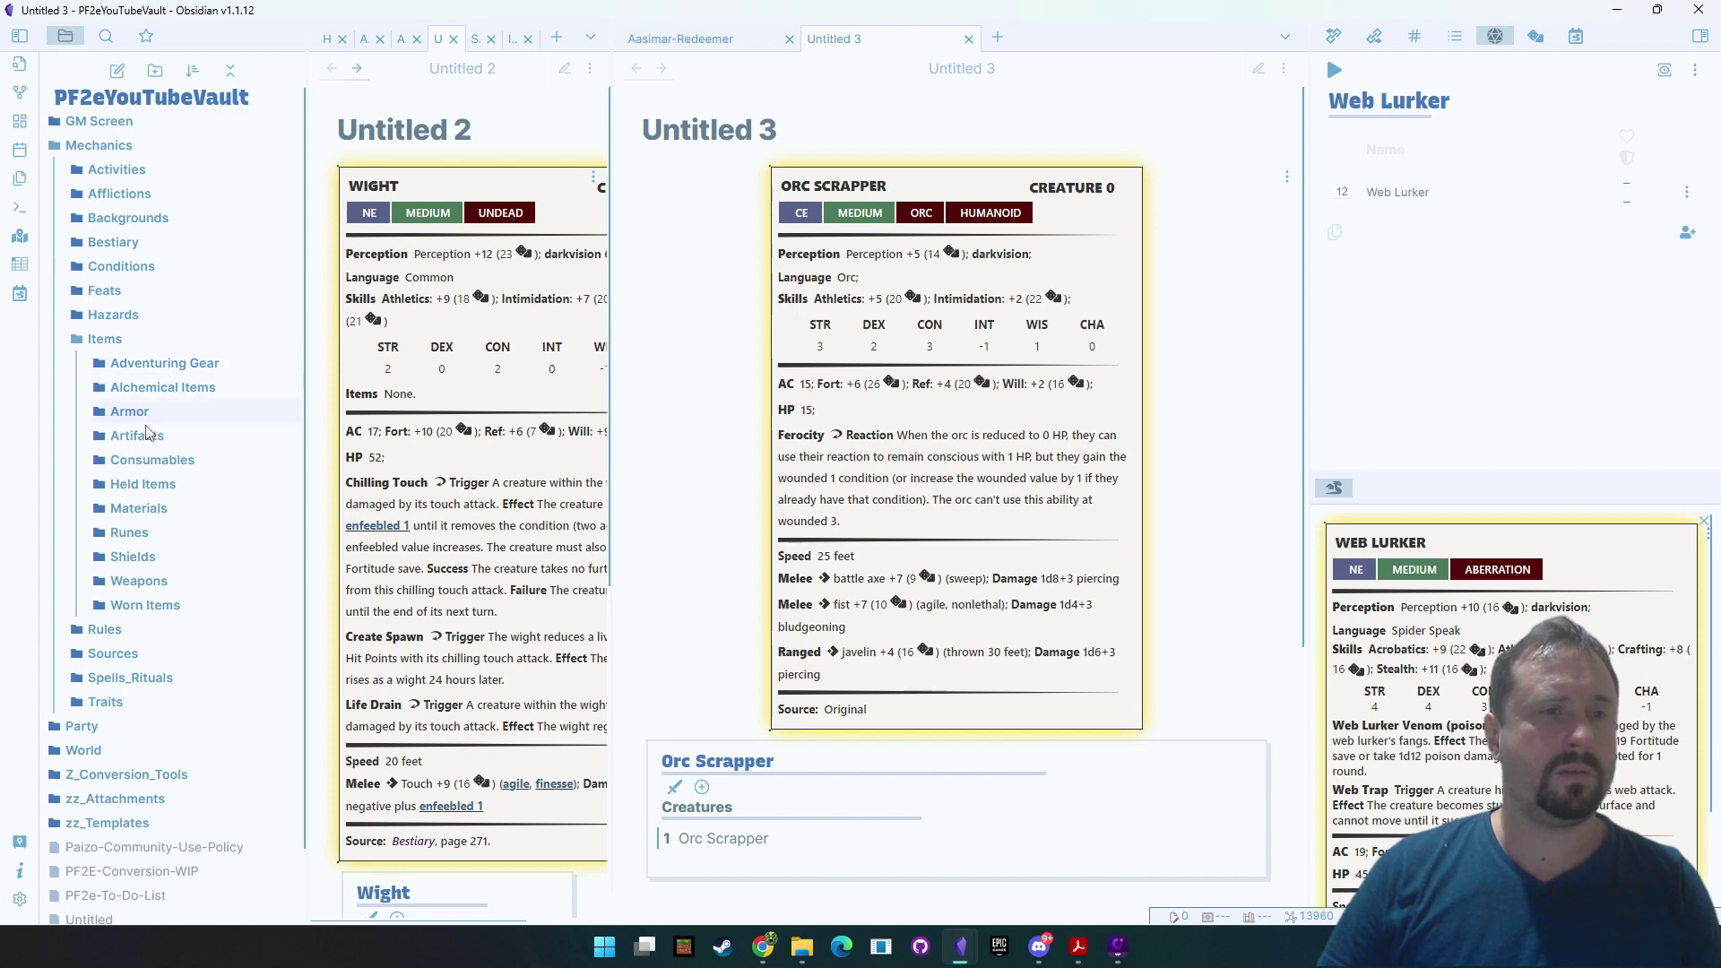
left_click(165, 460)
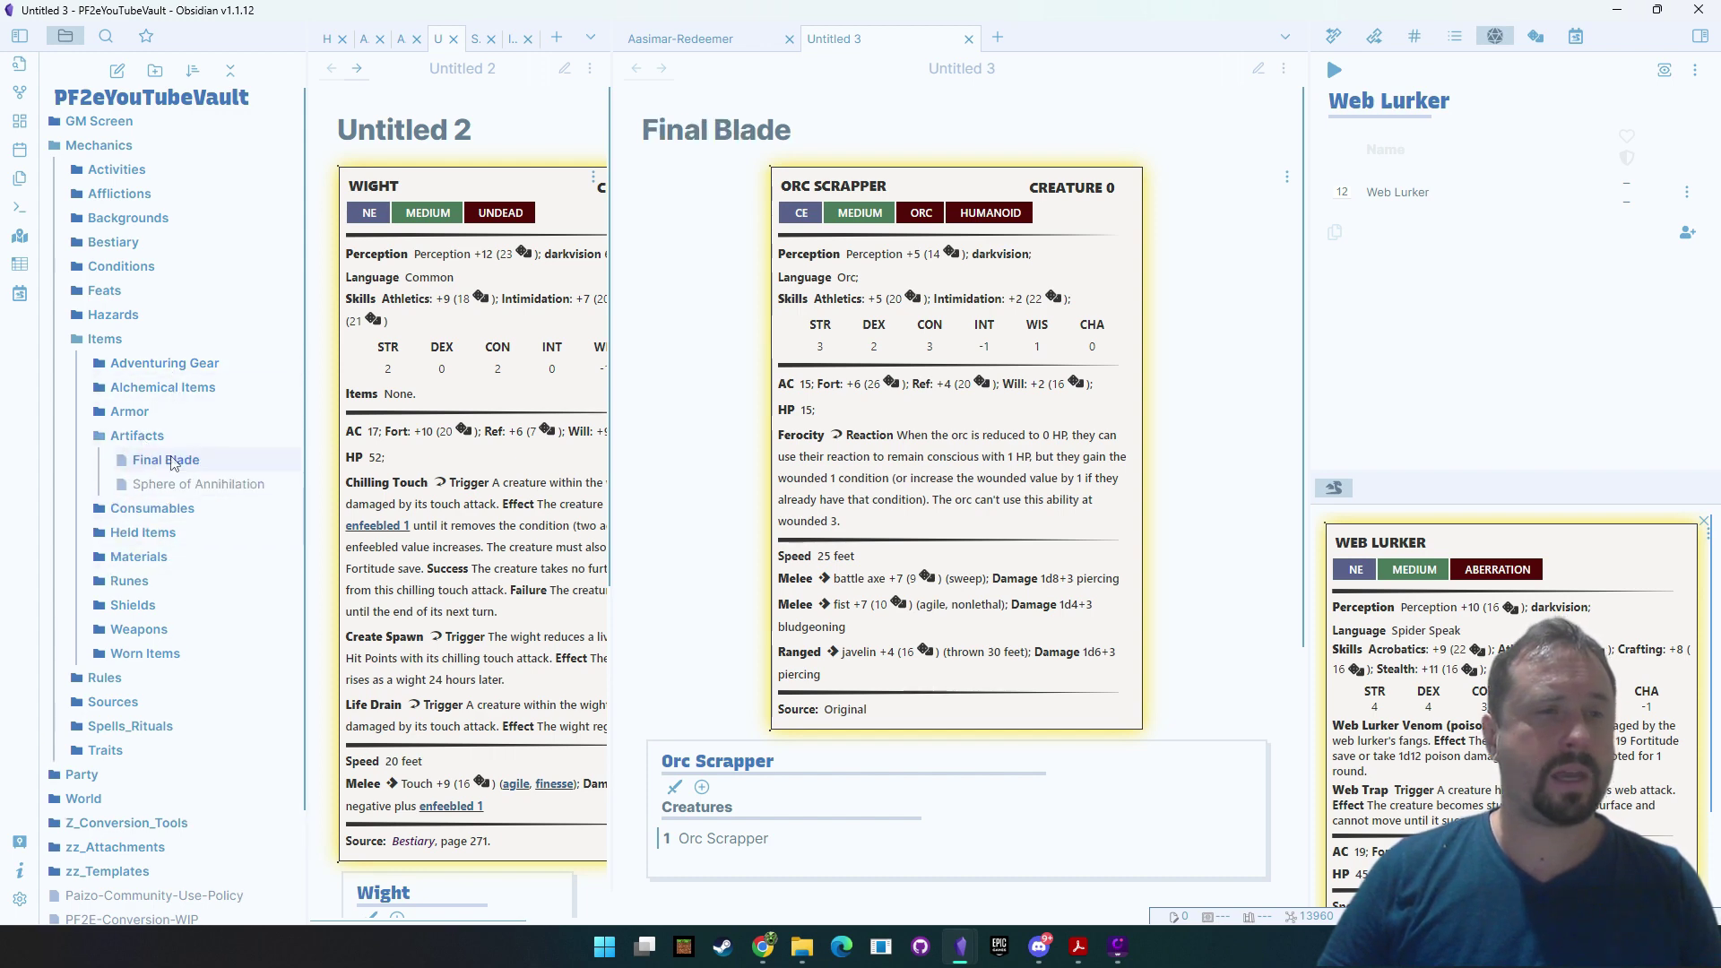
Put the Final Blade note in editing view and copy its entire markdown text
left_click(1257, 70)
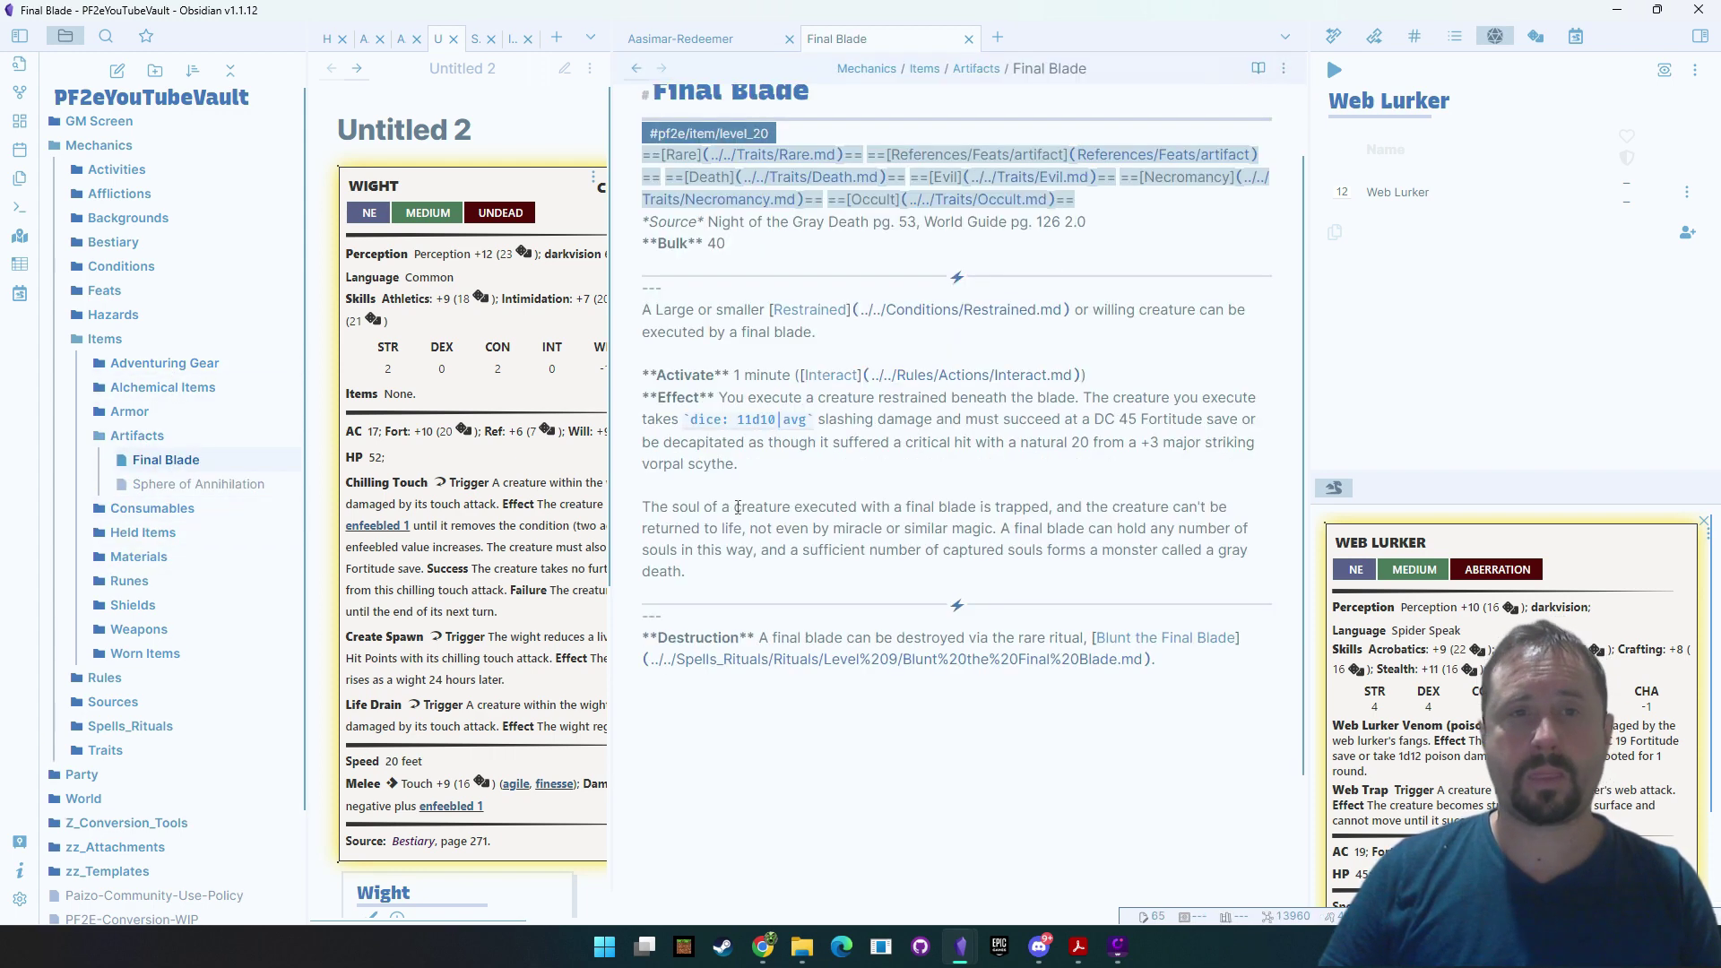
left_click_drag(1119, 698, 604, 94)
triple_click(834, 271)
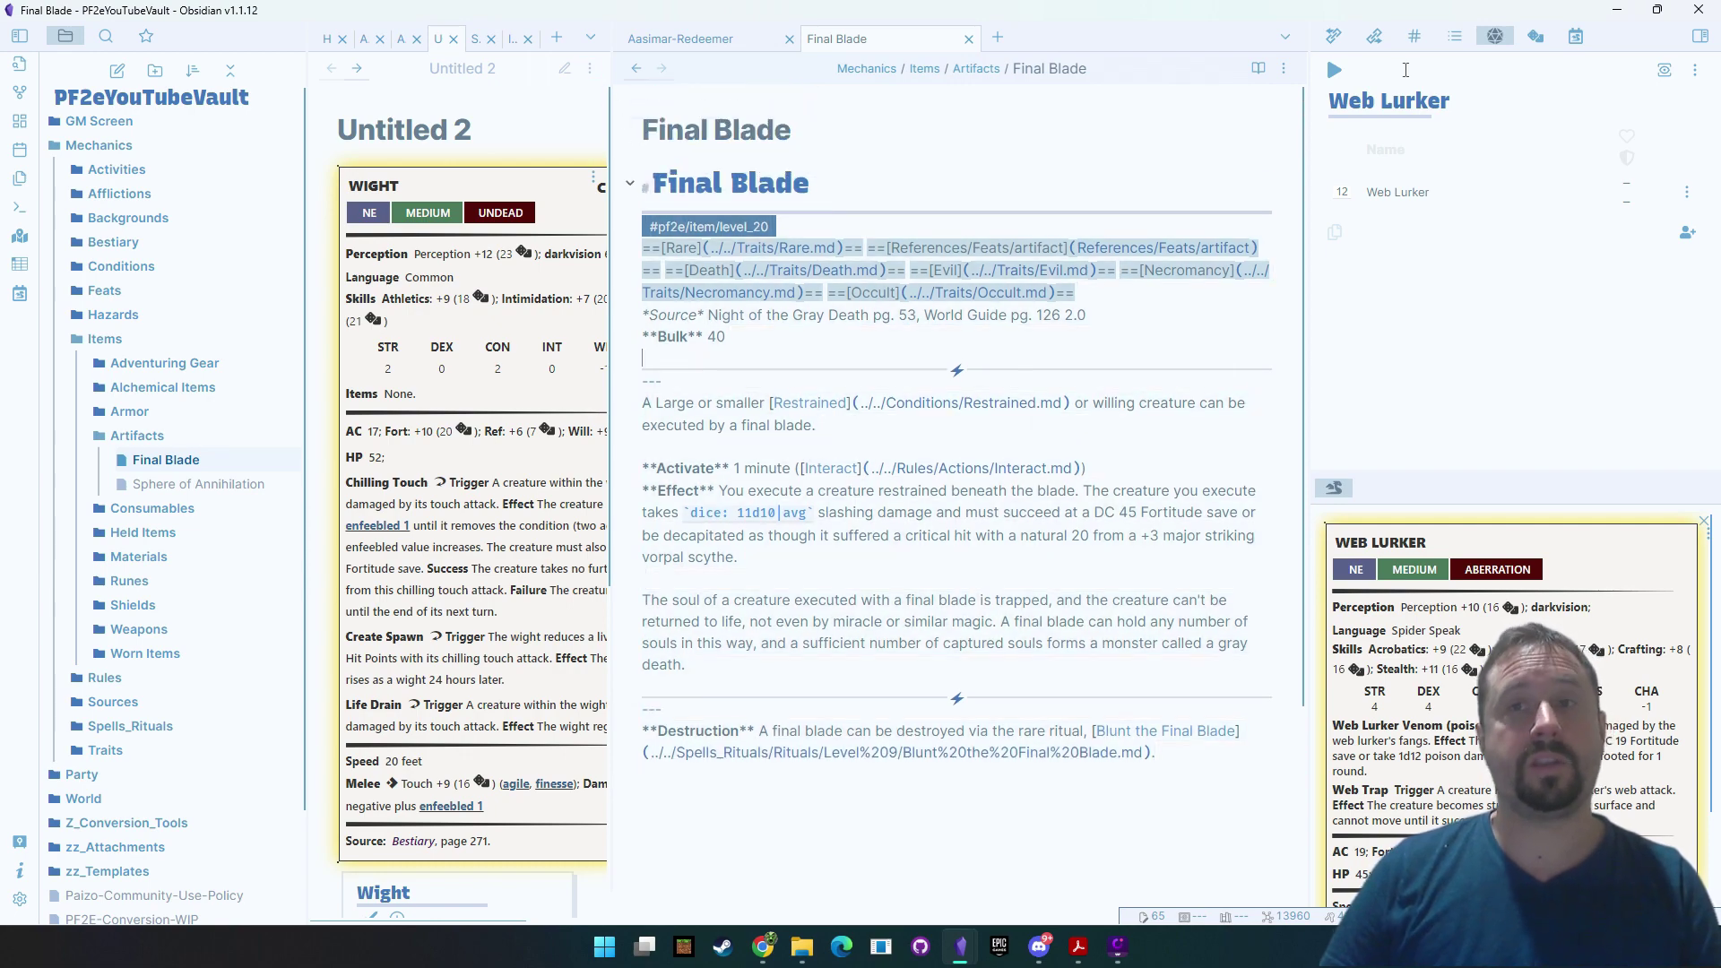
Return to ChatGPT and start a message reading "Can you please convert this magic item:" with blank lines below it
left_click(1616, 10)
left_click(800, 862)
type("C")
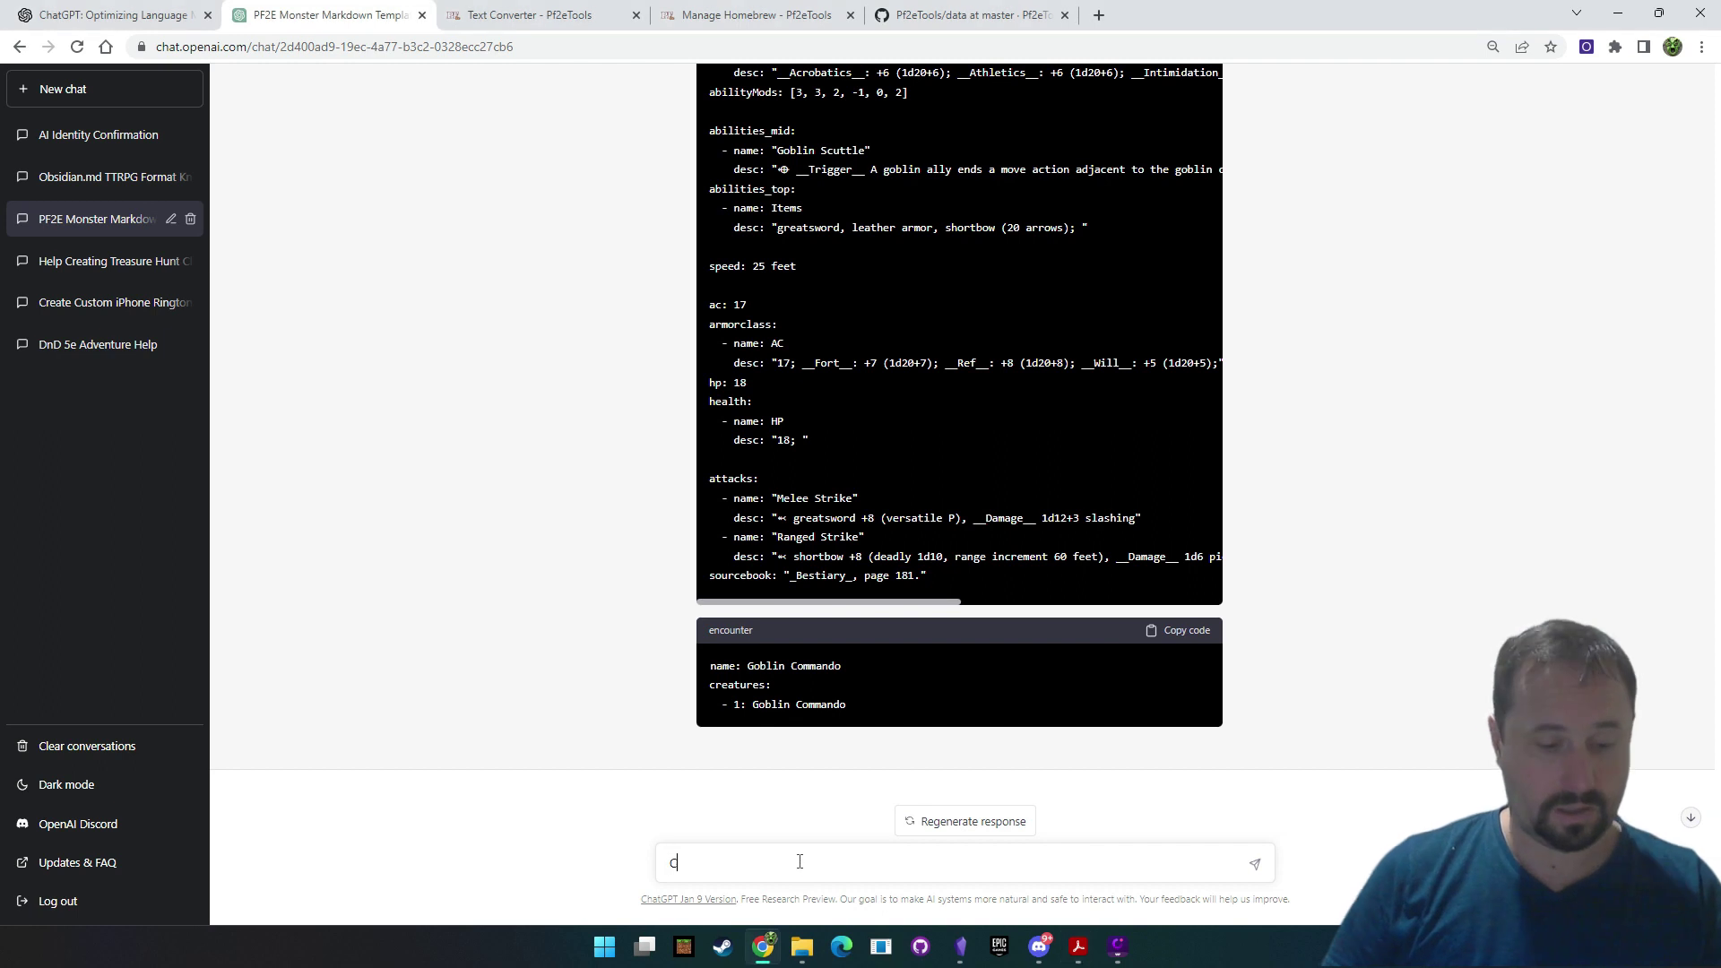
type("an you please convert")
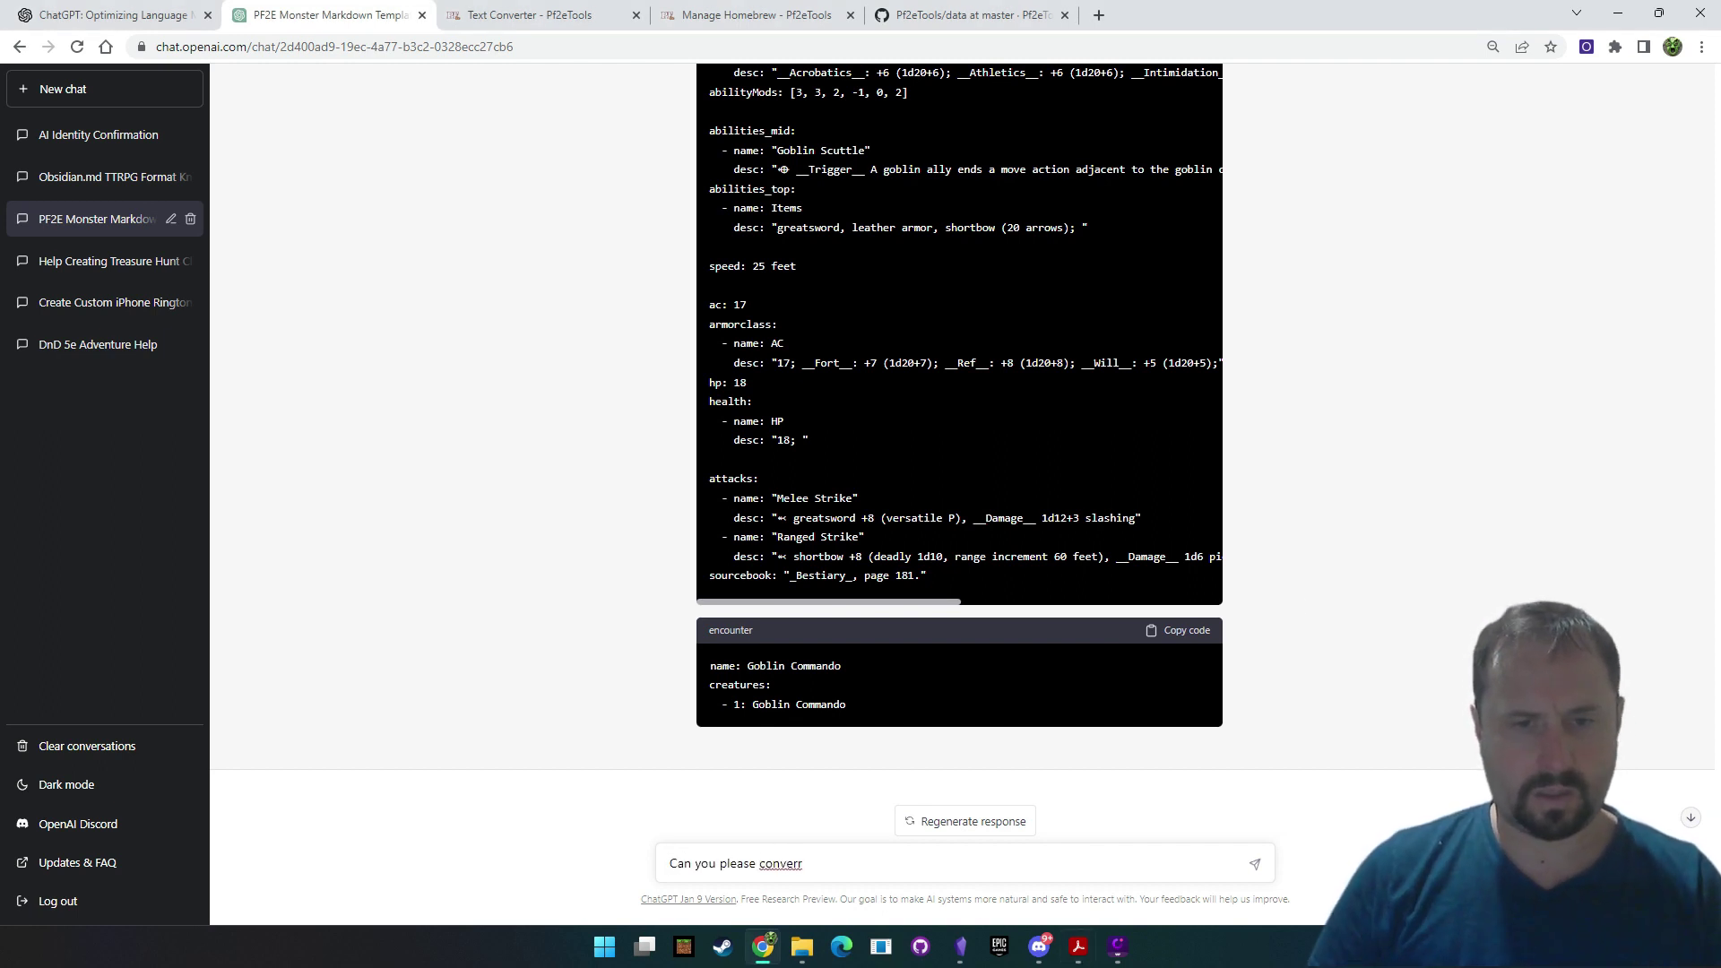
key("BackSpace")
type("t this magi")
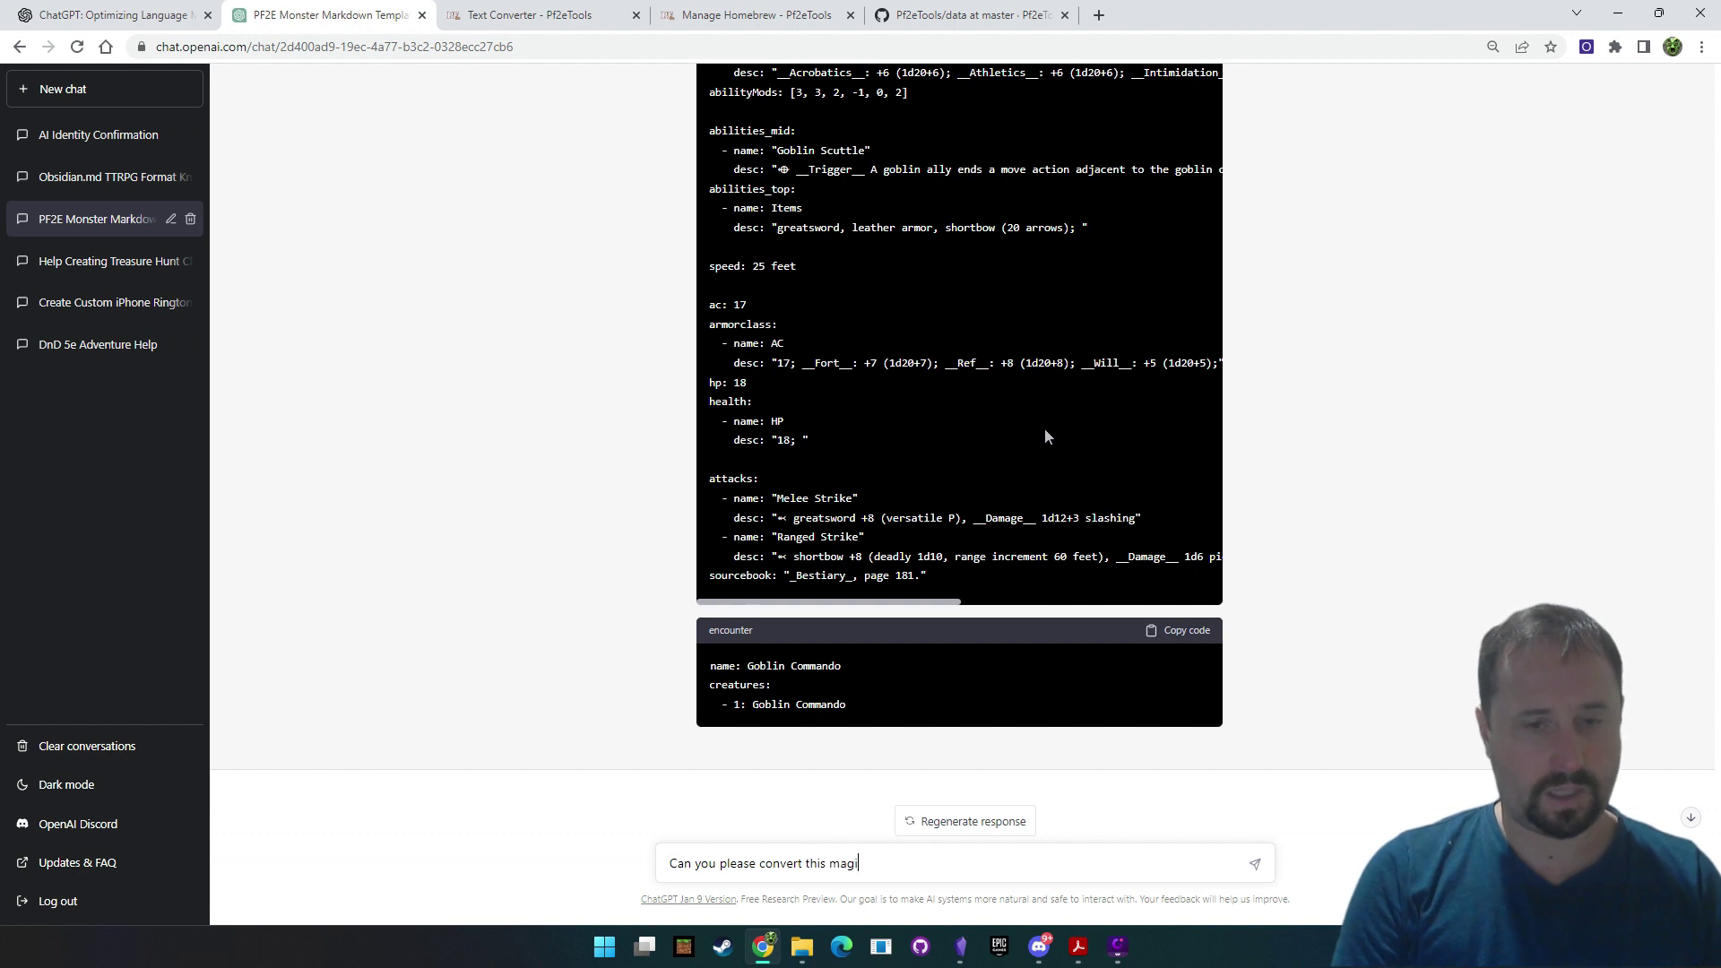
type("c item")
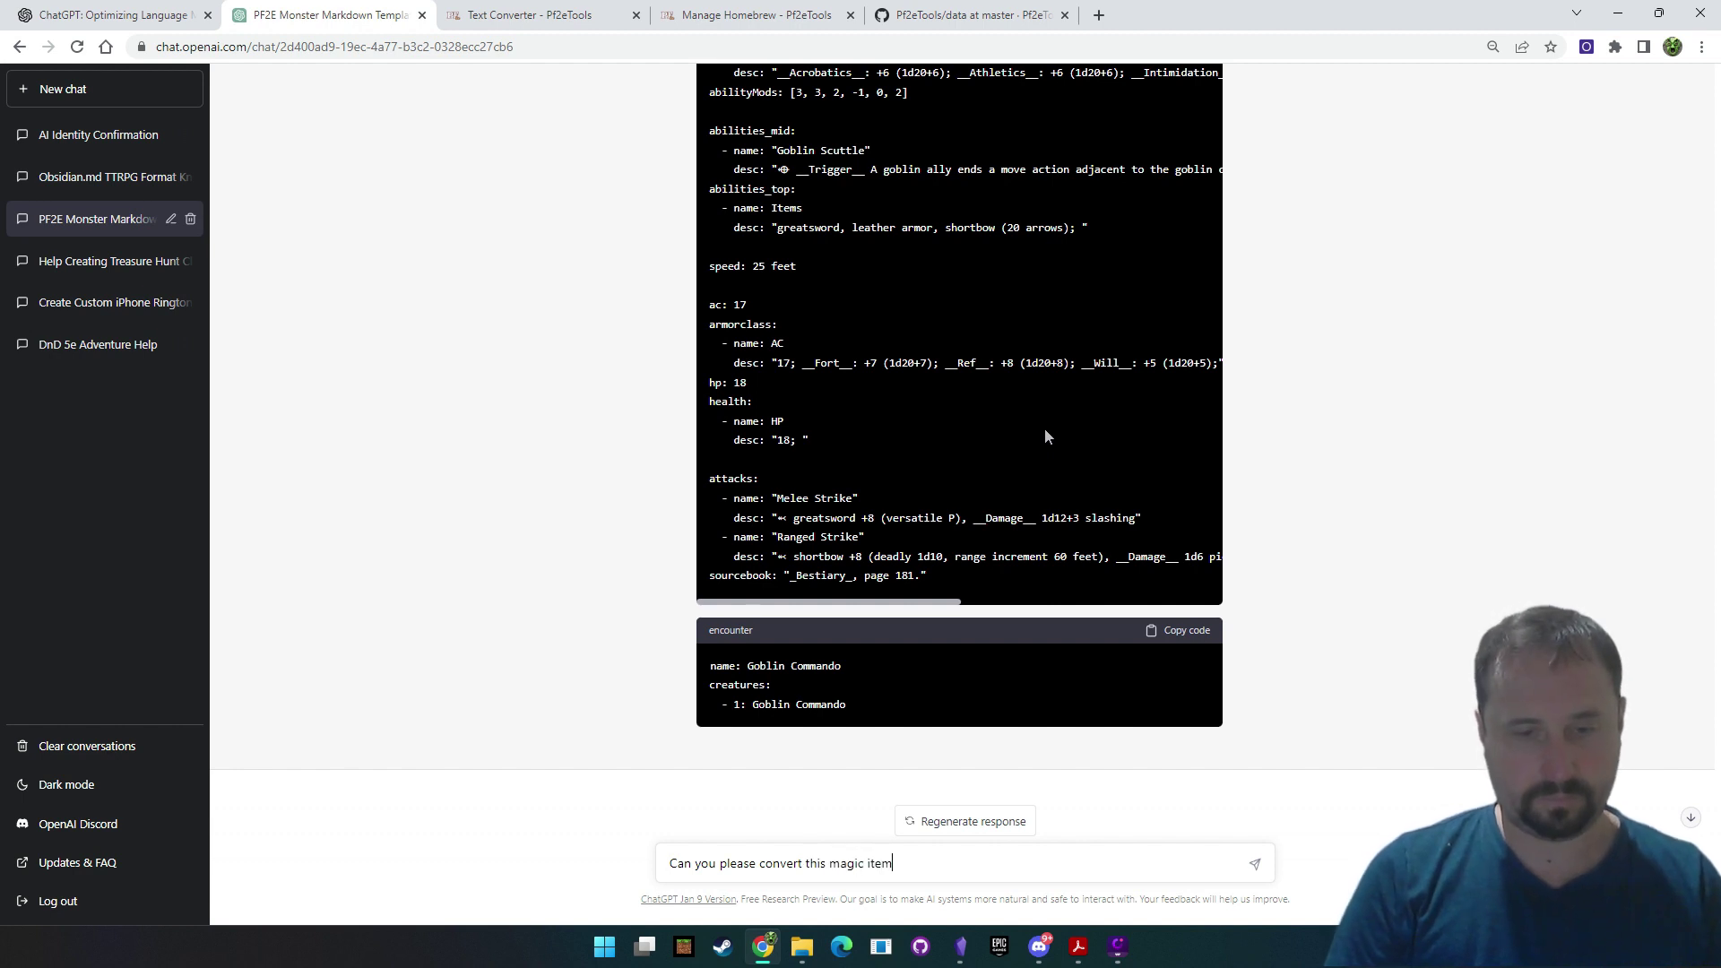
type(":")
key("shift+Return")
key("shift+Return")
key("shift+Return")
Add the line "To this format:" followed by the copied Final Blade markdown to the message
type("To this")
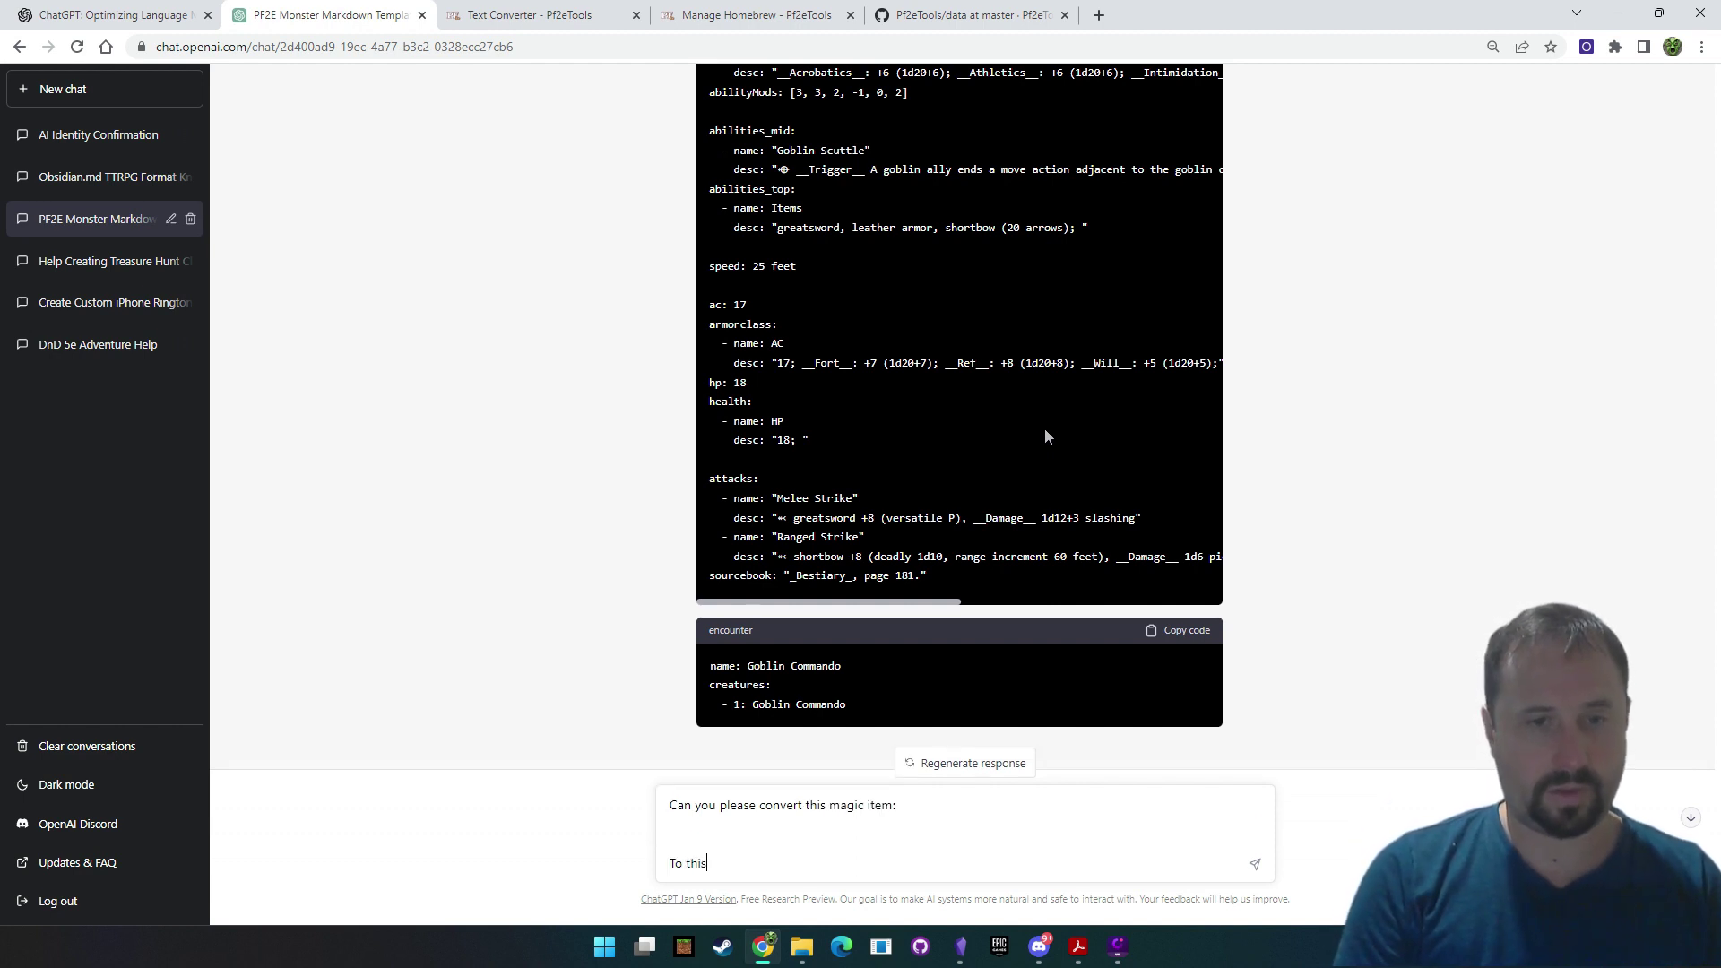
type(" format:")
key("shift+Return")
key("shift+Return")
key("ctrl+v")
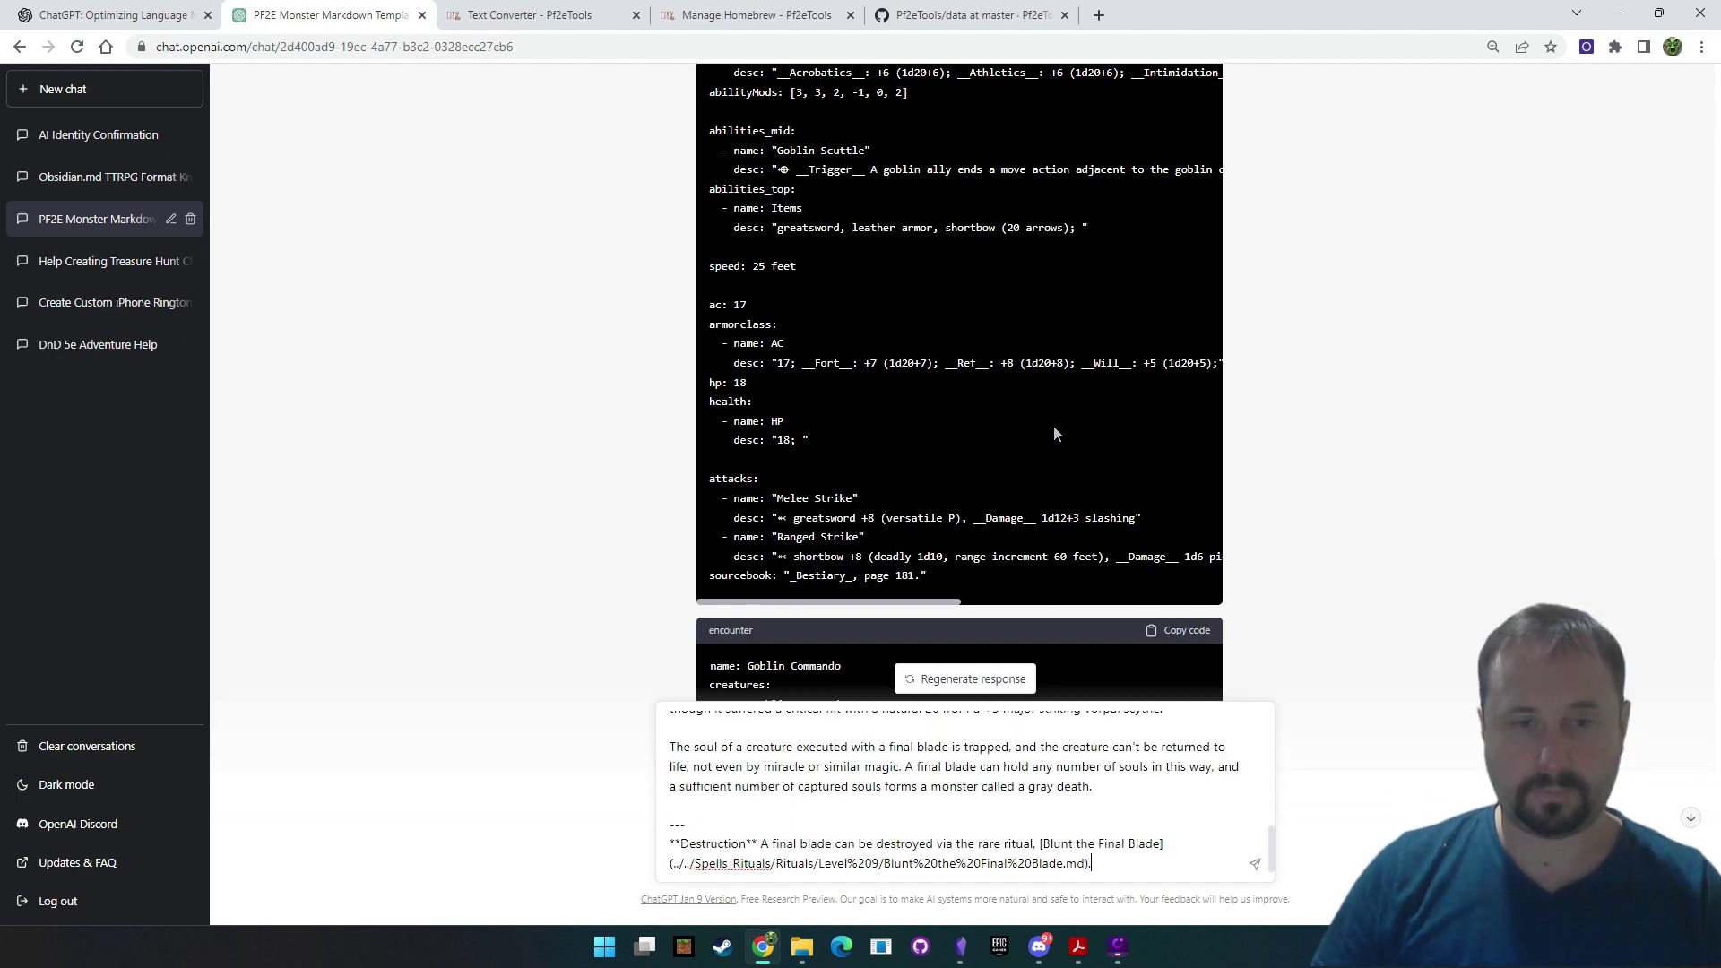
Insert the Bird Feather Token text from the Game Masters Guide PDF below the conversion request line and send the message
key("alt+Tab")
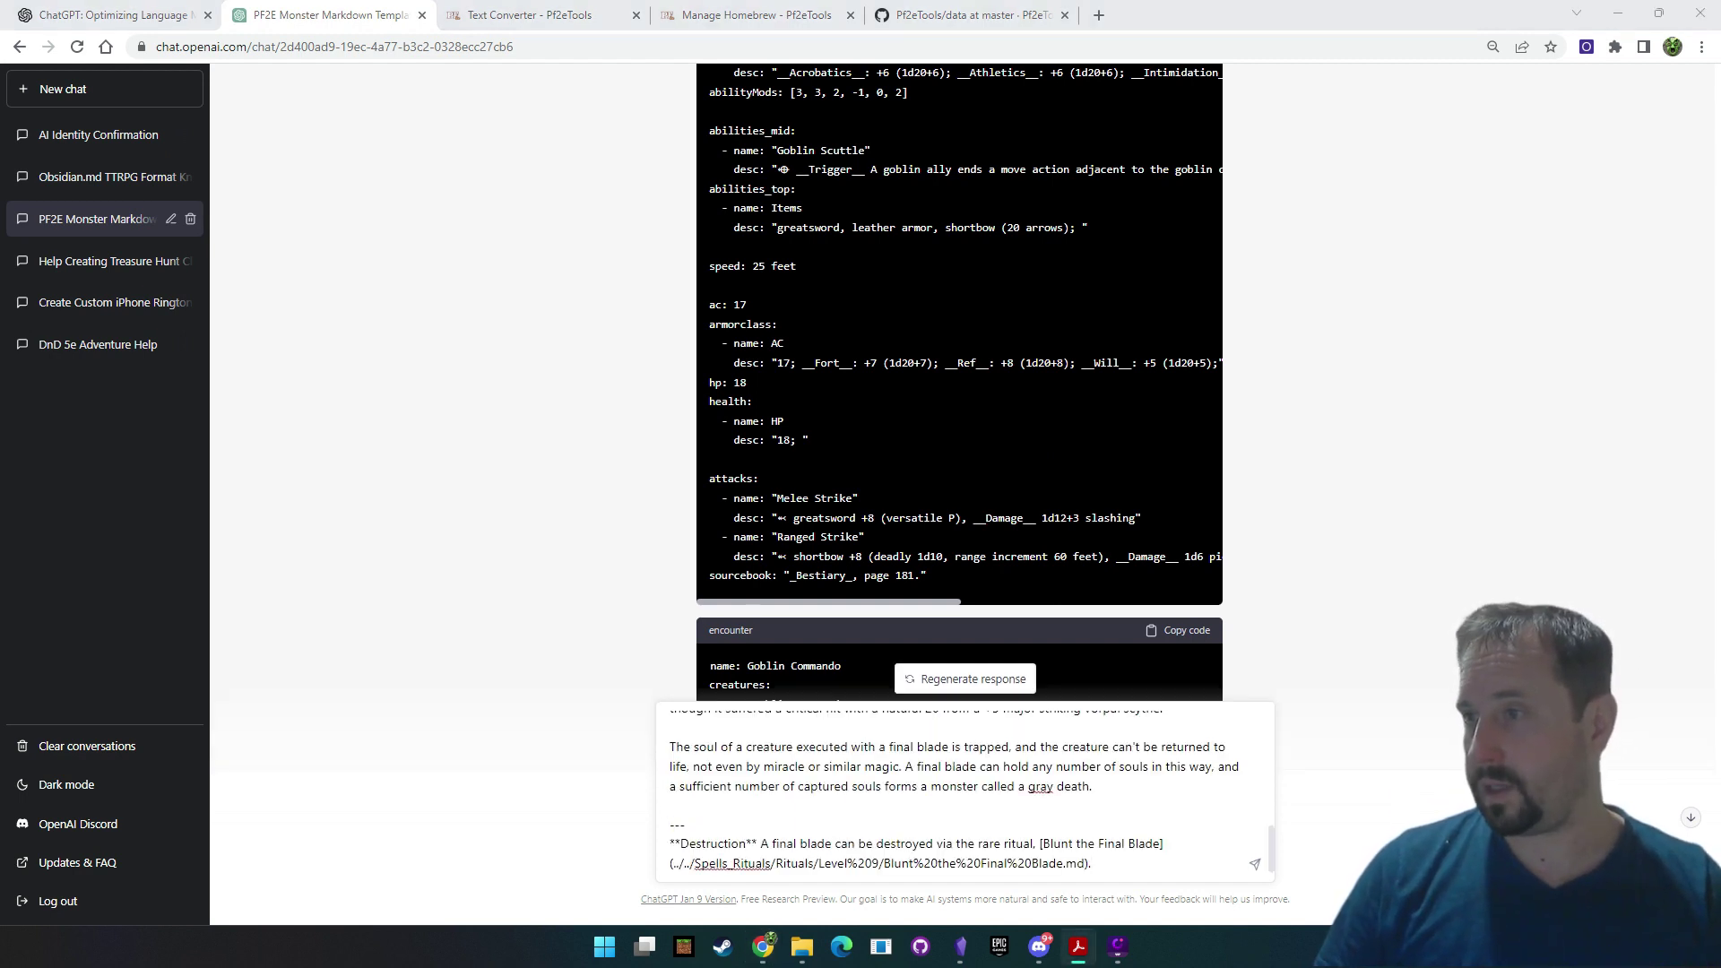
scroll(840, 777, "up", 10)
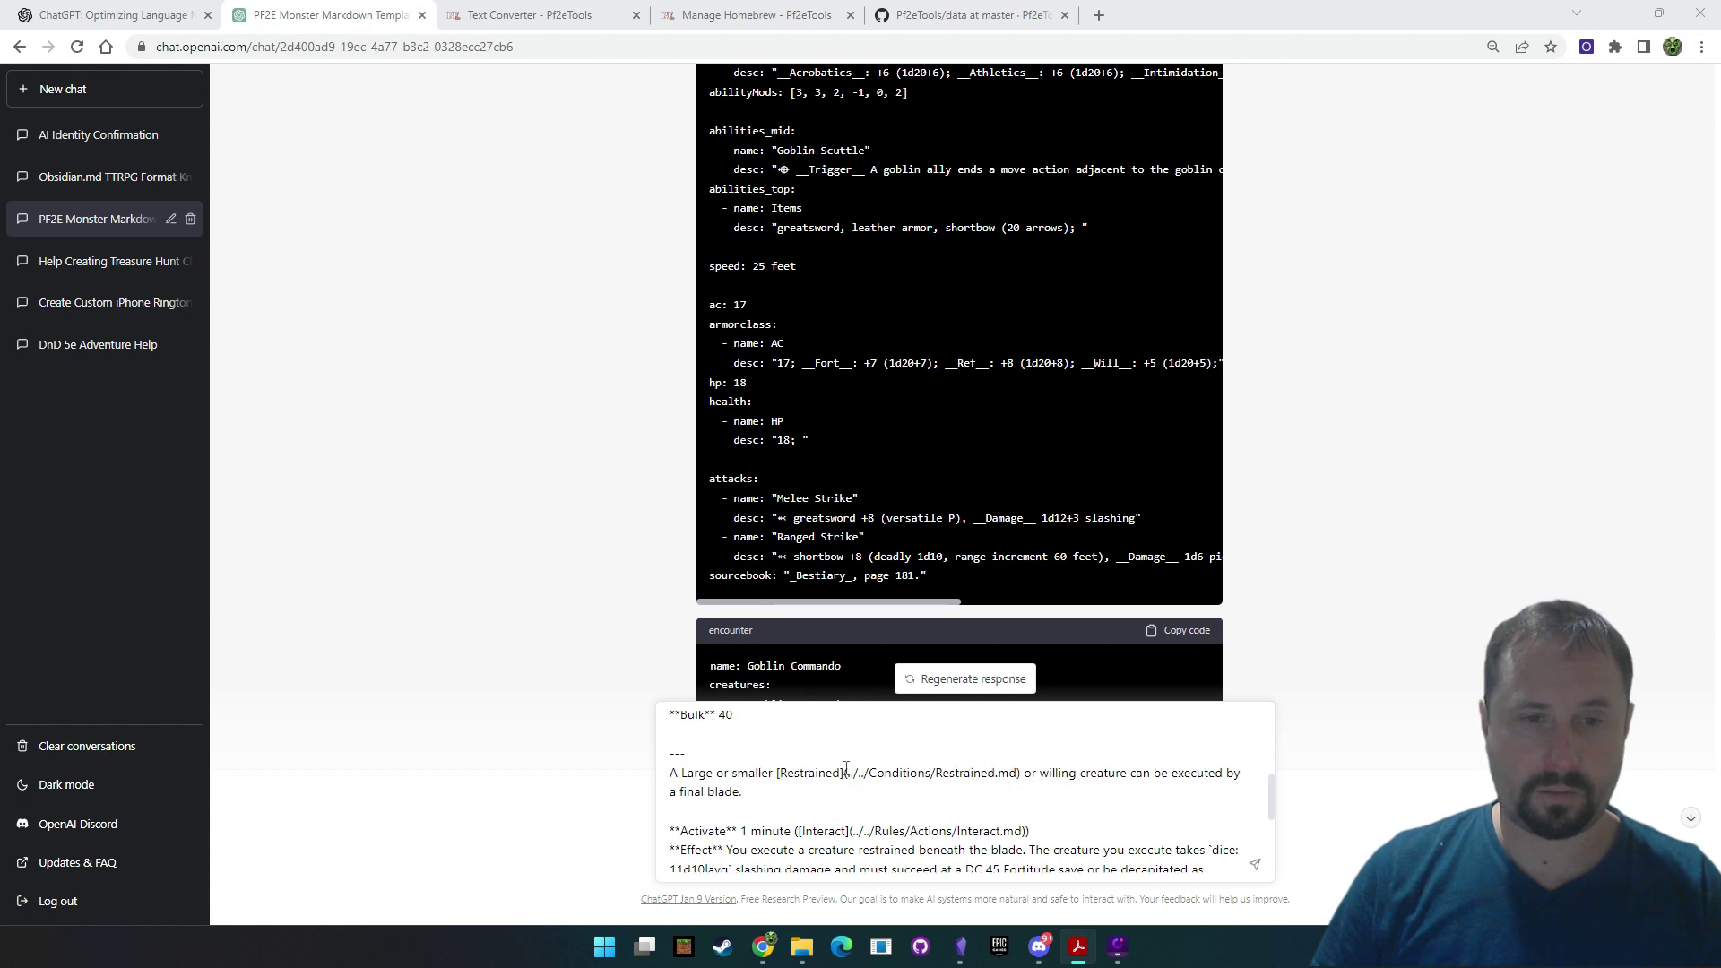
left_click(734, 742)
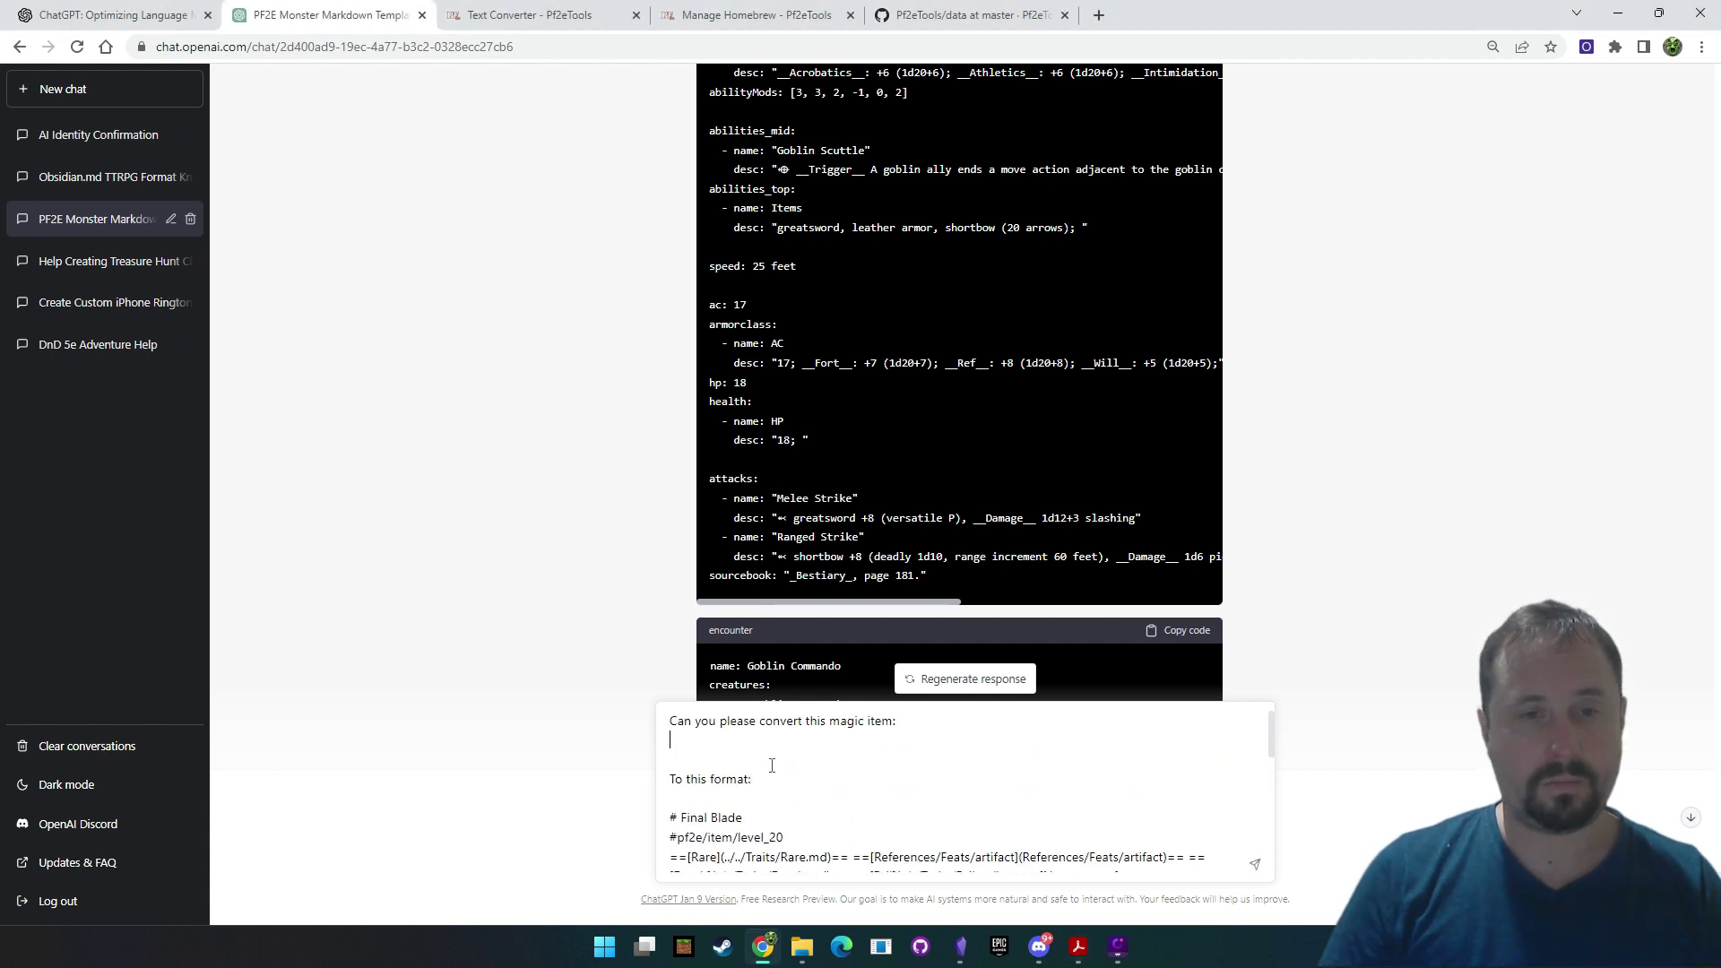
key("ctrl+v")
key("Return")
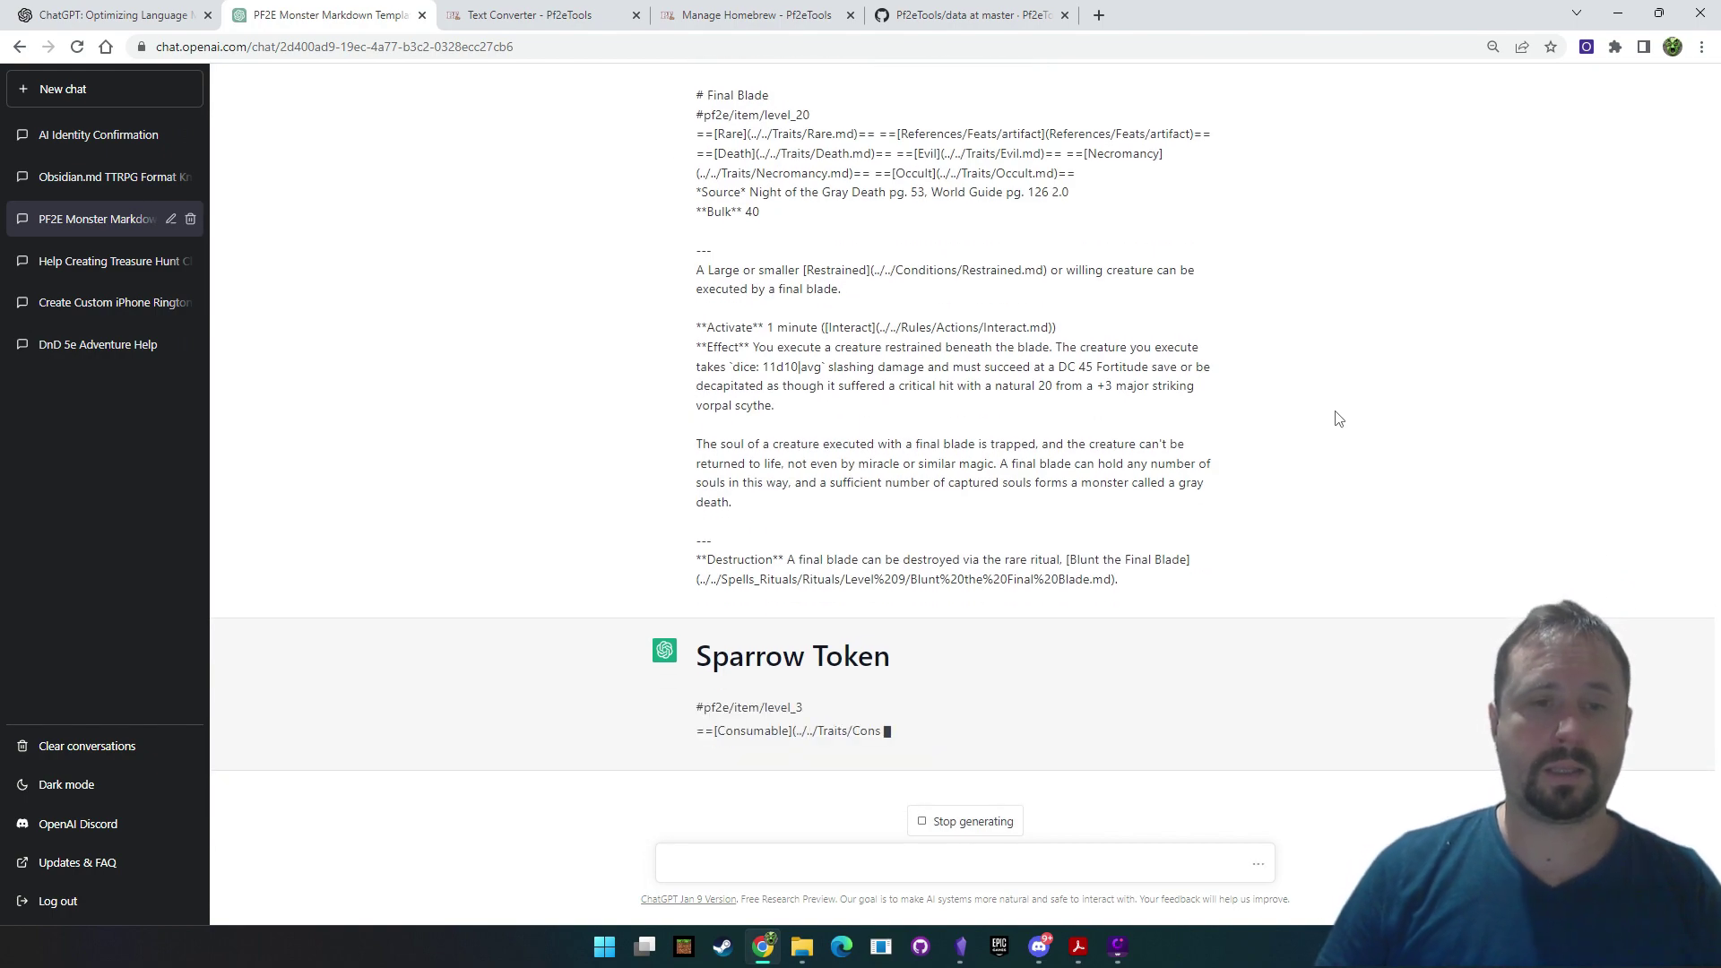
Compare the generated Sparrow Token entry with the submitted Bird Feather Token text and the Final Blade format
scroll(1337, 418, "up", 5)
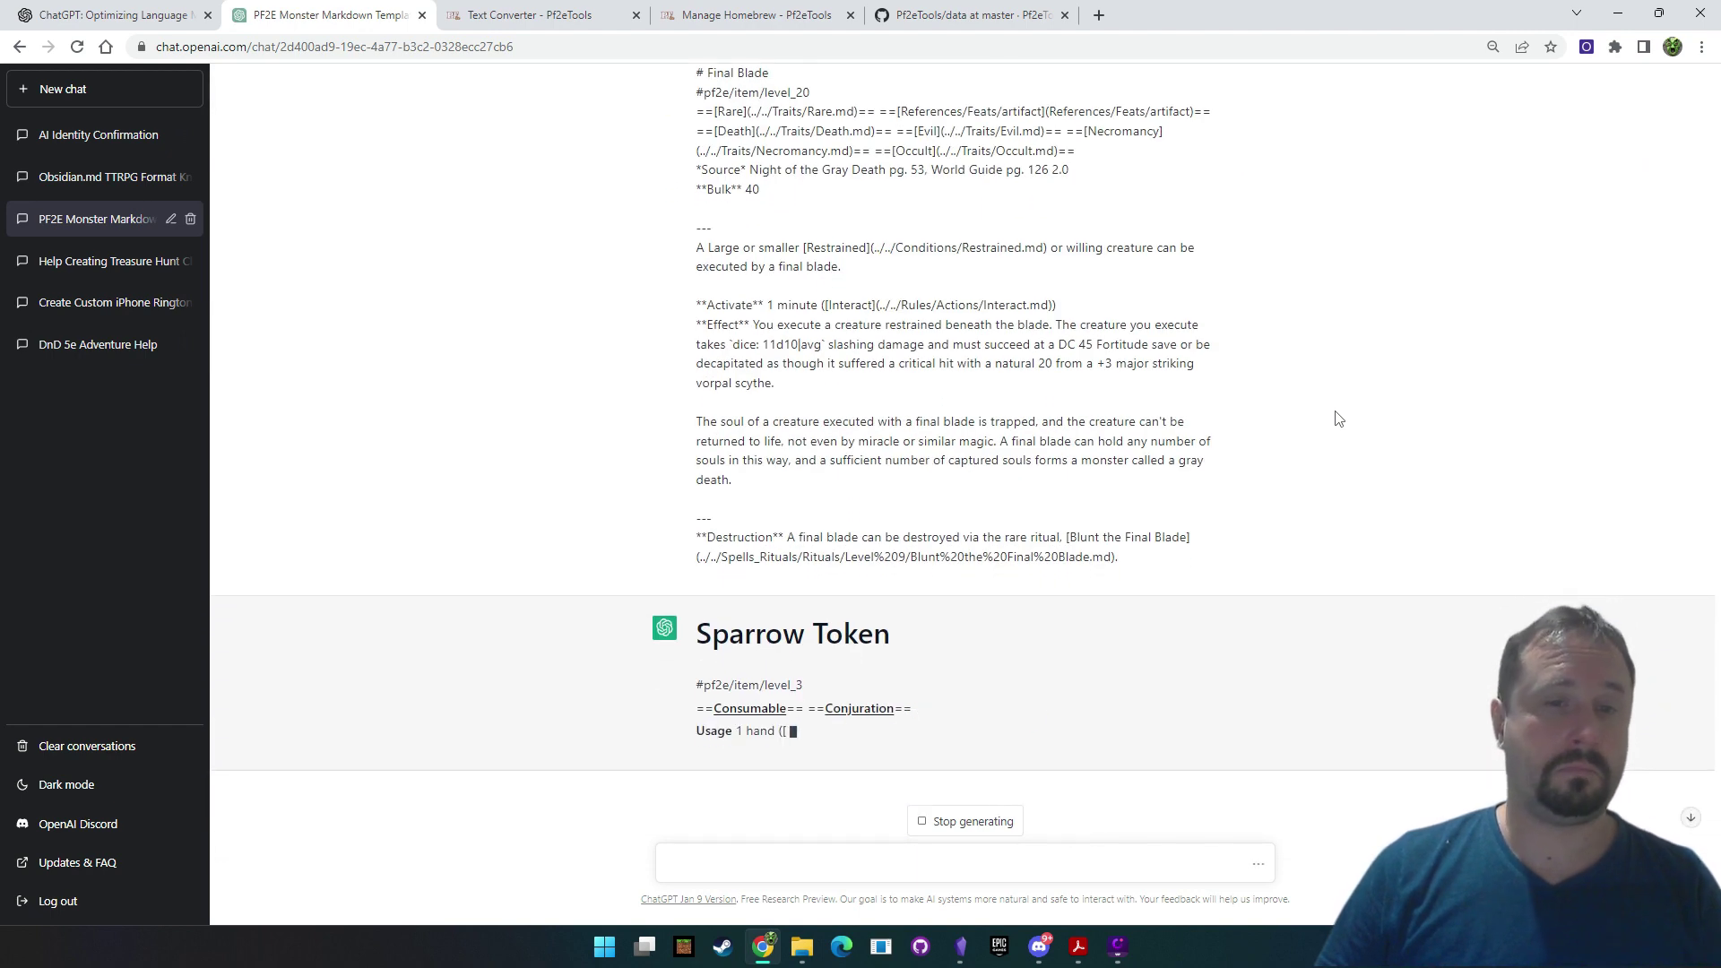
scroll(1344, 418, "up", 6)
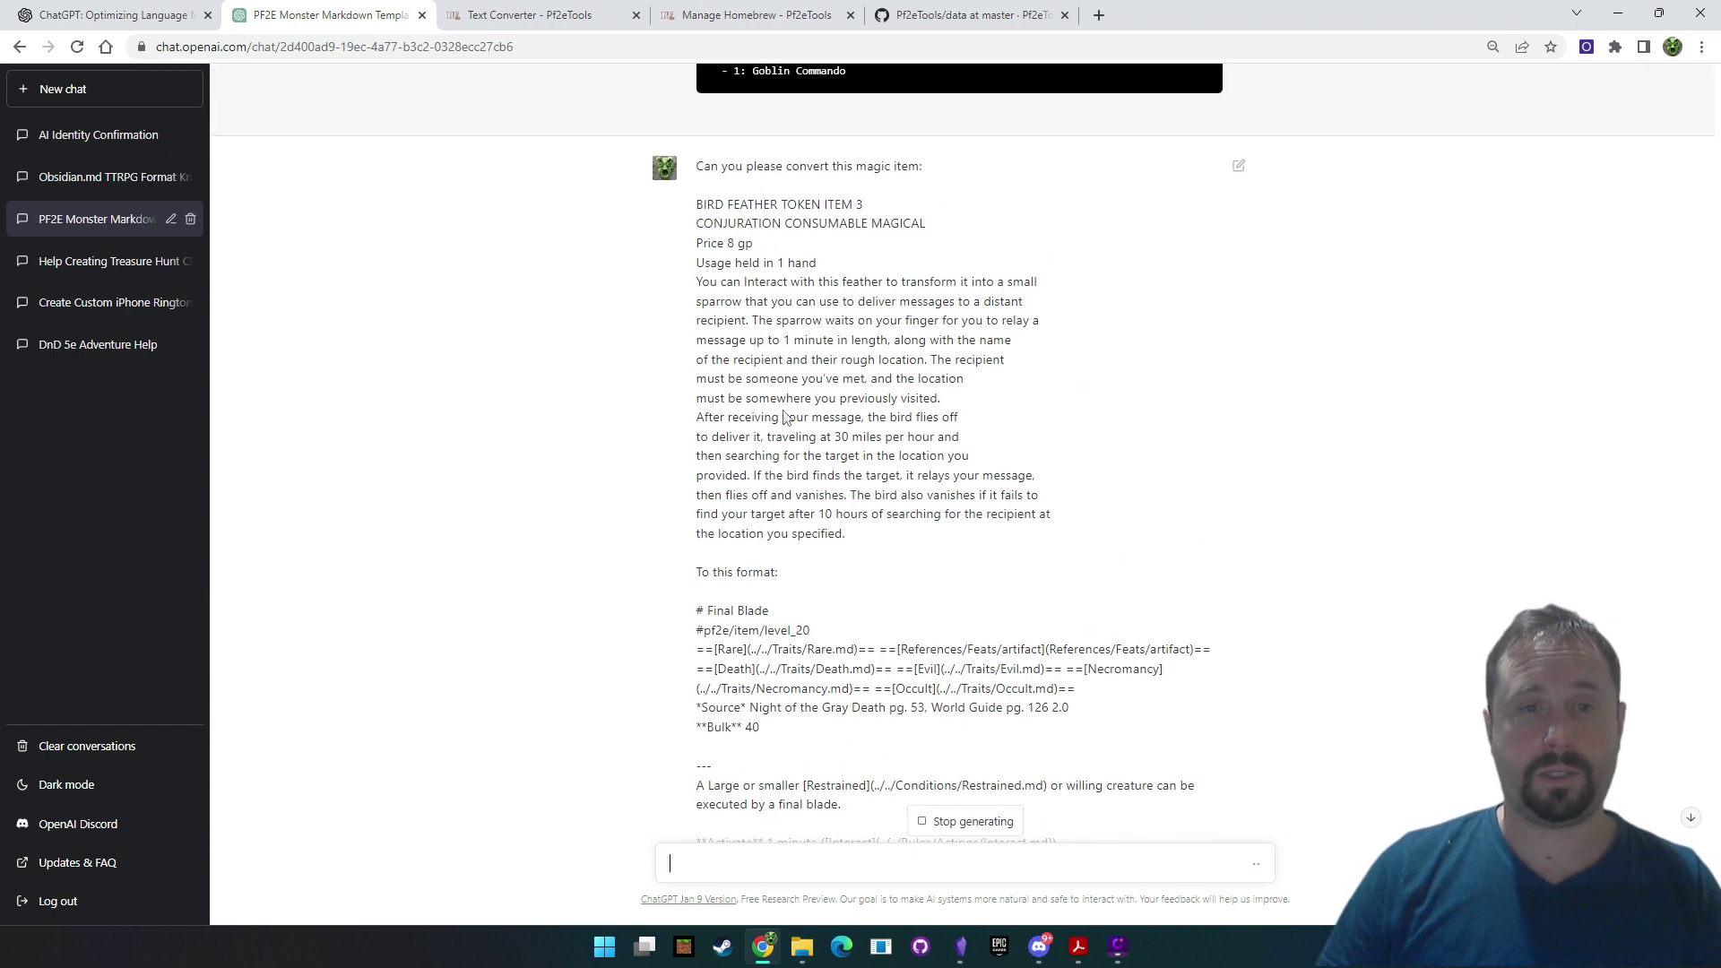
scroll(1243, 433, "down", 7)
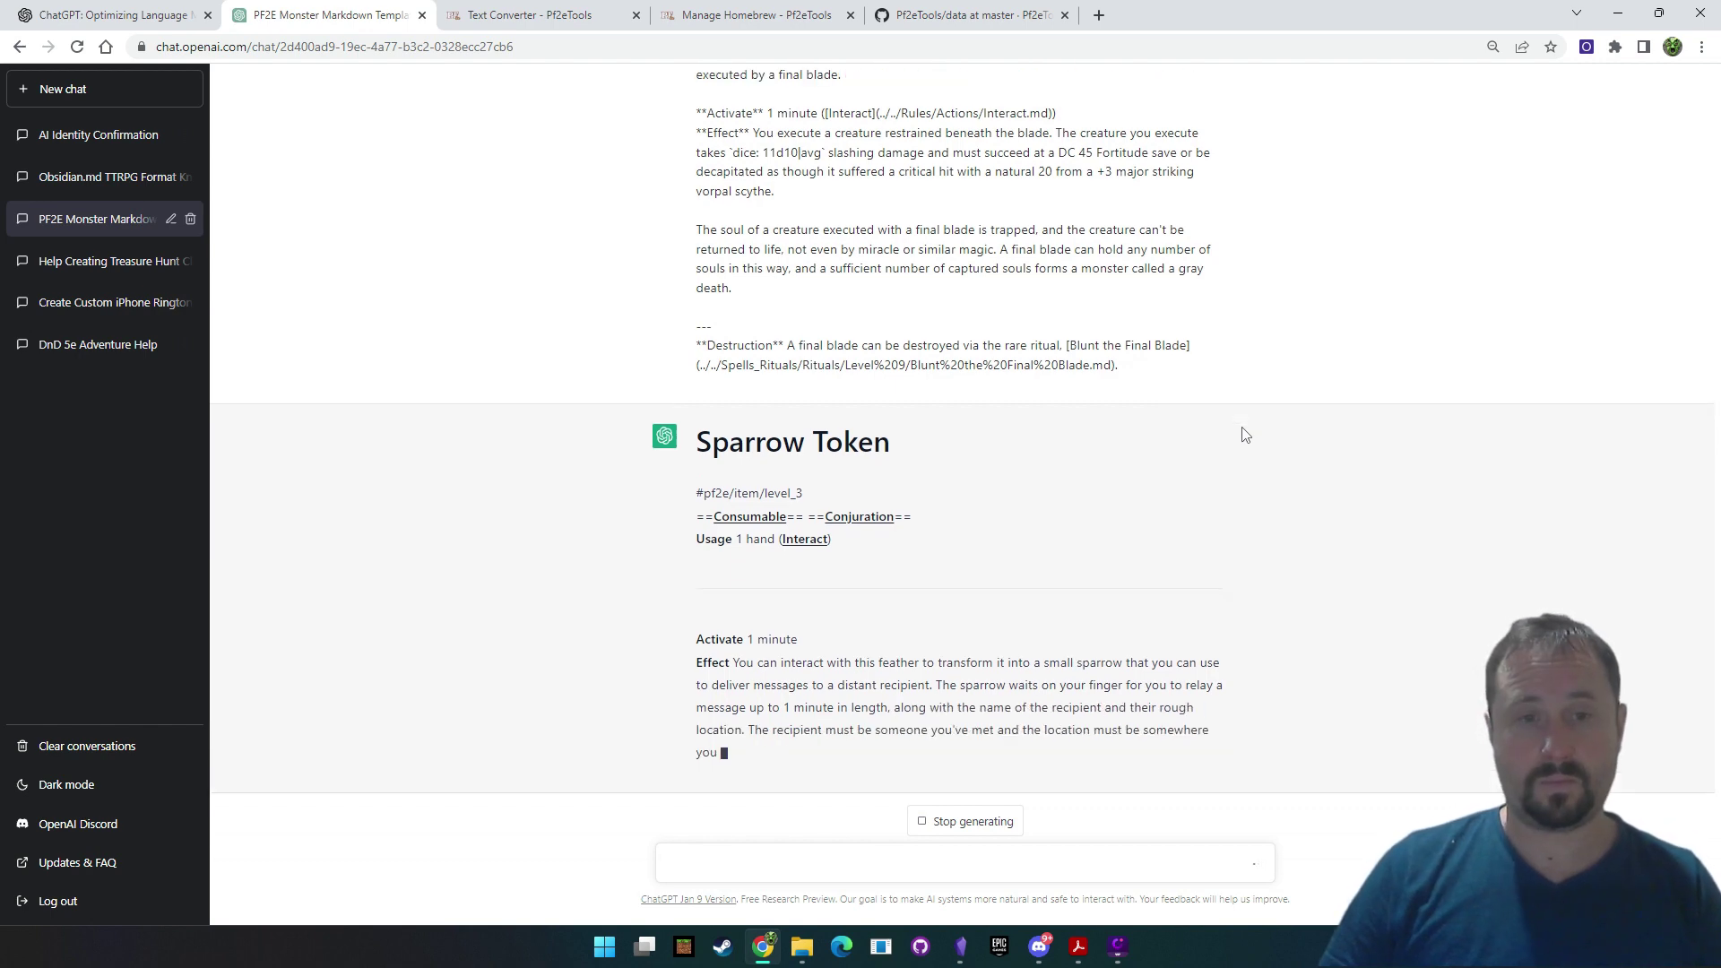
scroll(1246, 435, "up", 5)
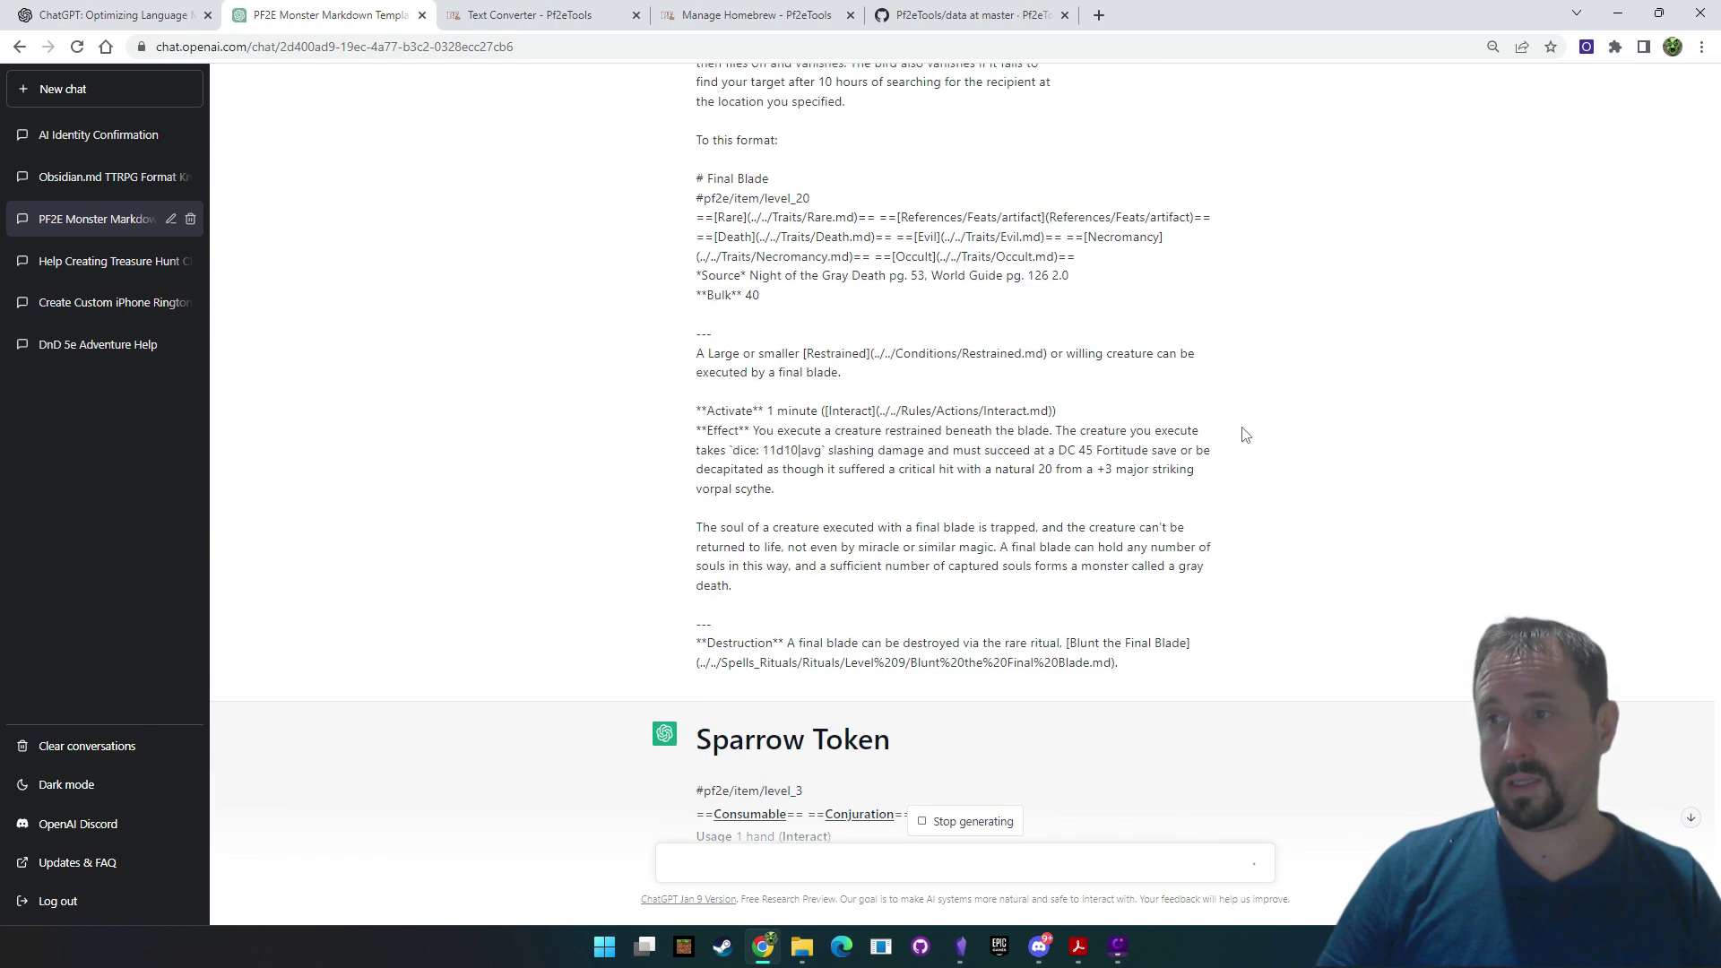
scroll(1246, 435, "down", 4)
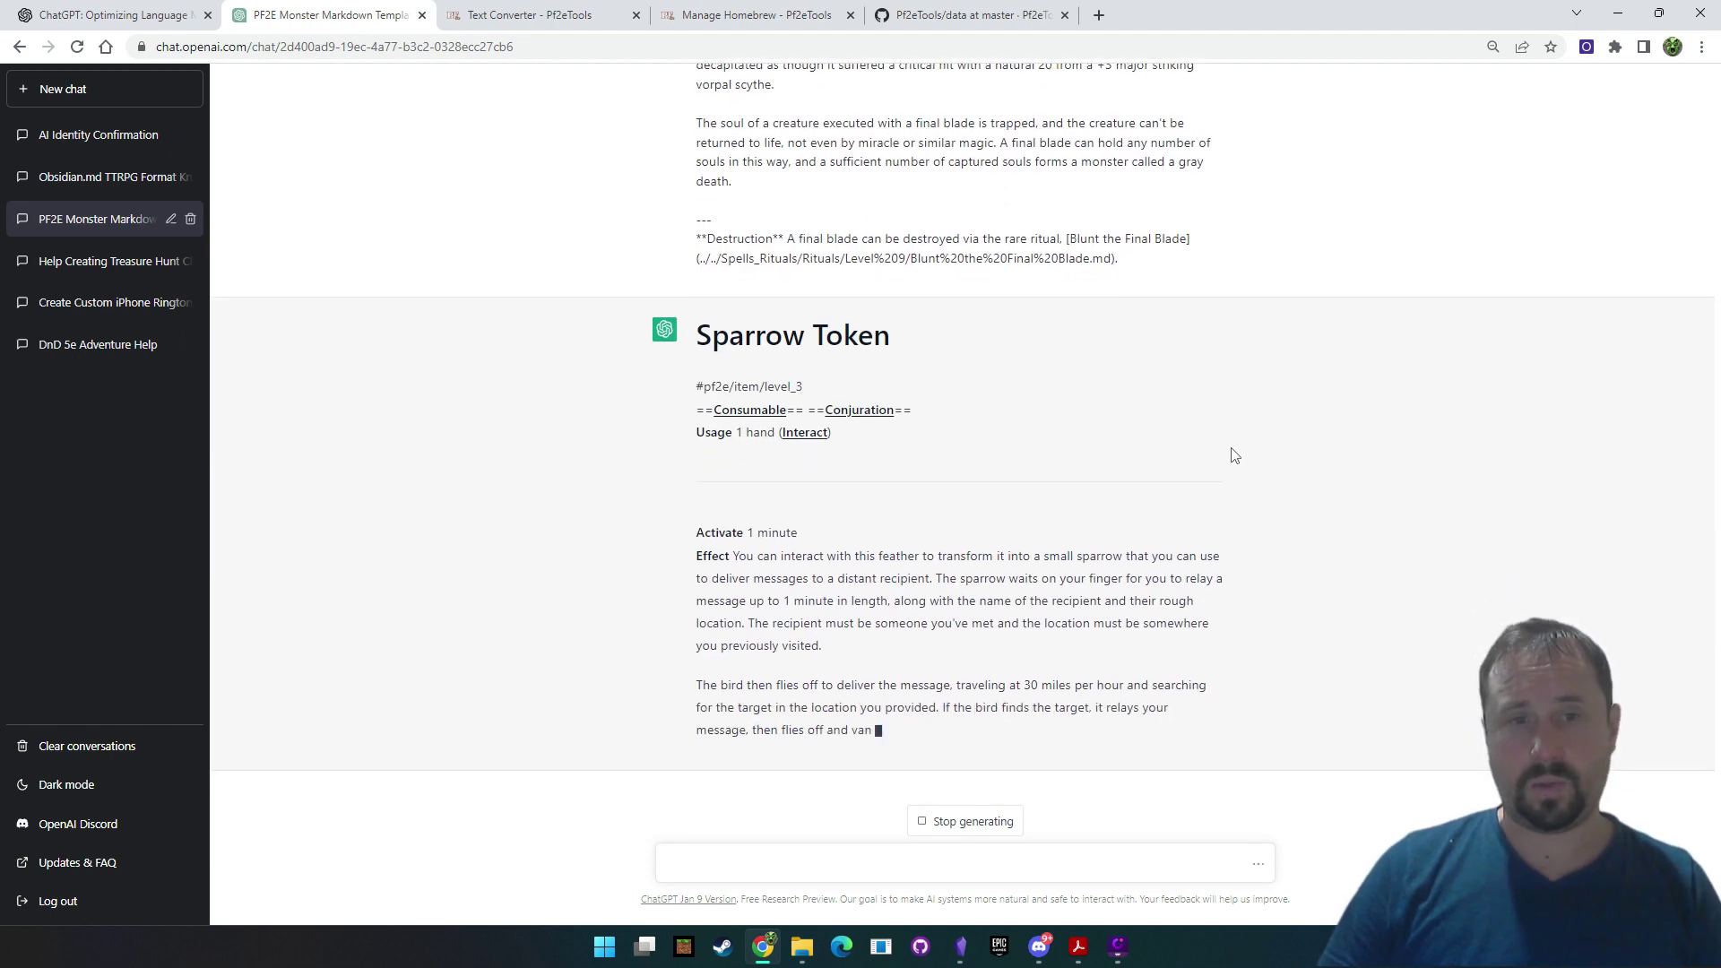
scroll(1234, 457, "up", 7)
scroll(1232, 459, "down", 7)
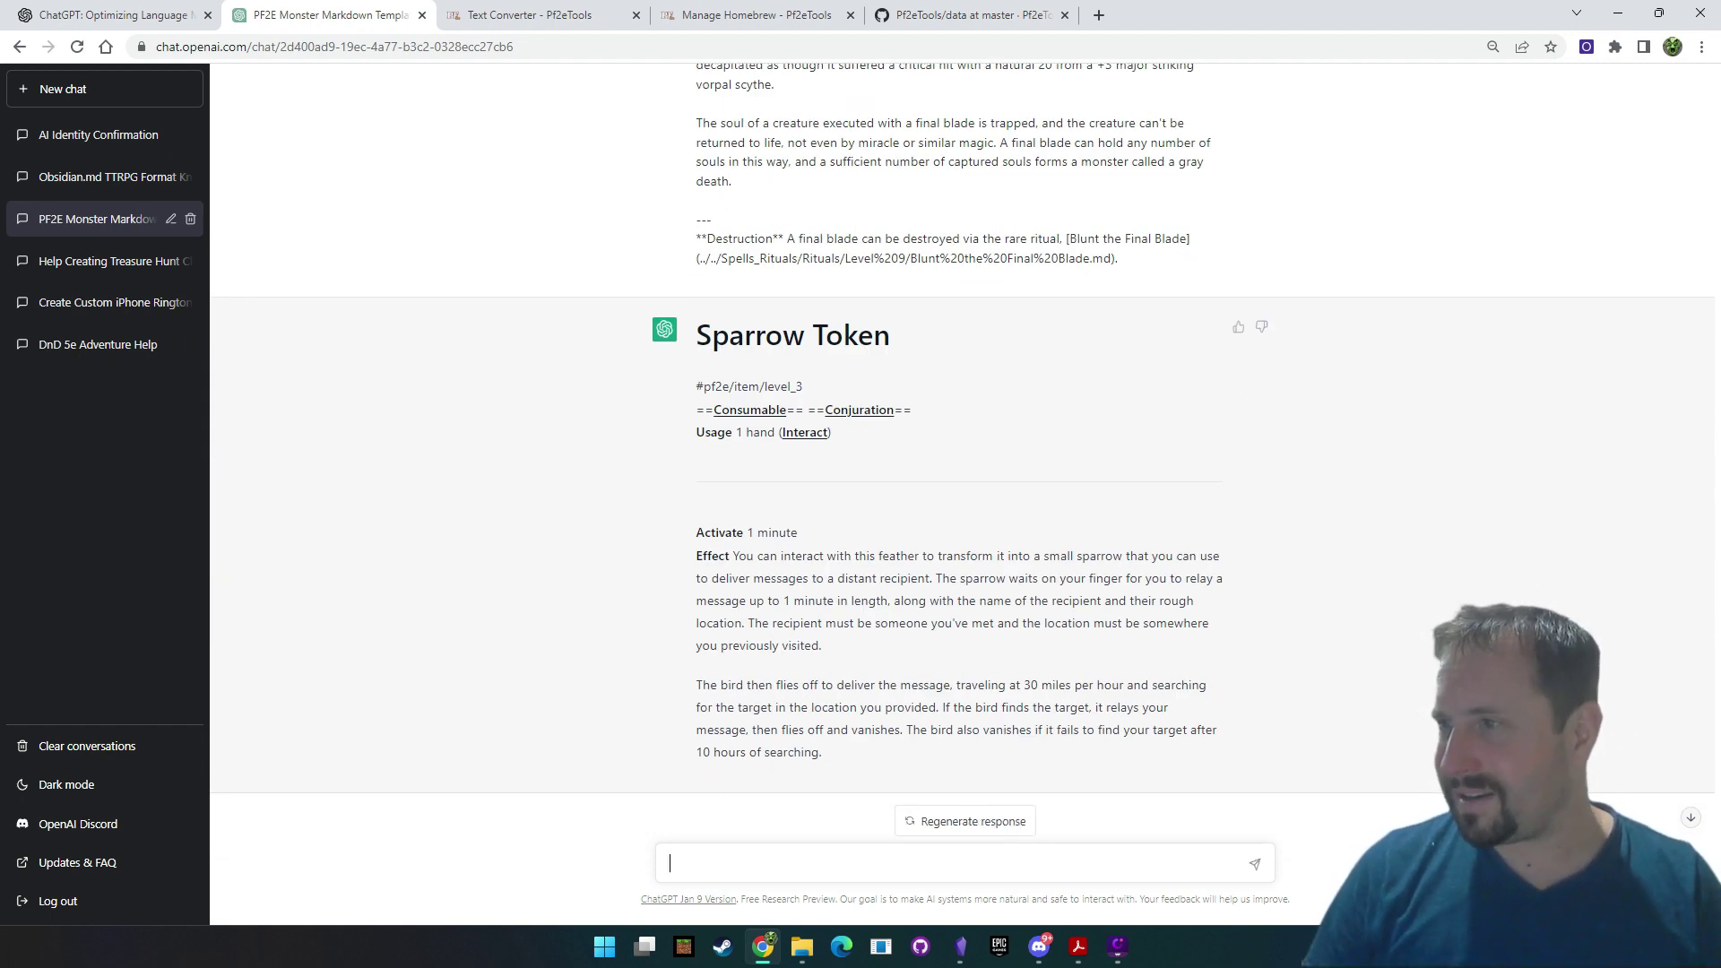
Check the Bird Feather Token entry in the Game Masters Guide PDF against the converted item, and put the PDF window away
left_click_drag(1720, 141, 1481, 130)
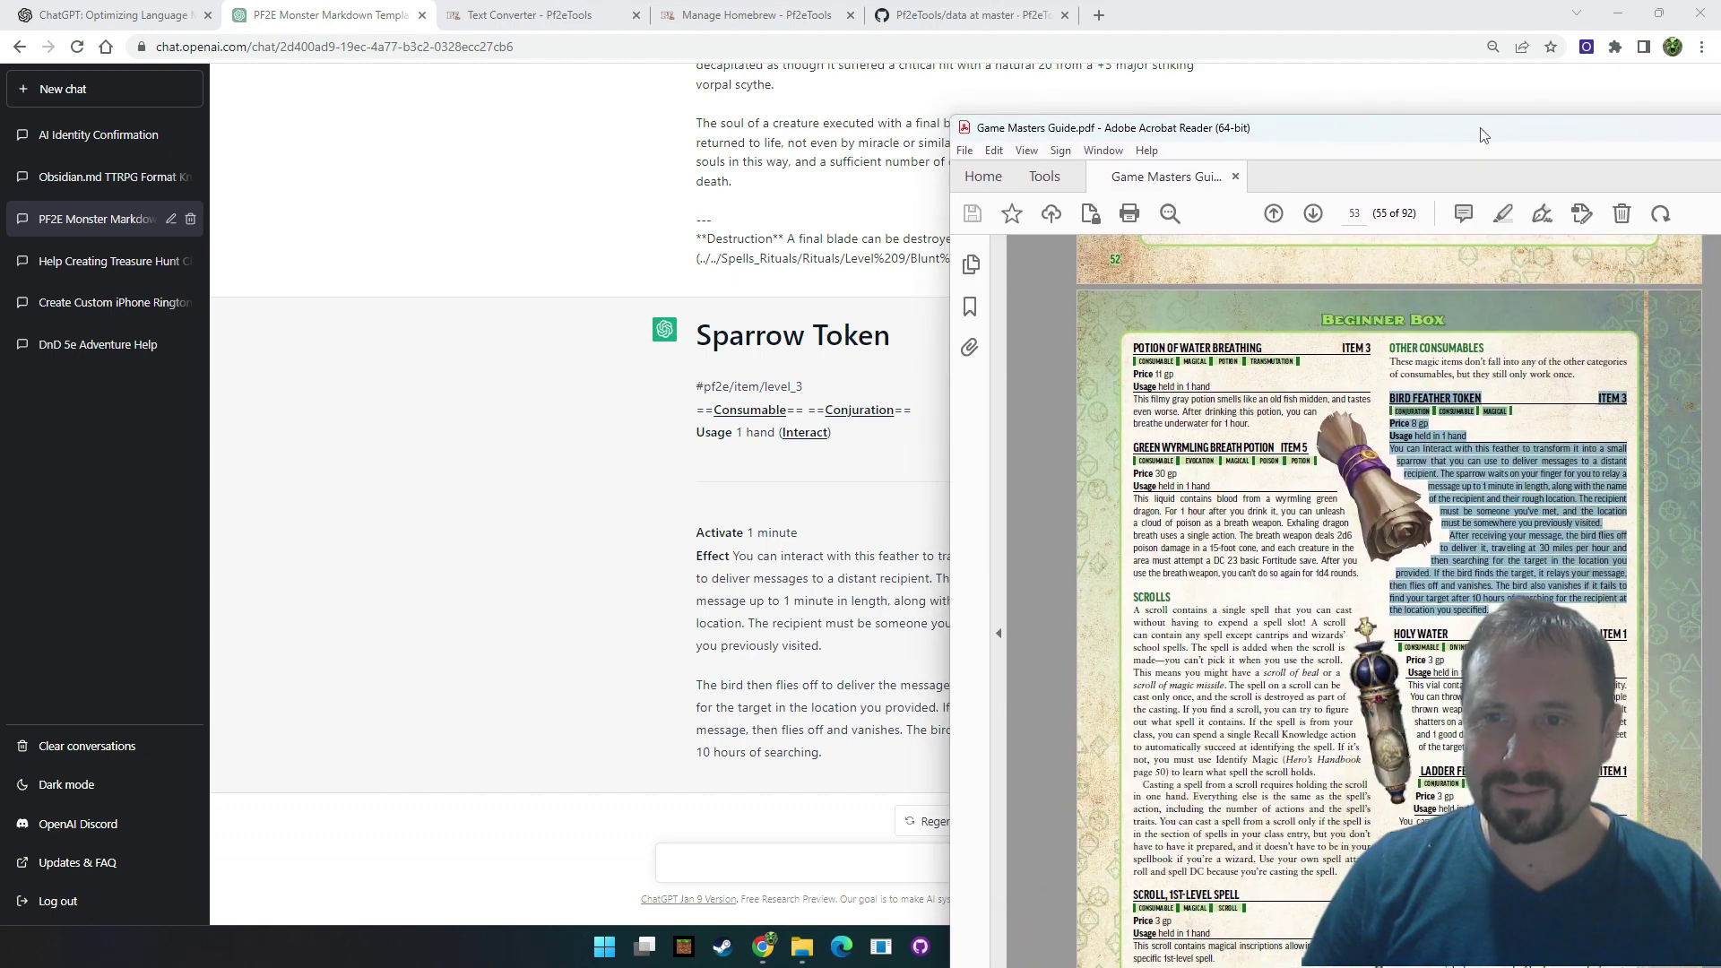
left_click(1489, 547)
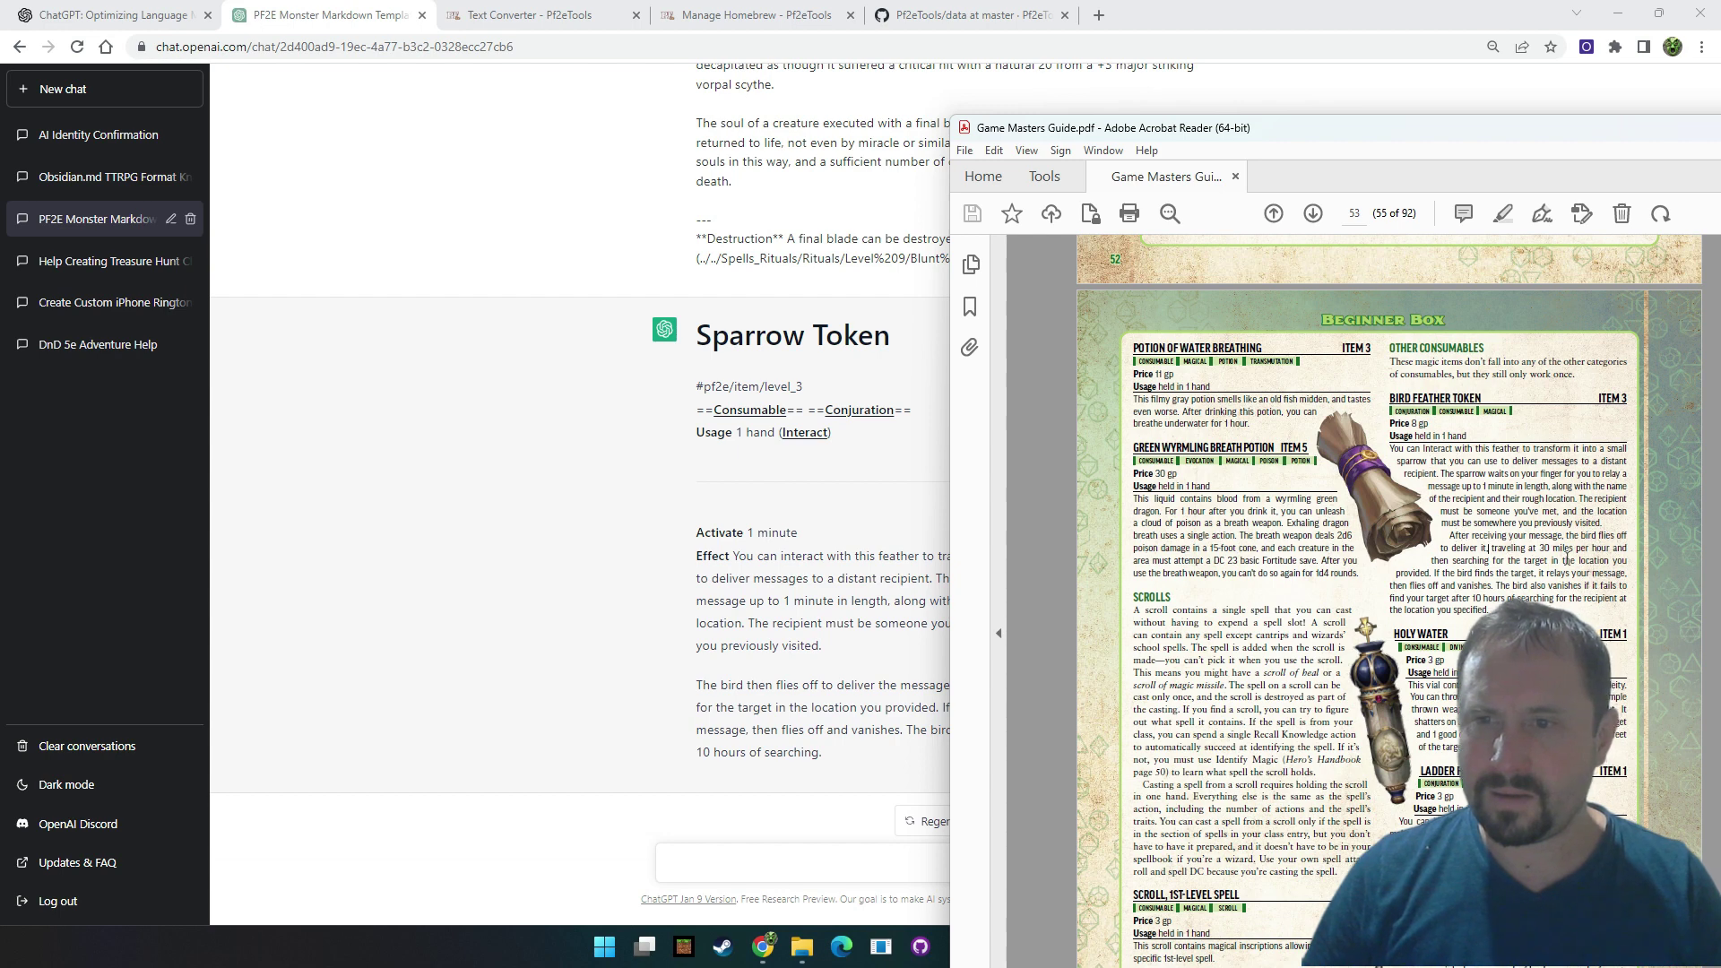
mouse_move(1552, 548)
left_mouse_down()
mouse_move(1425, 538)
mouse_move(1406, 439)
mouse_move(1433, 368)
mouse_move(1559, 560)
left_mouse_up()
left_click(1468, 482)
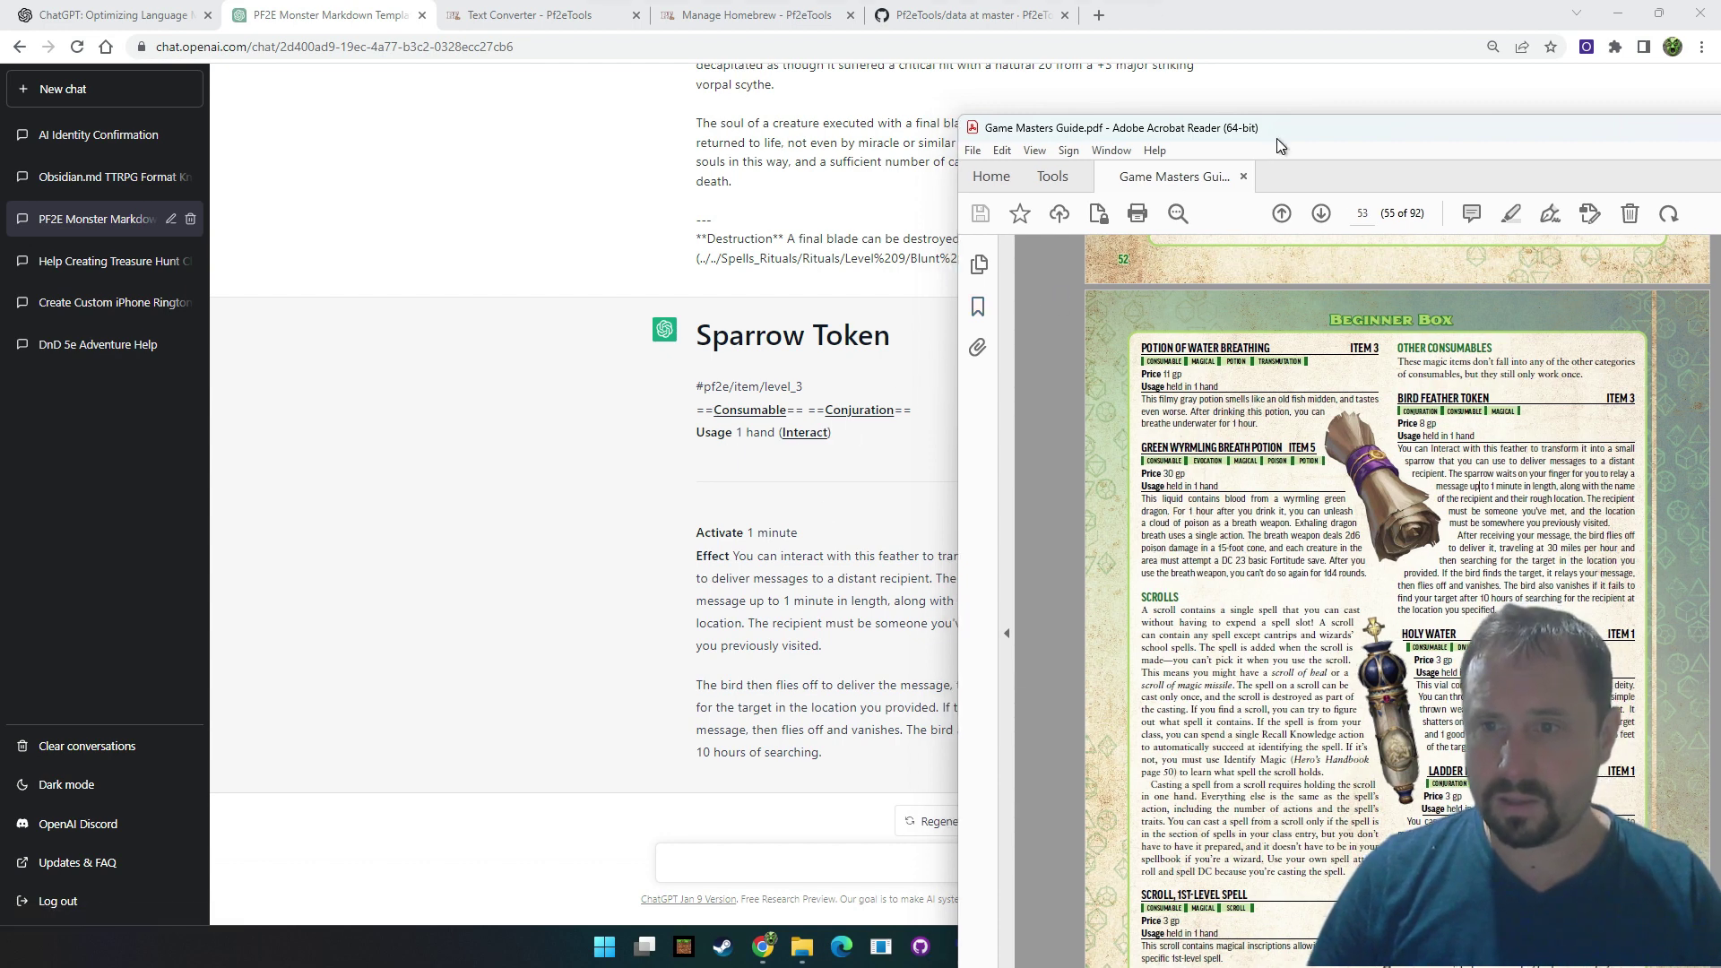
left_click_drag(1276, 138, 1246, 94)
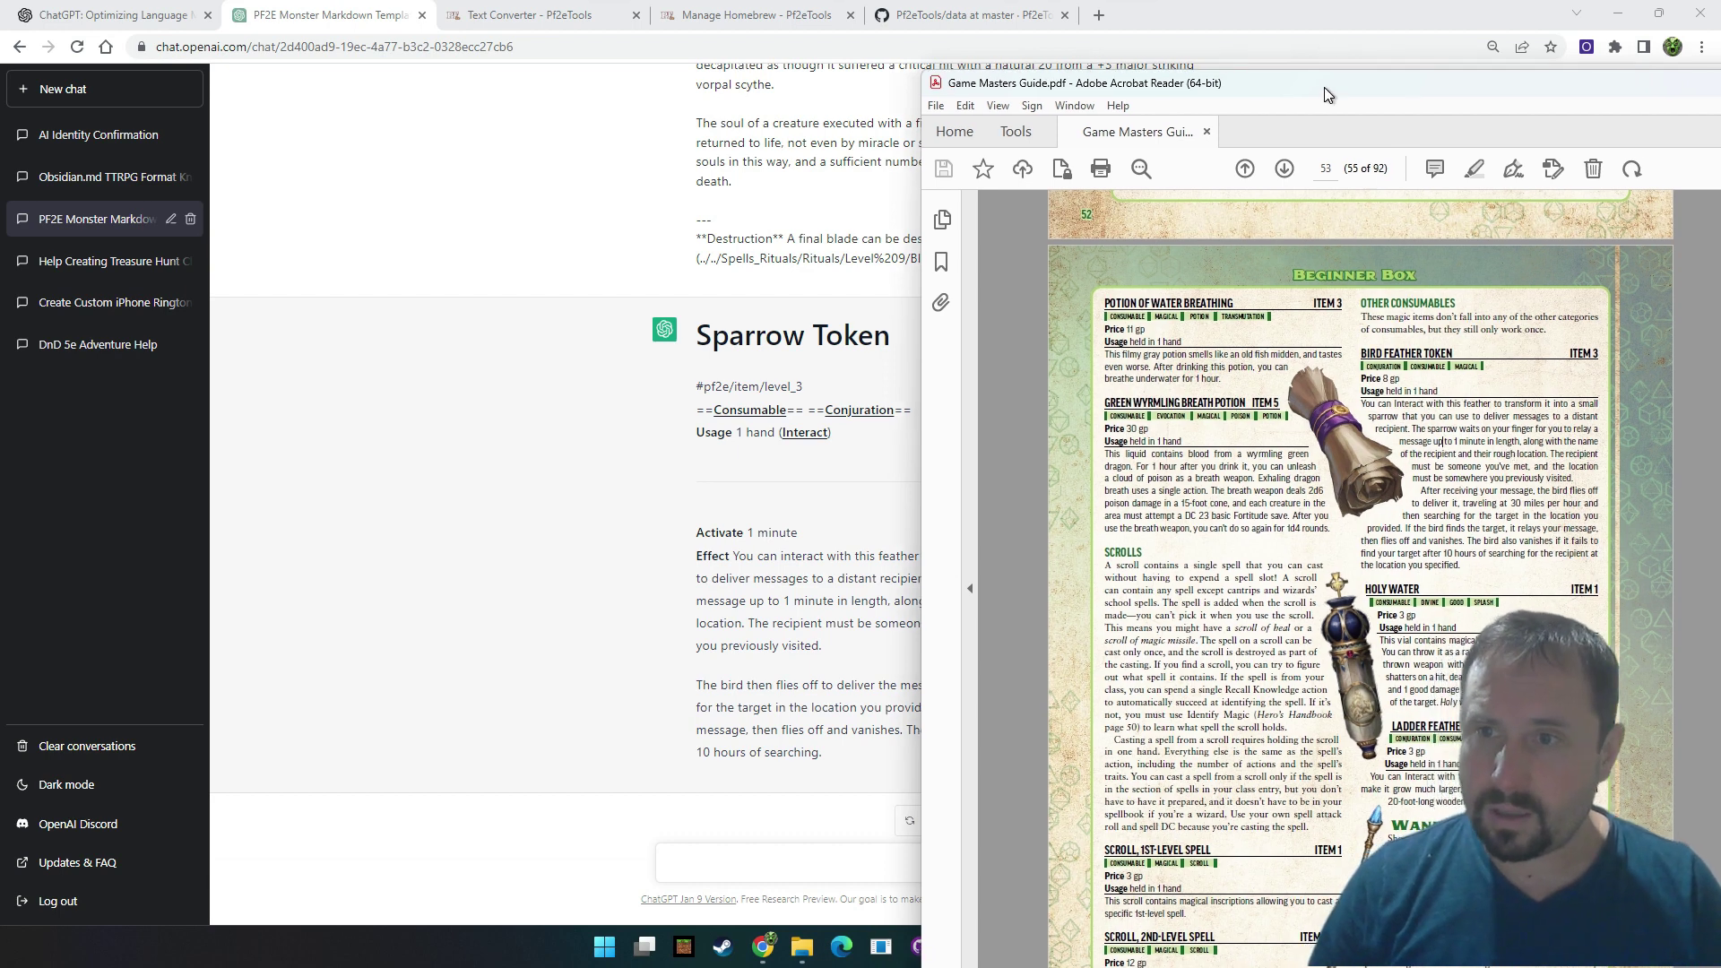
left_click_drag(1324, 87, 1502, 86)
key("super+Down")
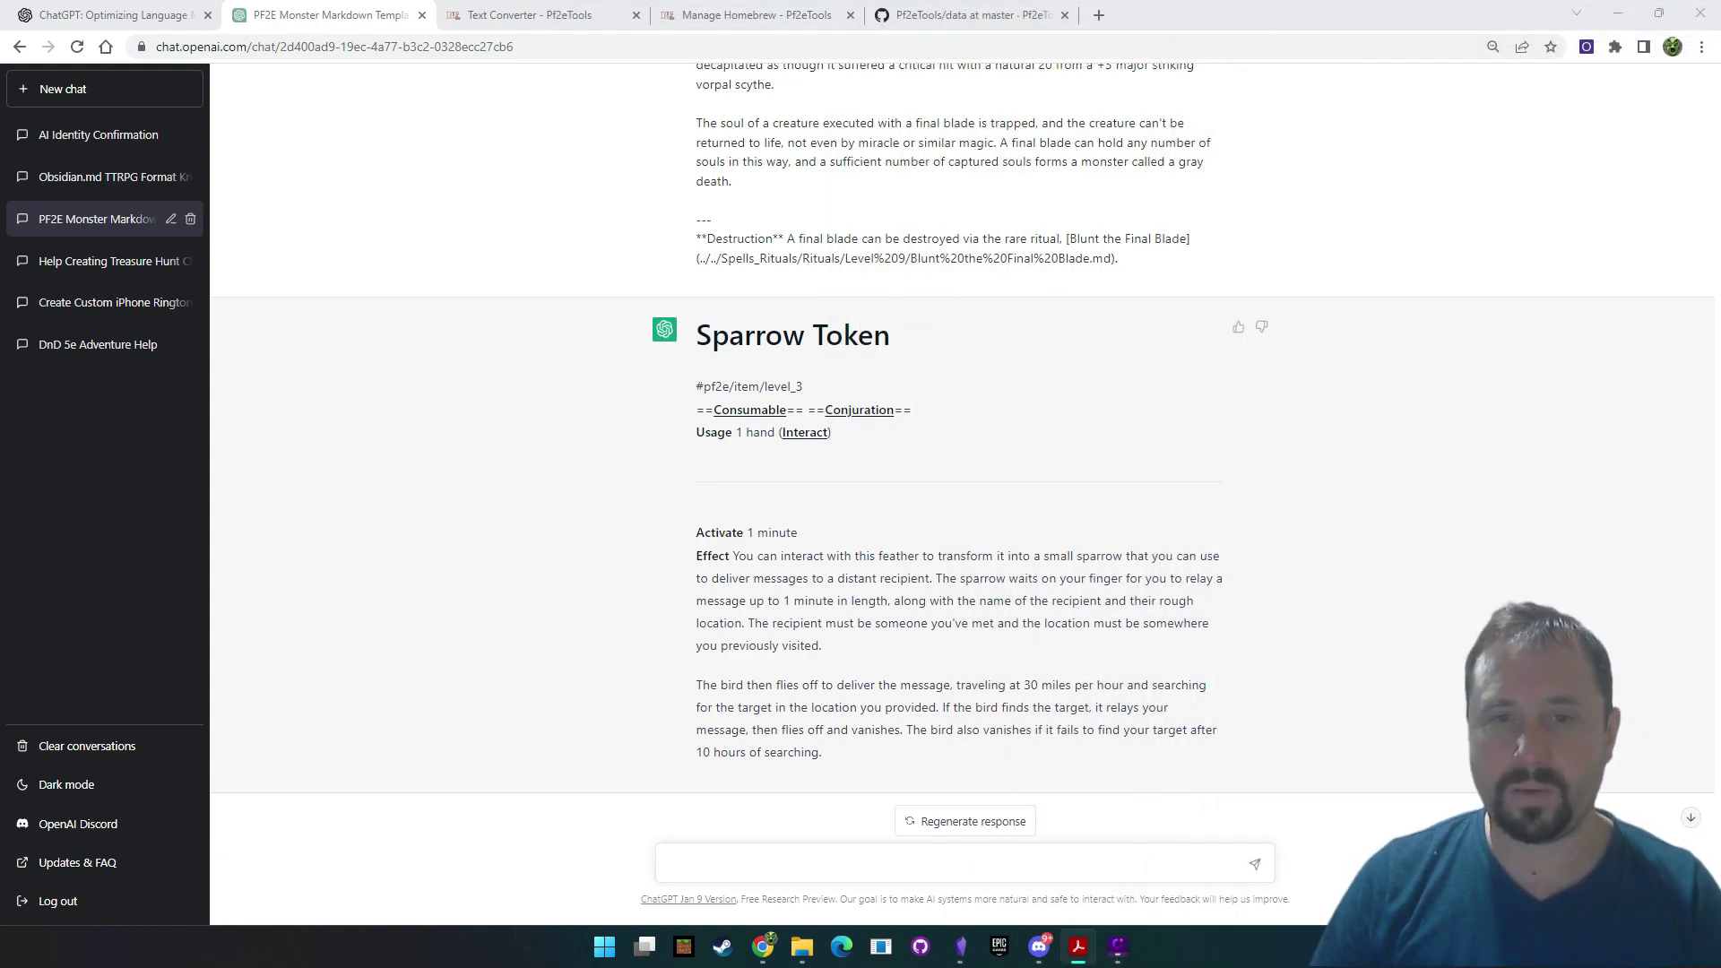
Copy the whole Sparrow Token response and switch to the PF2eYouTubeVault window in Obsidian
scroll(859, 748, "down", 1)
left_click_drag(844, 745, 696, 310)
mouse_move(960, 946)
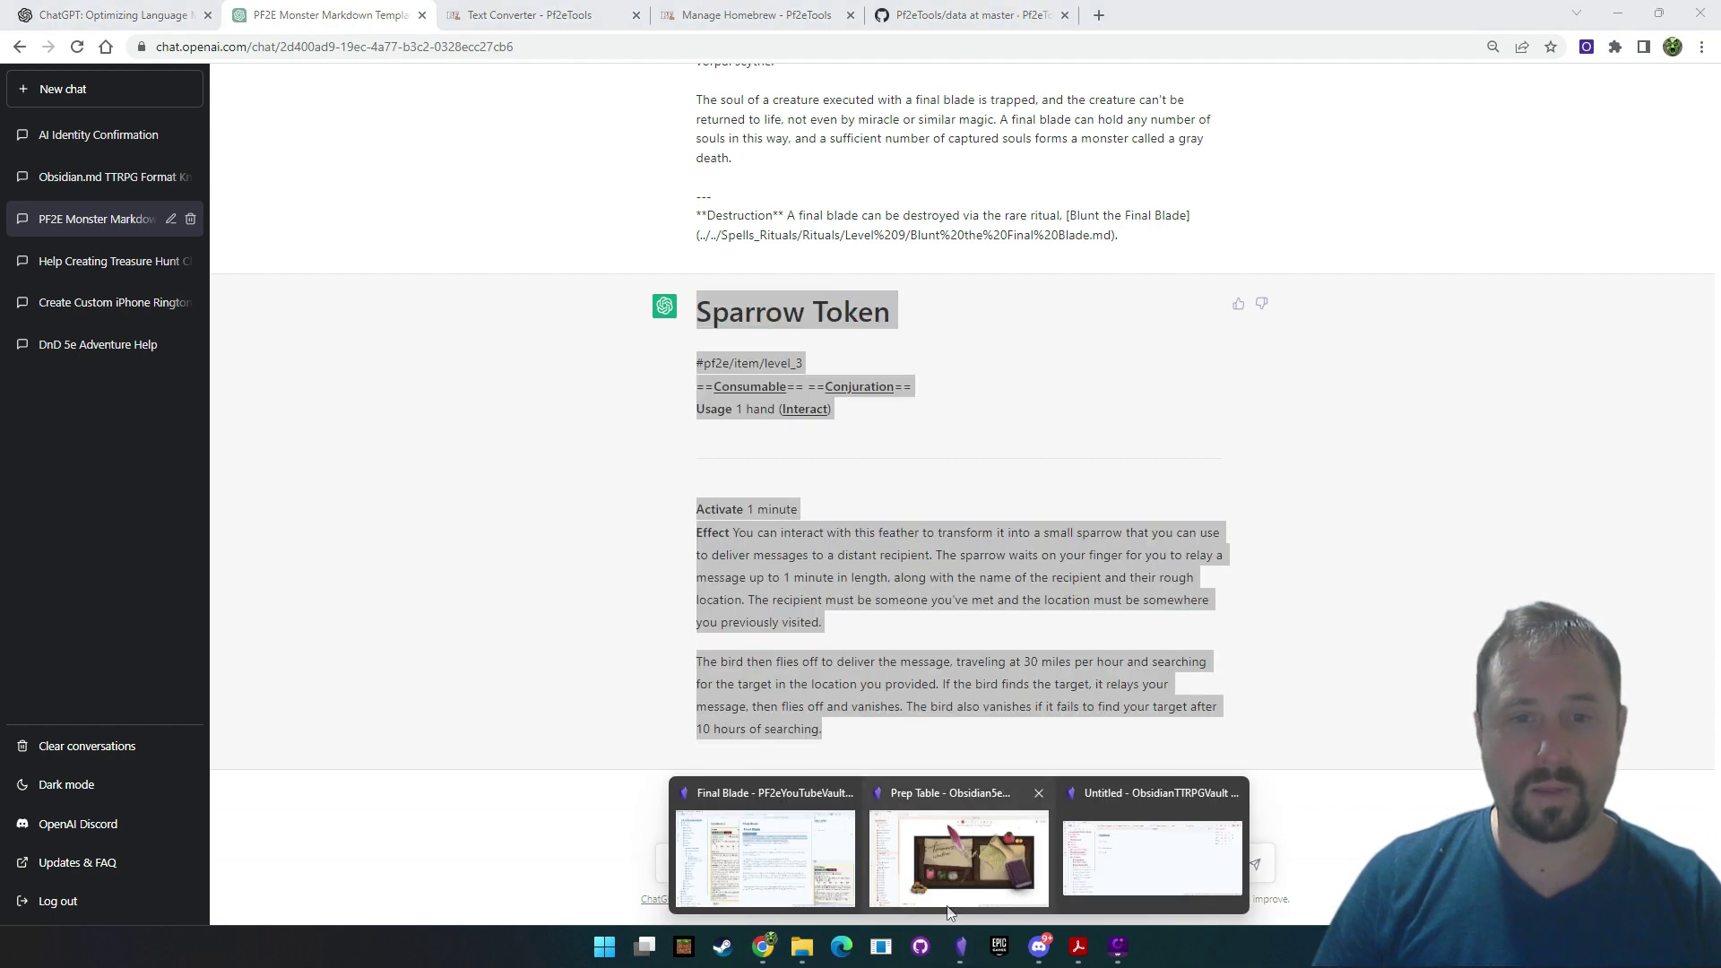
left_click(764, 858)
Go back to the Untitled 3 note, replace its entire content with the copied Sparrow Token text, and show it in reading view
key("ctrl+a")
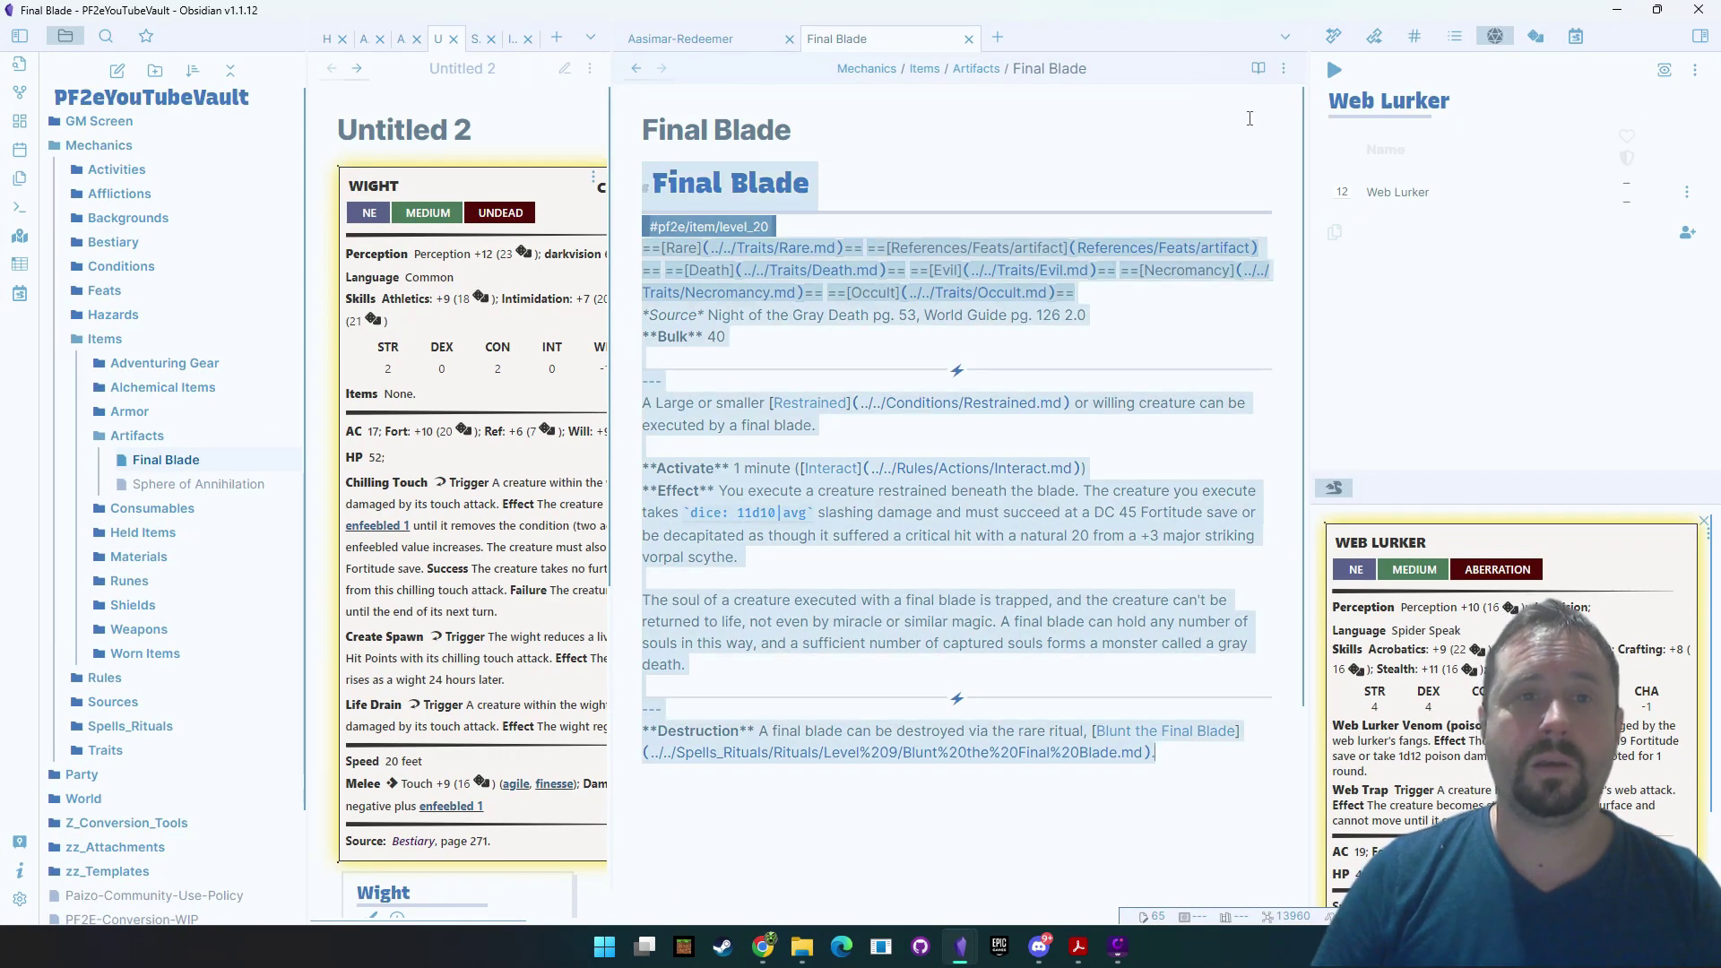
left_click(1249, 119)
key("ctrl+a")
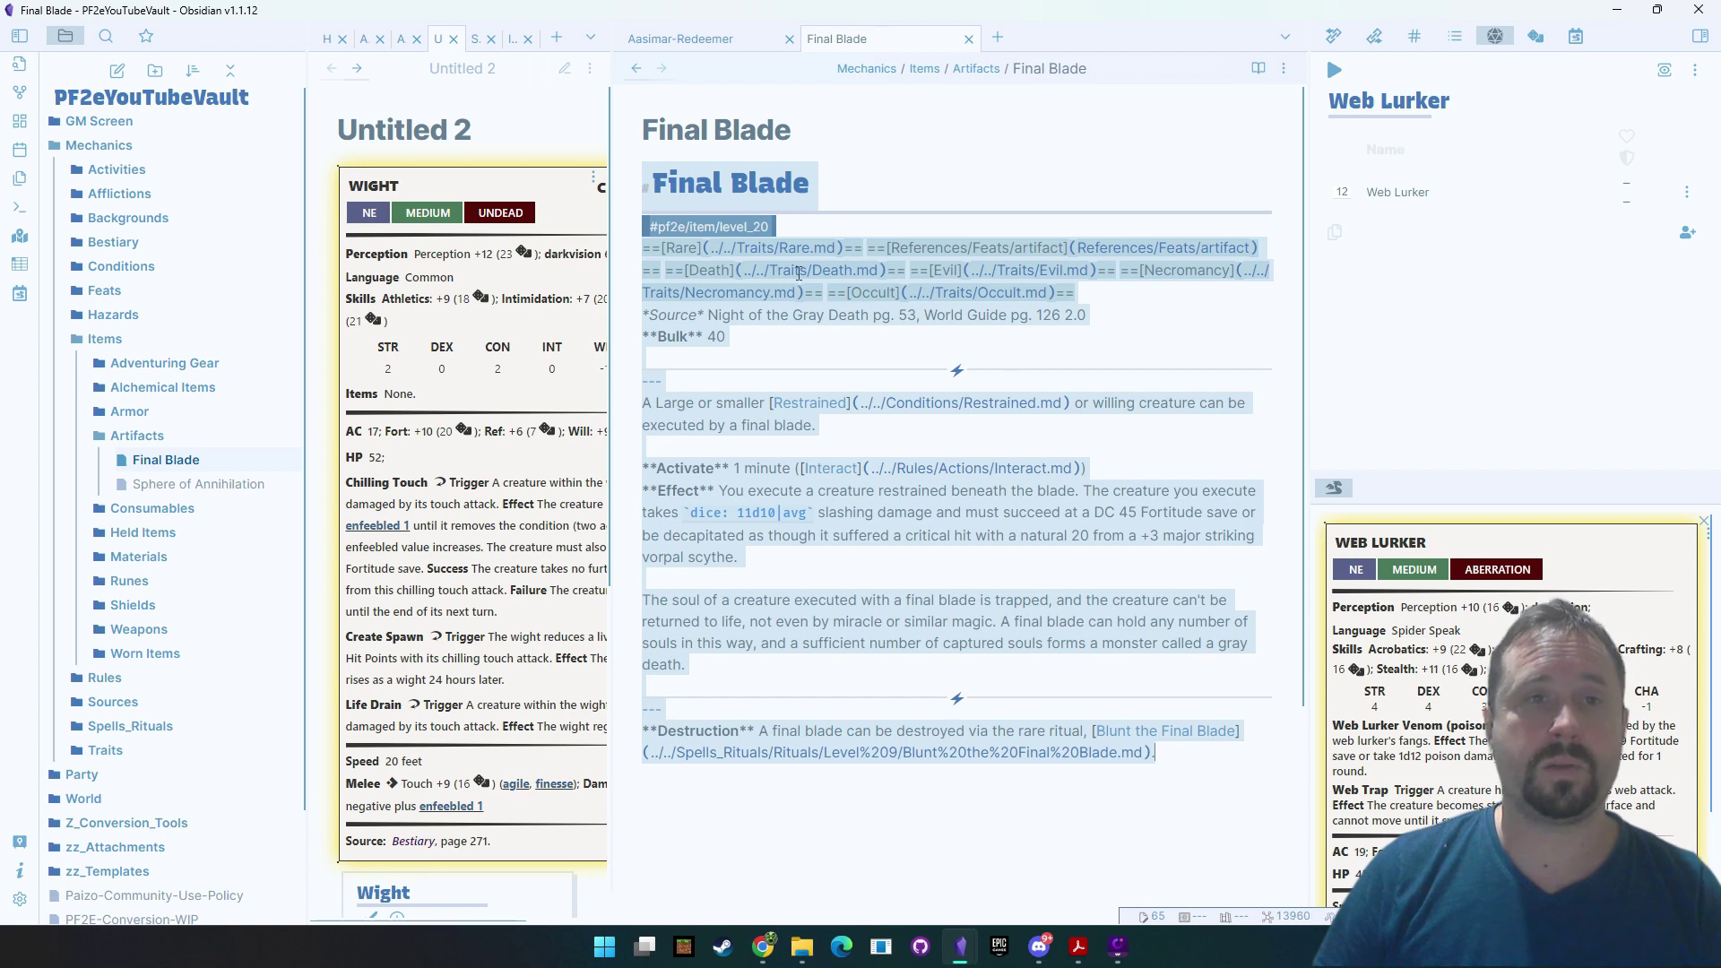
left_click(638, 69)
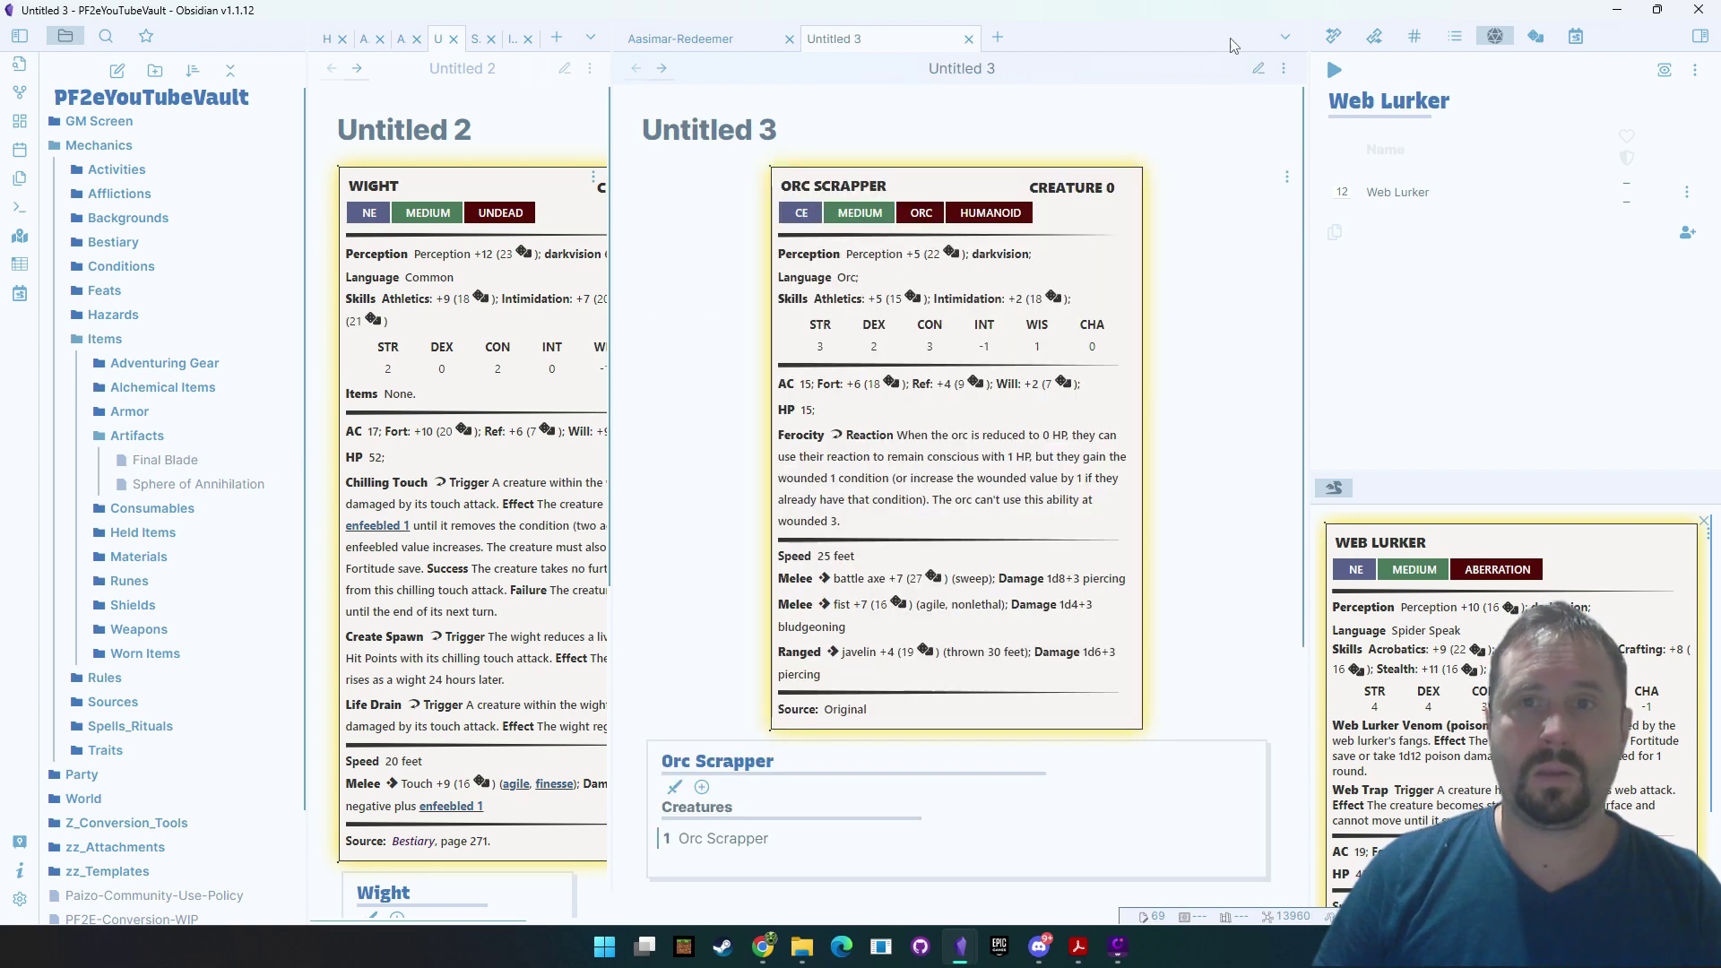
left_click(1254, 69)
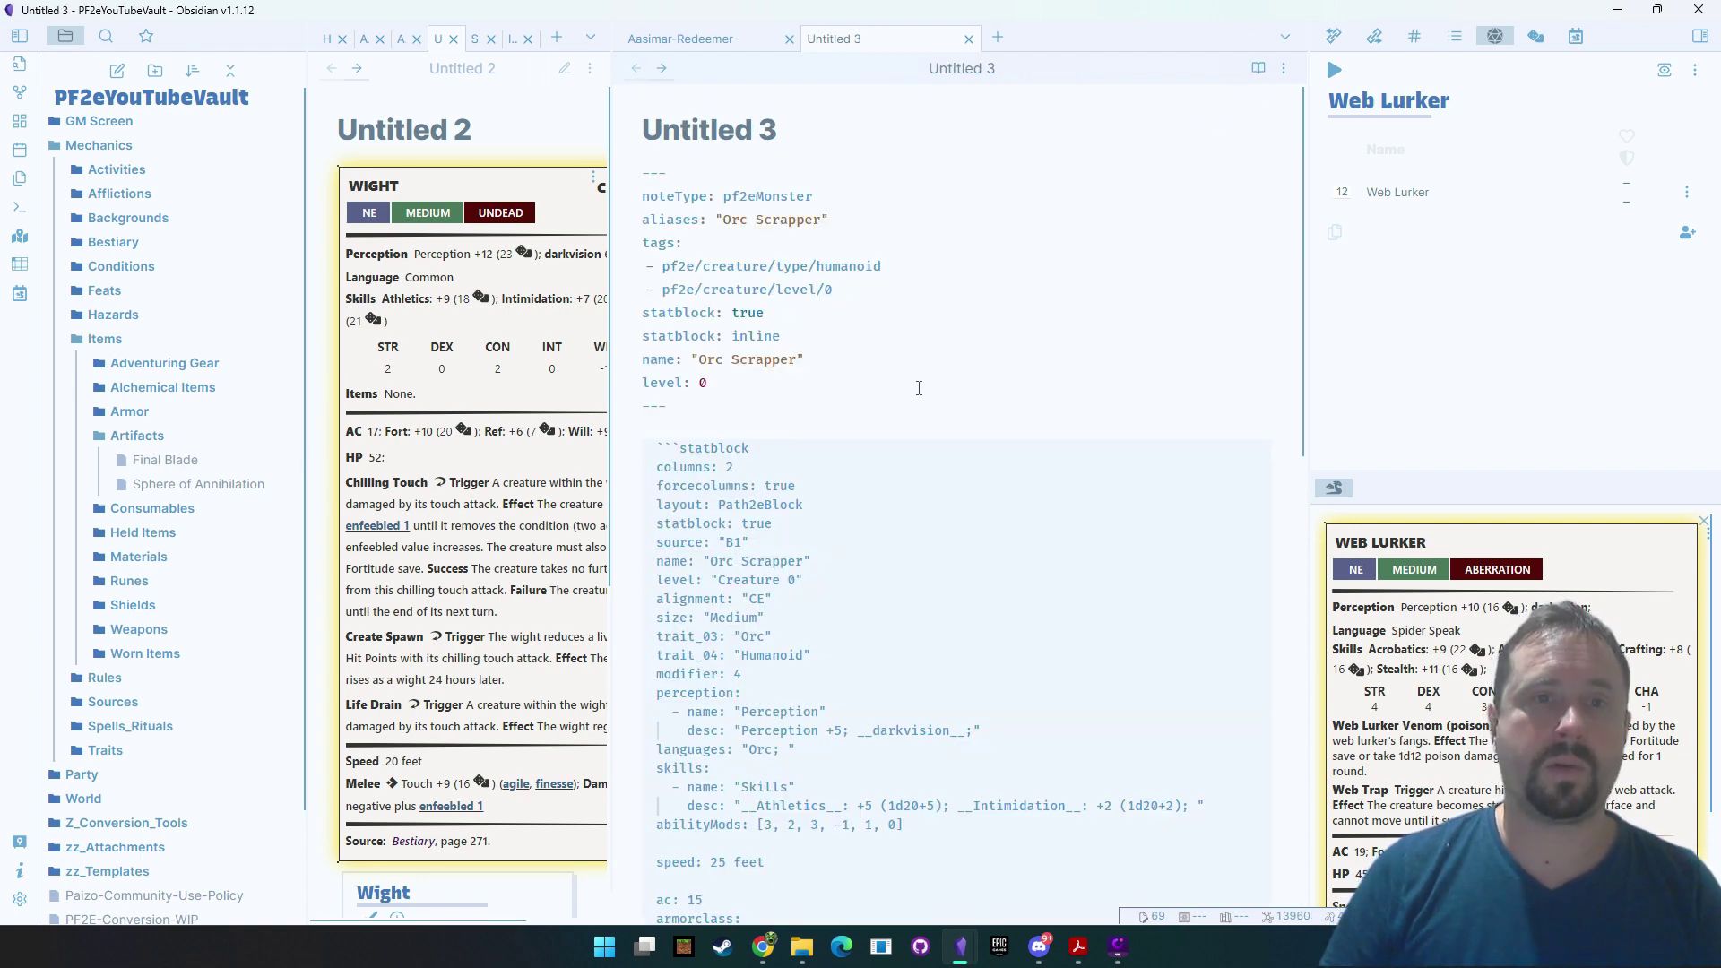
key("ctrl+a")
key("ctrl+v")
scroll(1091, 134, "down", 1)
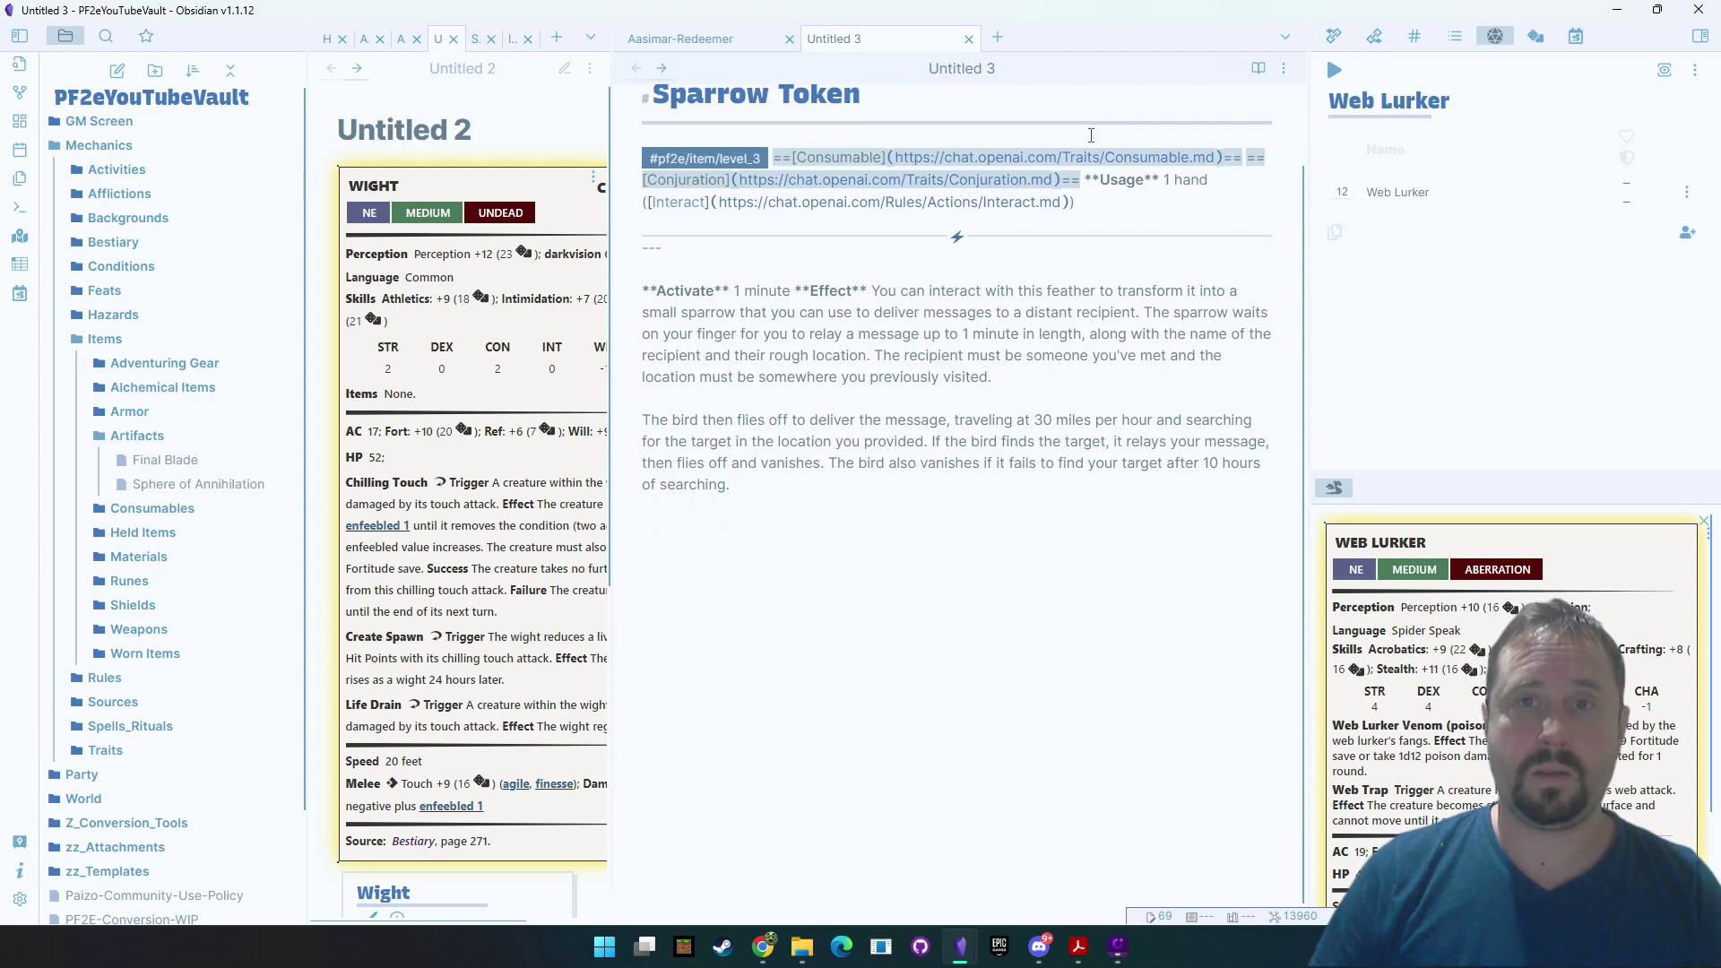
left_click(1257, 68)
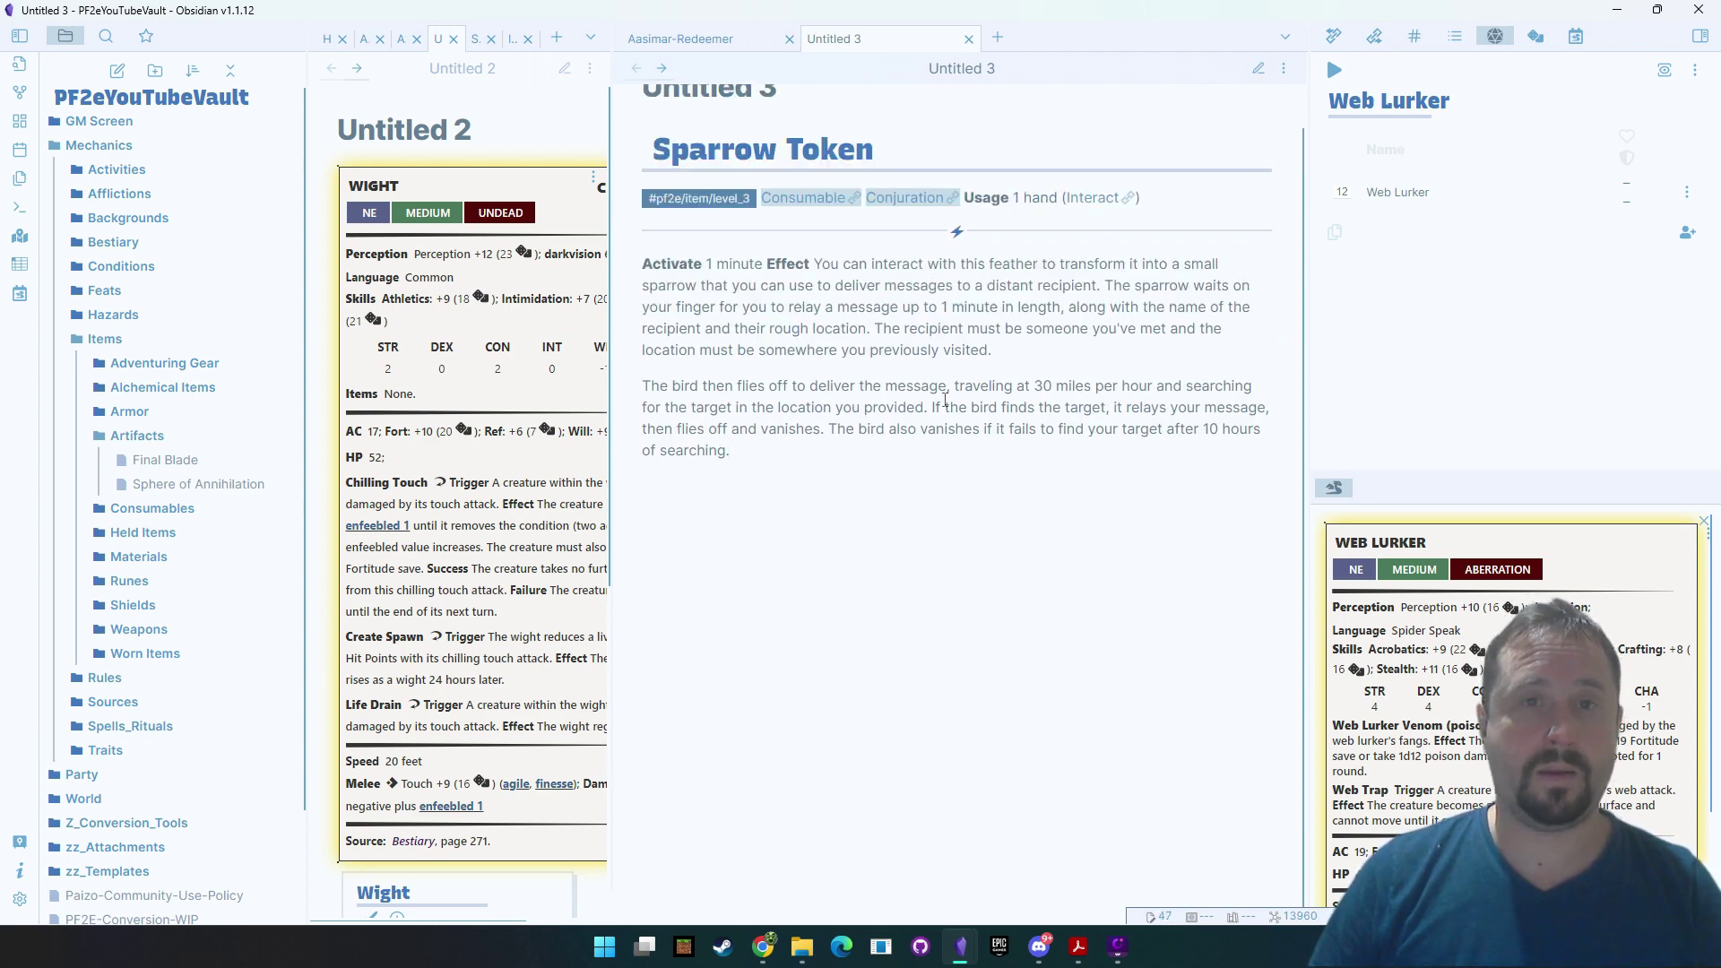
scroll(946, 547, "up", 1)
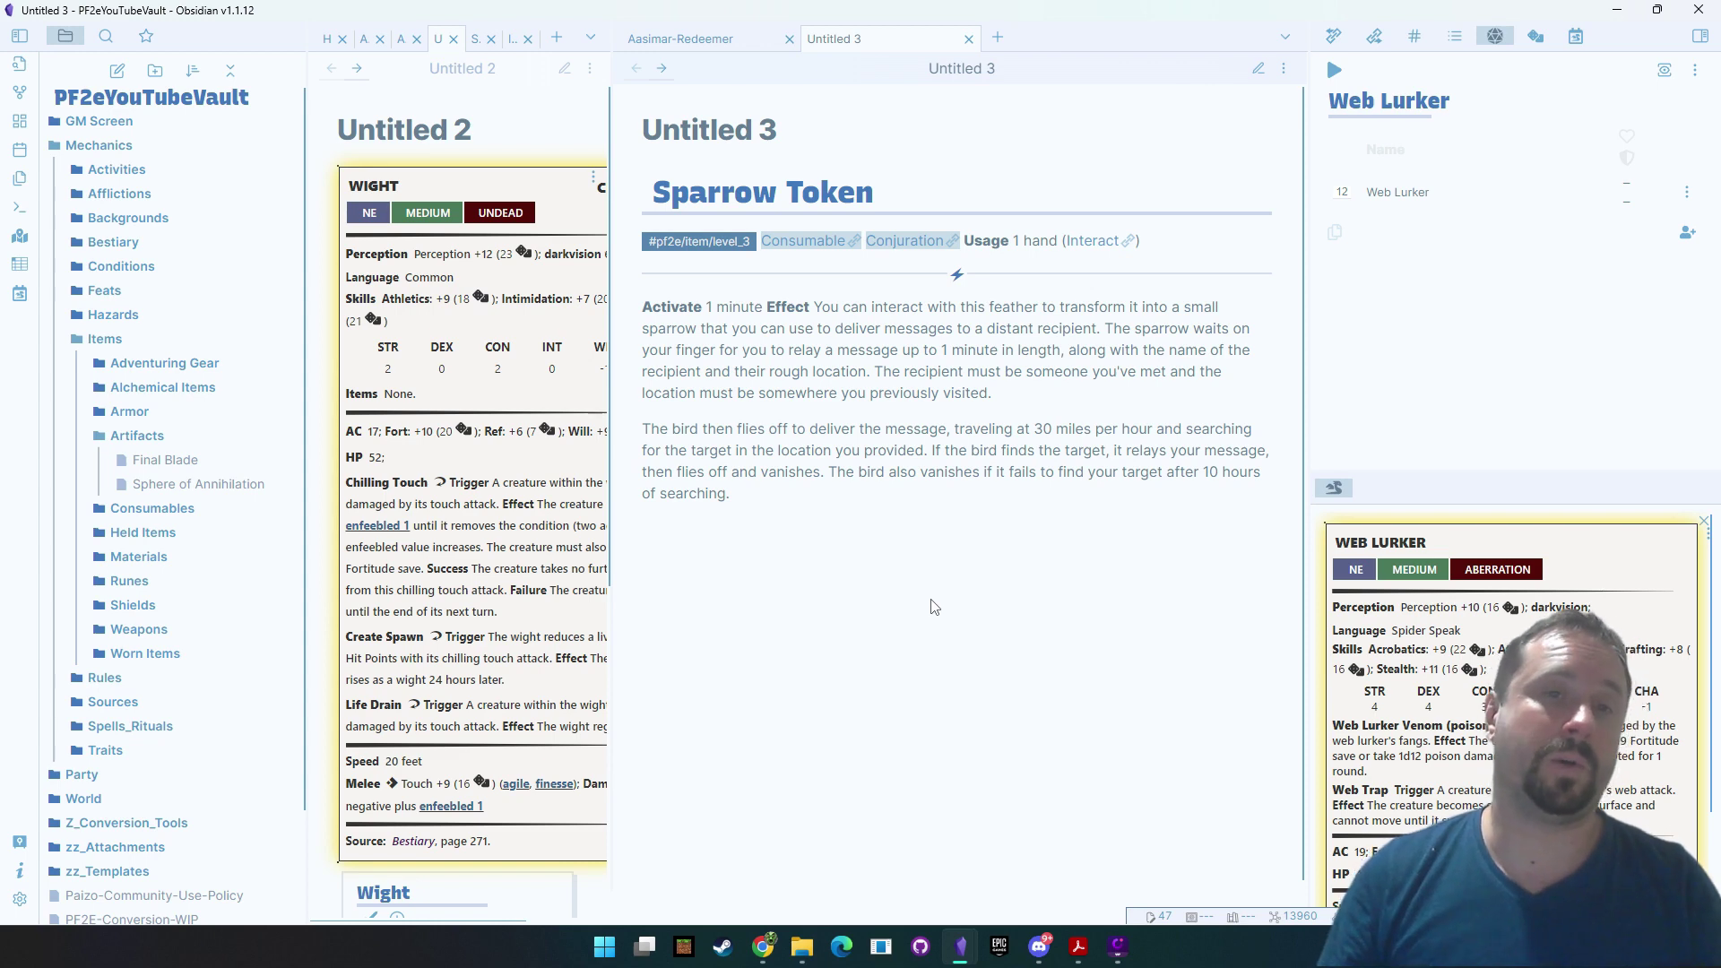
Return the Untitled 3 note to editing view and move the Effect text onto its own line below Activate
left_click(1258, 68)
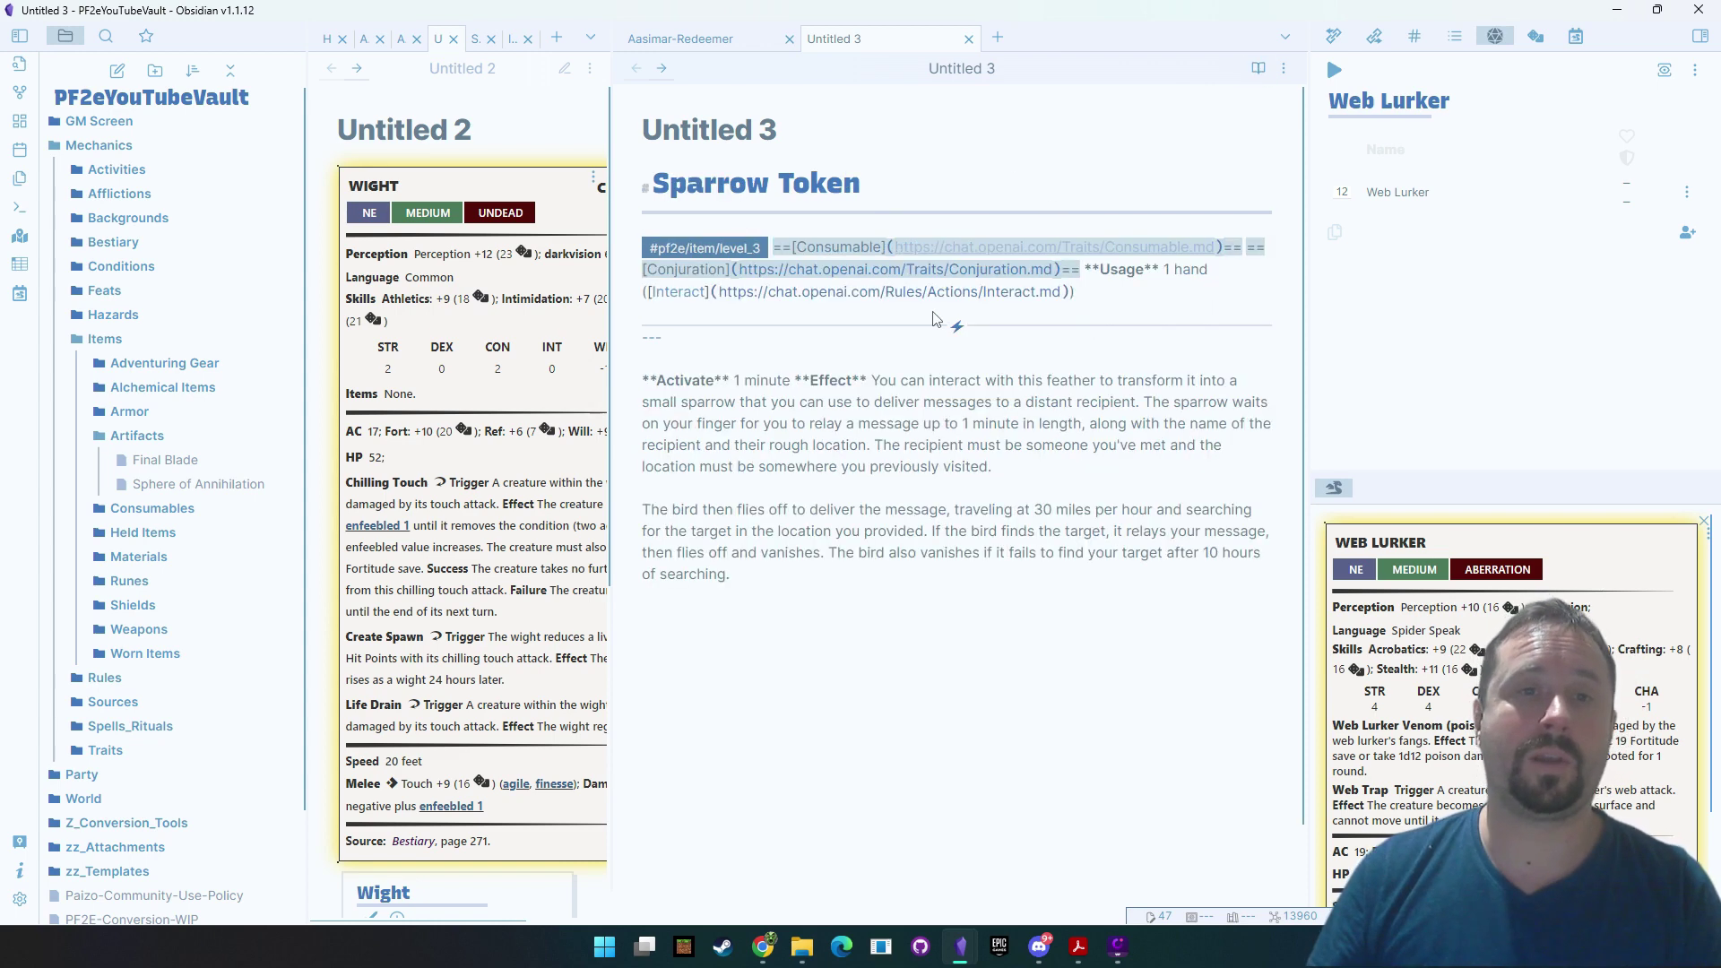
left_click(796, 380)
key("Return")
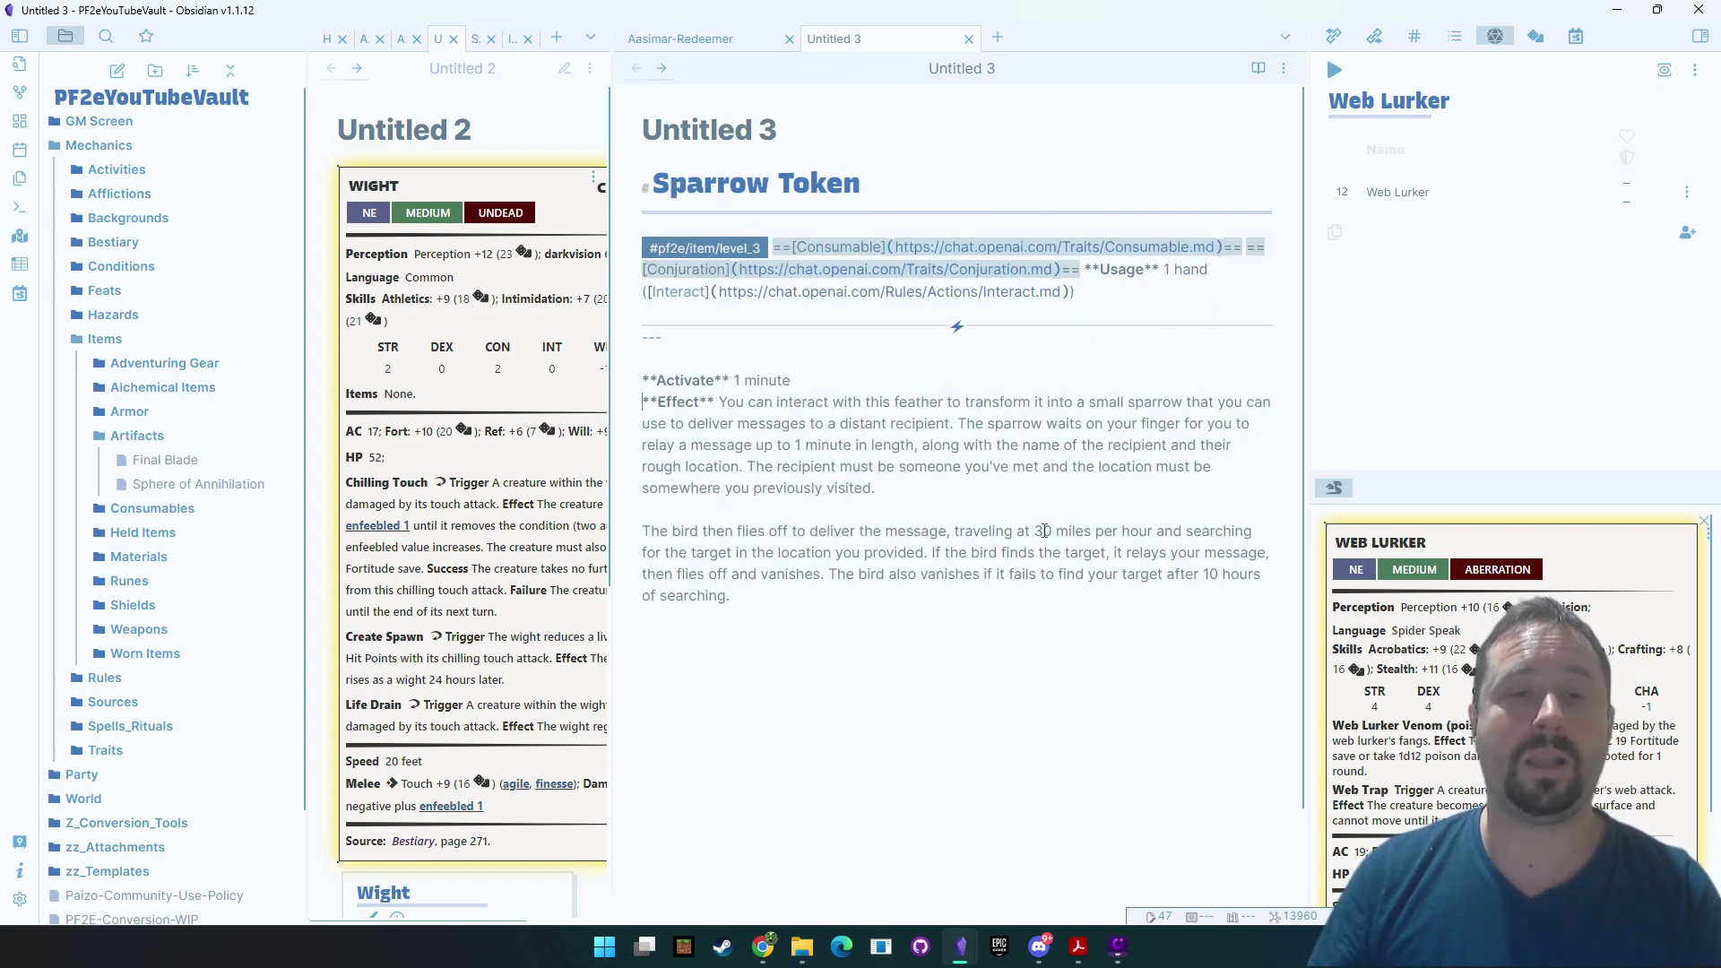
left_click_drag(877, 489, 847, 404)
left_click(947, 531)
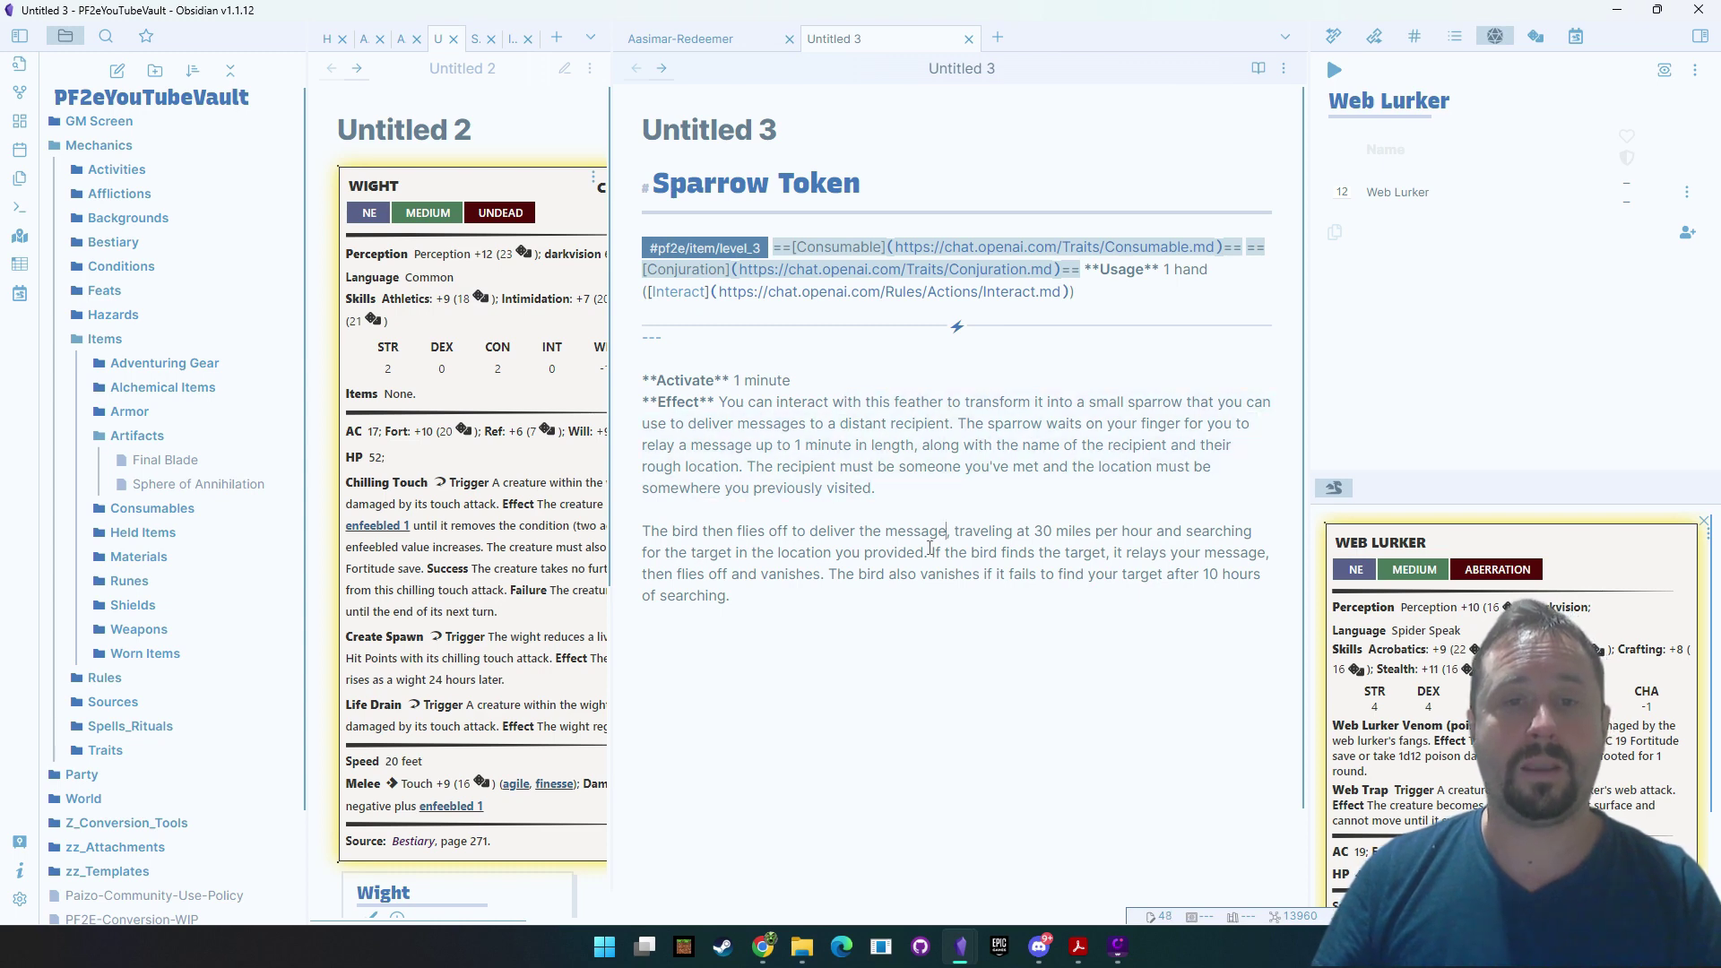
Delete the "Activate 1 minute" line from the Sparrow Token note and show the note in reading view
triple_click(795, 379)
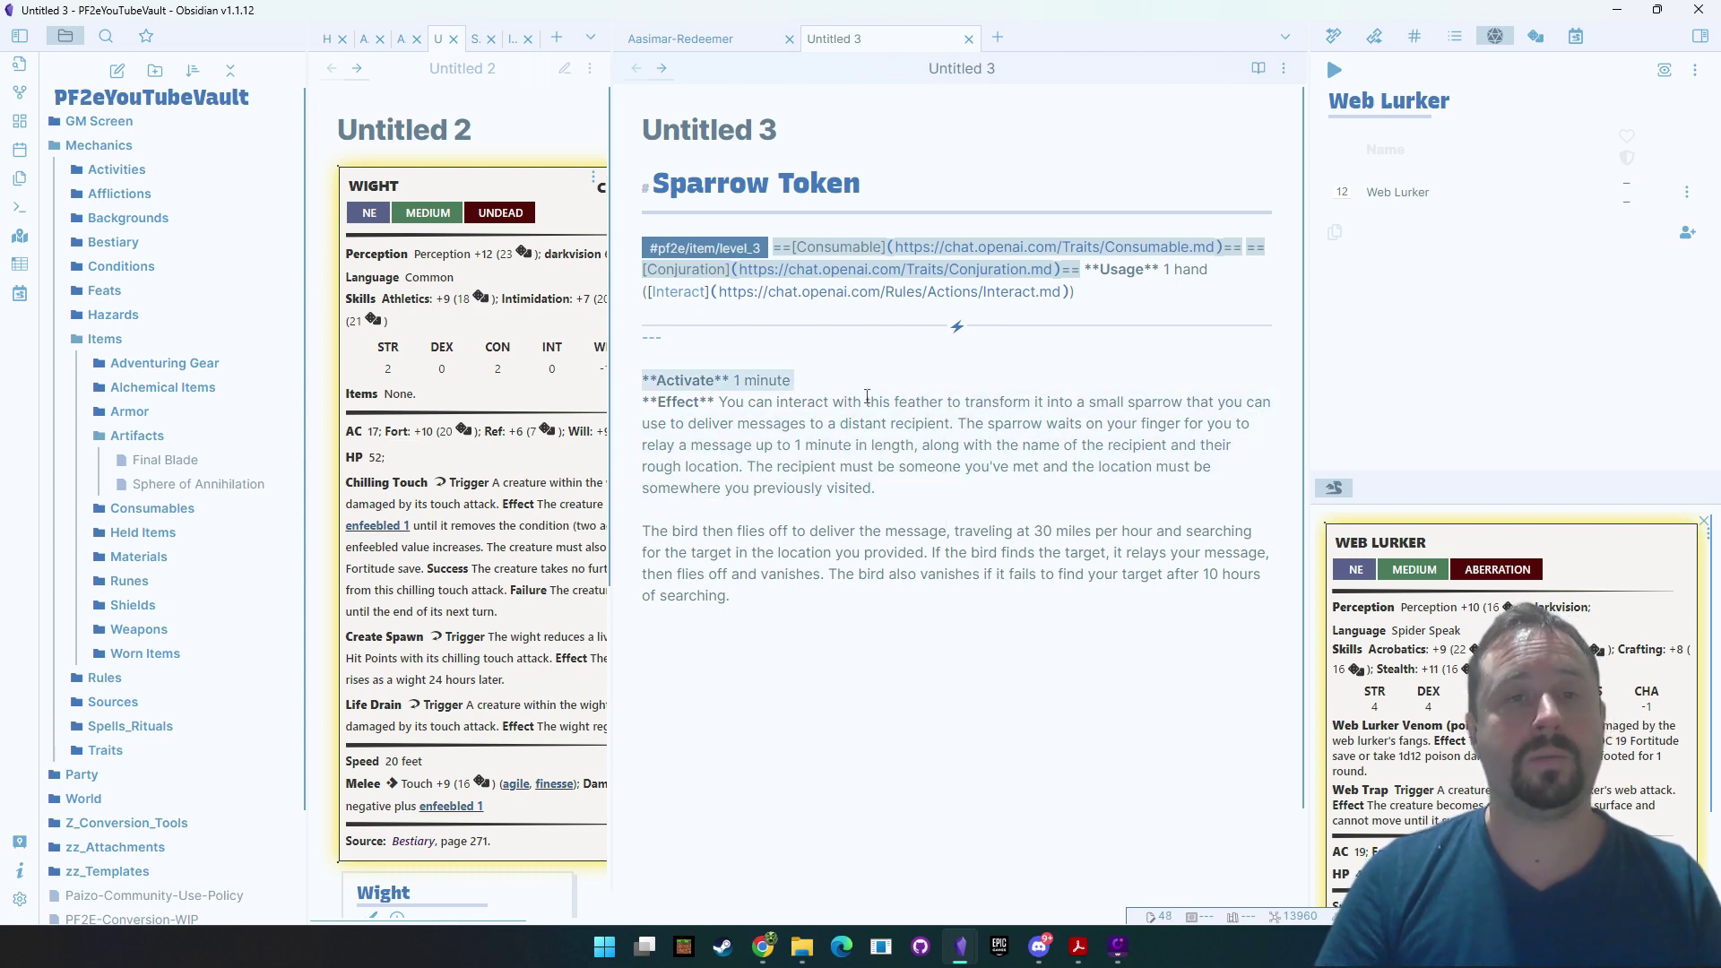
key("BackSpace")
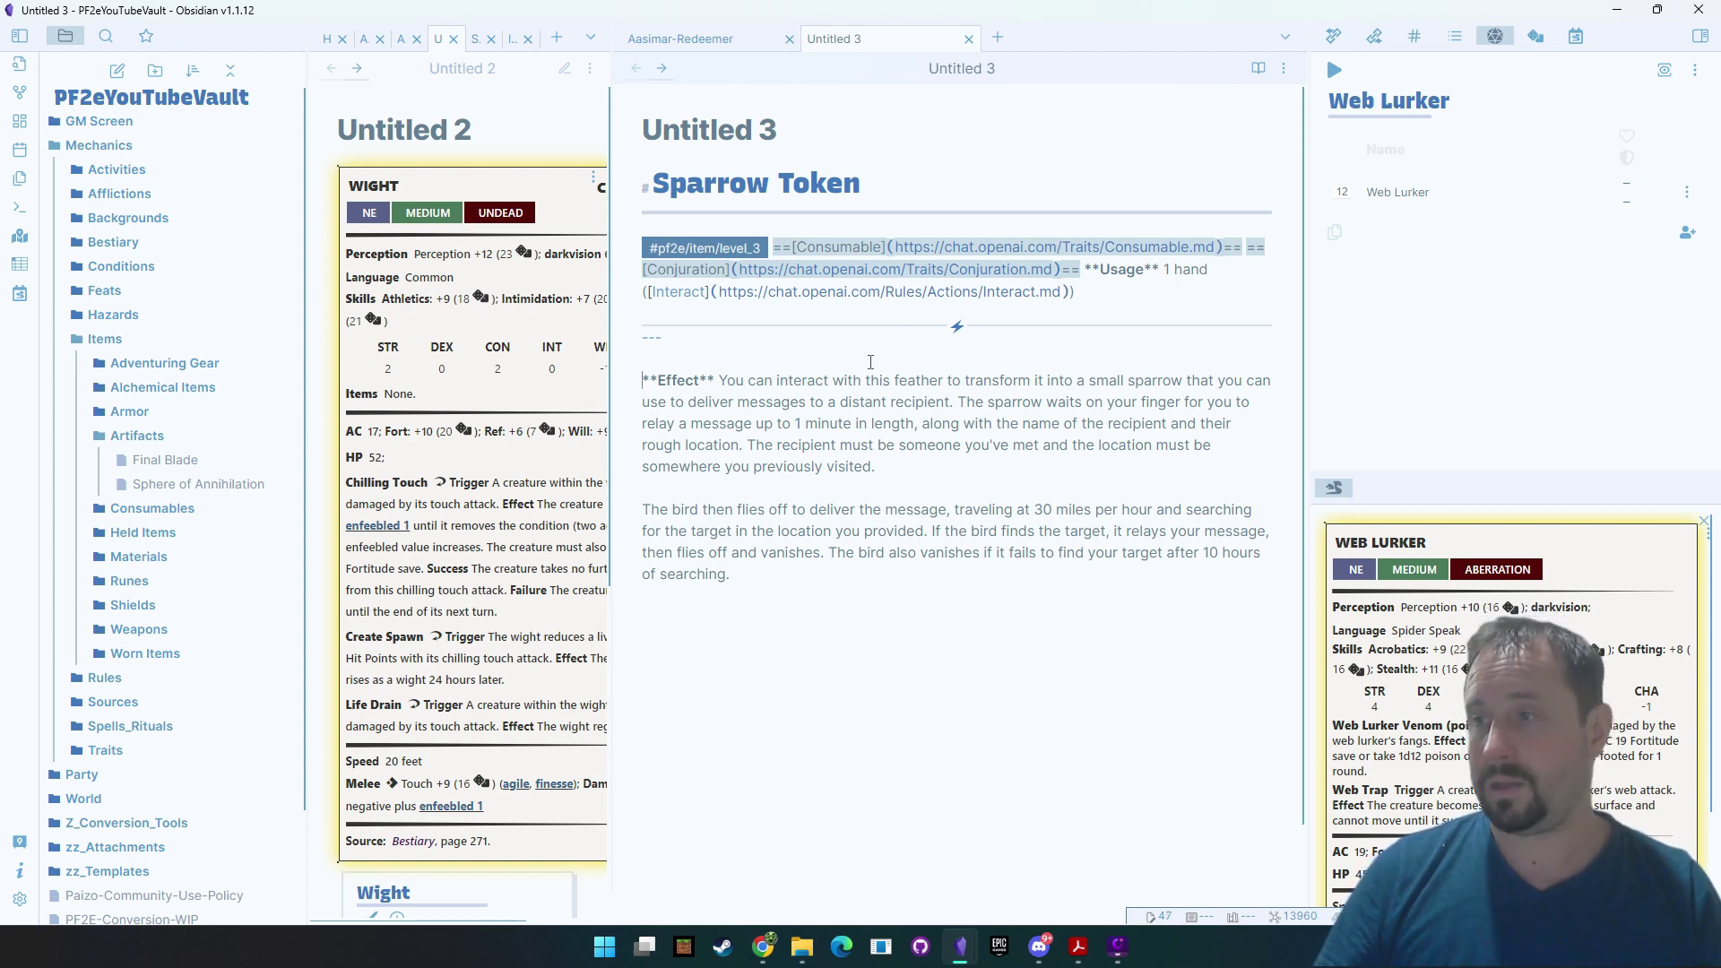
left_click(1258, 68)
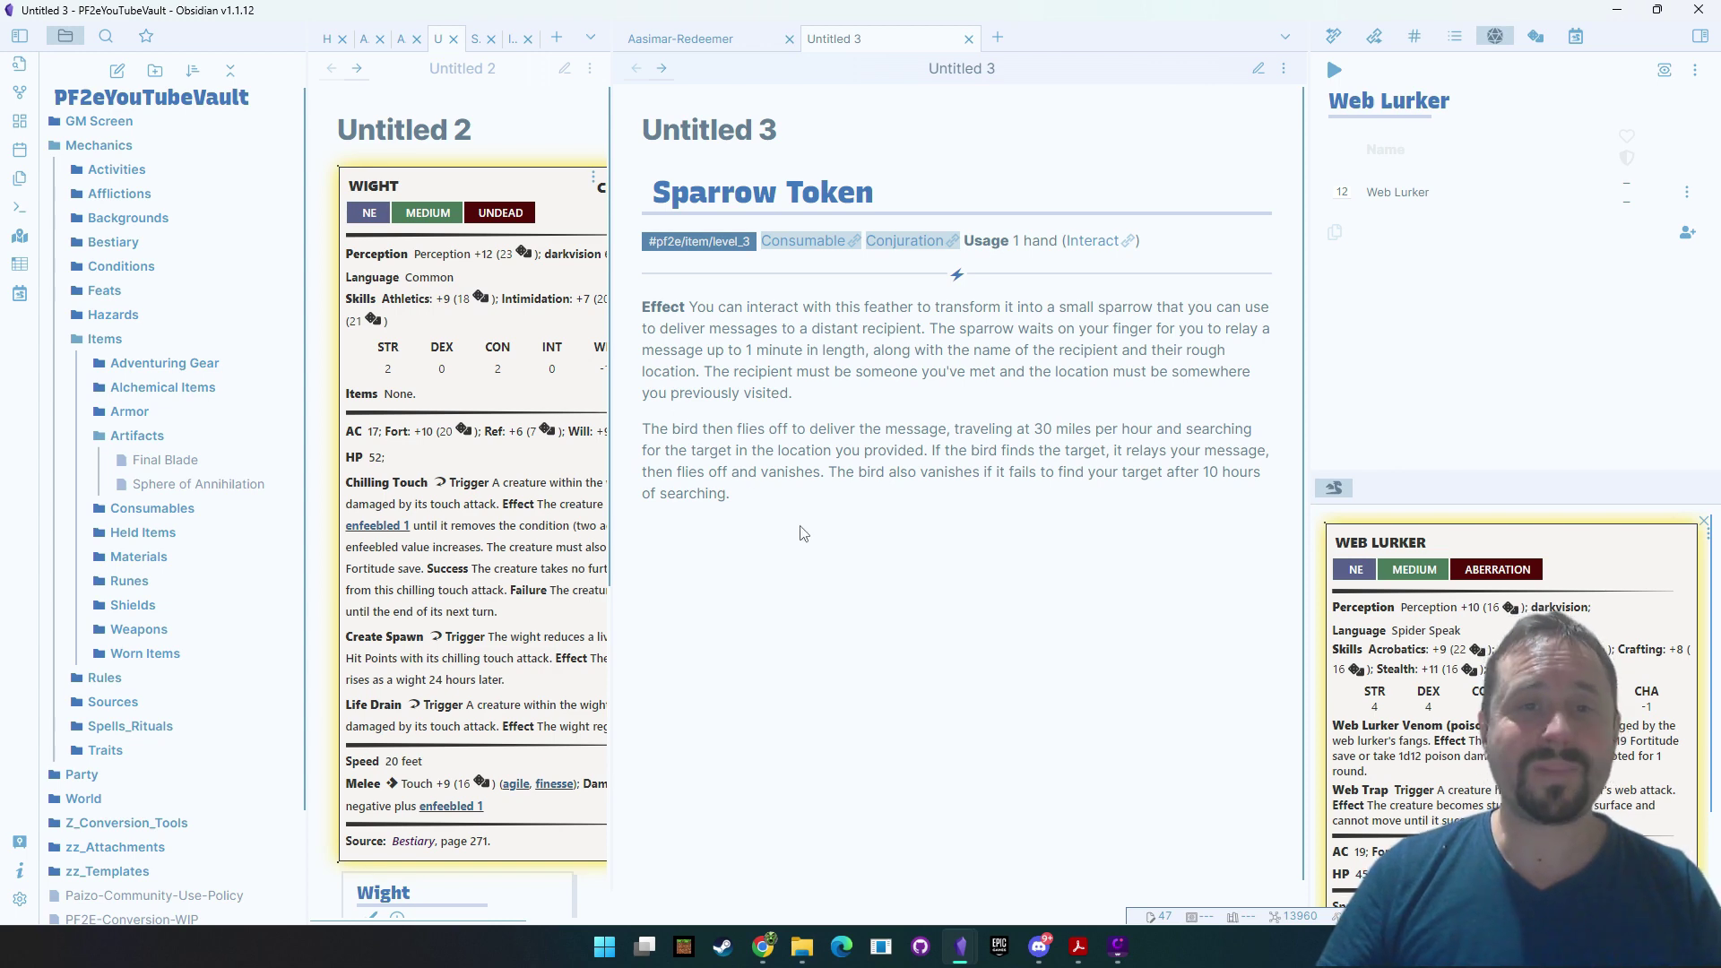
Switch to ChatGPT in Chrome and open the DnD 5e Adventure Help conversation
left_click(763, 942)
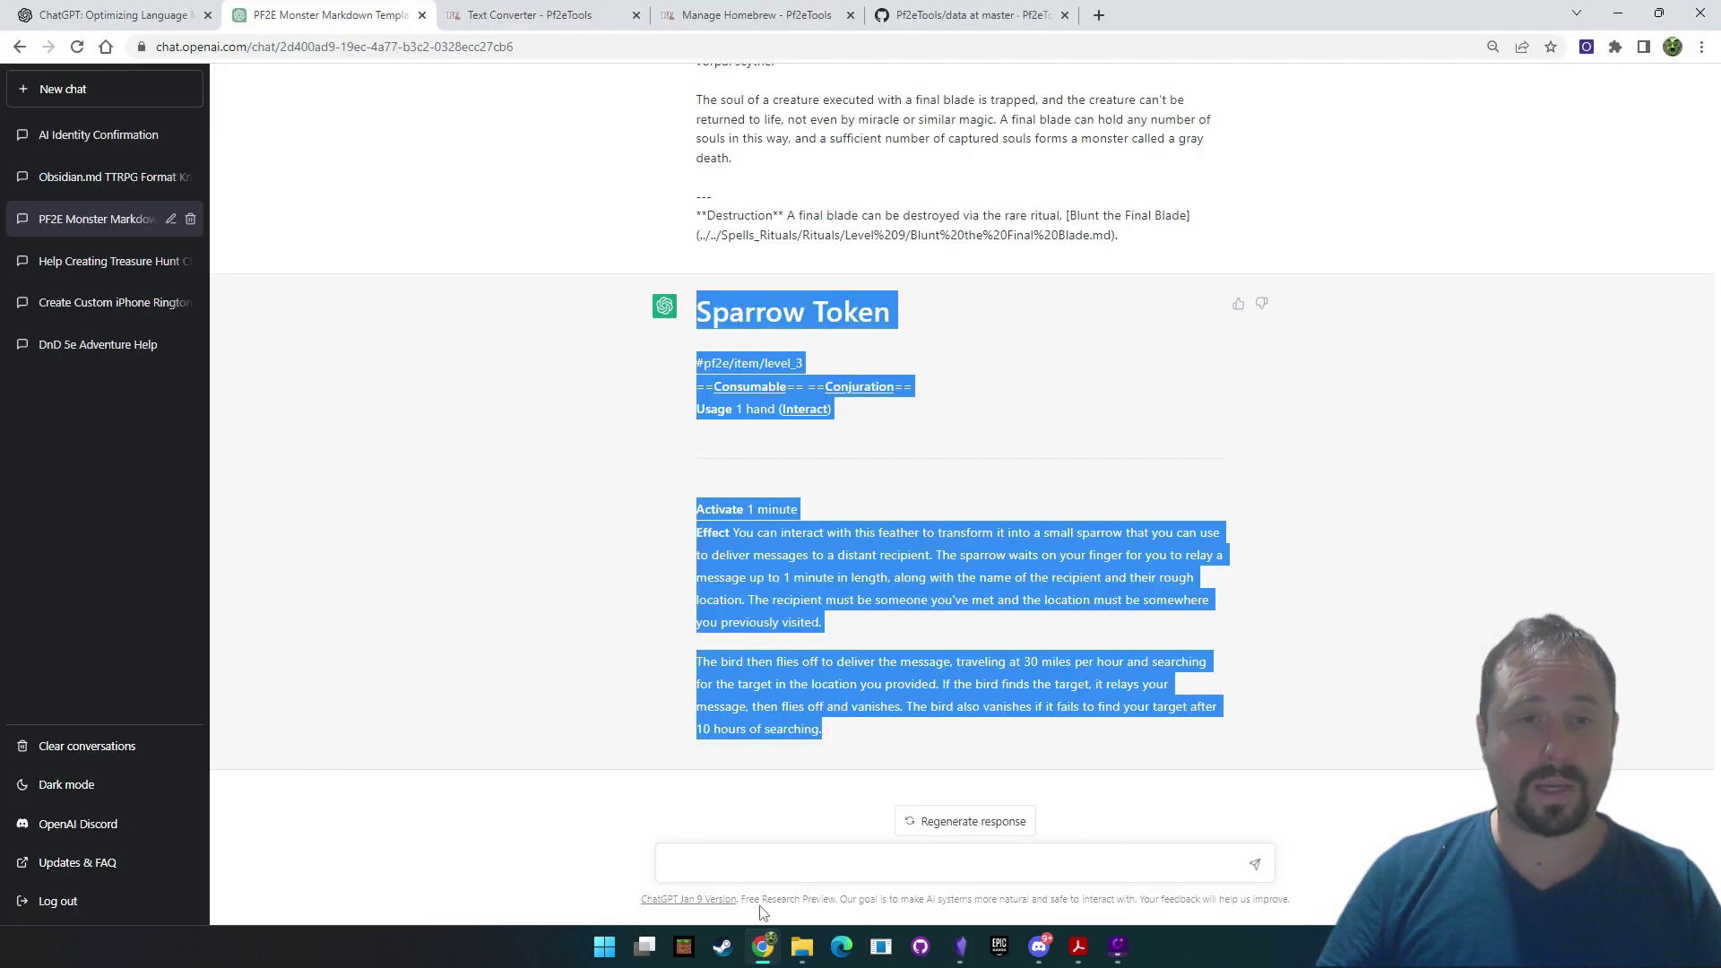
left_click(789, 861)
left_click(50, 344)
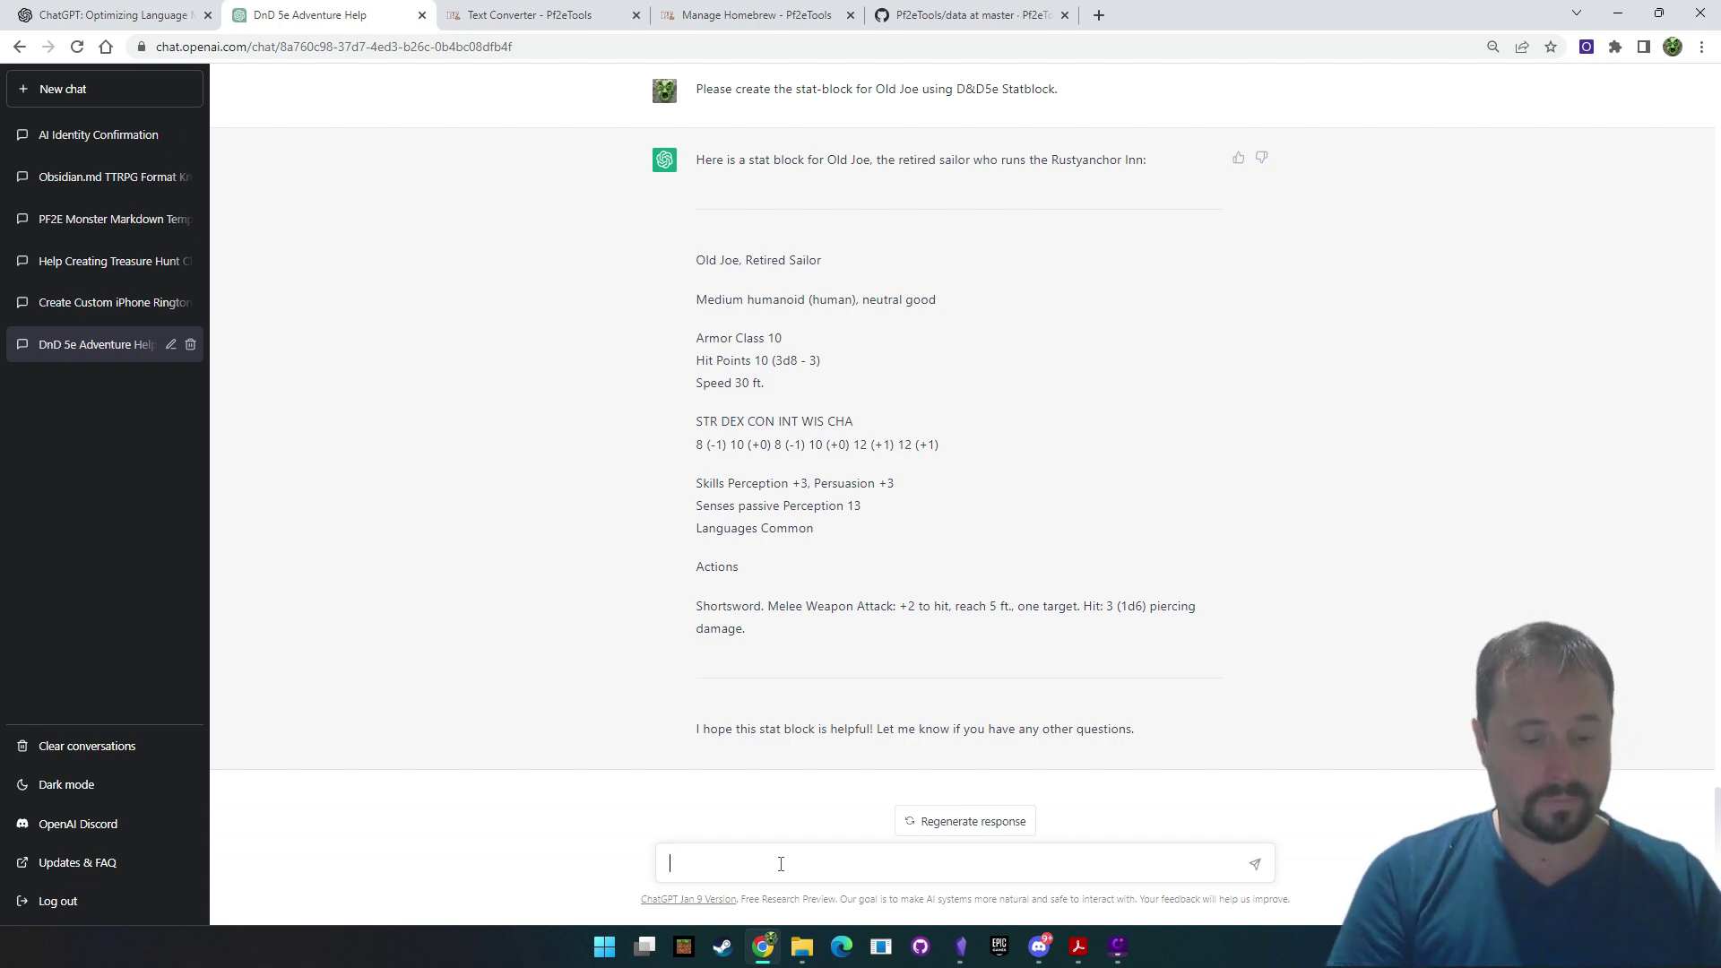
Begin a prompt: "My players enter a small shop that sell's alchemy items. Can you please tell me who runs the shop."
type("My players enter a")
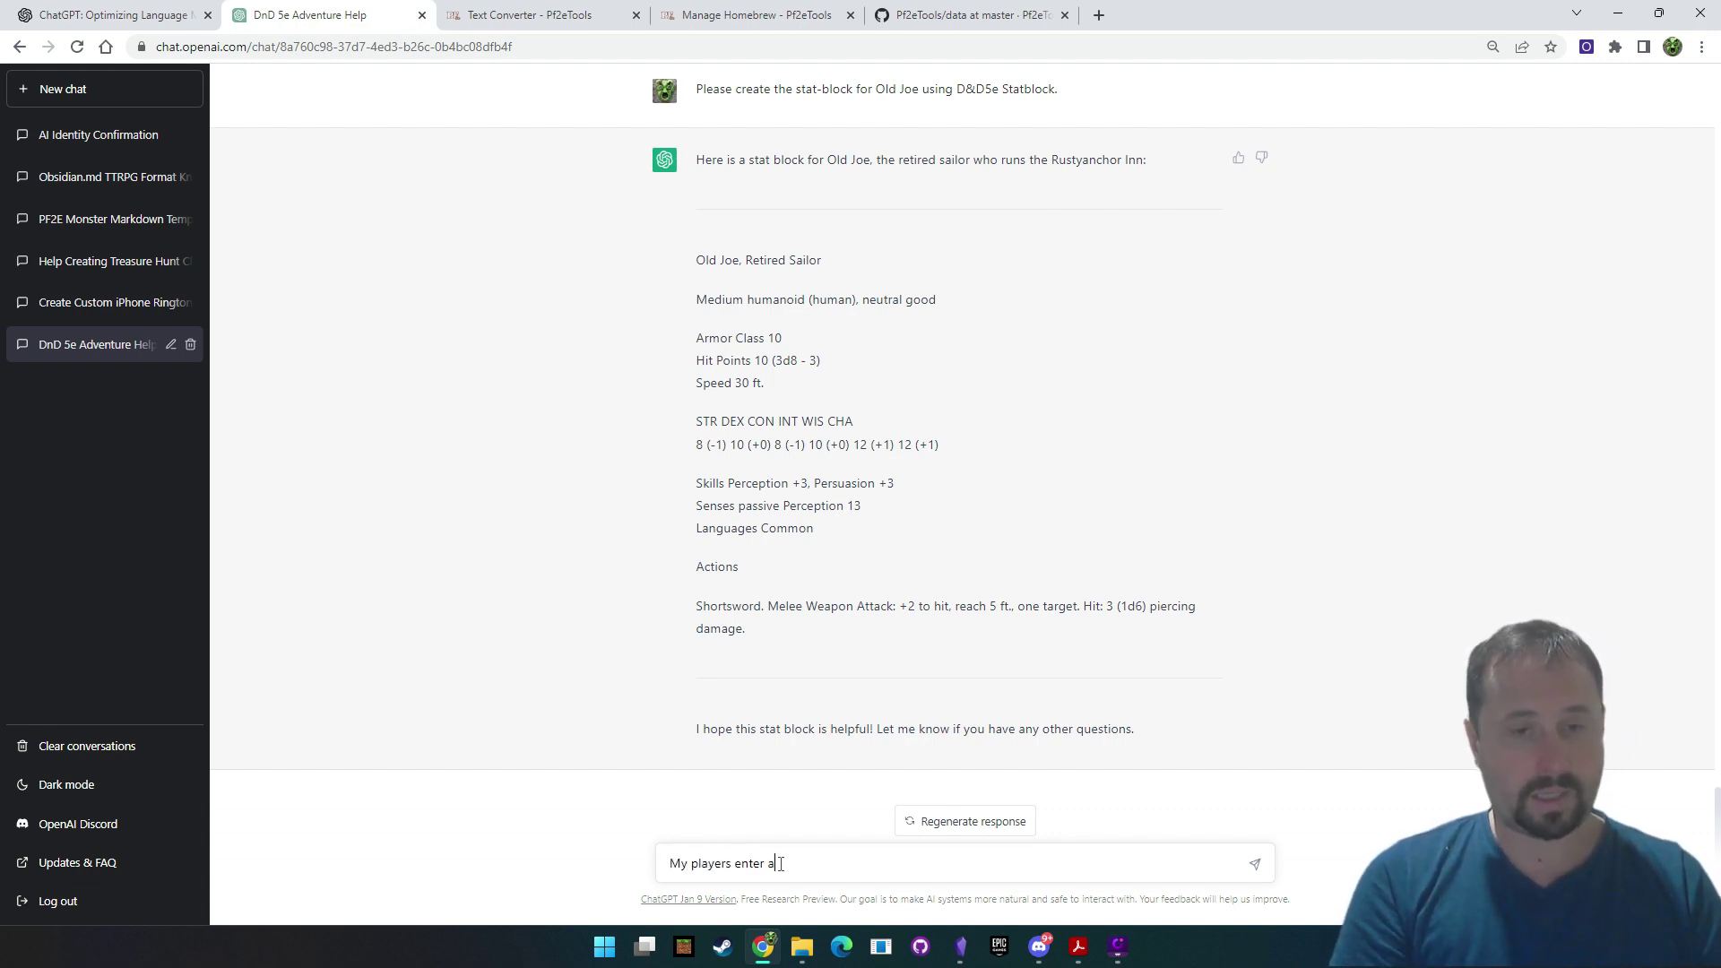
type(" small ")
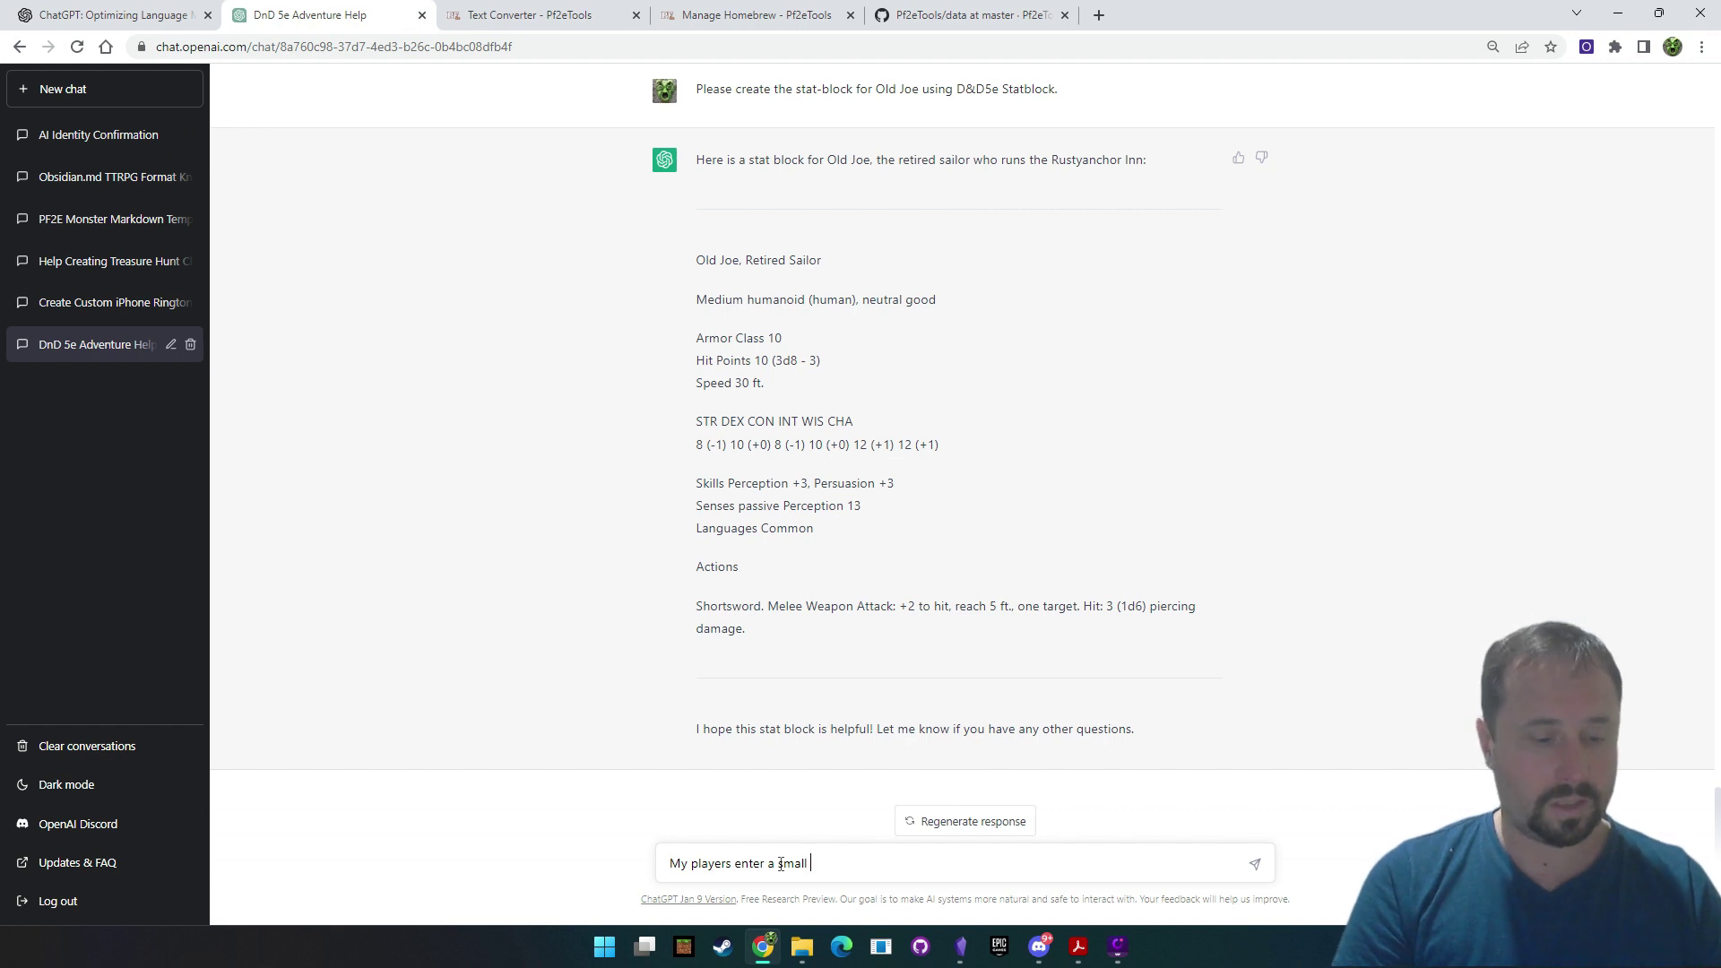
type("shop that sell")
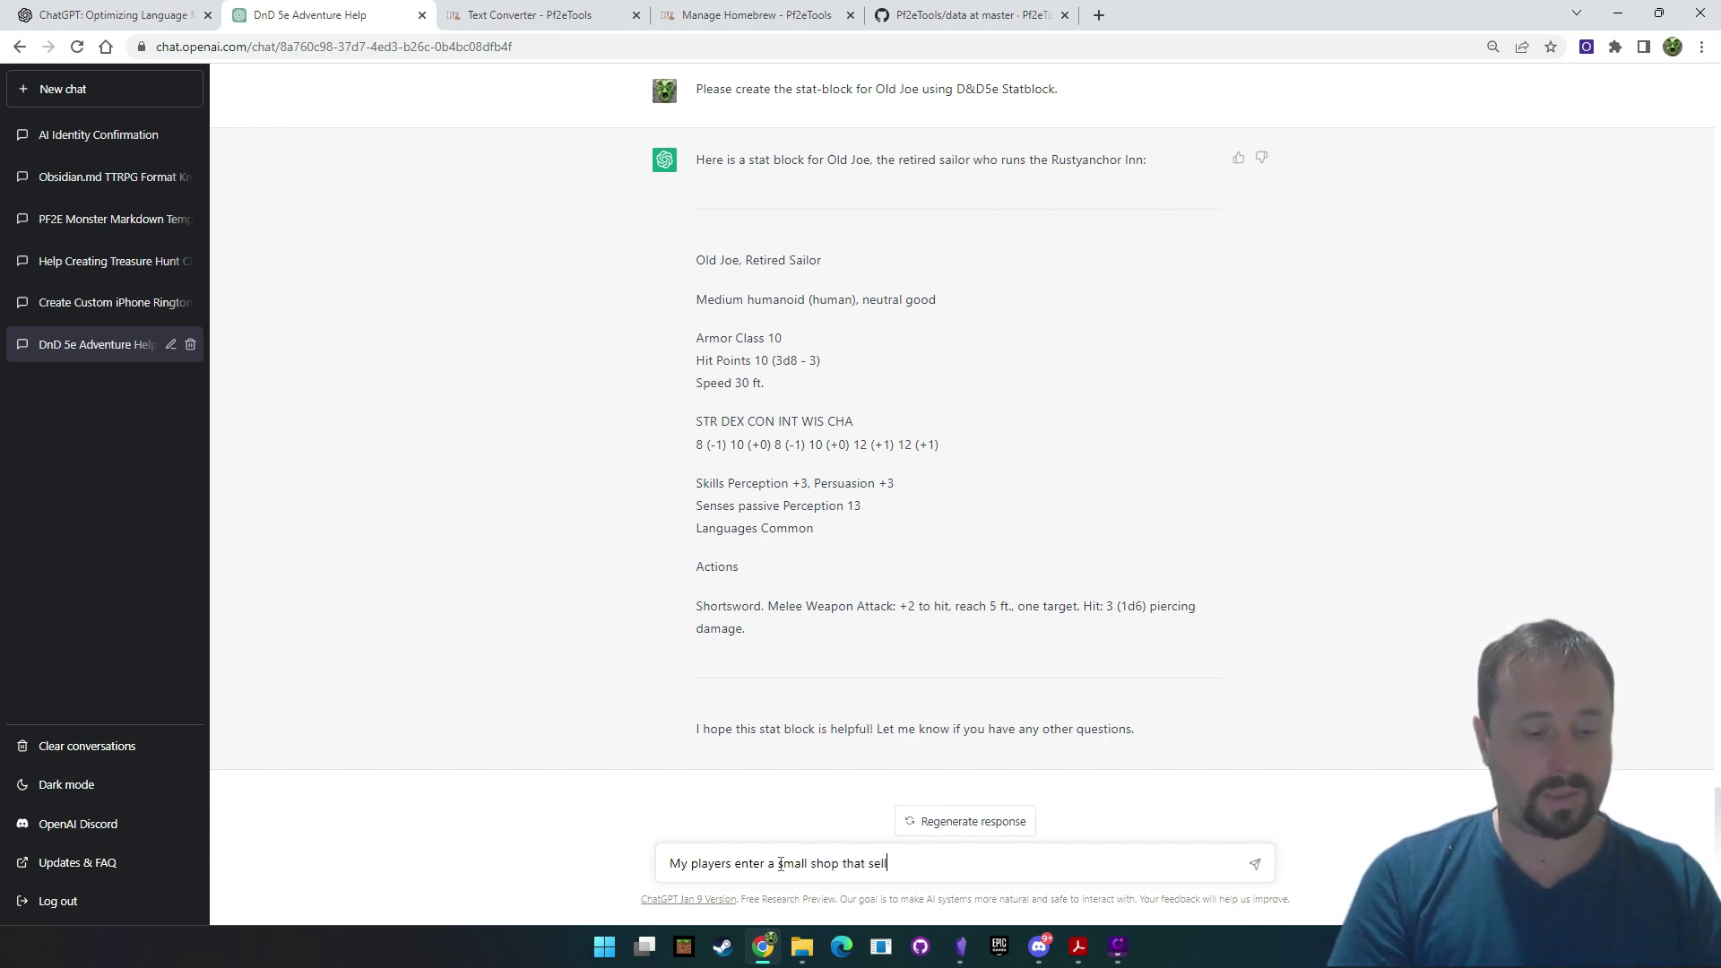
type("'s alchemy")
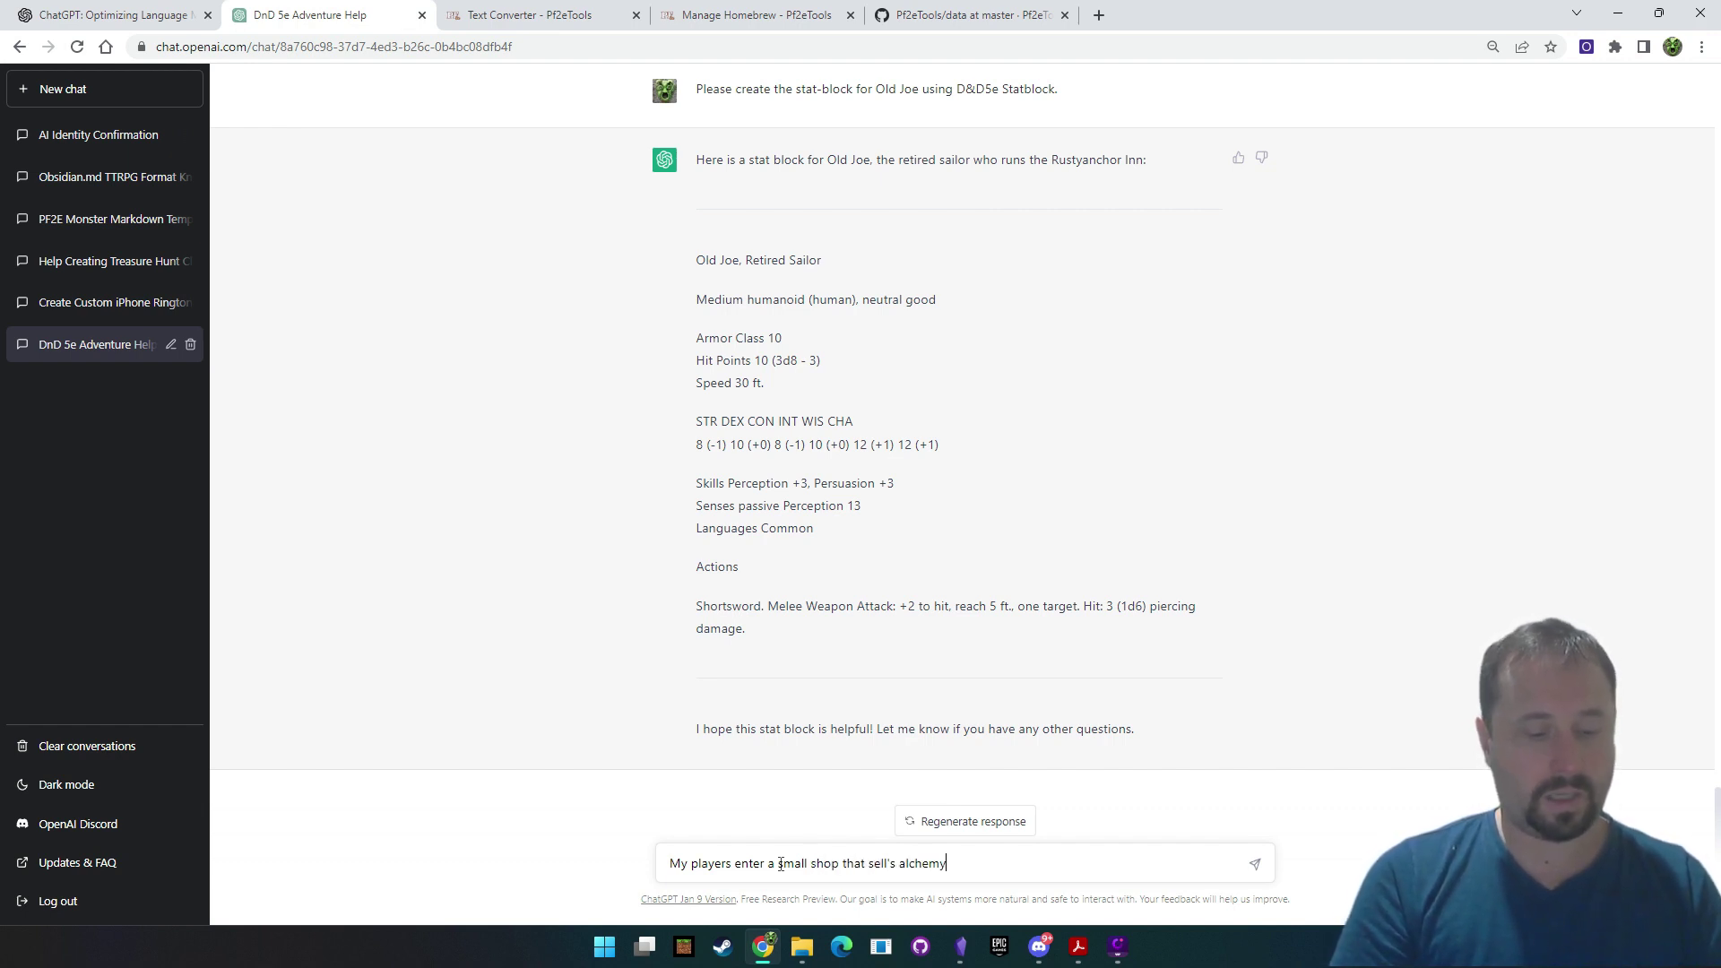
type(" items. Can y")
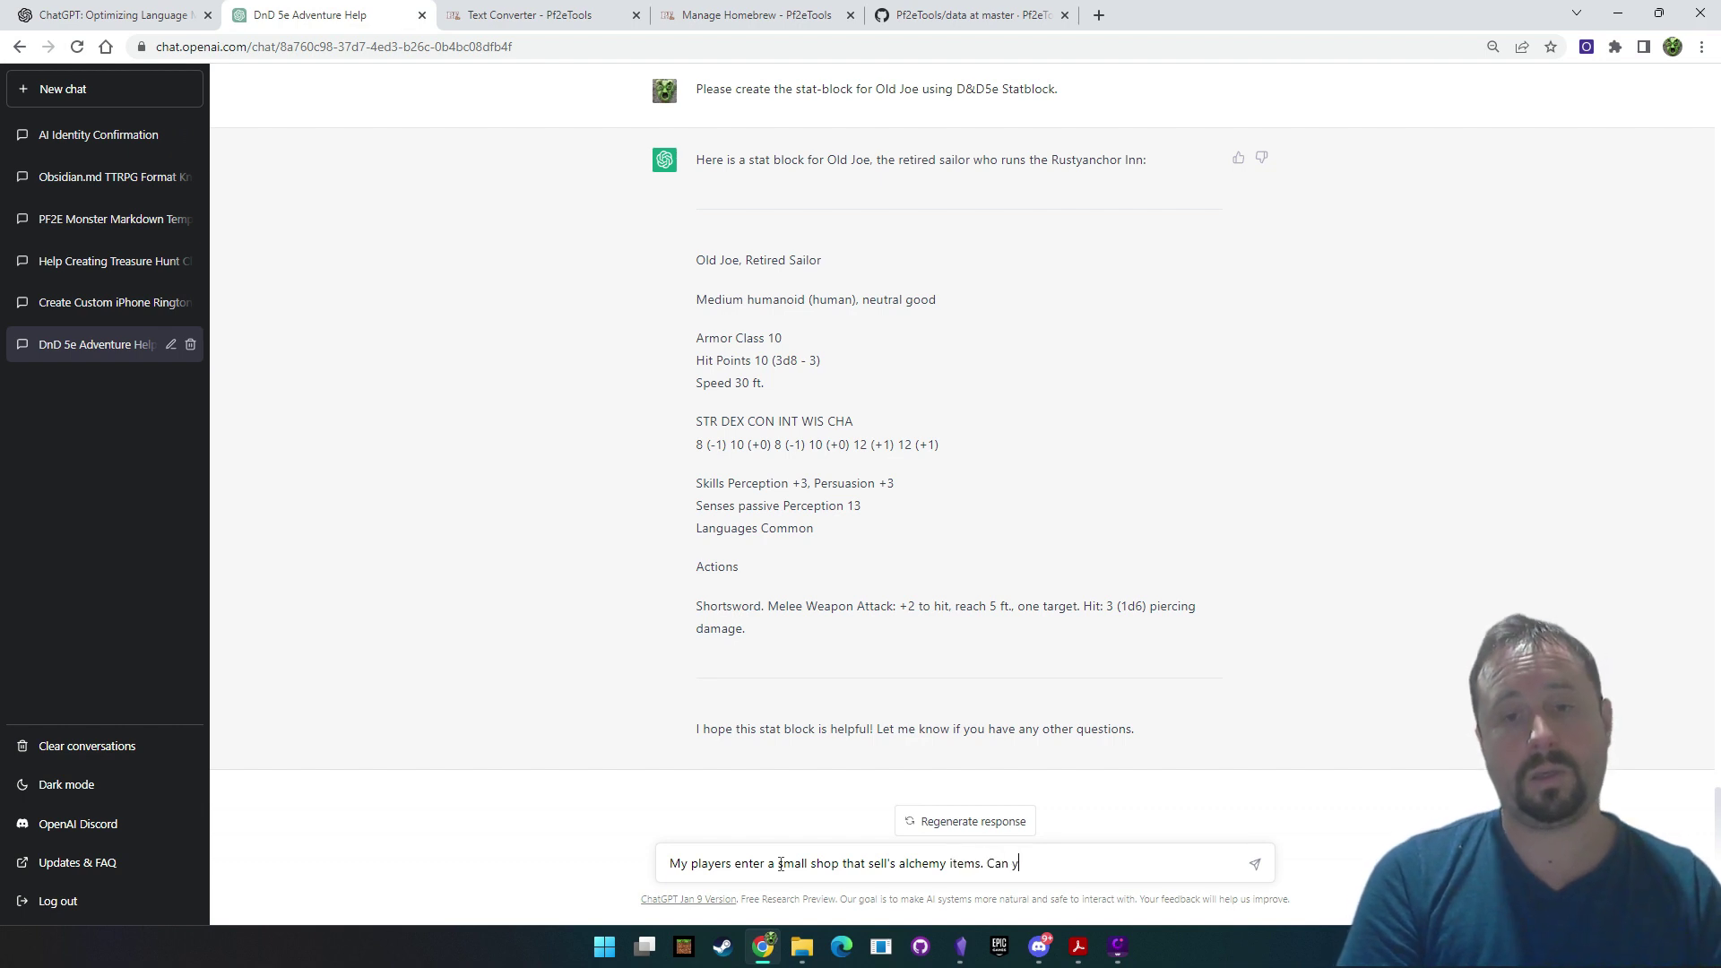
type("ou please tel")
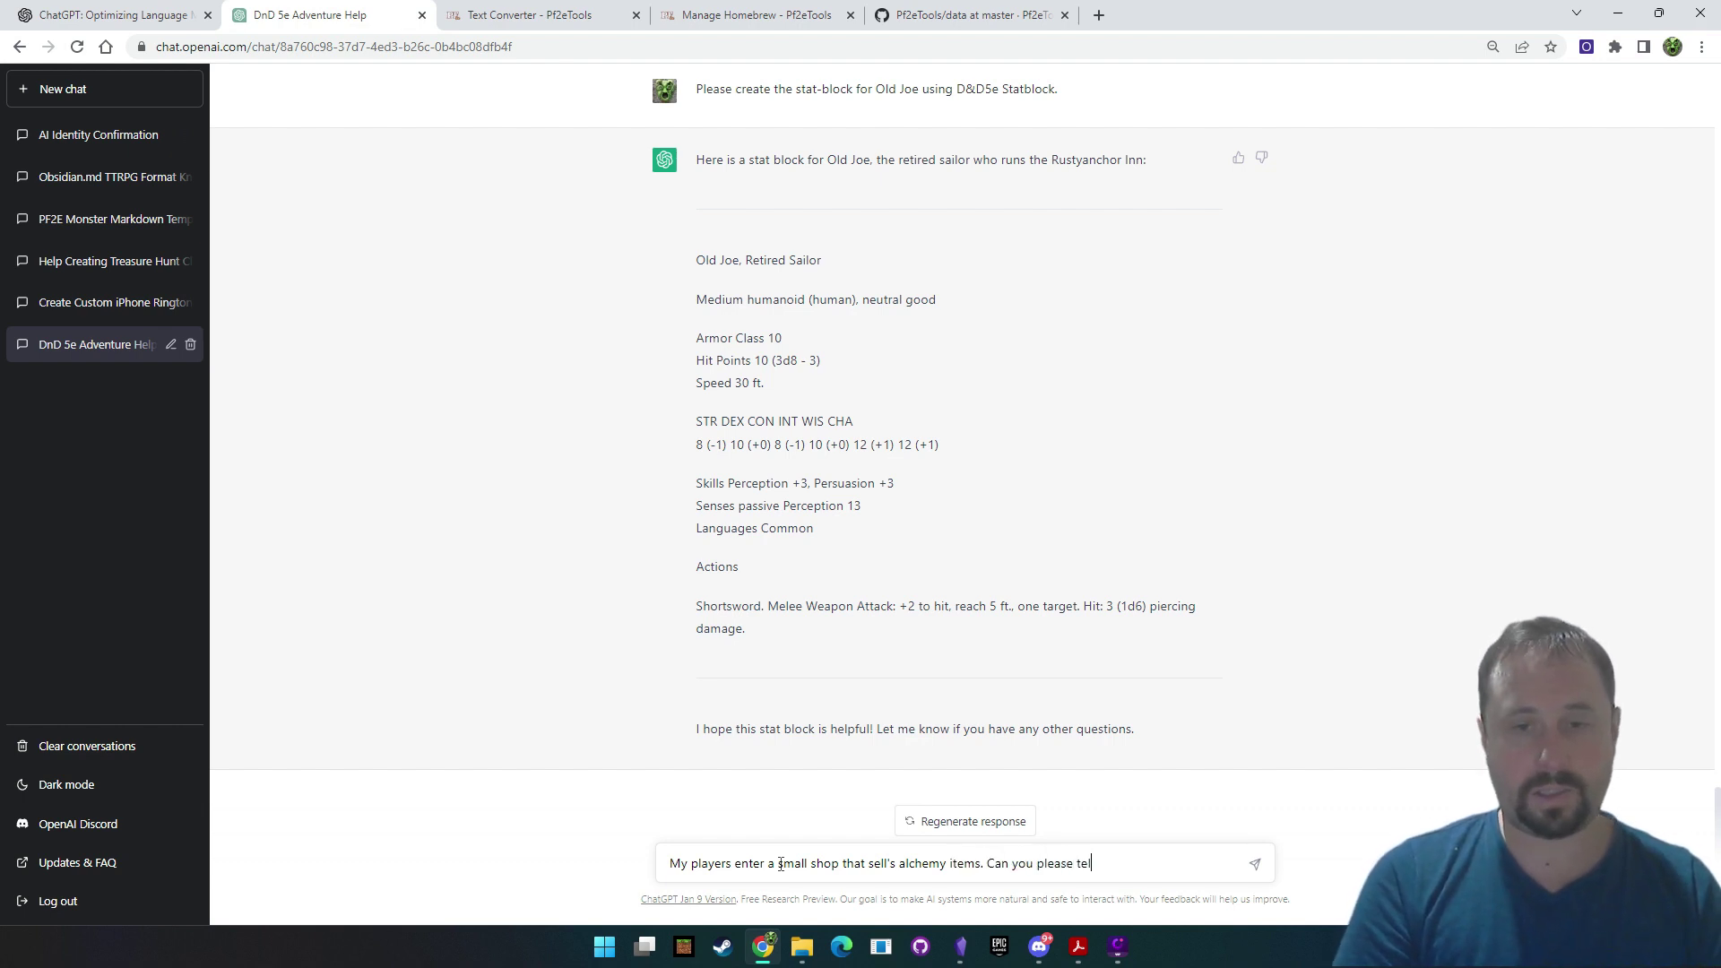
type("l me who ")
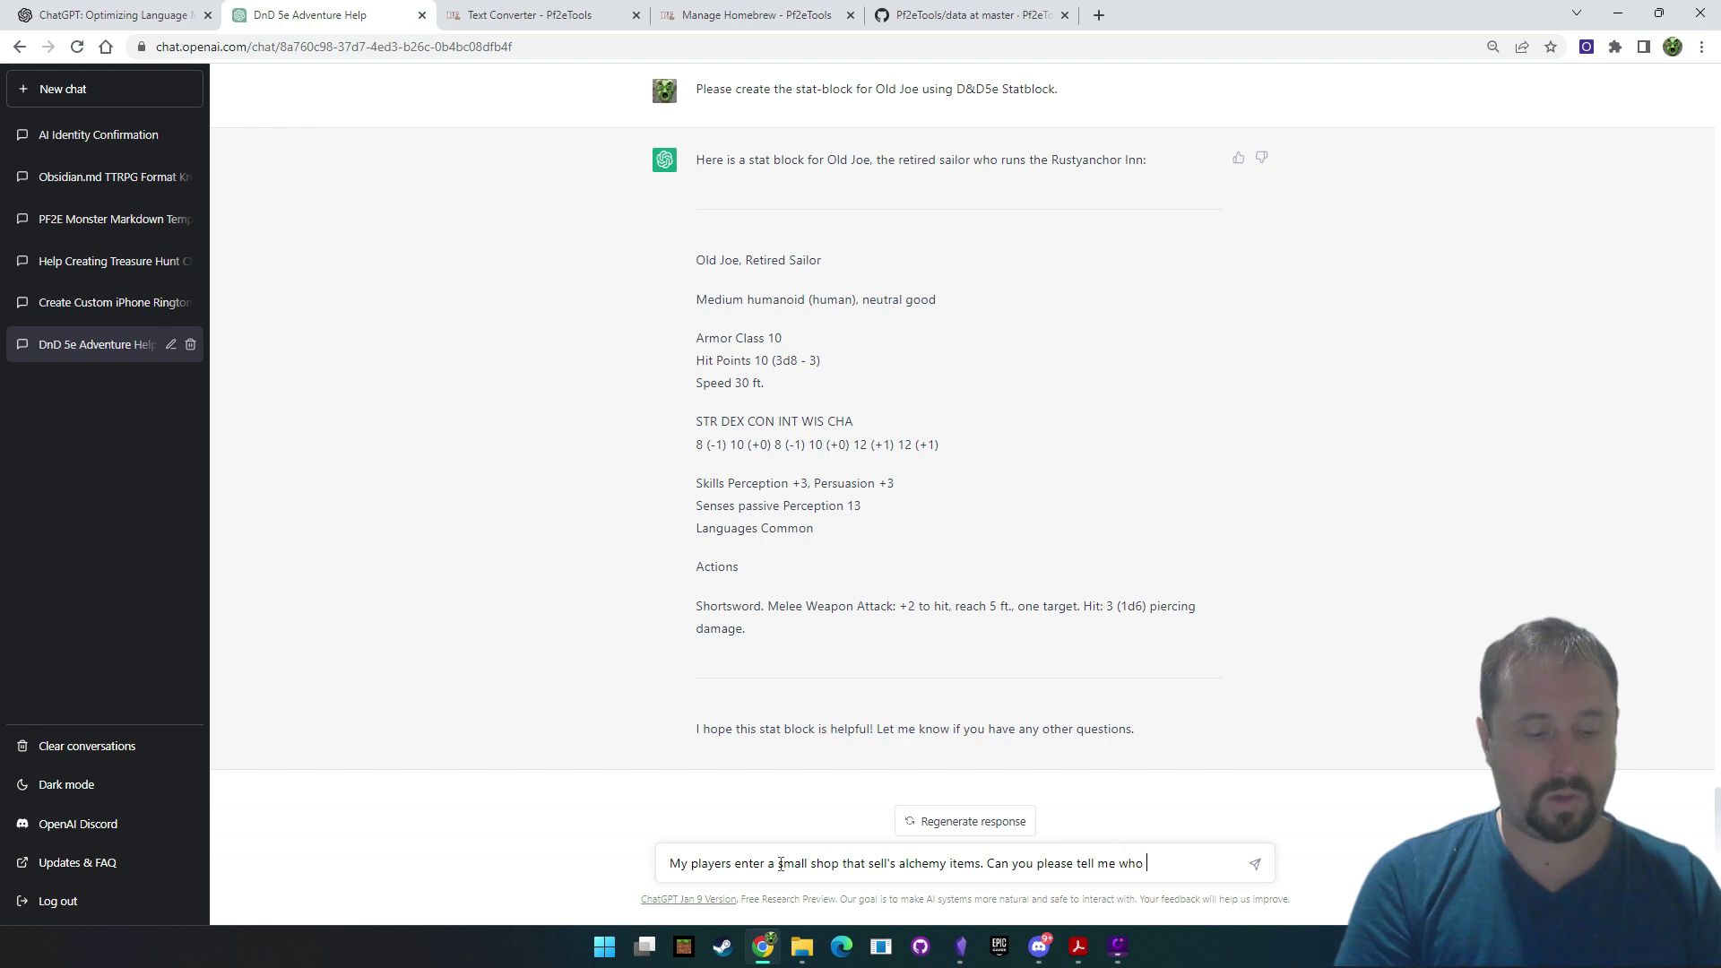
type("runs the sho")
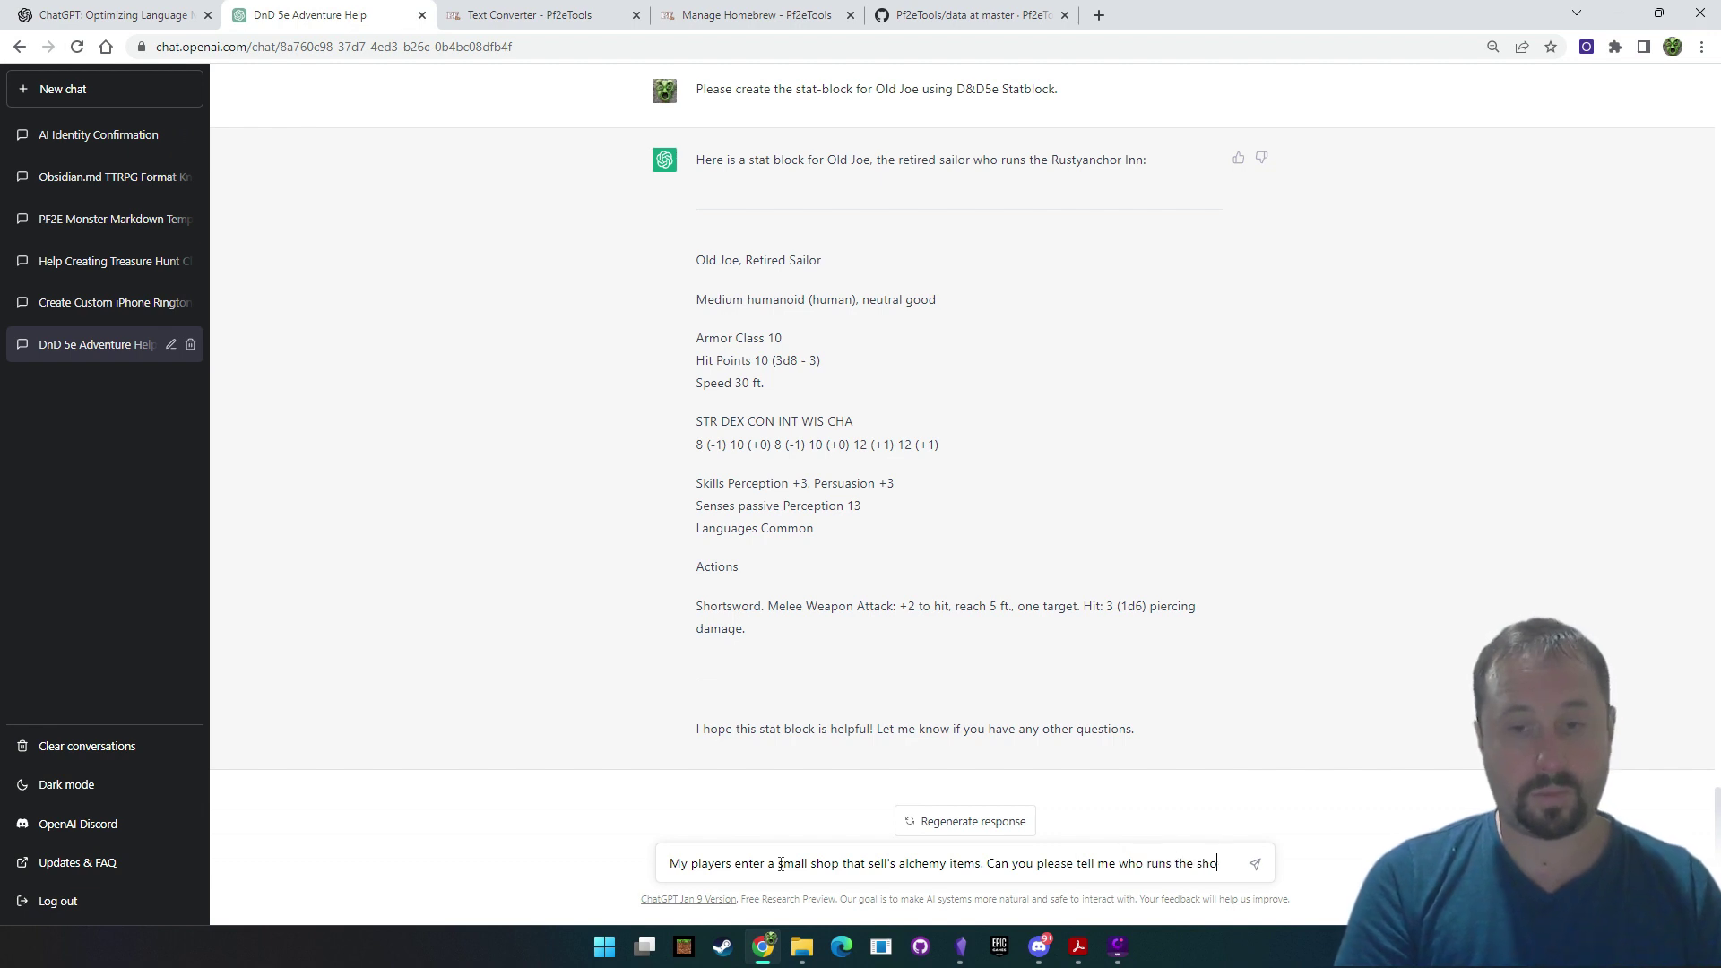
type("p. Is")
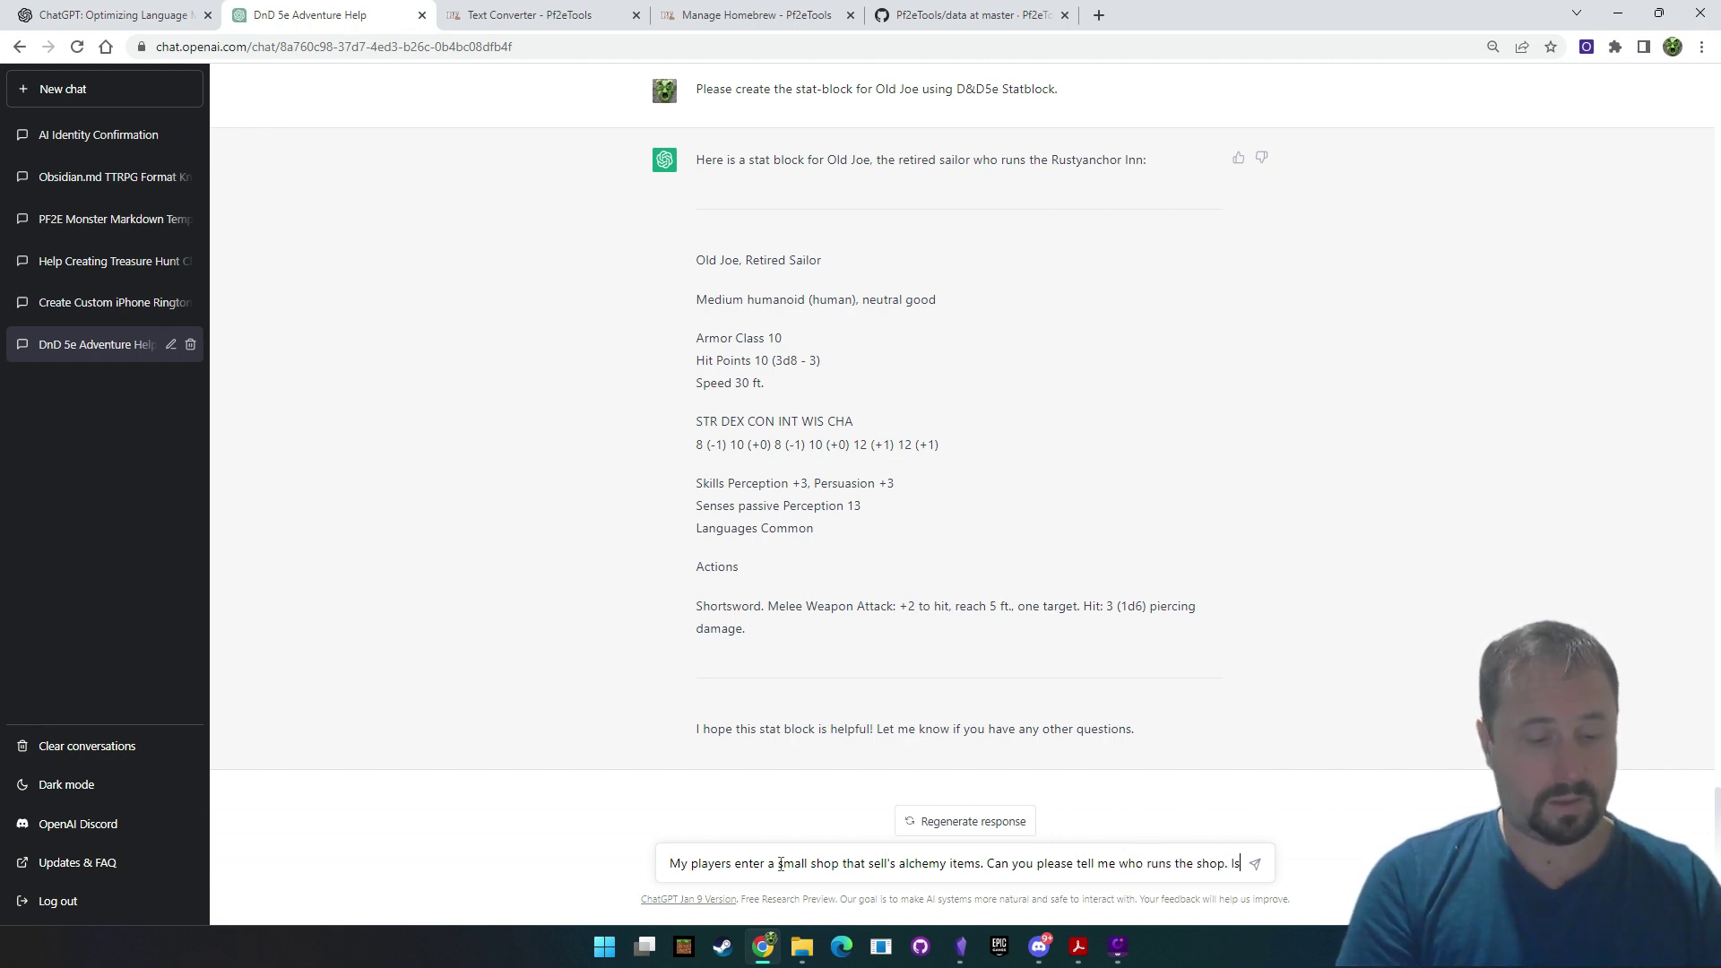
Continue the prompt with "Is it owned by a different person or company? Tell me about them"
type(" it owned by a d")
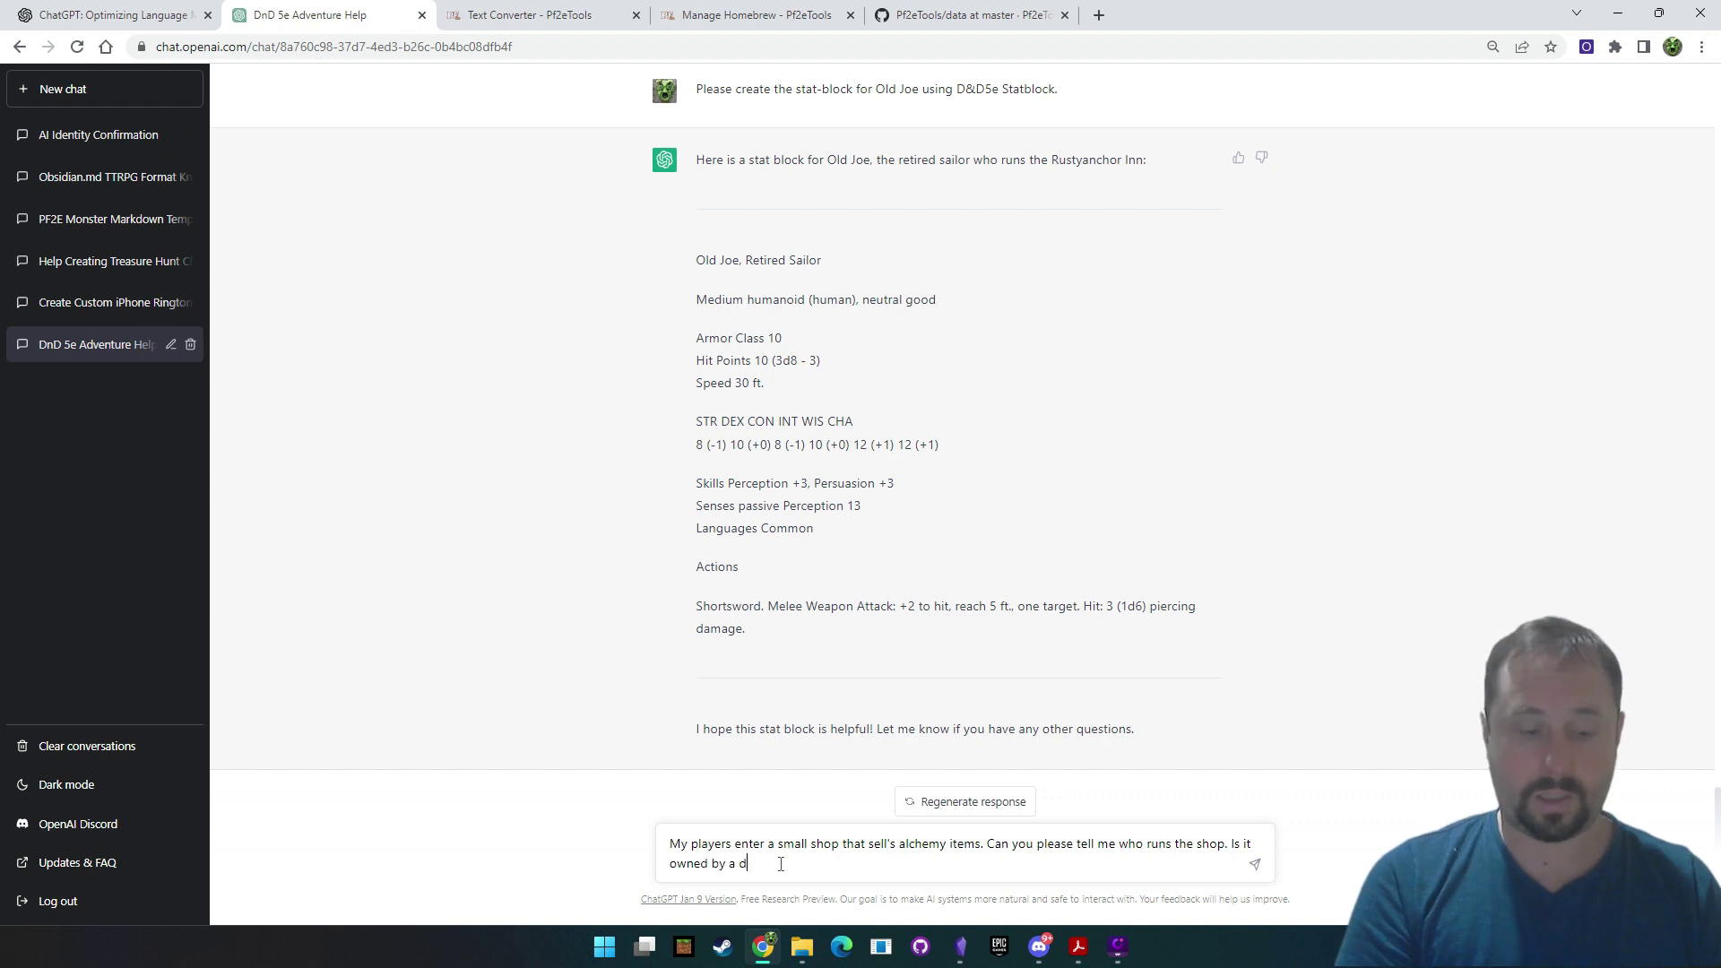
type("ifferent perso")
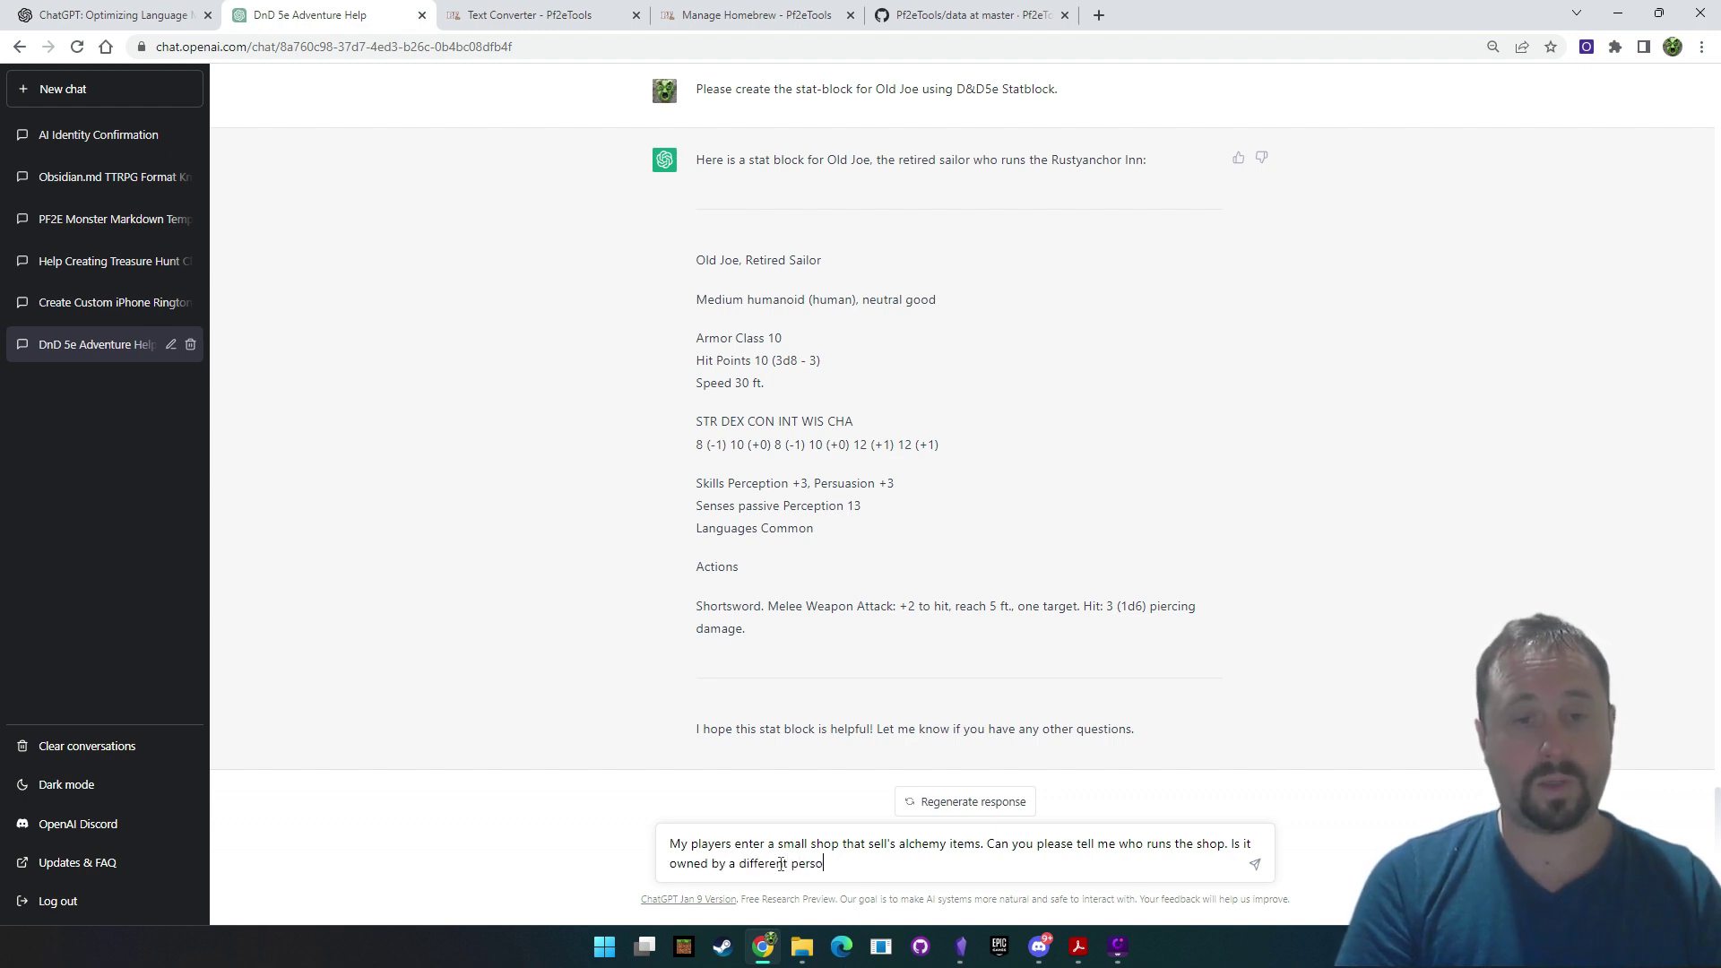
type("n or company?")
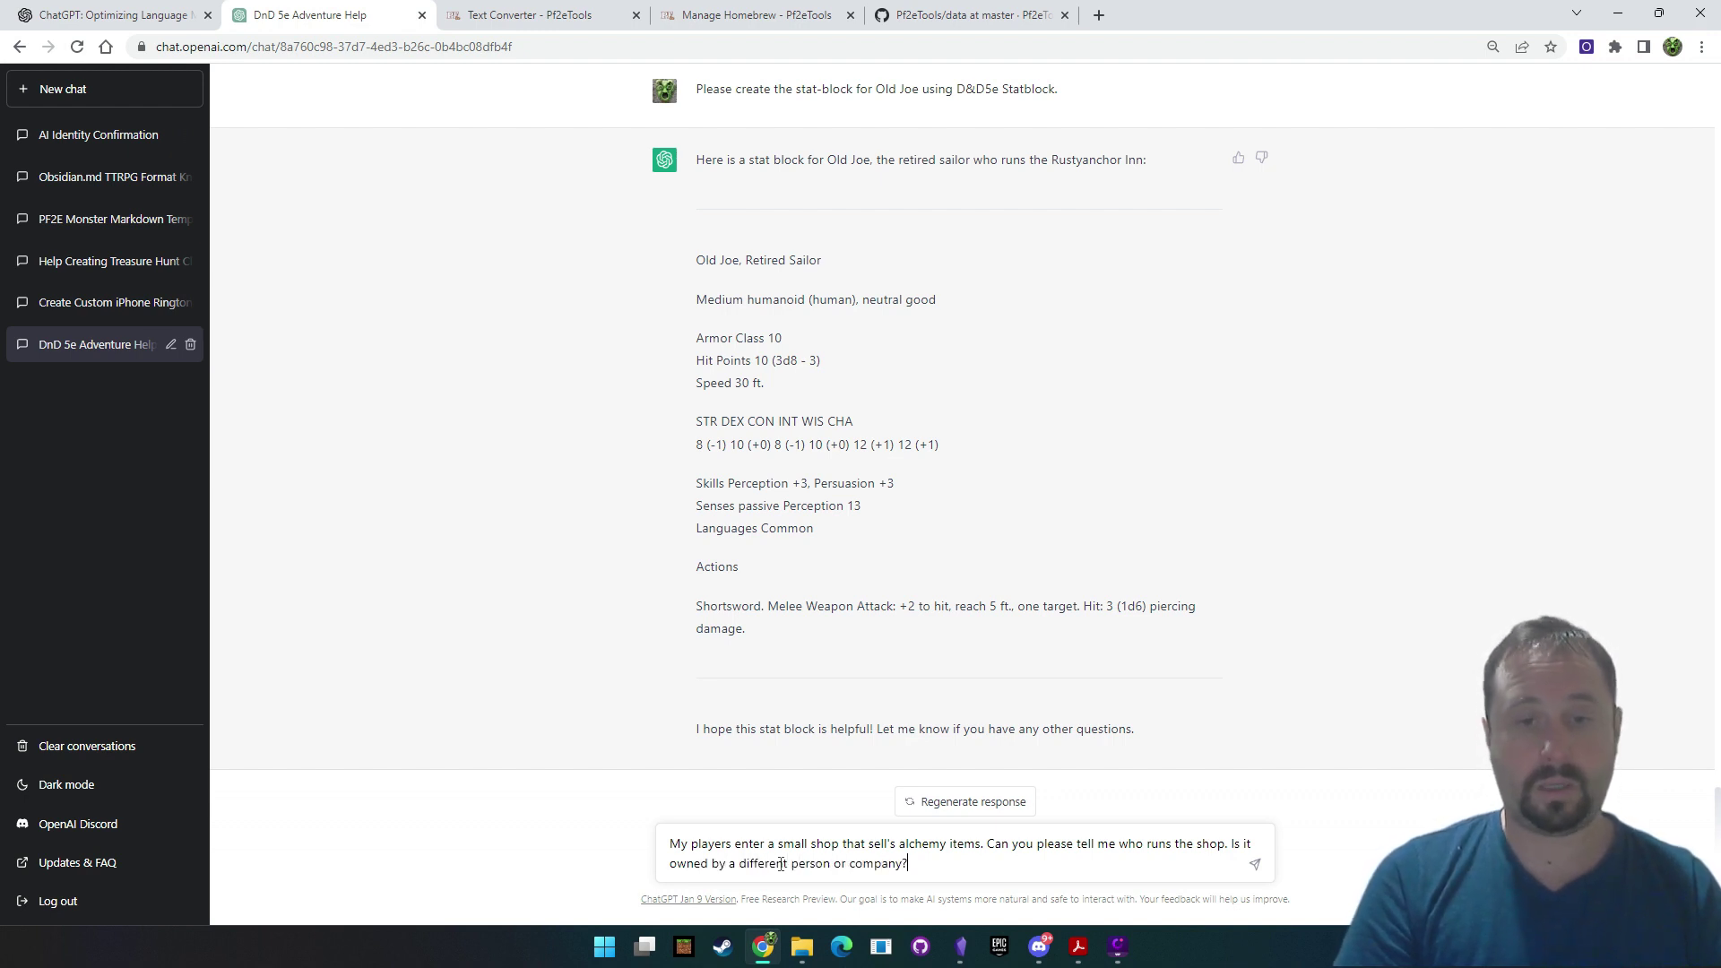
type(" Tell me about")
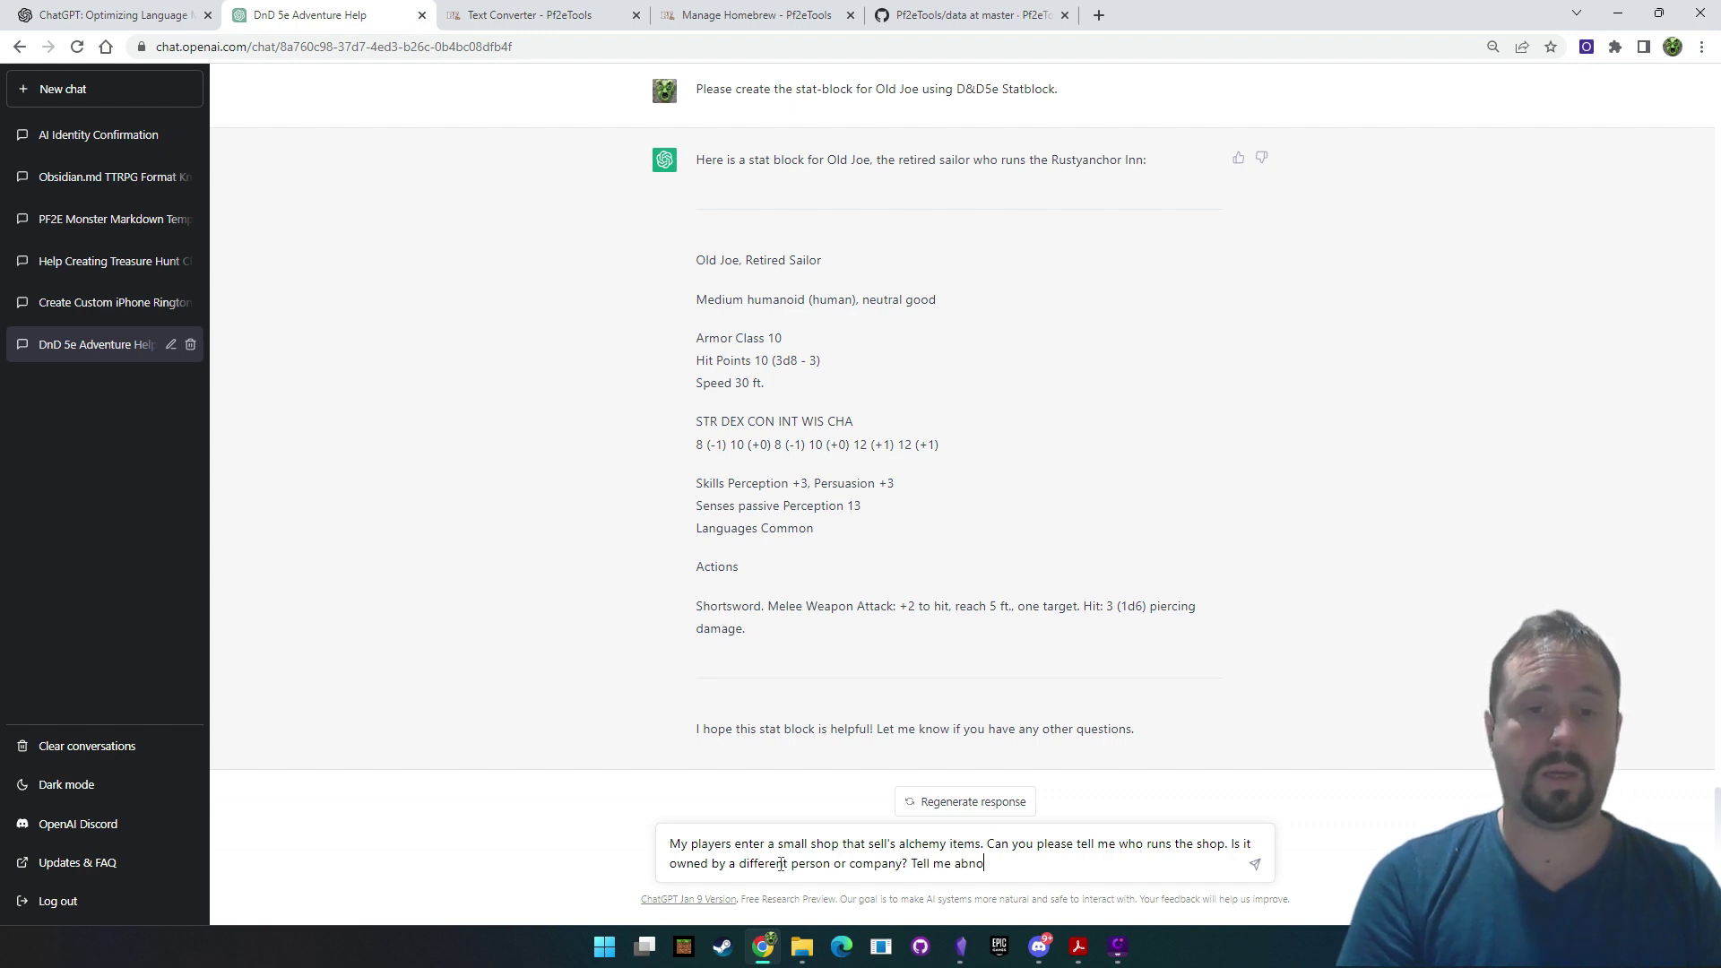
type(" them")
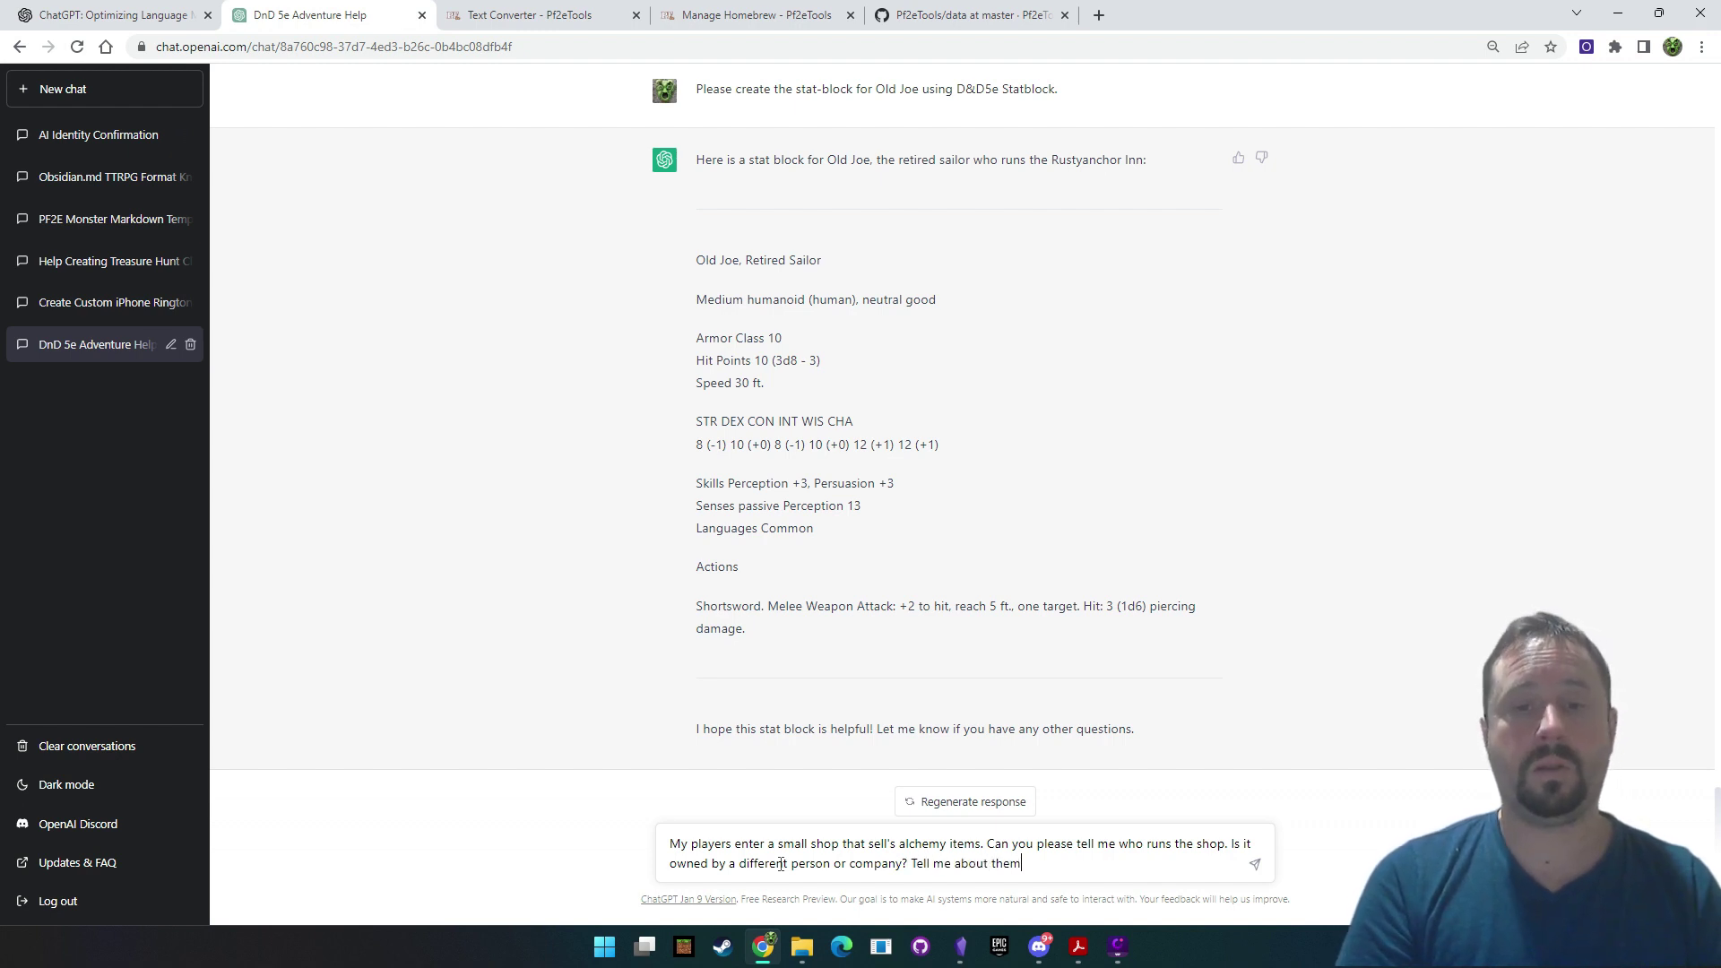
Add "Also please tell me what the shop has for sale. How much those items are" to the prompt
type(". Also please ")
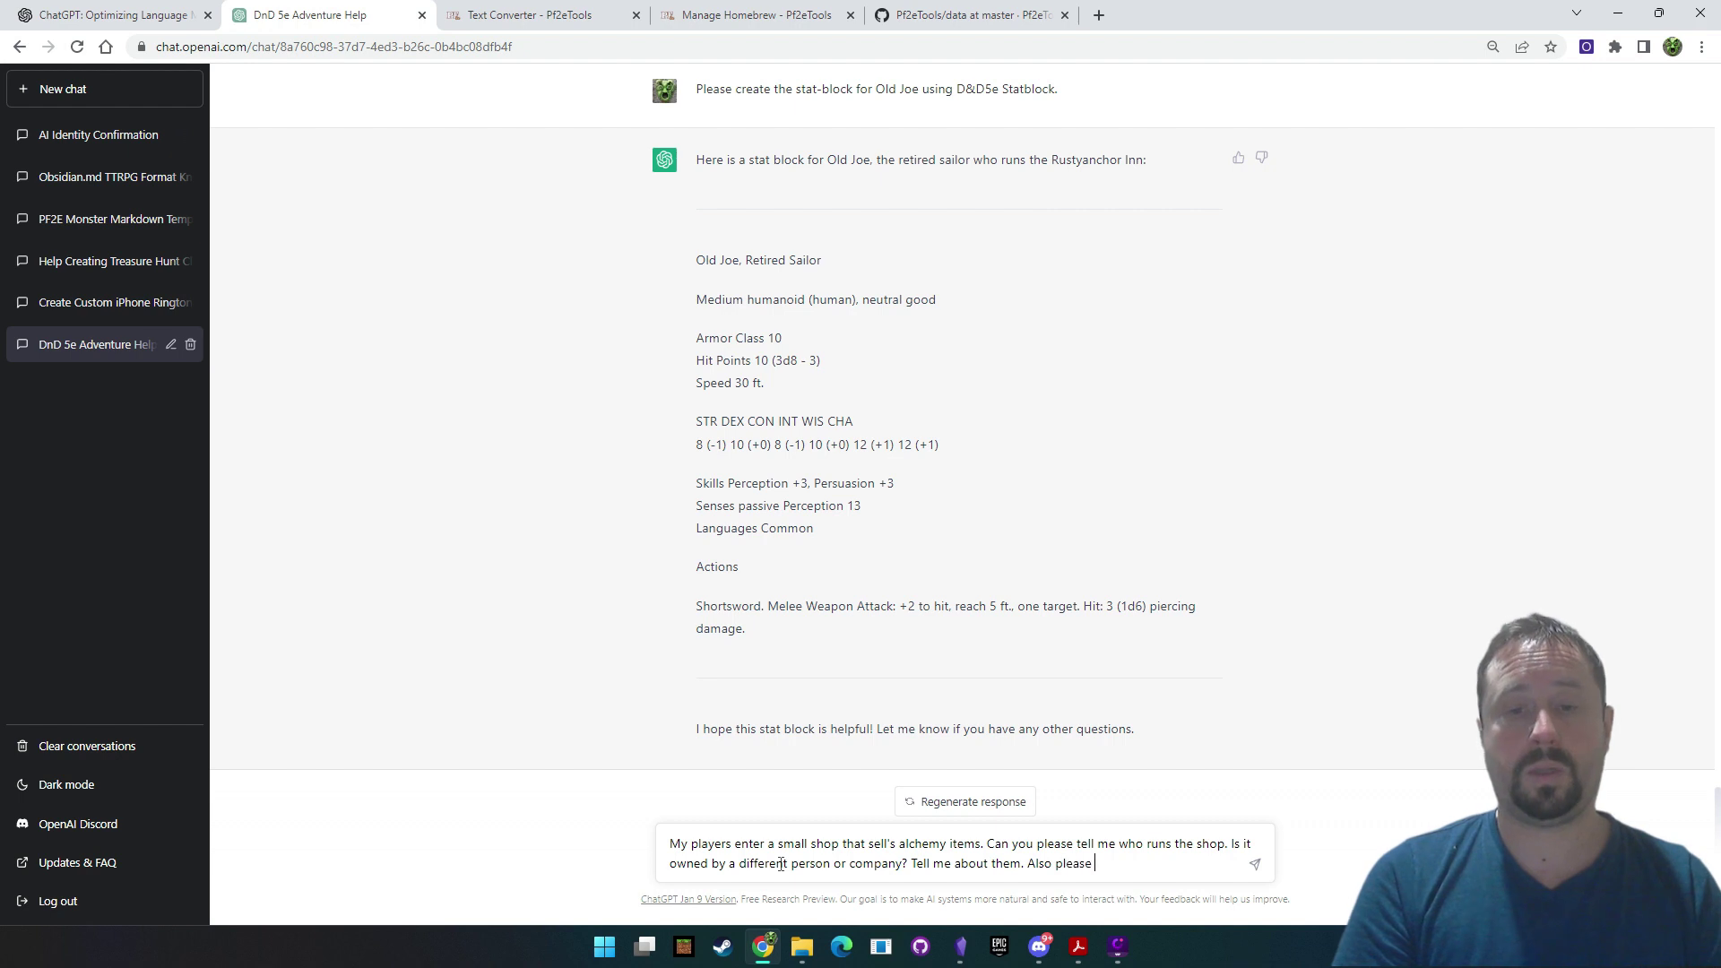
type("tell me what the s")
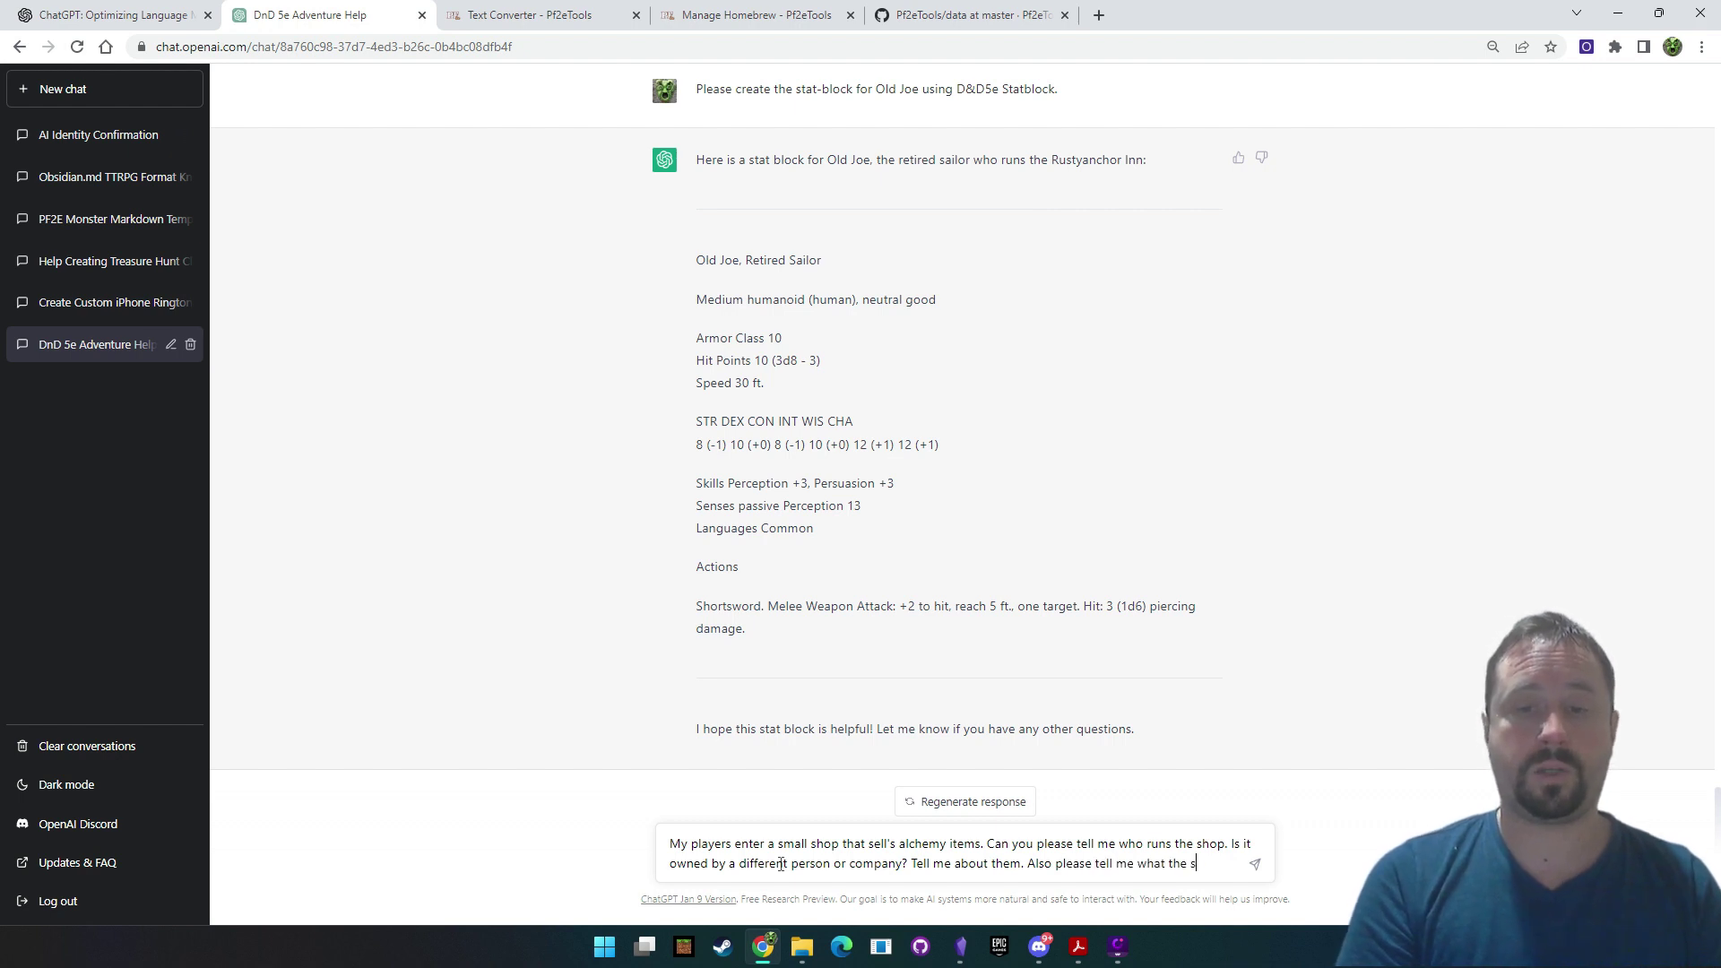
type("hop has for sale.")
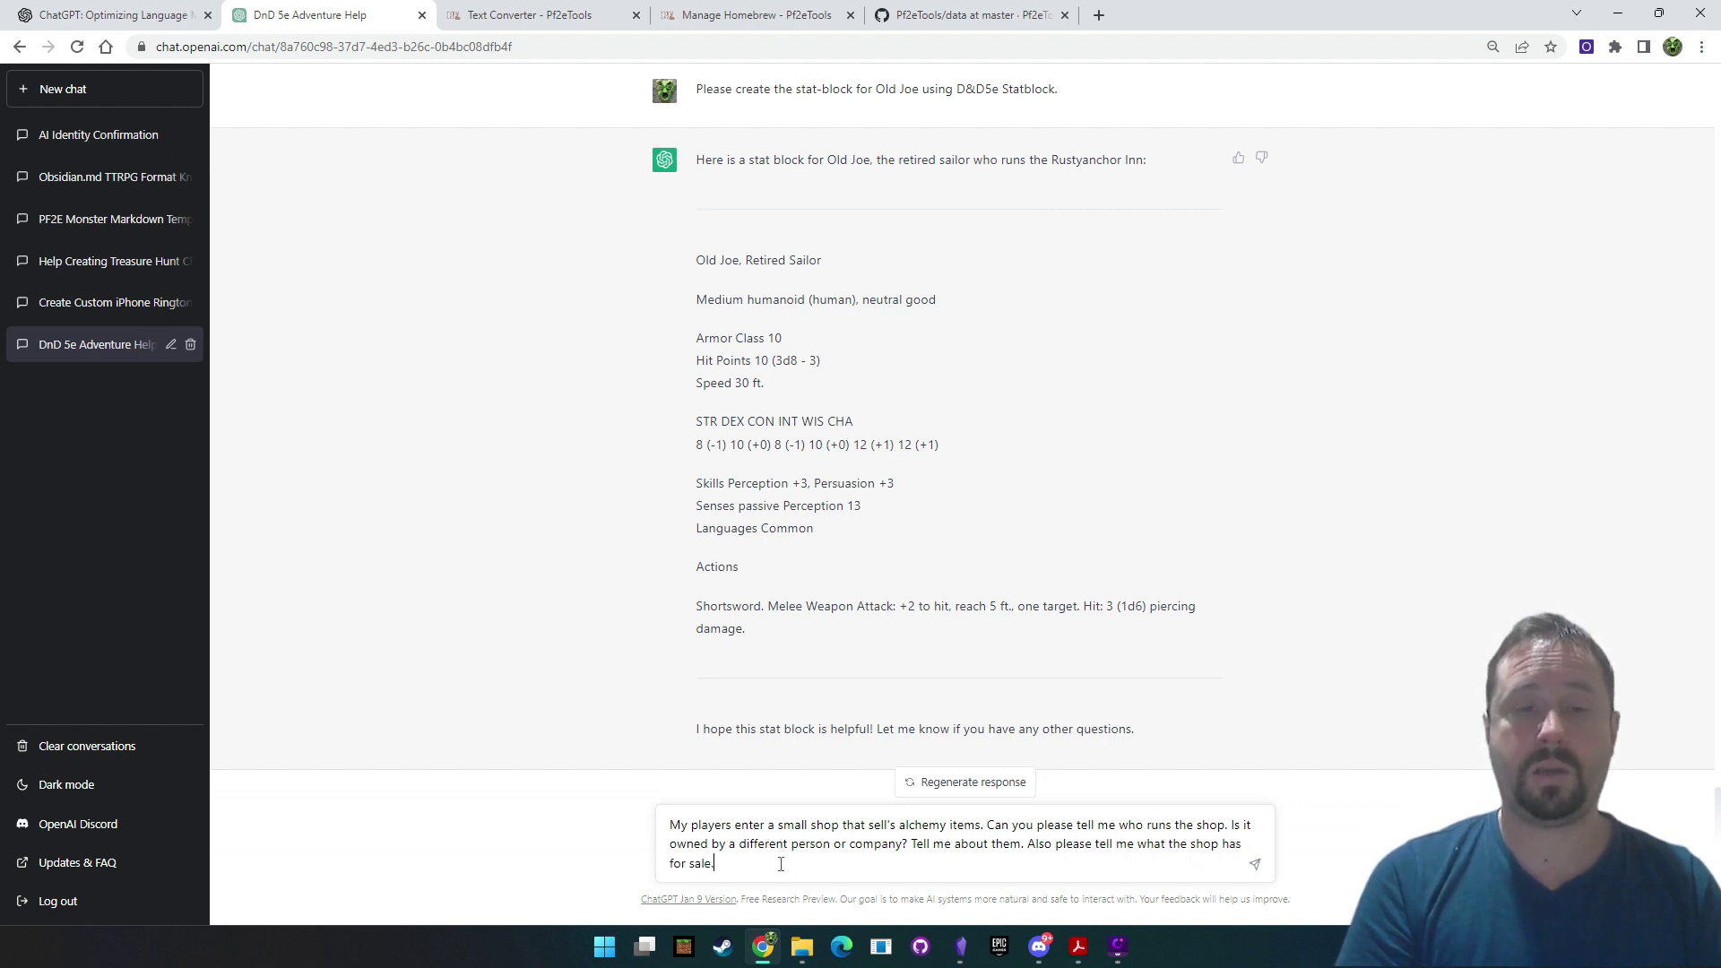
type(" How much those items are")
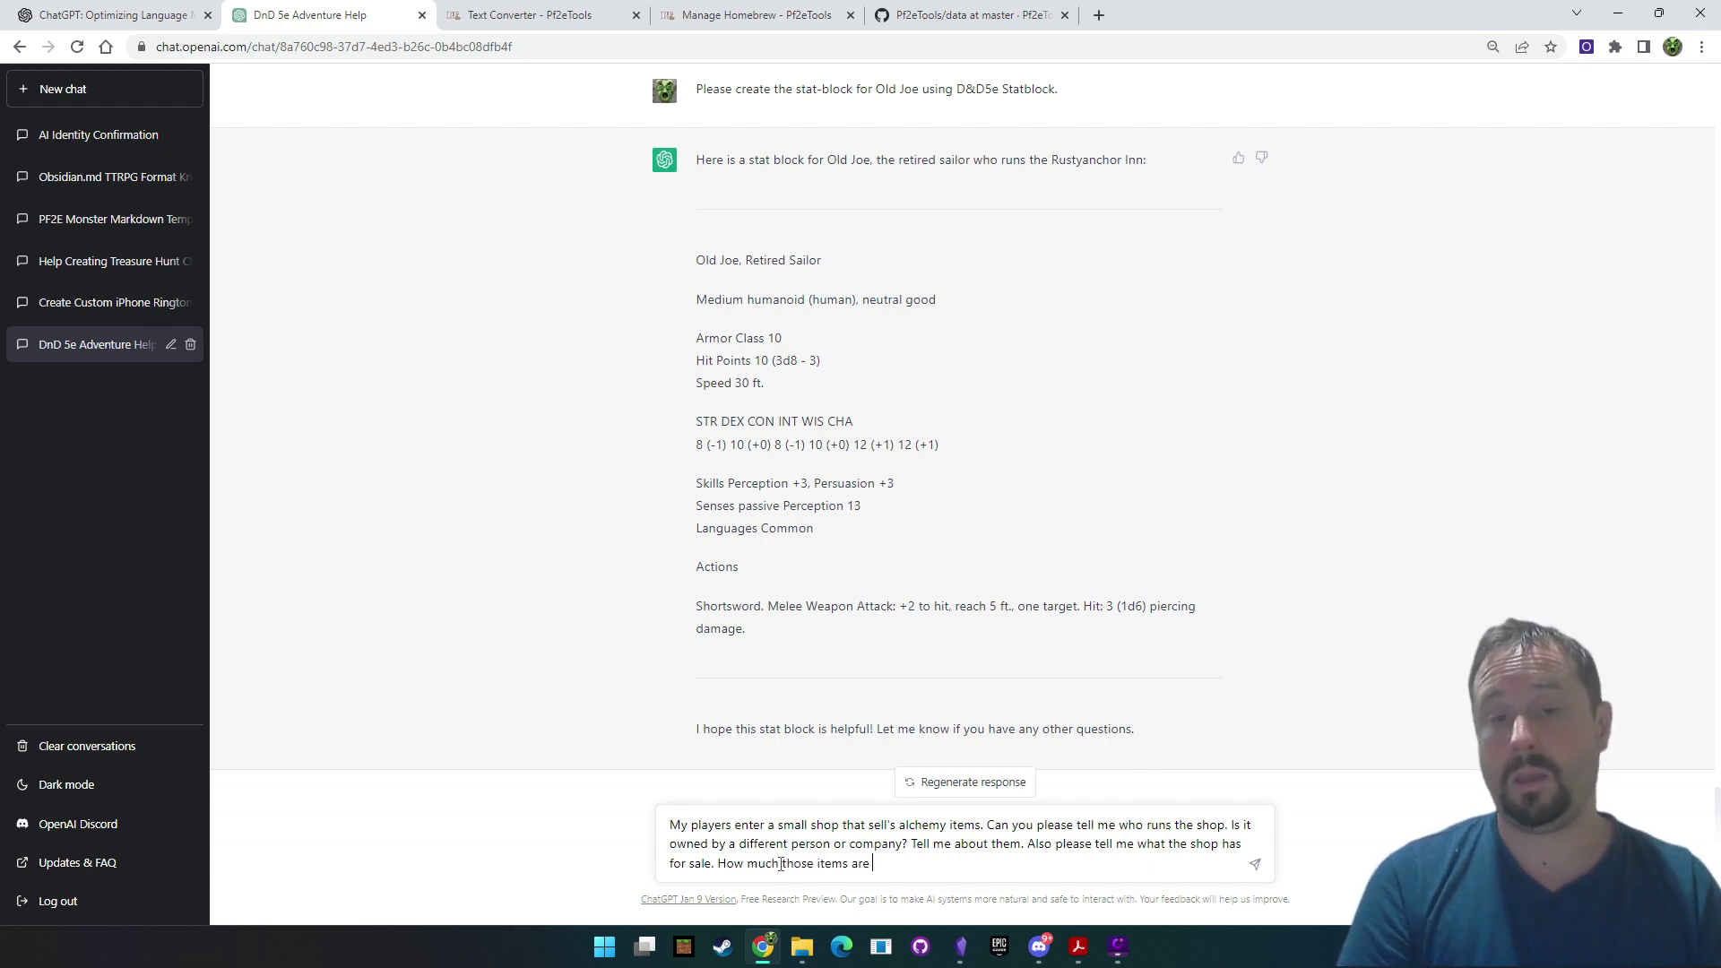
Complete the prompt's first paragraph with "and something unique about this shop."
type(" and ")
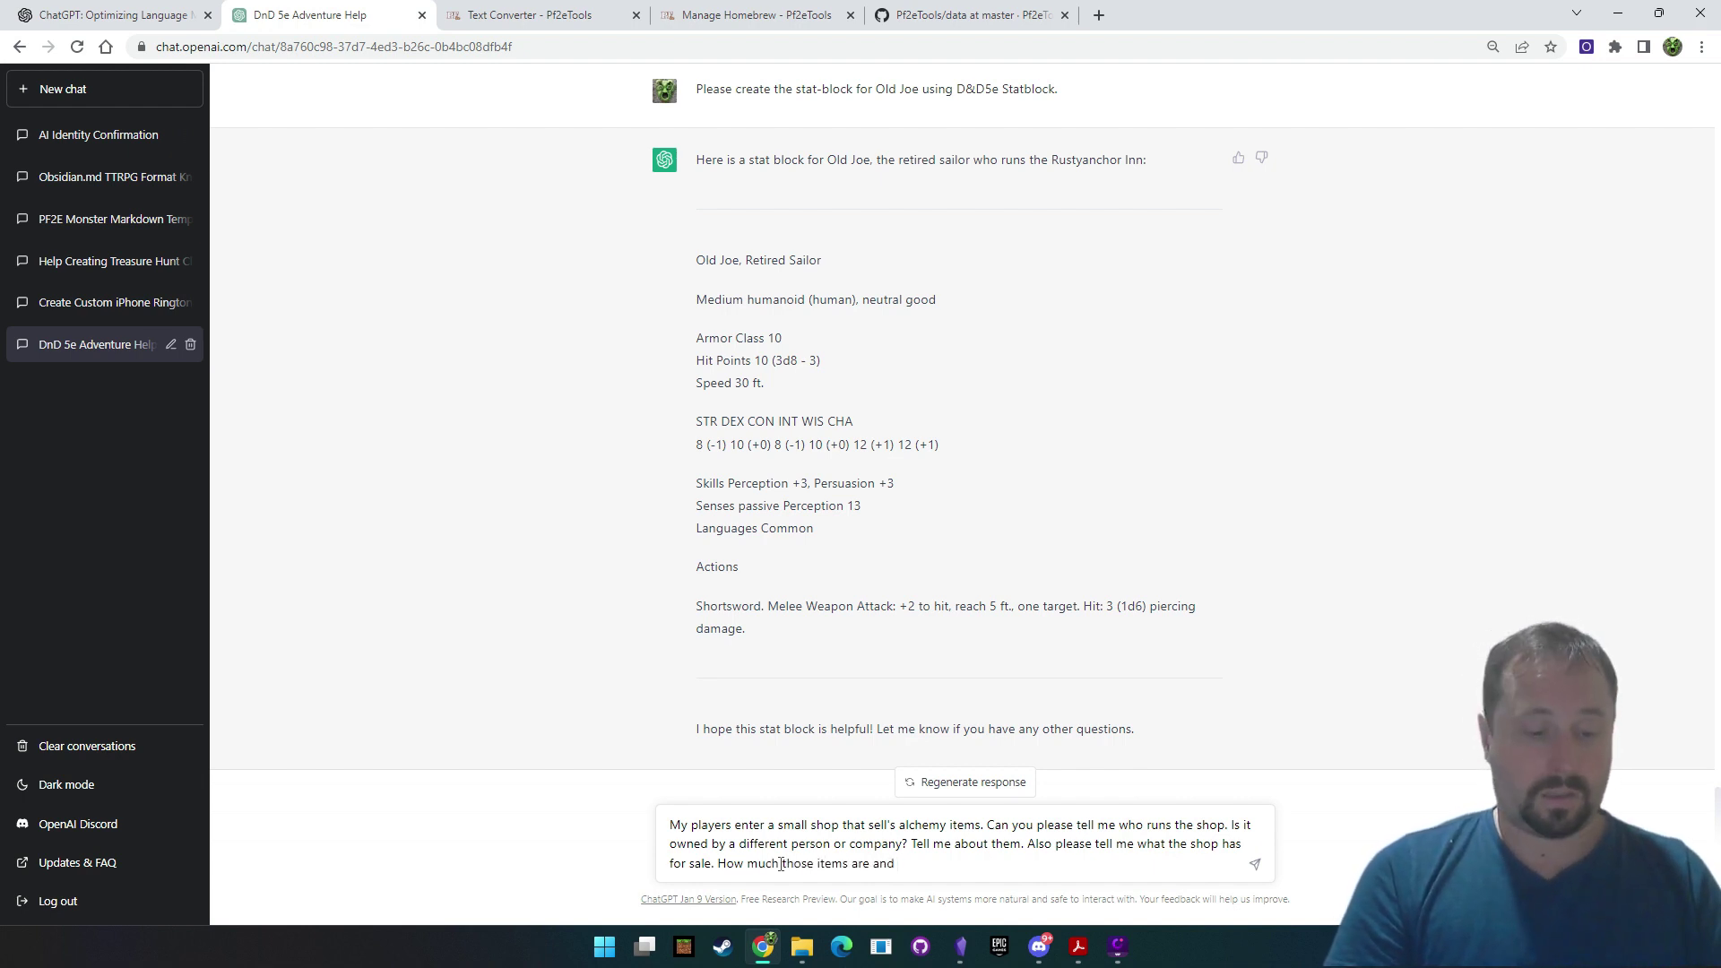
type("something uni")
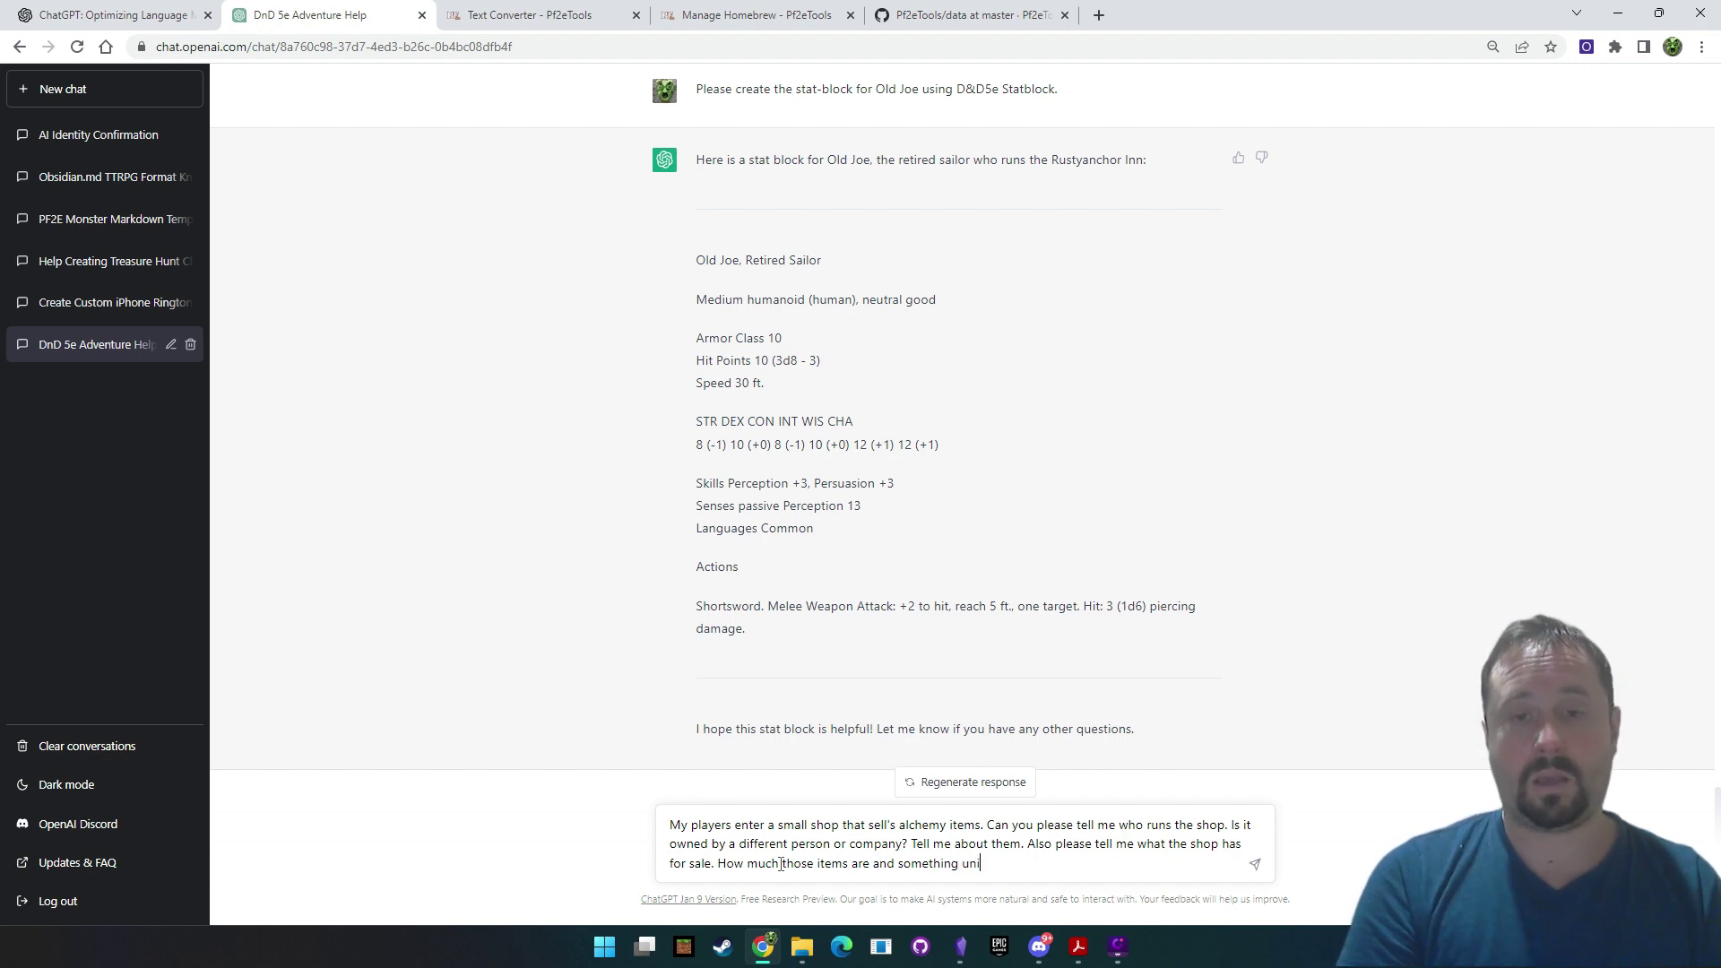
type("qu")
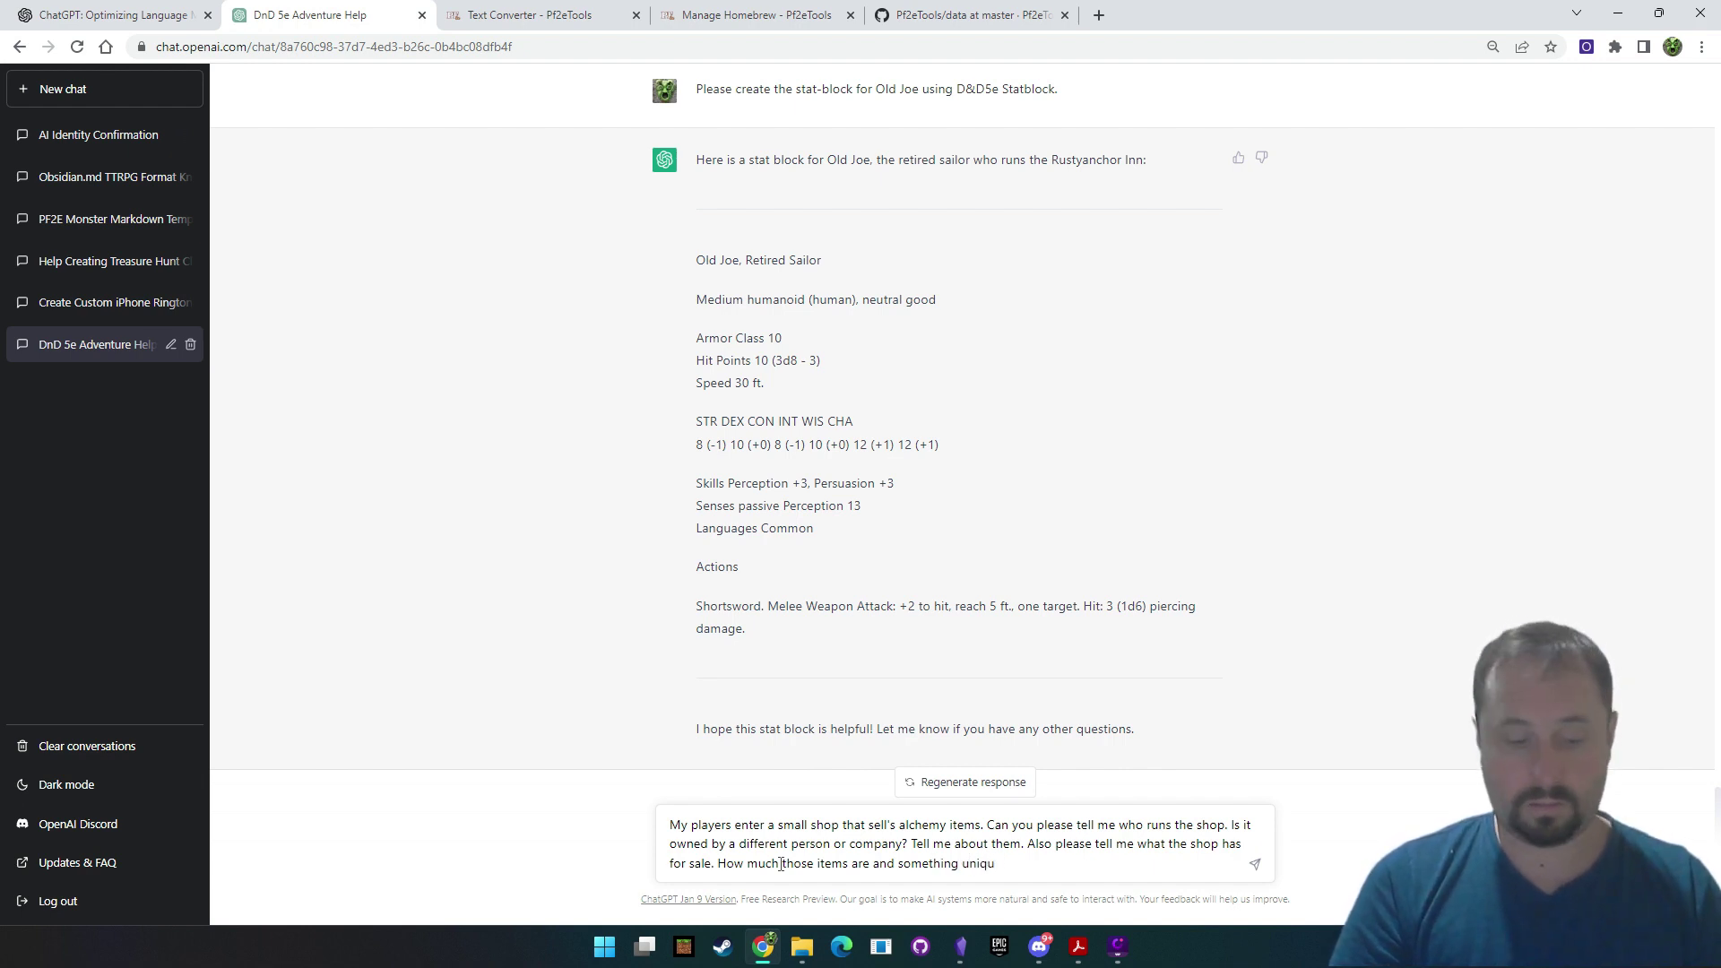
type("ree about s")
key("BackSpace")
key("BackSpace")
key("BackSpace")
key("BackSpace")
key("BackSpace")
key("BackSpace")
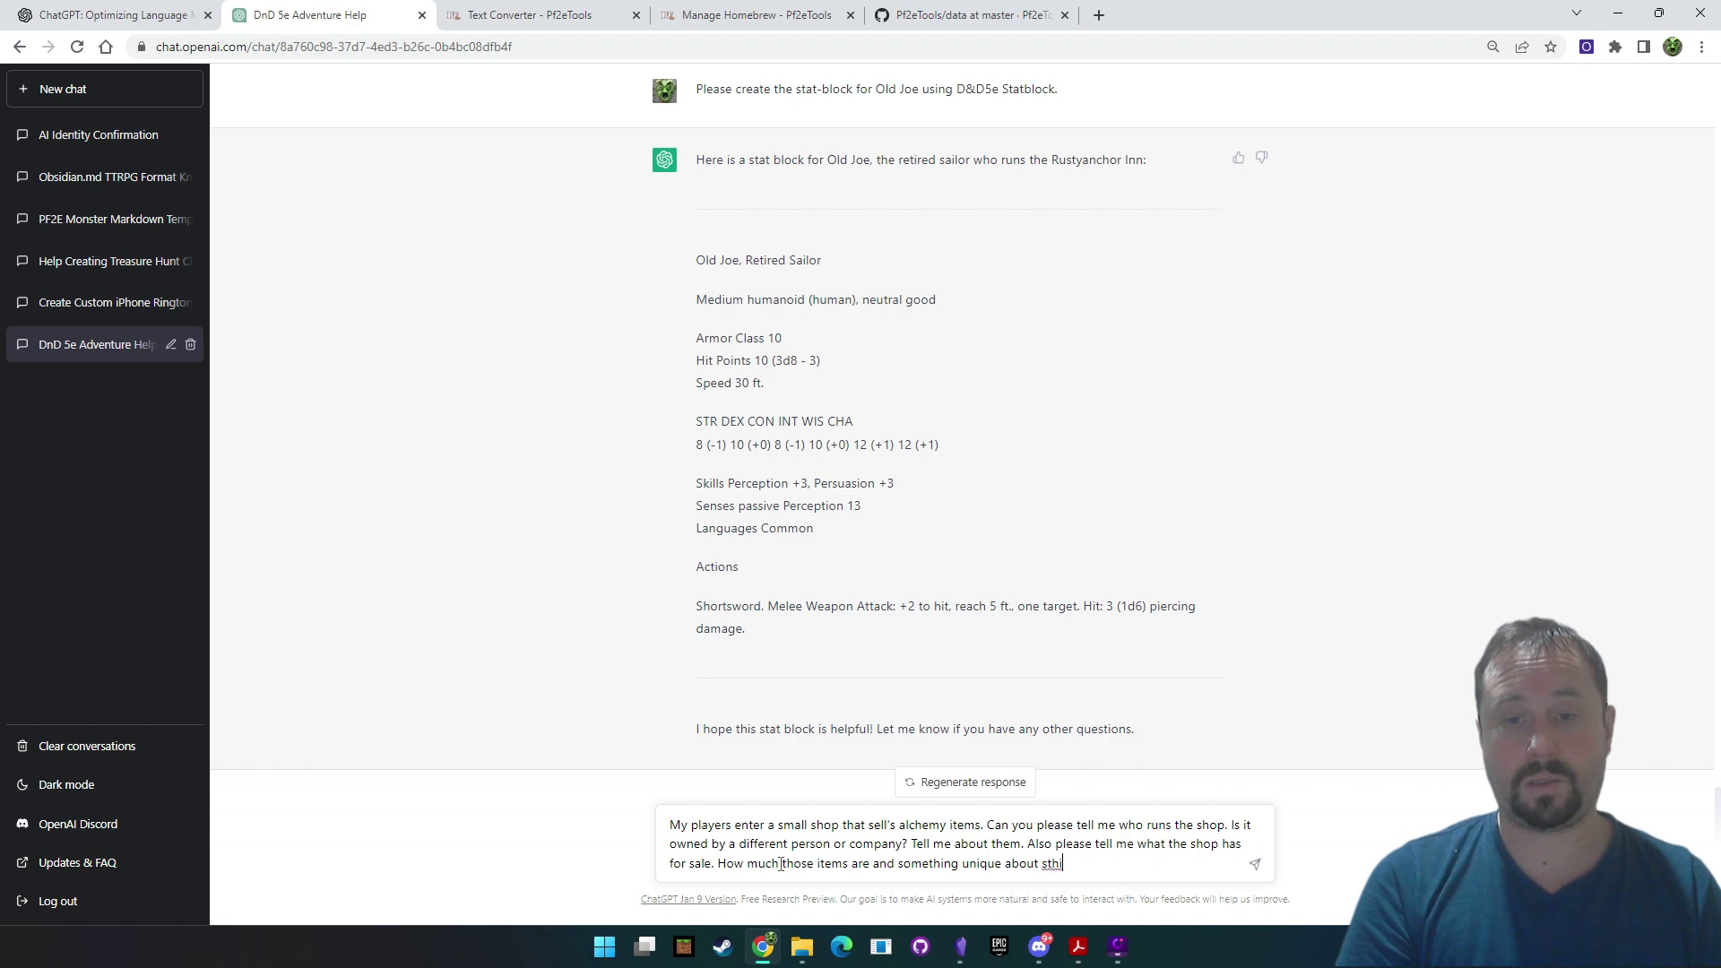
type("thi sh")
key("BackSpace")
key("BackSpace")
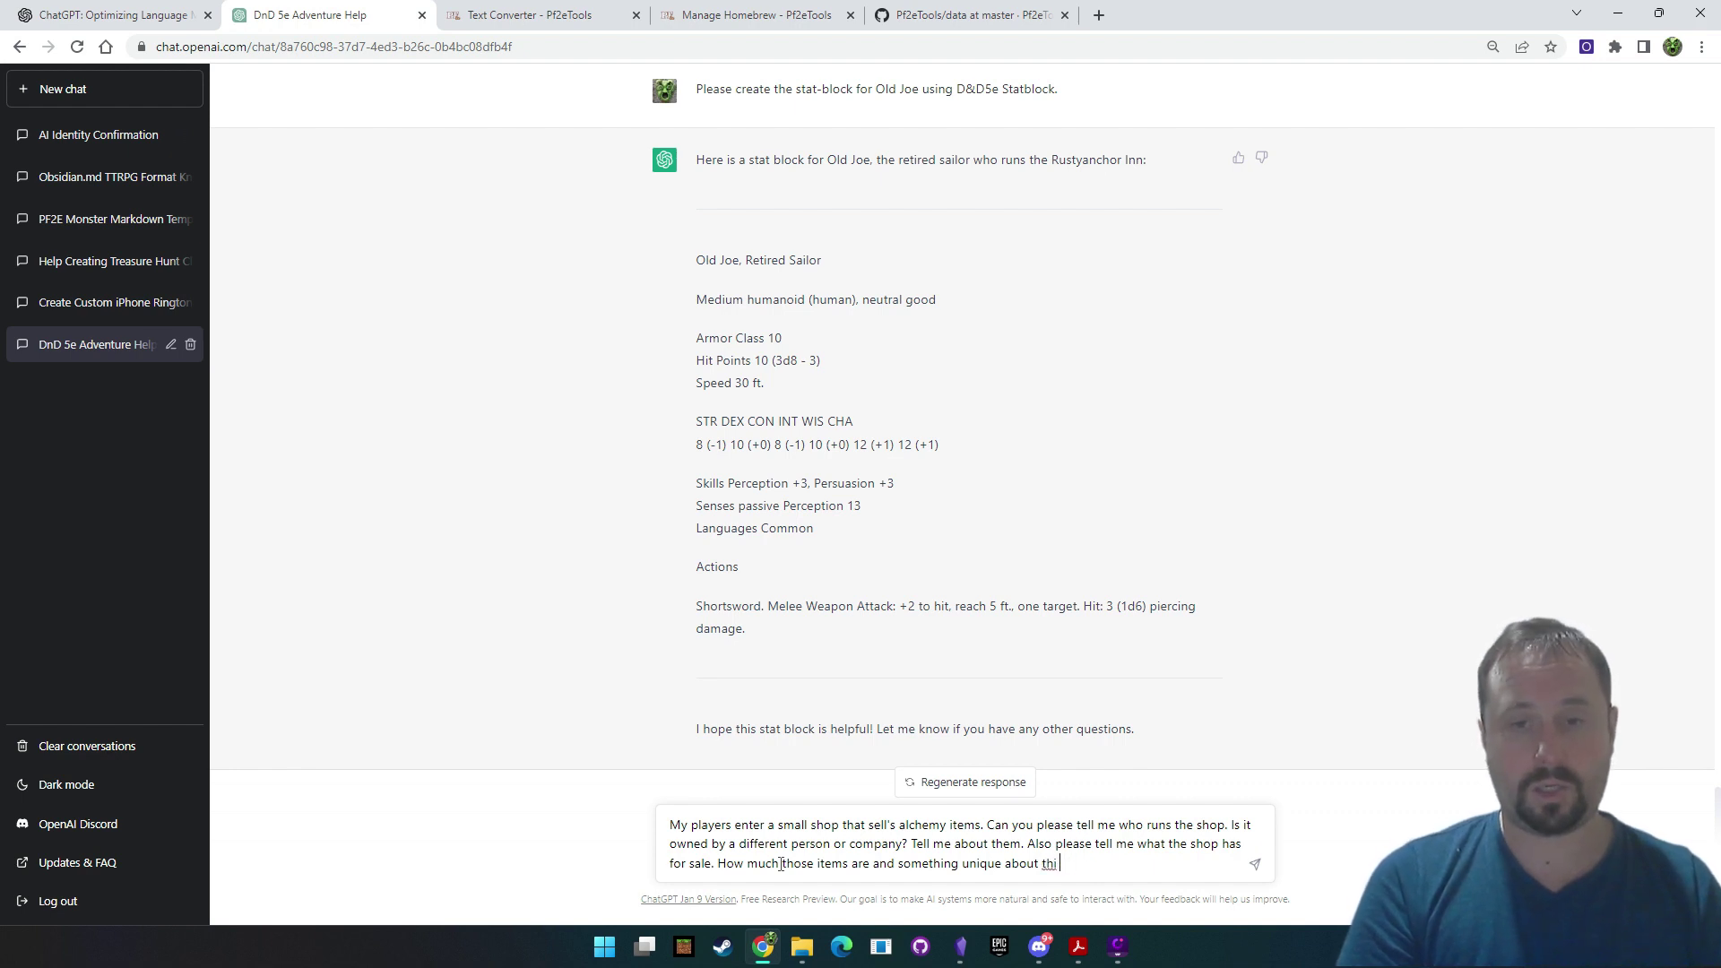
type("shop.")
Add a separate paragraph reading "Please format the items for sale in Markdown." and send the prompt
key("shift+Return")
key("shift+Return")
type("P")
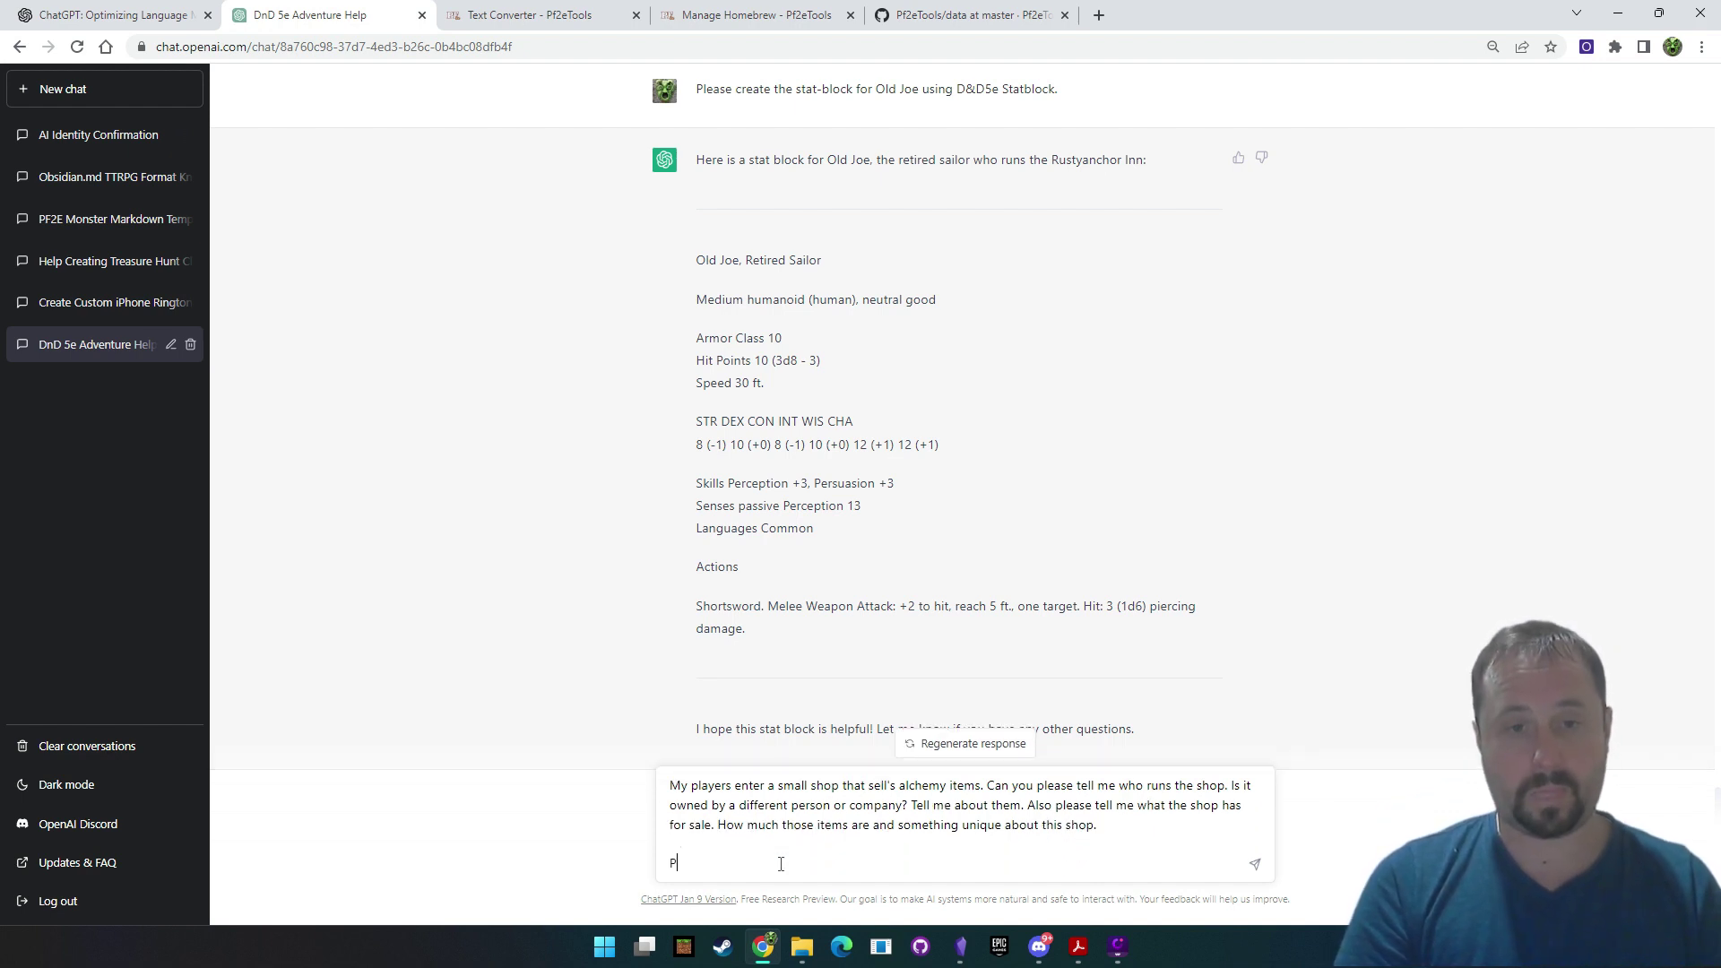
type("lease format the item")
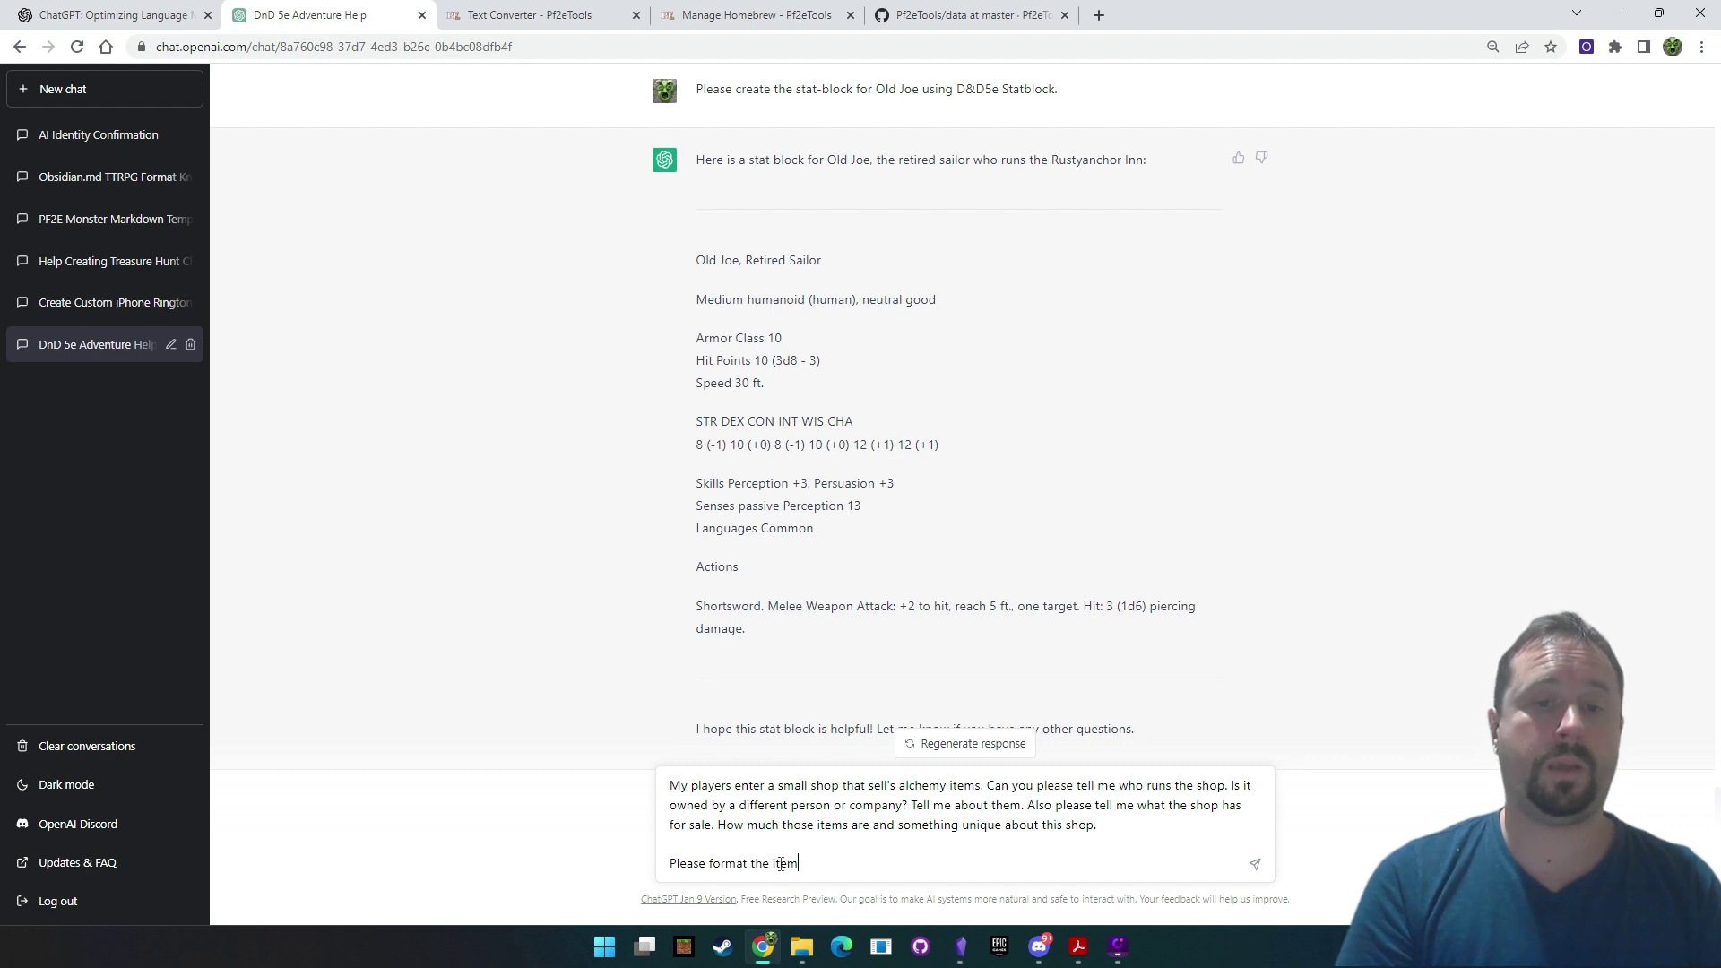
type("s for ")
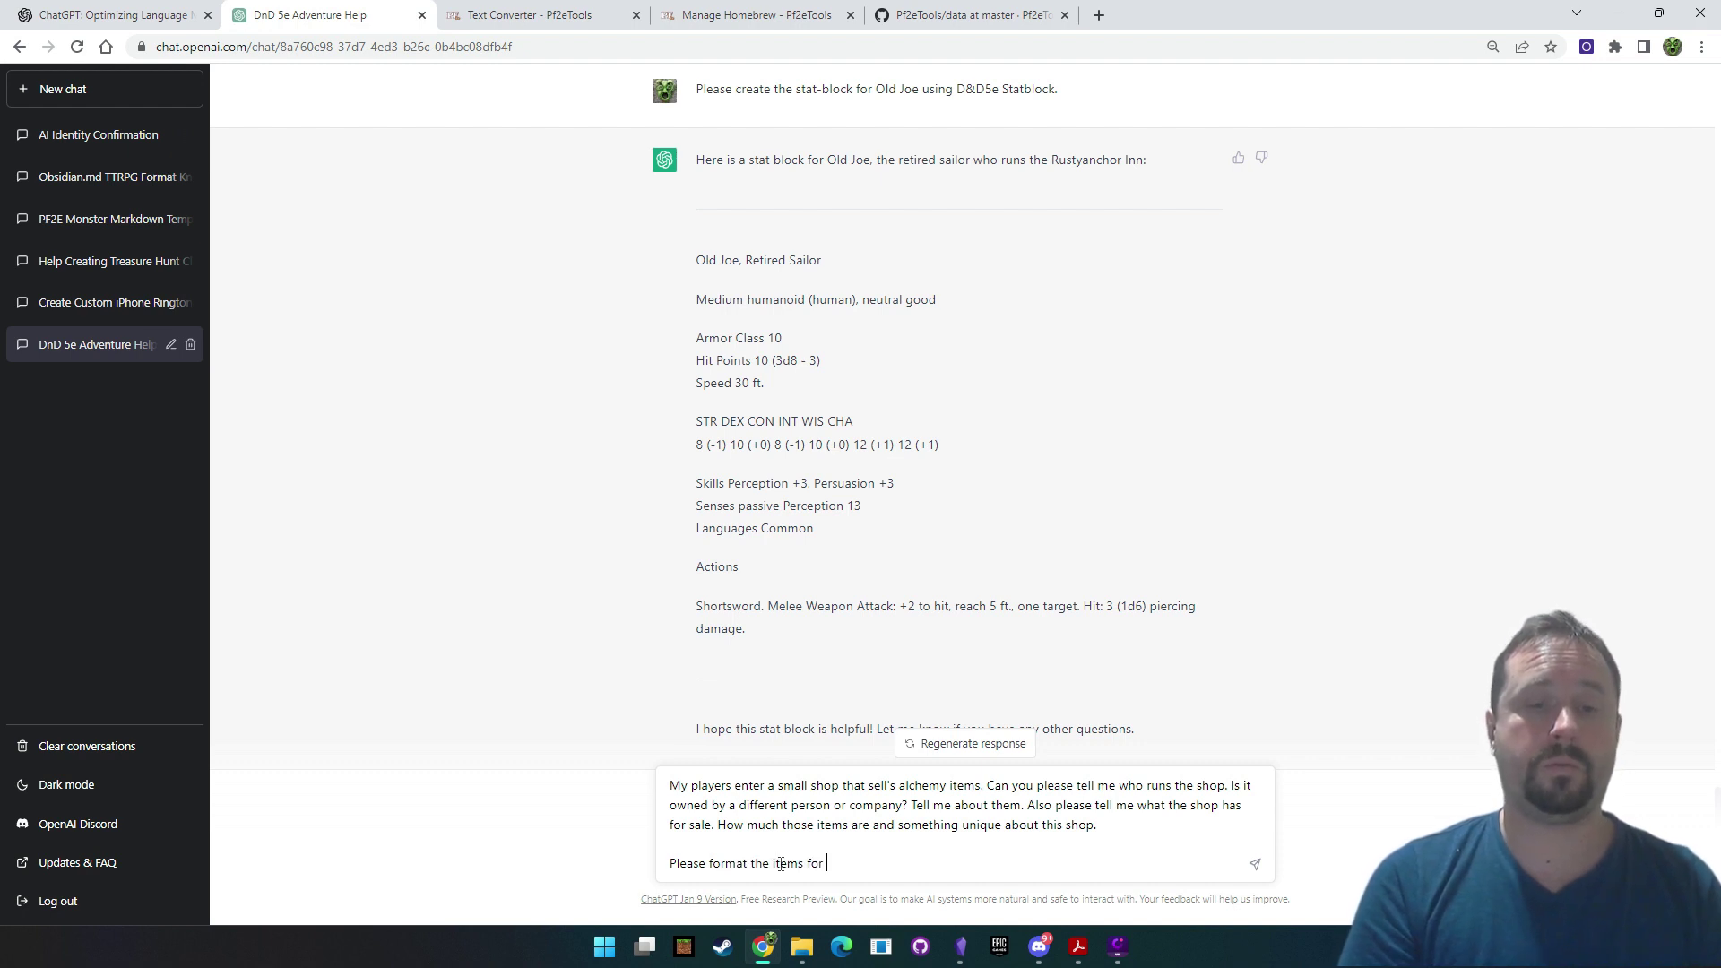
type("sale in Markdown.")
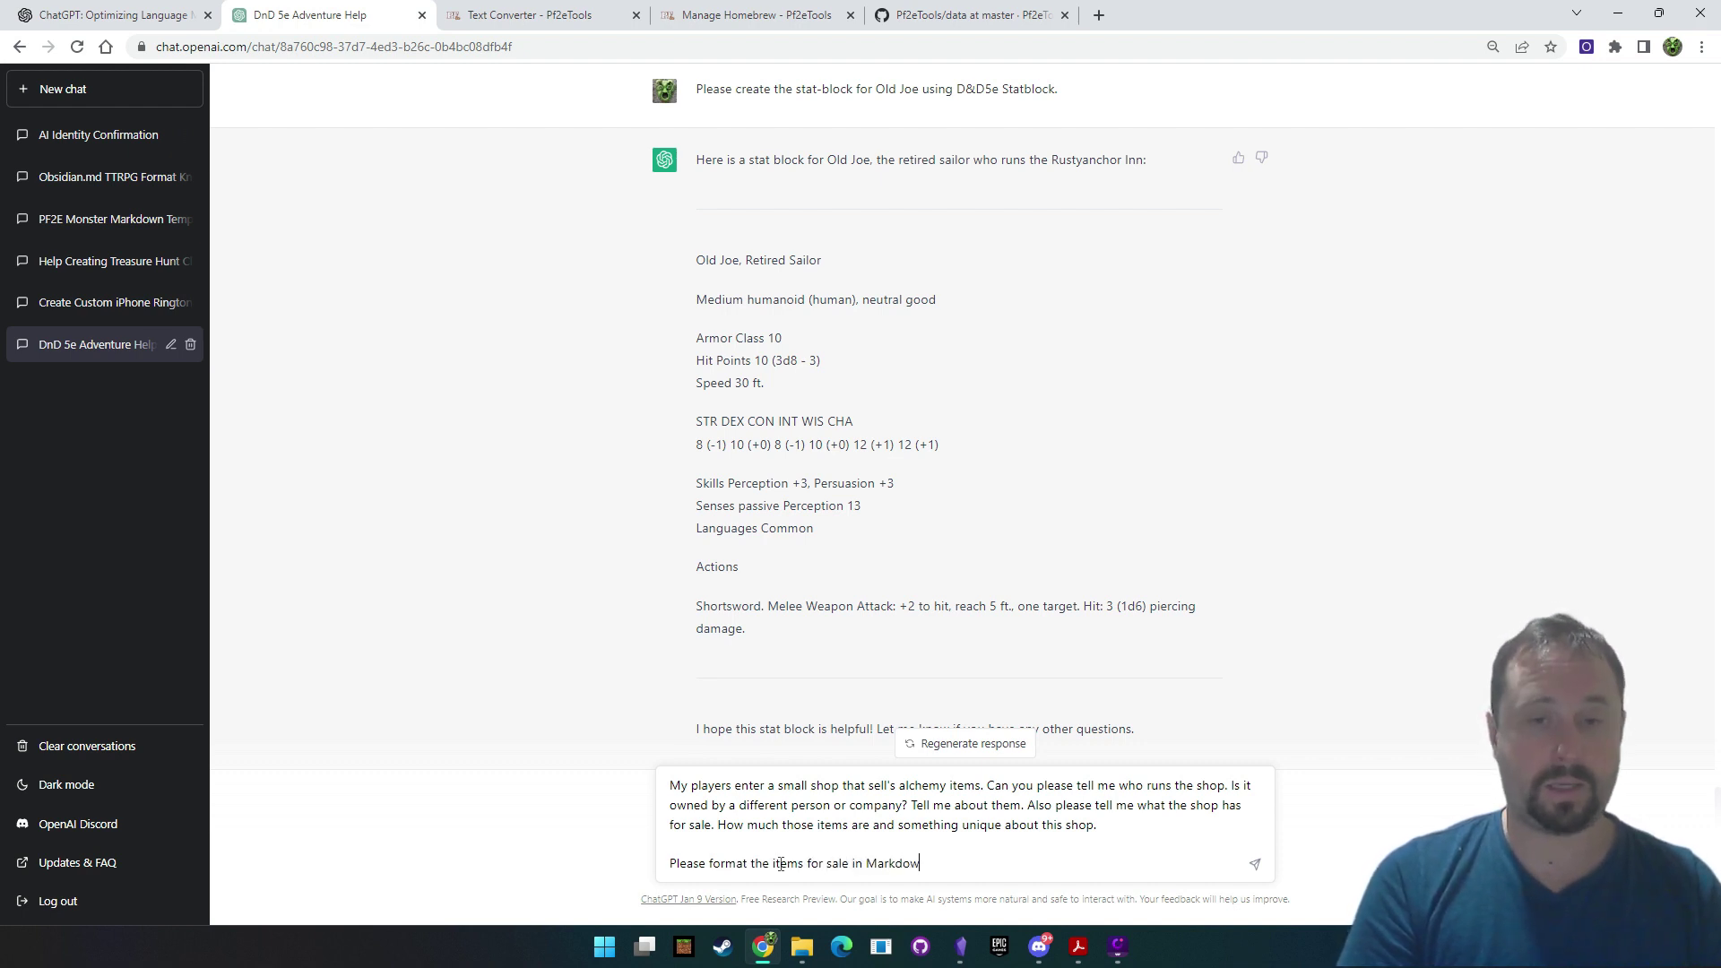
key("Return")
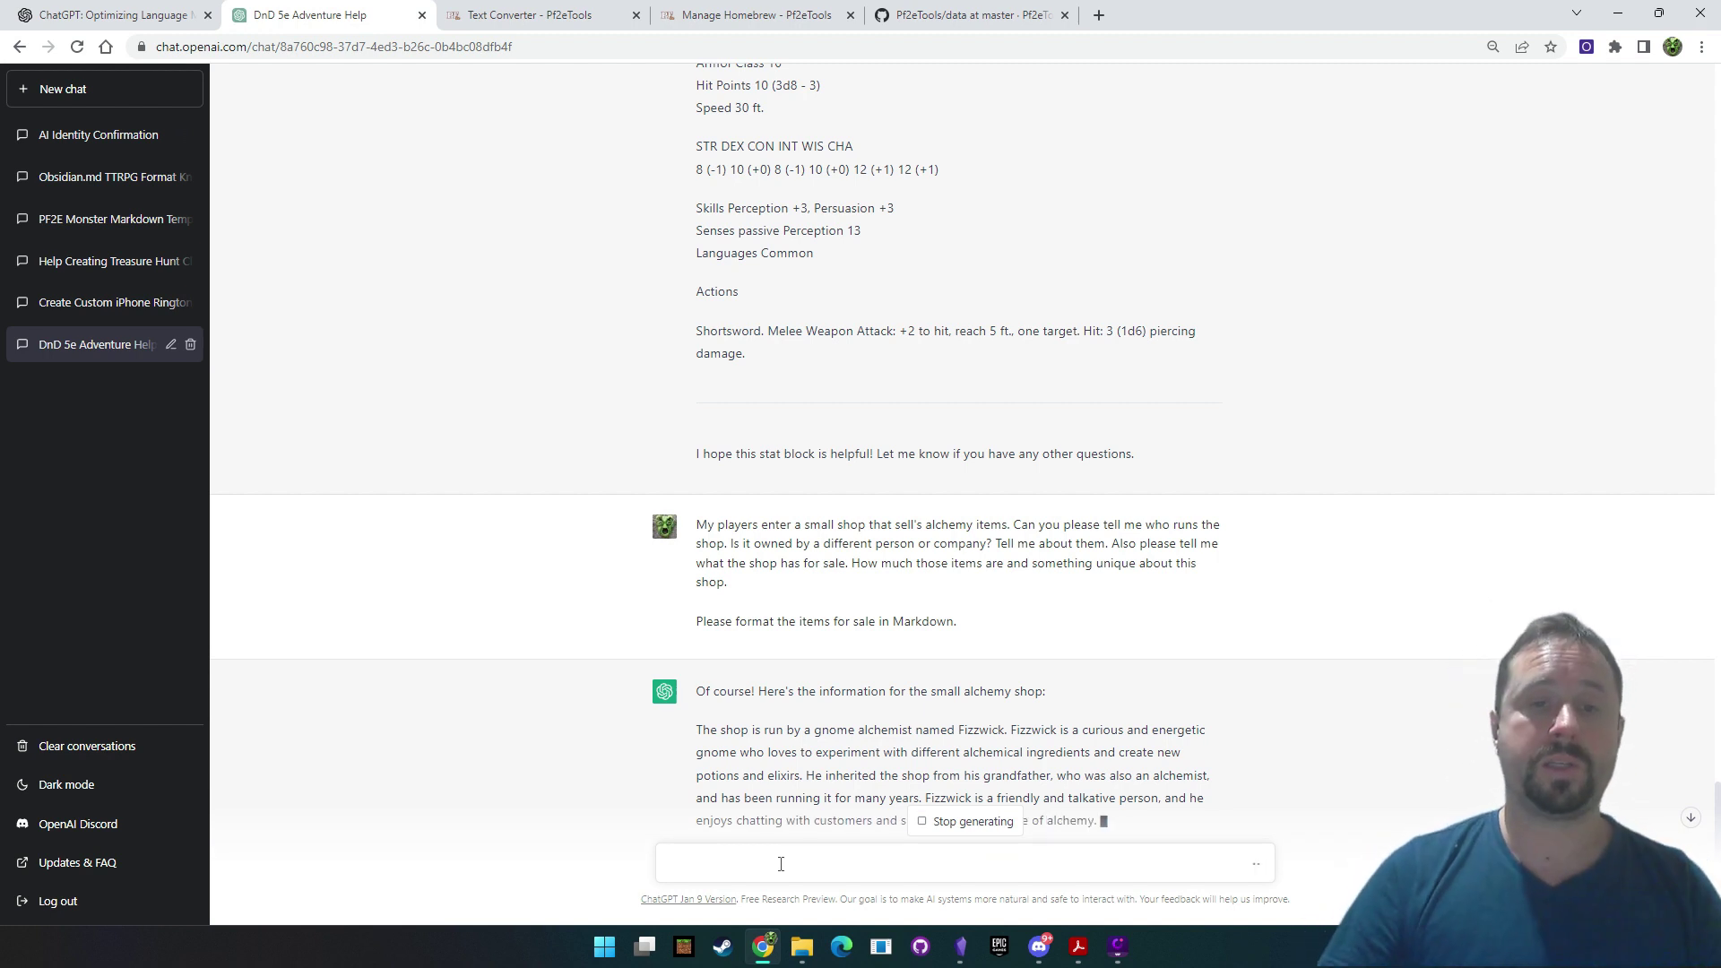
Copy the shop response from the shopkeeper paragraph through the unique-feature paragraph, and switch to the PF2eYouTubeVault window in Obsidian
scroll(1224, 391, "down", 2)
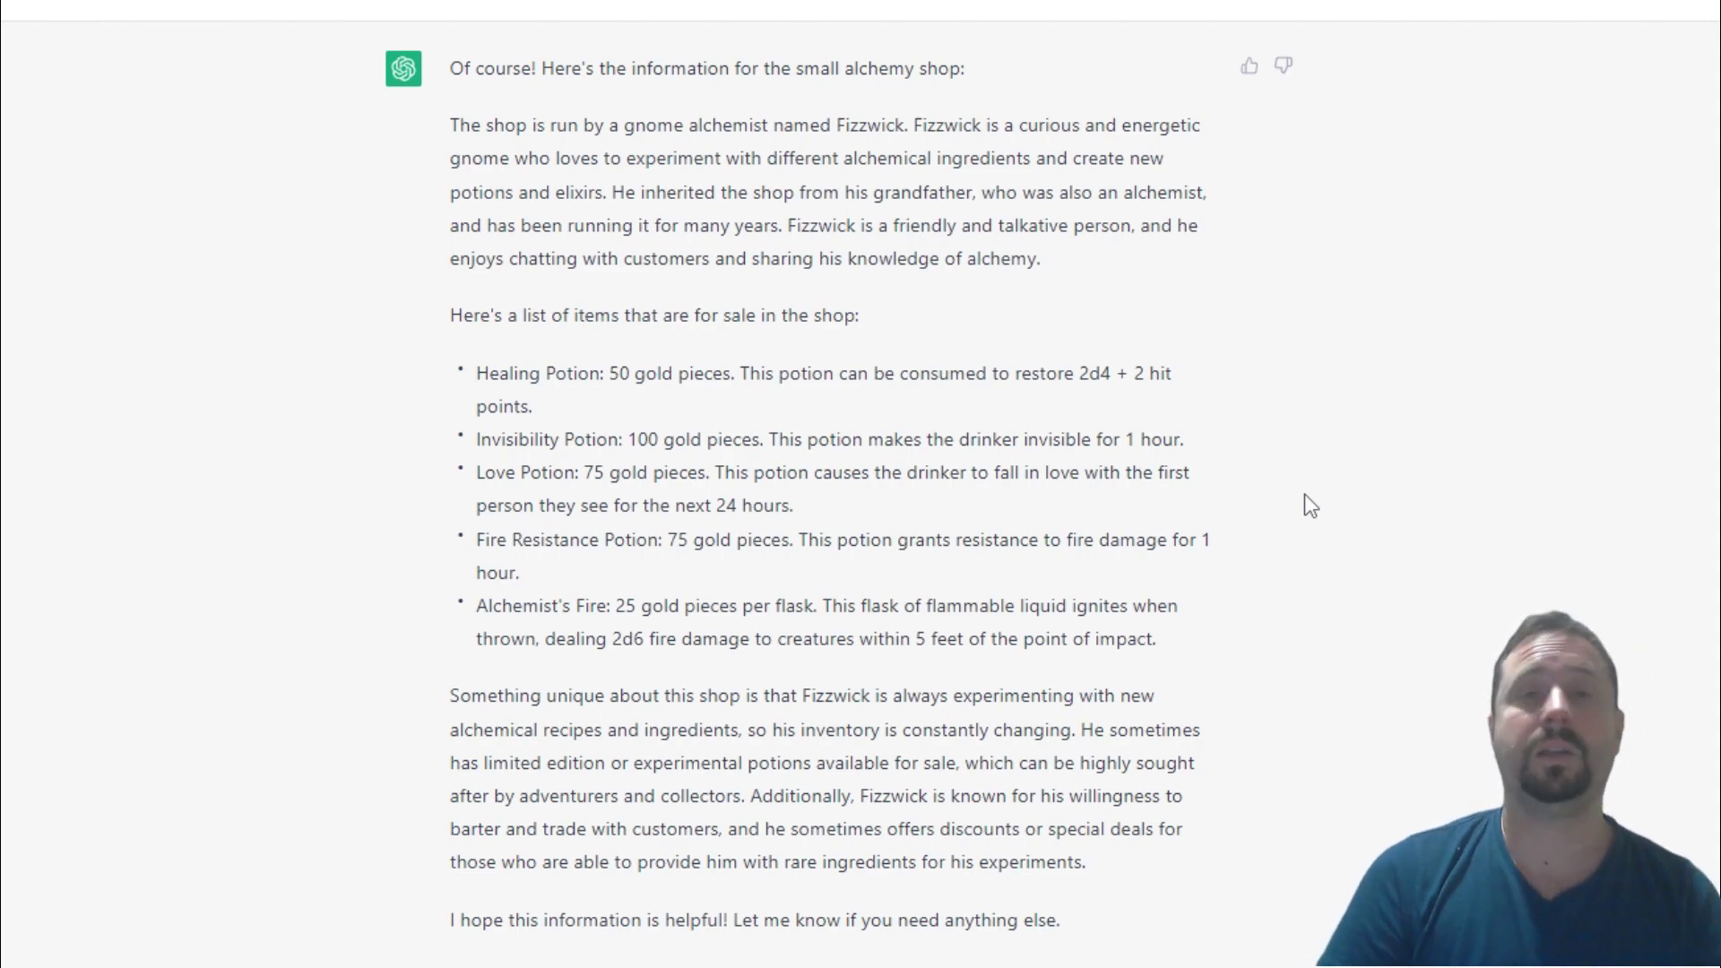
left_click_drag(1087, 861, 915, 125)
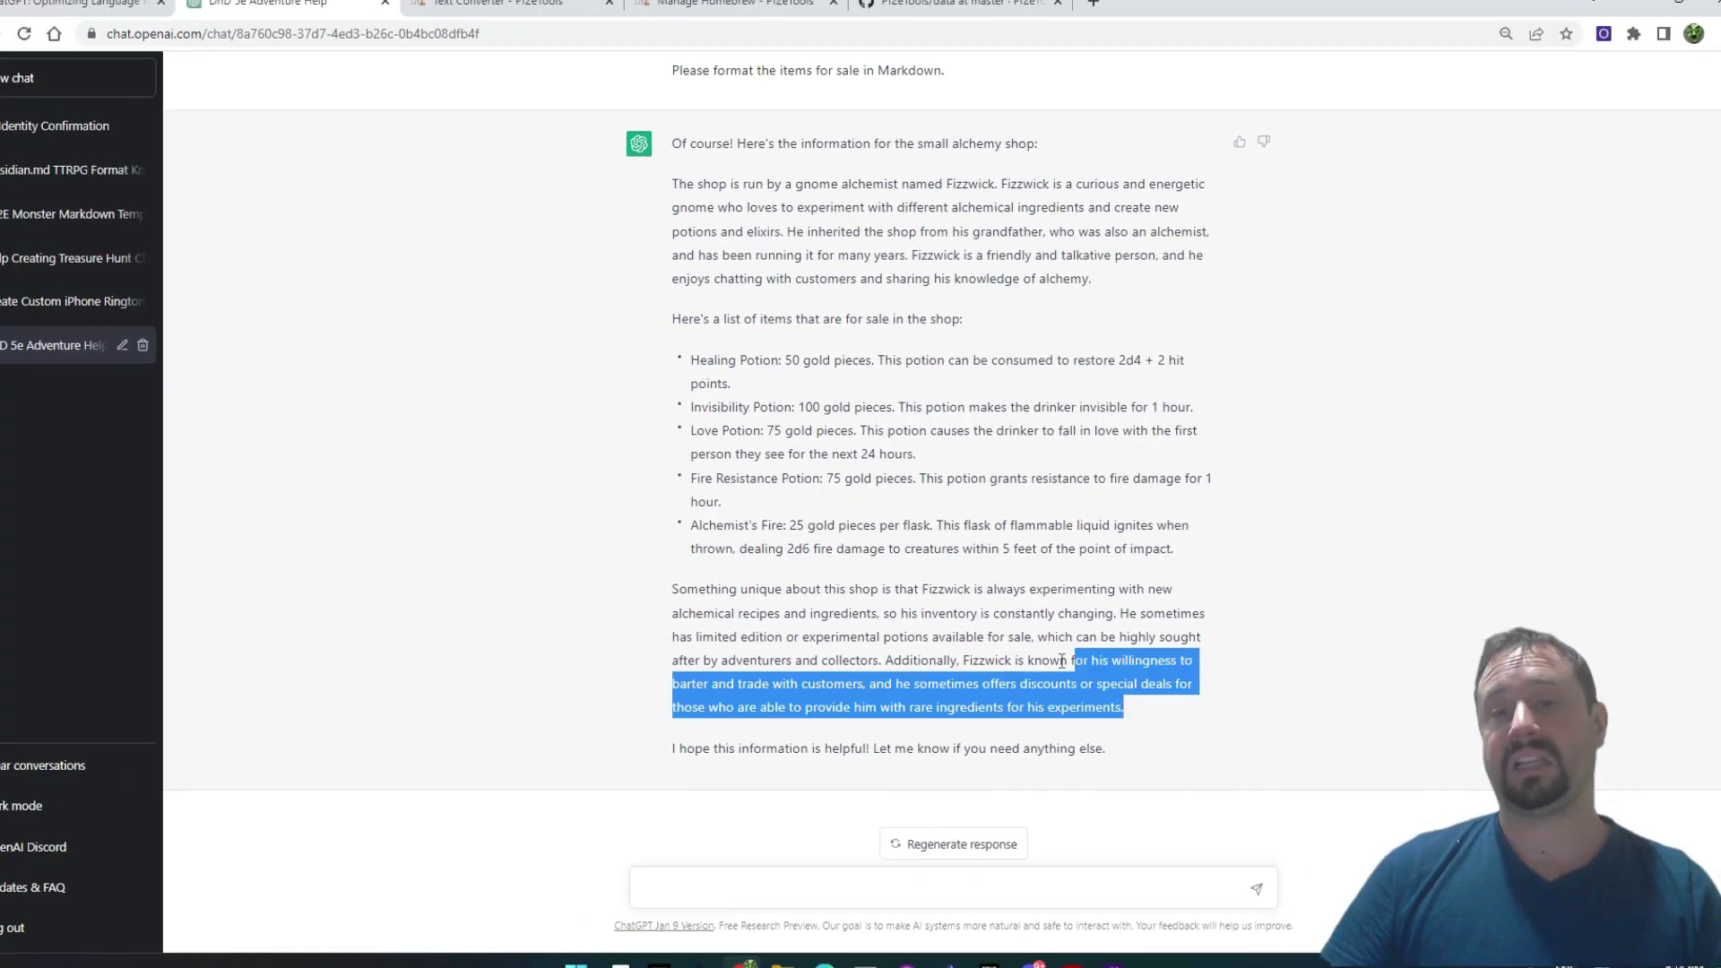
left_click_drag(1019, 601, 700, 549)
left_click(700, 548)
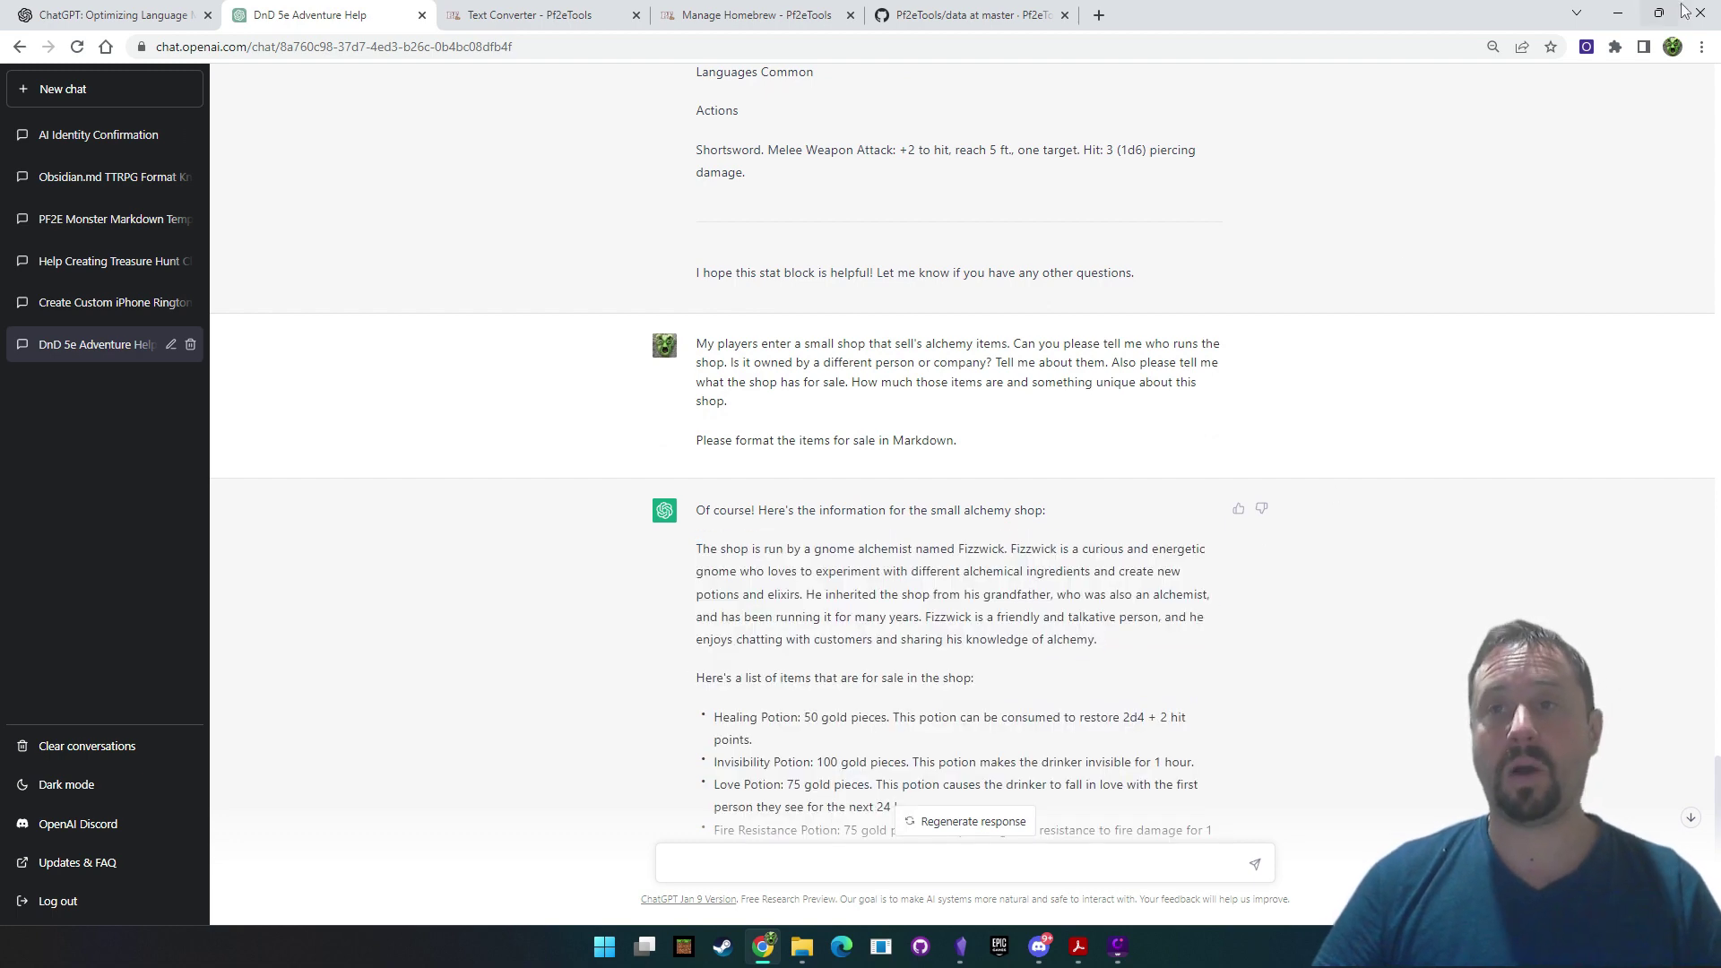
mouse_move(960, 946)
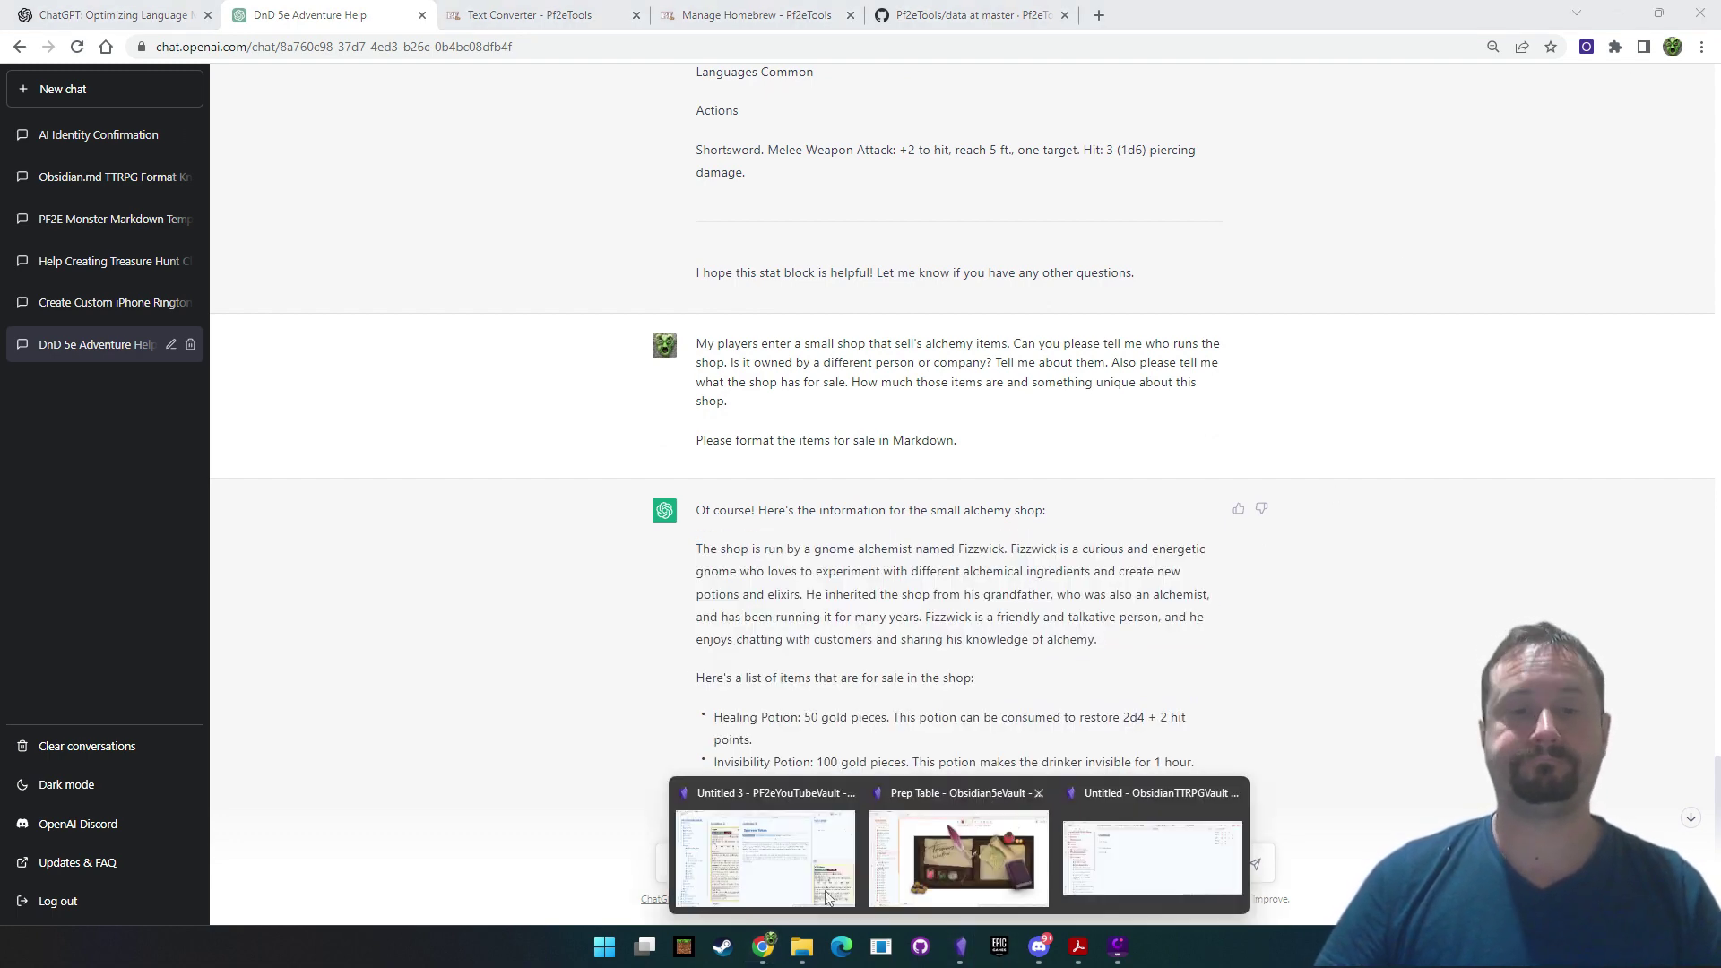
left_click(829, 899)
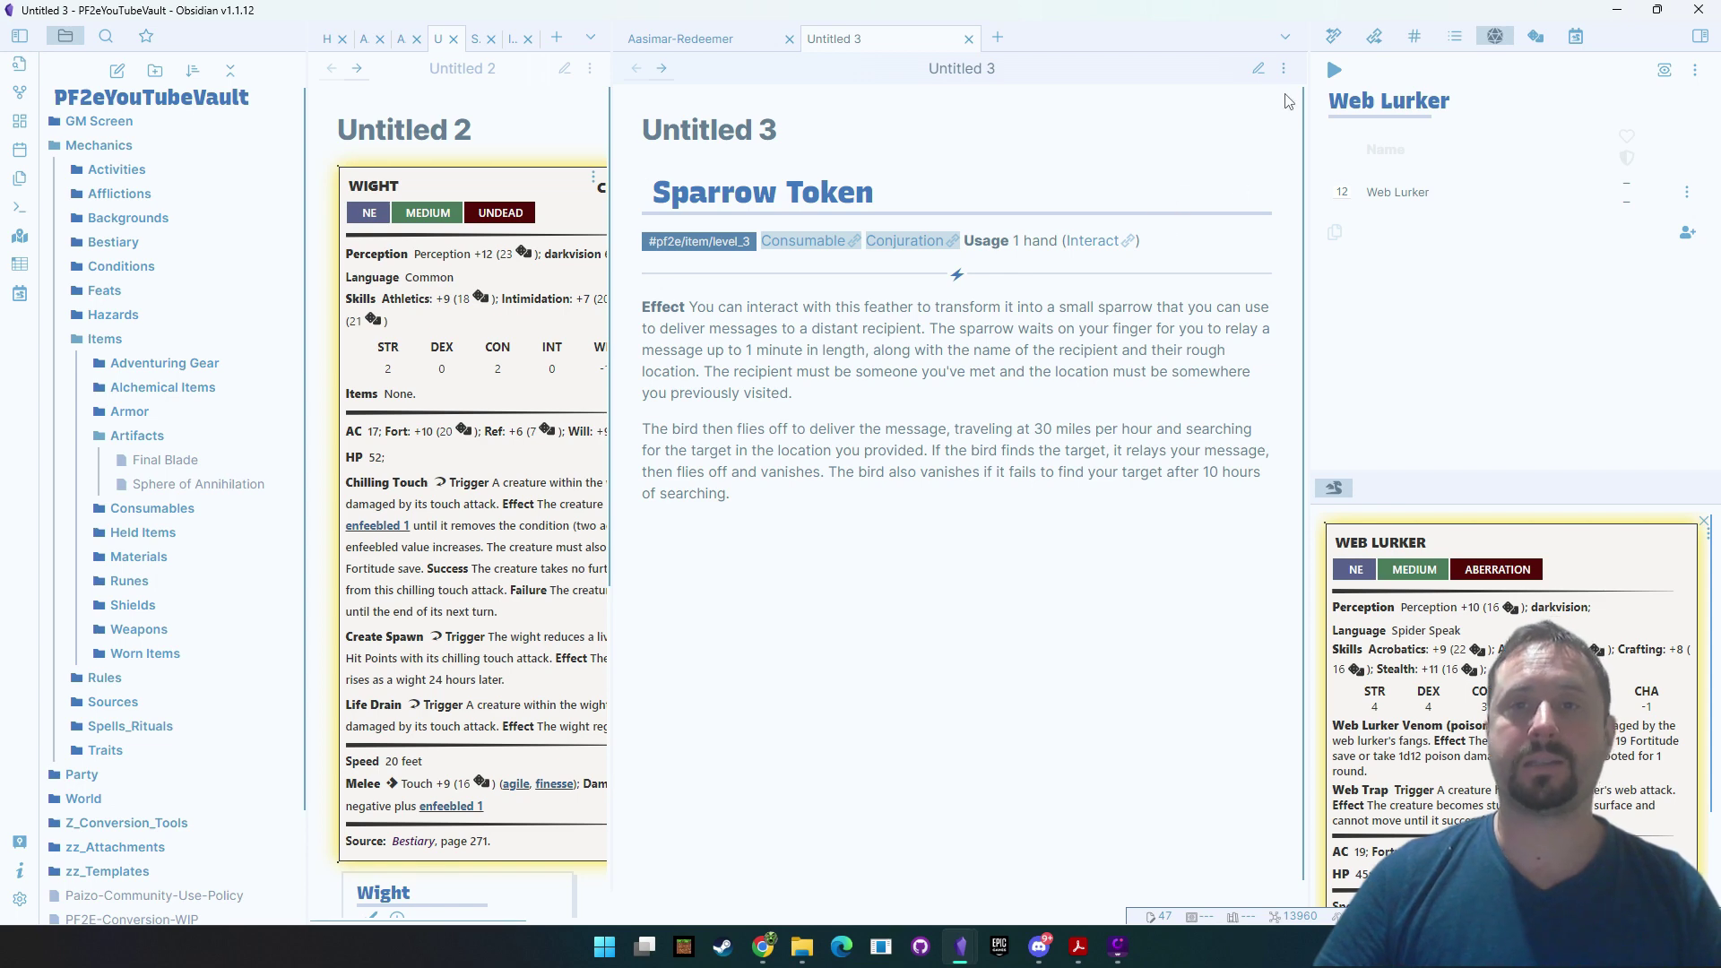
Replace the entire content of the Untitled 3 note with the copied alchemy shop text and show it in reading view
left_click(1258, 68)
key("ctrl+a")
key("BackSpace")
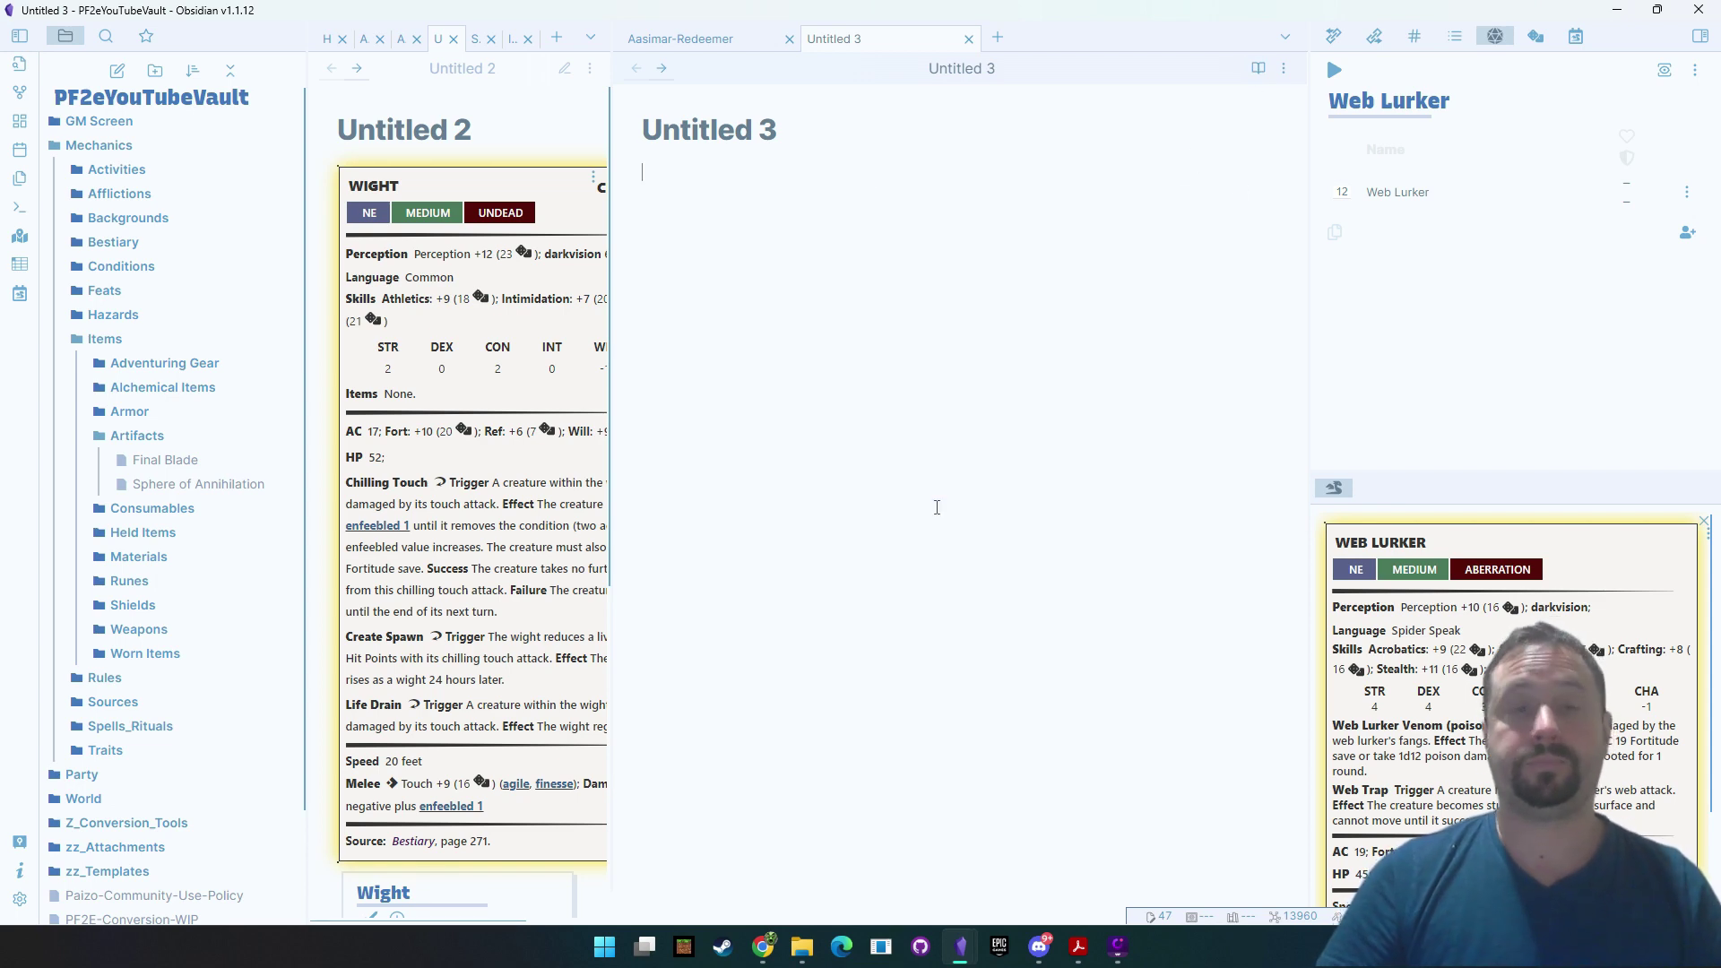
key("ctrl+v")
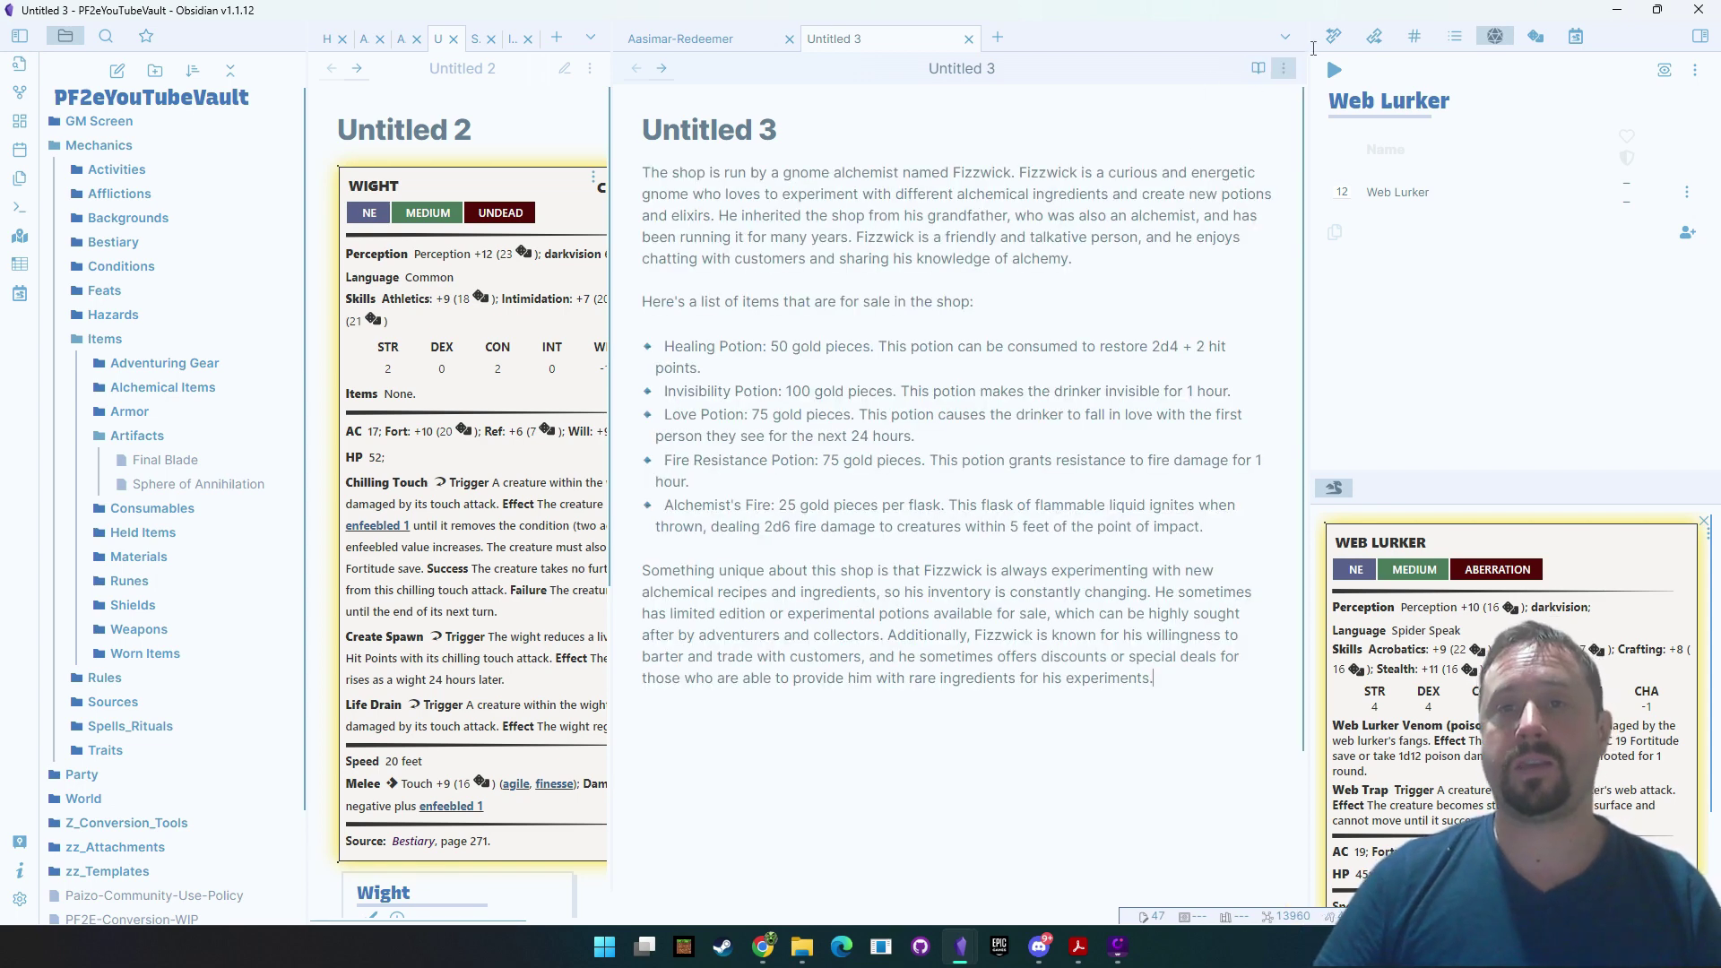
left_click(1258, 69)
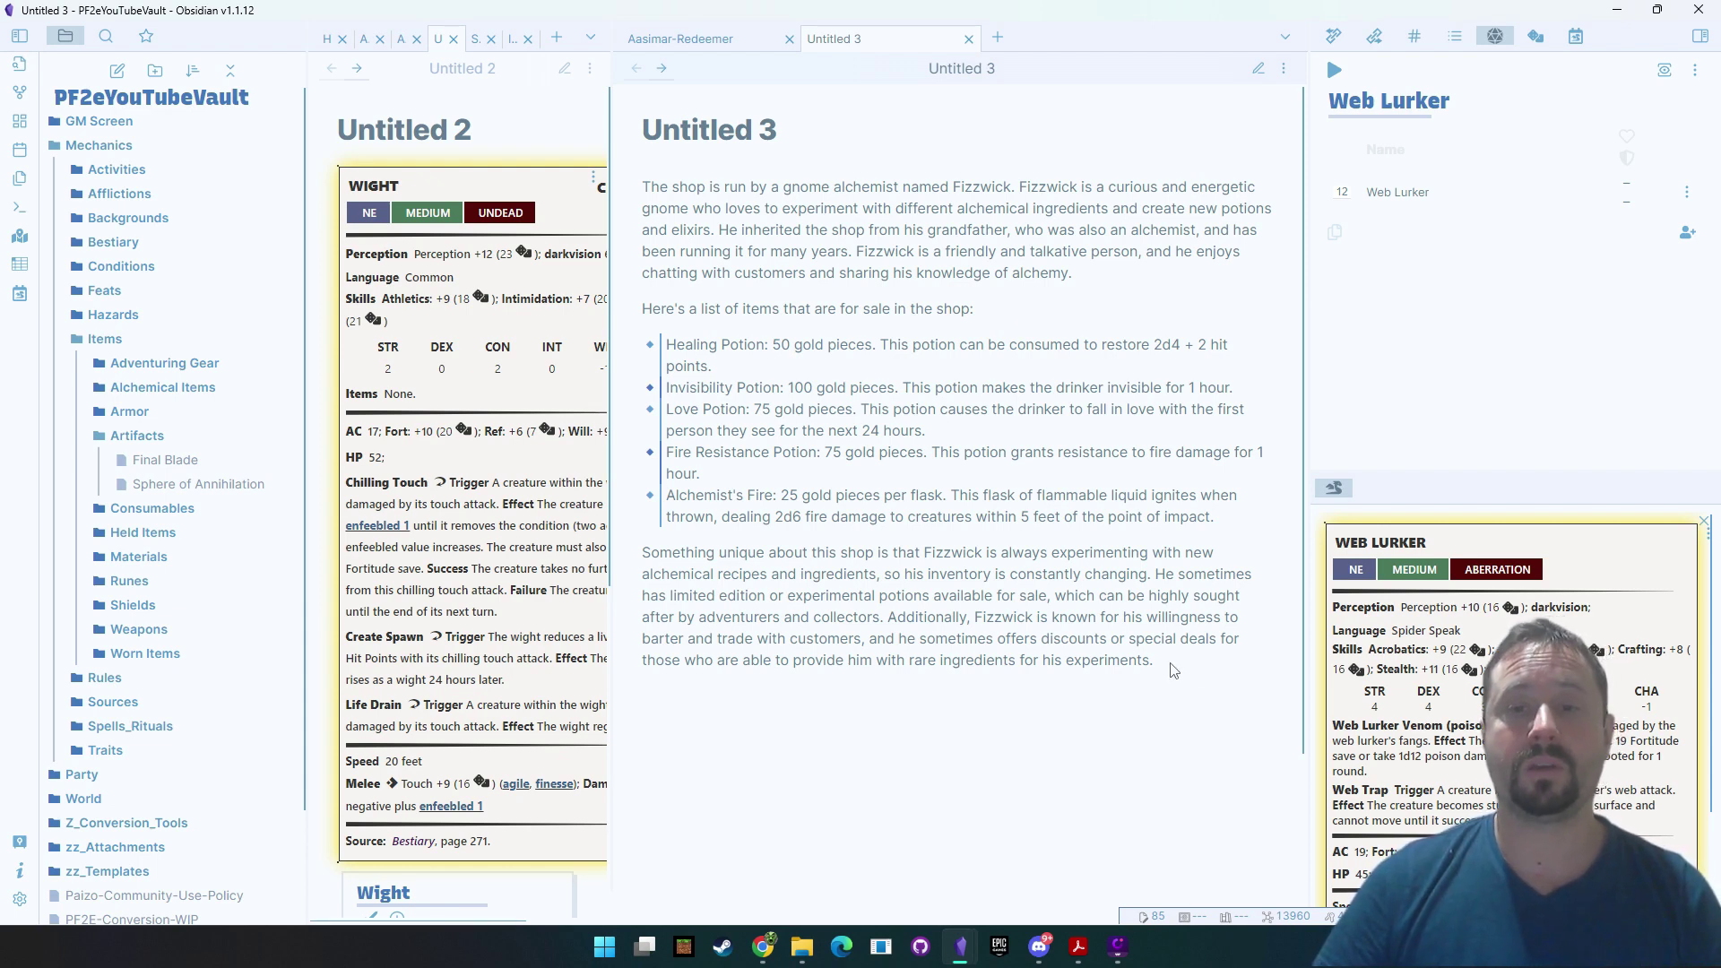
left_click_drag(1175, 667, 633, 557)
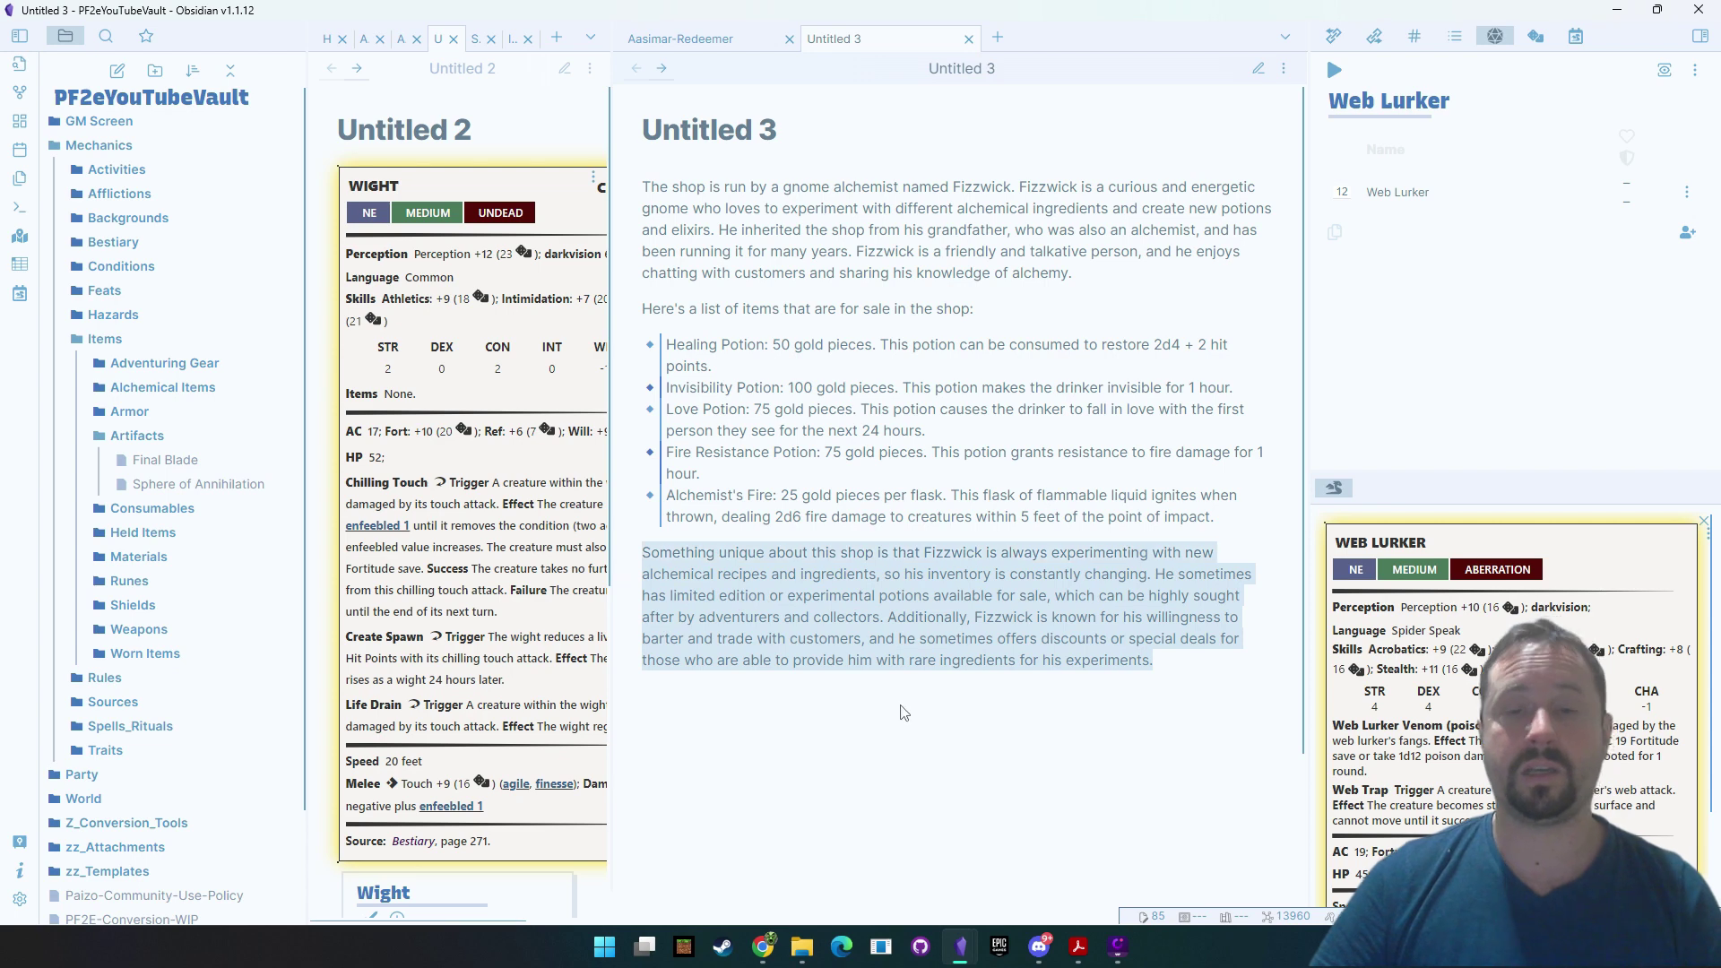
left_click(1148, 689)
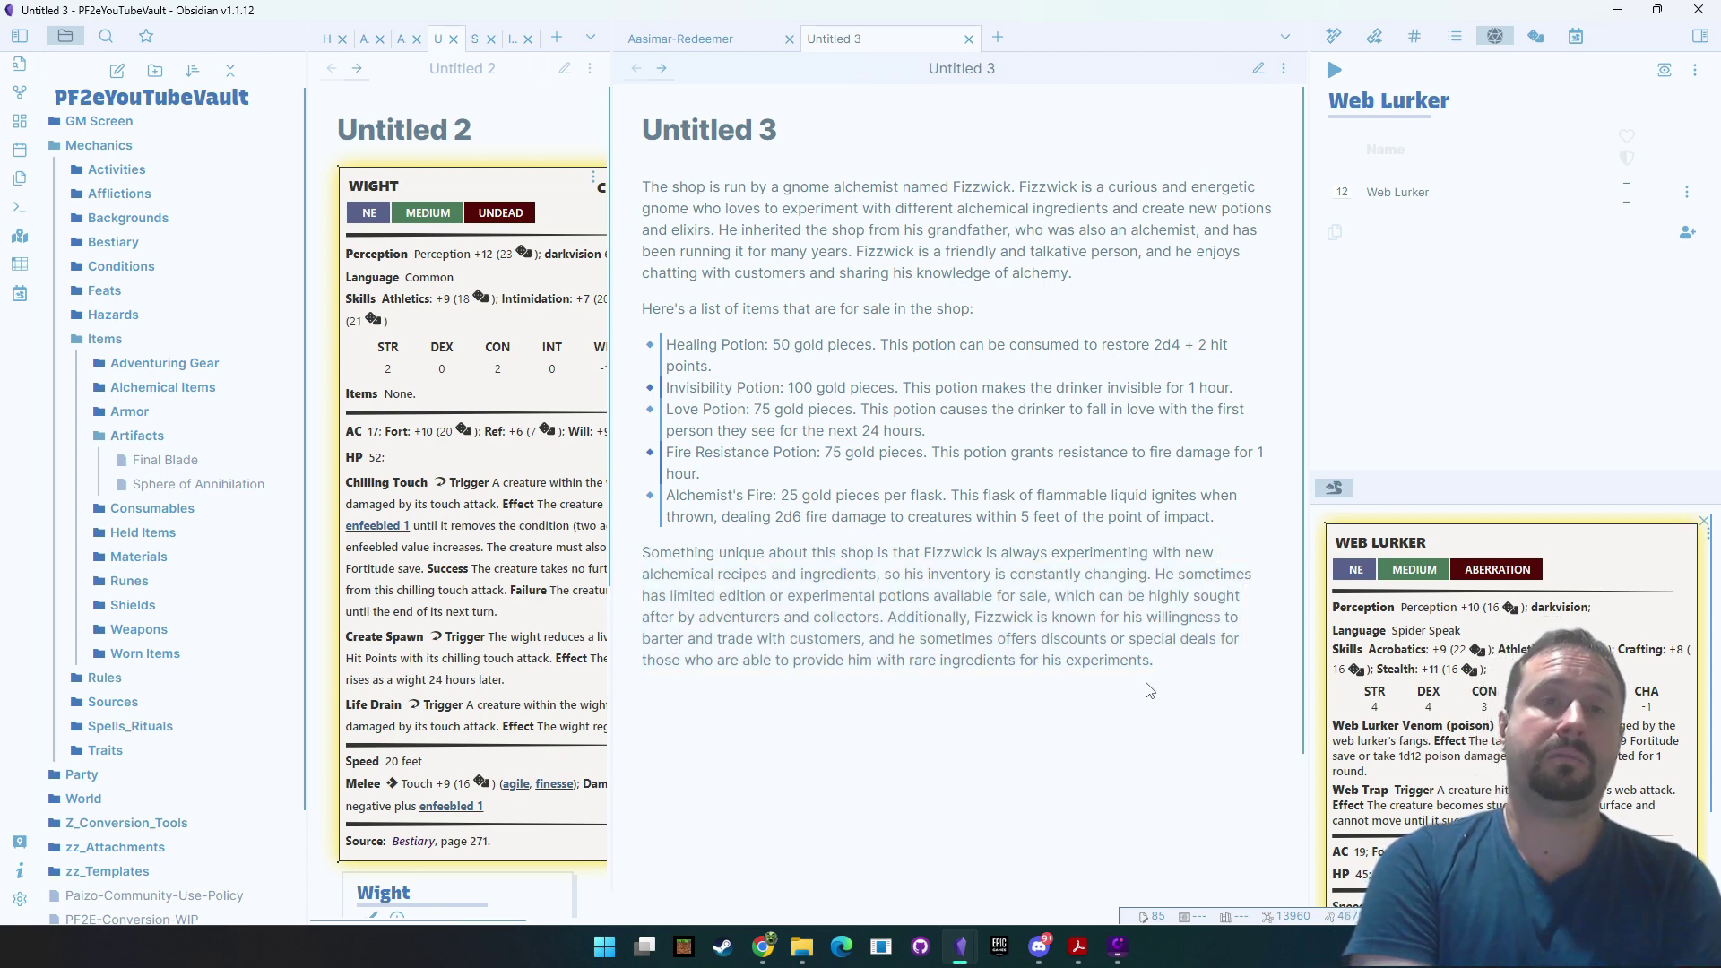